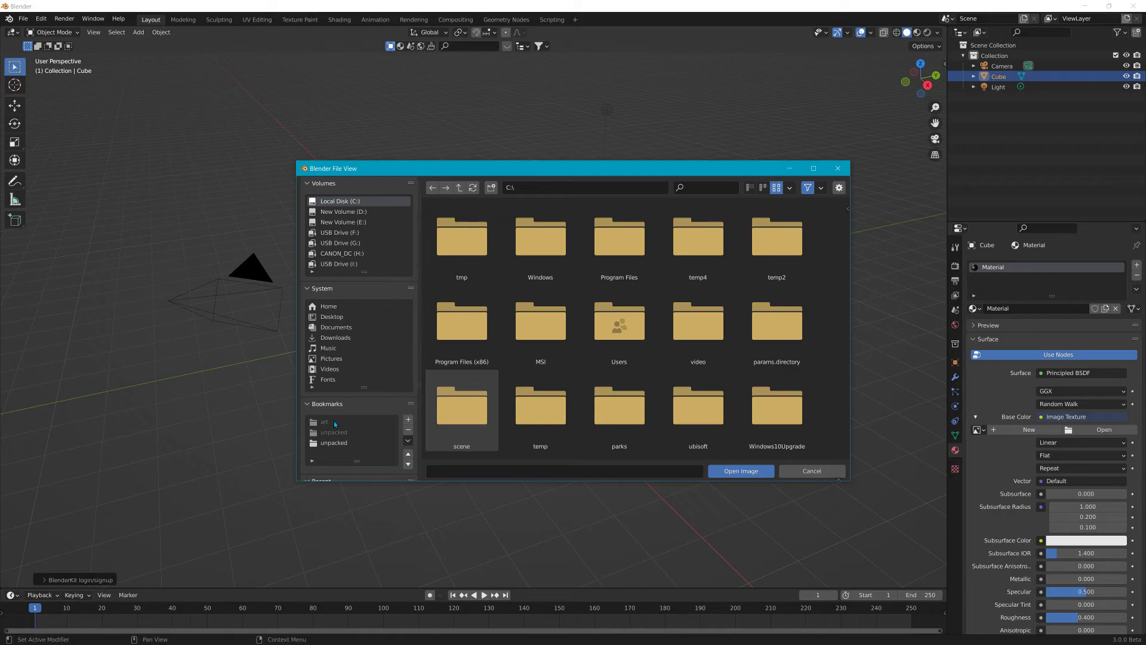
Step: Load lava5_emit.dds from the unpacked lava mod's Vehicles folder as the cube's base color image and display it in Material Preview
{"action": "left_click", "coordinate": [329, 443]}
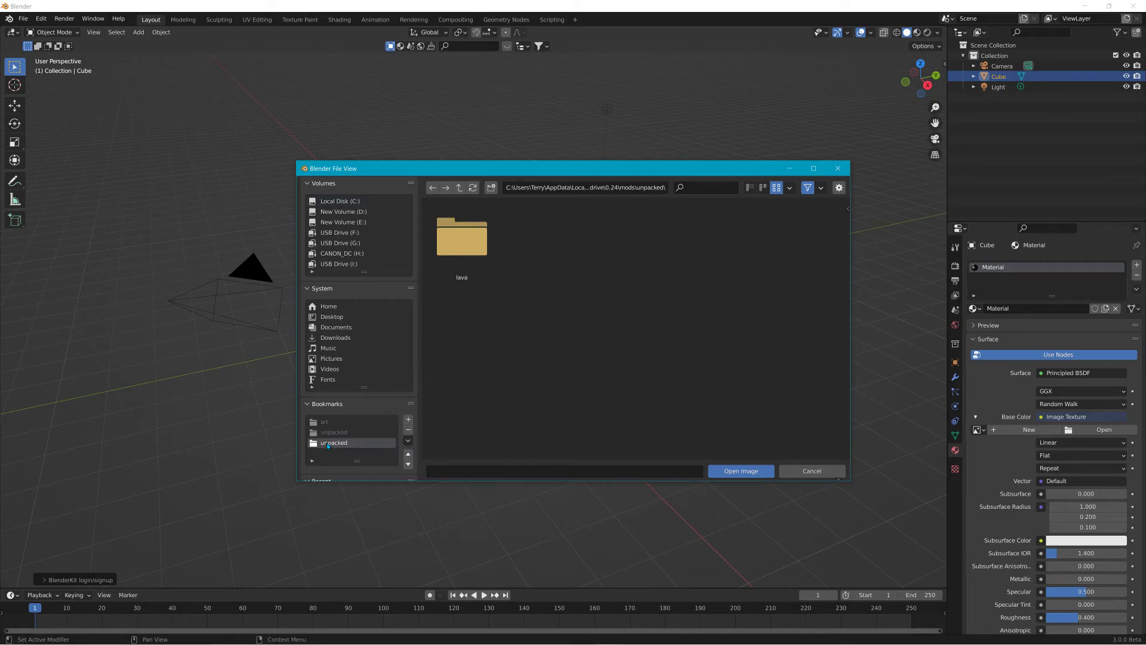
{"action": "left_click", "coordinate": [457, 233]}
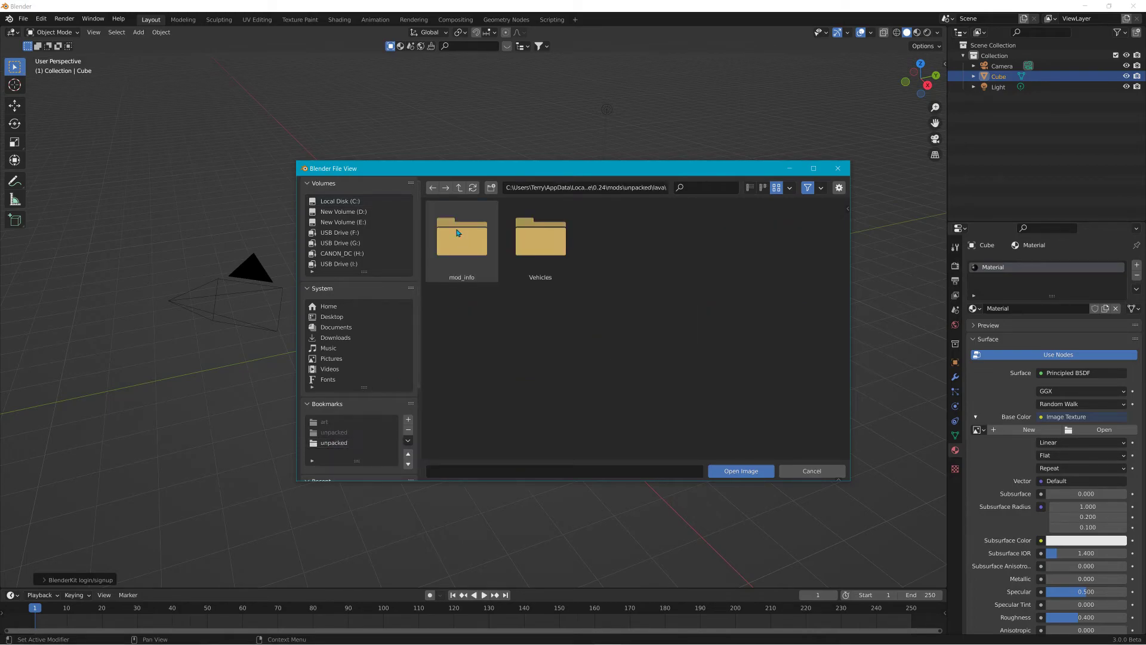
{"action": "left_click", "coordinate": [550, 257]}
{"action": "left_click", "coordinate": [479, 257]}
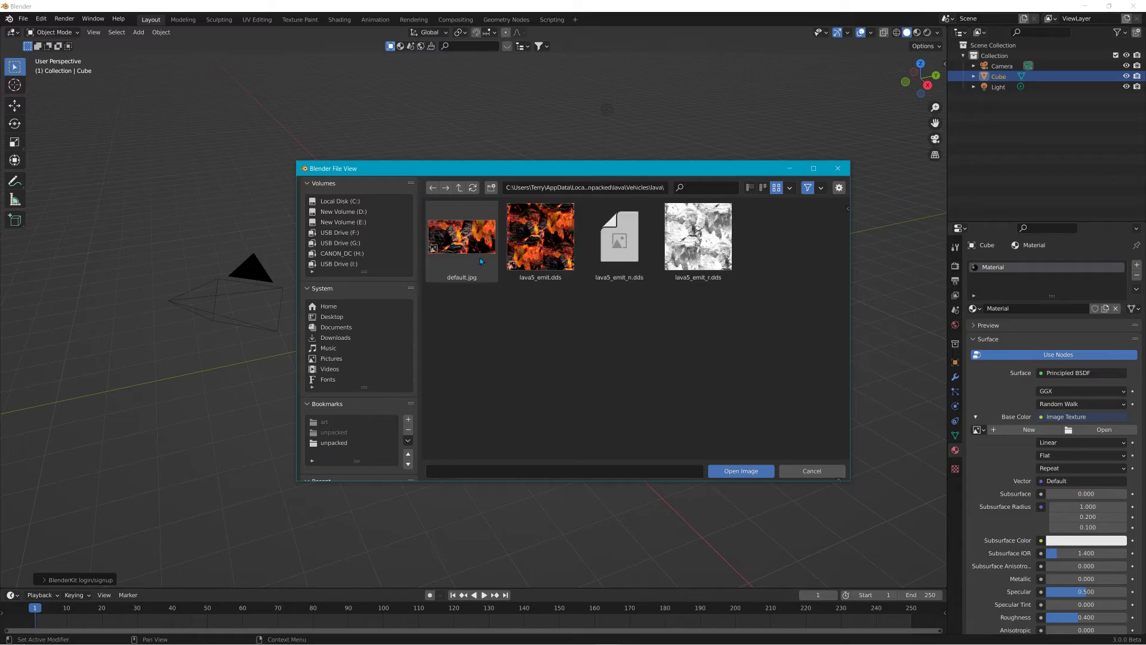
{"action": "left_click", "coordinate": [544, 261]}
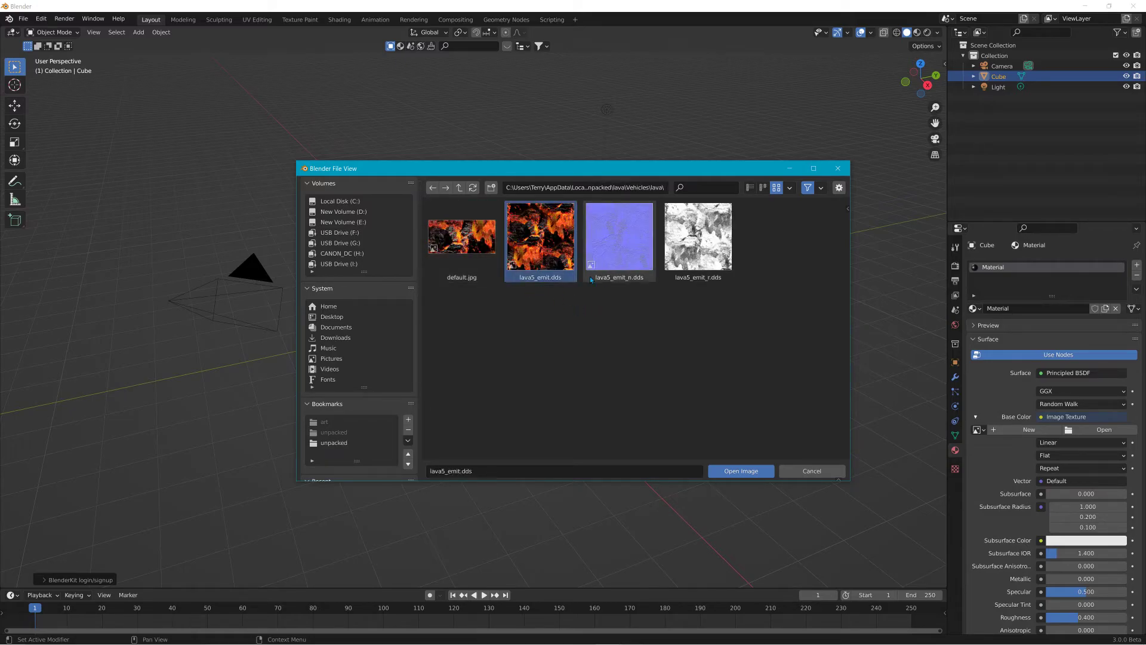
{"action": "left_click", "coordinate": [740, 471]}
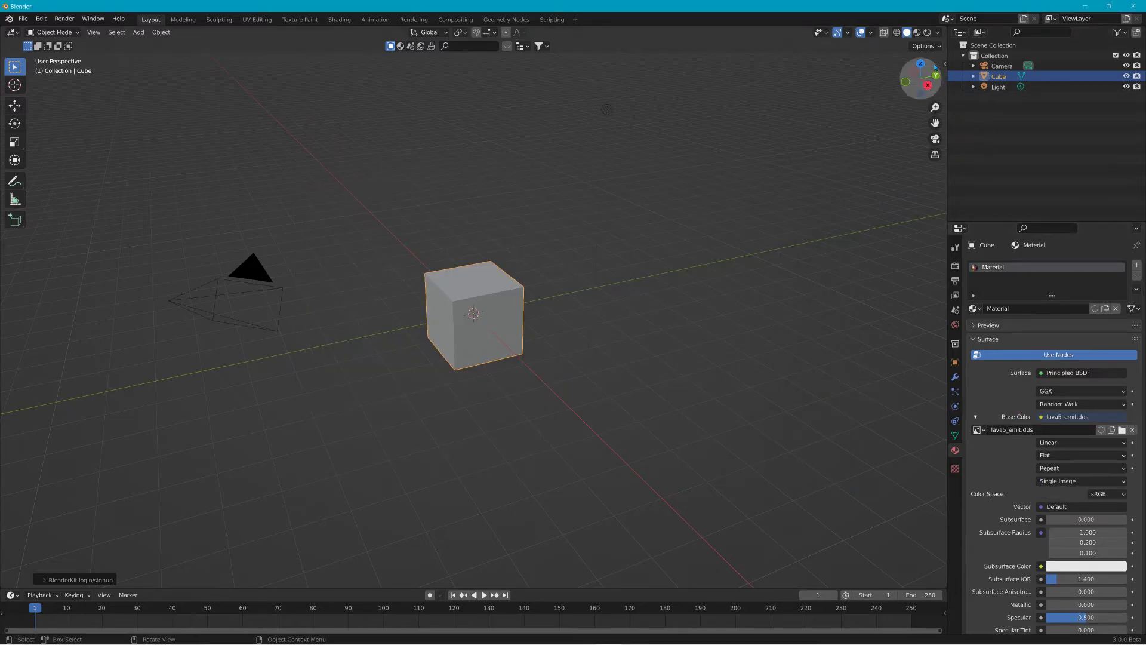
{"action": "left_click", "coordinate": [917, 34]}
{"action": "middle_click_drag", "start_coordinate": [581, 277], "coordinate": [562, 251]}
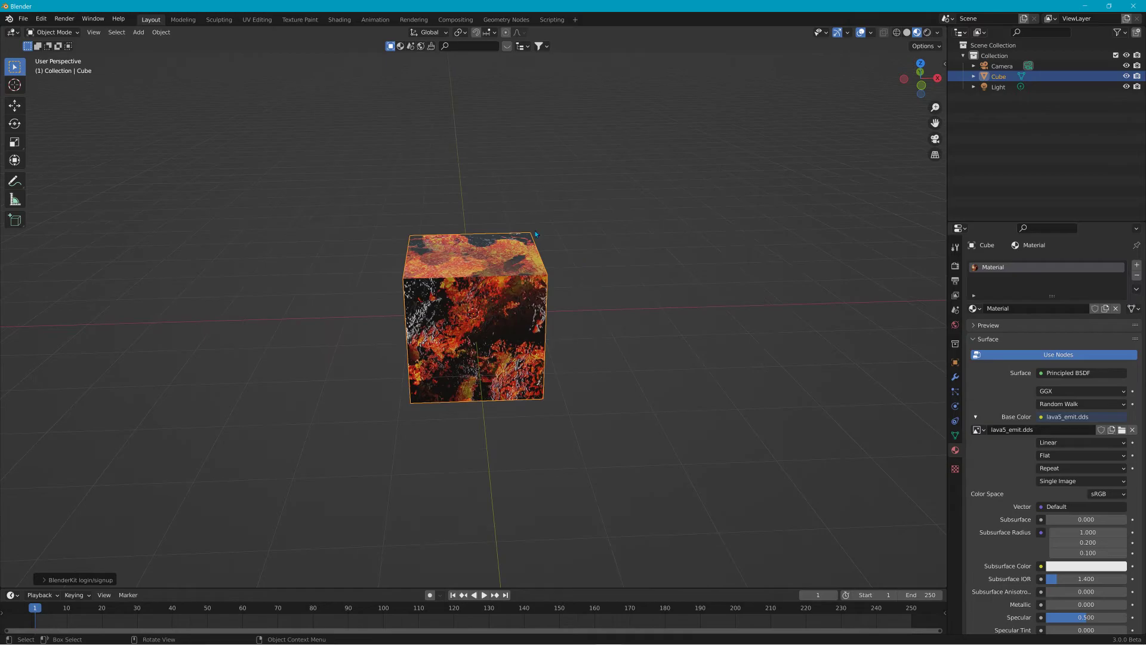
Step: Subdivide the whole cube mesh three times in Edit Mode
{"action": "left_click", "coordinate": [138, 32]}
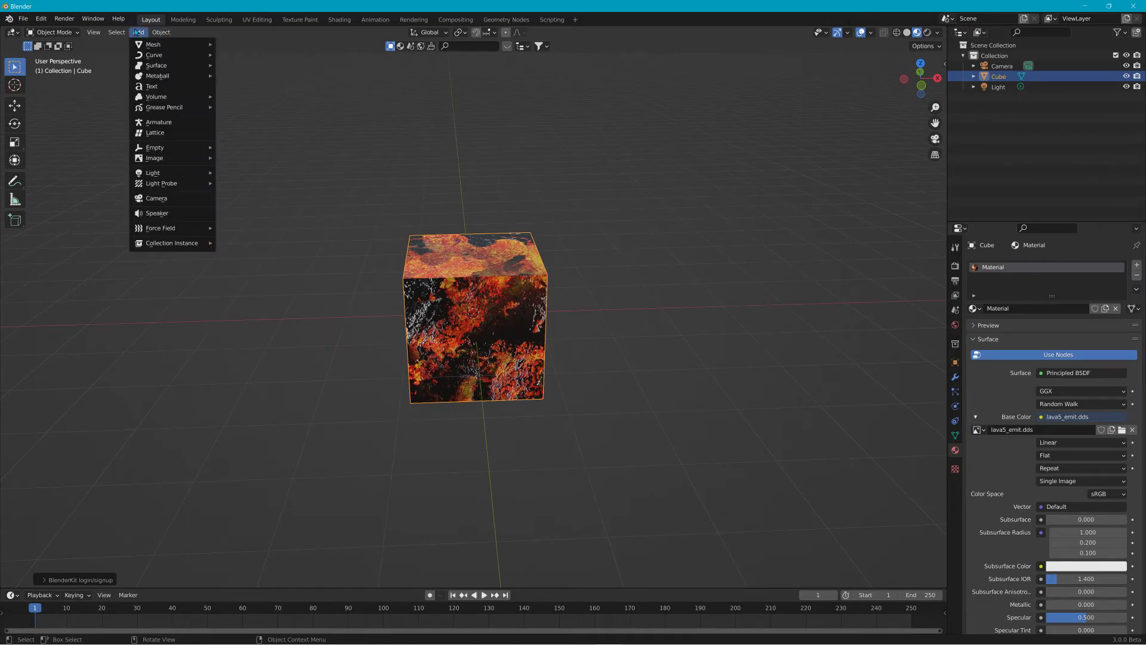
{"action": "left_click", "coordinate": [53, 32]}
{"action": "left_click", "coordinate": [49, 54]}
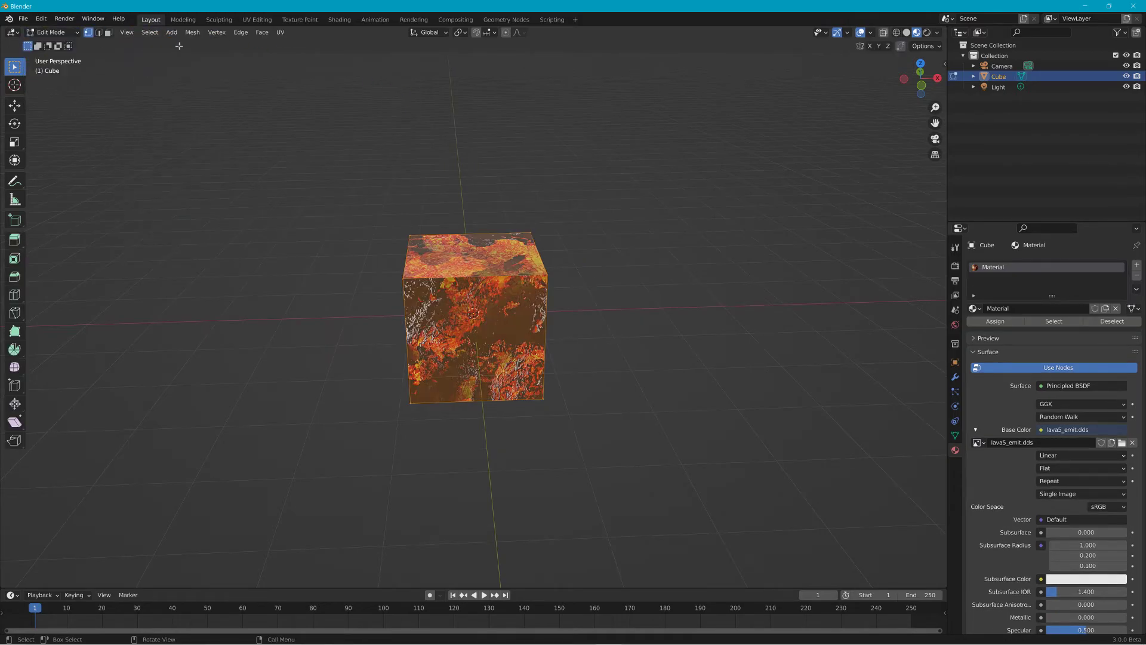
{"action": "left_click", "coordinate": [263, 32]}
{"action": "mouse_move", "coordinate": [243, 36]}
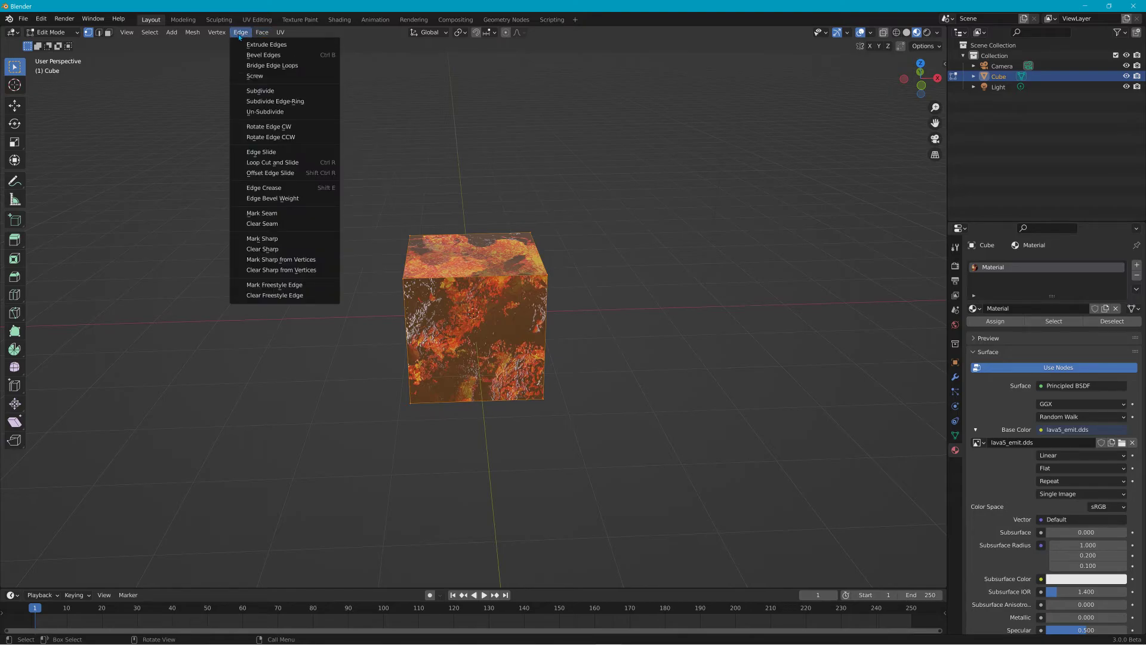
{"action": "left_click", "coordinate": [262, 88]}
{"action": "left_click", "coordinate": [246, 35]}
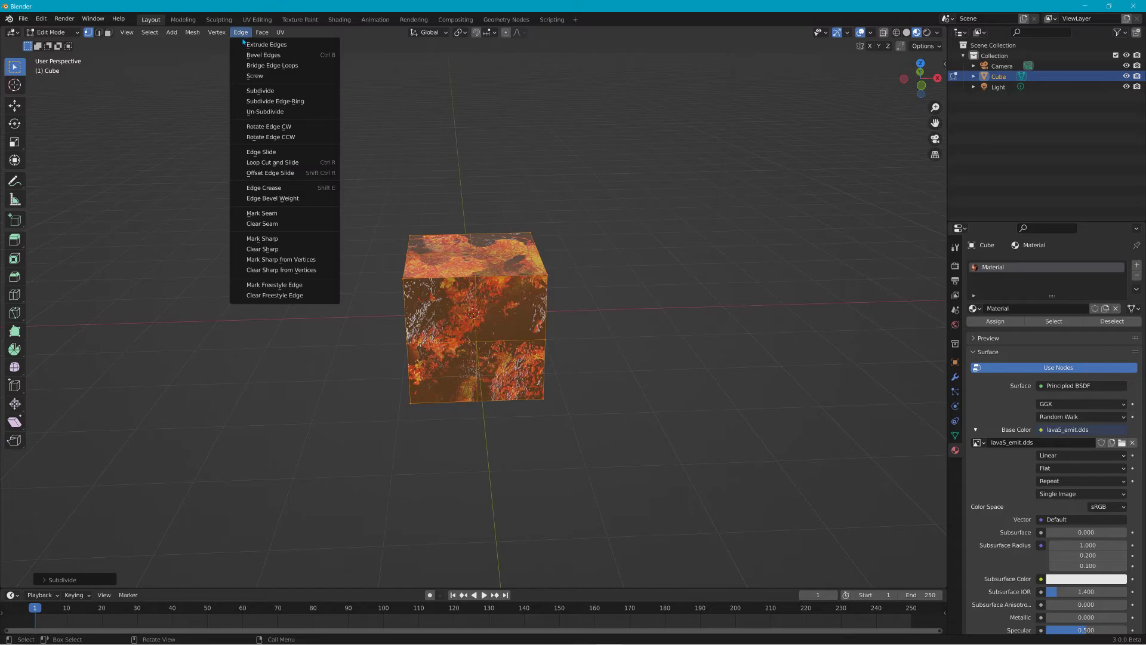
{"action": "left_click", "coordinate": [261, 89]}
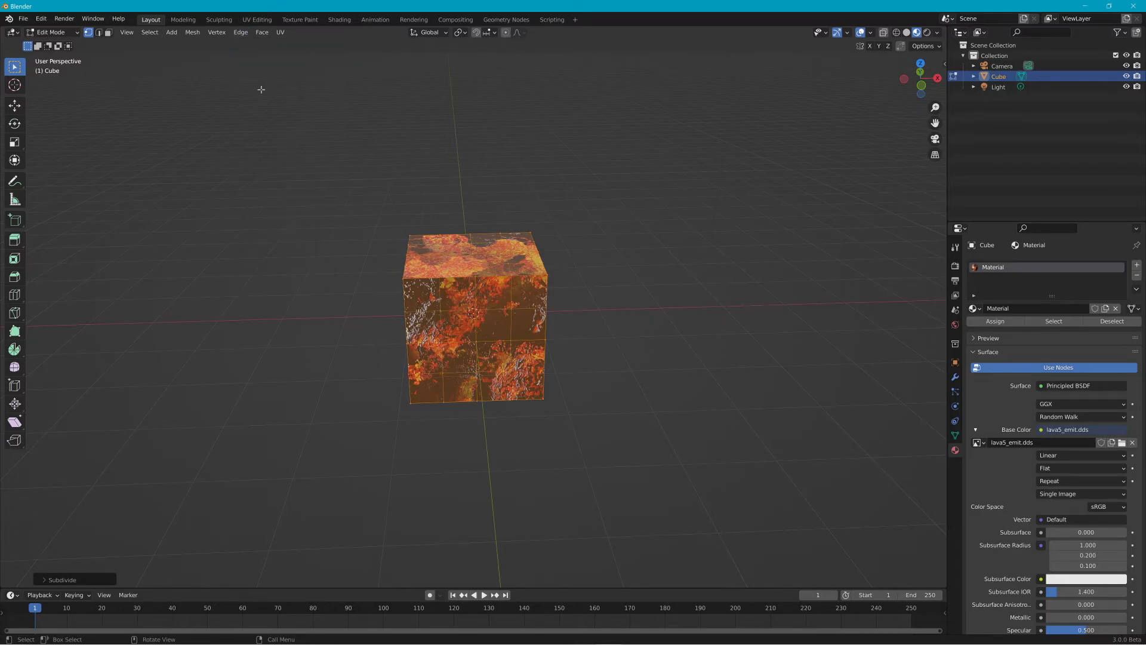
{"action": "left_click", "coordinate": [247, 33]}
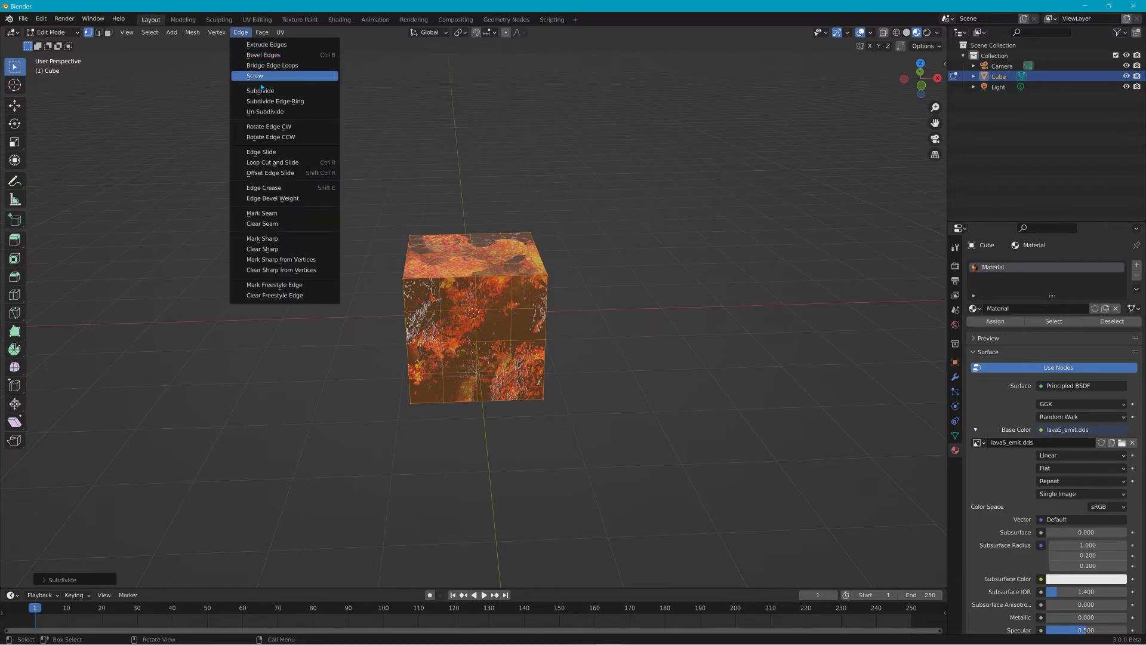
{"action": "left_click", "coordinate": [260, 86]}
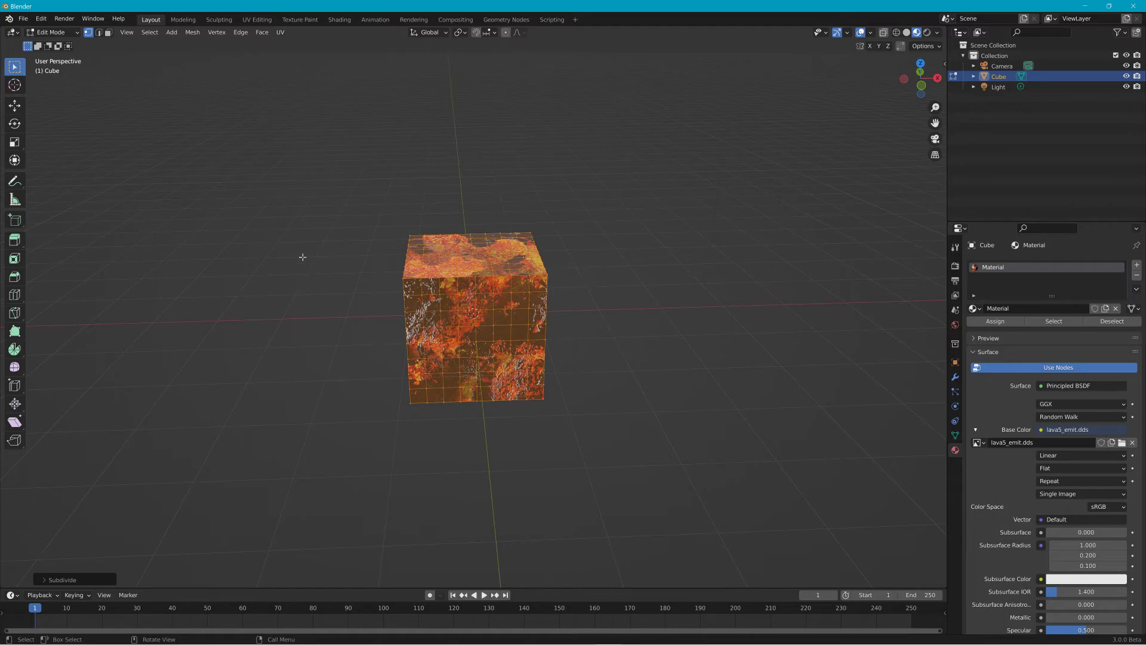
Step: In Sculpt Mode, push an upper corner of the cube inward with the Elastic Deform brush, undoing the unwanted stroke
{"action": "left_click", "coordinate": [54, 34]}
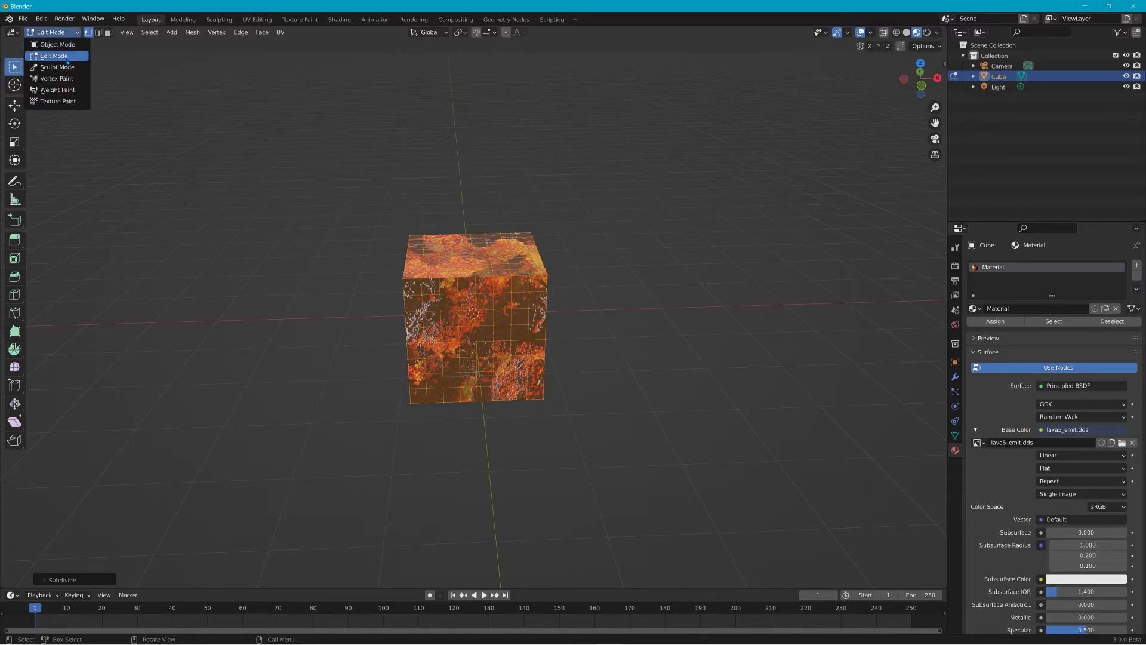
{"action": "left_click", "coordinate": [53, 66]}
{"action": "left_click_drag", "start_coordinate": [411, 284], "coordinate": [487, 316]}
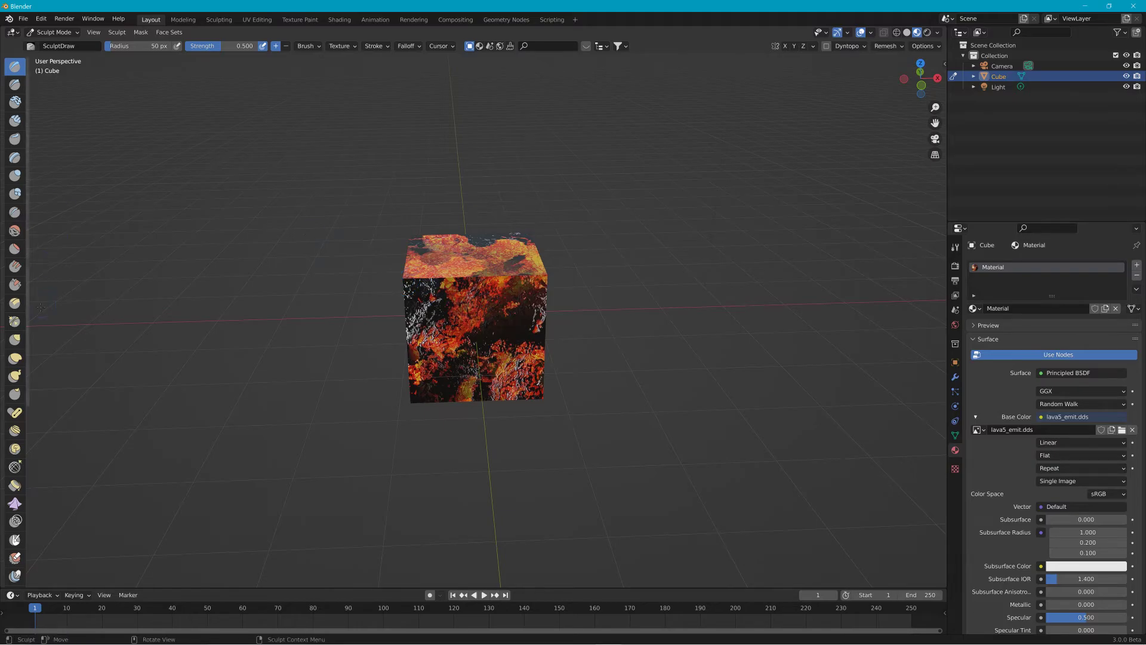
{"action": "left_click", "coordinate": [15, 358]}
{"action": "left_click_drag", "start_coordinate": [410, 278], "coordinate": [454, 298]}
{"action": "key", "text": "ctrl+z"}
{"action": "middle_click_drag", "start_coordinate": [454, 299], "coordinate": [534, 238]}
{"action": "mouse_move", "coordinate": [528, 236]}
{"action": "left_mouse_down"}
{"action": "mouse_move", "coordinate": [427, 297]}
{"action": "mouse_move", "coordinate": [477, 295]}
{"action": "left_mouse_up"}
{"action": "middle_click_drag", "start_coordinate": [477, 296], "coordinate": [366, 256]}
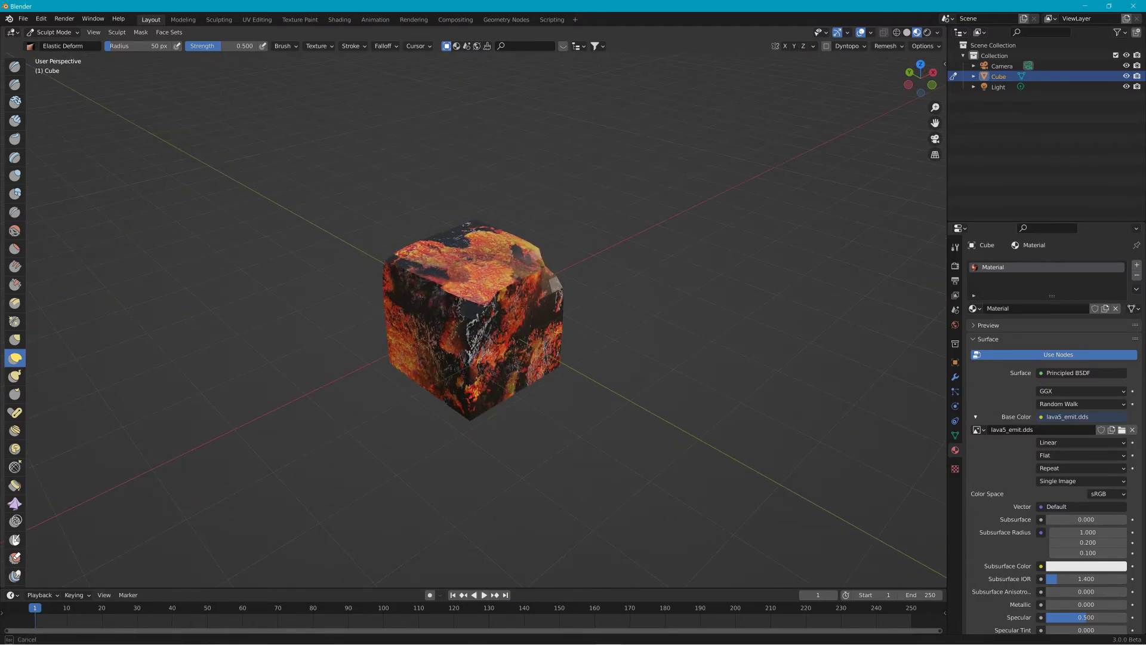
{"action": "mouse_move", "coordinate": [442, 284]}
{"action": "middle_mouse_down"}
{"action": "mouse_move", "coordinate": [454, 334]}
{"action": "mouse_move", "coordinate": [545, 267]}
{"action": "middle_mouse_up"}
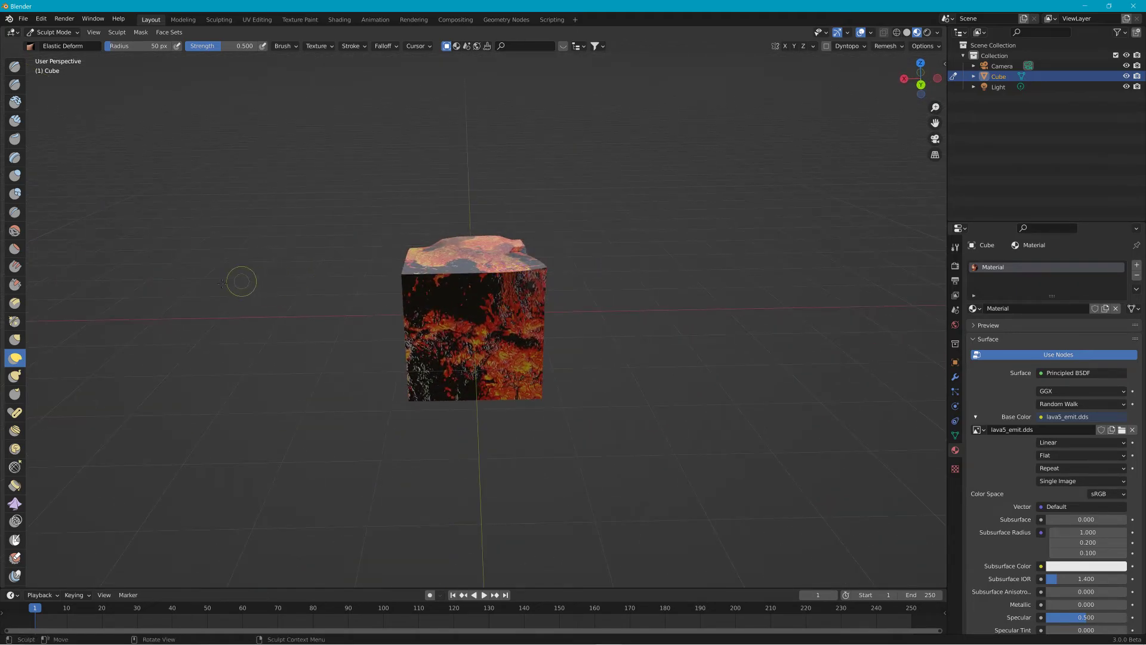
Step: Set the Elastic Deform brush radius to 217 px and pull the cube's sides outward into an irregular rock shape
{"action": "left_click", "coordinate": [144, 46]}
{"action": "type", "text": "217"}
{"action": "key", "text": "Return"}
{"action": "middle_click_drag", "start_coordinate": [358, 227], "coordinate": [454, 239]}
{"action": "left_click_drag", "start_coordinate": [525, 247], "coordinate": [616, 276]}
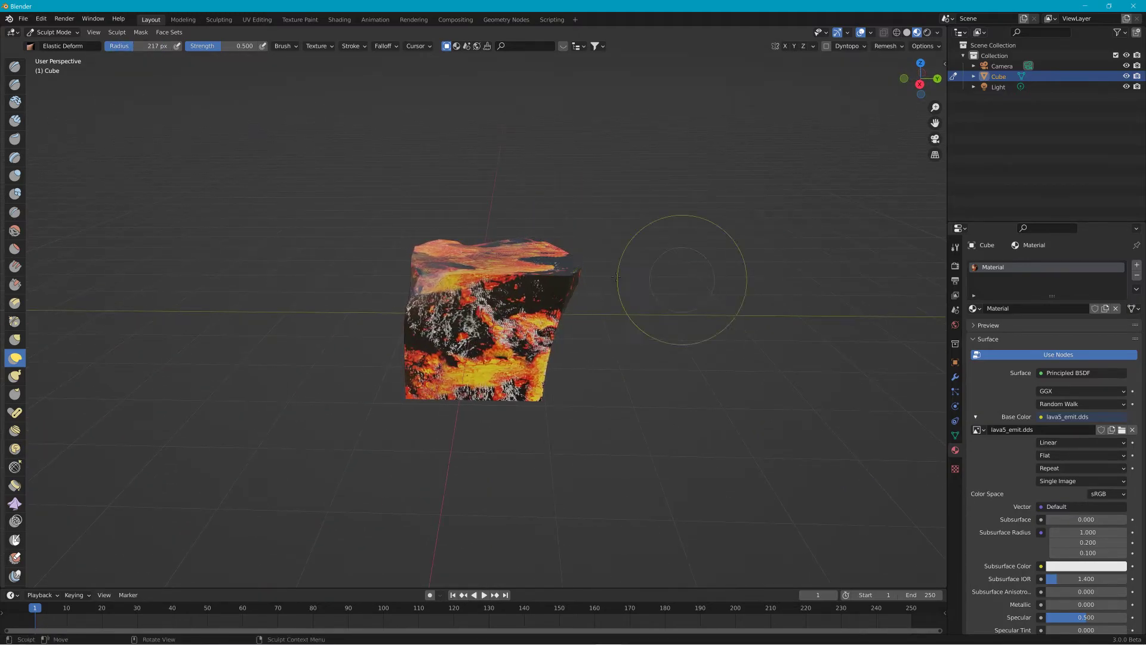
{"action": "left_click_drag", "start_coordinate": [411, 305], "coordinate": [328, 335]}
{"action": "left_click_drag", "start_coordinate": [578, 359], "coordinate": [652, 343]}
{"action": "mouse_move", "coordinate": [653, 344]}
{"action": "middle_mouse_down"}
{"action": "mouse_move", "coordinate": [340, 308]}
{"action": "mouse_move", "coordinate": [383, 346]}
{"action": "middle_mouse_up"}
{"action": "mouse_move", "coordinate": [473, 309]}
{"action": "middle_mouse_down"}
{"action": "mouse_move", "coordinate": [371, 371]}
{"action": "mouse_move", "coordinate": [417, 359]}
{"action": "mouse_move", "coordinate": [384, 378]}
{"action": "mouse_move", "coordinate": [322, 301]}
{"action": "mouse_move", "coordinate": [418, 346]}
{"action": "mouse_move", "coordinate": [102, 268]}
{"action": "middle_mouse_up"}
Step: Round off the sculpted shape's edges and corners from all sides with the Smooth brush
{"action": "left_click", "coordinate": [14, 230]}
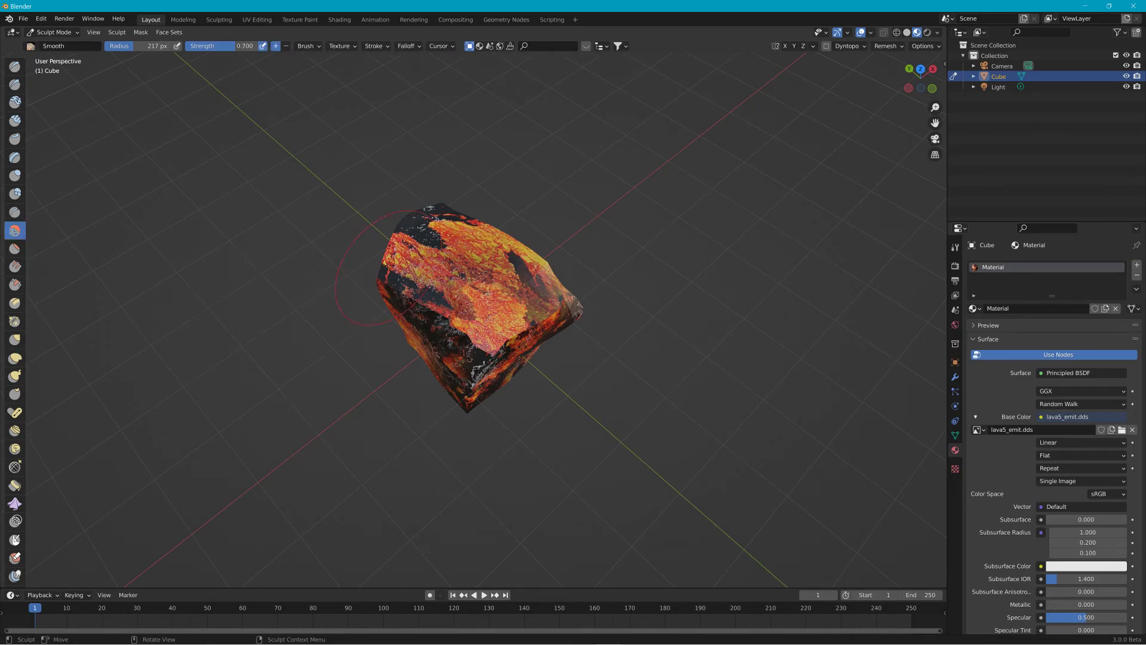
{"action": "middle_click_drag", "start_coordinate": [372, 245], "coordinate": [566, 348]}
{"action": "mouse_move", "coordinate": [497, 342]}
{"action": "middle_mouse_down"}
{"action": "mouse_move", "coordinate": [412, 331]}
{"action": "mouse_move", "coordinate": [427, 348]}
{"action": "mouse_move", "coordinate": [335, 316]}
{"action": "mouse_move", "coordinate": [322, 326]}
{"action": "middle_mouse_up"}
{"action": "mouse_move", "coordinate": [522, 358]}
{"action": "middle_mouse_down"}
{"action": "mouse_move", "coordinate": [85, 385]}
{"action": "mouse_move", "coordinate": [270, 243]}
{"action": "middle_mouse_up"}
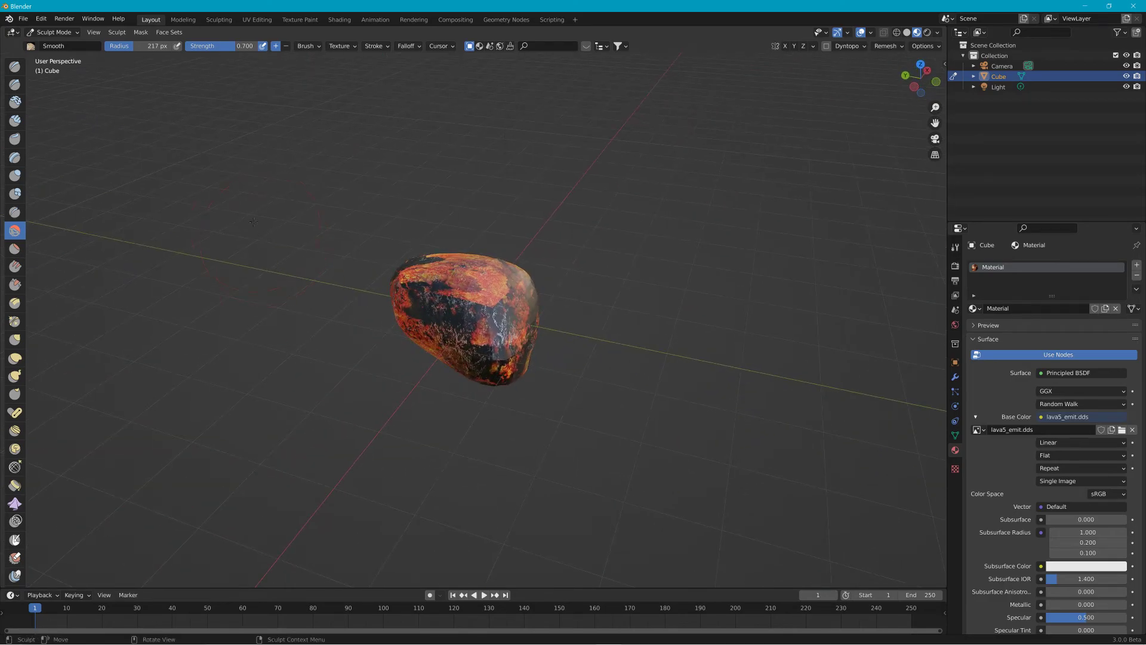
Step: Try subdividing the rock's mesh three more times in Edit Mode and undo those subdivisions
{"action": "left_click", "coordinate": [61, 33]}
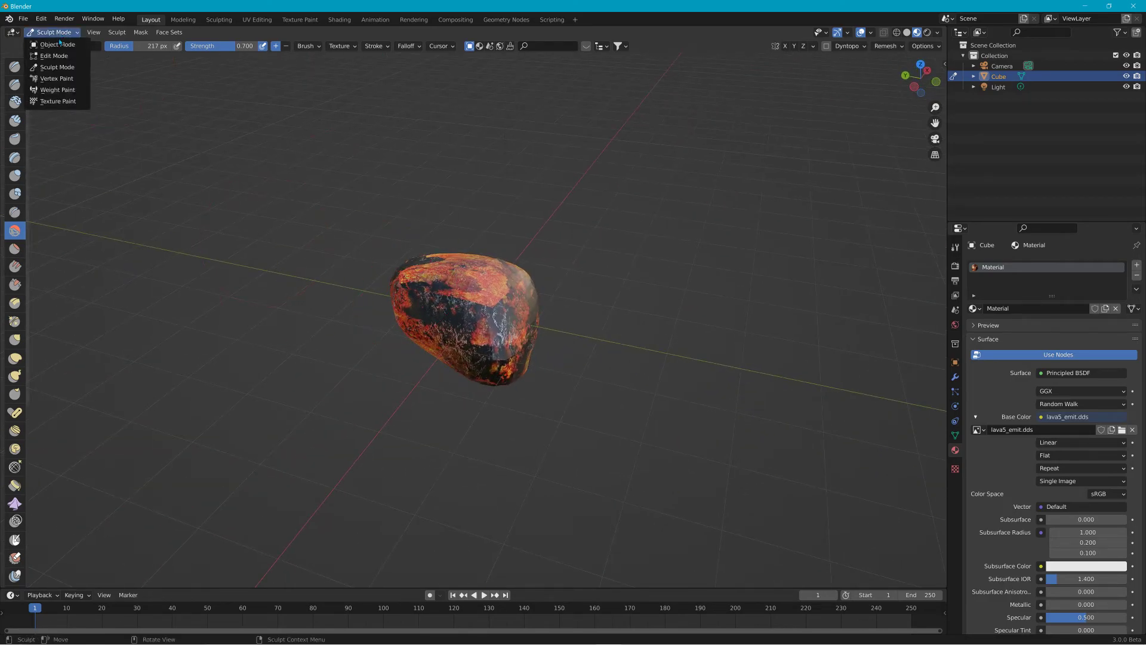
{"action": "left_click", "coordinate": [62, 46]}
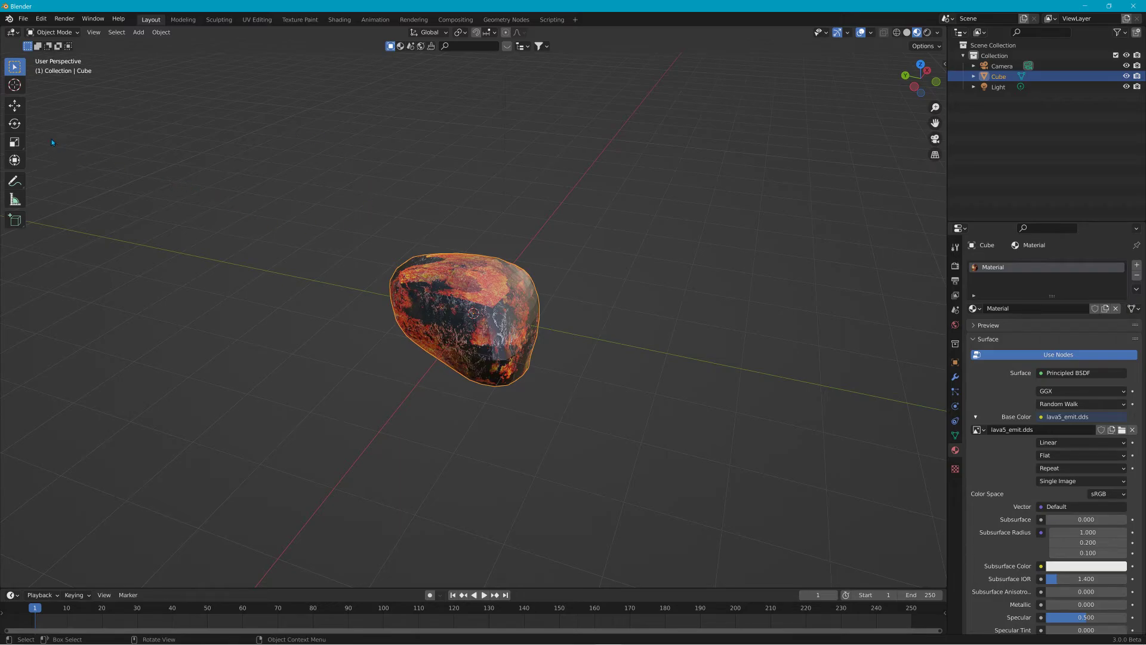
{"action": "left_click", "coordinate": [60, 34]}
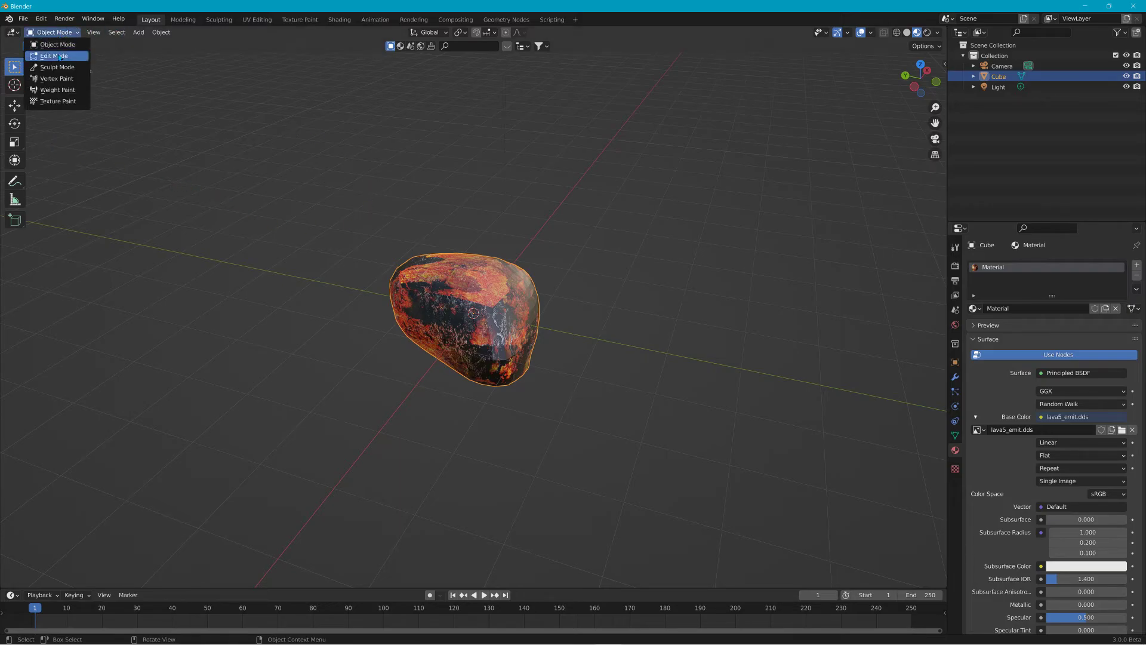
{"action": "left_click", "coordinate": [87, 53]}
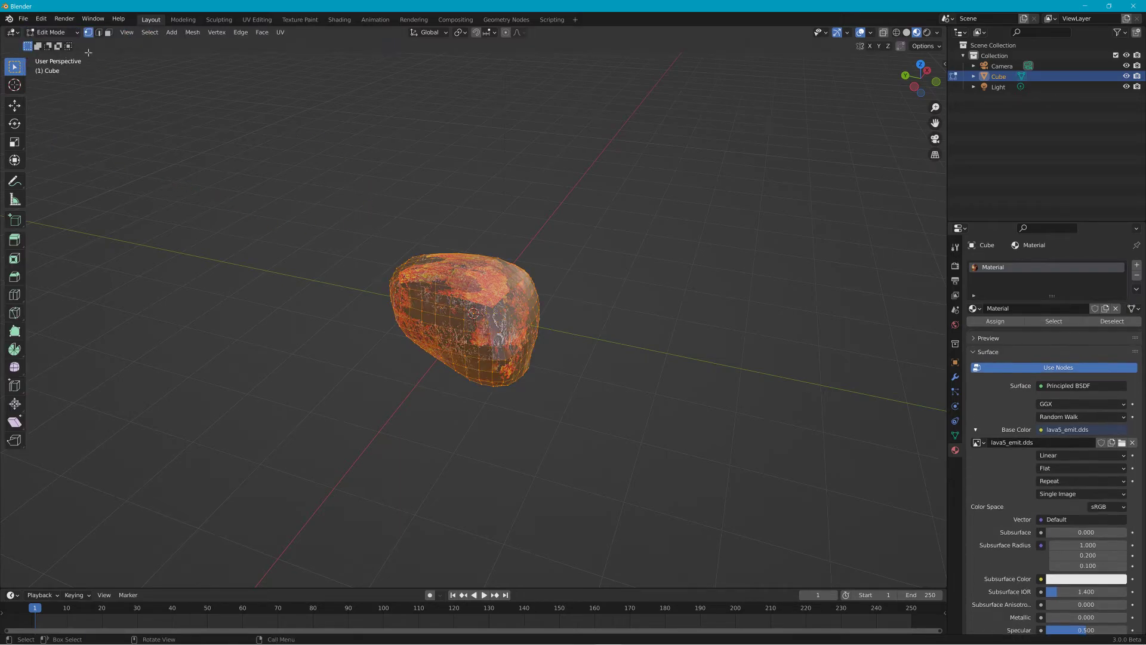
{"action": "left_click", "coordinate": [243, 35]}
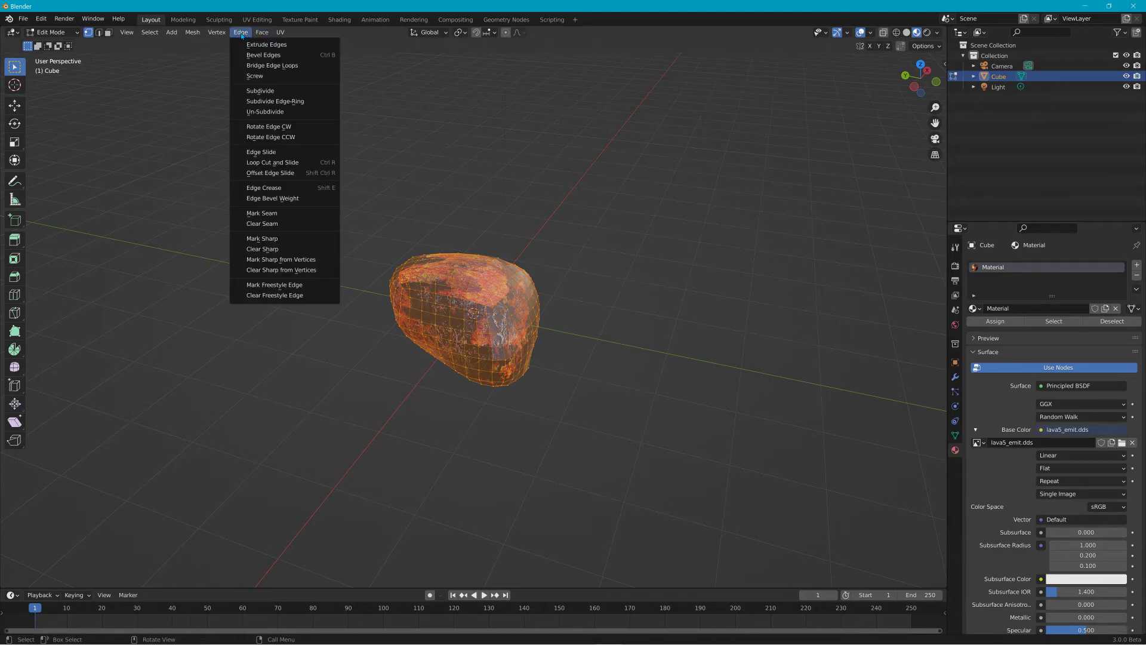
{"action": "mouse_move", "coordinate": [213, 36]}
{"action": "mouse_move", "coordinate": [254, 34]}
{"action": "left_click", "coordinate": [248, 88]}
{"action": "left_click", "coordinate": [240, 34]}
{"action": "left_click", "coordinate": [262, 89]}
{"action": "left_click", "coordinate": [241, 32]}
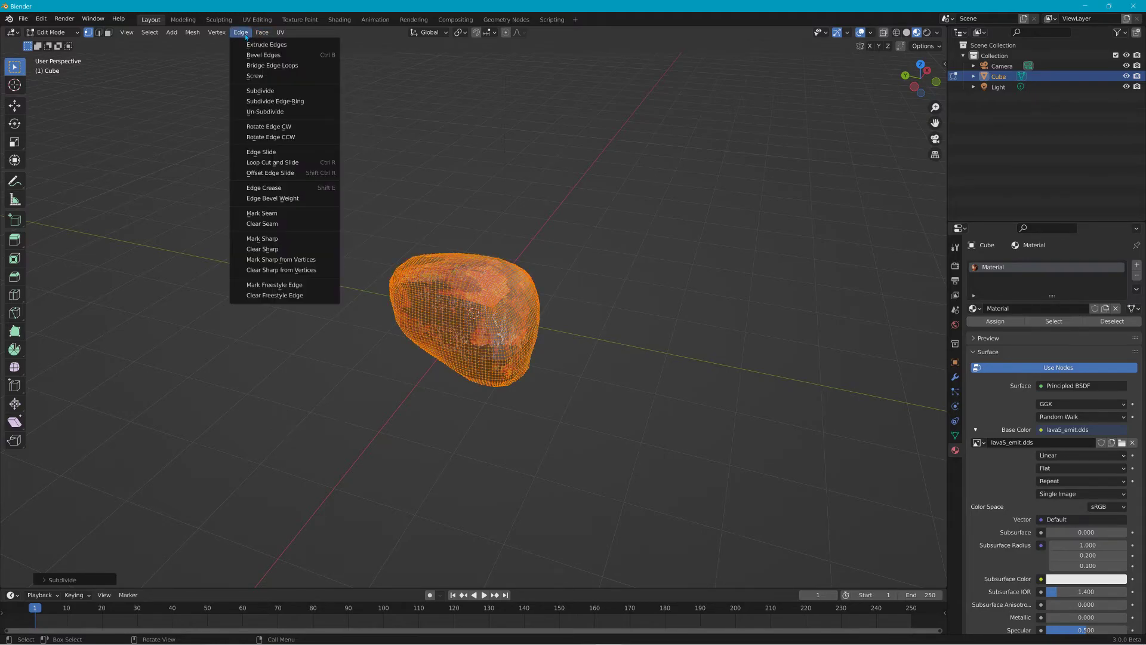
{"action": "left_click", "coordinate": [258, 91]}
{"action": "middle_click_drag", "start_coordinate": [380, 184], "coordinate": [451, 163]}
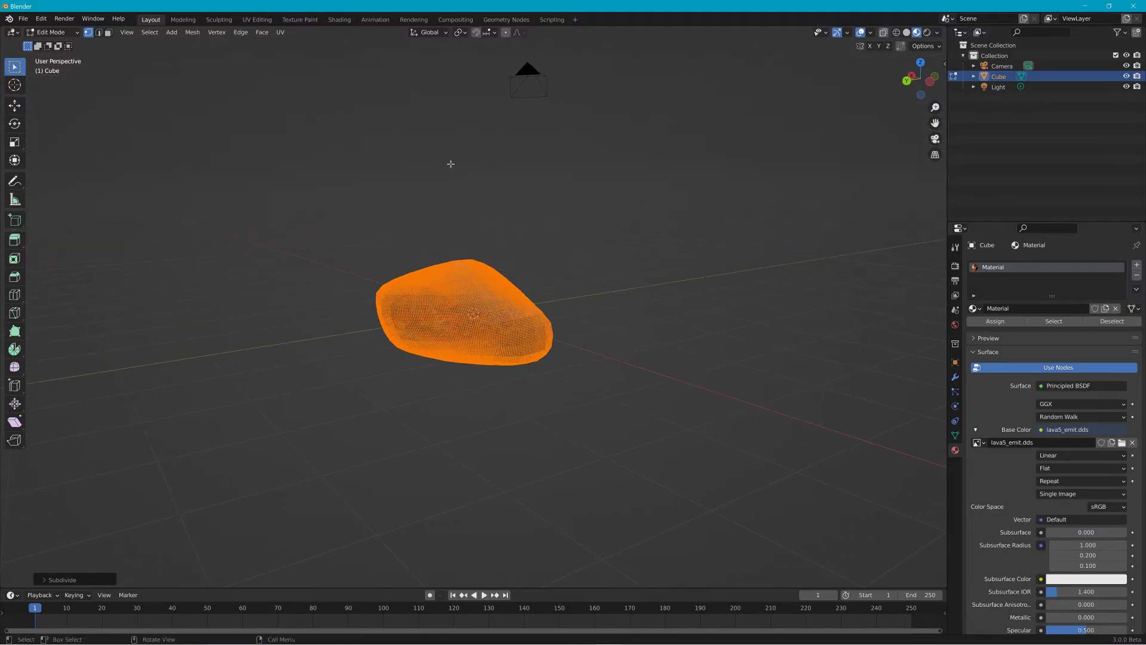
{"action": "key", "text": "ctrl+z"}
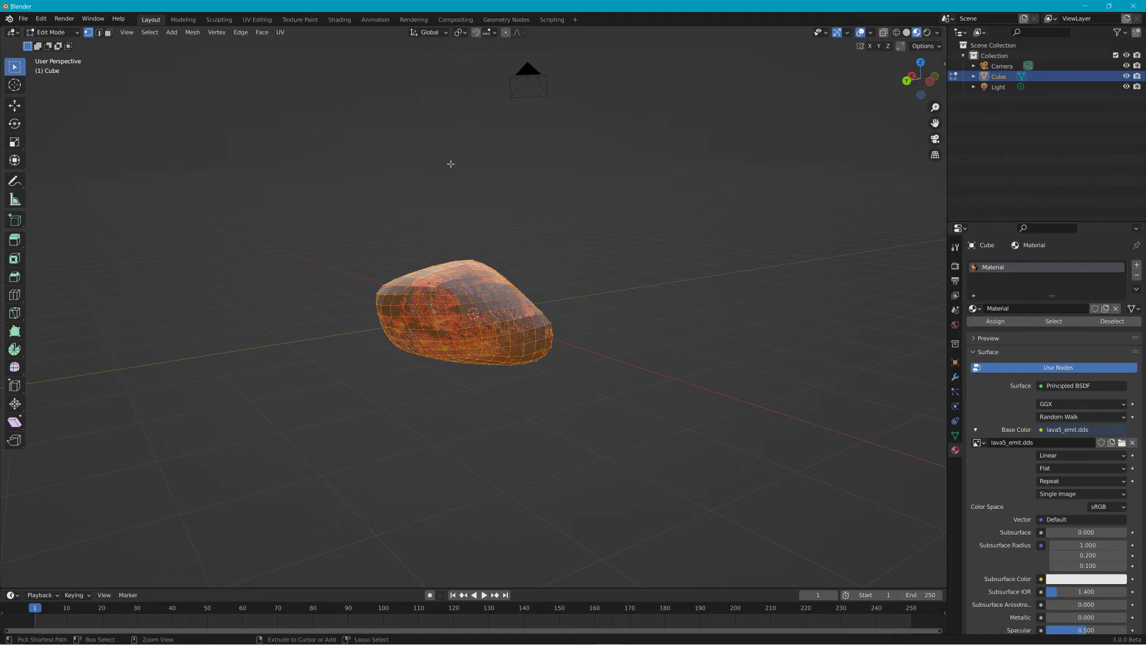
Step: Try duplicating the rock's geometry in place within Edit Mode
{"action": "middle_click_drag", "start_coordinate": [450, 163], "coordinate": [412, 174]}
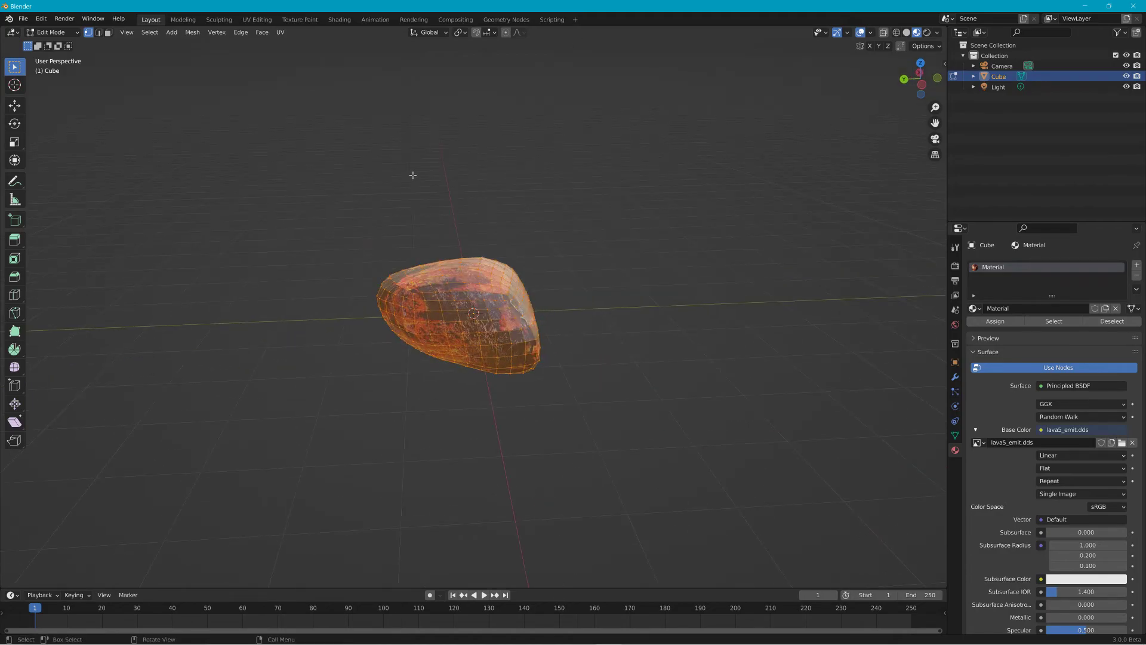
{"action": "key", "text": "g"}
{"action": "left_click", "coordinate": [412, 175]}
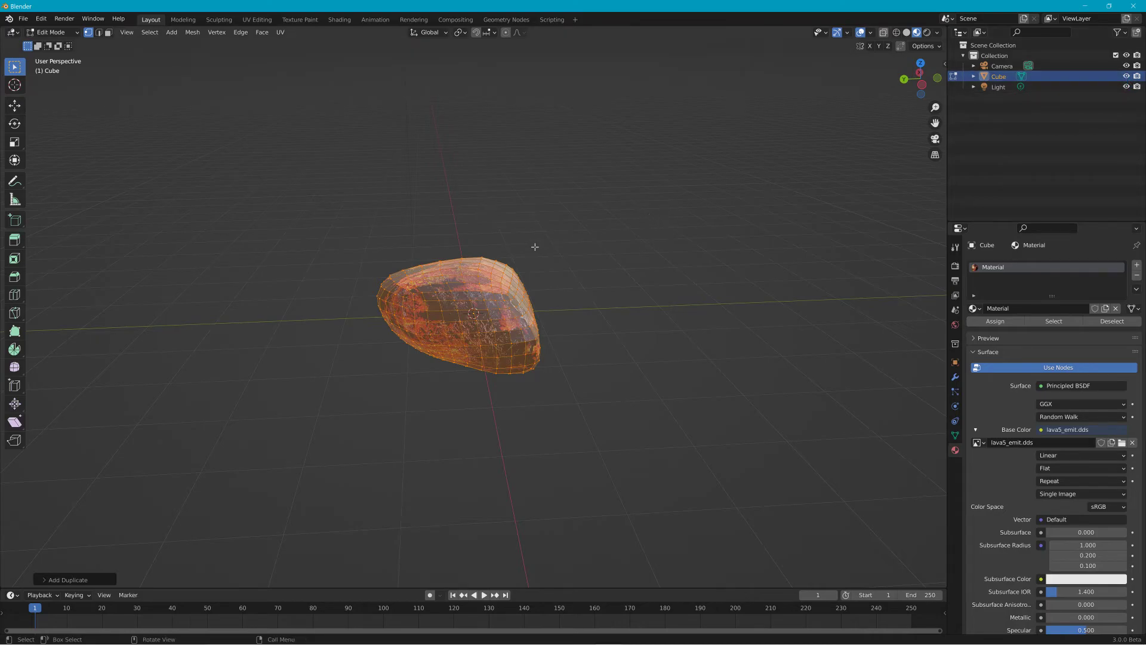
Step: Return to Object Mode and duplicate the rock as a separate object in the same position
{"action": "left_click", "coordinate": [53, 32]}
{"action": "left_click", "coordinate": [55, 43]}
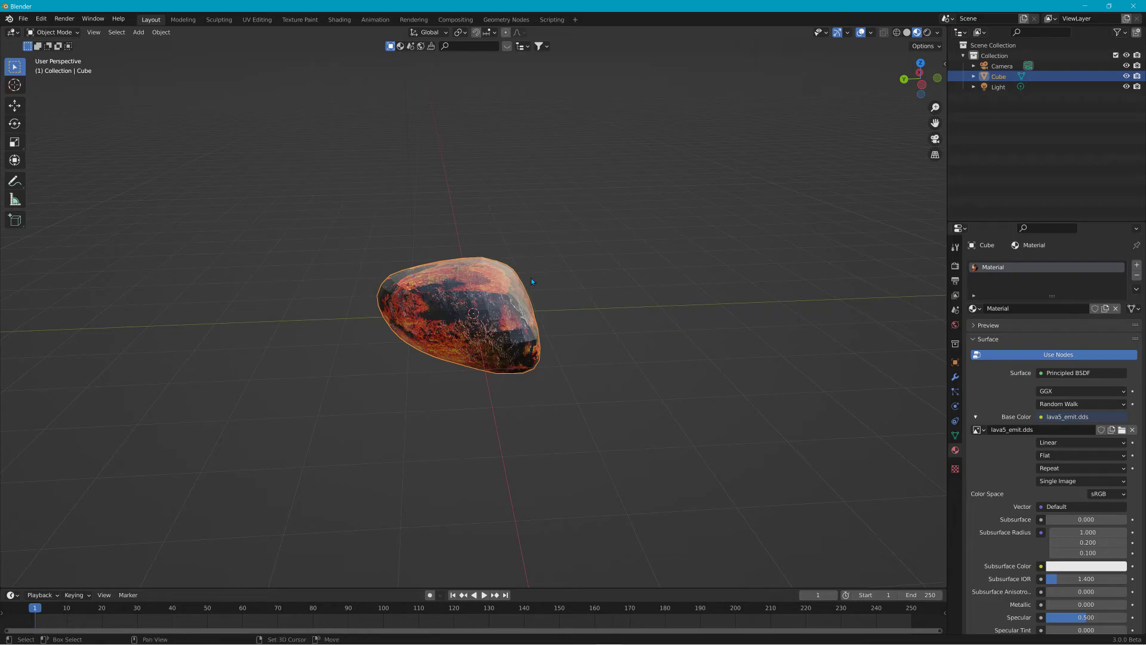
{"action": "key", "text": "Tab"}
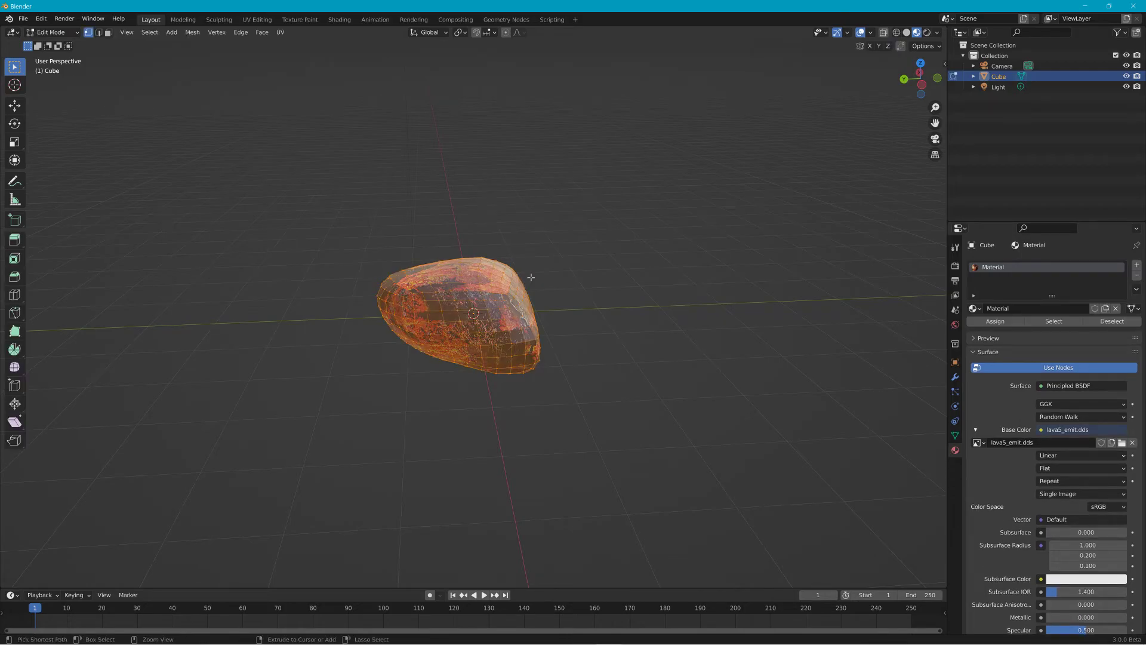
{"action": "key", "text": "Tab"}
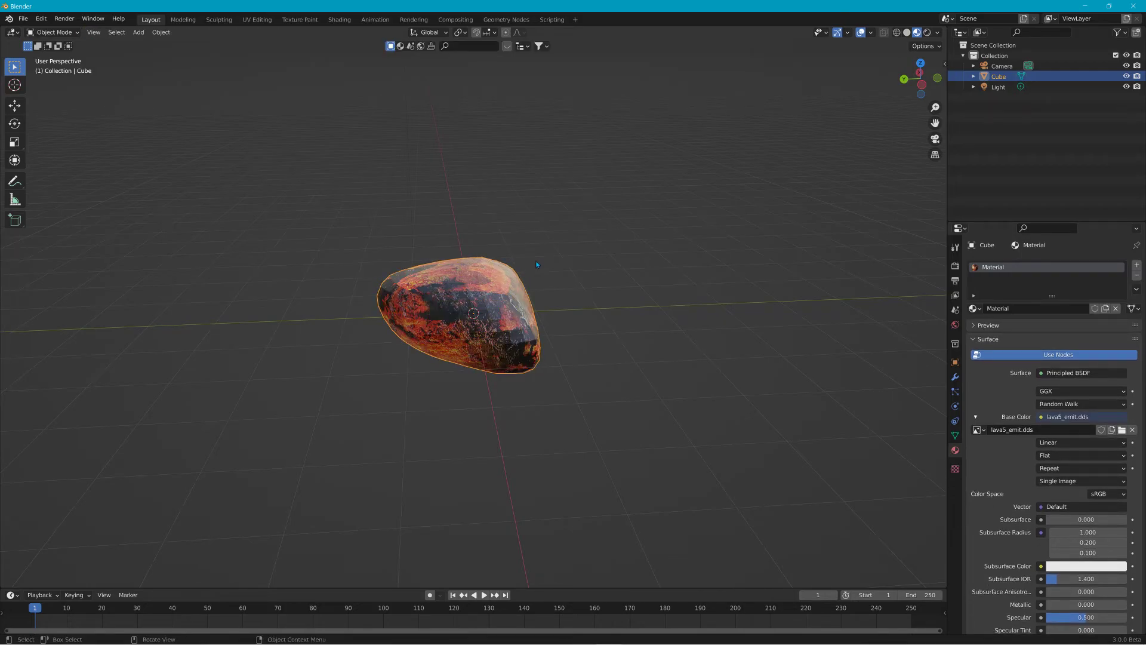
{"action": "key", "text": "shift+d"}
{"action": "right_click", "coordinate": [489, 292]}
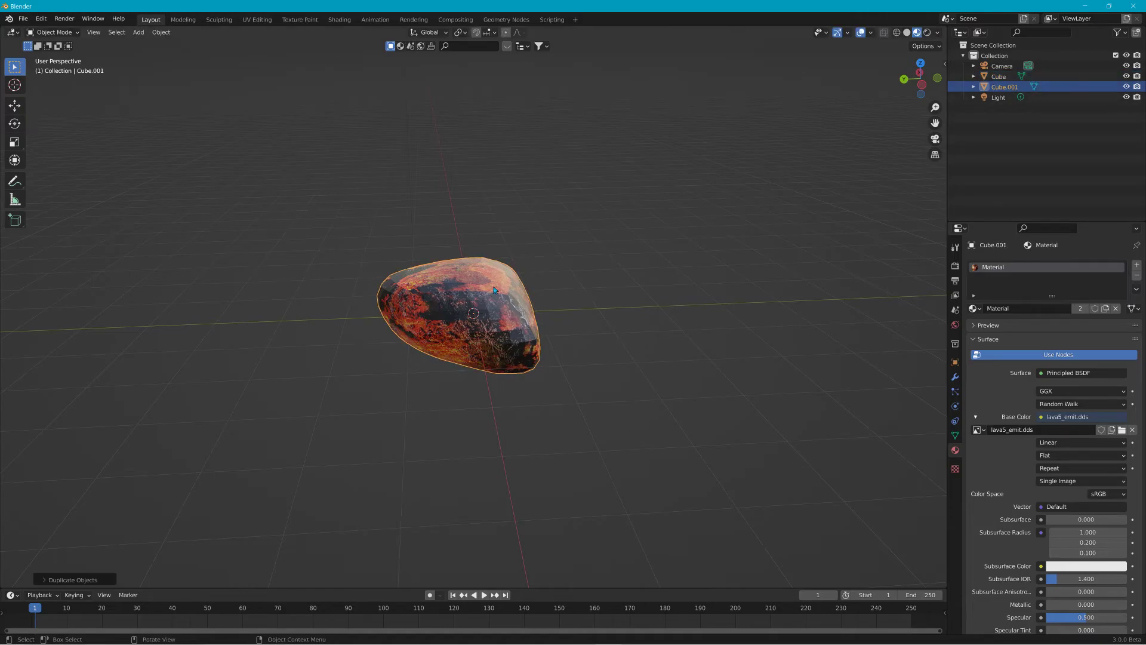
Step: Rename the duplicated rock object as low and the original Cube object as high
{"action": "double_click", "coordinate": [1005, 86]}
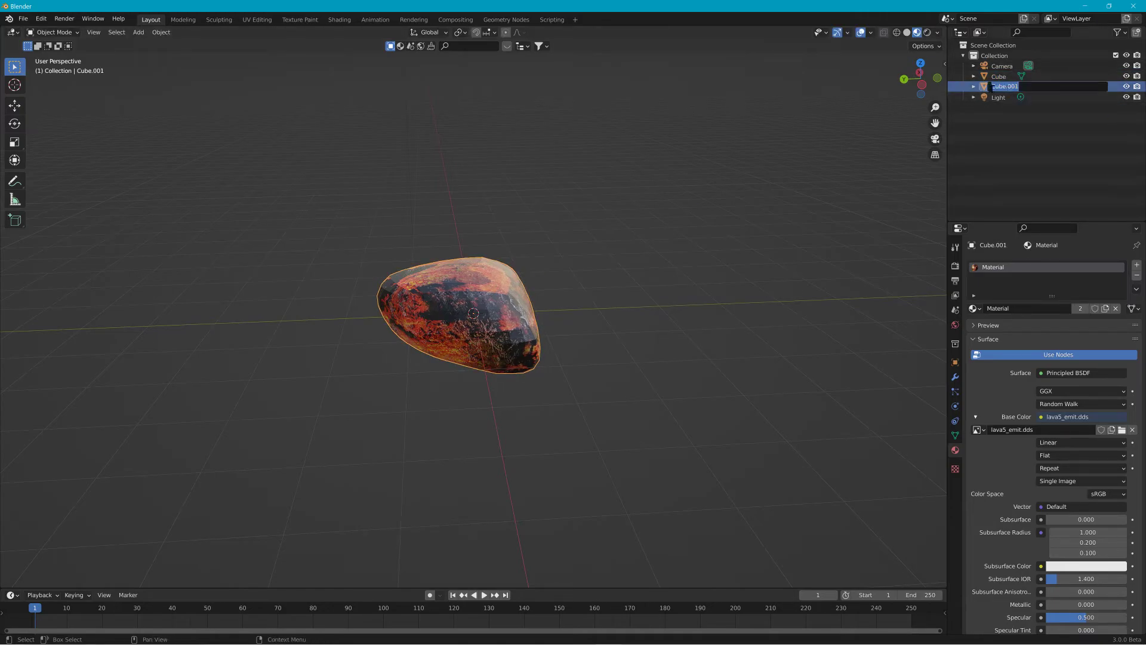
{"action": "type", "text": "Low"}
{"action": "key", "text": "Return"}
{"action": "double_click", "coordinate": [1004, 76]}
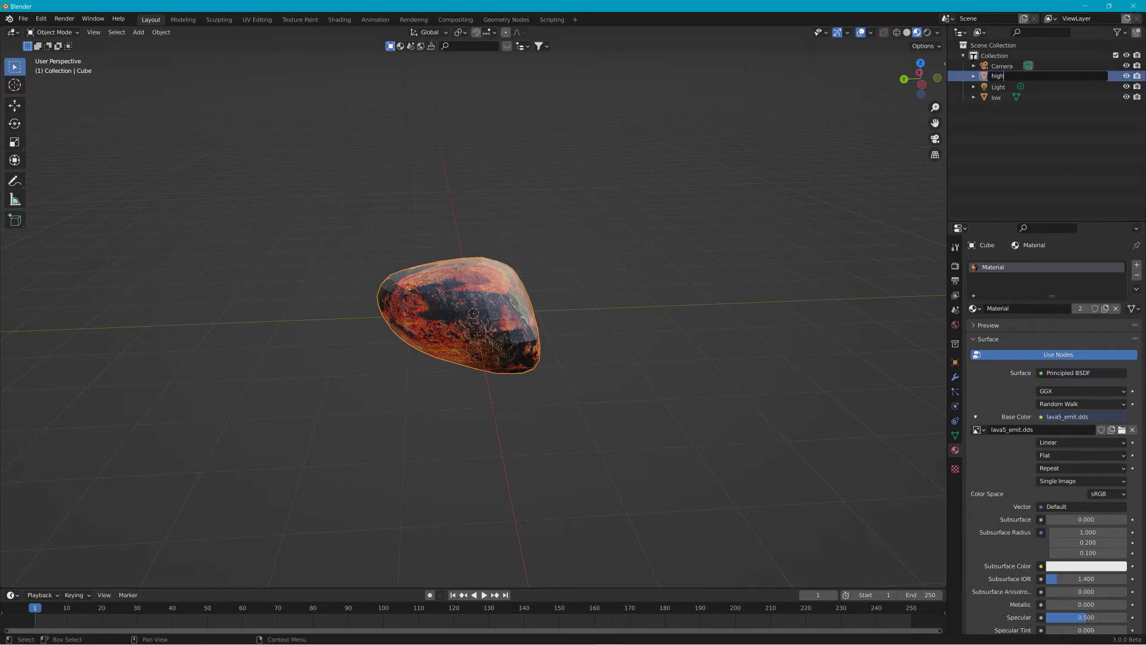
{"action": "key", "text": "Return"}
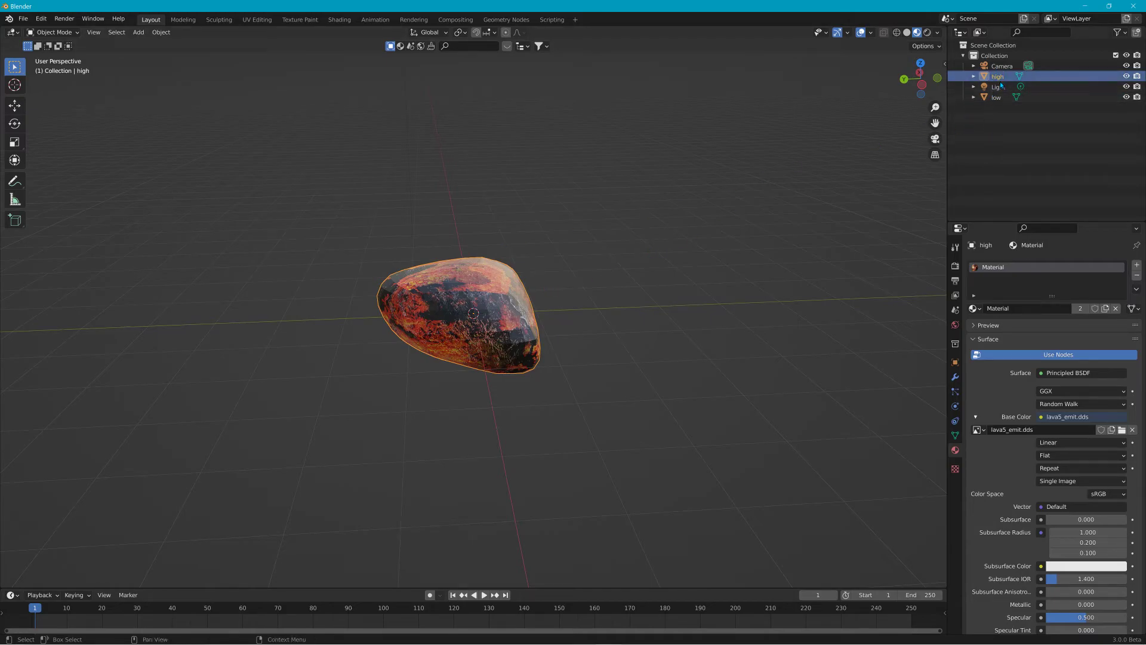
Step: Hide the low rock and subdivide the high rock's whole mesh four times in Edit Mode
{"action": "left_click", "coordinate": [1126, 97]}
{"action": "left_click", "coordinate": [52, 33]}
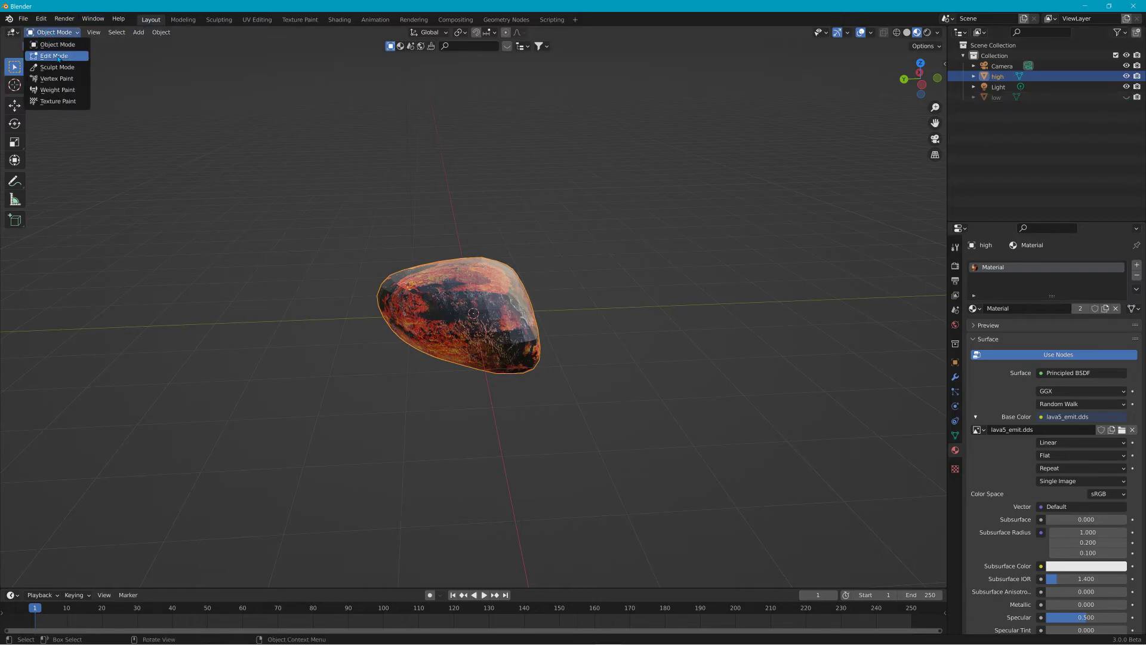
{"action": "left_click", "coordinate": [51, 57]}
{"action": "left_click", "coordinate": [245, 33]}
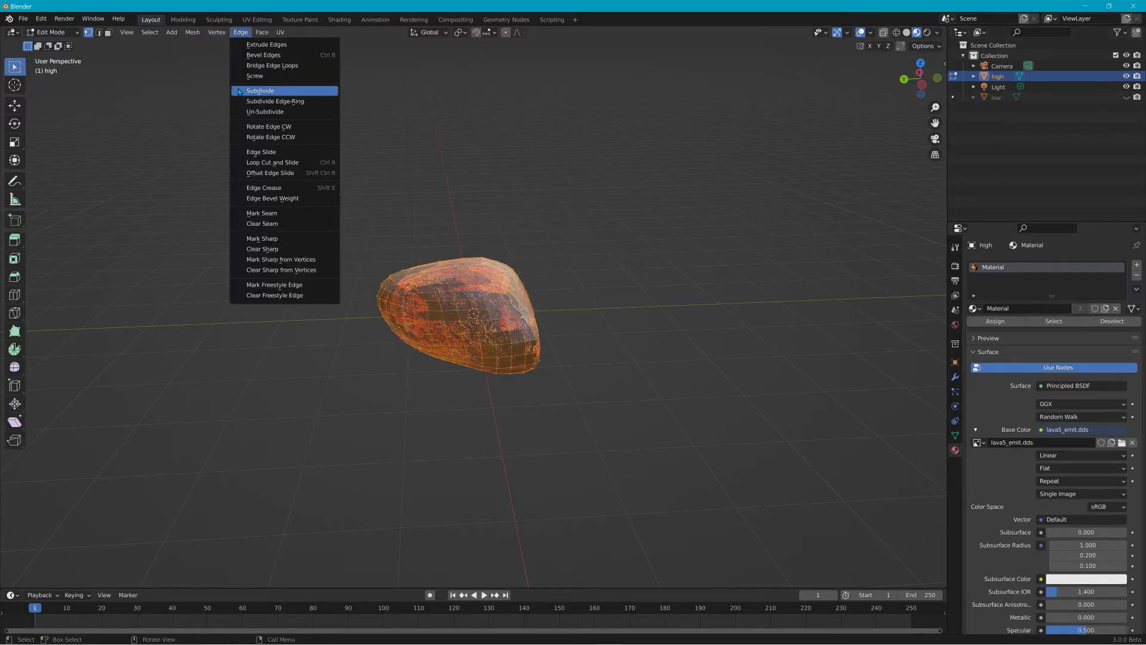
{"action": "left_click", "coordinate": [257, 92]}
{"action": "left_click", "coordinate": [246, 34]}
{"action": "left_click", "coordinate": [258, 91]}
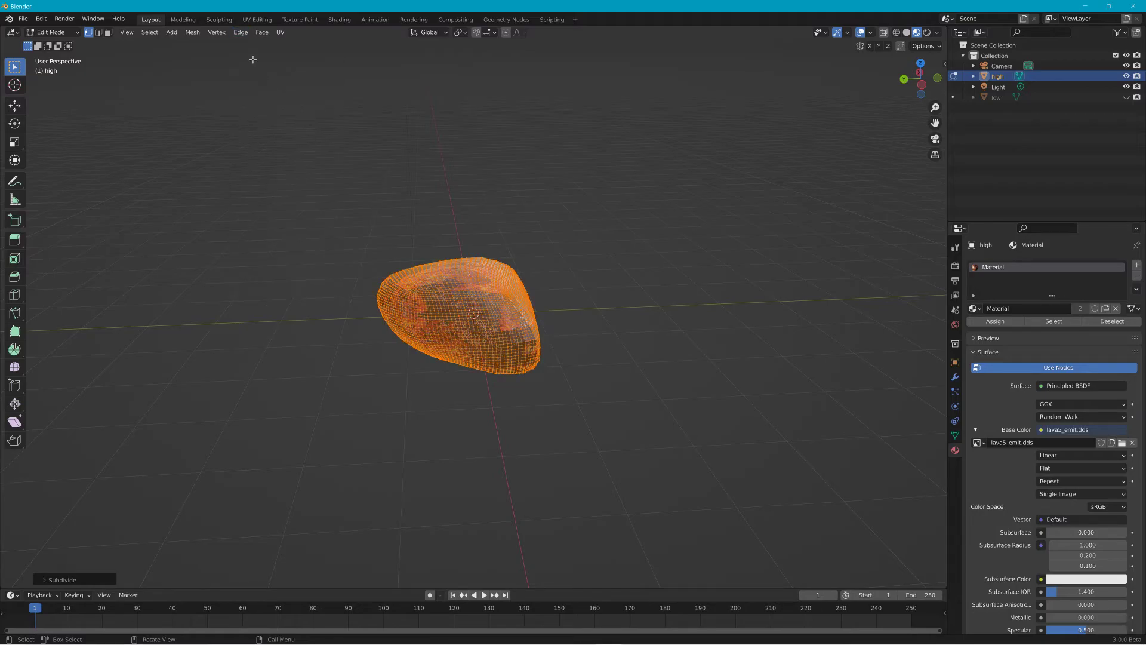
{"action": "left_click", "coordinate": [244, 35]}
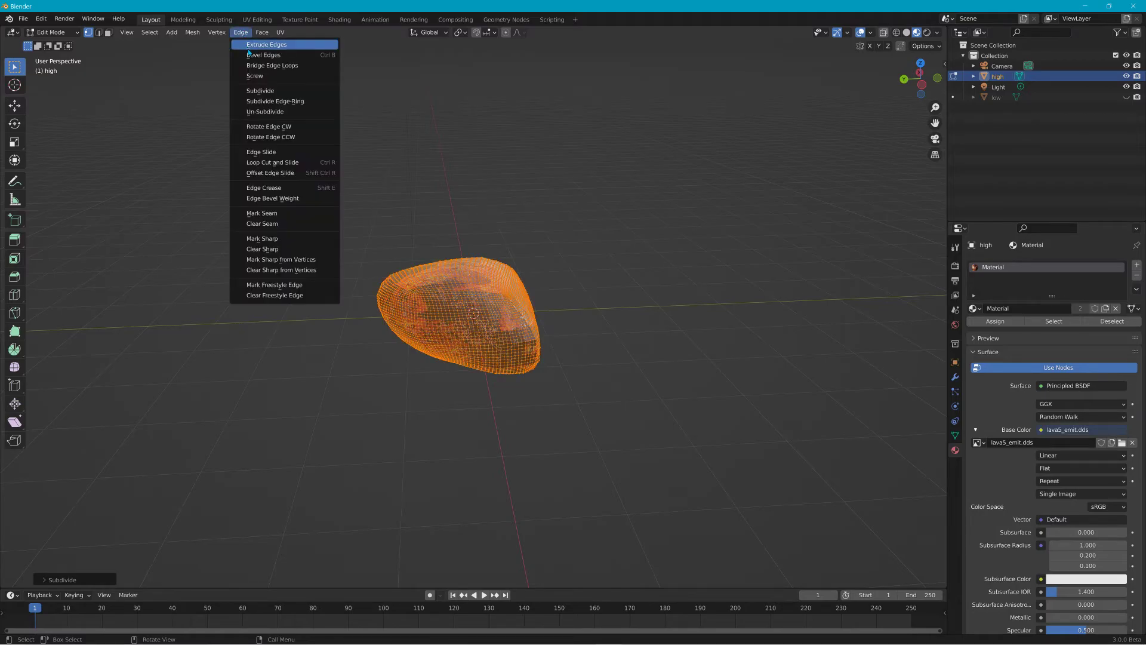
{"action": "left_click", "coordinate": [260, 91]}
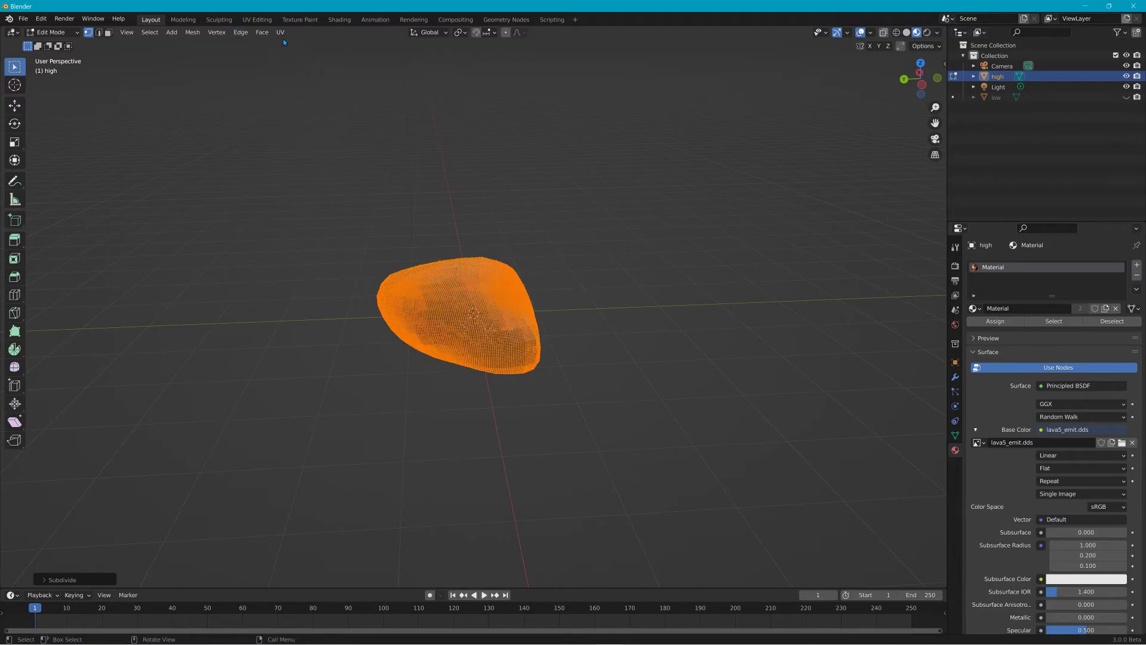
{"action": "left_click", "coordinate": [242, 33]}
{"action": "left_click", "coordinate": [258, 92]}
{"action": "scroll", "coordinate": [523, 229], "scroll_direction": "up", "scroll_amount": 6}
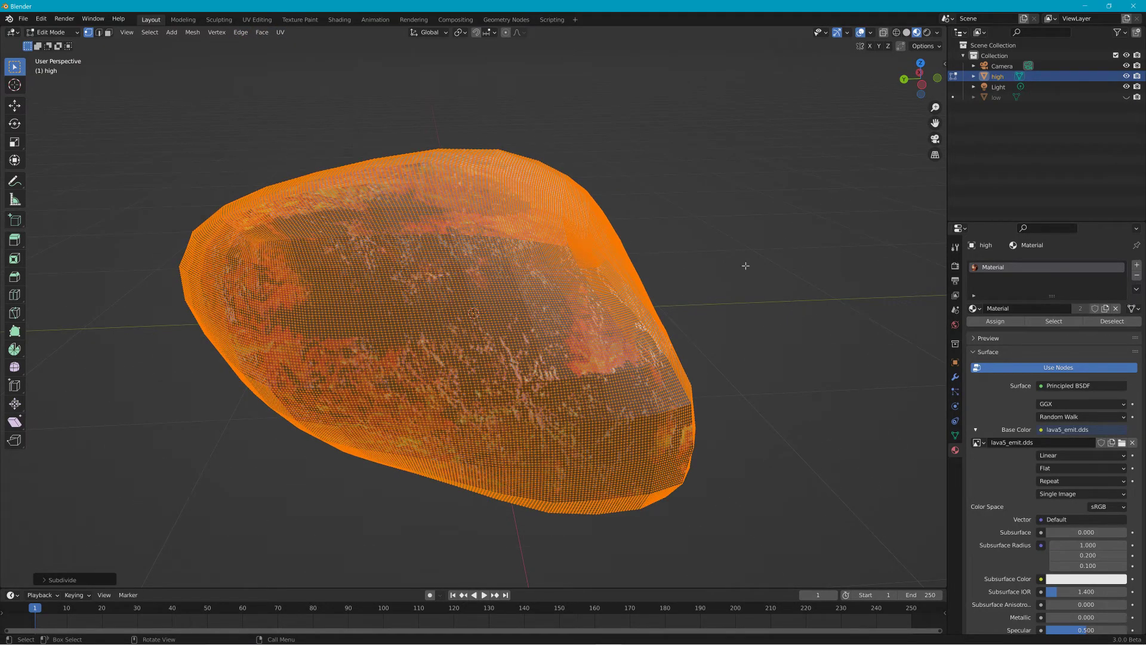
Step: Switch the high rock to Sculpt Mode and create a new image texture for the Smooth brush
{"action": "left_click", "coordinate": [62, 34]}
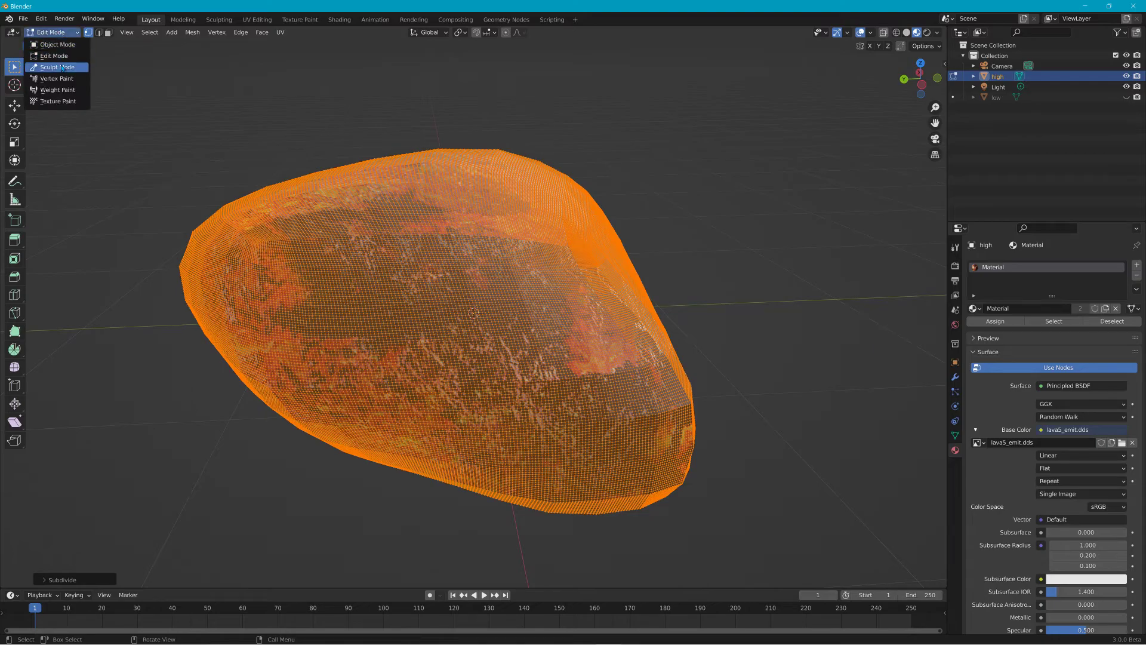
{"action": "left_click", "coordinate": [62, 67]}
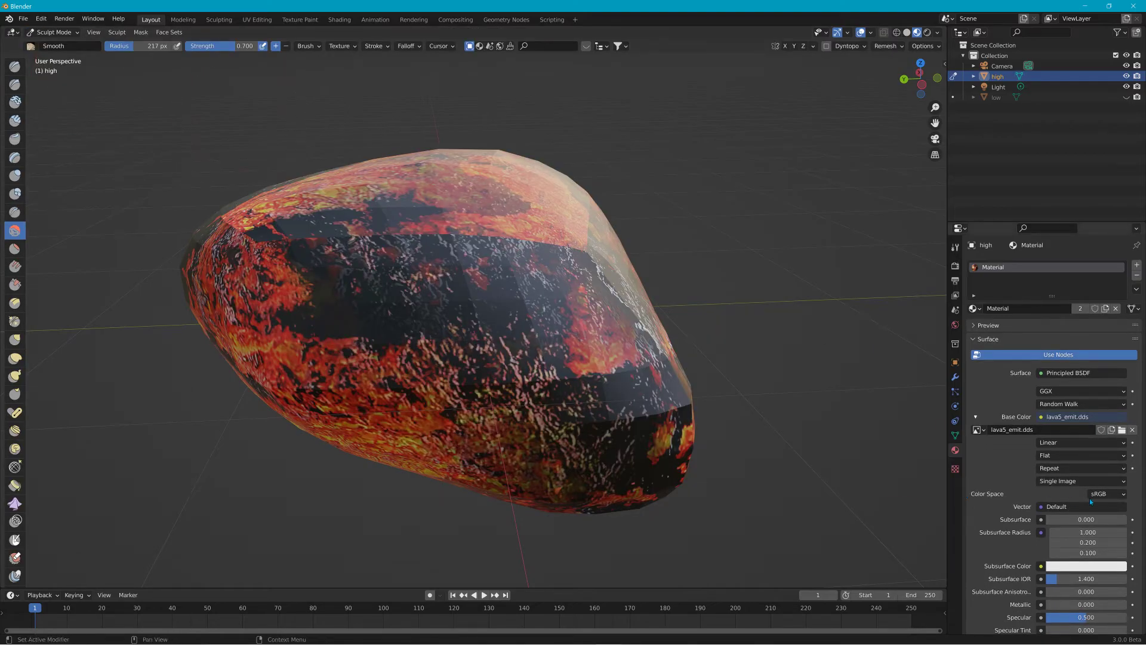
{"action": "left_click", "coordinate": [955, 469]}
{"action": "left_click", "coordinate": [999, 280]}
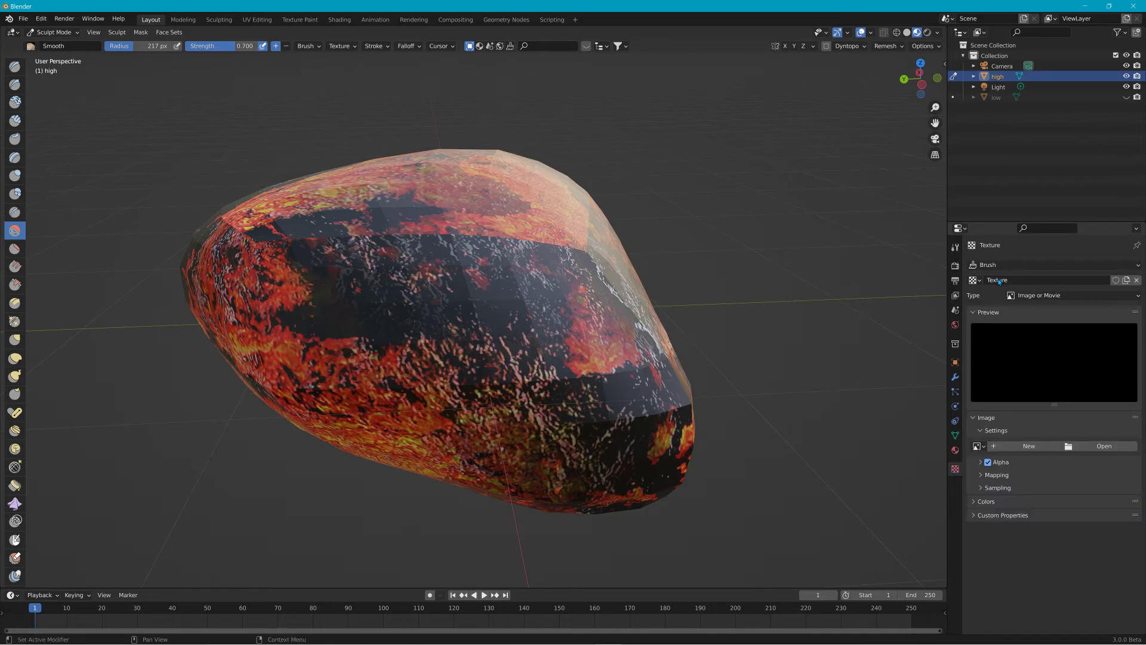
Step: Open the image chooser for the brush texture and look through the Desktop and its Mods folder for a suitable image
{"action": "left_click", "coordinate": [1098, 446]}
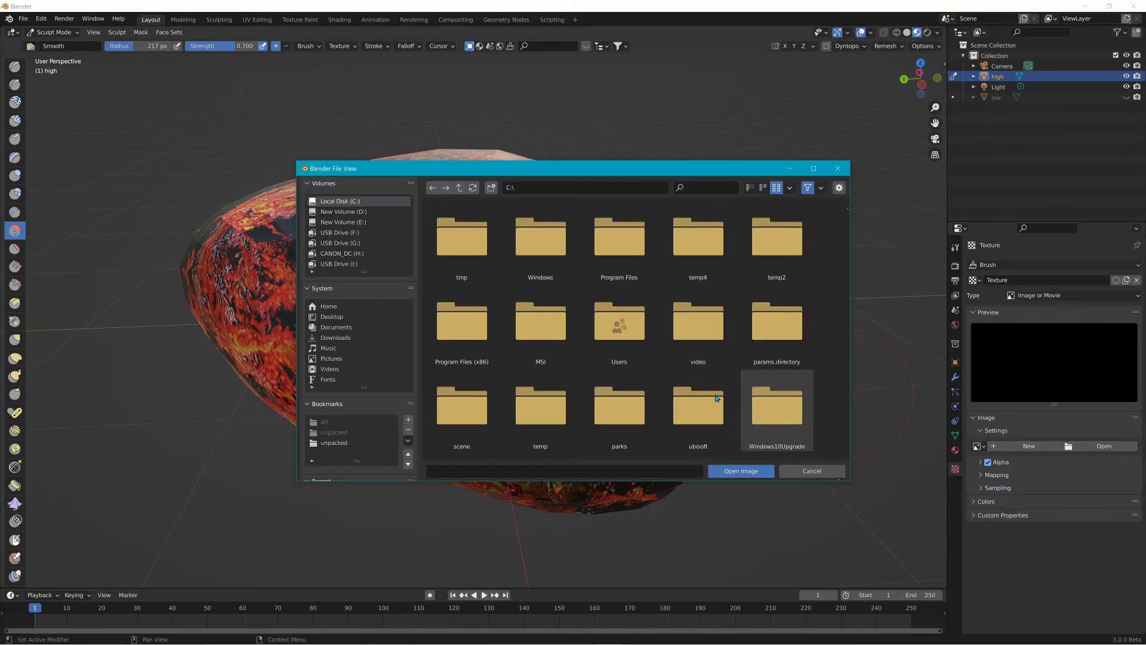
{"action": "left_click", "coordinate": [332, 316]}
{"action": "scroll", "coordinate": [718, 291], "scroll_direction": "down", "scroll_amount": 4}
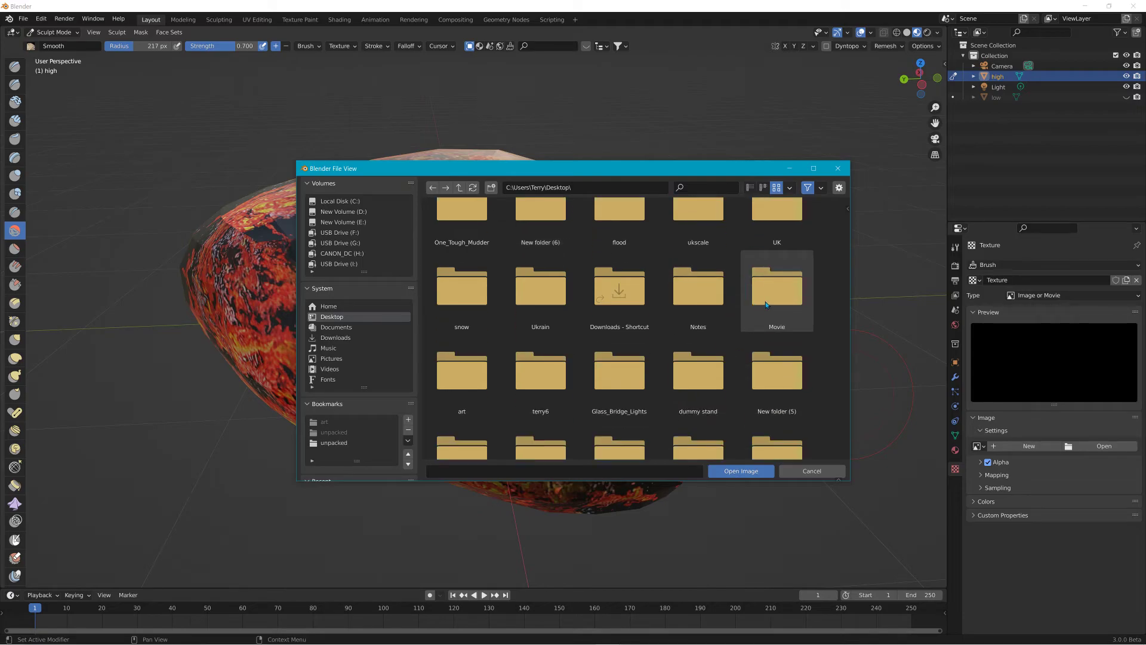
{"action": "scroll", "coordinate": [636, 328], "scroll_direction": "down", "scroll_amount": 5}
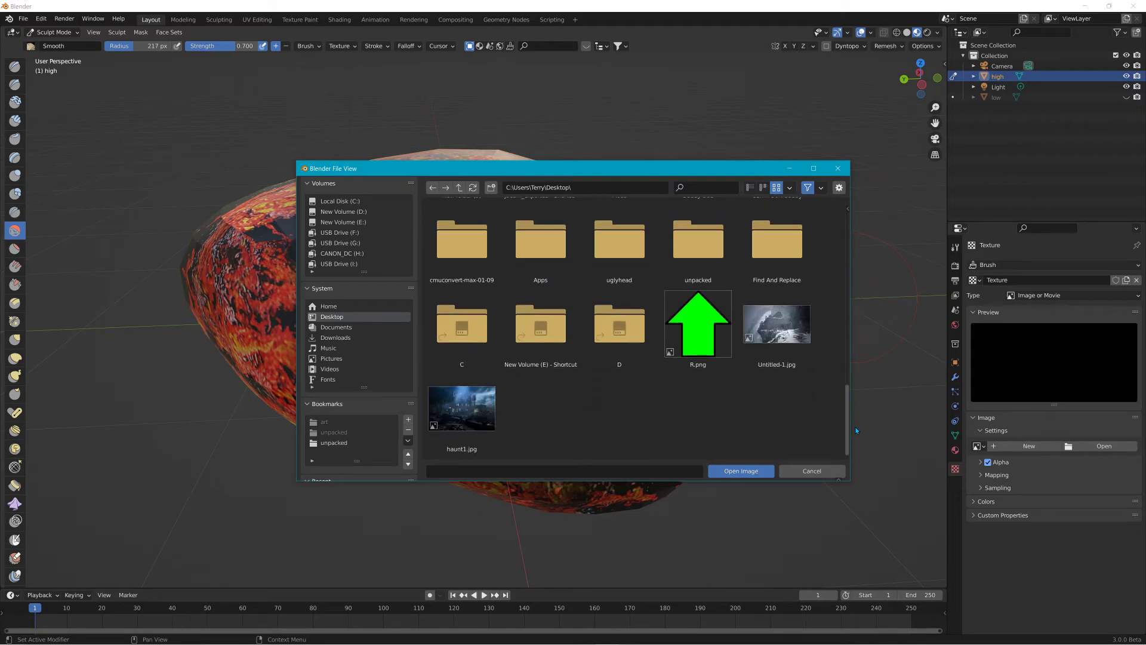
{"action": "scroll", "coordinate": [635, 328], "scroll_direction": "up", "scroll_amount": 3}
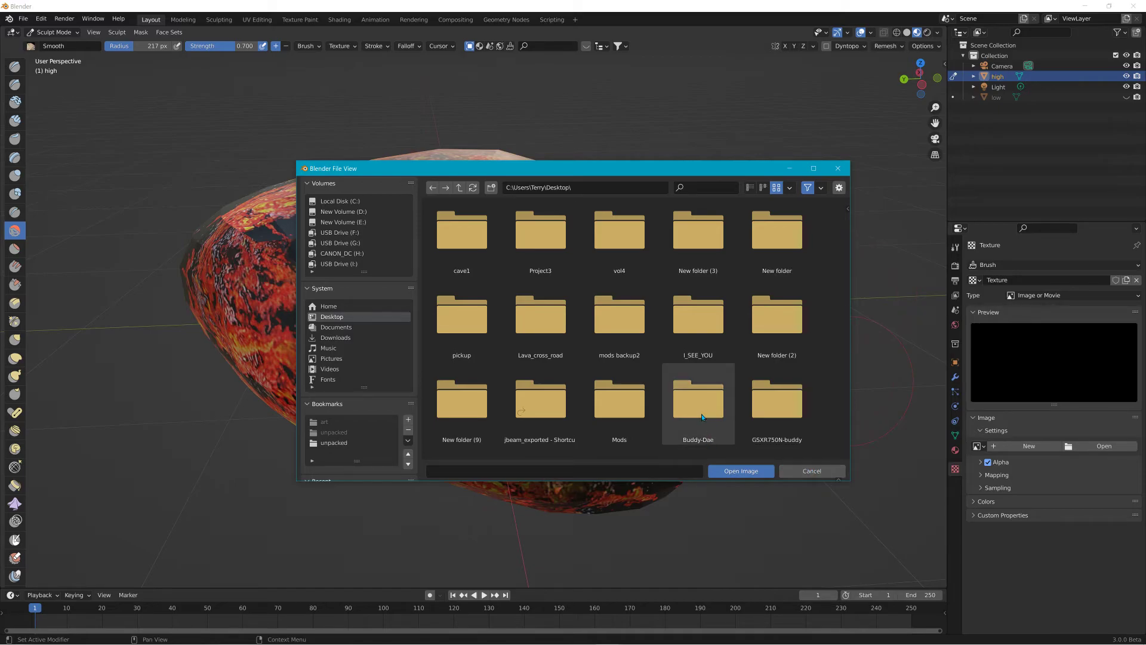
{"action": "double_click", "coordinate": [617, 397]}
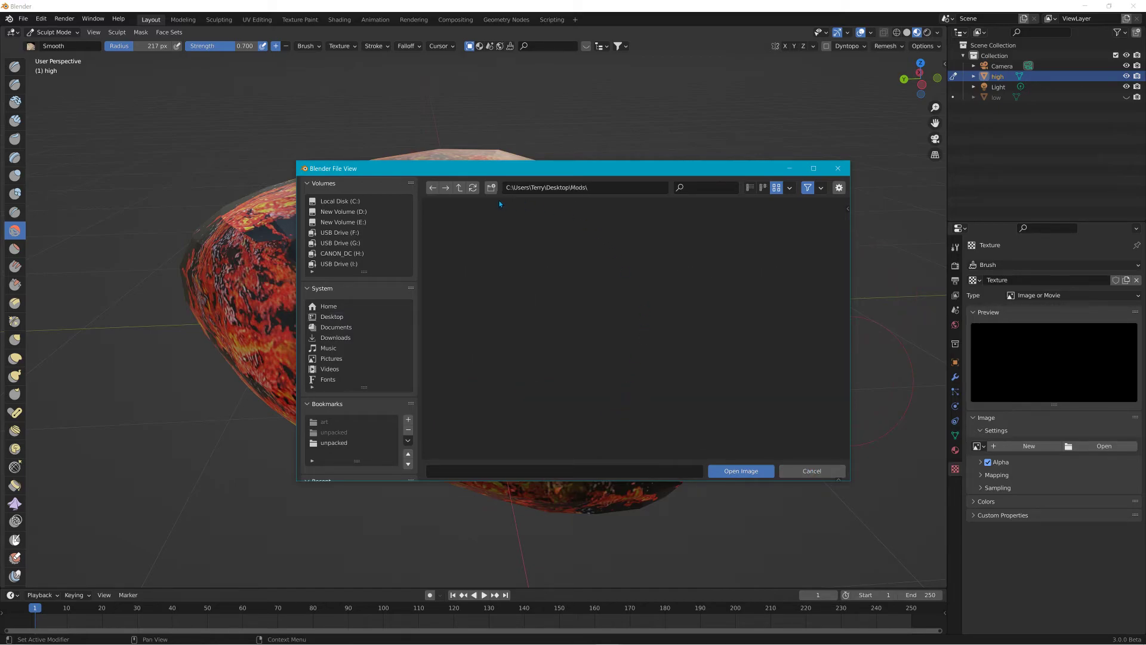
{"action": "left_click", "coordinate": [458, 188]}
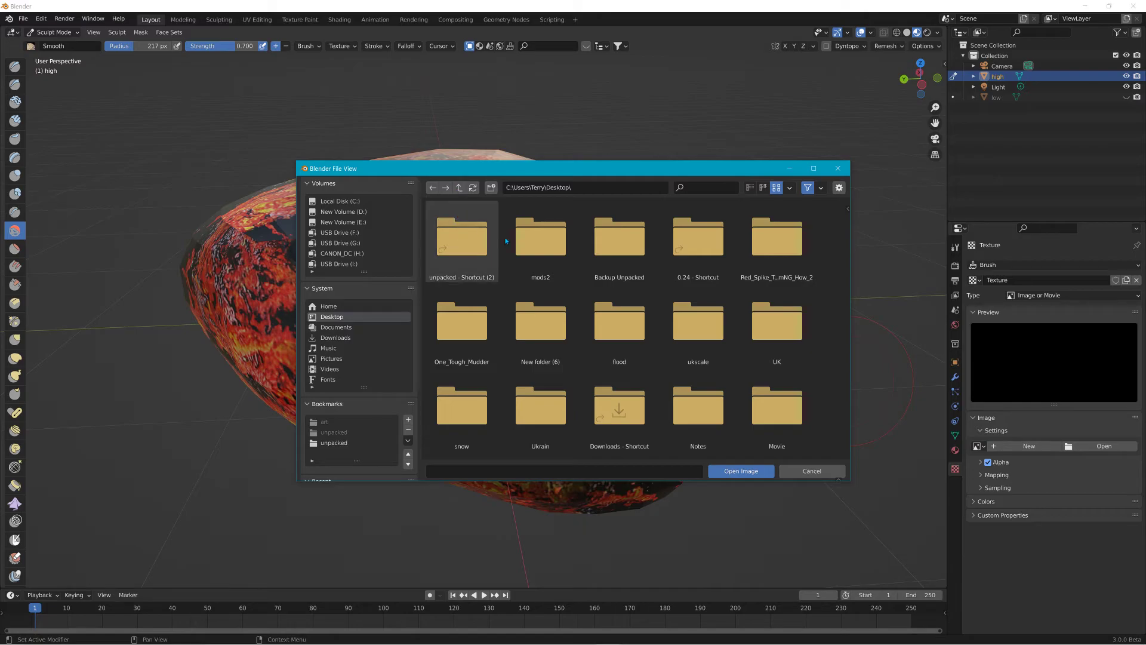
Step: Search the Desktop's mods2\unpacked and Backup Unpacked folders for the lava texture images
{"action": "double_click", "coordinate": [549, 246]}
{"action": "double_click", "coordinate": [486, 251]}
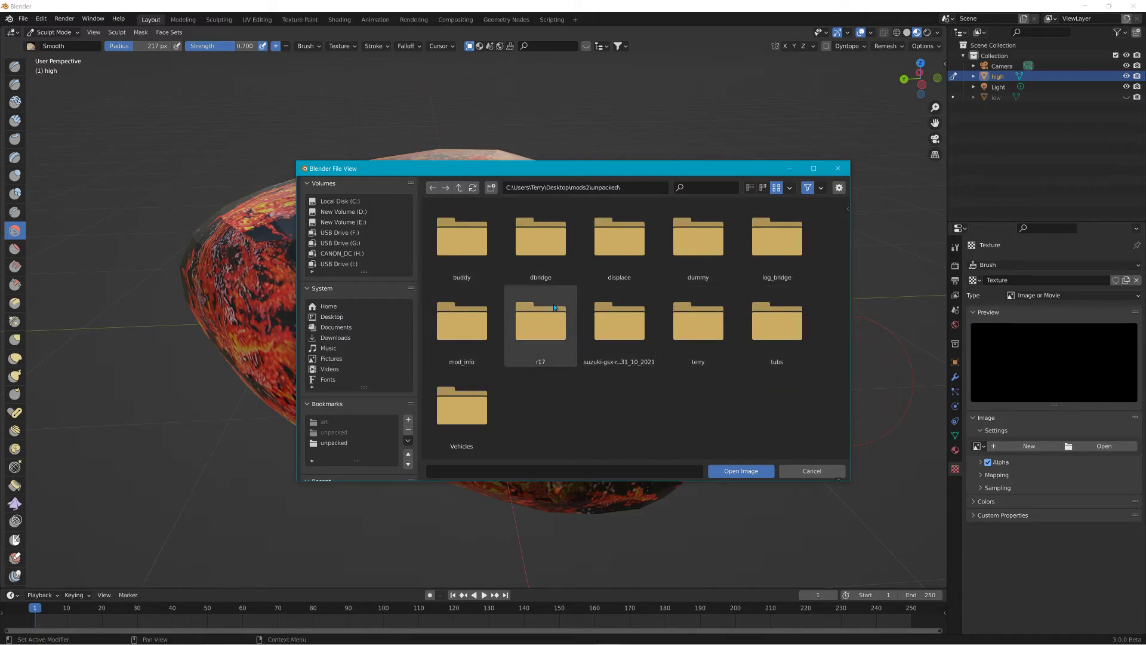
{"action": "left_click", "coordinate": [459, 188]}
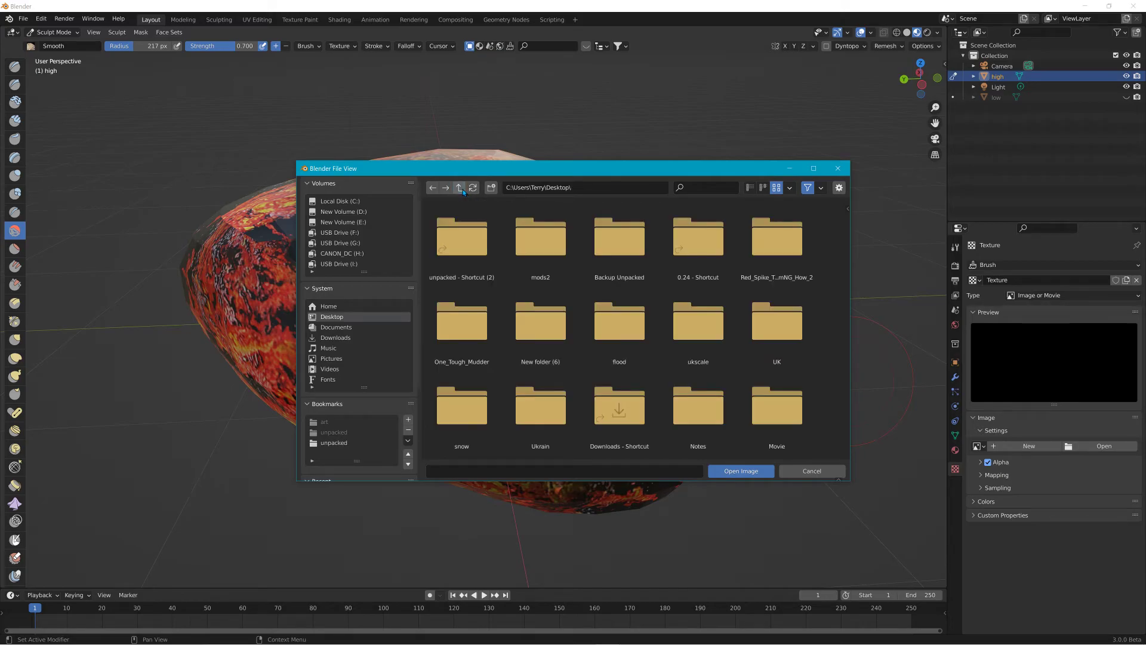
{"action": "double_click", "coordinate": [613, 247]}
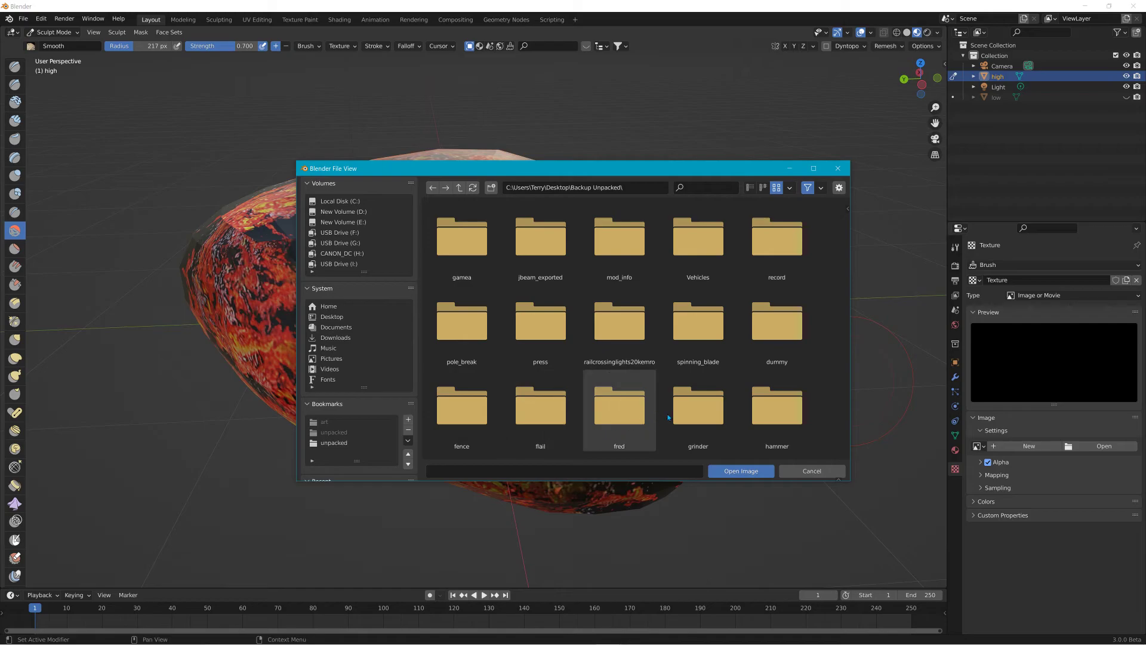
{"action": "scroll", "coordinate": [774, 359], "scroll_direction": "down", "scroll_amount": 5}
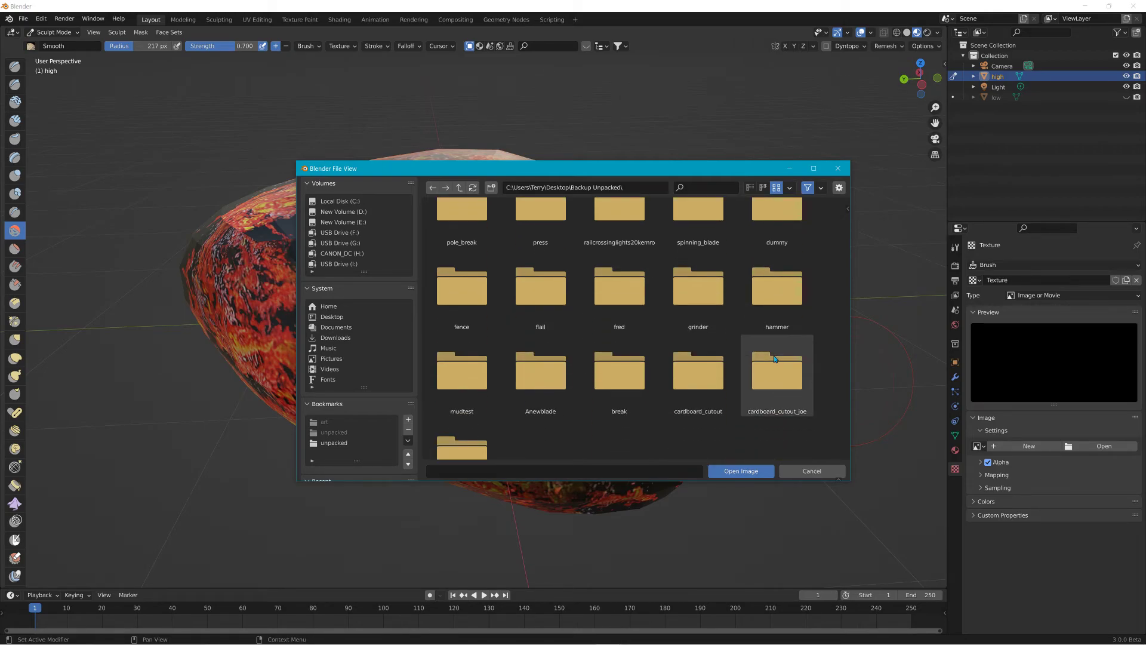
{"action": "scroll", "coordinate": [773, 355], "scroll_direction": "up", "scroll_amount": 4}
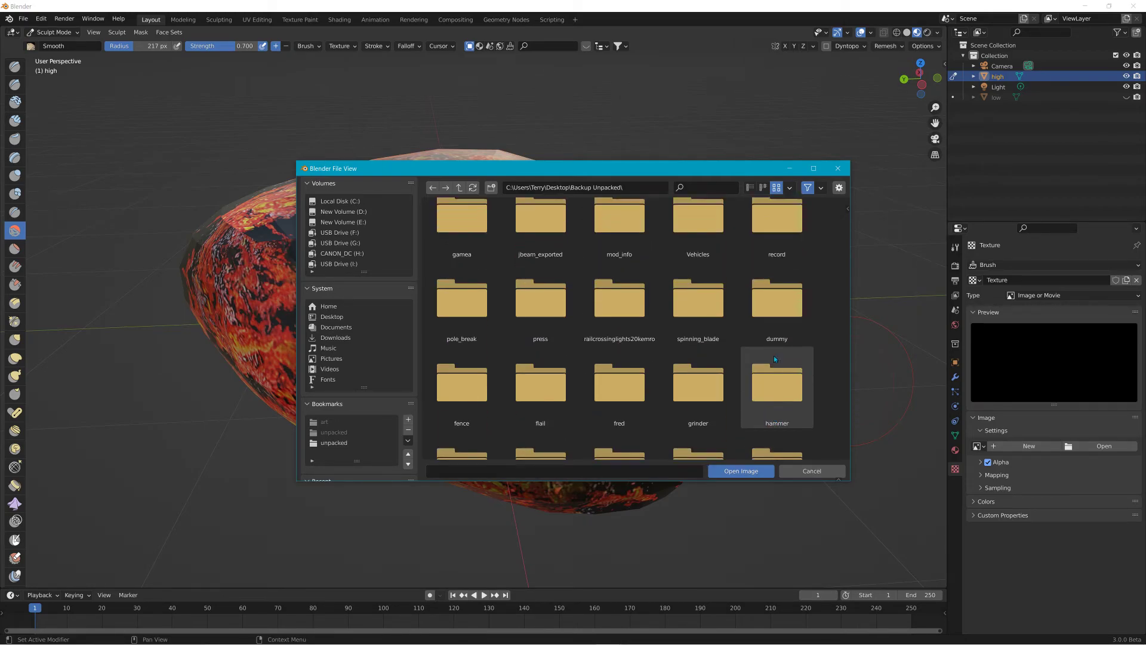
{"action": "left_click", "coordinate": [459, 188]}
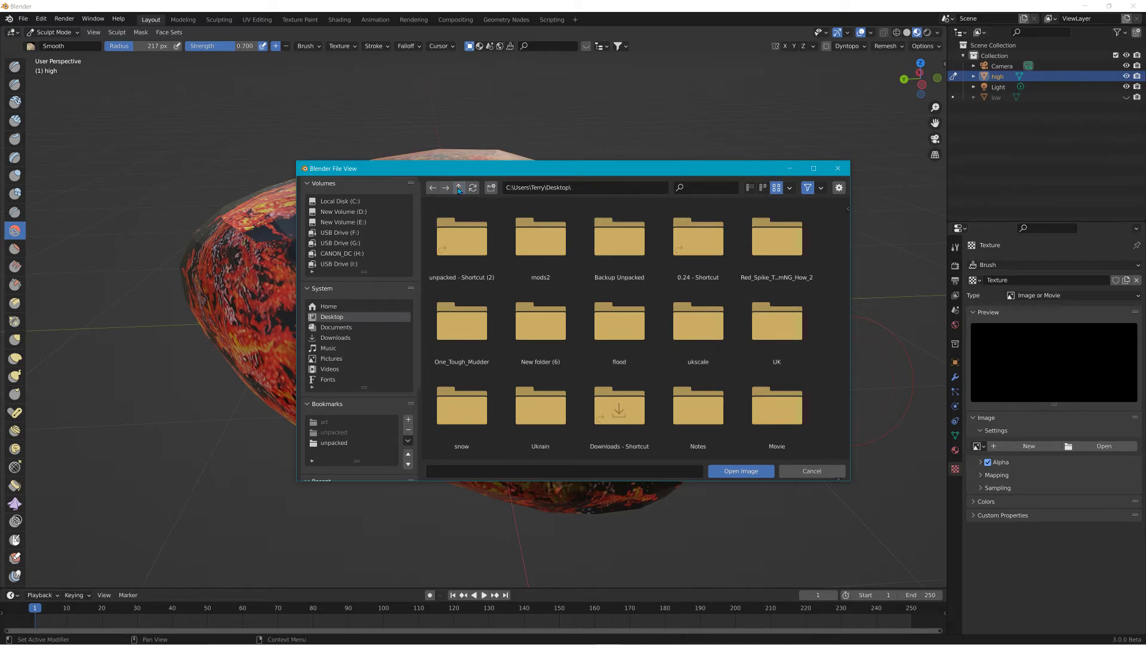
{"action": "double_click", "coordinate": [550, 245]}
{"action": "double_click", "coordinate": [487, 246]}
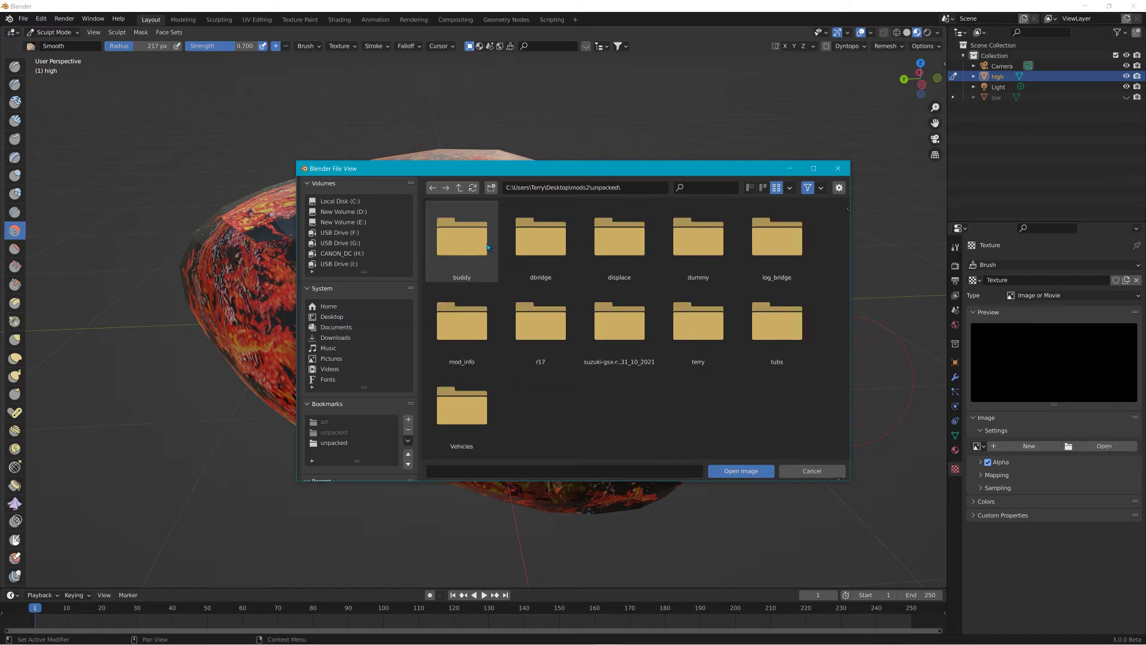
{"action": "left_click", "coordinate": [460, 190]}
{"action": "left_click", "coordinate": [461, 191]}
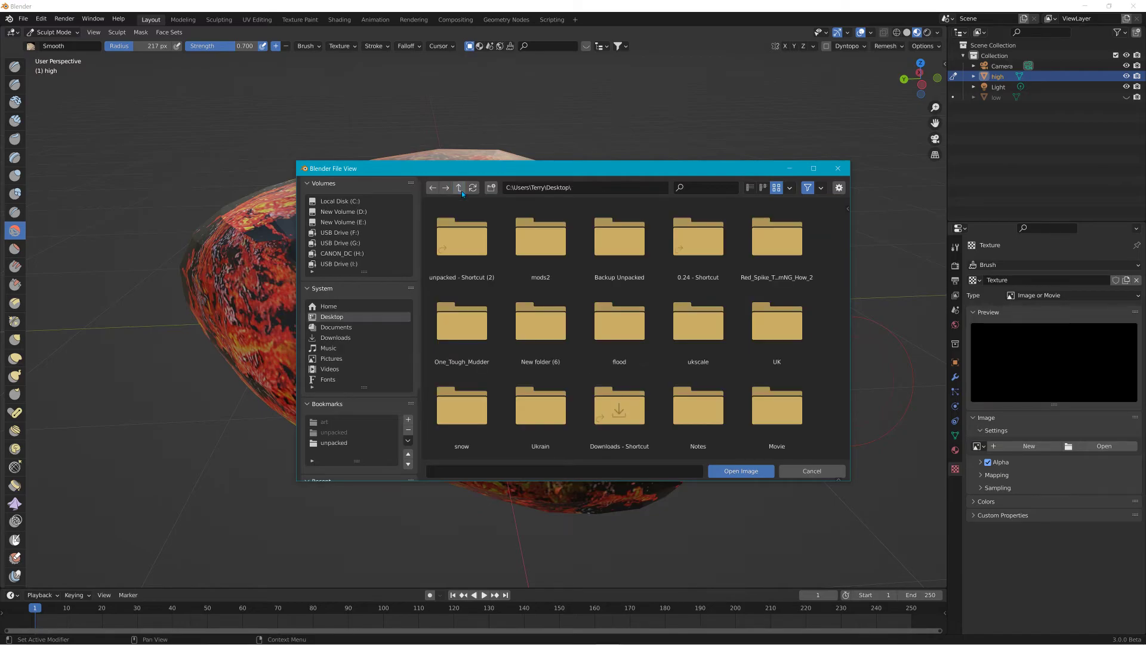
Step: Load lava_hard_d.dds from the BeamNG.drive 0.24 outrun level's art\Lava_cross_road folder as the brush texture image
{"action": "double_click", "coordinate": [490, 239]}
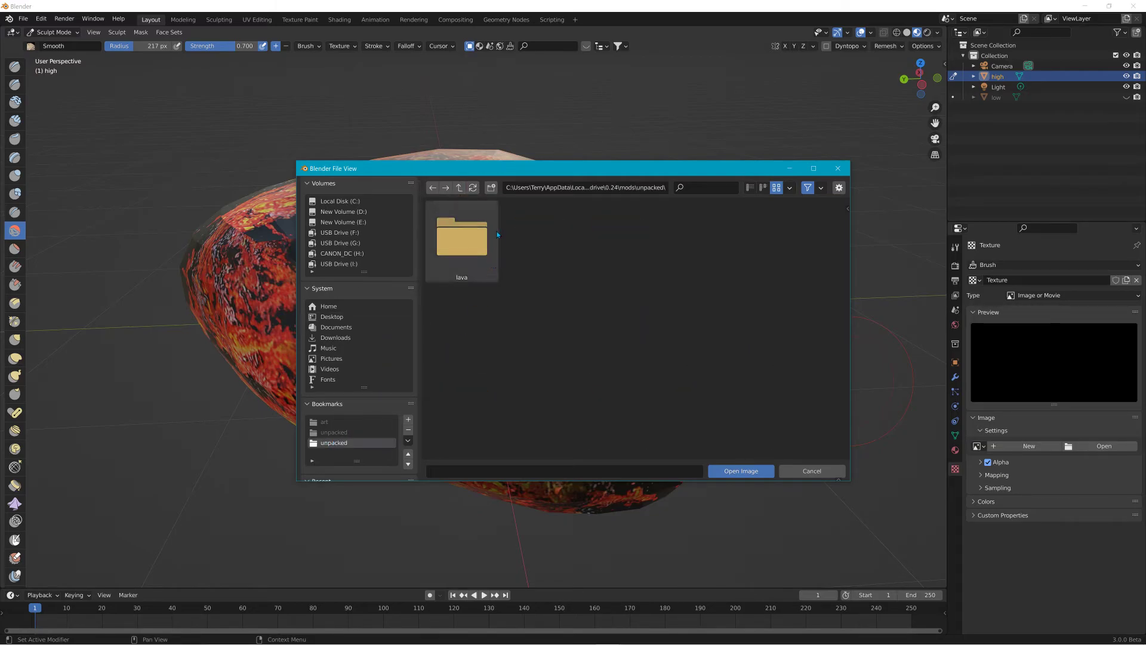
{"action": "left_click", "coordinate": [460, 188]}
{"action": "left_click", "coordinate": [460, 188]}
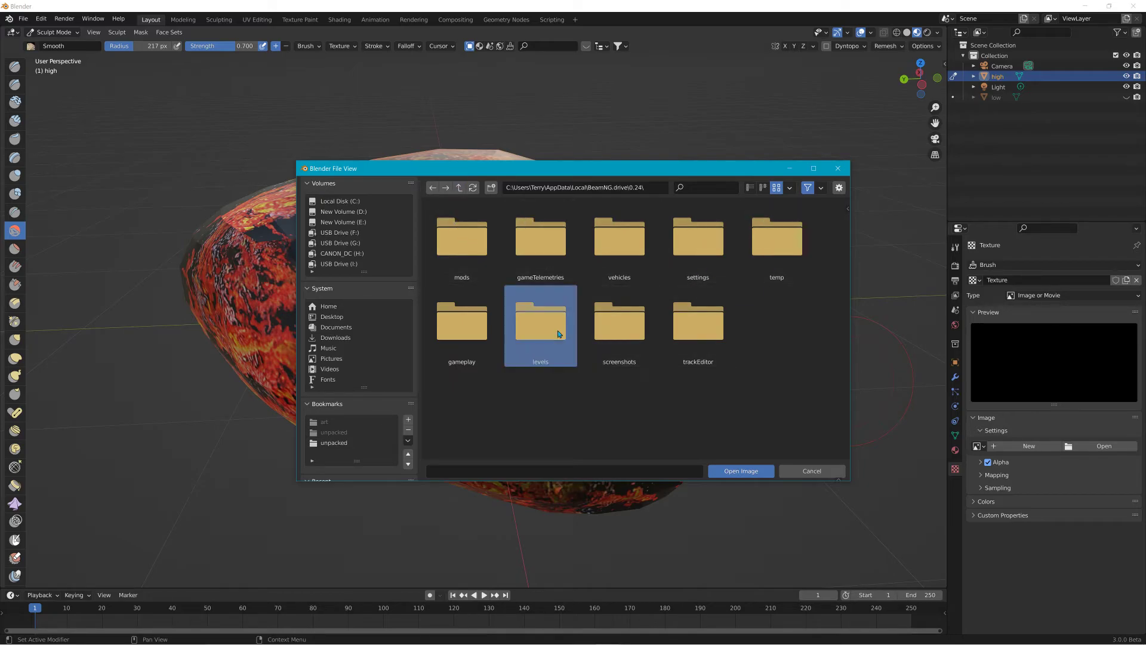
{"action": "double_click", "coordinate": [541, 323]}
{"action": "double_click", "coordinate": [463, 239]}
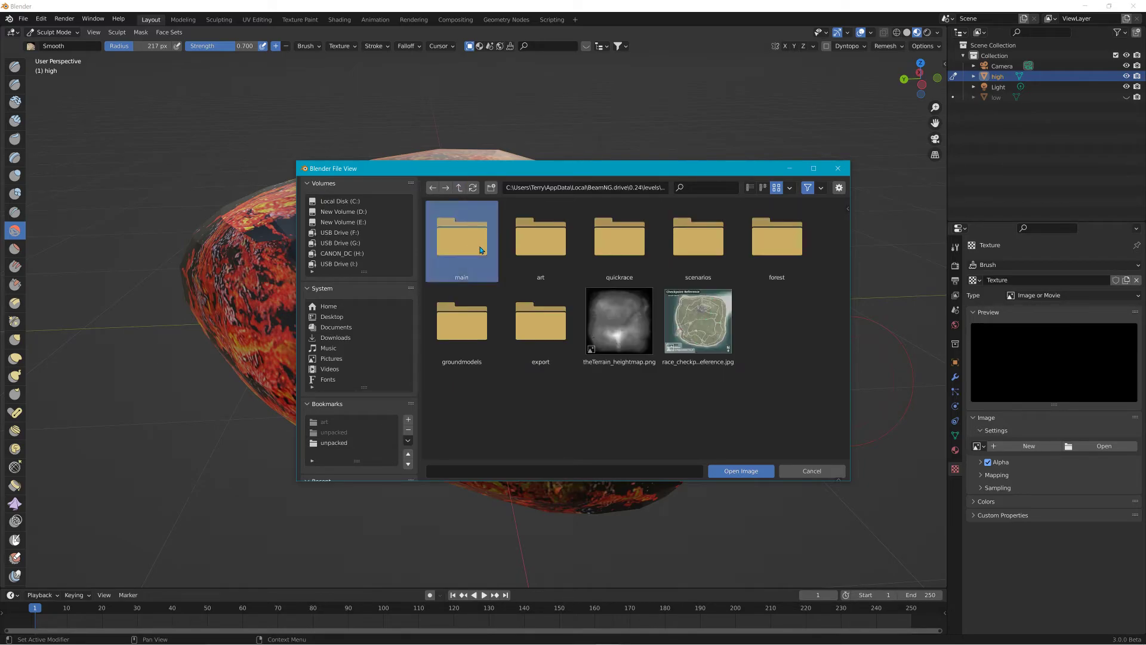
{"action": "double_click", "coordinate": [548, 244]}
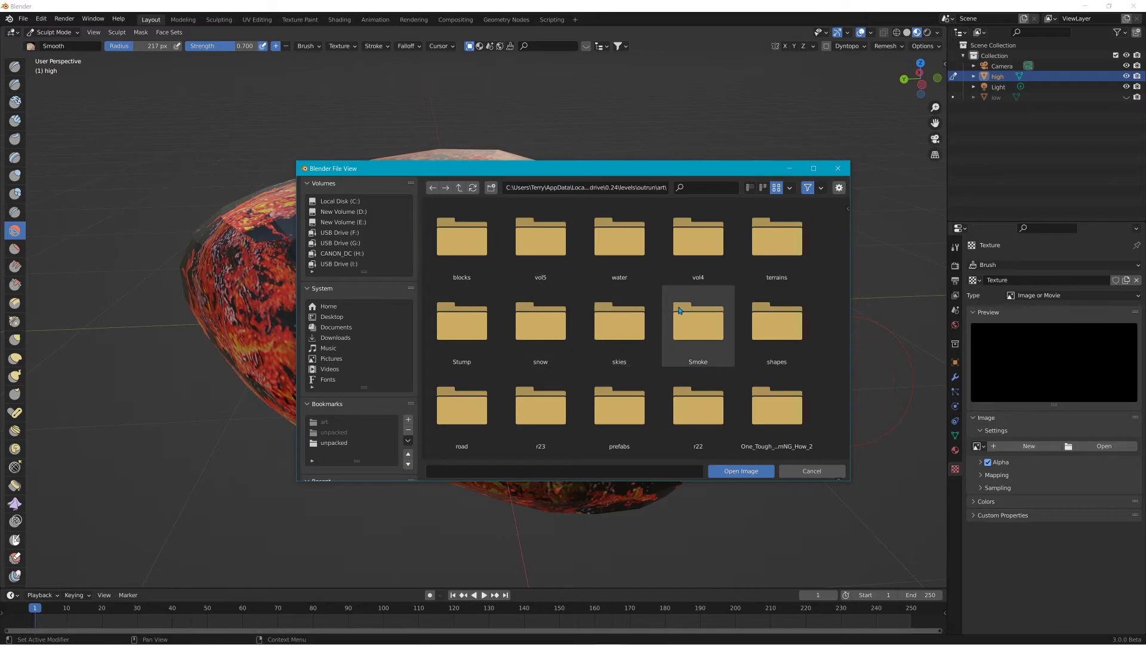
{"action": "scroll", "coordinate": [679, 310], "scroll_direction": "down", "scroll_amount": 5}
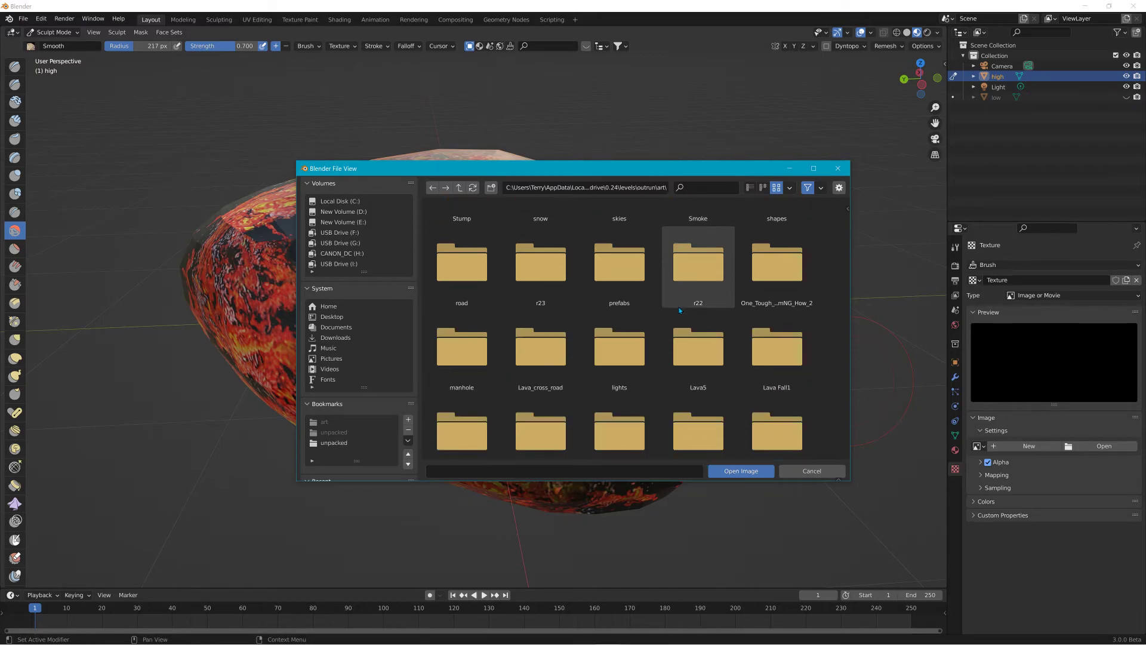
{"action": "double_click", "coordinate": [557, 360]}
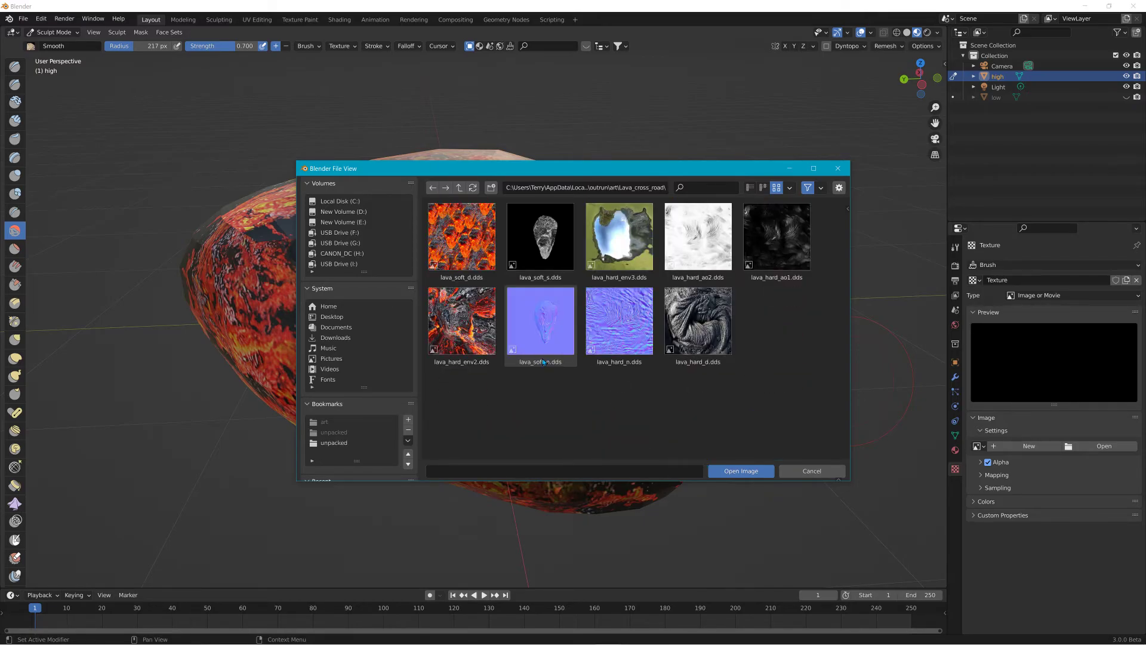
{"action": "left_click", "coordinate": [703, 325]}
{"action": "left_click", "coordinate": [741, 470]}
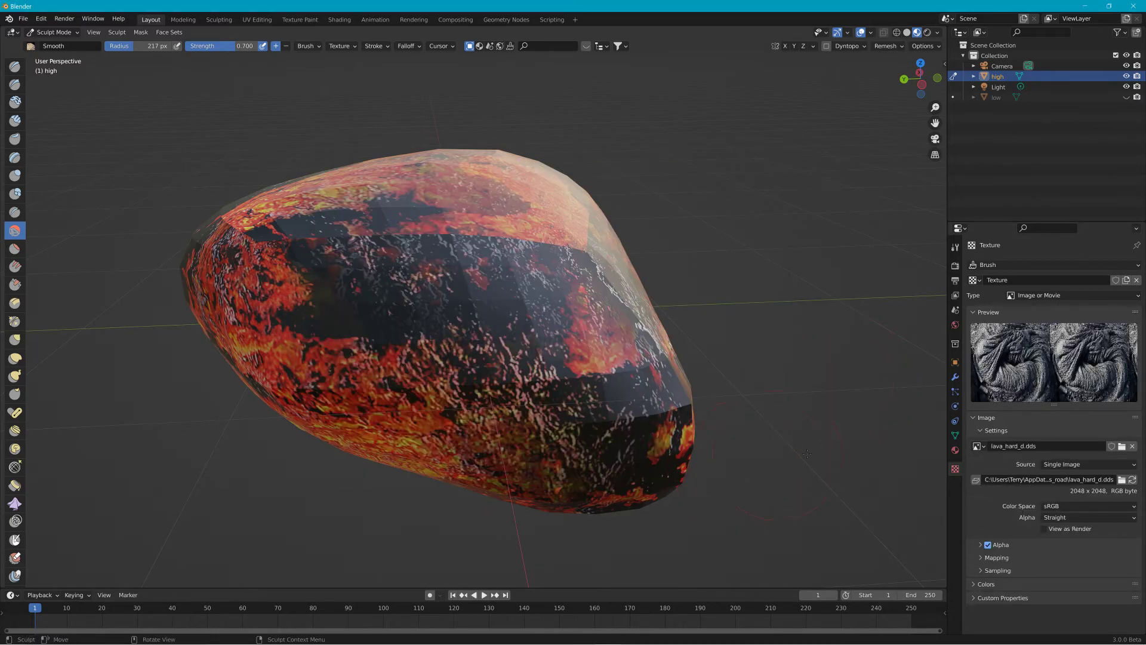
{"action": "left_click", "coordinate": [1088, 464]}
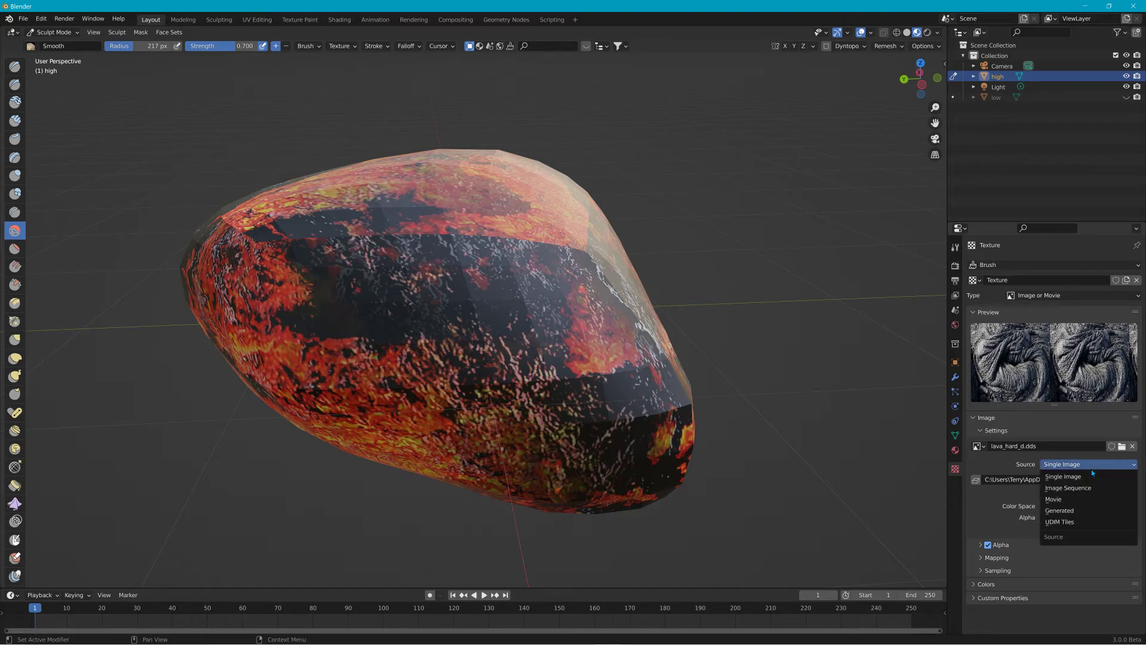
{"action": "left_click", "coordinate": [1091, 470]}
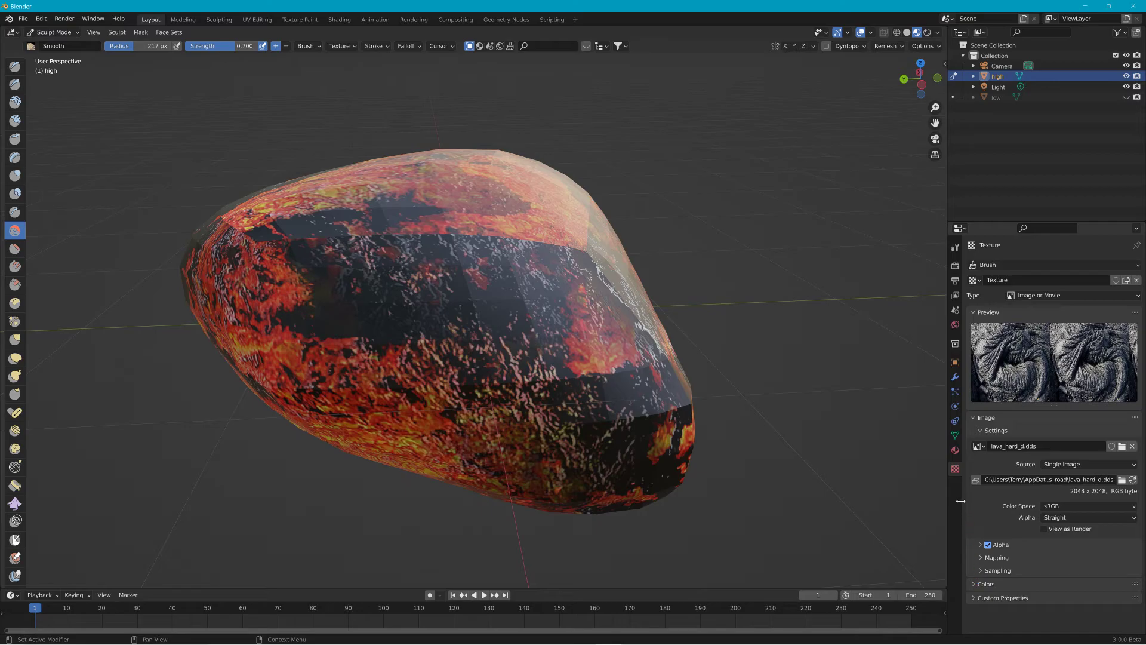
Step: Choose the Draw sculpt brush and replace its SculptDraw preset with a new brush
{"action": "left_click", "coordinate": [955, 247]}
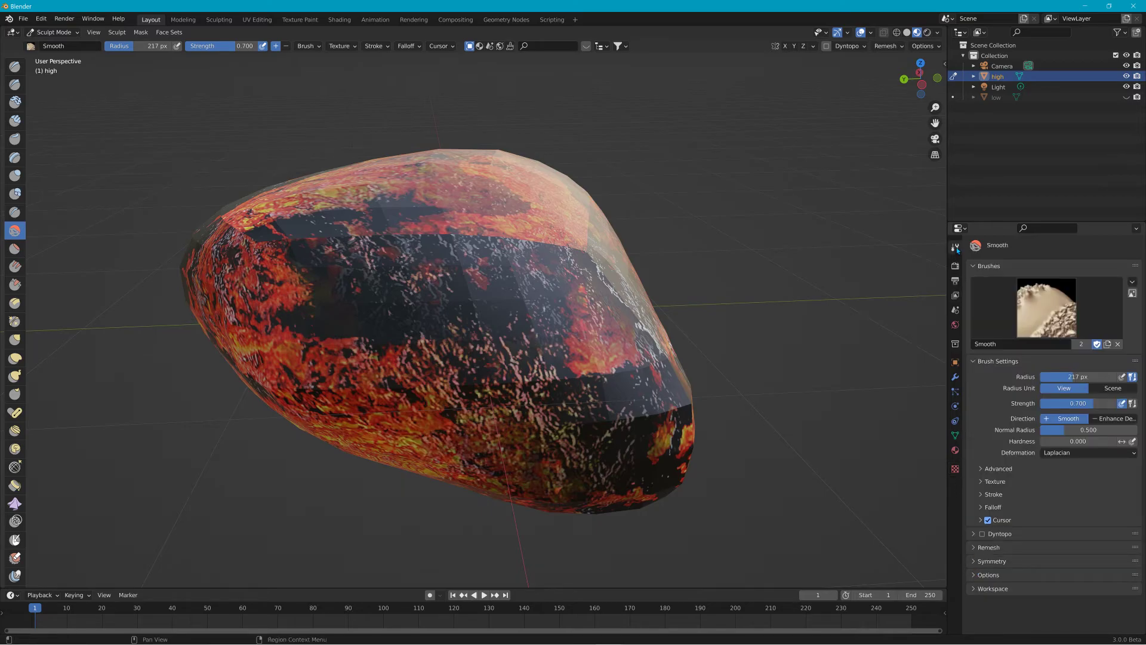
{"action": "left_click", "coordinate": [15, 66]}
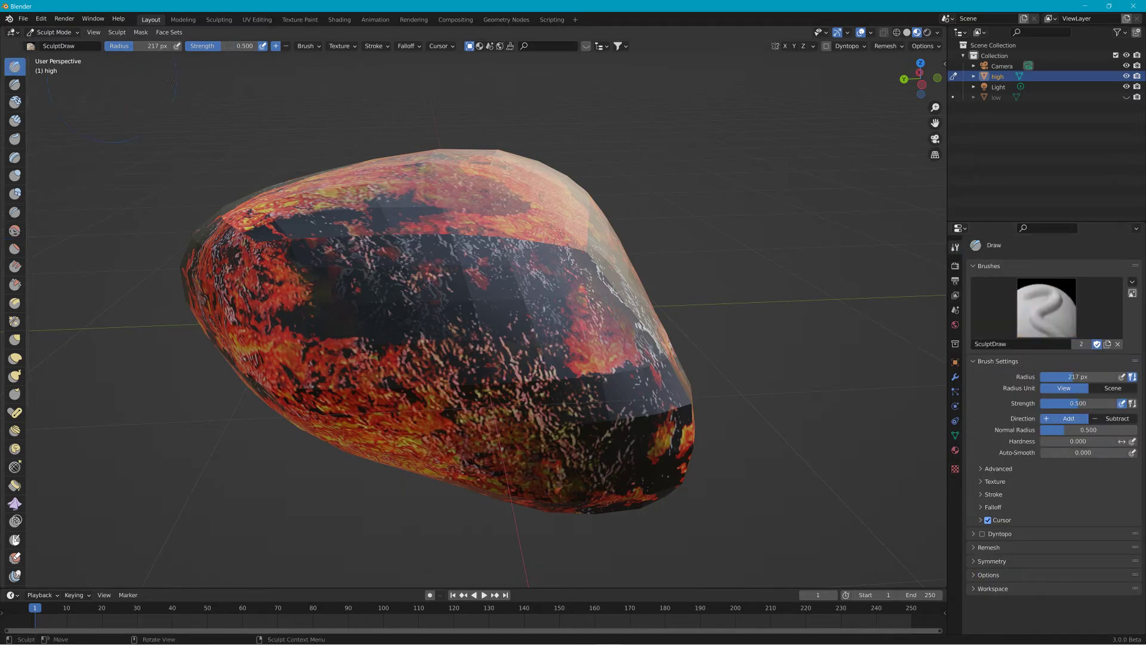
{"action": "left_click", "coordinate": [1117, 344]}
{"action": "left_click", "coordinate": [1062, 345]}
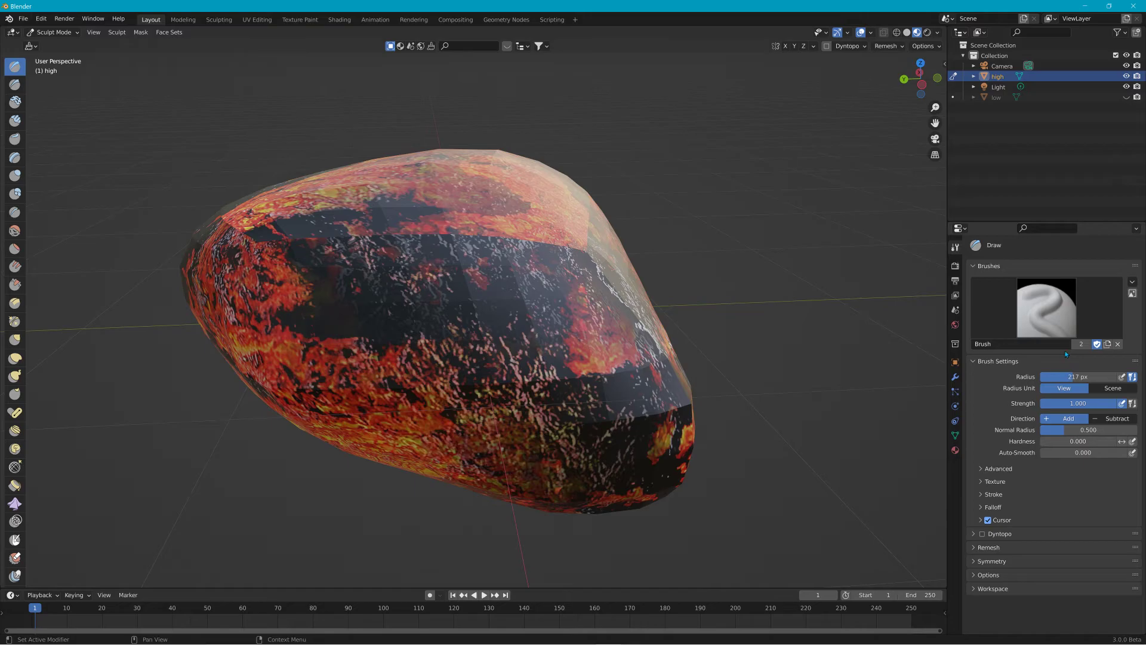
Step: Create a new texture for the Draw brush and set its mapping to Stencil
{"action": "left_click", "coordinate": [982, 481]}
{"action": "scroll", "coordinate": [1052, 537], "scroll_direction": "down", "scroll_amount": 1}
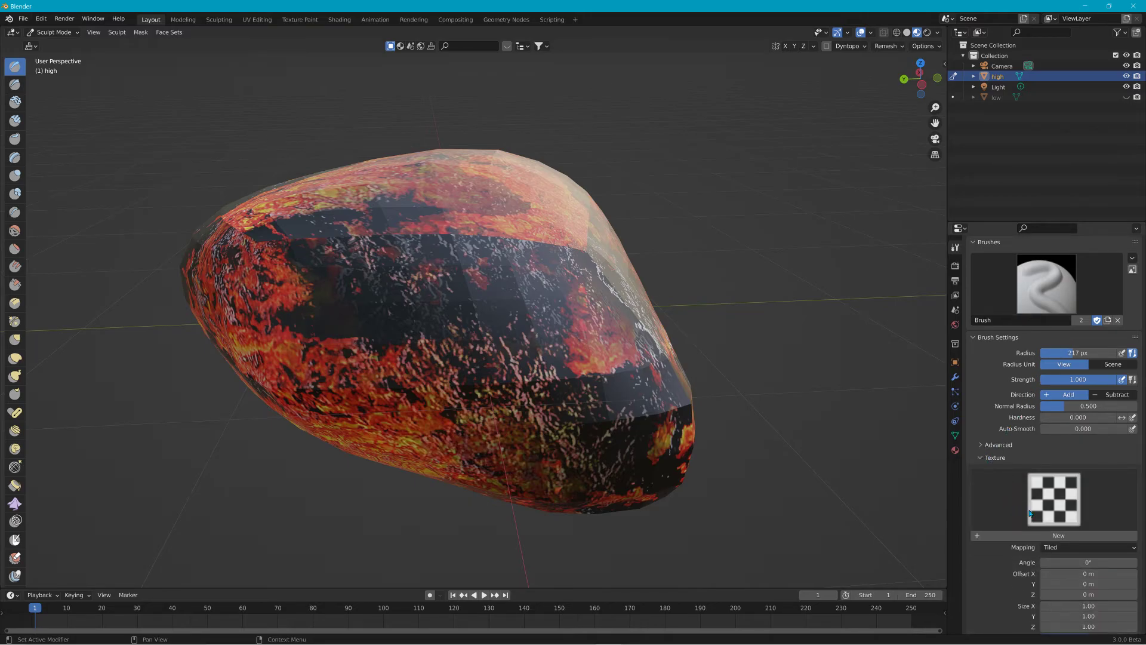
{"action": "left_click", "coordinate": [1053, 536]}
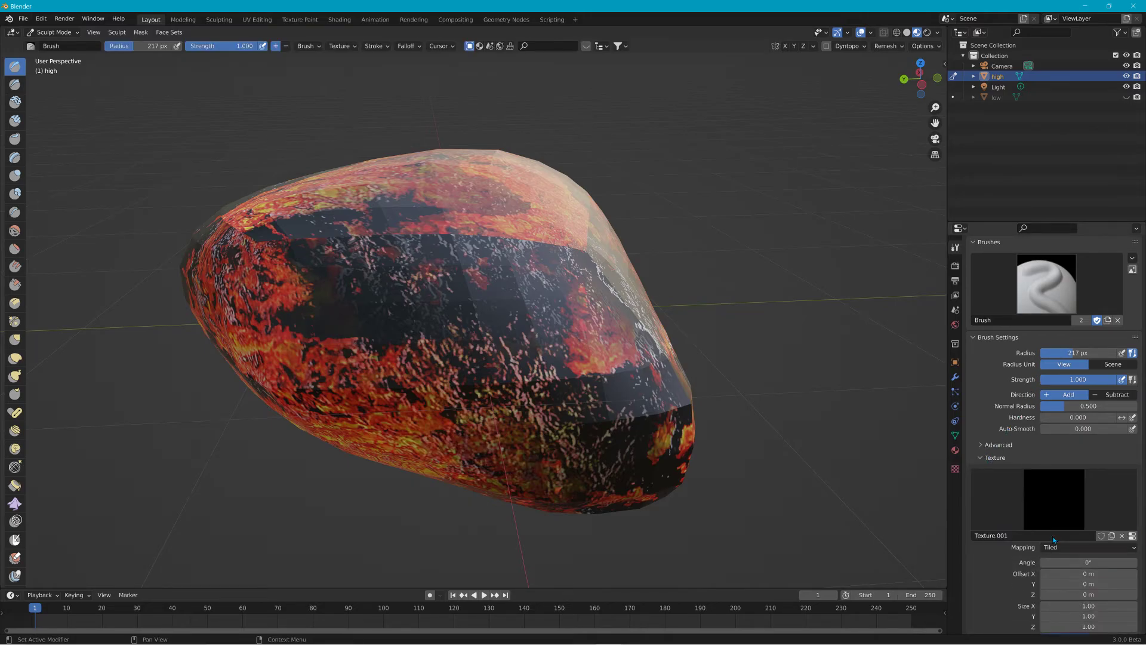
{"action": "left_click", "coordinate": [1121, 536]}
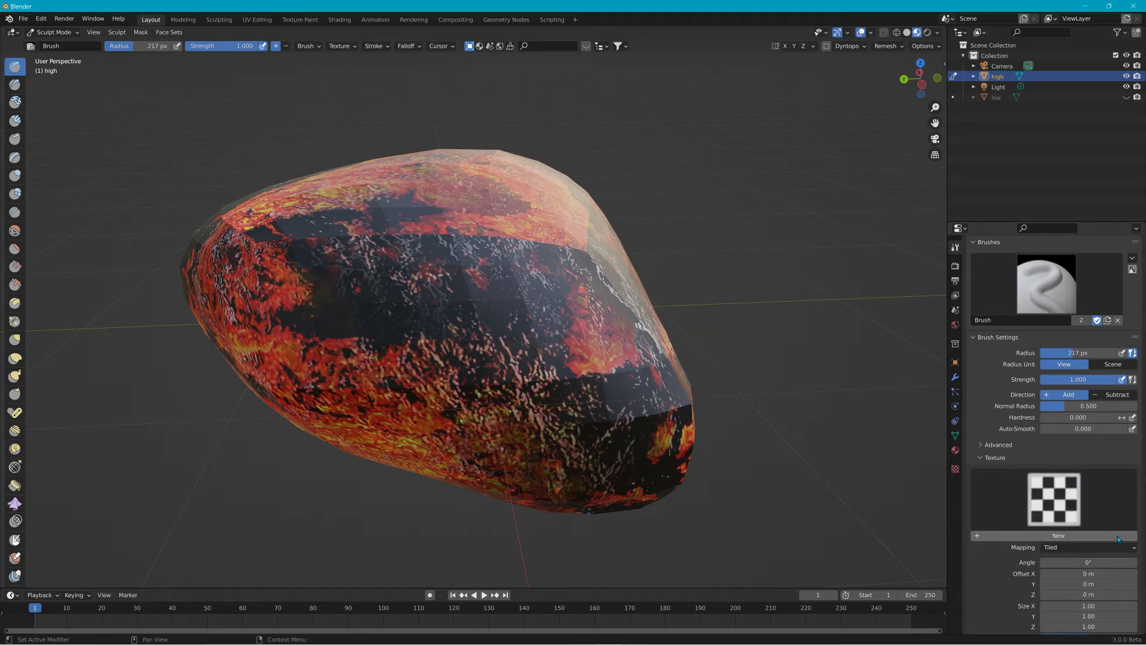
{"action": "left_click", "coordinate": [1114, 536]}
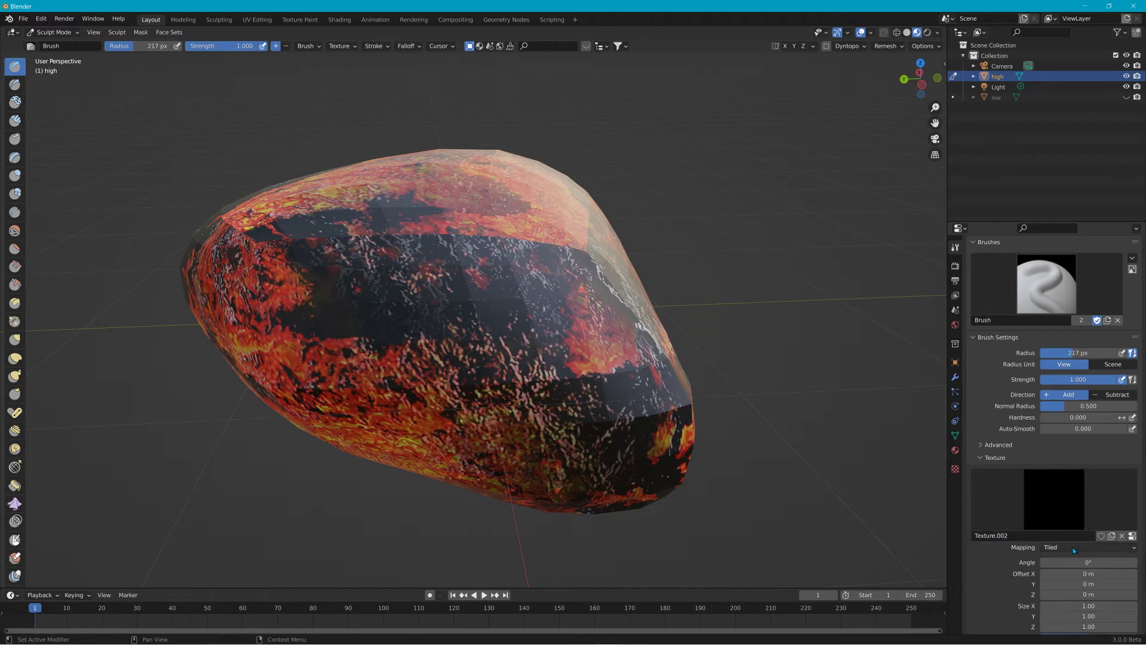
{"action": "left_click", "coordinate": [1074, 548]}
{"action": "left_click", "coordinate": [1055, 616]}
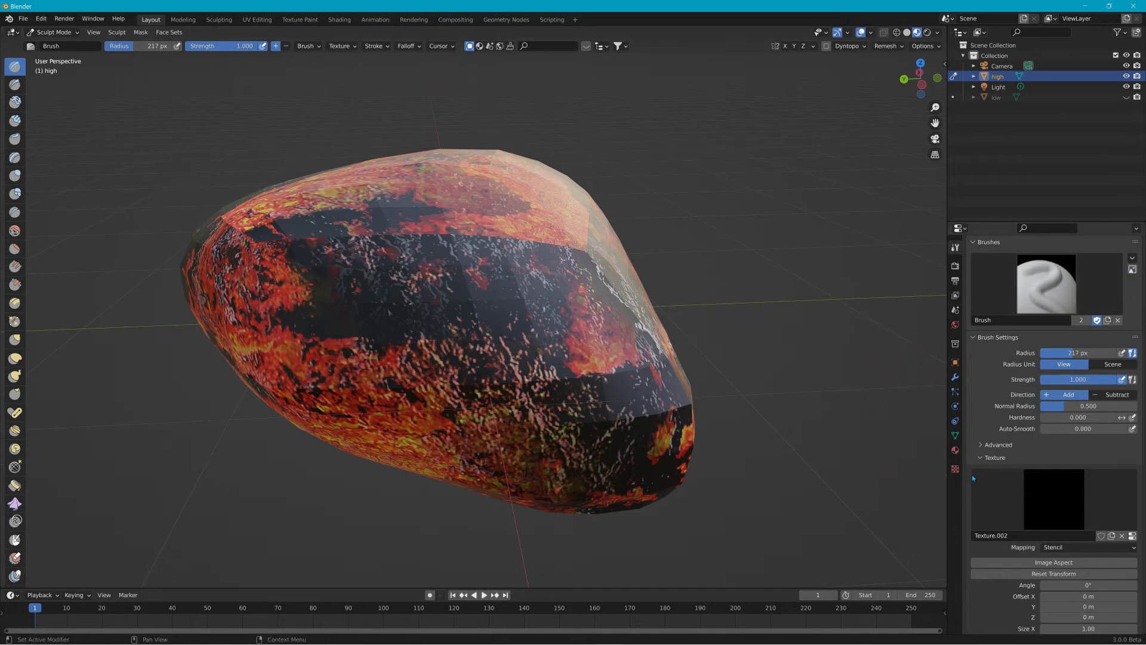
Step: Assign the already loaded lava_hard_d.dds image to the Draw brush's new texture
{"action": "left_click", "coordinate": [955, 468]}
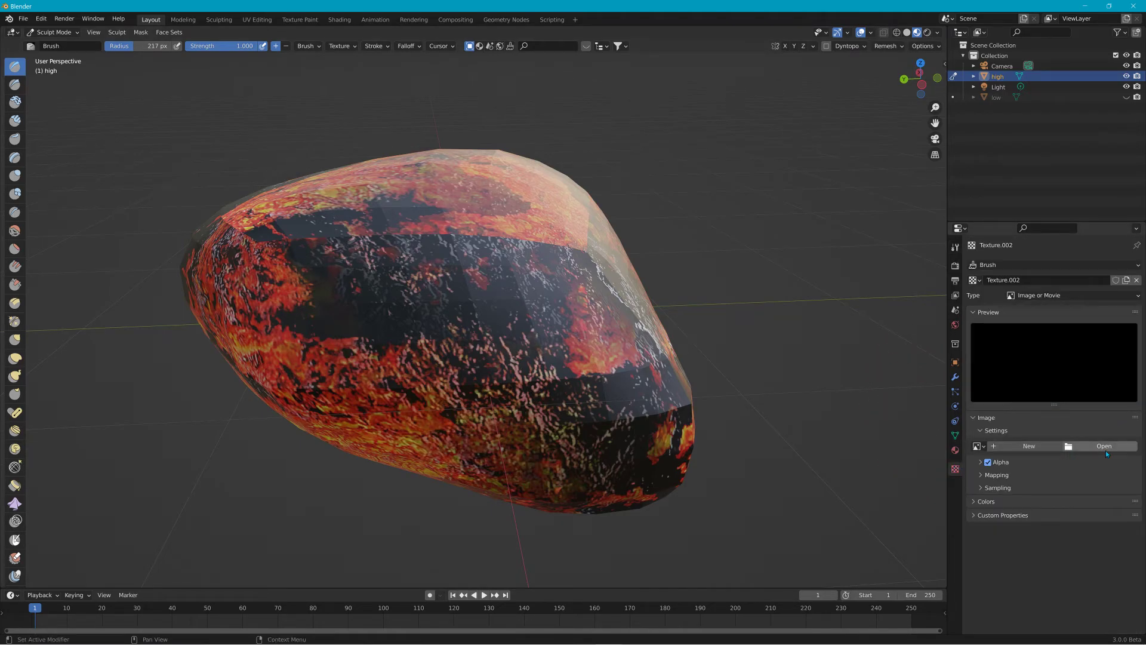
{"action": "left_click", "coordinate": [977, 446]}
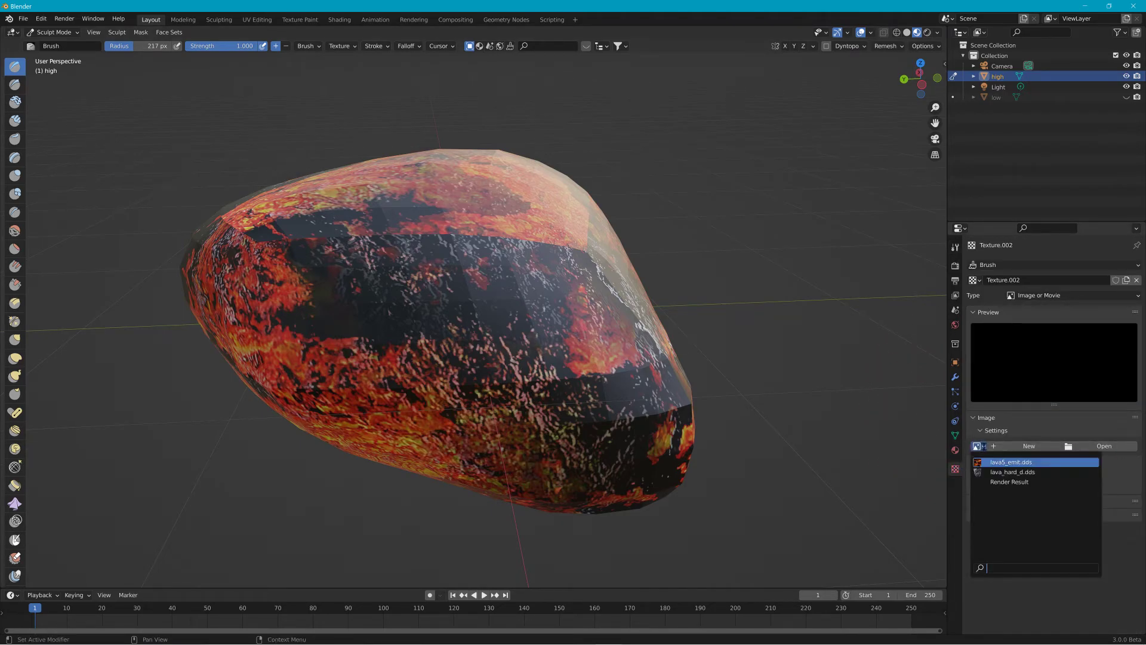
{"action": "left_click", "coordinate": [1008, 472]}
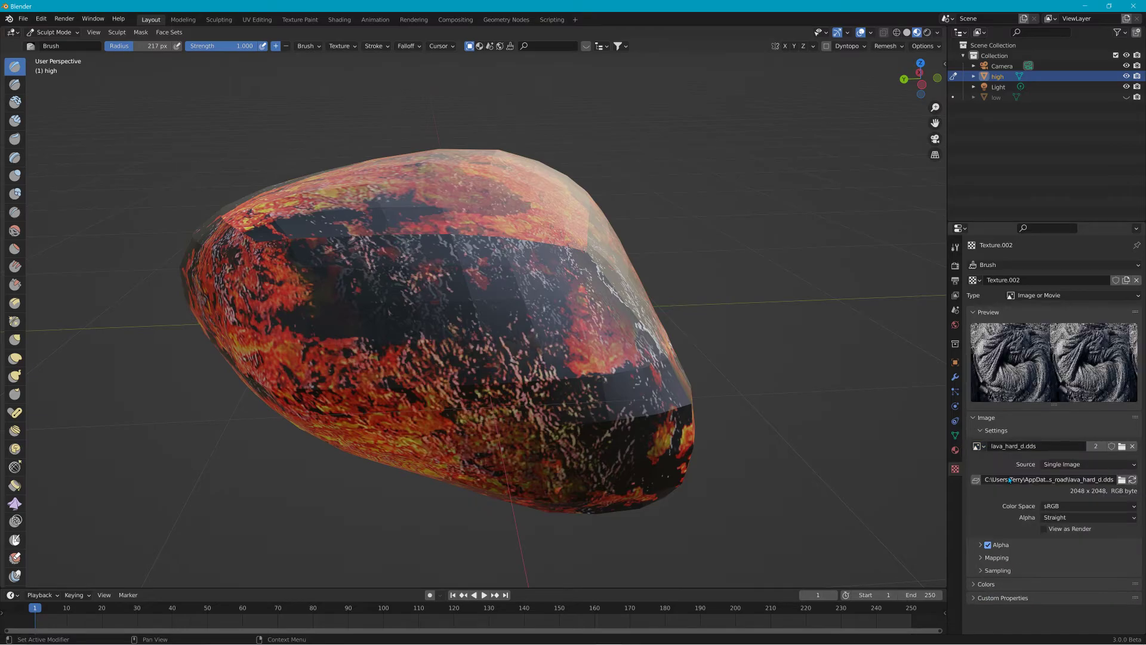
{"action": "left_click", "coordinate": [955, 248]}
{"action": "scroll", "coordinate": [1048, 493], "scroll_direction": "down", "scroll_amount": 3}
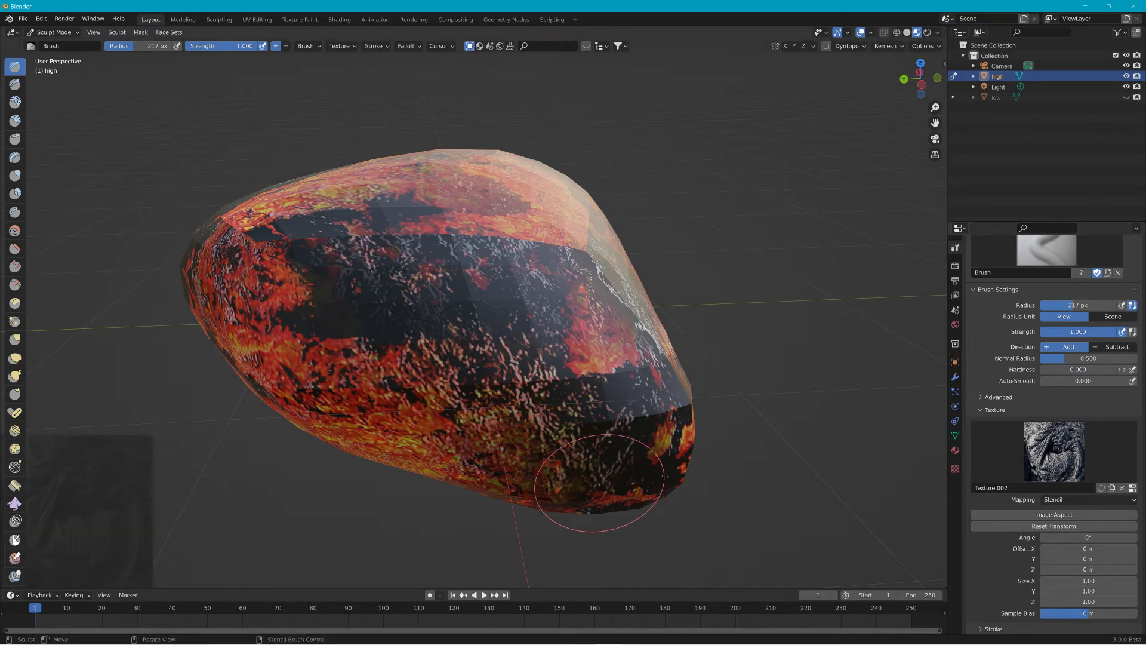
Step: Move the lava stencil over the high rock and set the Draw brush strength to 0.156
{"action": "mouse_move", "coordinate": [81, 517]}
{"action": "right_mouse_down"}
{"action": "mouse_move", "coordinate": [397, 396]}
{"action": "mouse_move", "coordinate": [451, 329]}
{"action": "right_mouse_up"}
{"action": "scroll", "coordinate": [412, 382], "scroll_direction": "down", "scroll_amount": 2}
{"action": "scroll", "coordinate": [412, 382], "scroll_direction": "down", "scroll_amount": 4}
{"action": "left_click_drag", "start_coordinate": [451, 328], "coordinate": [485, 299]}
{"action": "key", "text": "ctrl+z"}
{"action": "left_click_drag", "start_coordinate": [238, 46], "coordinate": [199, 46]}
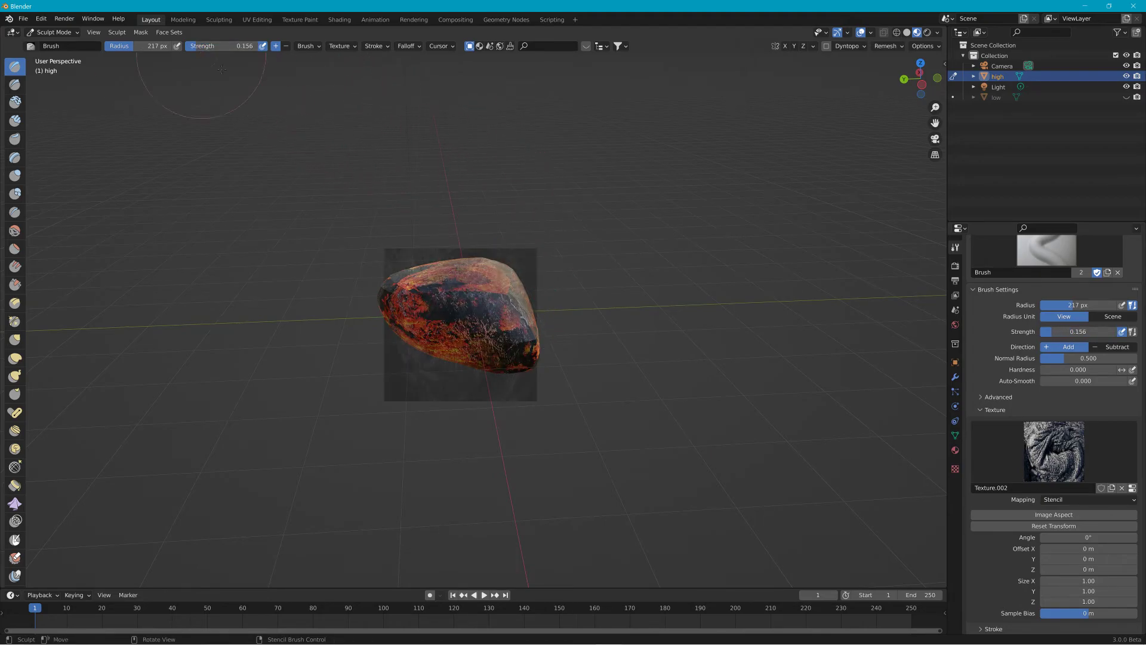
{"action": "right_click_drag", "start_coordinate": [436, 349], "coordinate": [480, 348]}
{"action": "middle_click_drag", "start_coordinate": [513, 322], "coordinate": [661, 293]}
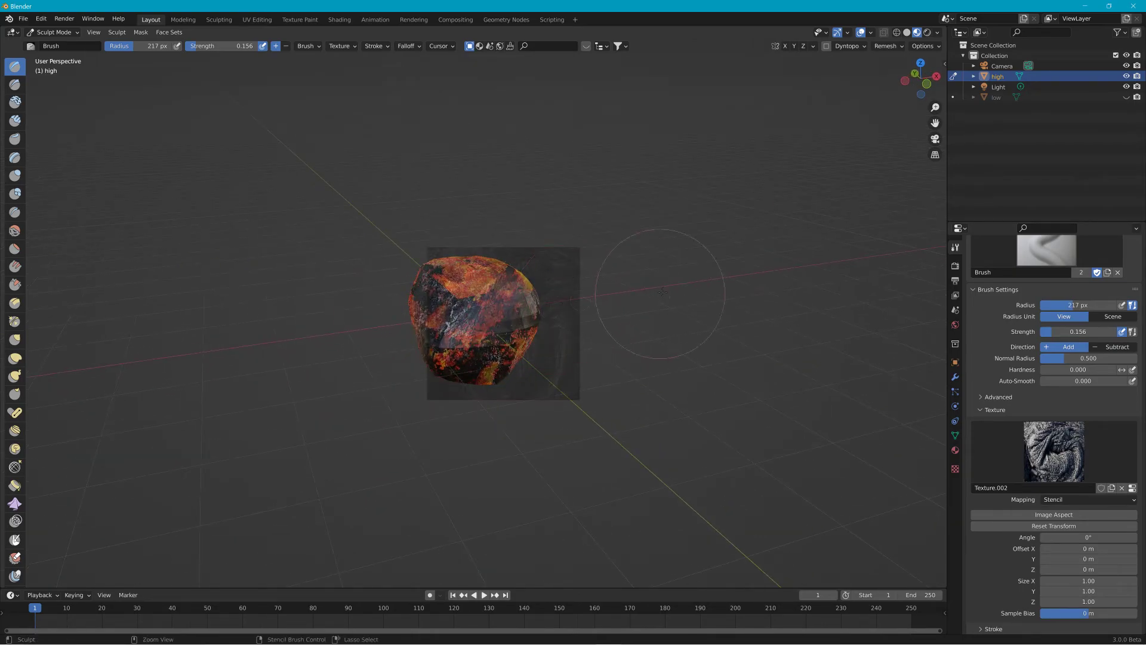
Step: Look through the brush's Stroke options, the Remesh options and the texture settings
{"action": "scroll", "coordinate": [1074, 531], "scroll_direction": "down", "scroll_amount": 4}
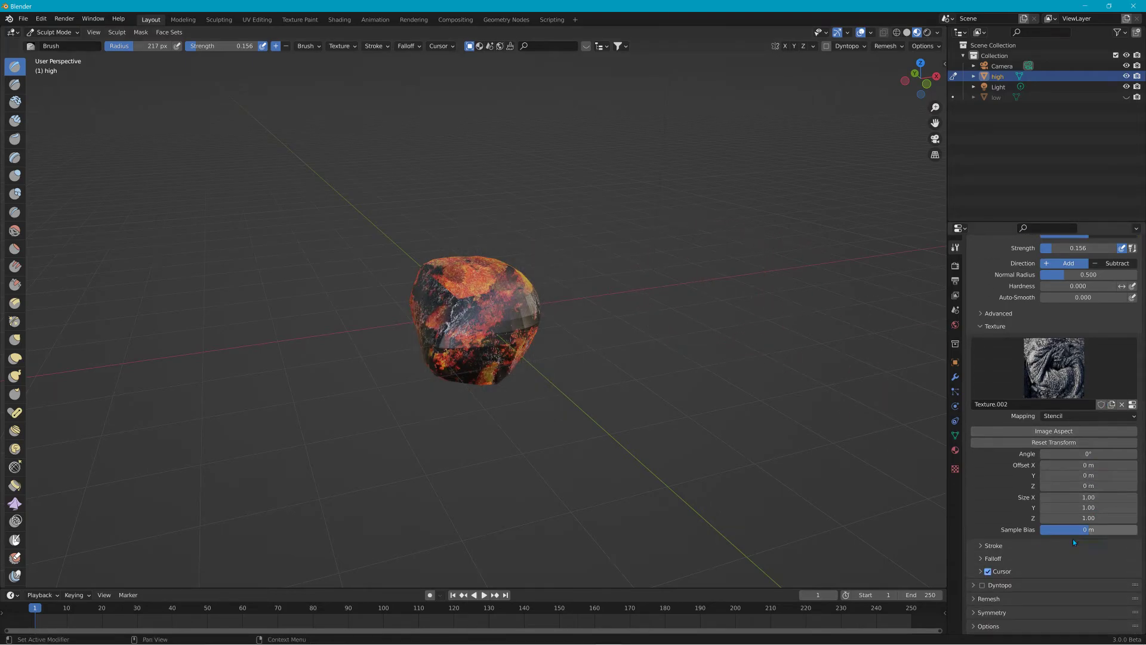
{"action": "left_click", "coordinate": [992, 546]}
{"action": "scroll", "coordinate": [1002, 544], "scroll_direction": "down", "scroll_amount": 4}
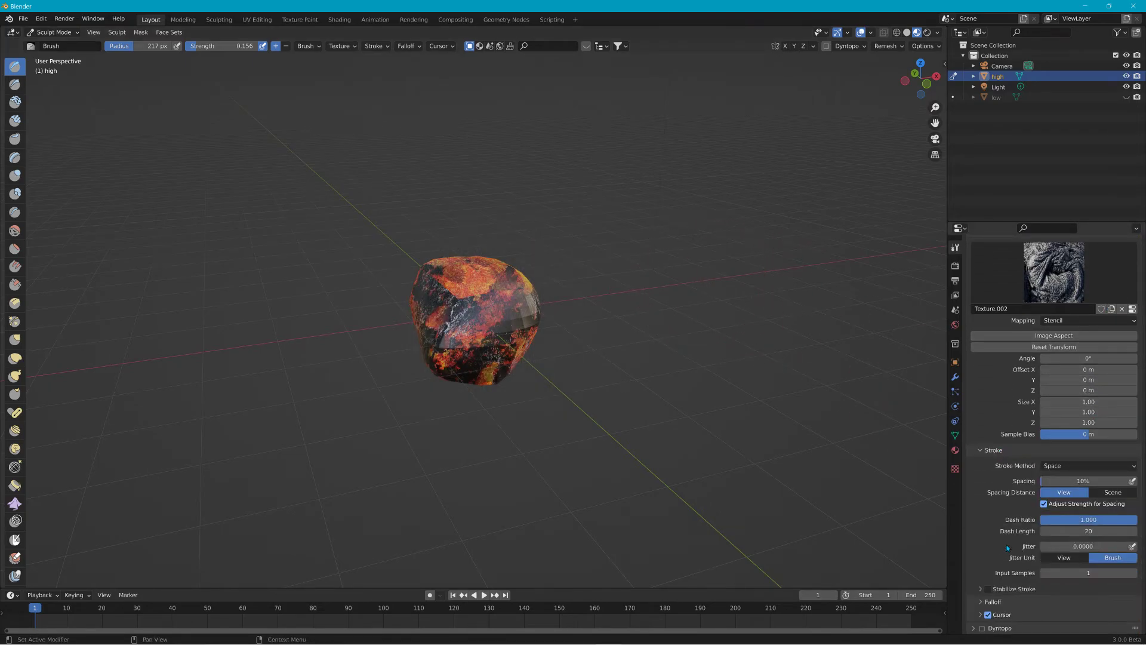
{"action": "scroll", "coordinate": [1059, 538], "scroll_direction": "down", "scroll_amount": 2}
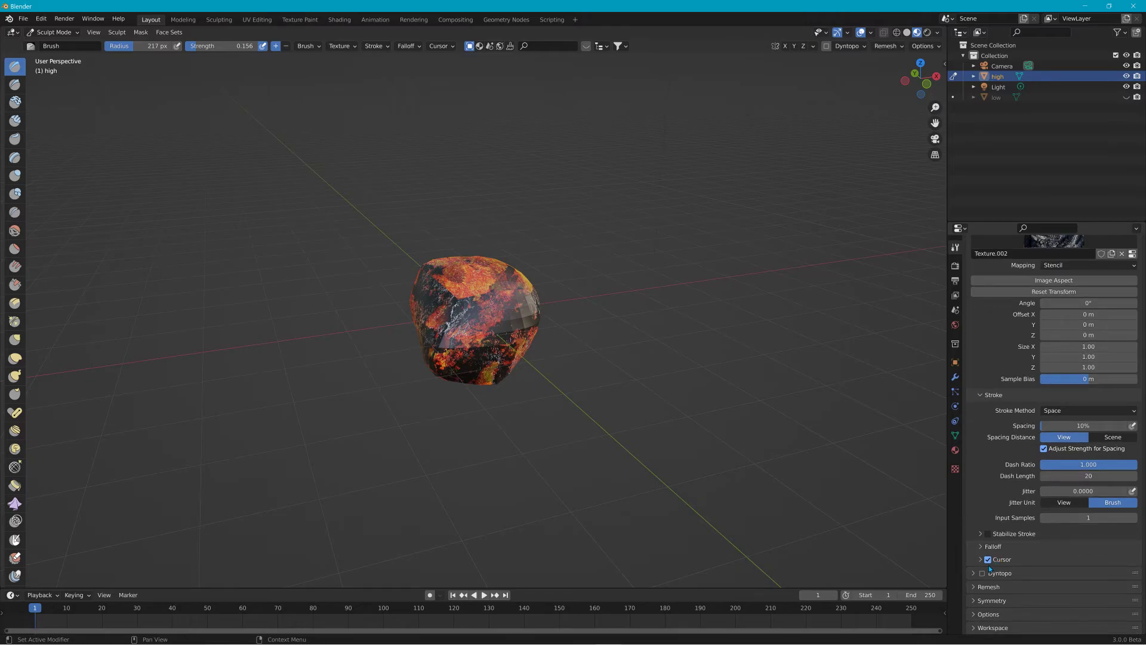
{"action": "left_click", "coordinate": [969, 586]}
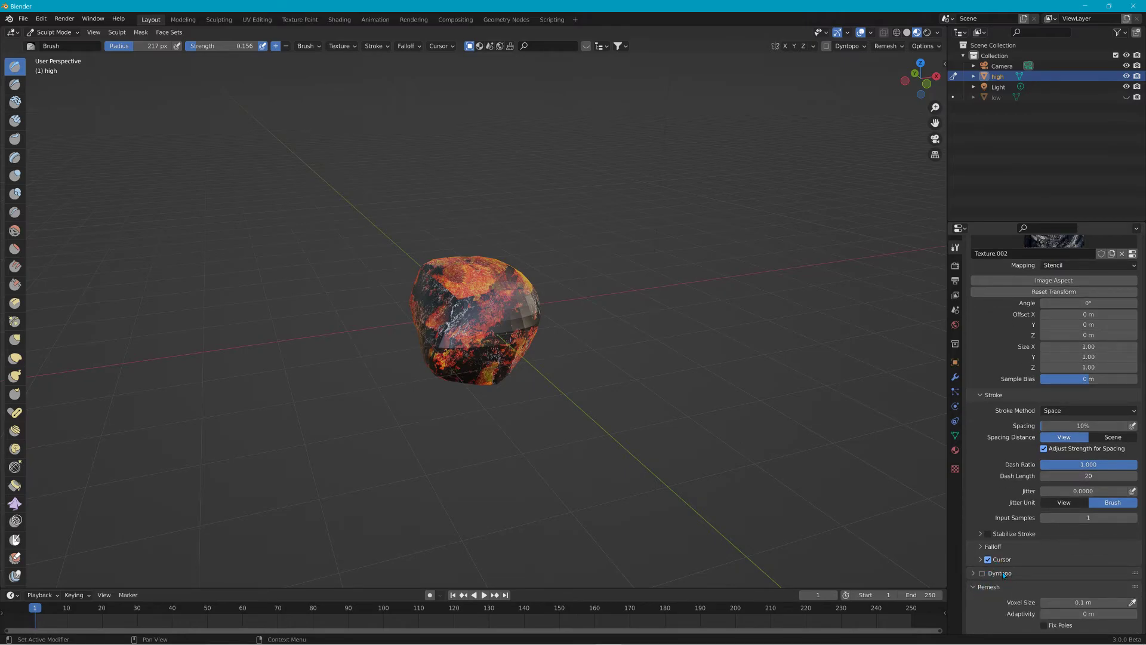
{"action": "scroll", "coordinate": [1004, 574], "scroll_direction": "down", "scroll_amount": 2}
{"action": "scroll", "coordinate": [998, 573], "scroll_direction": "down", "scroll_amount": 1}
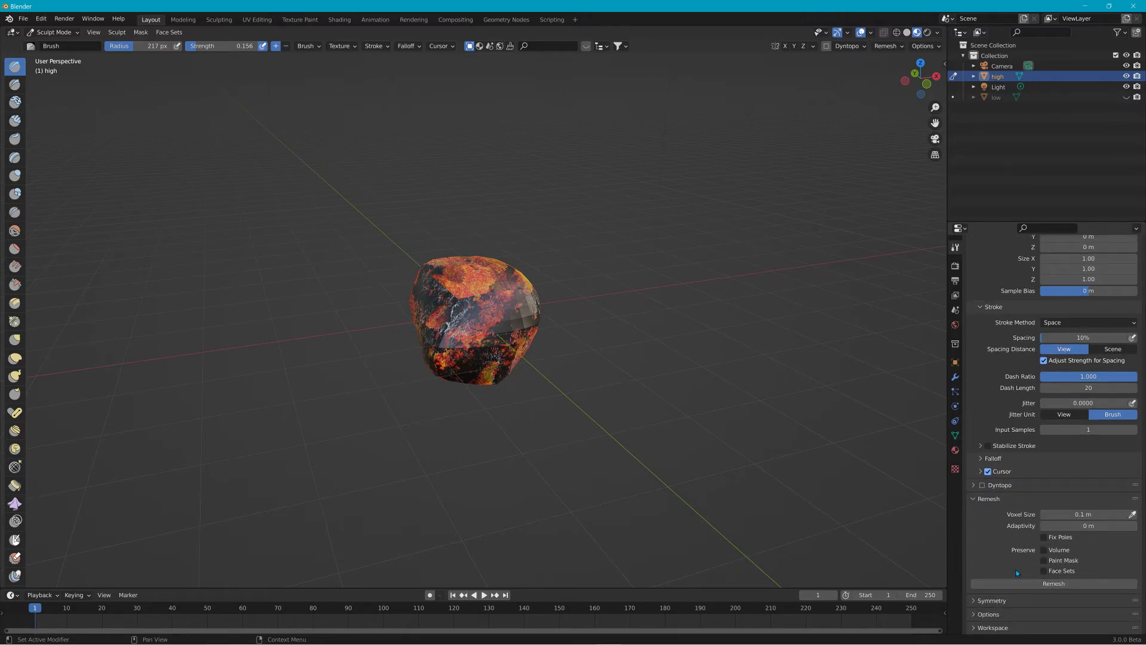
{"action": "left_click", "coordinate": [955, 469]}
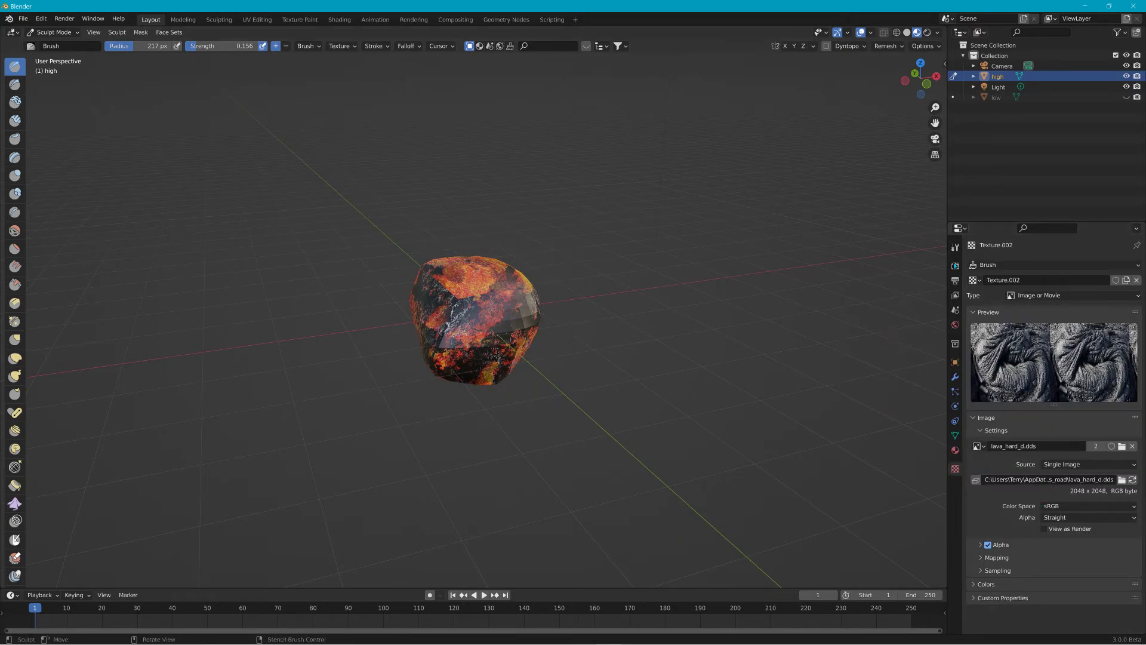
{"action": "left_click", "coordinate": [955, 247]}
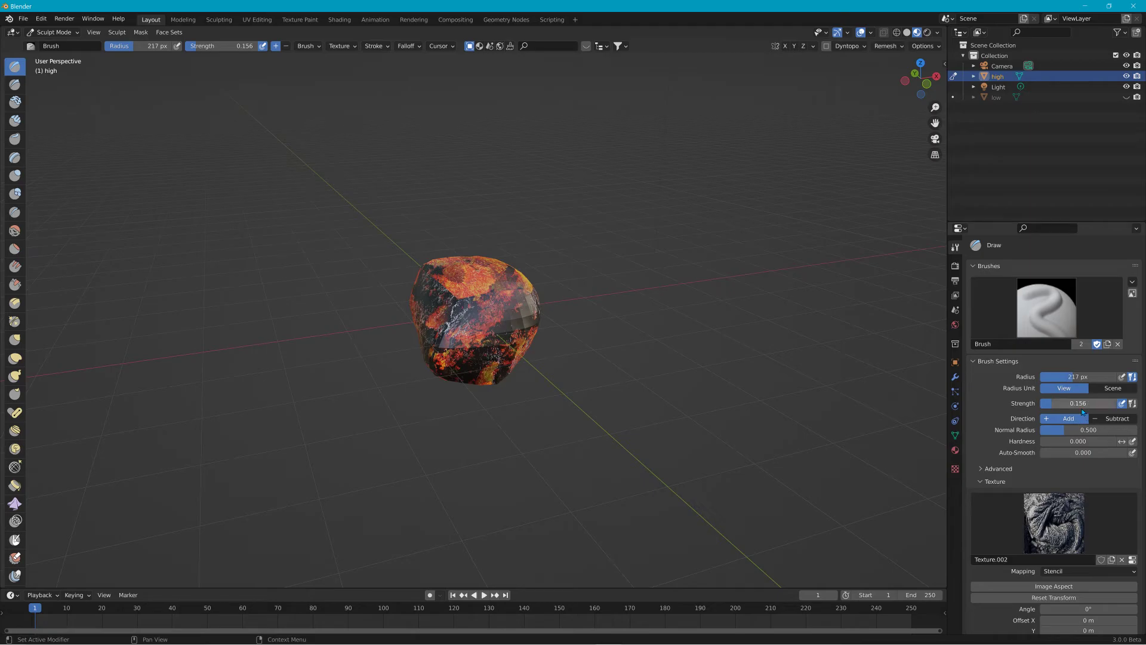
Step: Set the brush's Auto-Smooth to 0.587 and reposition the lava stencil over the rock
{"action": "left_click_drag", "start_coordinate": [1073, 452], "coordinate": [1092, 452]}
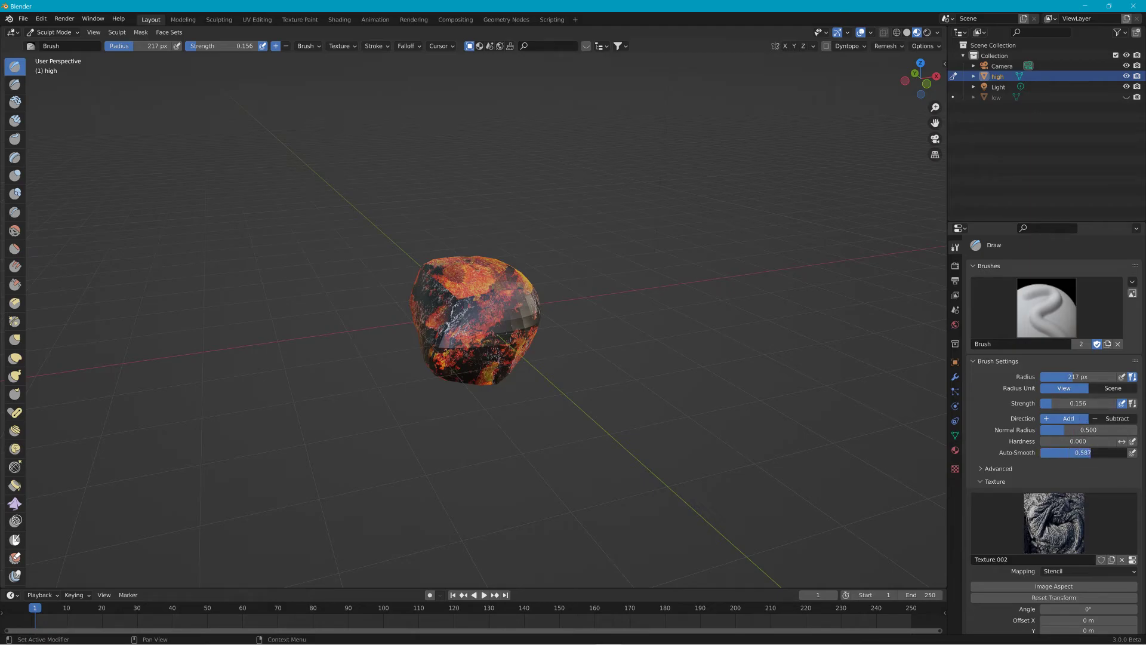
{"action": "scroll", "coordinate": [492, 320], "scroll_direction": "up", "scroll_amount": 3}
{"action": "scroll", "coordinate": [492, 319], "scroll_direction": "down", "scroll_amount": 4}
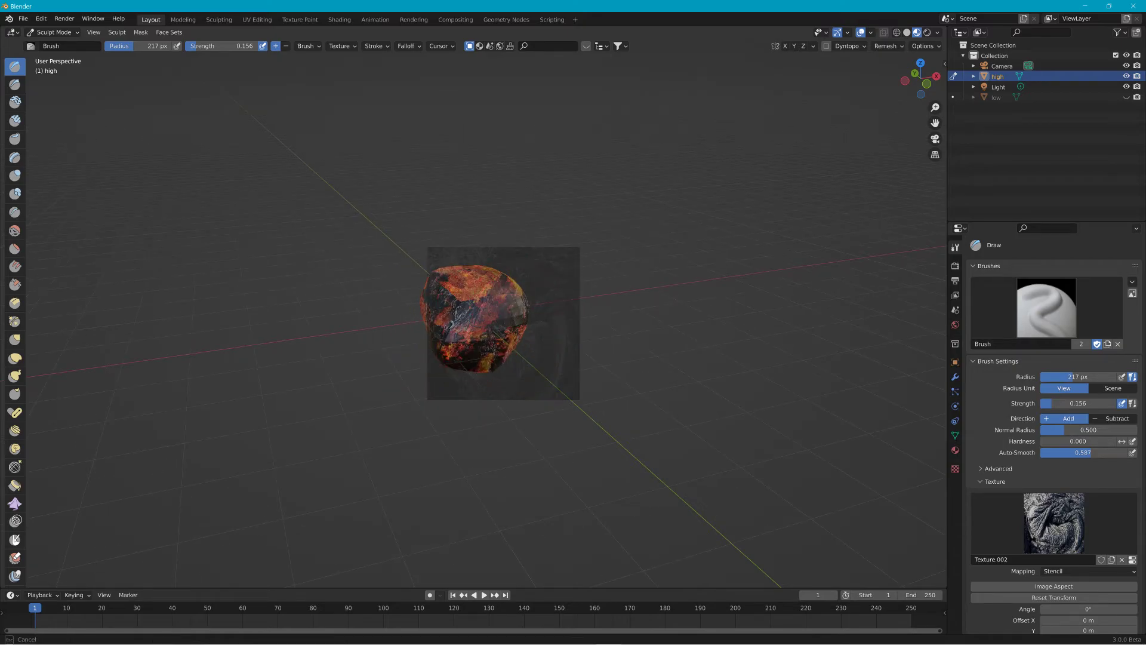
{"action": "right_click_drag", "start_coordinate": [502, 329], "coordinate": [469, 309]}
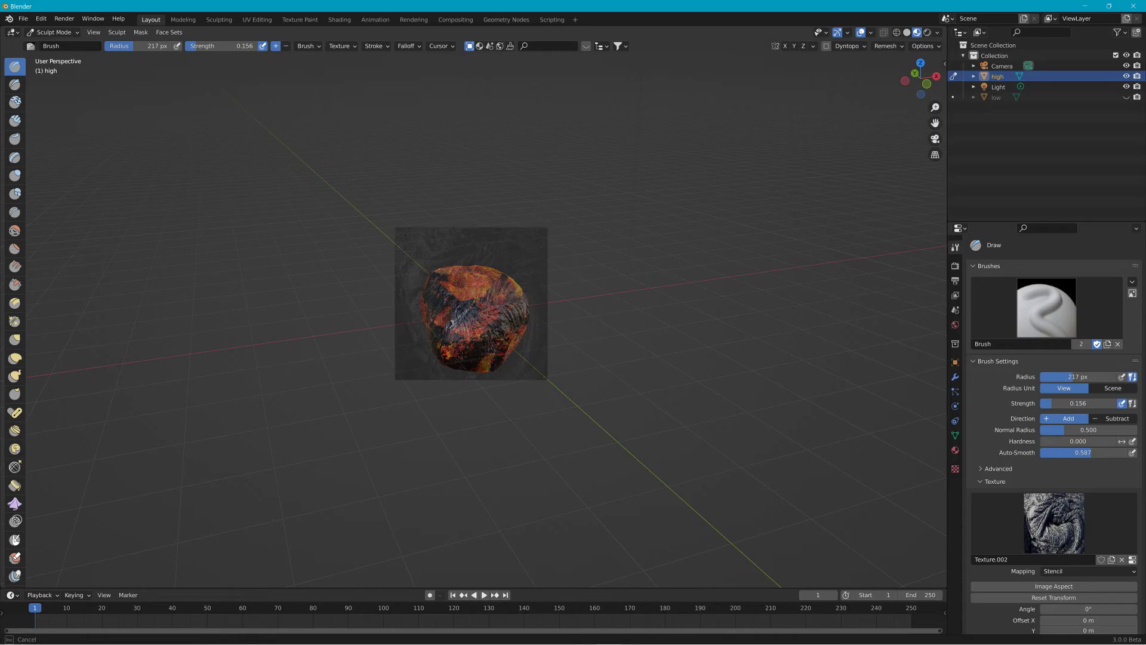
{"action": "right_click_drag", "start_coordinate": [473, 332], "coordinate": [472, 377]}
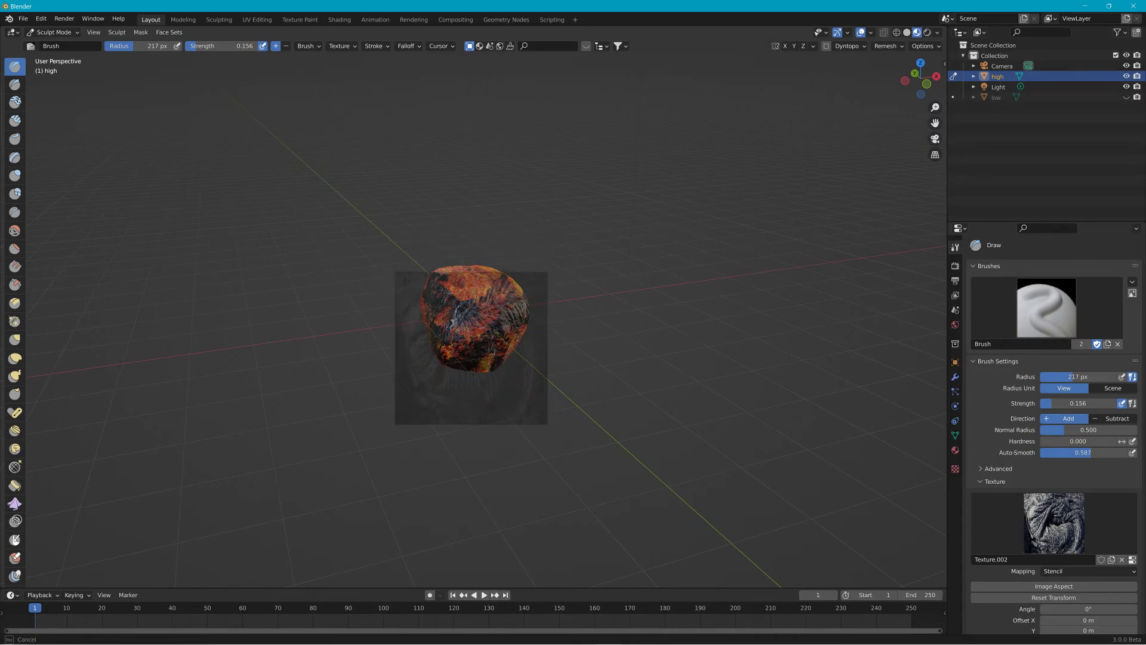
{"action": "right_click_drag", "start_coordinate": [484, 327], "coordinate": [484, 288]}
Step: Raise the brush strength to 0.357 and sculpt the lava stencil pattern into one side of the rock
{"action": "mouse_move", "coordinate": [493, 294]}
{"action": "middle_mouse_down"}
{"action": "mouse_move", "coordinate": [472, 310]}
{"action": "mouse_move", "coordinate": [400, 304]}
{"action": "mouse_move", "coordinate": [436, 322]}
{"action": "middle_mouse_up"}
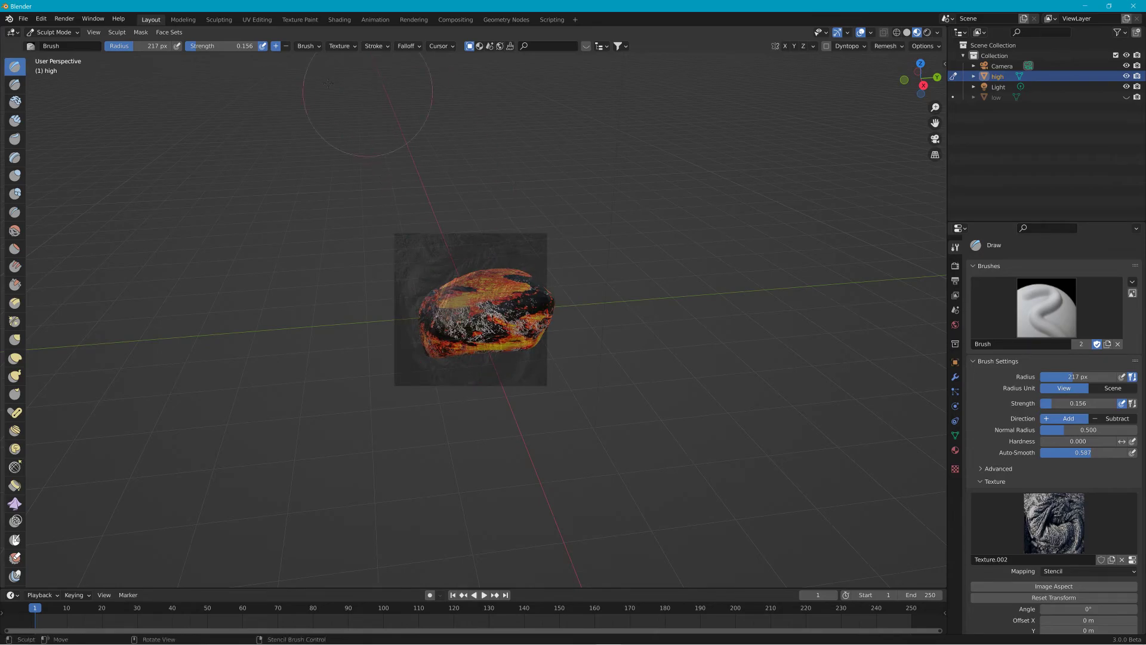
{"action": "left_click_drag", "start_coordinate": [220, 47], "coordinate": [235, 48]}
{"action": "mouse_move", "coordinate": [550, 286]}
{"action": "middle_mouse_down"}
{"action": "mouse_move", "coordinate": [465, 312]}
{"action": "mouse_move", "coordinate": [519, 330]}
{"action": "middle_mouse_up"}
{"action": "mouse_move", "coordinate": [520, 330]}
{"action": "right_mouse_down"}
{"action": "mouse_move", "coordinate": [440, 341]}
{"action": "mouse_move", "coordinate": [461, 318]}
{"action": "right_mouse_up"}
{"action": "mouse_move", "coordinate": [469, 299]}
{"action": "left_mouse_down"}
{"action": "mouse_move", "coordinate": [486, 313]}
{"action": "mouse_move", "coordinate": [495, 299]}
{"action": "left_mouse_up"}
{"action": "right_click_drag", "start_coordinate": [493, 288], "coordinate": [483, 288]}
Step: Sculpt the stencil relief around the rock's other faces, repositioning the lava stencil between strokes
{"action": "middle_click_drag", "start_coordinate": [515, 311], "coordinate": [442, 311]}
{"action": "left_click_drag", "start_coordinate": [442, 311], "coordinate": [492, 309]}
{"action": "mouse_move", "coordinate": [494, 309]}
{"action": "right_mouse_down"}
{"action": "mouse_move", "coordinate": [470, 309]}
{"action": "mouse_move", "coordinate": [453, 293]}
{"action": "right_mouse_up"}
{"action": "mouse_move", "coordinate": [455, 294]}
{"action": "left_mouse_down"}
{"action": "mouse_move", "coordinate": [440, 310]}
{"action": "mouse_move", "coordinate": [494, 311]}
{"action": "left_mouse_up"}
{"action": "right_click_drag", "start_coordinate": [495, 313], "coordinate": [493, 337]}
{"action": "mouse_move", "coordinate": [494, 337]}
{"action": "middle_mouse_down"}
{"action": "mouse_move", "coordinate": [498, 298]}
{"action": "mouse_move", "coordinate": [479, 288]}
{"action": "middle_mouse_up"}
{"action": "mouse_move", "coordinate": [472, 321]}
{"action": "left_mouse_down"}
{"action": "mouse_move", "coordinate": [485, 332]}
{"action": "mouse_move", "coordinate": [431, 325]}
{"action": "left_mouse_up"}
{"action": "mouse_move", "coordinate": [431, 326]}
{"action": "right_mouse_down"}
{"action": "mouse_move", "coordinate": [481, 295]}
{"action": "mouse_move", "coordinate": [466, 339]}
{"action": "right_mouse_up"}
{"action": "middle_click_drag", "start_coordinate": [465, 339], "coordinate": [478, 287]}
{"action": "left_click_drag", "start_coordinate": [442, 293], "coordinate": [426, 304]}
{"action": "left_click_drag", "start_coordinate": [505, 321], "coordinate": [497, 337]}
{"action": "middle_click_drag", "start_coordinate": [497, 337], "coordinate": [495, 395]}
{"action": "left_click_drag", "start_coordinate": [505, 337], "coordinate": [430, 318]}
{"action": "mouse_move", "coordinate": [418, 320]}
{"action": "right_mouse_down"}
{"action": "mouse_move", "coordinate": [475, 326]}
{"action": "mouse_move", "coordinate": [441, 317]}
{"action": "right_mouse_up"}
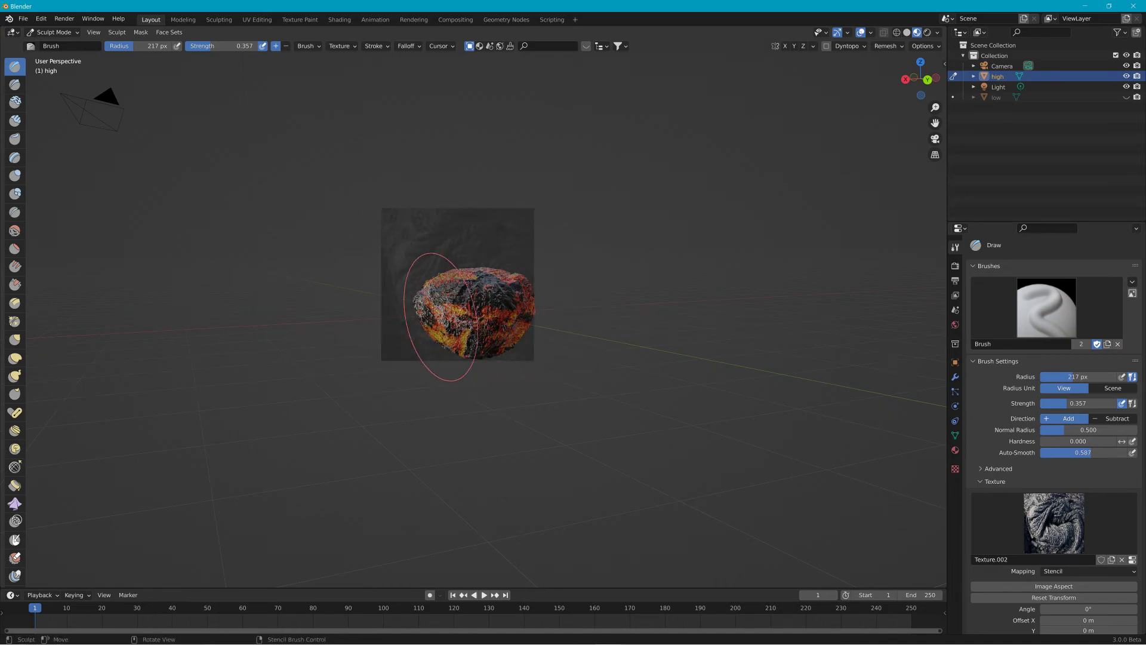
Step: Examine the sculpted relief on the rock from all sides, including close up and from below
{"action": "middle_click_drag", "start_coordinate": [441, 317], "coordinate": [508, 302]}
{"action": "middle_click_drag", "start_coordinate": [400, 299], "coordinate": [605, 280]}
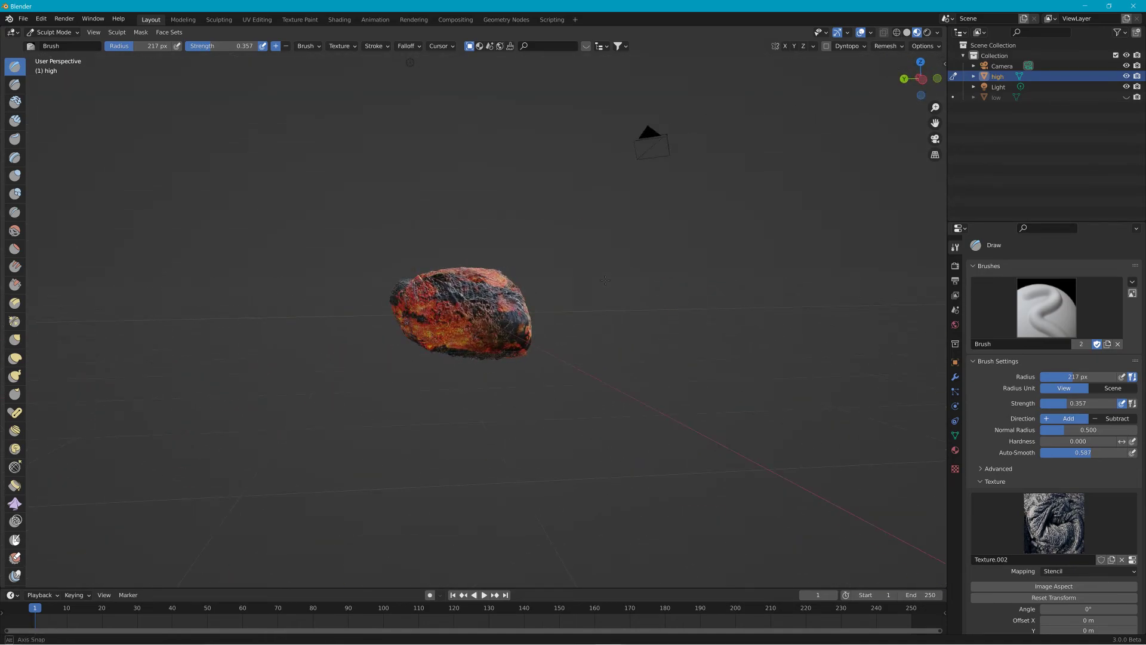
{"action": "middle_click_drag", "start_coordinate": [433, 302], "coordinate": [552, 304]}
{"action": "scroll", "coordinate": [477, 307], "scroll_direction": "up", "scroll_amount": 4}
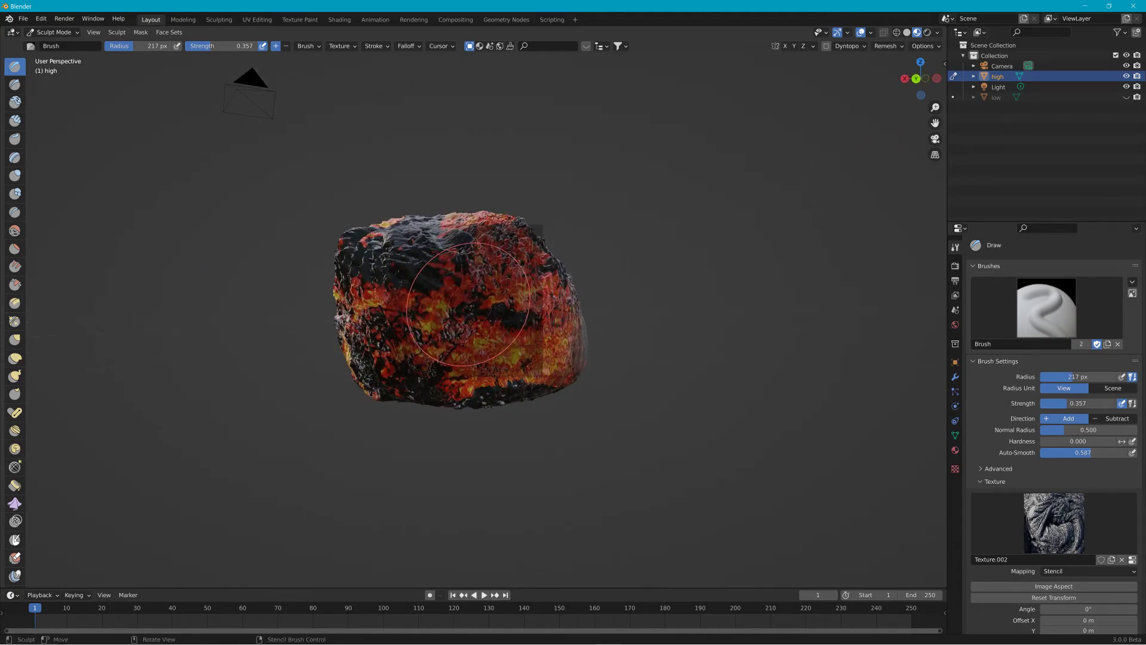
{"action": "mouse_move", "coordinate": [470, 306]}
{"action": "middle_mouse_down"}
{"action": "mouse_move", "coordinate": [354, 305]}
{"action": "mouse_move", "coordinate": [274, 325]}
{"action": "middle_mouse_up"}
{"action": "scroll", "coordinate": [417, 322], "scroll_direction": "down", "scroll_amount": 3}
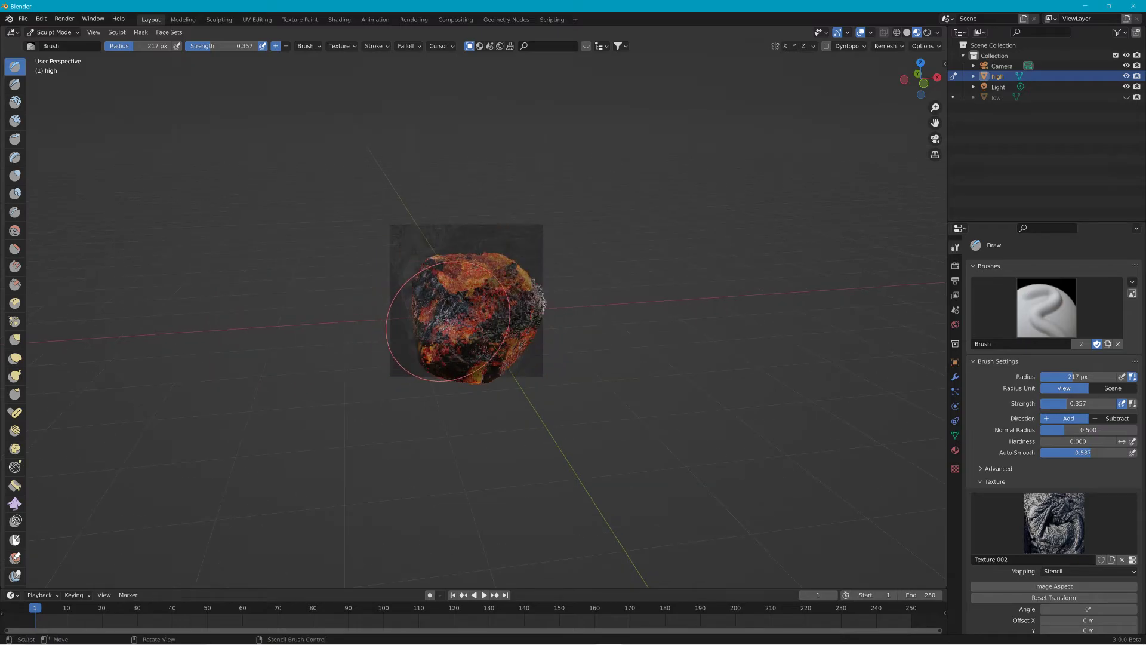
{"action": "mouse_move", "coordinate": [481, 364]}
{"action": "middle_mouse_down"}
{"action": "mouse_move", "coordinate": [460, 333]}
{"action": "mouse_move", "coordinate": [463, 262]}
{"action": "middle_mouse_up"}
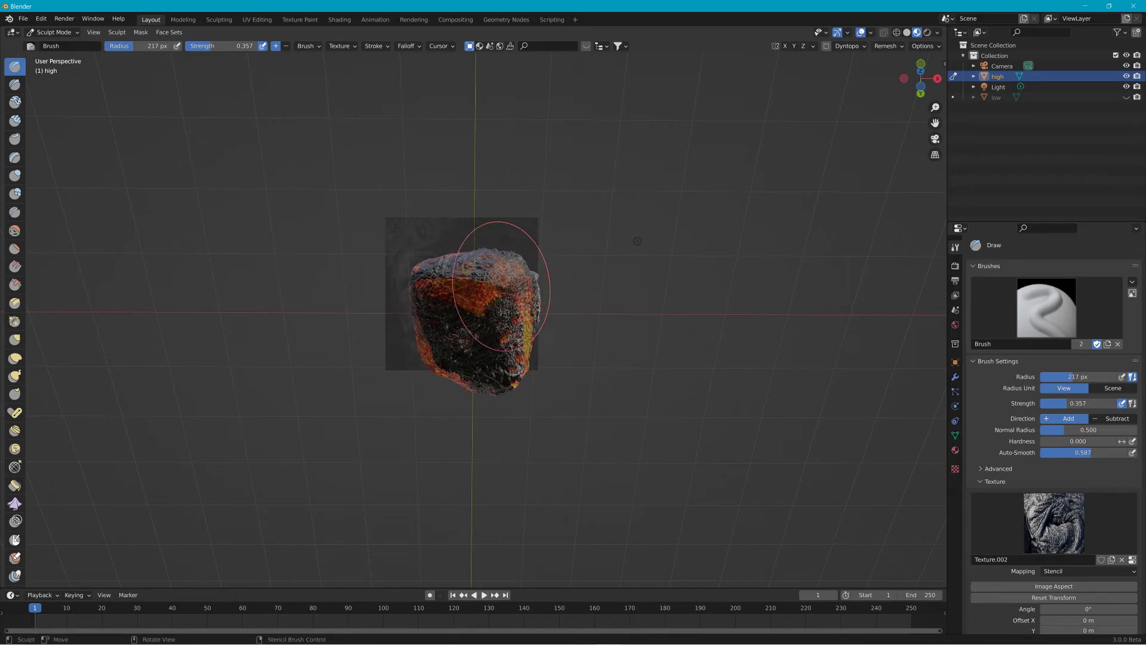
{"action": "mouse_move", "coordinate": [526, 324]}
{"action": "middle_mouse_down"}
{"action": "mouse_move", "coordinate": [476, 366]}
{"action": "mouse_move", "coordinate": [255, 346]}
{"action": "middle_mouse_up"}
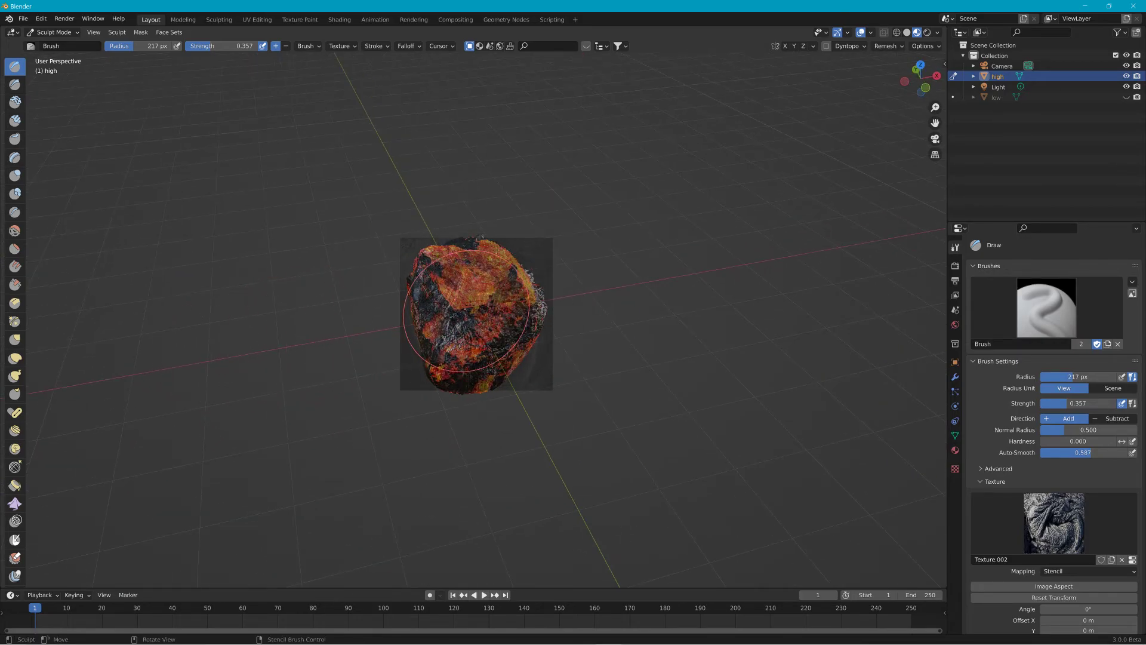
Step: Reposition the lava stencil and add more raised relief to the rock's narrow end
{"action": "right_click_drag", "start_coordinate": [480, 304], "coordinate": [436, 296]}
{"action": "left_click_drag", "start_coordinate": [438, 300], "coordinate": [455, 329]}
{"action": "mouse_move", "coordinate": [488, 308]}
{"action": "right_mouse_down"}
{"action": "mouse_move", "coordinate": [604, 272]}
{"action": "mouse_move", "coordinate": [649, 289]}
{"action": "right_mouse_up"}
{"action": "mouse_move", "coordinate": [561, 297]}
{"action": "middle_mouse_down"}
{"action": "mouse_move", "coordinate": [287, 260]}
{"action": "mouse_move", "coordinate": [197, 153]}
{"action": "middle_mouse_up"}
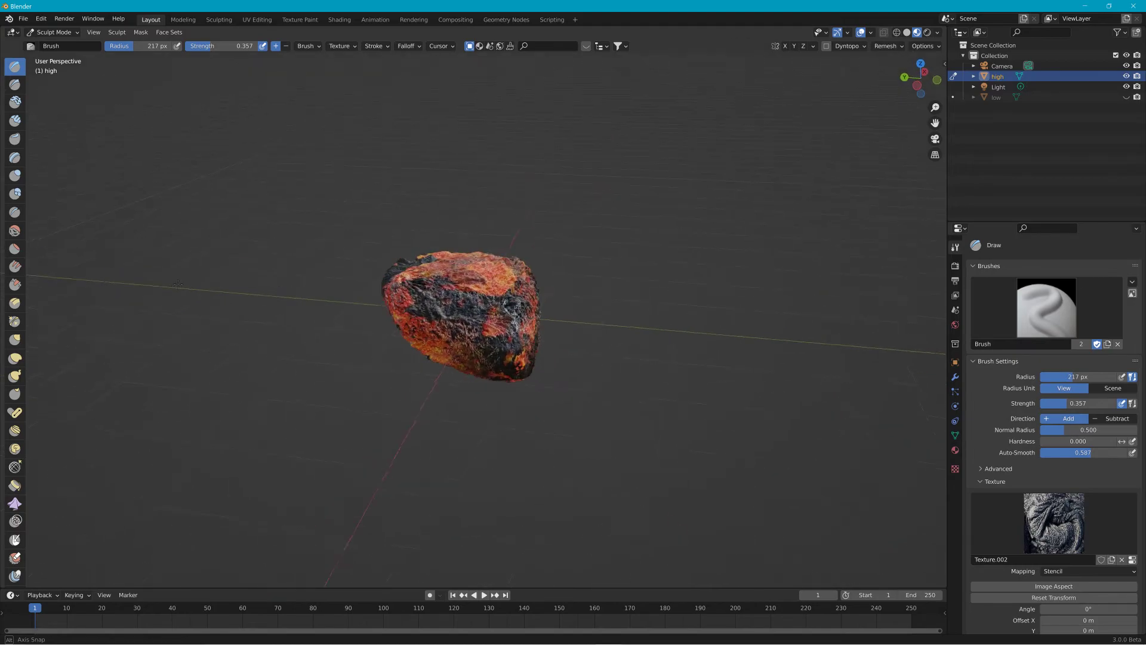
Step: Switch the brush direction to Subtract and carve the lava stencil pattern into the rock's long sides, repositioning the stencil between strokes
{"action": "left_click", "coordinate": [287, 47]}
{"action": "right_click_drag", "start_coordinate": [557, 325], "coordinate": [502, 321]}
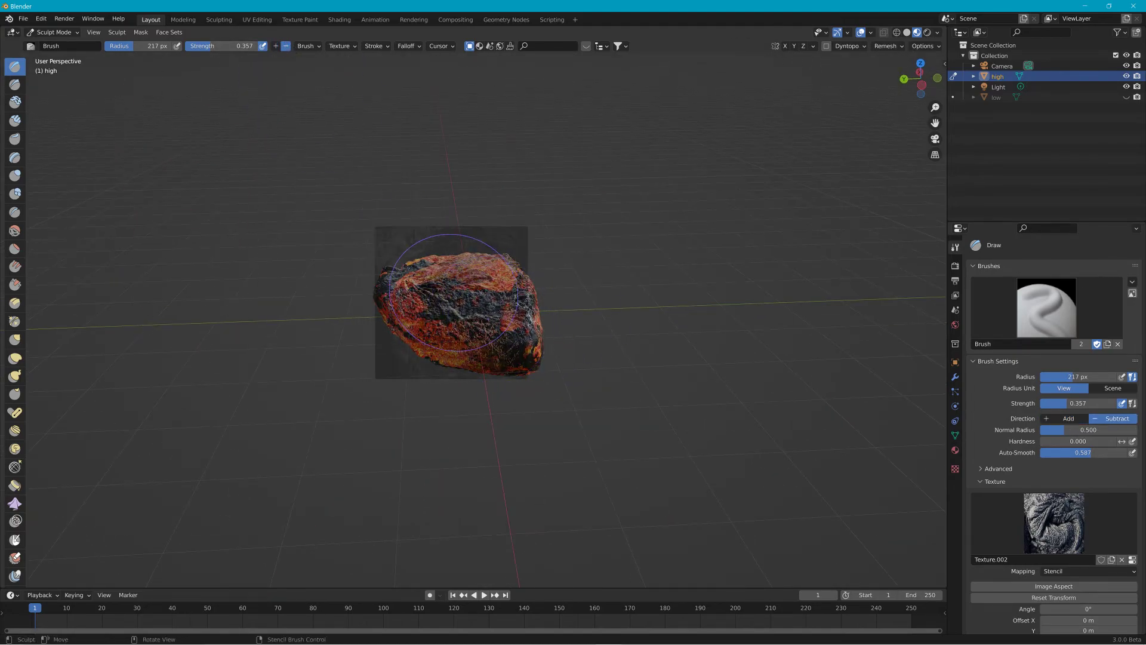
{"action": "left_click_drag", "start_coordinate": [524, 292], "coordinate": [468, 295]}
{"action": "right_click_drag", "start_coordinate": [514, 305], "coordinate": [515, 337]}
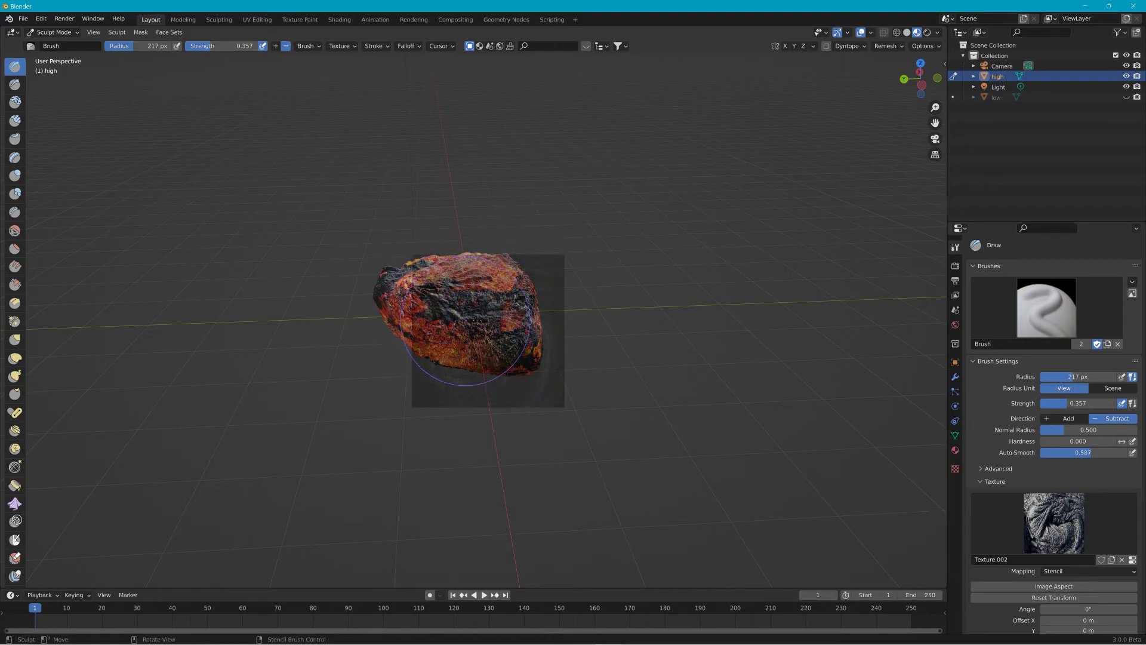
{"action": "middle_click_drag", "start_coordinate": [504, 313], "coordinate": [343, 307]}
{"action": "left_click_drag", "start_coordinate": [468, 311], "coordinate": [504, 315]}
{"action": "right_click_drag", "start_coordinate": [504, 315], "coordinate": [478, 314]}
{"action": "left_click_drag", "start_coordinate": [469, 322], "coordinate": [424, 346]}
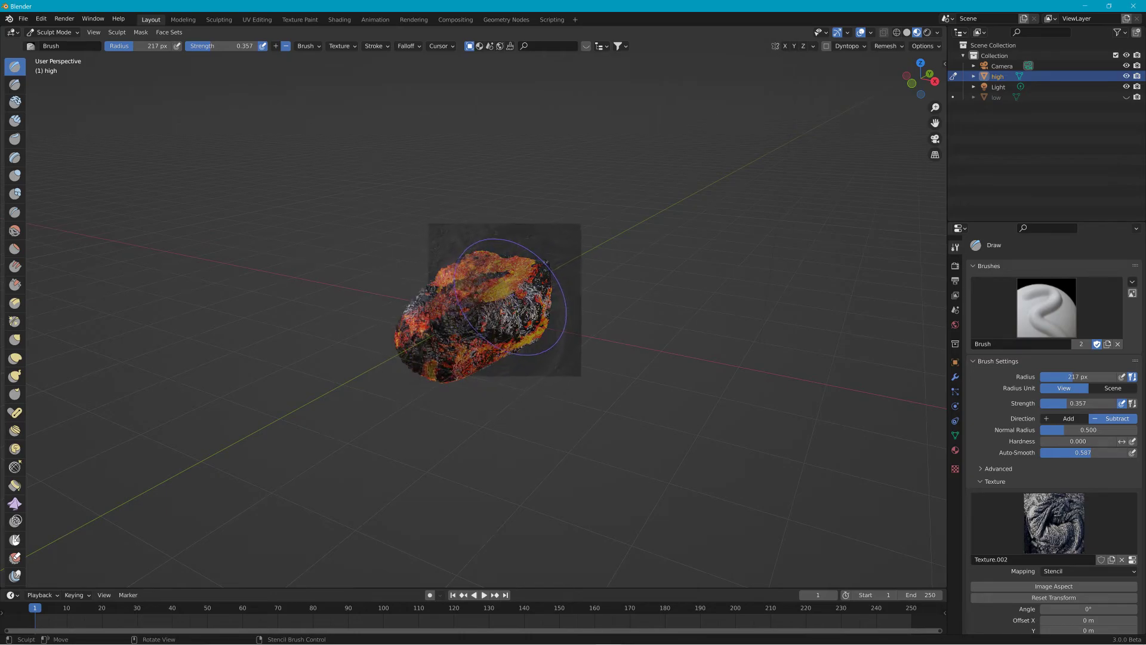
Step: Carve the lava stencil into the rock's underside and end, and move the stencil off the rock
{"action": "middle_click_drag", "start_coordinate": [509, 298], "coordinate": [533, 322]}
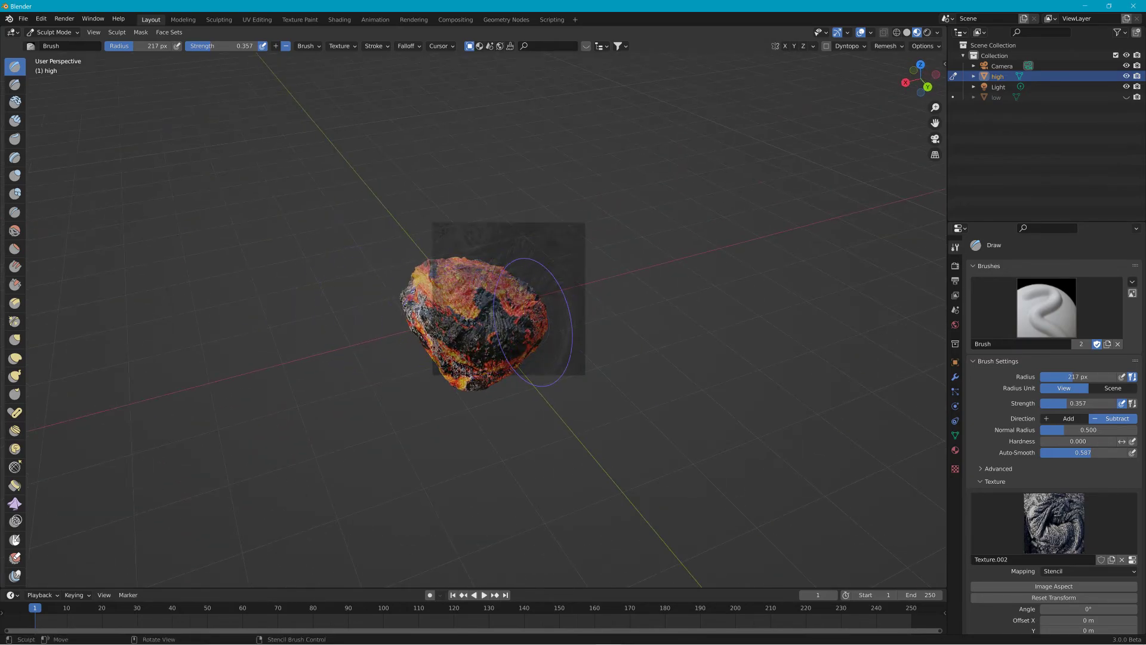
{"action": "right_click_drag", "start_coordinate": [535, 320], "coordinate": [484, 385]}
{"action": "middle_click_drag", "start_coordinate": [484, 385], "coordinate": [469, 277]}
{"action": "left_click_drag", "start_coordinate": [469, 287], "coordinate": [457, 321]}
{"action": "right_click_drag", "start_coordinate": [458, 322], "coordinate": [482, 287]}
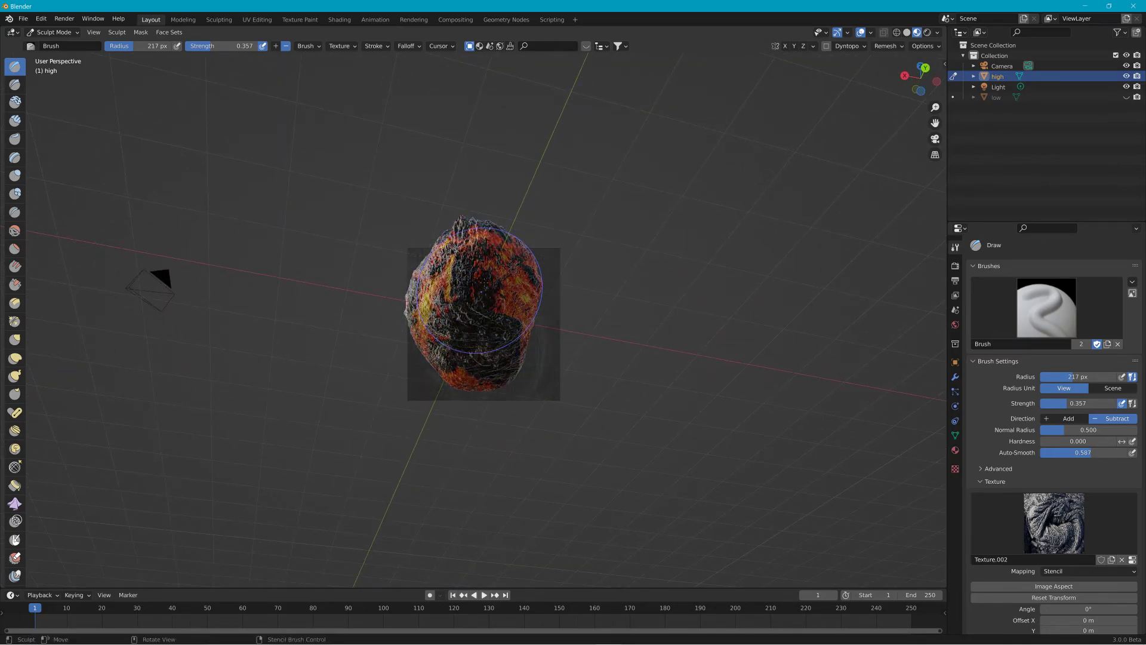
{"action": "mouse_move", "coordinate": [482, 286]}
{"action": "middle_mouse_down"}
{"action": "mouse_move", "coordinate": [351, 376]}
{"action": "mouse_move", "coordinate": [457, 326]}
{"action": "middle_mouse_up"}
{"action": "mouse_move", "coordinate": [540, 345]}
{"action": "middle_mouse_down"}
{"action": "mouse_move", "coordinate": [486, 391]}
{"action": "mouse_move", "coordinate": [481, 373]}
{"action": "middle_mouse_up"}
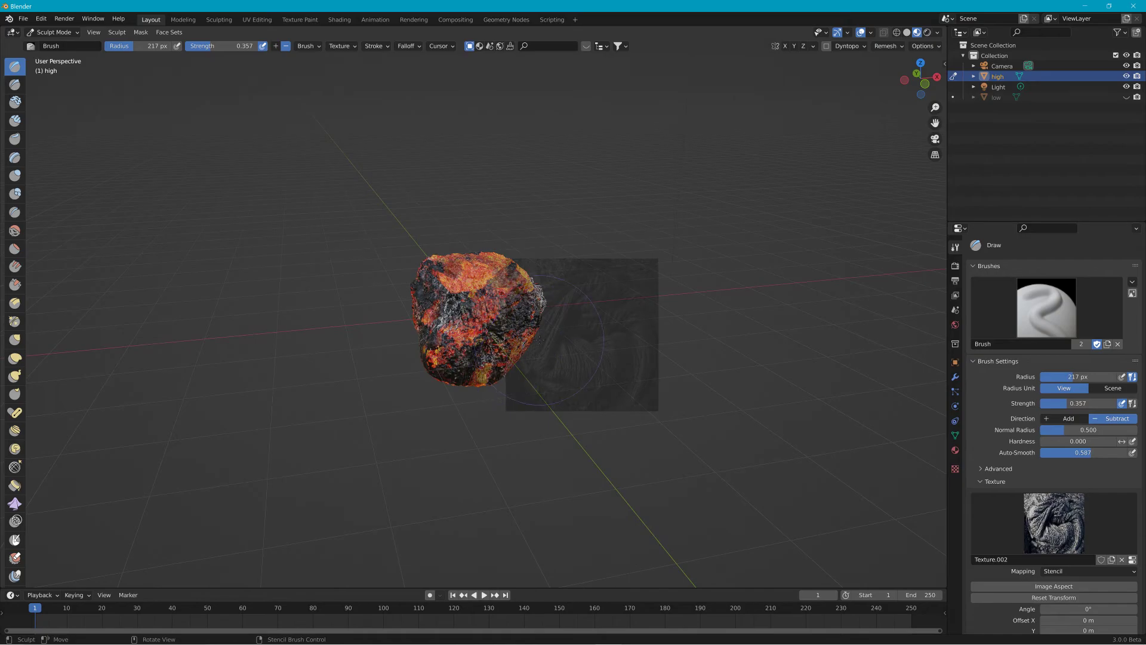
{"action": "right_click_drag", "start_coordinate": [624, 352], "coordinate": [515, 338]}
{"action": "left_click_drag", "start_coordinate": [490, 343], "coordinate": [462, 358]}
{"action": "mouse_move", "coordinate": [480, 332]}
{"action": "right_mouse_down"}
{"action": "mouse_move", "coordinate": [608, 314]}
{"action": "mouse_move", "coordinate": [722, 322]}
{"action": "right_mouse_up"}
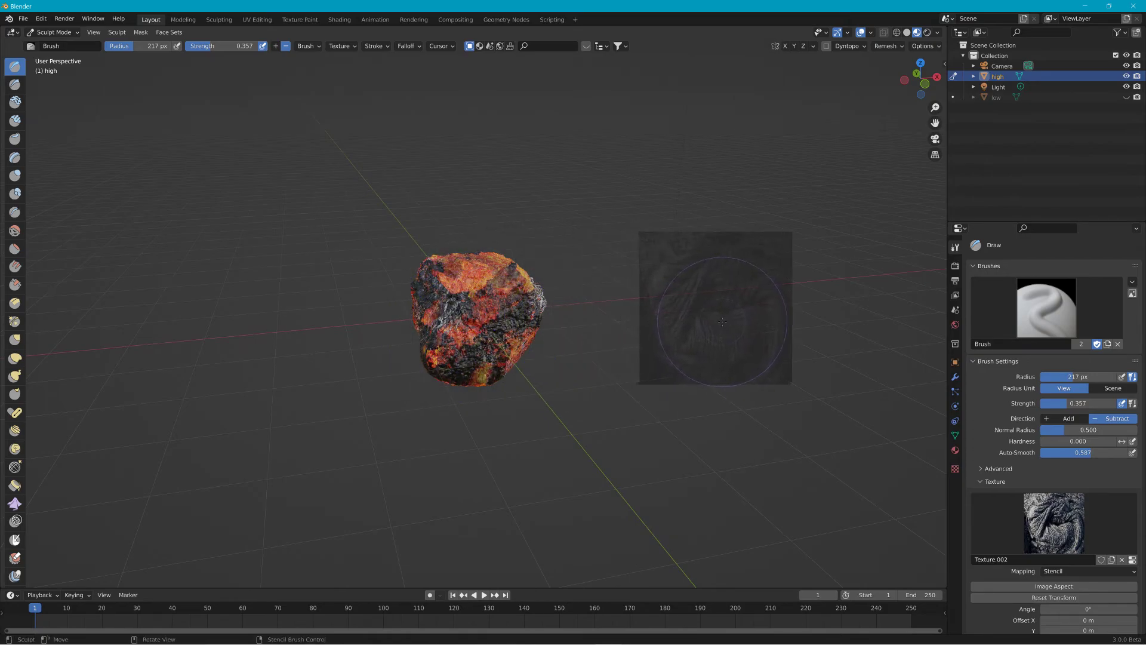
Step: Check the carved rock from all sides, return to Object Mode and unhide the low-poly rock
{"action": "middle_click_drag", "start_coordinate": [560, 334], "coordinate": [831, 324]}
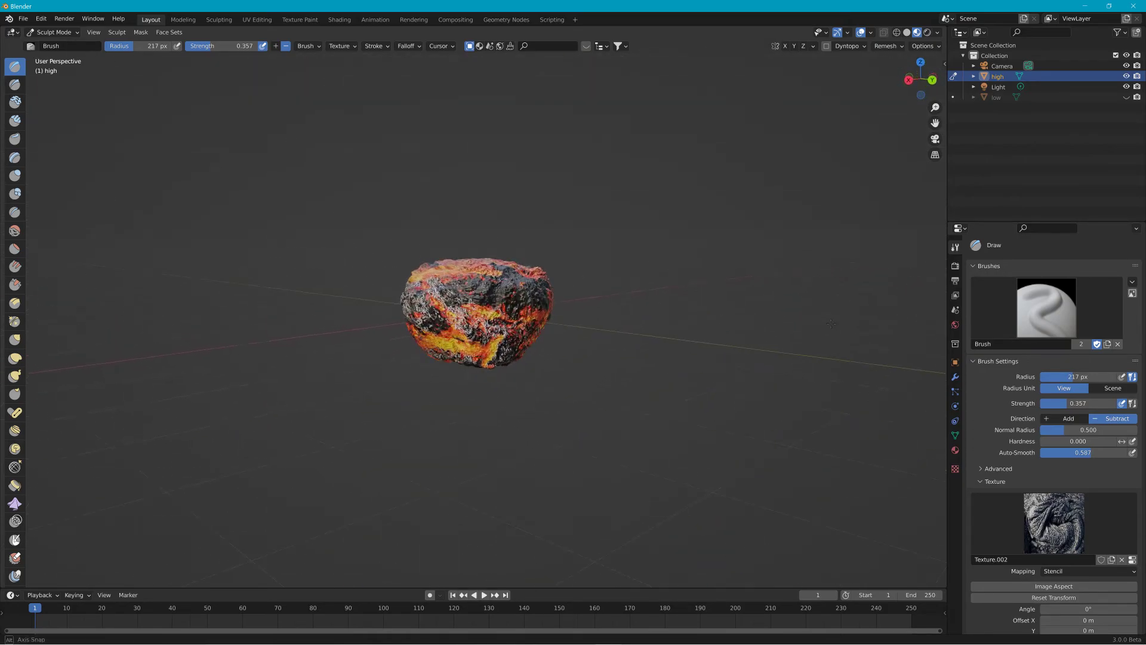
{"action": "middle_click_drag", "start_coordinate": [904, 324], "coordinate": [48, 382]}
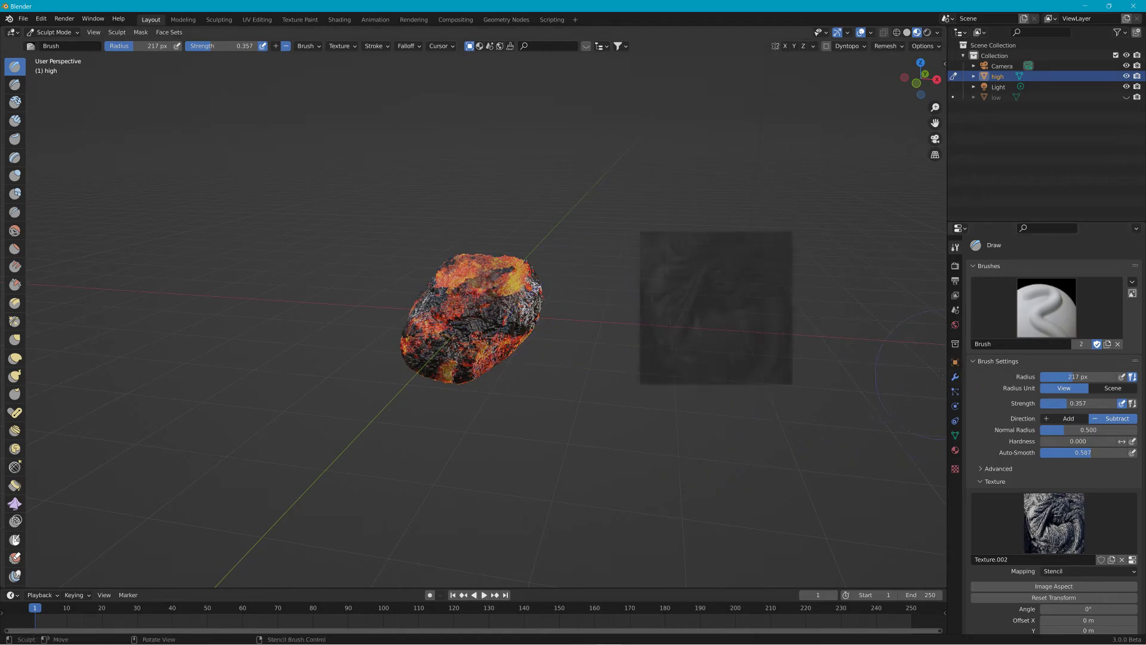
{"action": "left_click", "coordinate": [58, 32]}
{"action": "left_click", "coordinate": [50, 45]}
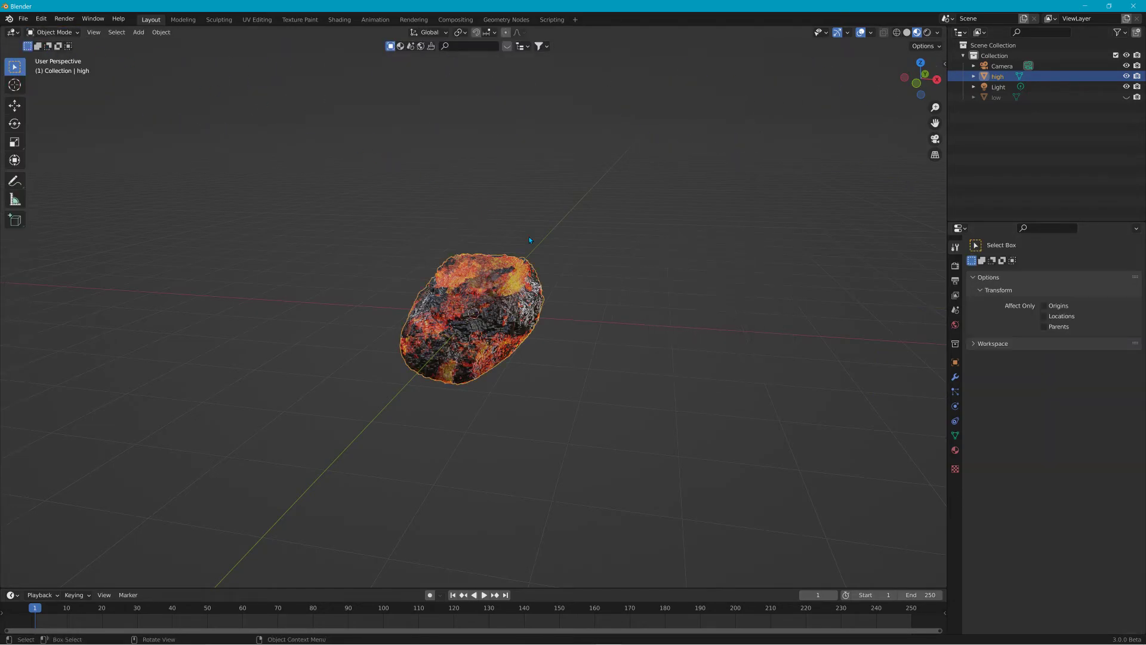
{"action": "left_click", "coordinate": [1126, 97]}
Step: Set the render engine to Cycles
{"action": "left_click", "coordinate": [954, 265]}
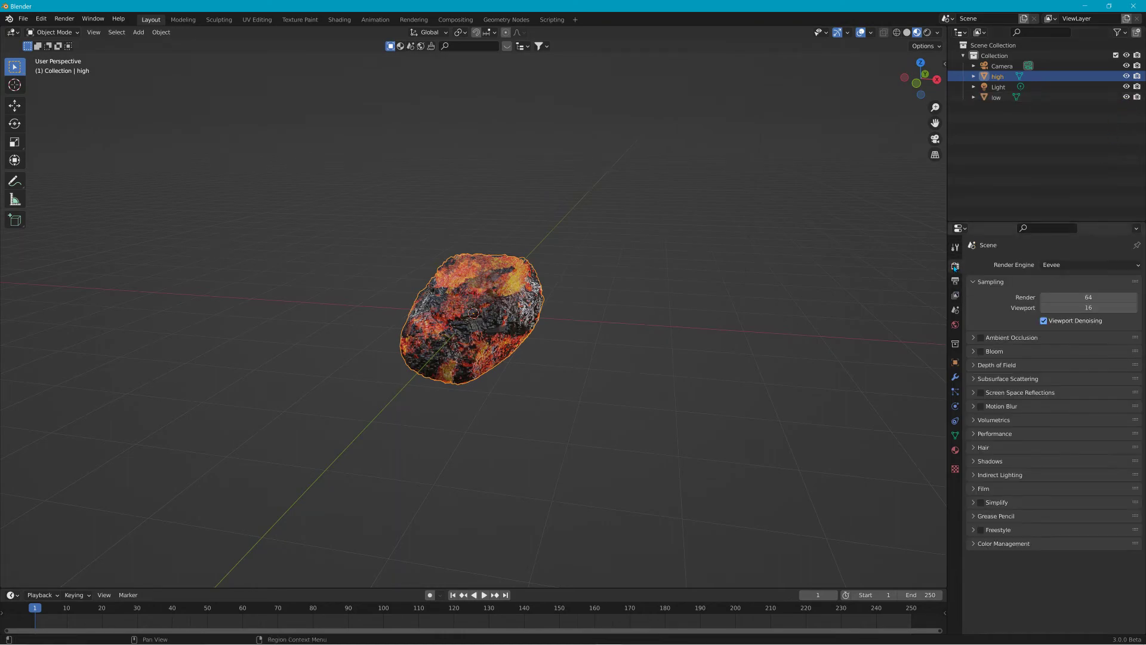
{"action": "left_click", "coordinate": [1074, 266]}
{"action": "left_click", "coordinate": [1061, 302]}
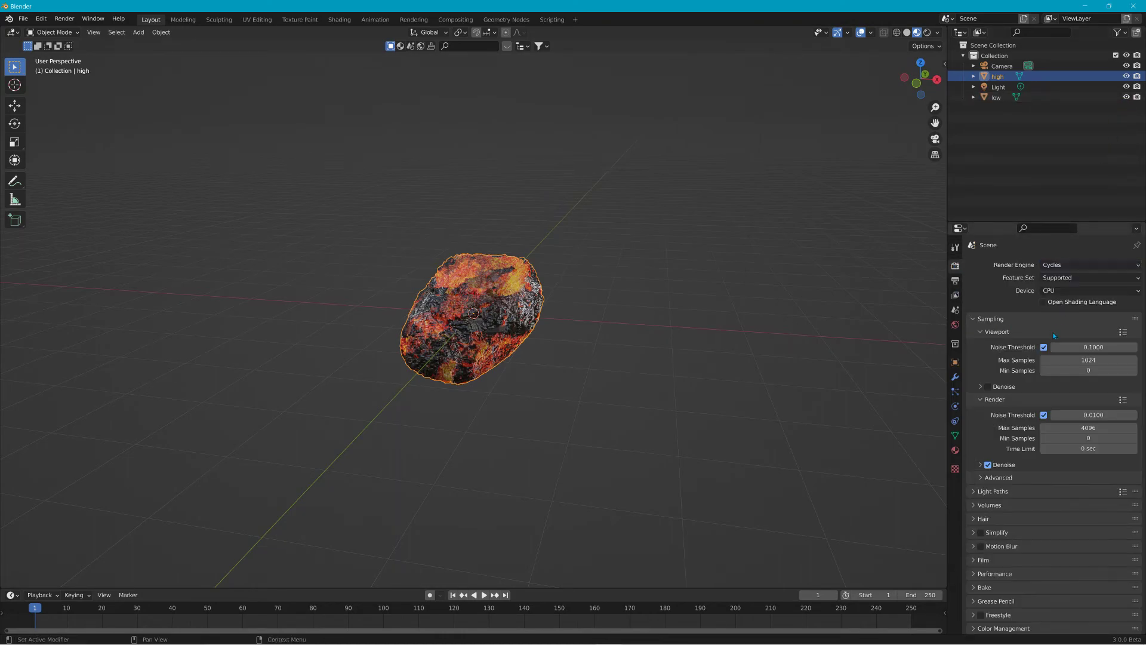
Step: Hide the high-poly rock to view the low-poly rock's UV layout, and unhide the high-poly rock again
{"action": "right_click", "coordinate": [642, 332]}
{"action": "middle_click_drag", "start_coordinate": [681, 301], "coordinate": [776, 293]}
{"action": "left_click", "coordinate": [1126, 76]}
{"action": "left_click", "coordinate": [1037, 99]}
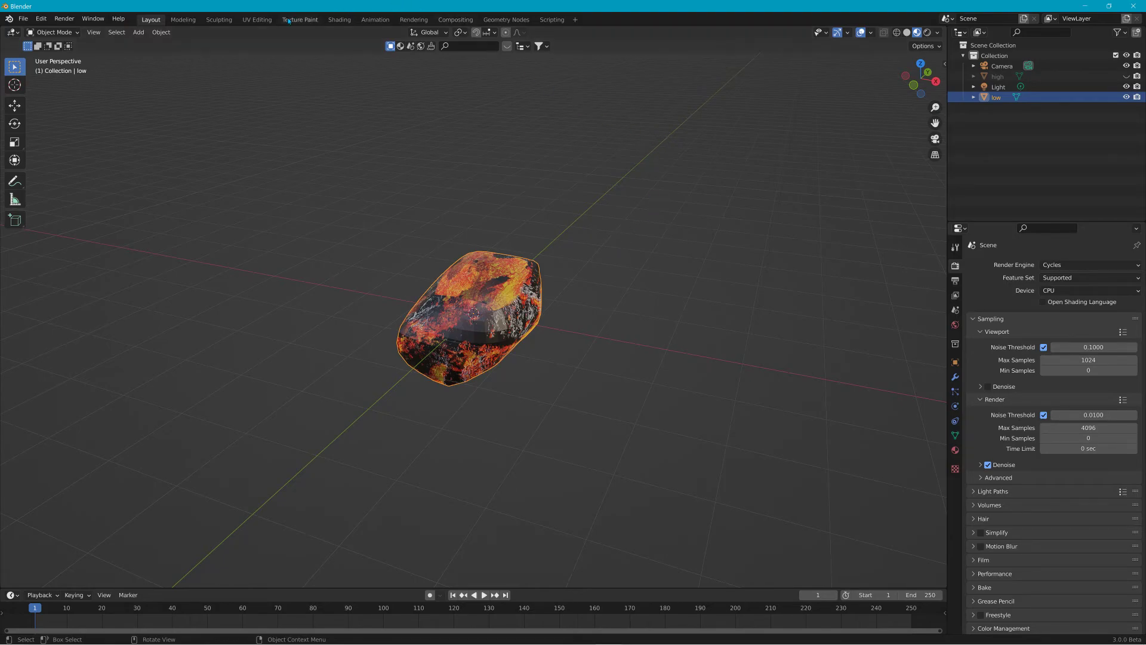
{"action": "left_click", "coordinate": [253, 19]}
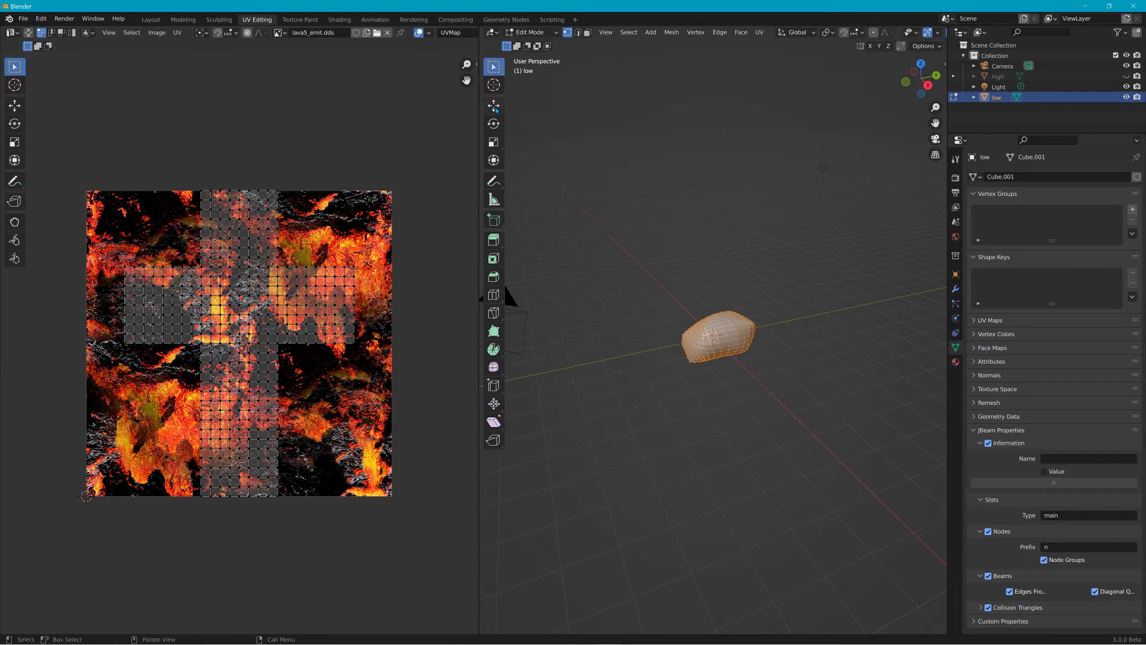
{"action": "left_click", "coordinate": [1126, 76]}
Step: Switch to the Shading workspace and bring up the low-poly rock's material nodes
{"action": "left_click", "coordinate": [997, 77]}
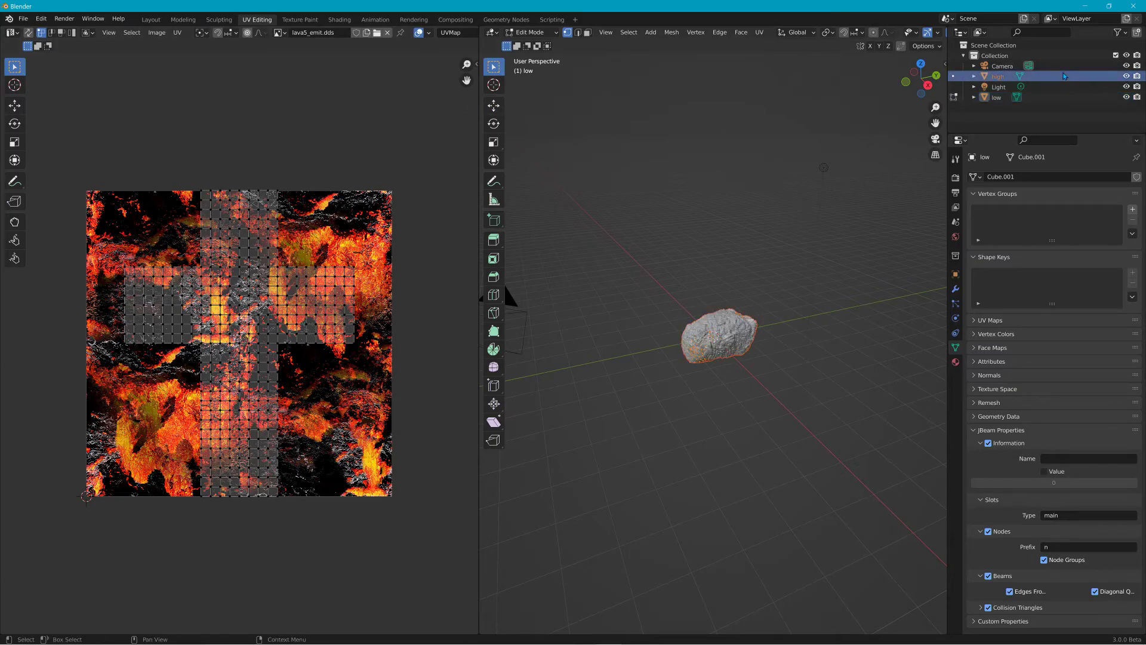
{"action": "left_click", "coordinate": [342, 19]}
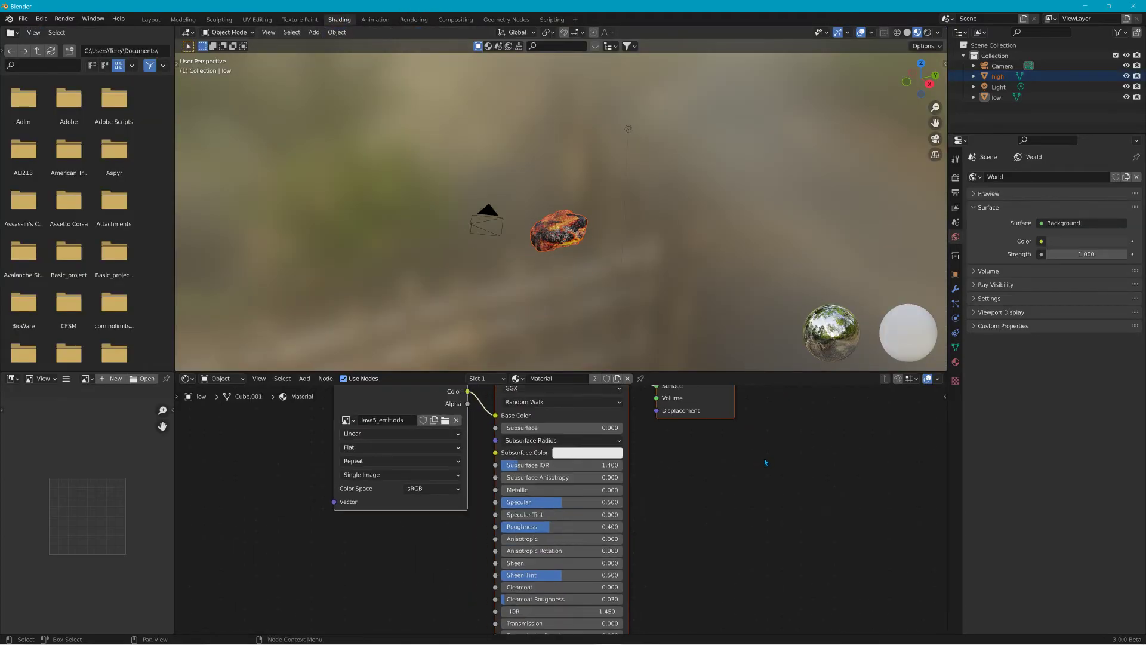
{"action": "scroll", "coordinate": [758, 461], "scroll_direction": "down", "scroll_amount": 4}
{"action": "left_click", "coordinate": [996, 97]}
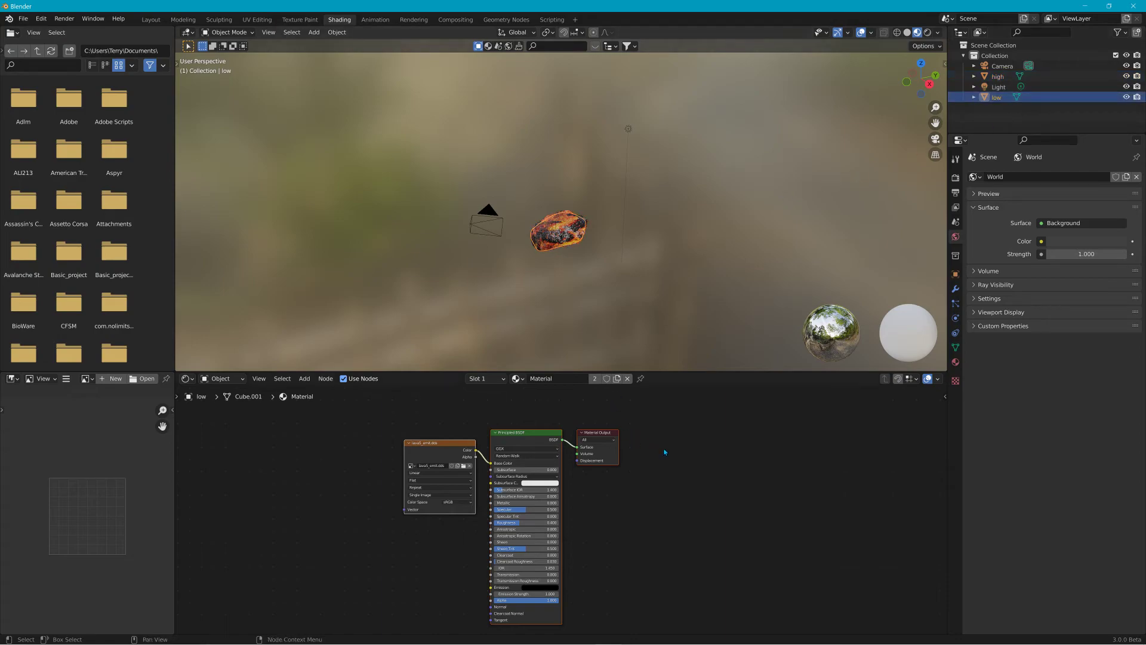
{"action": "scroll", "coordinate": [665, 451], "scroll_direction": "up", "scroll_amount": 1}
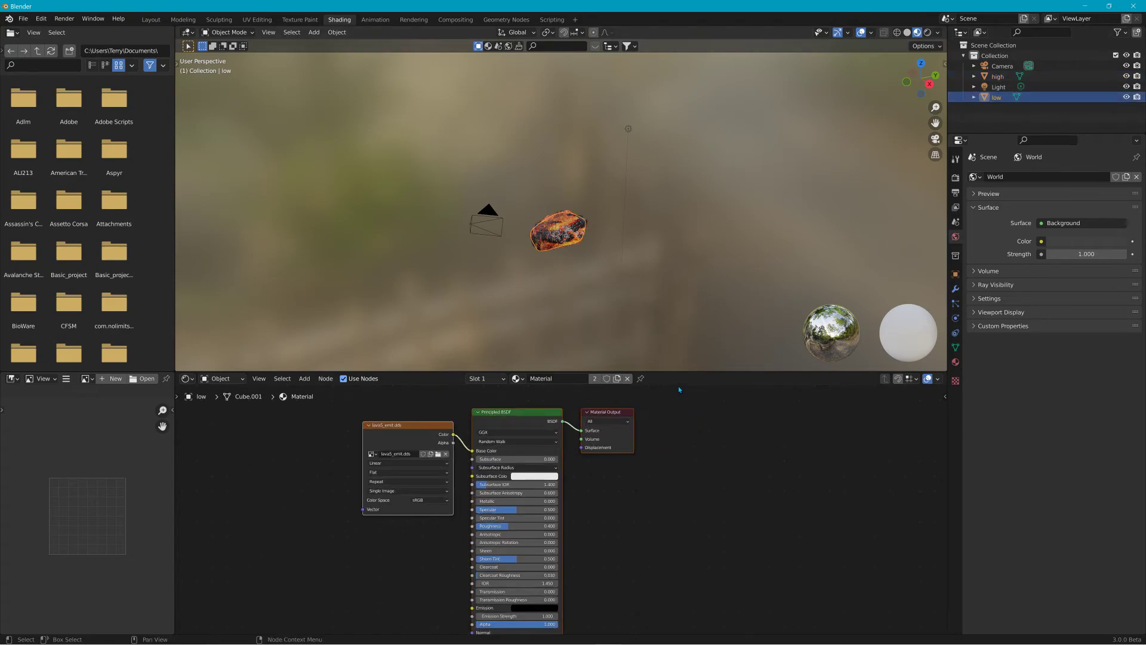
Step: Make the low-poly rock's material a single-user copy and rename it lava_baked
{"action": "left_click", "coordinate": [595, 379]}
{"action": "double_click", "coordinate": [582, 379]}
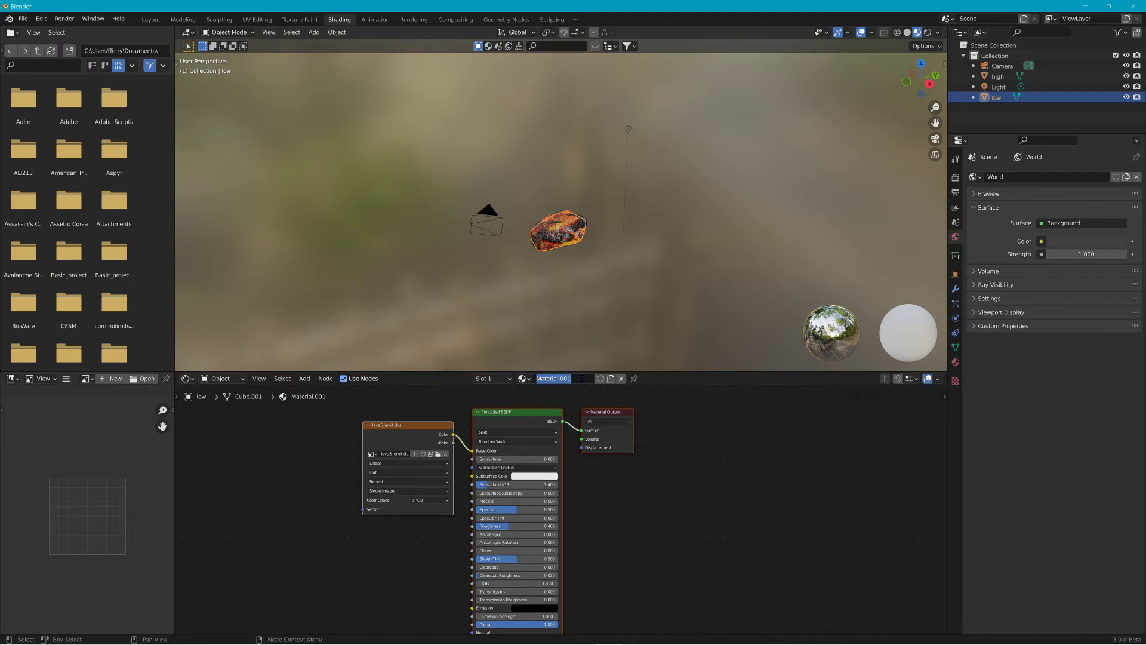
{"action": "type", "text": "lv"}
{"action": "type", "text": "va_baked"}
{"action": "key", "text": "Return"}
Step: Create a blank 2048 × 2048 px image in the low-poly rock's image texture node
{"action": "left_click", "coordinate": [437, 455]}
{"action": "left_click", "coordinate": [446, 481]}
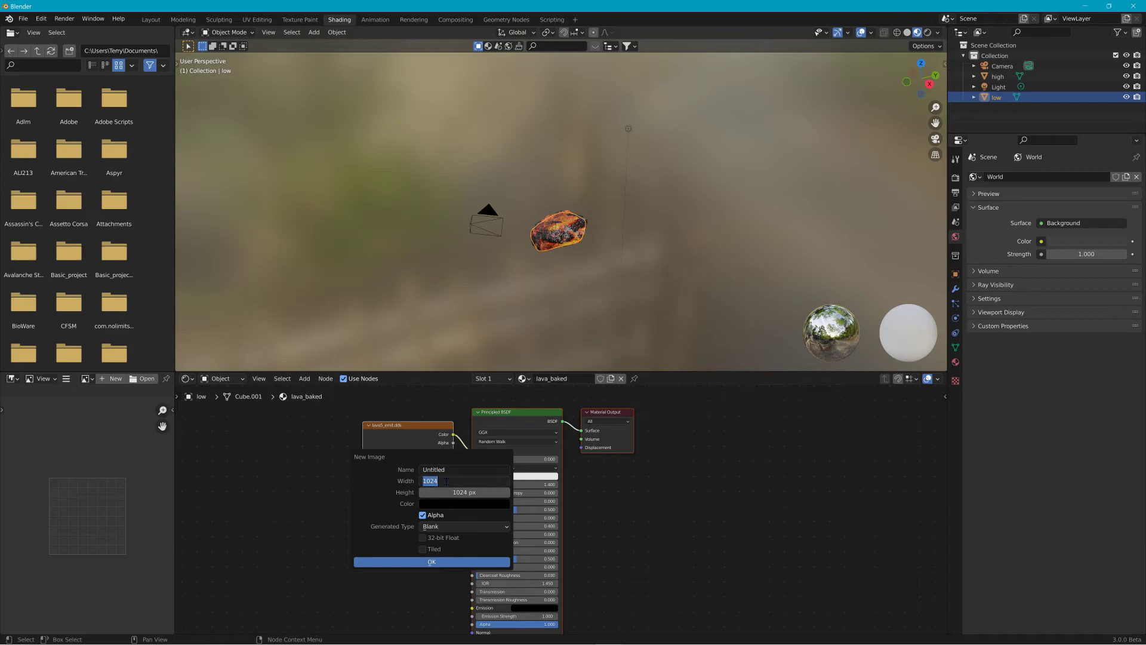
{"action": "type", "text": "2048"}
{"action": "left_click", "coordinate": [465, 490]}
{"action": "type", "text": "10"}
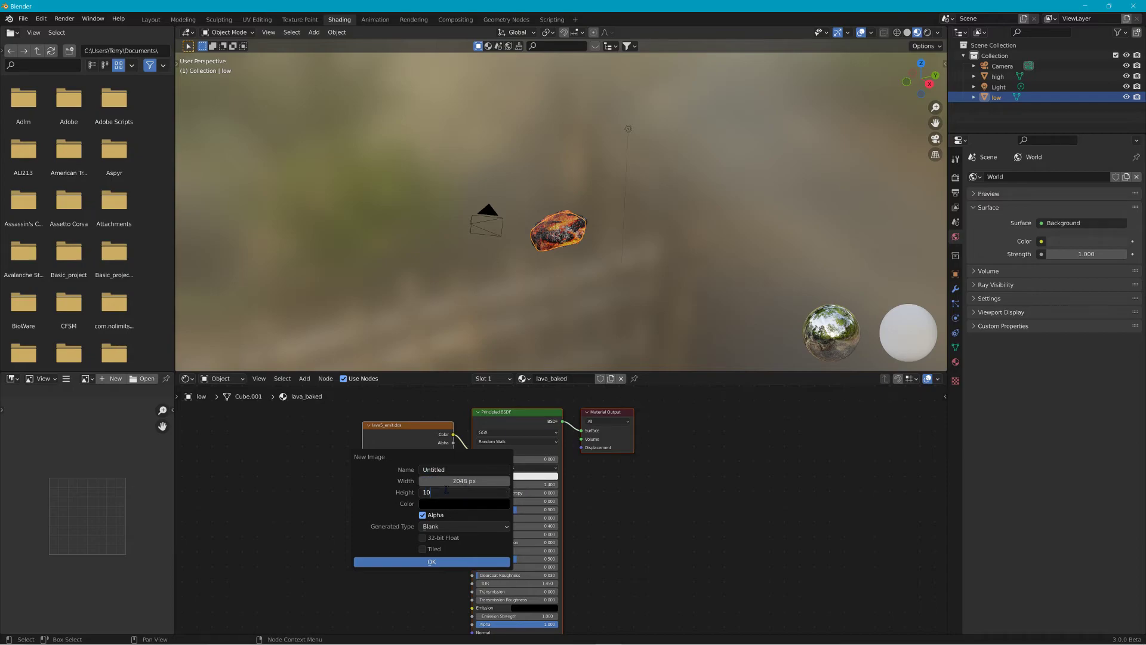
{"action": "type", "text": "48"}
{"action": "key", "text": "Return"}
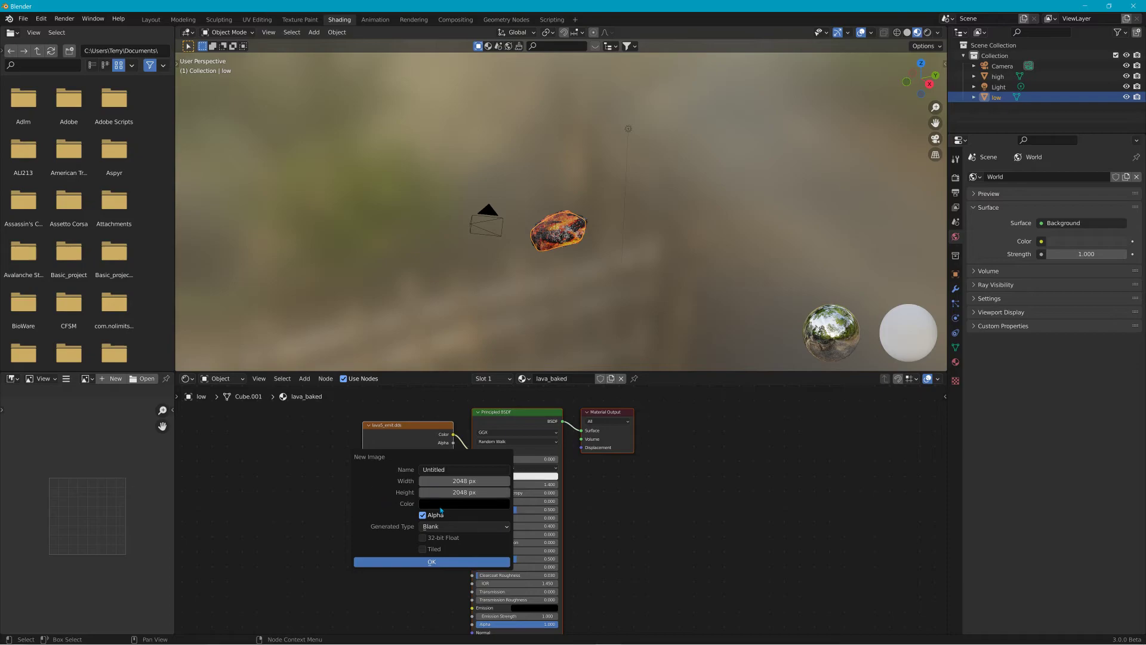
{"action": "left_click", "coordinate": [436, 561]}
Step: Add a Normal Map node and link the image's Color through it to the Principled BSDF's Normal input
{"action": "left_click", "coordinate": [305, 379]}
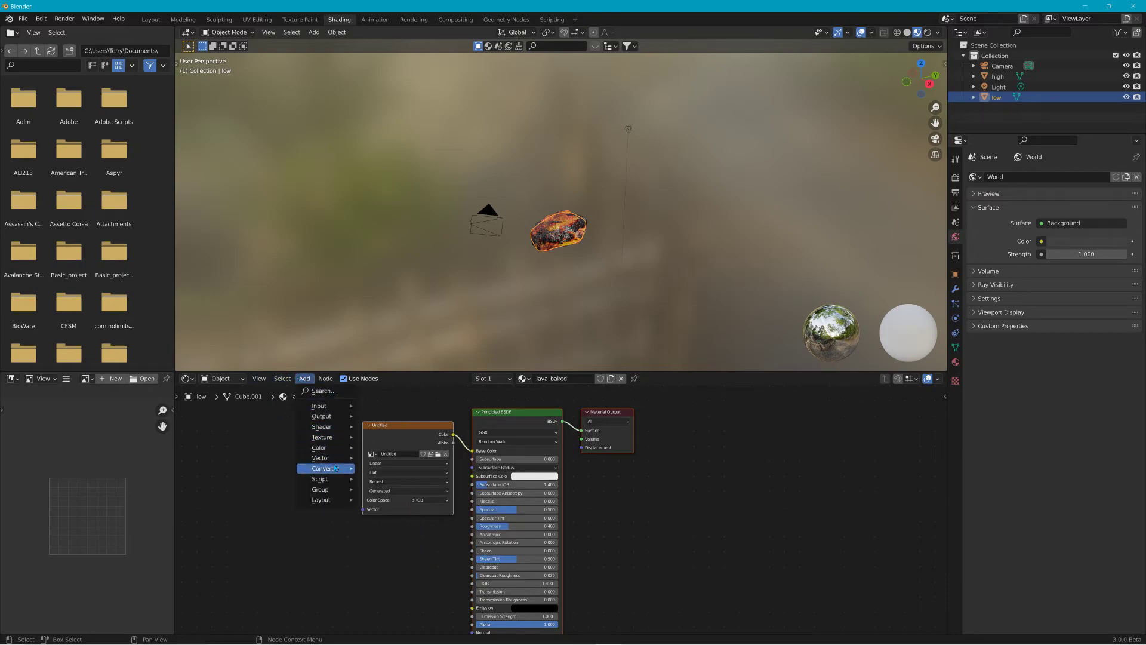
{"action": "mouse_move", "coordinate": [331, 457]}
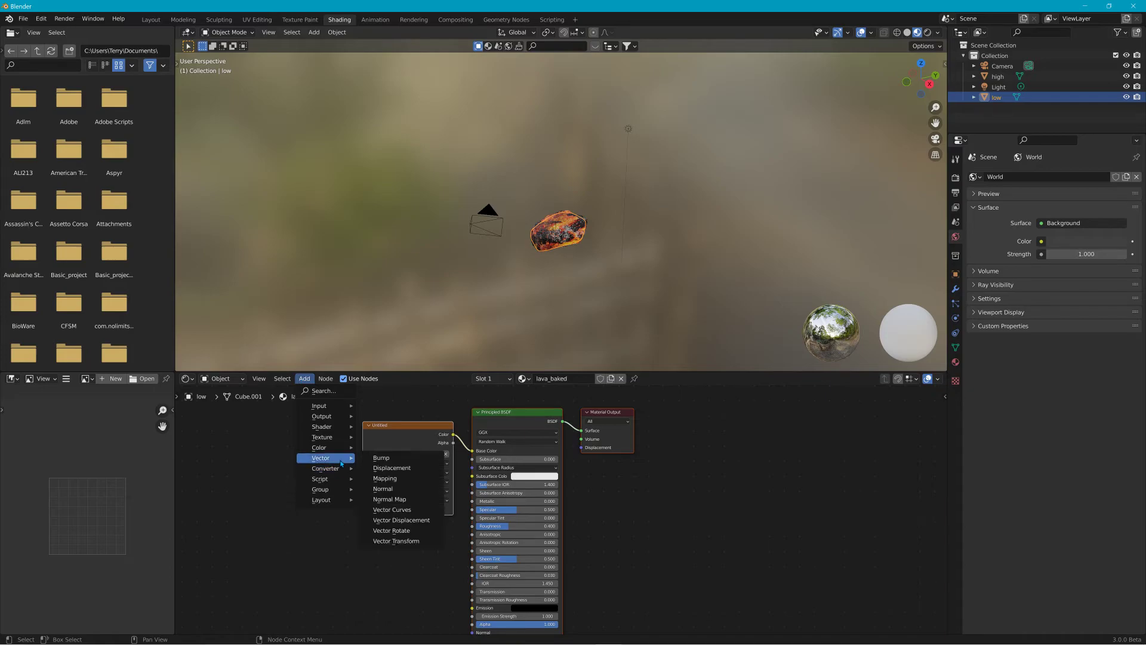
{"action": "left_click", "coordinate": [400, 499]}
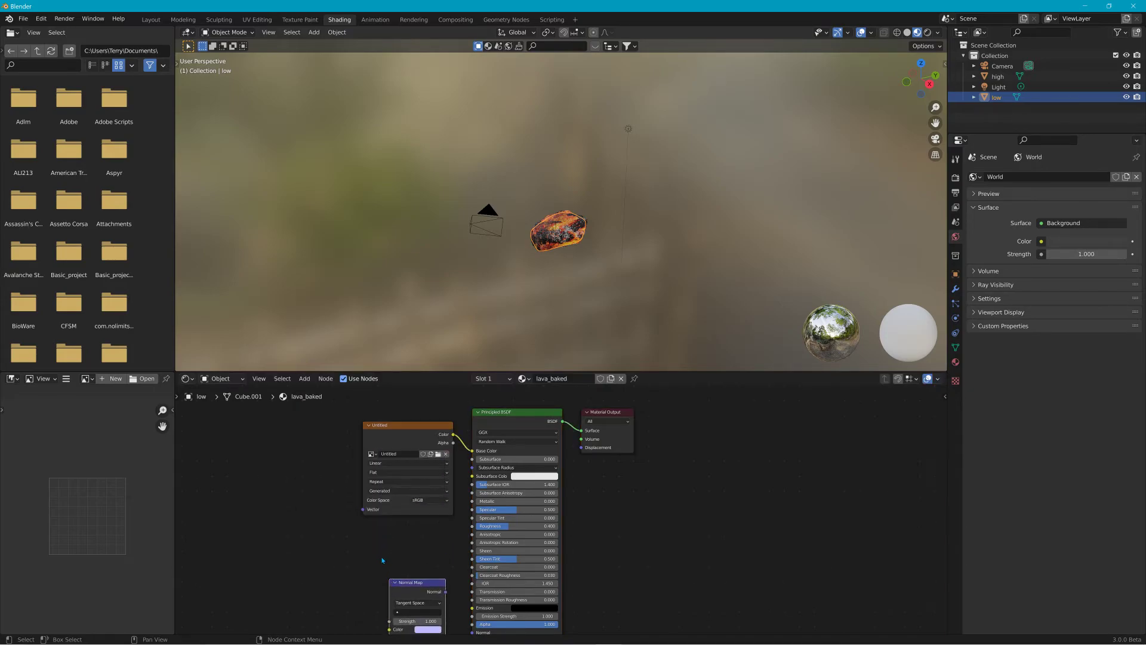
{"action": "left_click", "coordinate": [467, 540]}
{"action": "left_click_drag", "start_coordinate": [523, 399], "coordinate": [437, 577]}
{"action": "left_click_drag", "start_coordinate": [497, 540], "coordinate": [497, 539]}
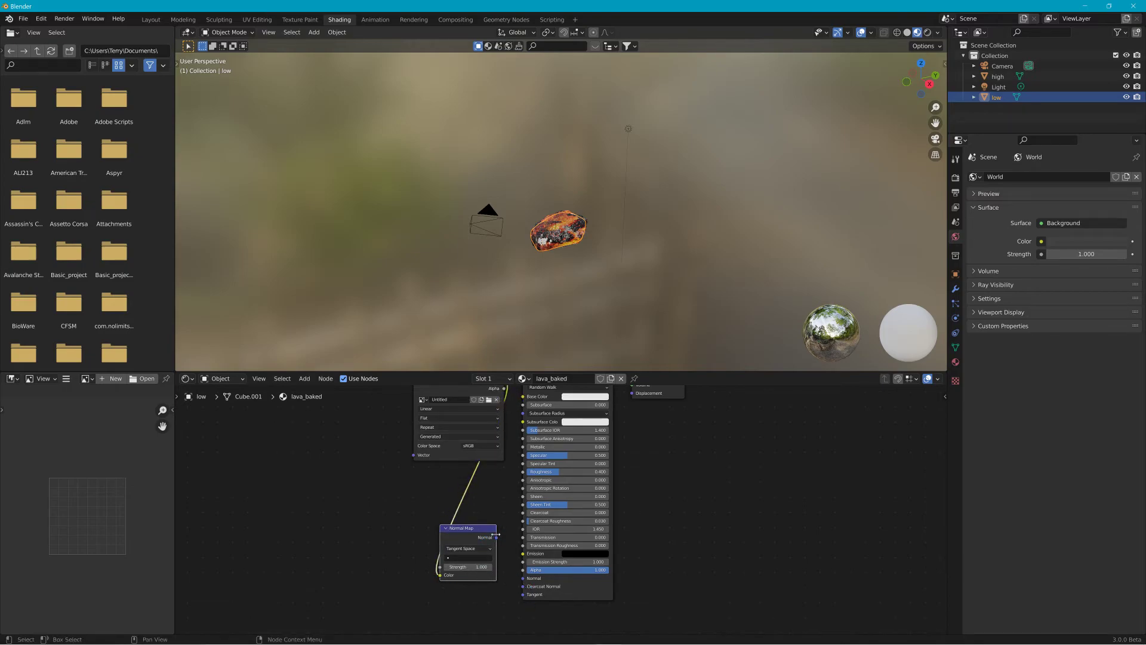
{"action": "left_click_drag", "start_coordinate": [496, 537], "coordinate": [523, 577]}
{"action": "middle_click_drag", "start_coordinate": [422, 467], "coordinate": [419, 510]}
Step: Rename the new texture image as lava_baked_n
{"action": "left_click", "coordinate": [454, 443]}
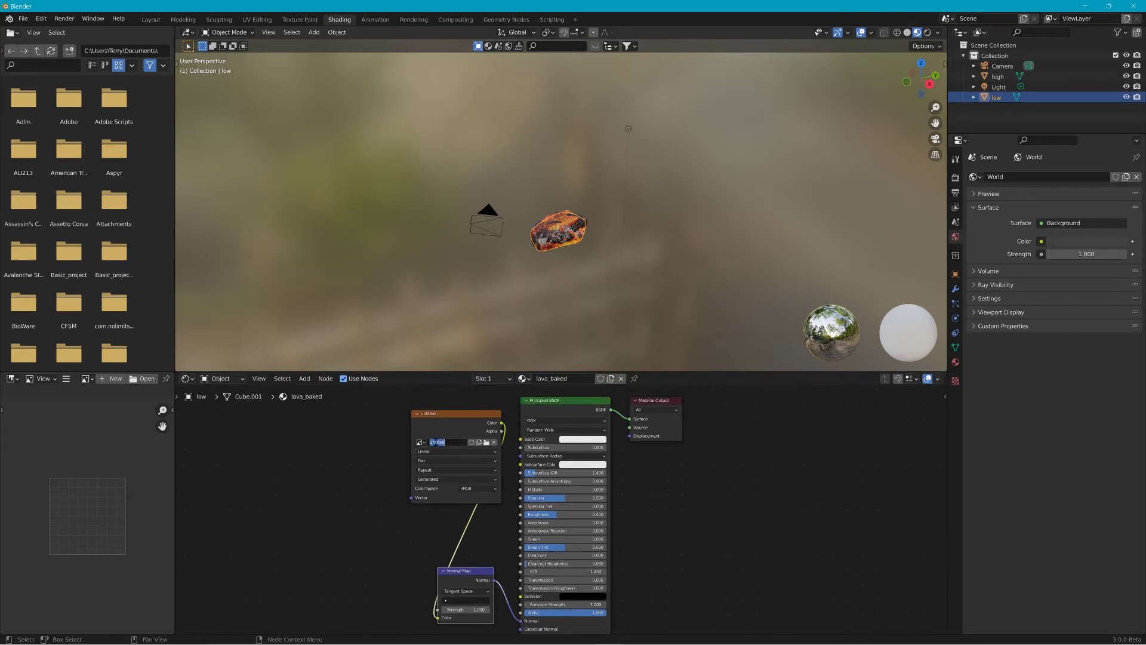
{"action": "type", "text": "lava_baked_n"}
{"action": "key", "text": "Return"}
Step: Select the high-poly rock and add the low-poly rock to the selection as the active object
{"action": "left_click", "coordinate": [1090, 78]}
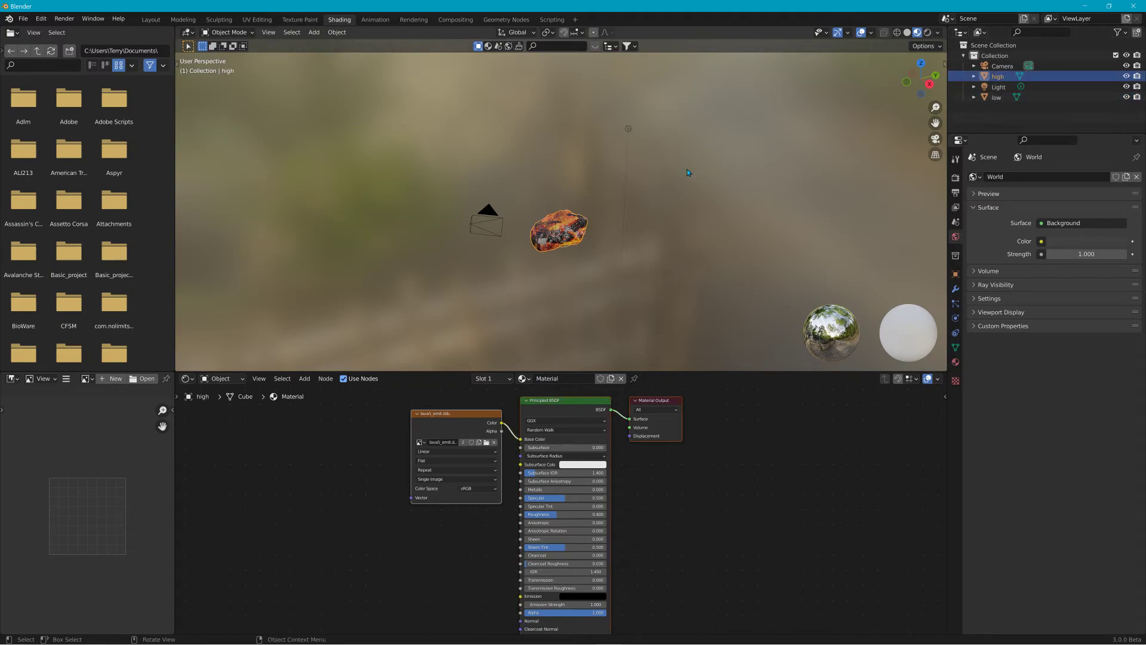
{"action": "left_click", "coordinate": [643, 253]}
{"action": "left_click", "coordinate": [569, 219]}
{"action": "left_click", "coordinate": [572, 240], "text": "shift"}
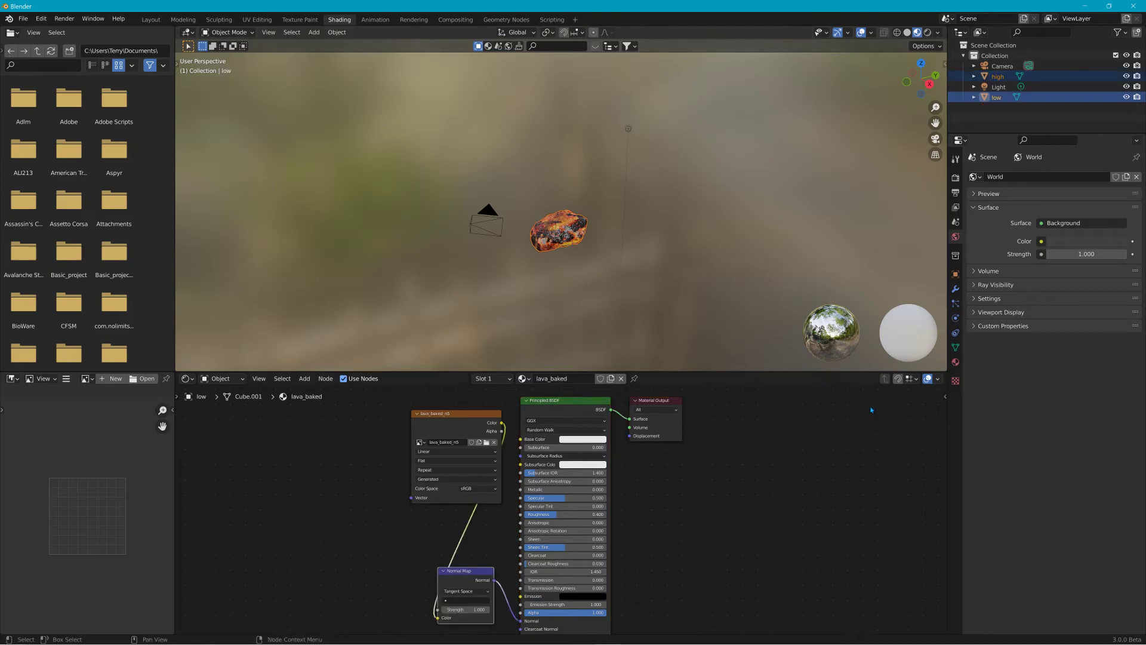
Step: Set the bake type to Normal in the render bake settings
{"action": "left_click", "coordinate": [956, 177]}
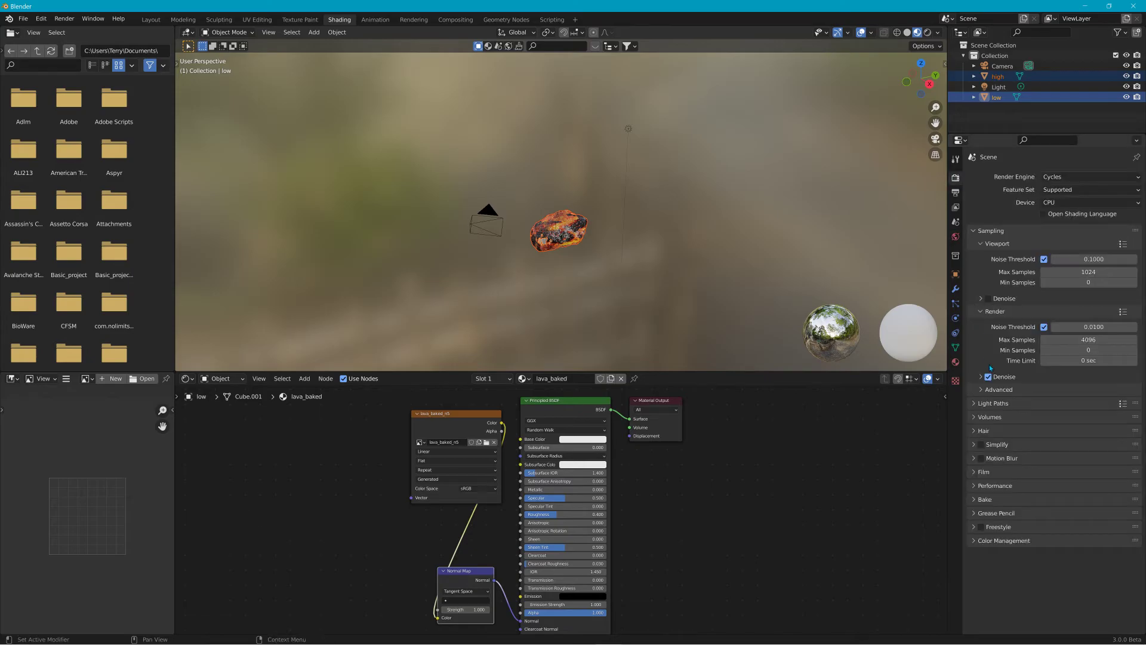
{"action": "left_click", "coordinate": [981, 500]}
{"action": "scroll", "coordinate": [1023, 487], "scroll_direction": "down", "scroll_amount": 5}
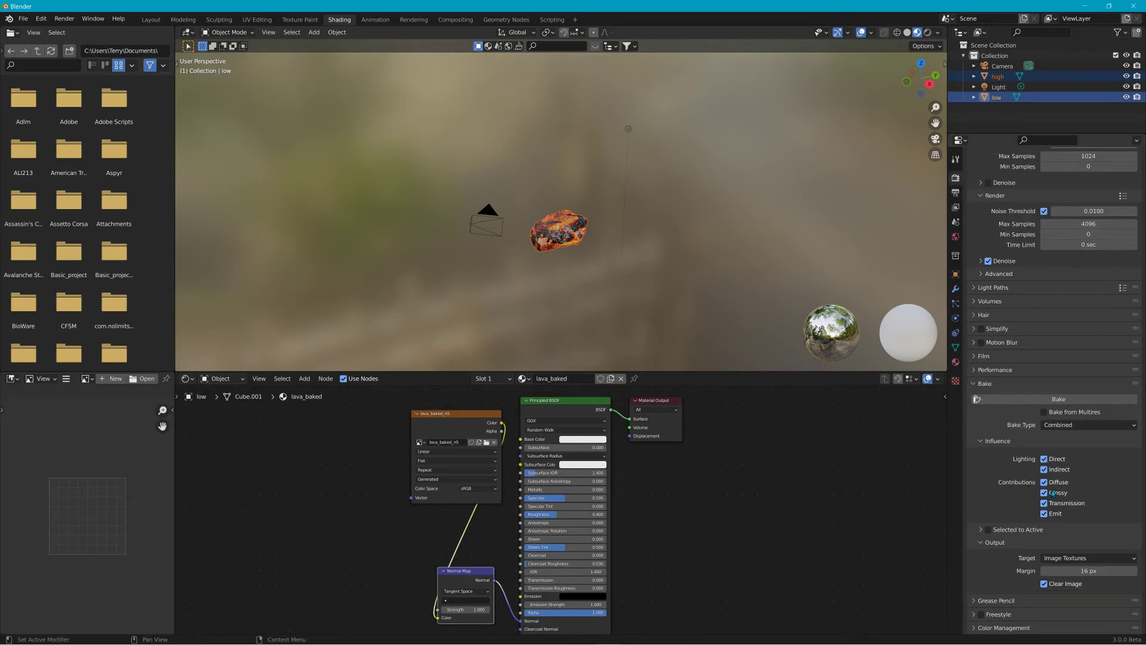
{"action": "left_click", "coordinate": [1073, 416]}
{"action": "left_click", "coordinate": [1053, 526]}
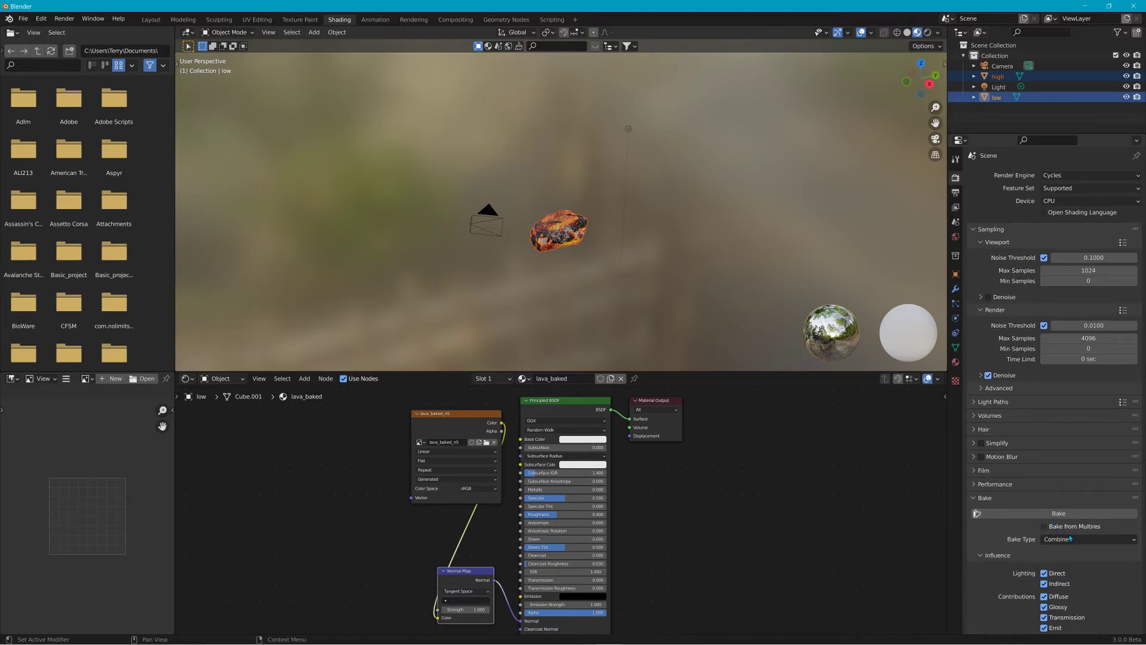
{"action": "left_click", "coordinate": [1057, 539]}
{"action": "left_click", "coordinate": [1072, 482]}
Step: Enable baking from selected to active, with an extrusion of 0.1 m and a max ray distance of 0.5 m
{"action": "scroll", "coordinate": [1074, 501], "scroll_direction": "down", "scroll_amount": 4}
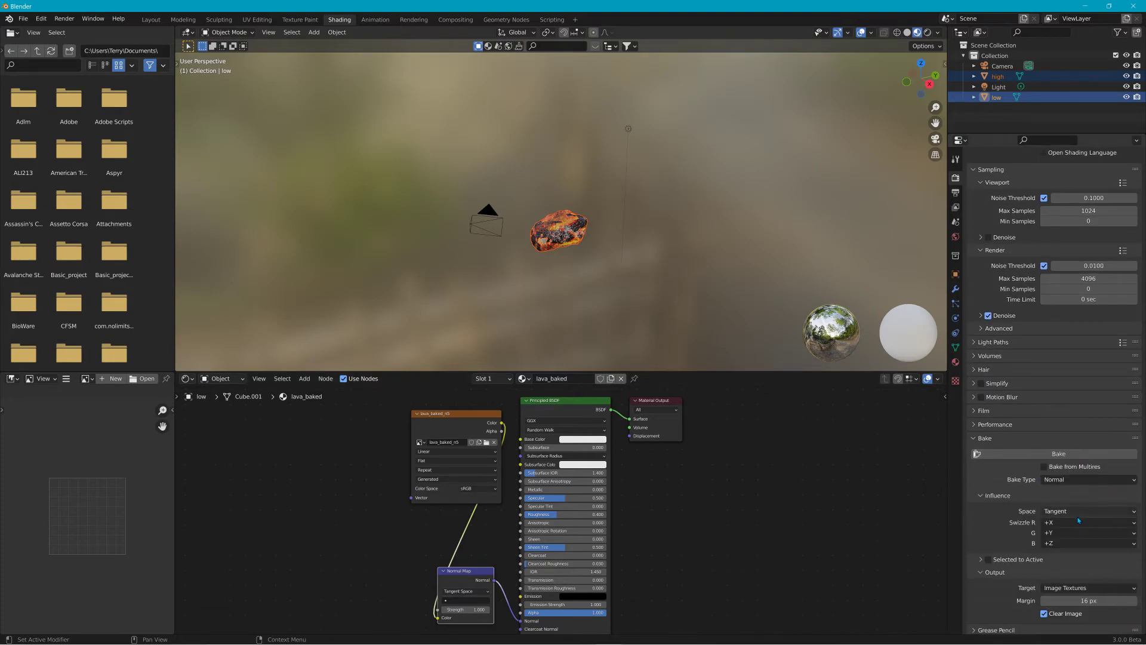
{"action": "left_click", "coordinate": [988, 530]}
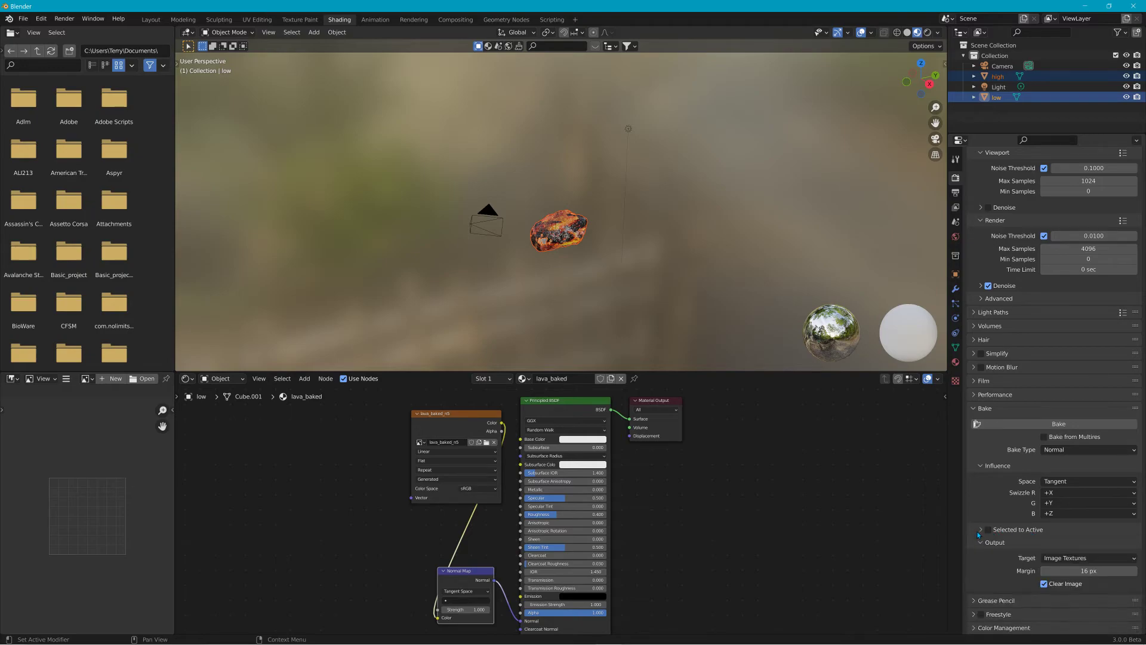
{"action": "left_click", "coordinate": [1091, 554]}
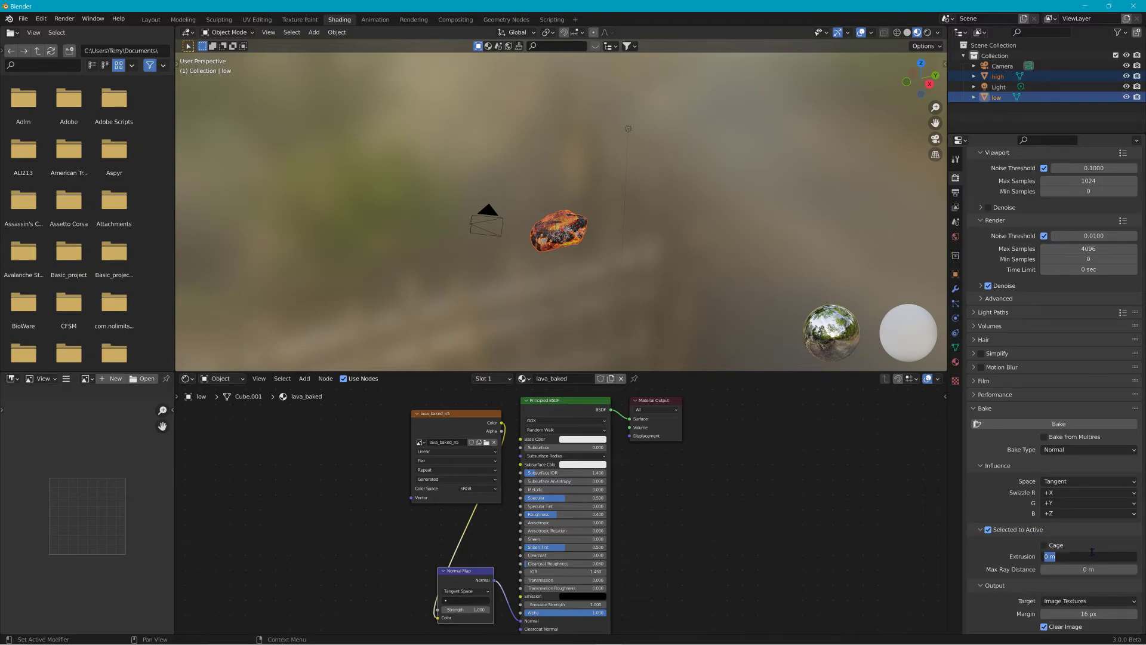
{"action": "key", "text": "BackSpace"}
{"action": "type", "text": "0.1"}
{"action": "left_click", "coordinate": [1095, 567]}
{"action": "key", "text": "BackSpace"}
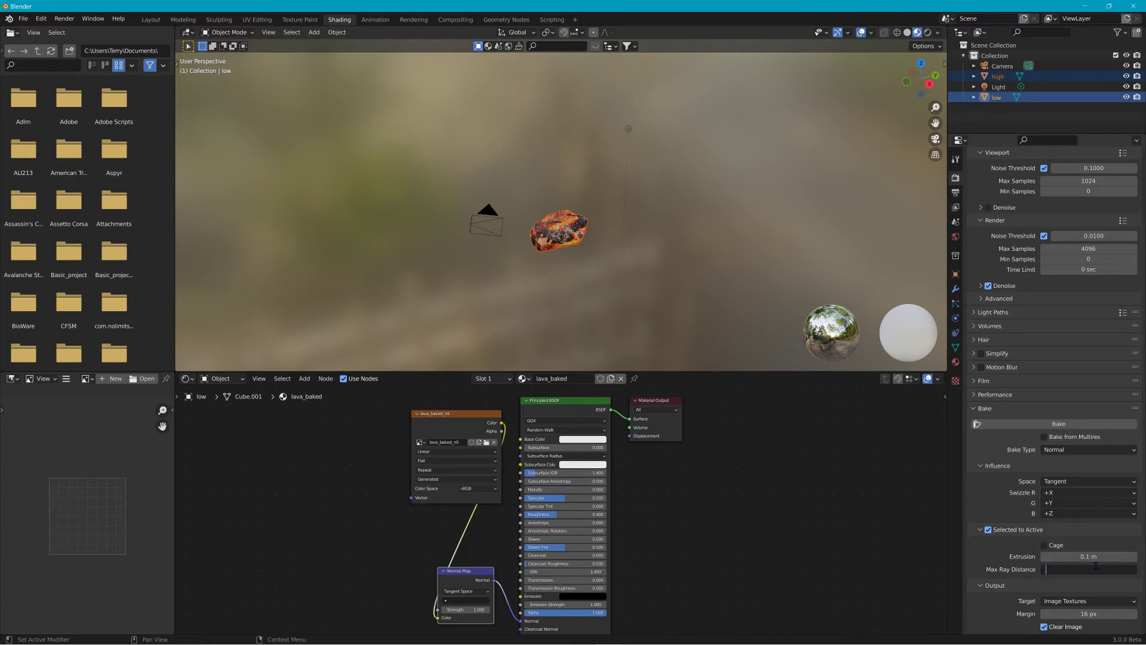
{"action": "type", "text": "0.5"}
{"action": "key", "text": "Return"}
{"action": "scroll", "coordinate": [1010, 567], "scroll_direction": "down", "scroll_amount": 2}
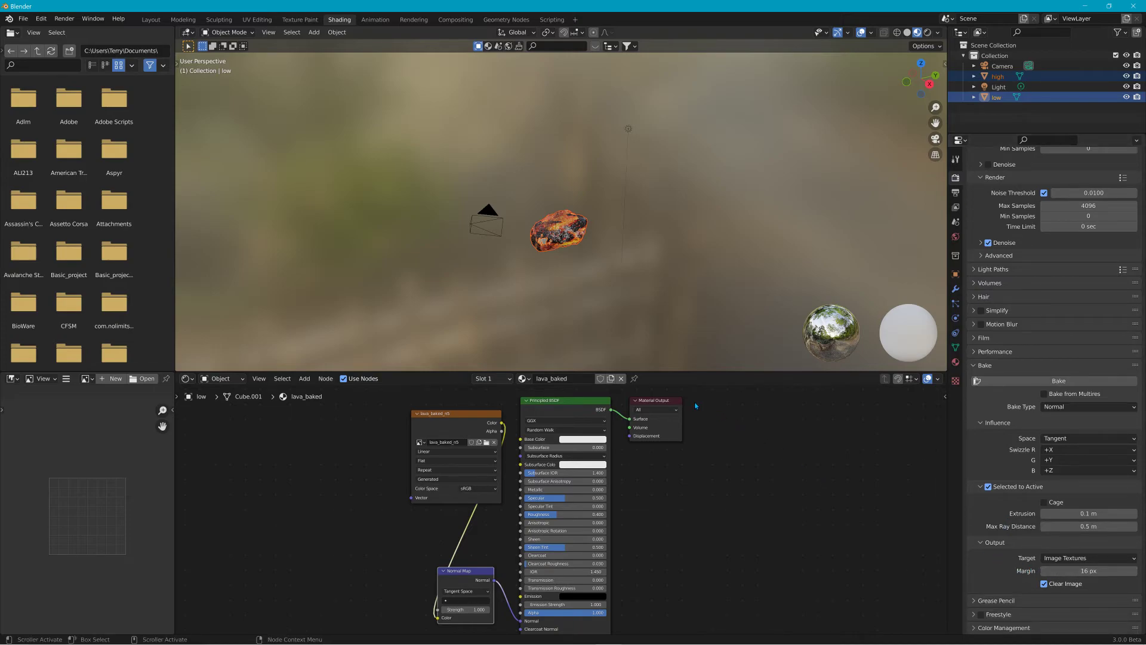
Step: Select the image texture node lava_baked_n5 and bake the normal map into it
{"action": "left_click", "coordinate": [482, 416]}
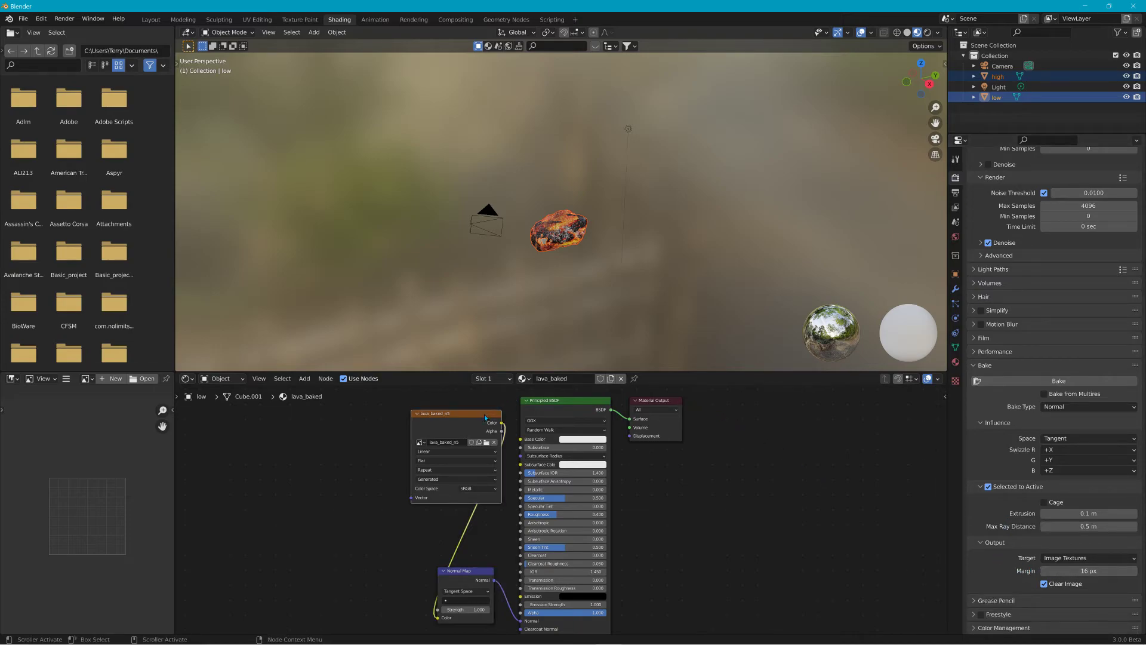
{"action": "left_click", "coordinate": [1076, 382]}
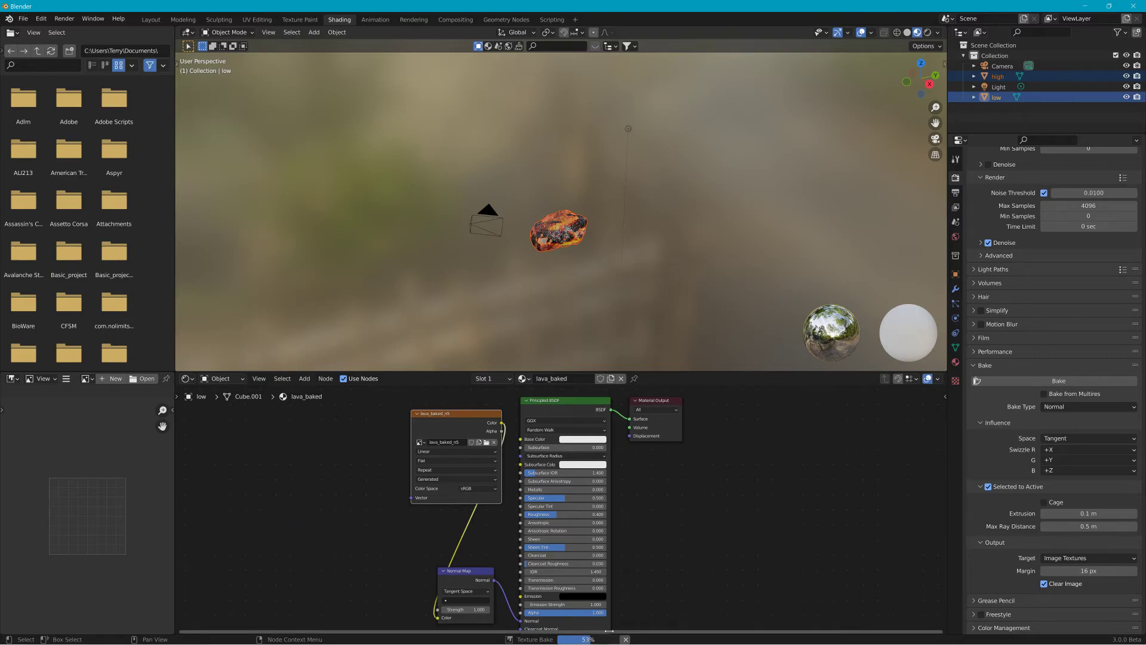
{"action": "left_click", "coordinate": [626, 639]}
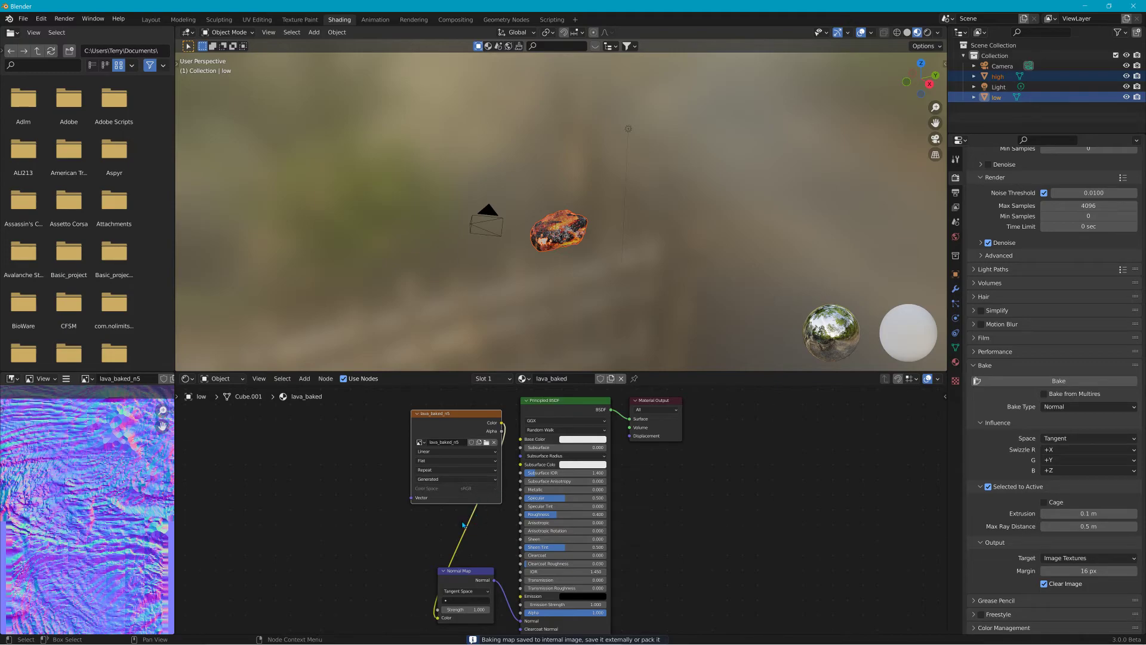
Step: Create a new 2048 × 2048 px image in the texture node, name it lava_baked_5n and set its color space to Linear
{"action": "left_click", "coordinate": [443, 442]}
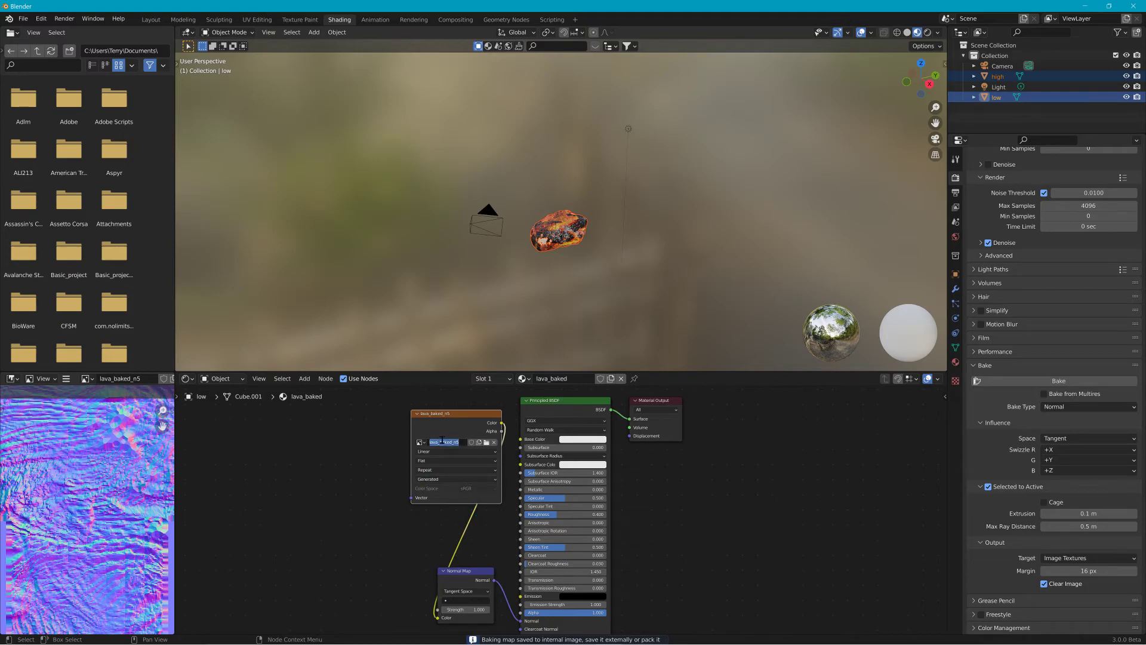
{"action": "left_click", "coordinate": [478, 441]}
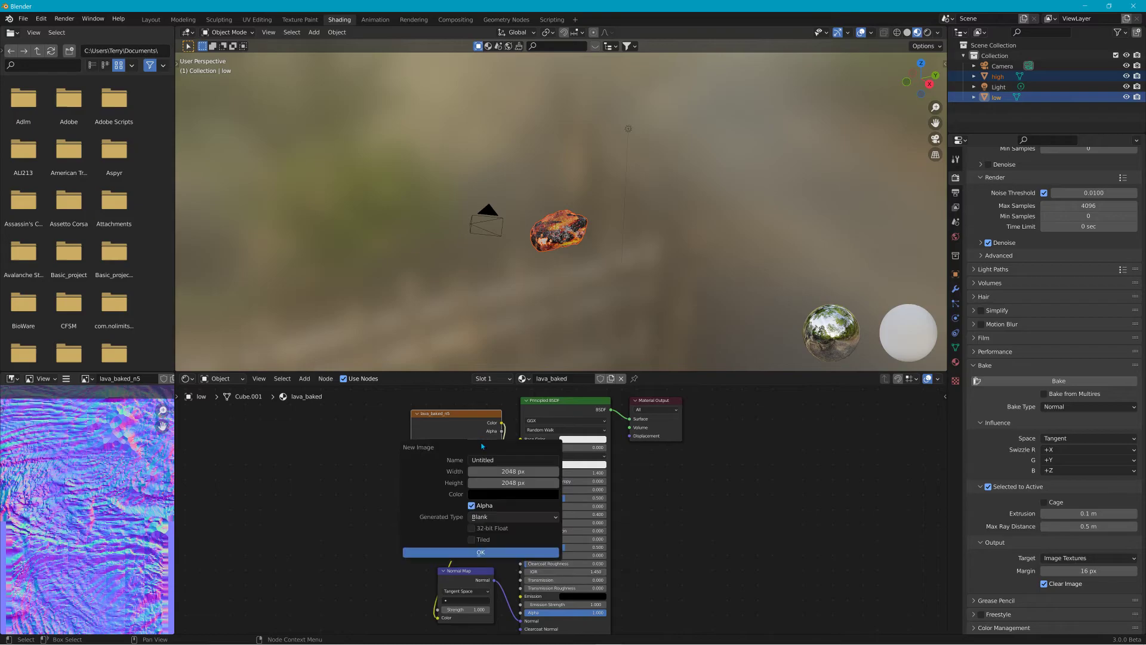
{"action": "left_click", "coordinate": [476, 553]}
{"action": "left_click", "coordinate": [457, 443]}
{"action": "type", "text": "la"}
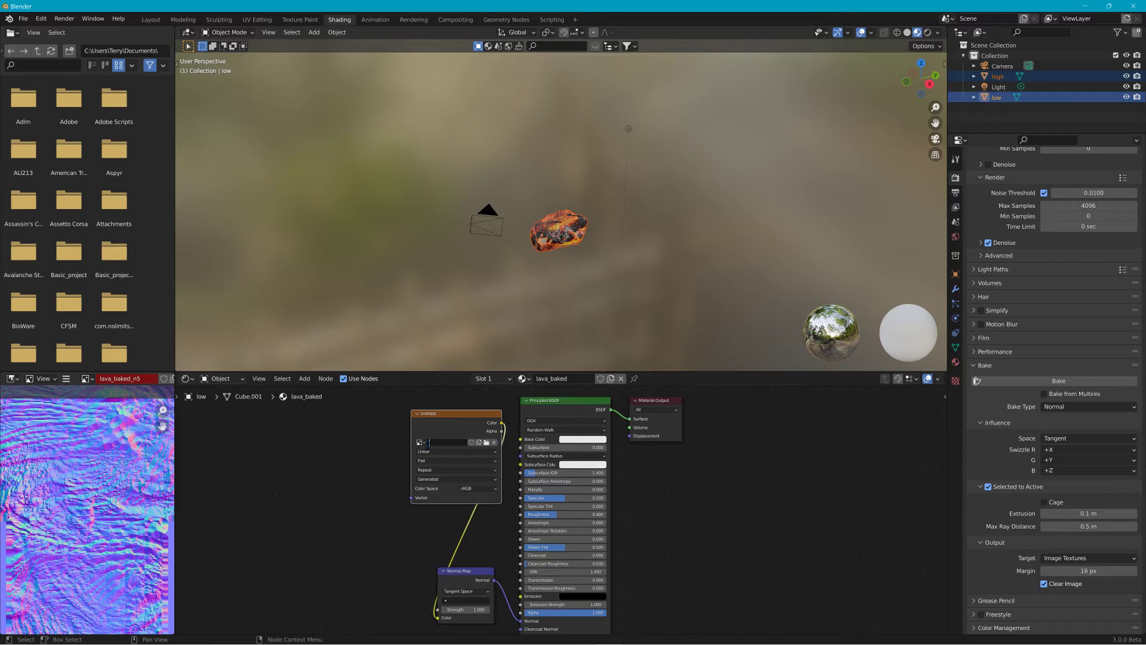
{"action": "type", "text": "va_baked_"}
{"action": "type", "text": "5n"}
{"action": "key", "text": "Return"}
{"action": "left_click", "coordinate": [478, 489]}
{"action": "left_click", "coordinate": [469, 505]}
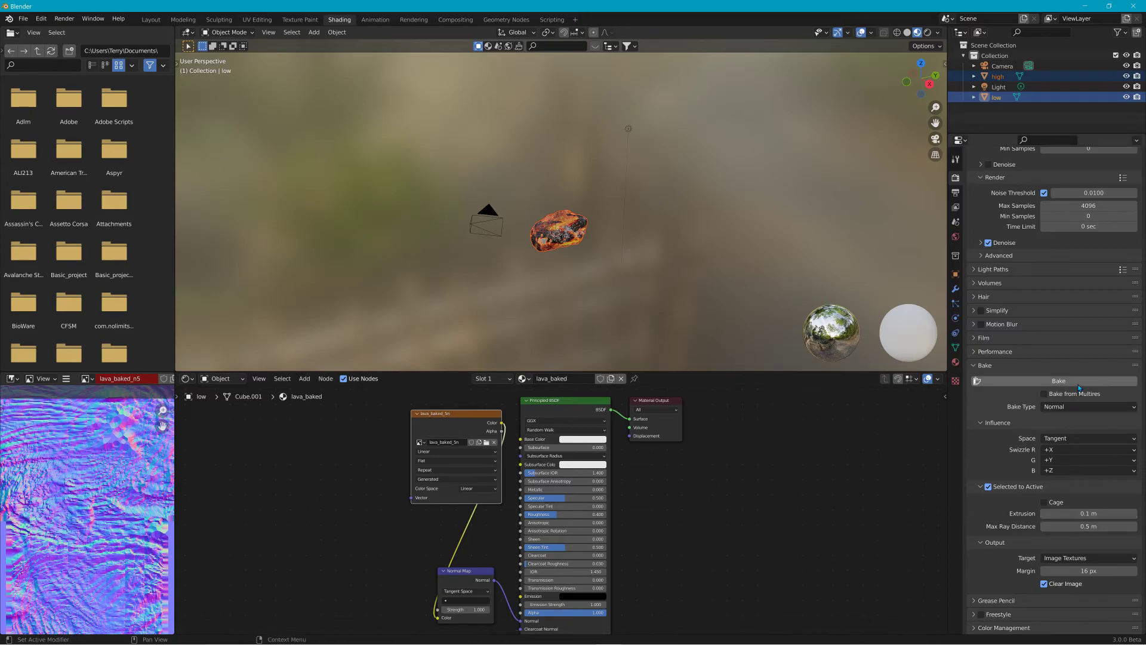
Step: Bake the high-poly rock's normals into the lava_baked_5n image
{"action": "left_click", "coordinate": [1042, 383]}
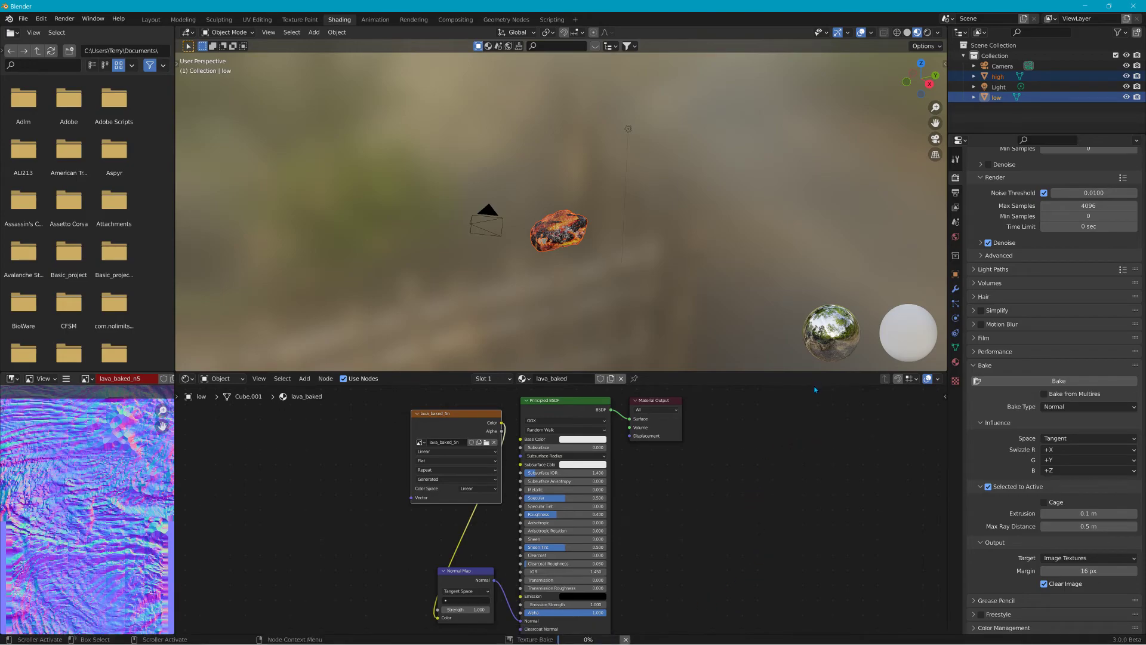
{"action": "scroll", "coordinate": [117, 501], "scroll_direction": "down", "scroll_amount": 4}
{"action": "scroll", "coordinate": [117, 500], "scroll_direction": "up", "scroll_amount": 2}
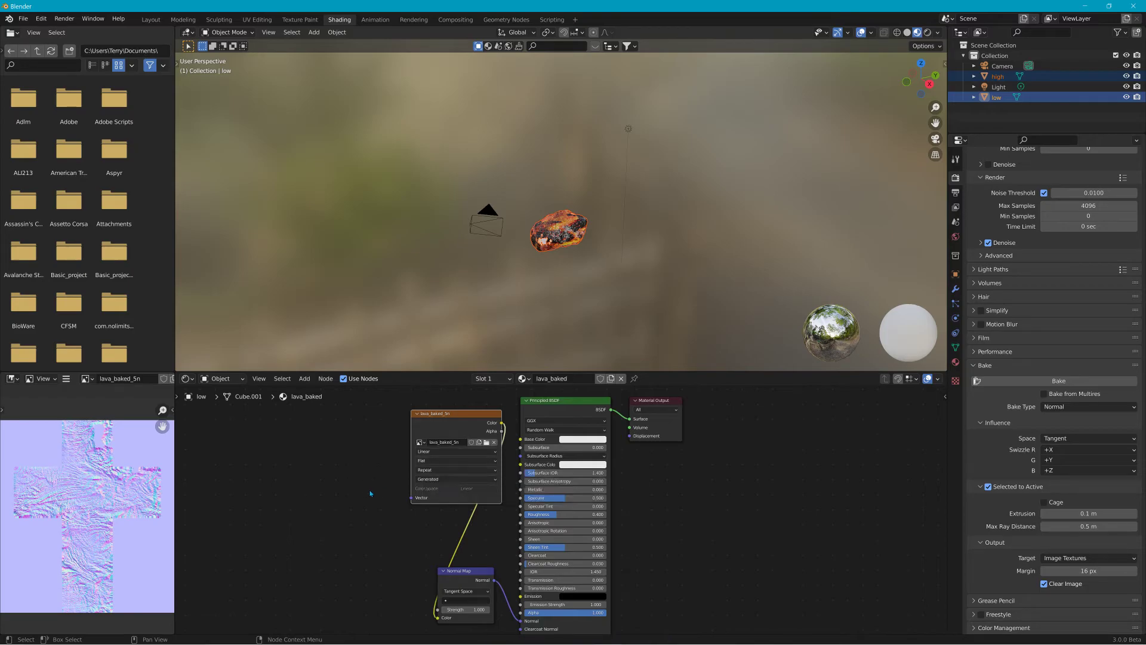
{"action": "left_click", "coordinate": [67, 378]}
Step: Switch to File Explorer and copy the lava folder from the 0.24 folder's mods\Unpacked directory to the desktop
{"action": "left_click", "coordinate": [1084, 6]}
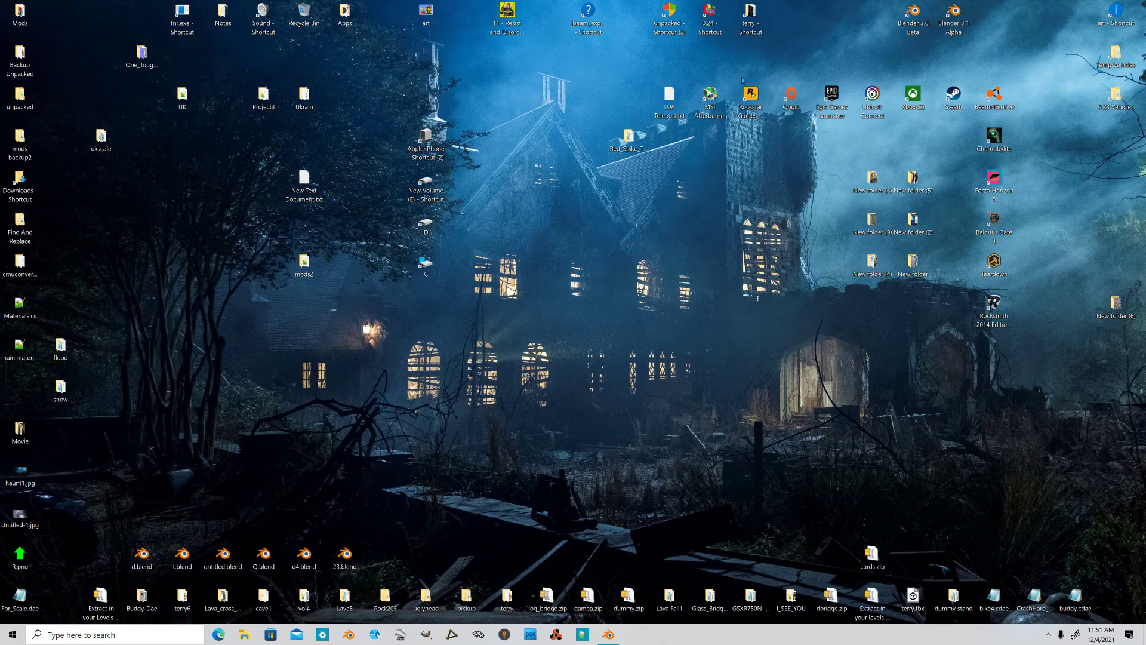
{"action": "double_click", "coordinate": [709, 16]}
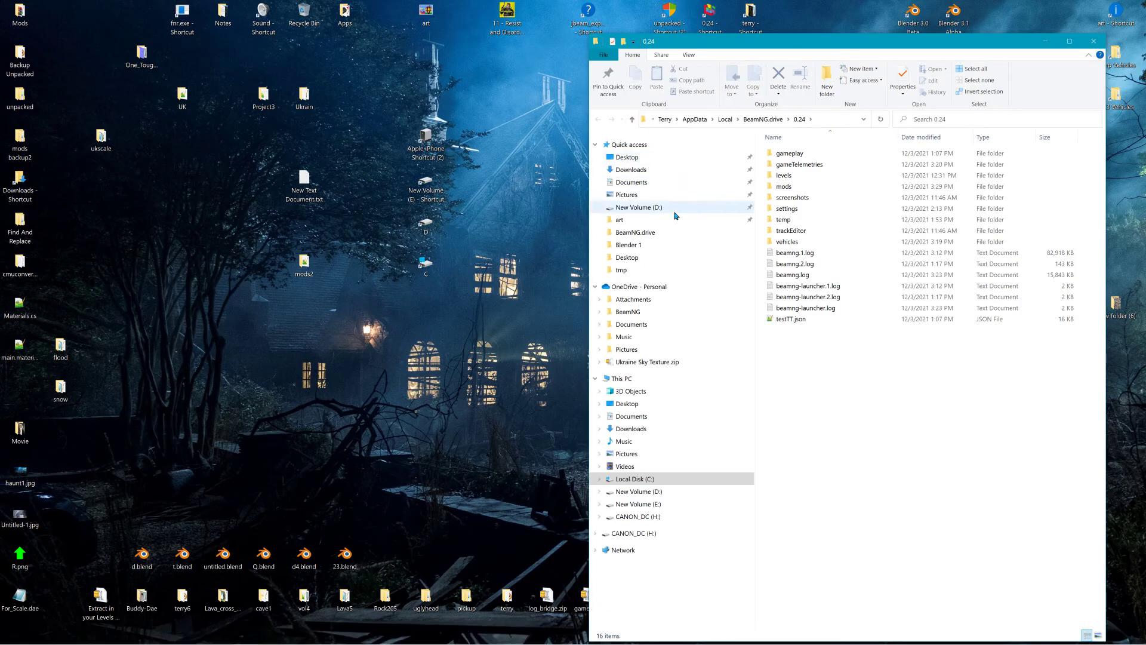
{"action": "double_click", "coordinate": [801, 187]}
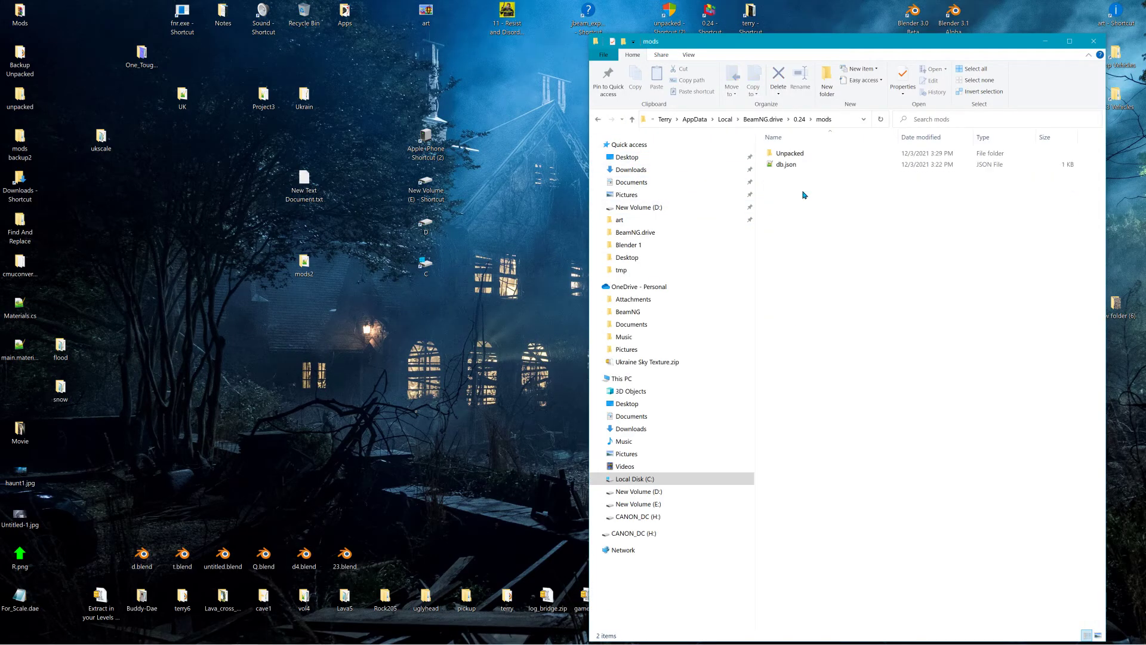
{"action": "double_click", "coordinate": [797, 153]}
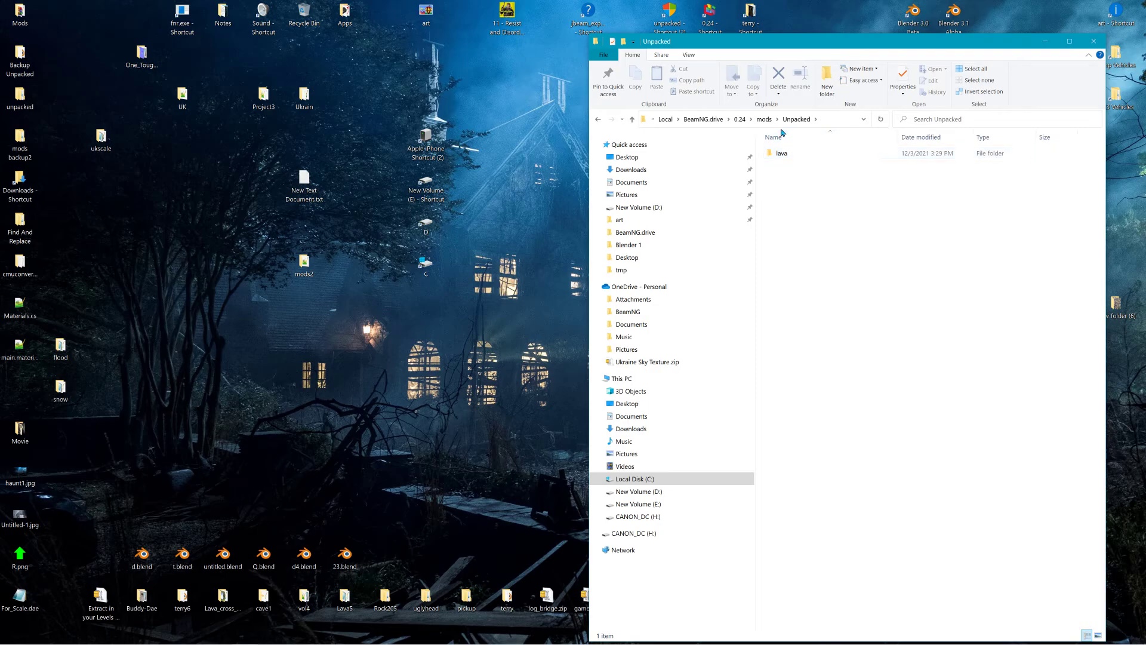
{"action": "right_click_drag", "start_coordinate": [781, 154], "coordinate": [517, 298]}
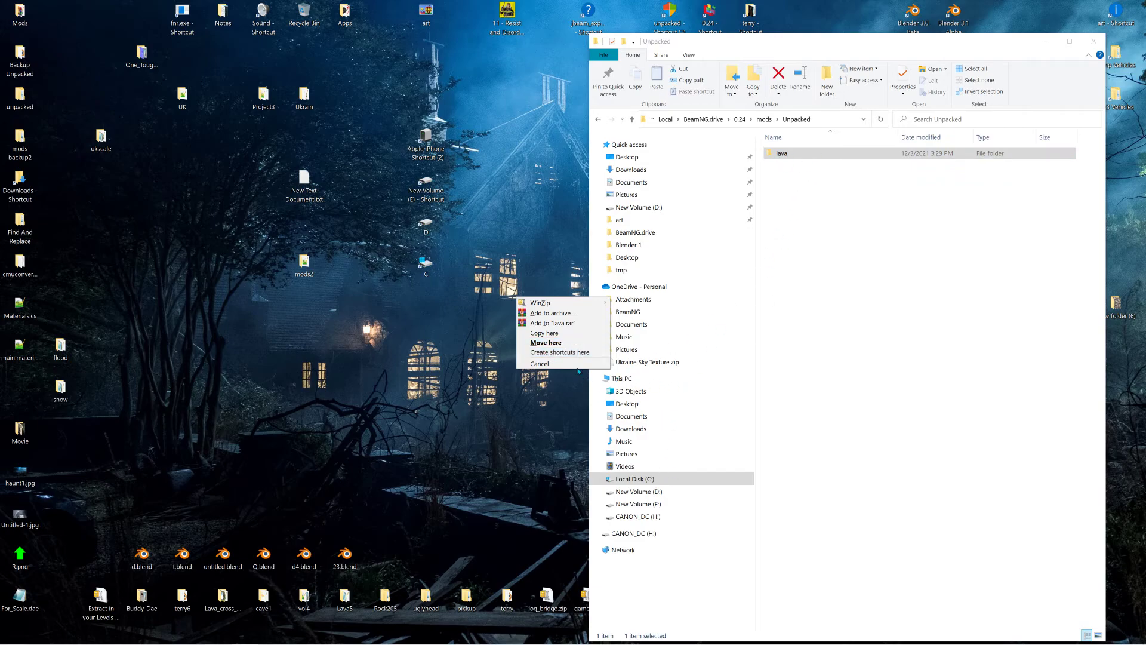
{"action": "left_click", "coordinate": [546, 335]}
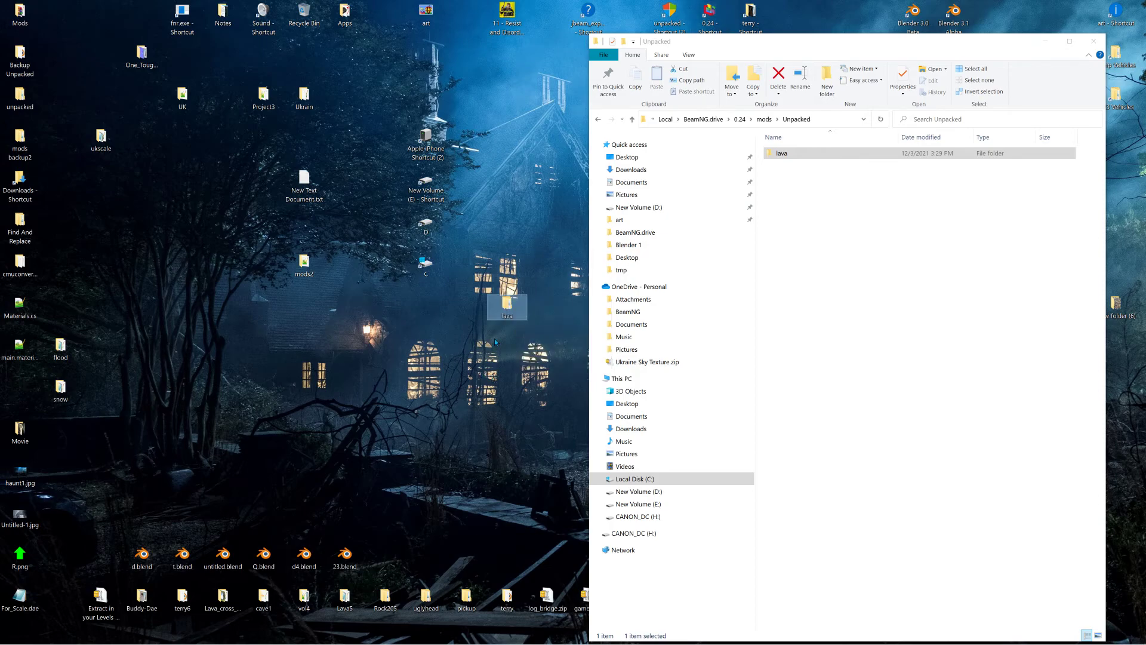
Step: Rename the copied lava folder on the desktop as lava2
{"action": "right_click", "coordinate": [506, 316]}
{"action": "left_click", "coordinate": [549, 552]}
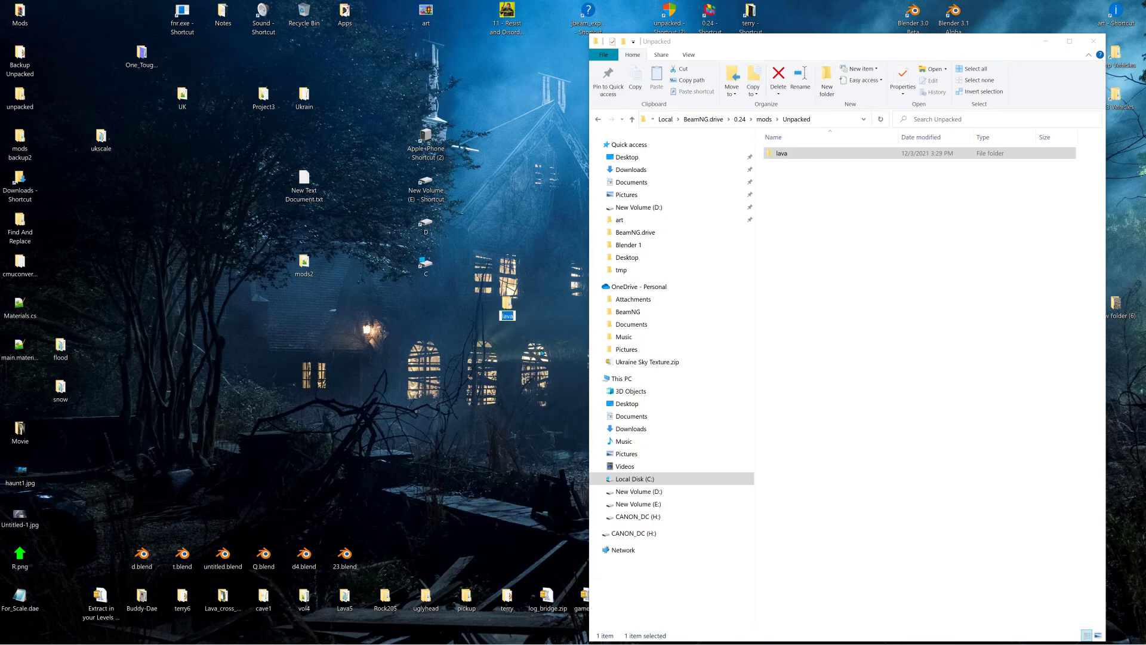
{"action": "type", "text": "lava2"}
{"action": "key", "text": "Return"}
Step: Open info.json from the lava2 mod_info folder in Notepad++ and set its "name" value to lava2
{"action": "key", "text": "Return"}
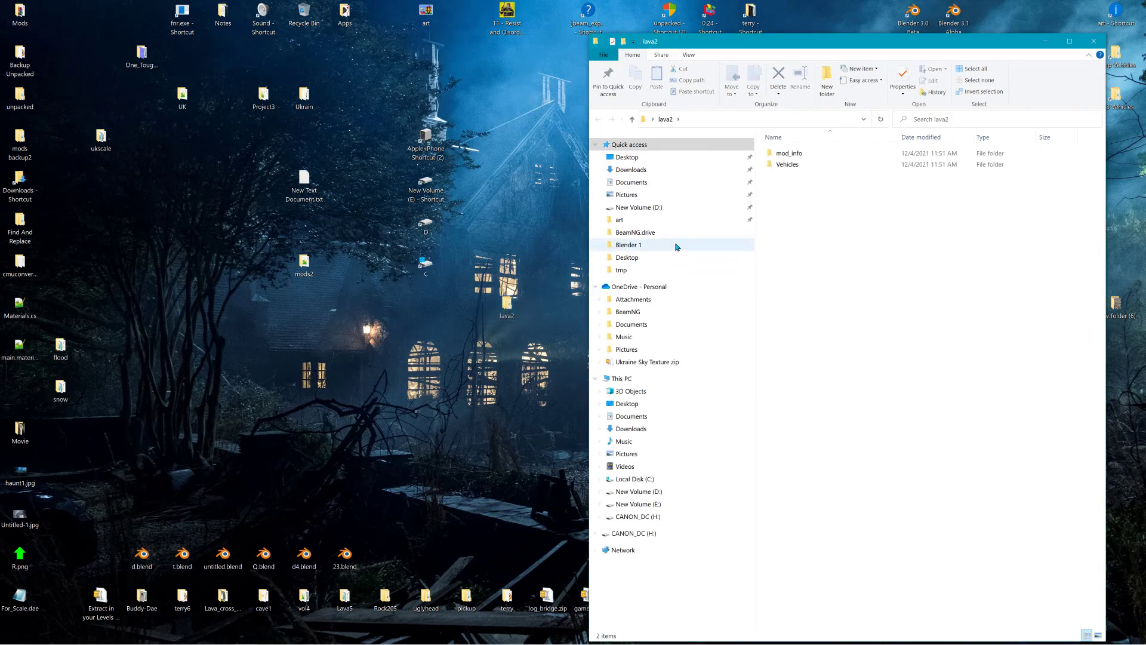
{"action": "double_click", "coordinate": [791, 155]}
{"action": "left_click", "coordinate": [857, 179]}
{"action": "double_click", "coordinate": [857, 179]}
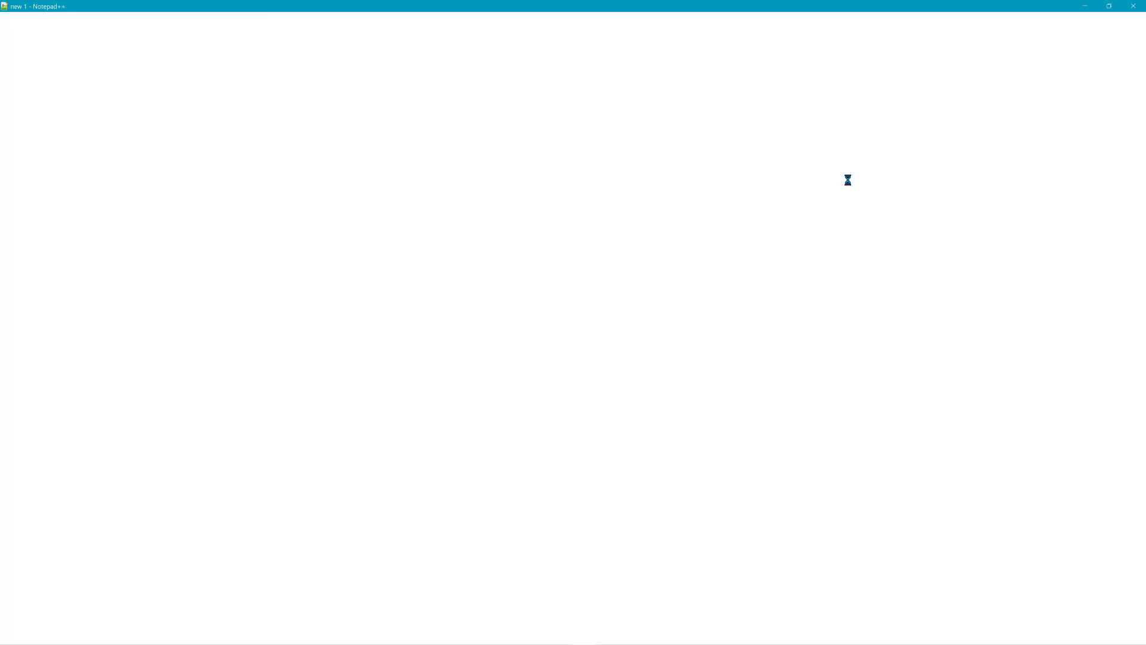
{"action": "left_click", "coordinate": [146, 63]}
{"action": "type", "text": "2\","}
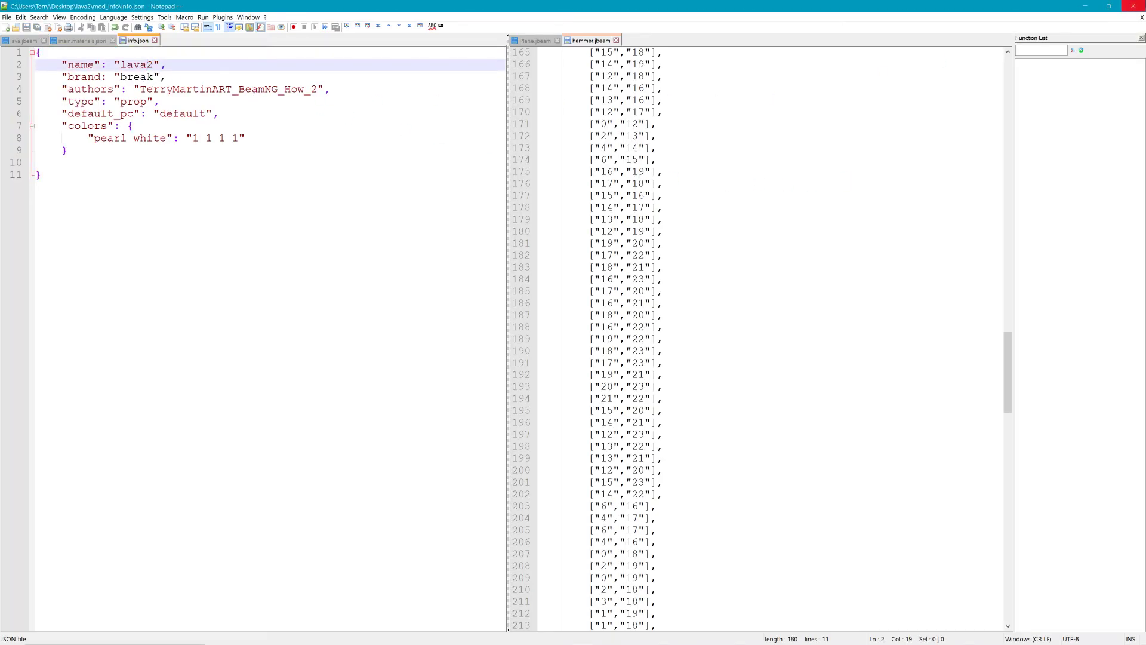
{"action": "left_click", "coordinate": [1133, 6]}
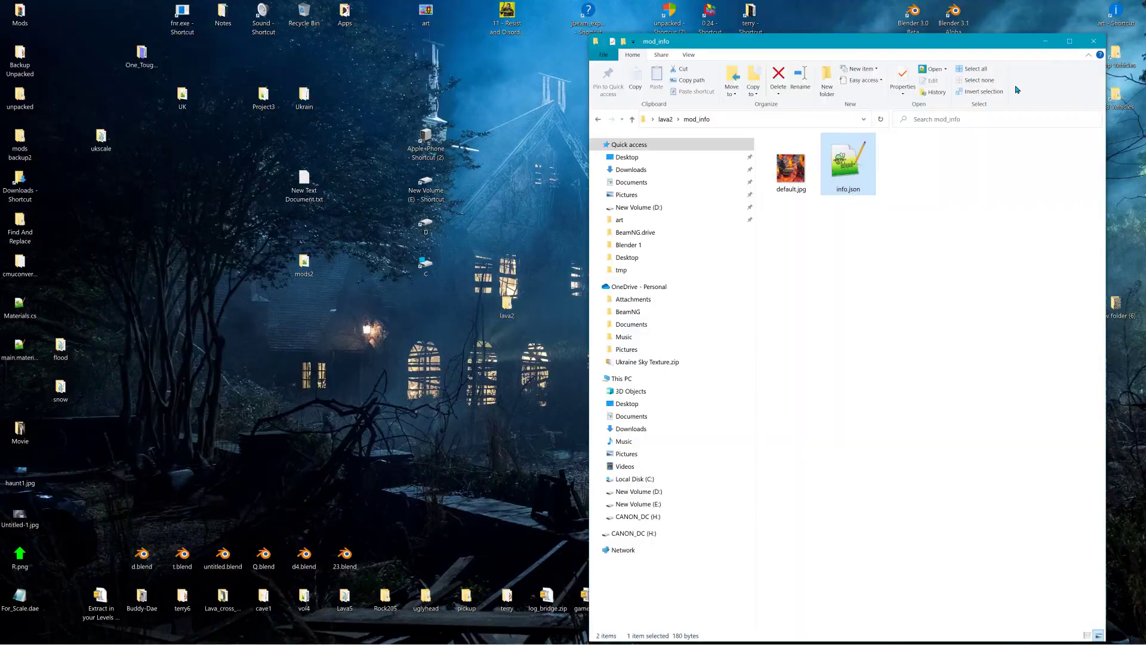
Step: Rename the lava folder inside the mod's Vehicles folder as lava2
{"action": "left_click", "coordinate": [665, 119]}
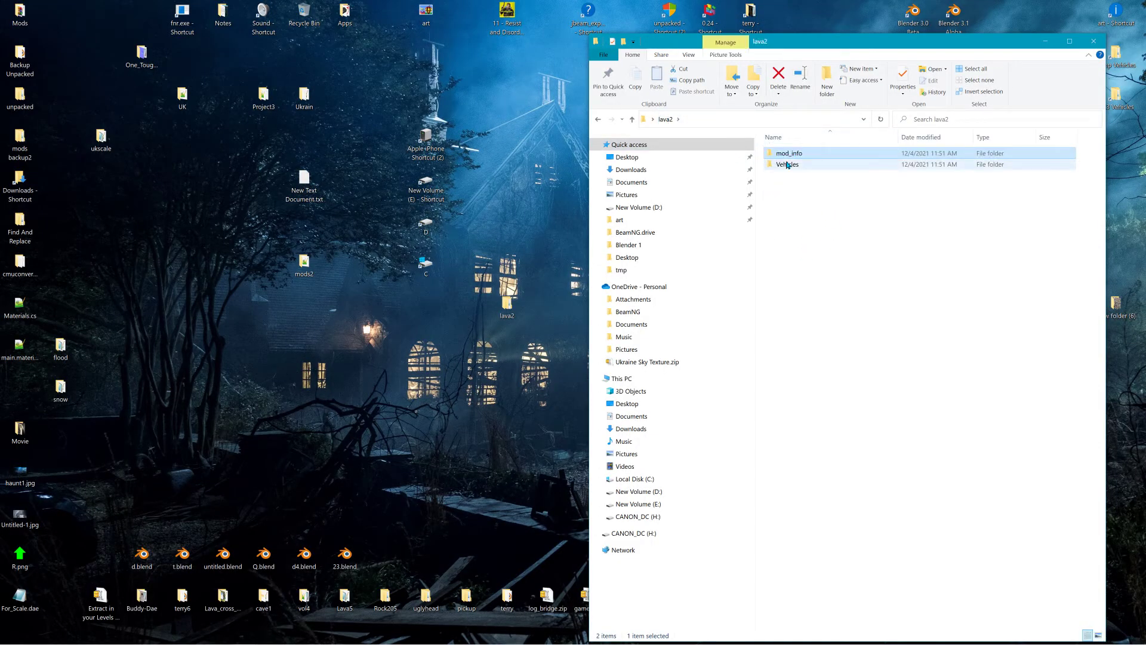
{"action": "double_click", "coordinate": [785, 162]}
{"action": "right_click", "coordinate": [786, 152]}
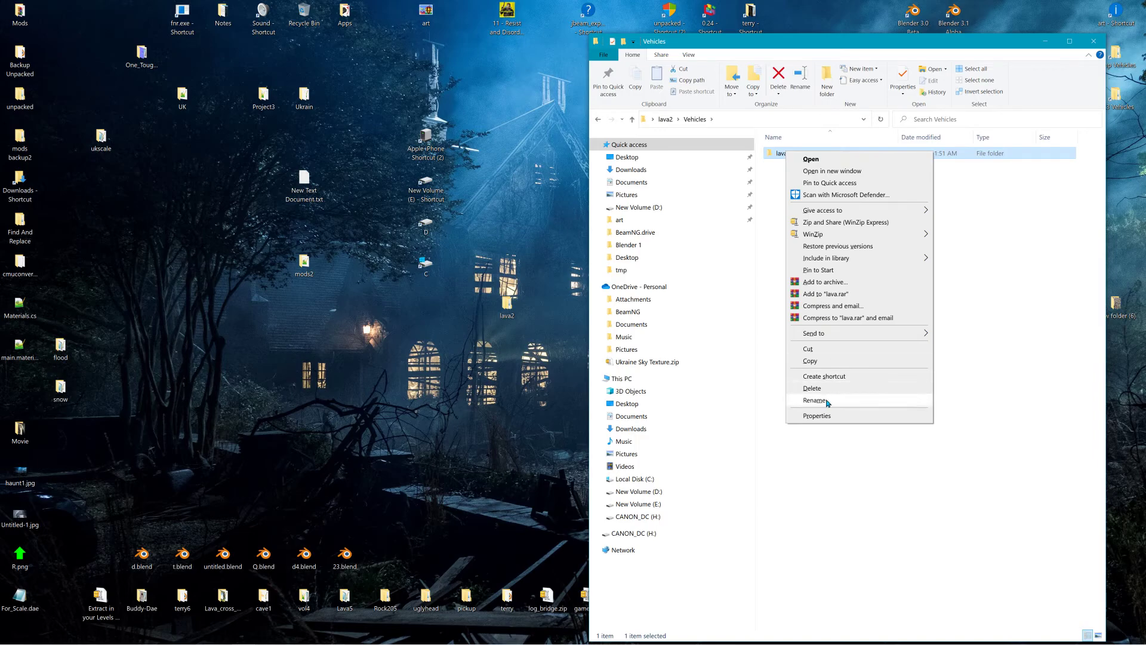
{"action": "left_click", "coordinate": [816, 400]}
{"action": "left_click", "coordinate": [791, 155]}
{"action": "left_click", "coordinate": [797, 192]}
{"action": "double_click", "coordinate": [793, 156]}
{"action": "left_click", "coordinate": [693, 119]}
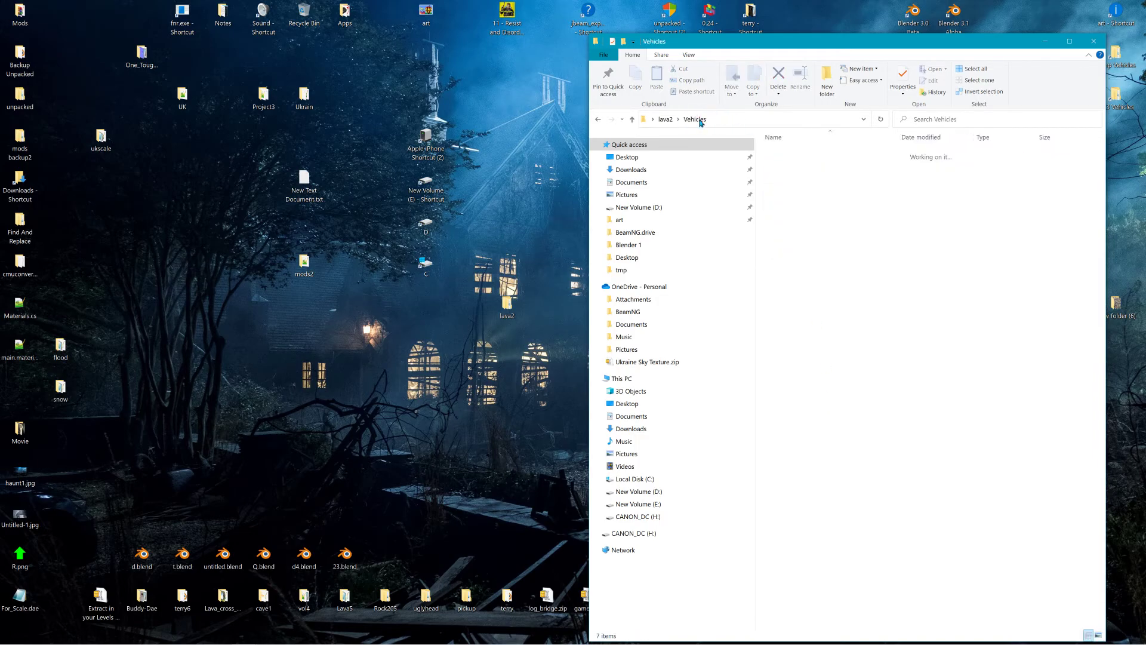
{"action": "right_click", "coordinate": [785, 153]}
{"action": "left_click", "coordinate": [820, 446]}
{"action": "left_click", "coordinate": [796, 154]}
{"action": "type", "text": "2"}
{"action": "left_click", "coordinate": [808, 243]}
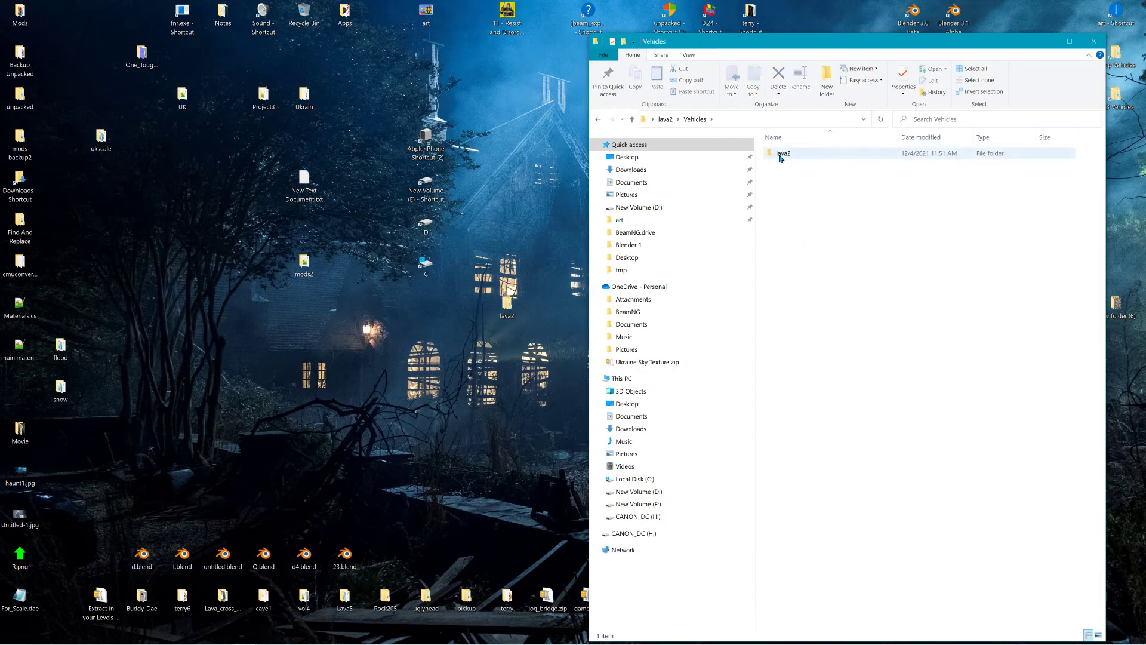
Step: Delete lava5_emit_r.dds and lava.dae from the Vehicles\lava2 folder
{"action": "double_click", "coordinate": [779, 154]}
{"action": "left_click_drag", "start_coordinate": [963, 46], "coordinate": [740, 63]}
{"action": "left_click", "coordinate": [870, 171]}
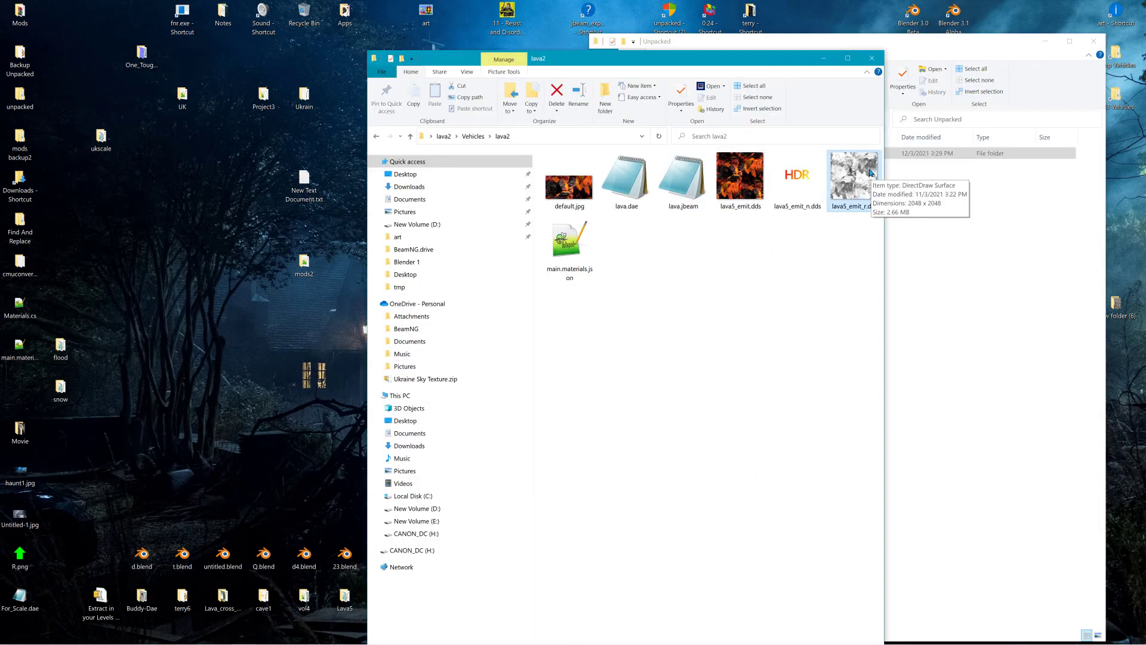
{"action": "key", "text": "Delete"}
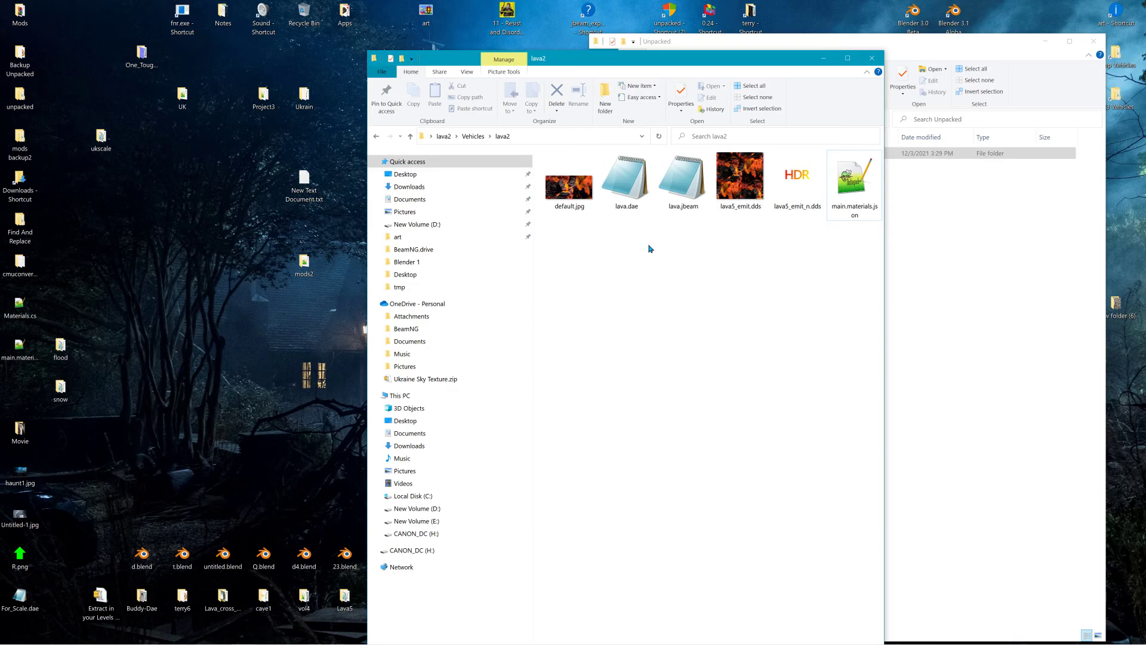
{"action": "left_click", "coordinate": [645, 188]}
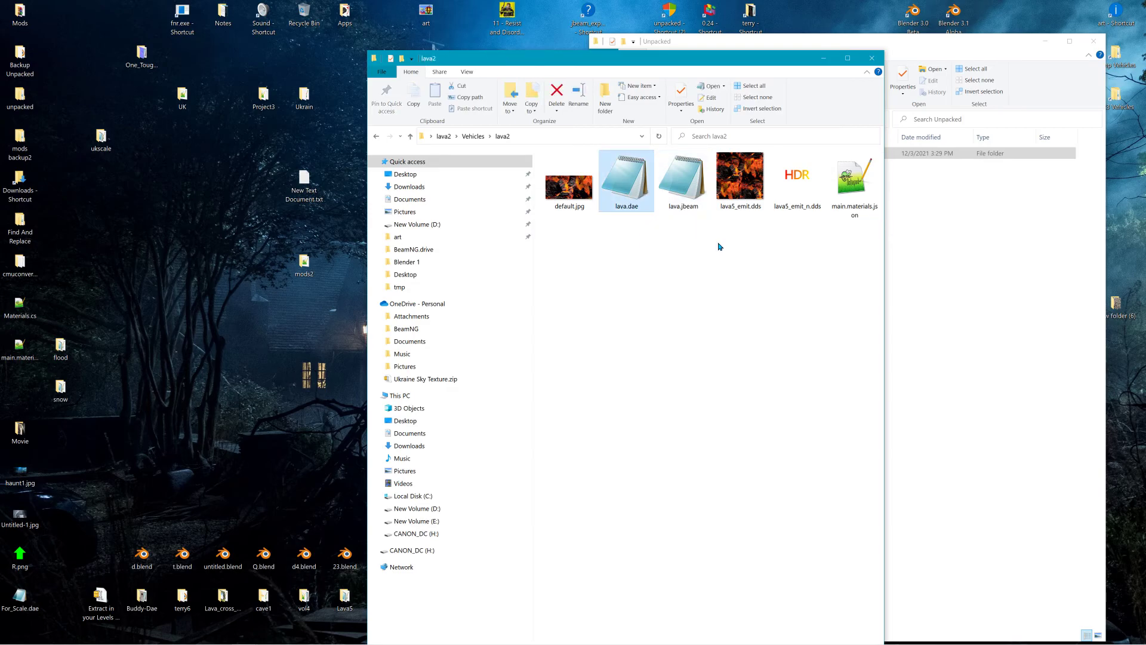
{"action": "key", "text": "Delete"}
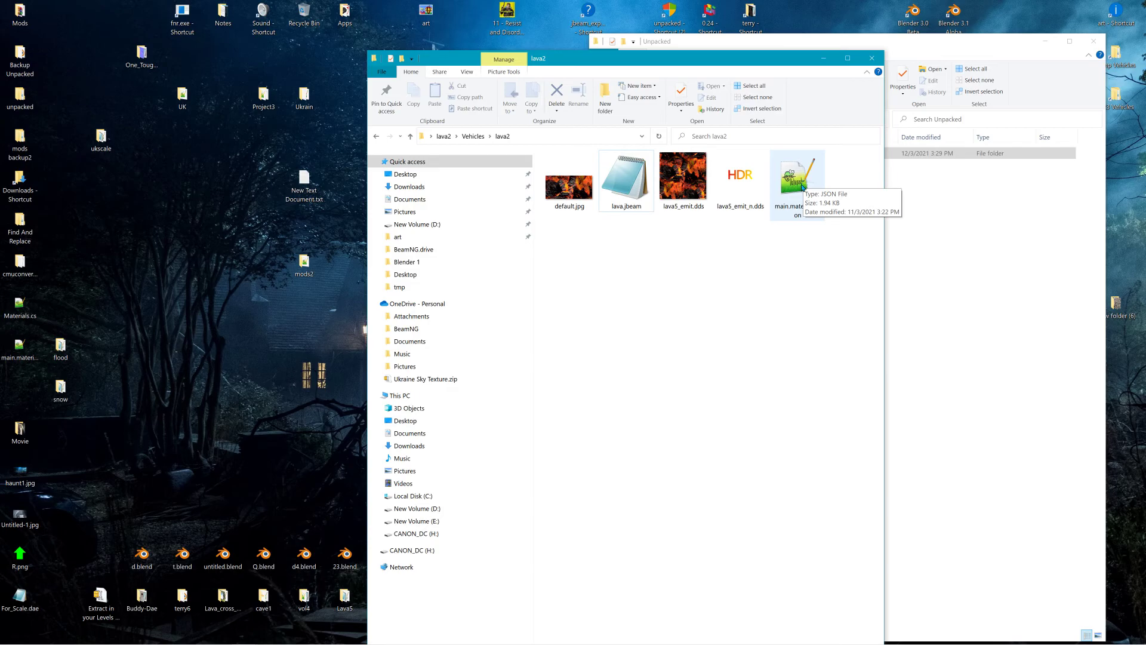
Step: Switch to Blender, expand the low object's hierarchy to check its mesh and material names, and return to File Explorer
{"action": "key", "text": "alt+Tab"}
{"action": "key", "text": "alt+Tab"}
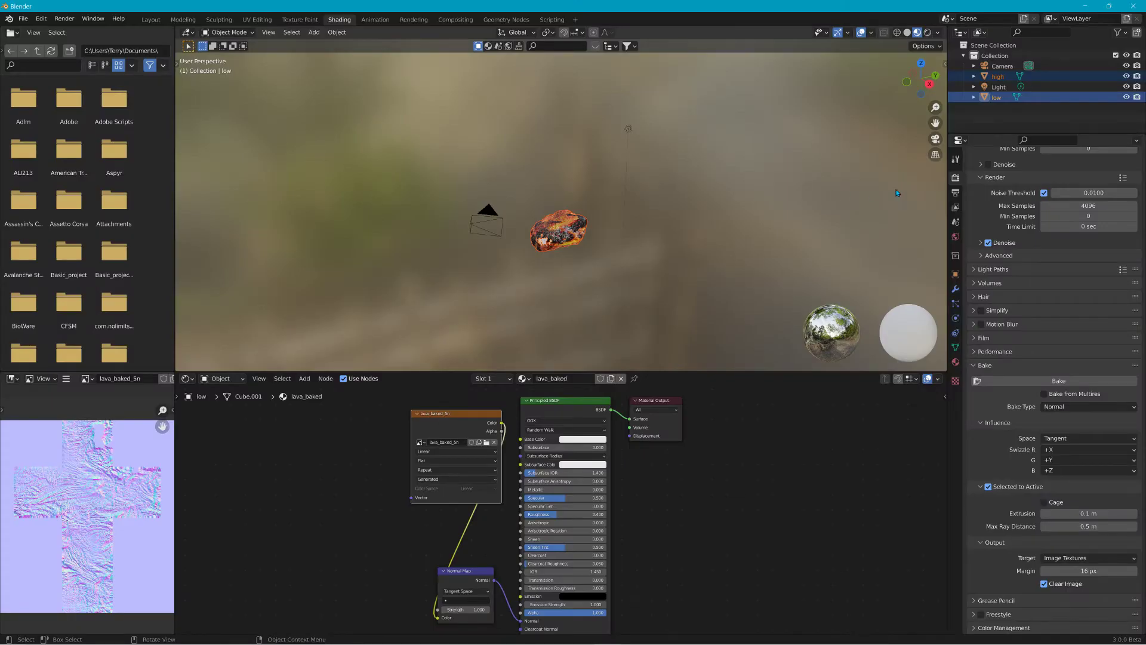
{"action": "left_click", "coordinate": [974, 98]}
{"action": "left_click", "coordinate": [983, 109]}
{"action": "left_click", "coordinate": [983, 109]}
{"action": "key", "text": "alt+Tab"}
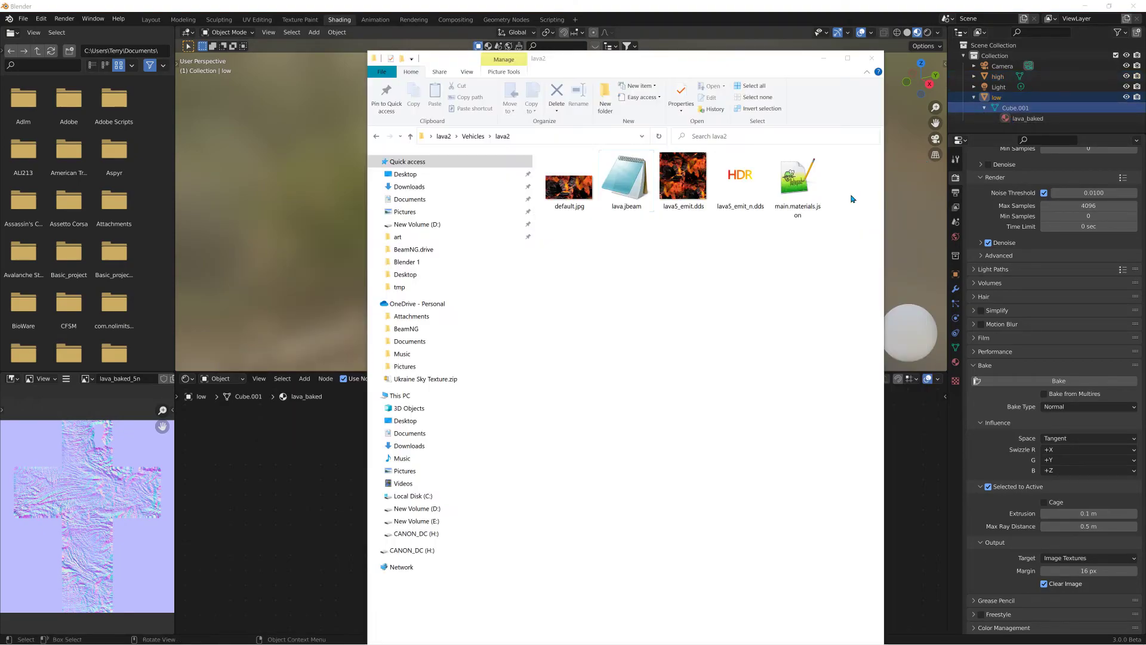
Step: Open main.materials.json from the Vehicles\lava2 folder and change the top-level material key to lava_baked
{"action": "double_click", "coordinate": [798, 179]}
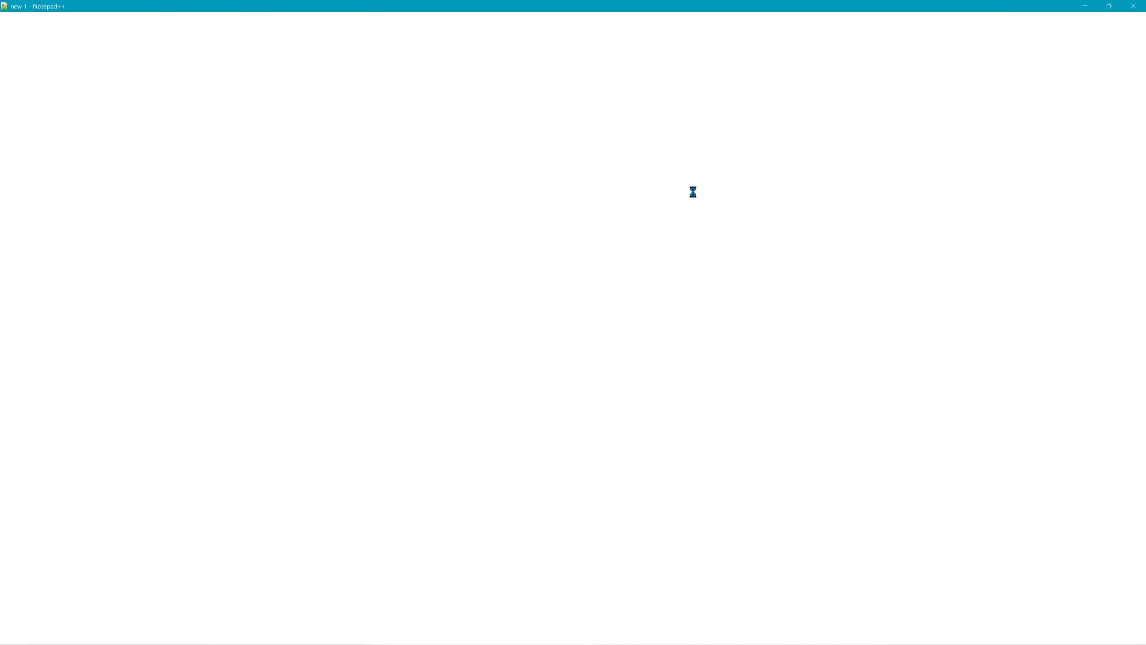
{"action": "left_click", "coordinate": [89, 65]}
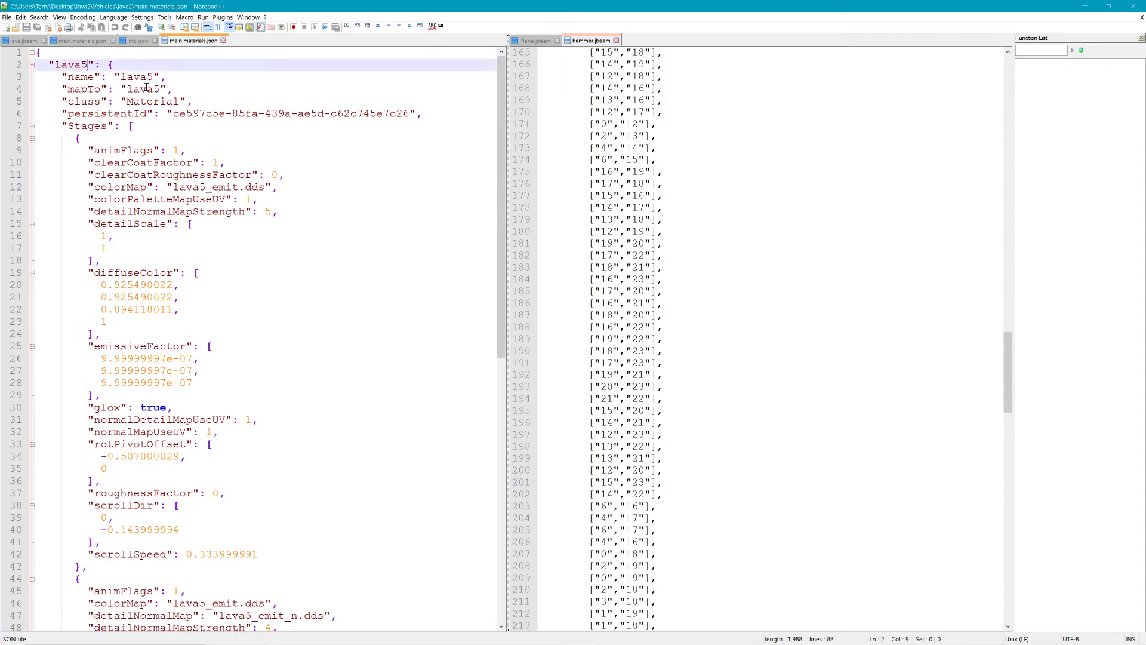
{"action": "key", "text": "BackSpace"}
{"action": "type", "text": "_baked"}
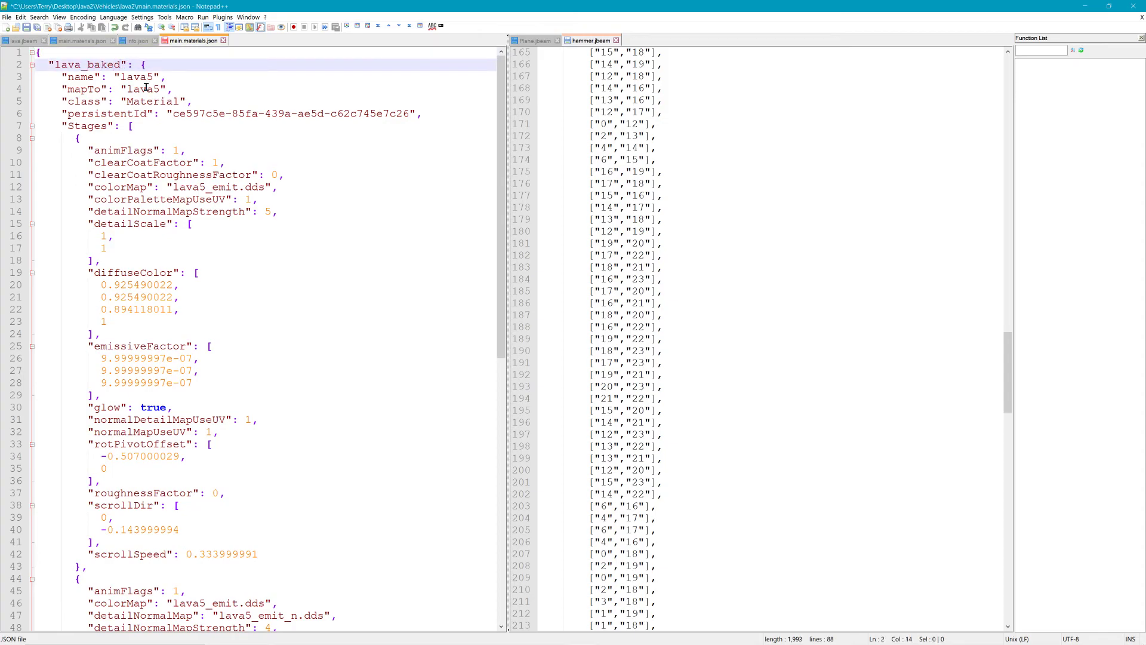
Step: Set the material's "name" and "mapTo" values to lava_baked in main.materials.json
{"action": "key", "text": "Down"}
{"action": "key", "text": "BackSpace"}
{"action": "key", "text": "BackSpace"}
{"action": "key", "text": "BackSpace"}
{"action": "type", "text": "va"}
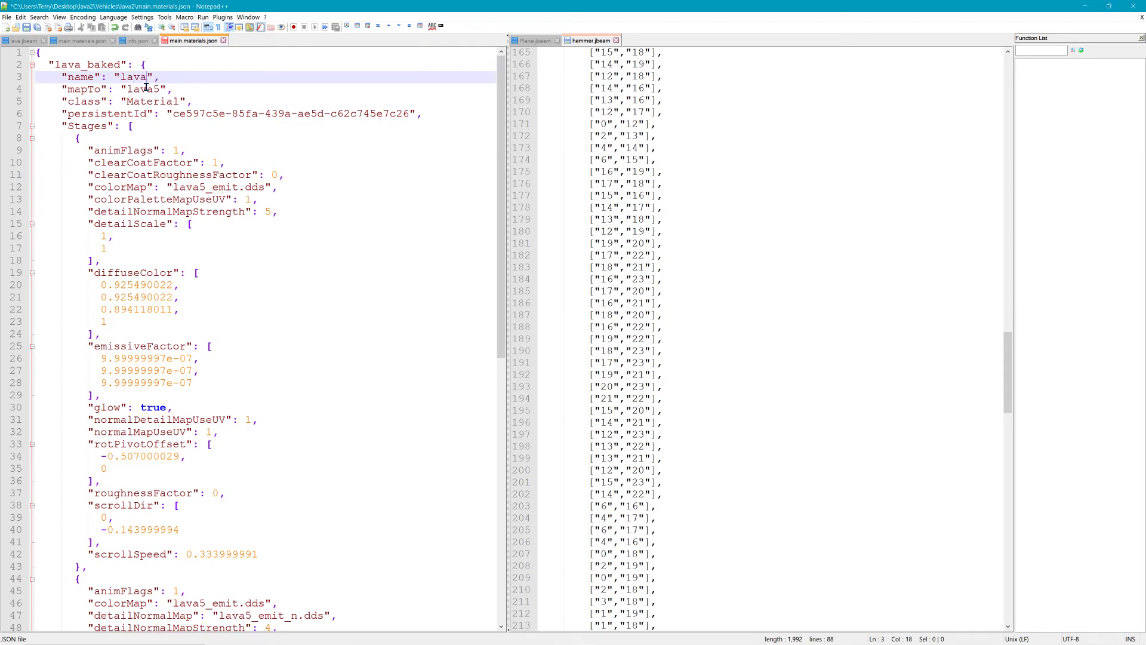
{"action": "type", "text": "_baked"}
{"action": "key", "text": "Down"}
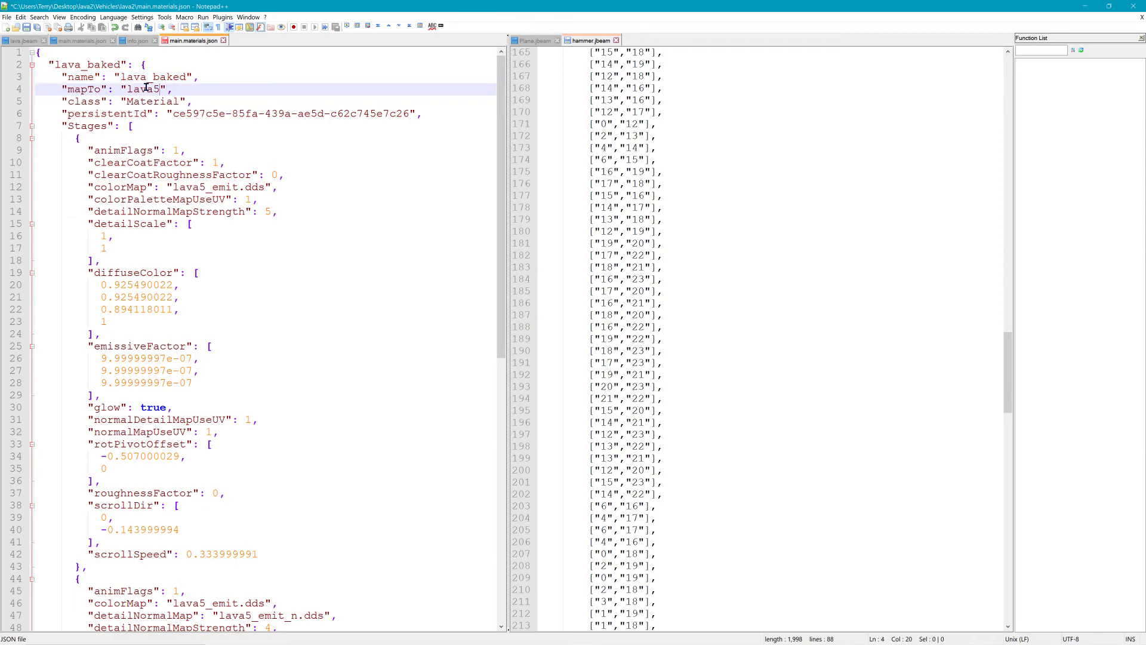
{"action": "key", "text": "BackSpace"}
{"action": "key", "text": "BackSpace"}
{"action": "type", "text": "a_baked"}
Step: Switch to Blender and save the baked normal image as lava_baked_5n.png in Desktop\lava2\Vehicles\lava2 with 0% compression
{"action": "key", "text": "alt+Tab"}
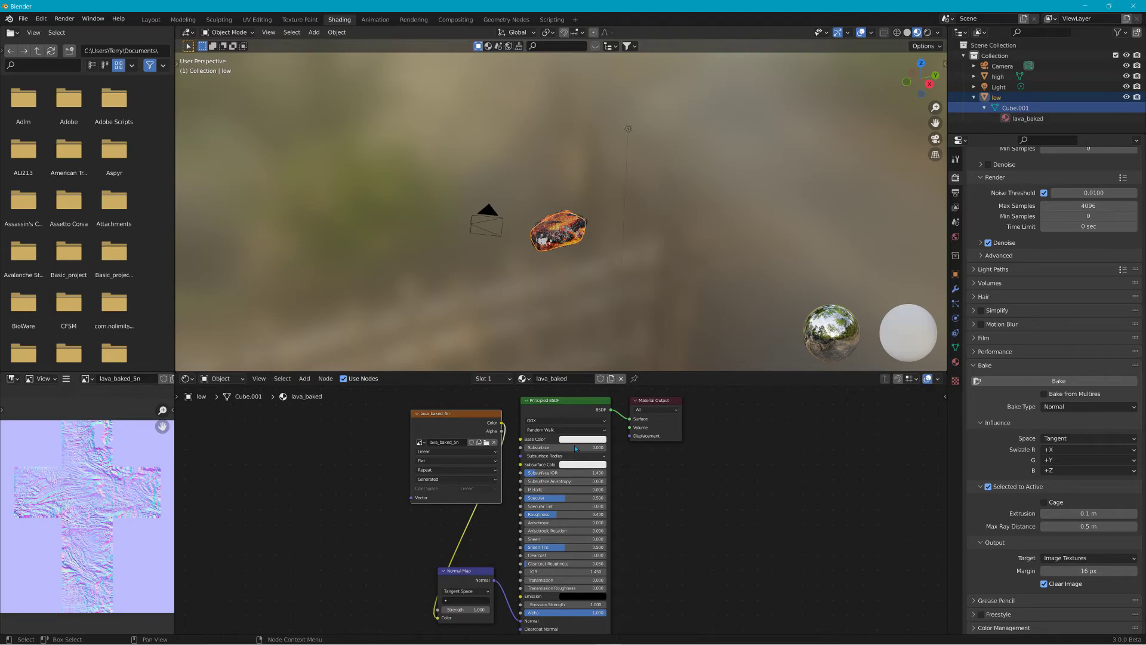
{"action": "left_click", "coordinate": [67, 378]}
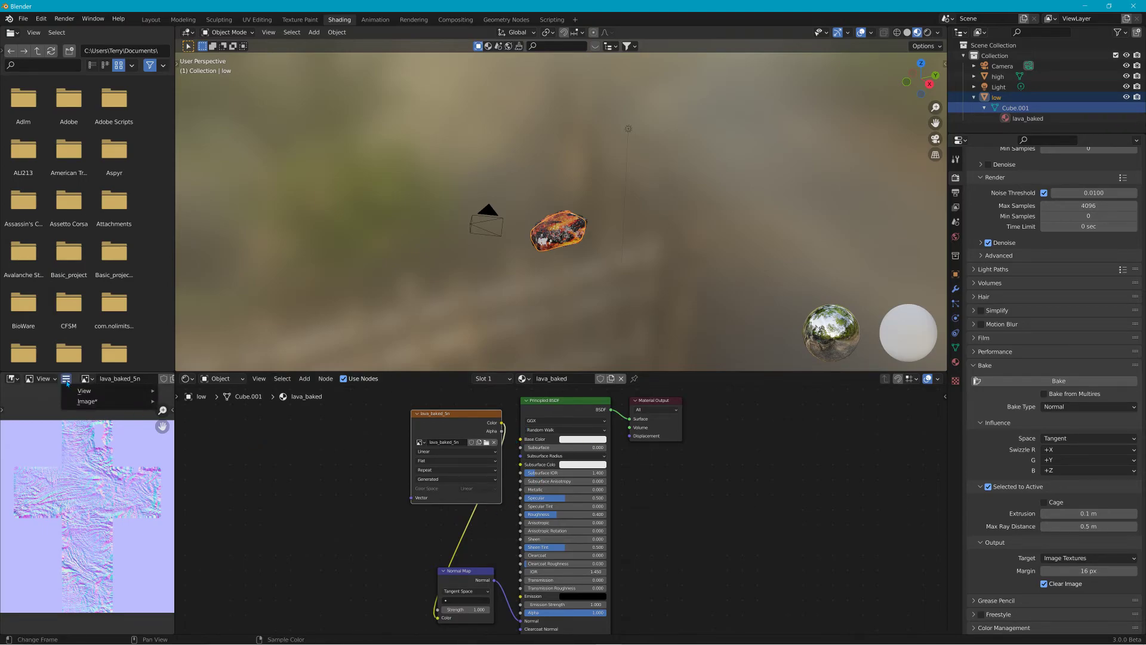
{"action": "mouse_move", "coordinate": [101, 402]}
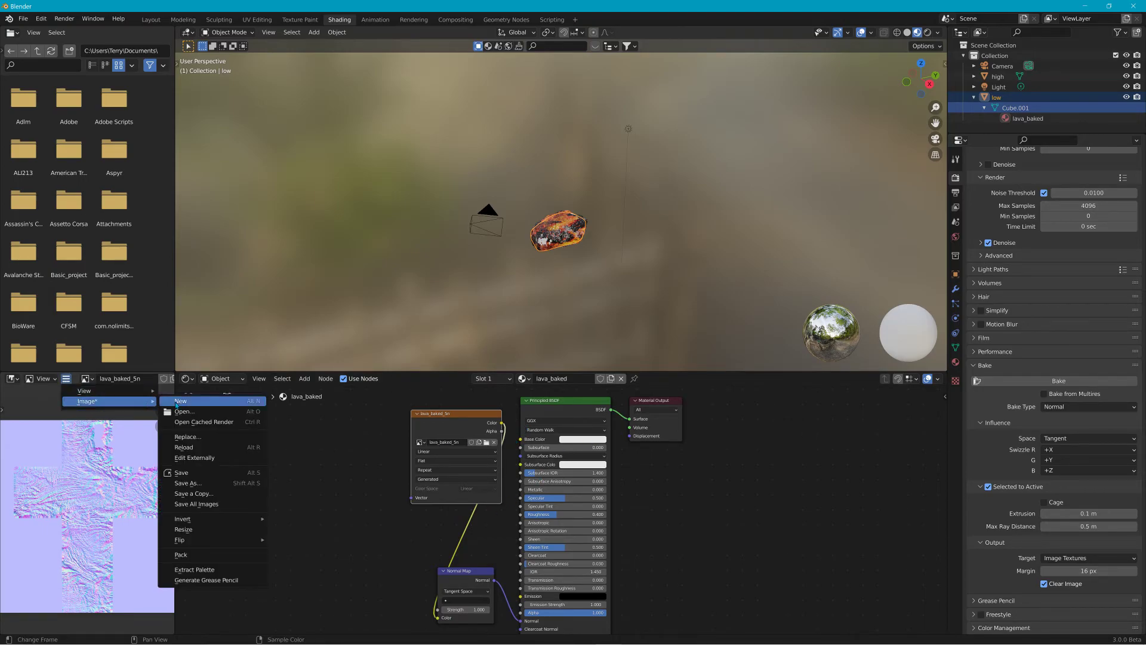
{"action": "left_click", "coordinate": [210, 484]}
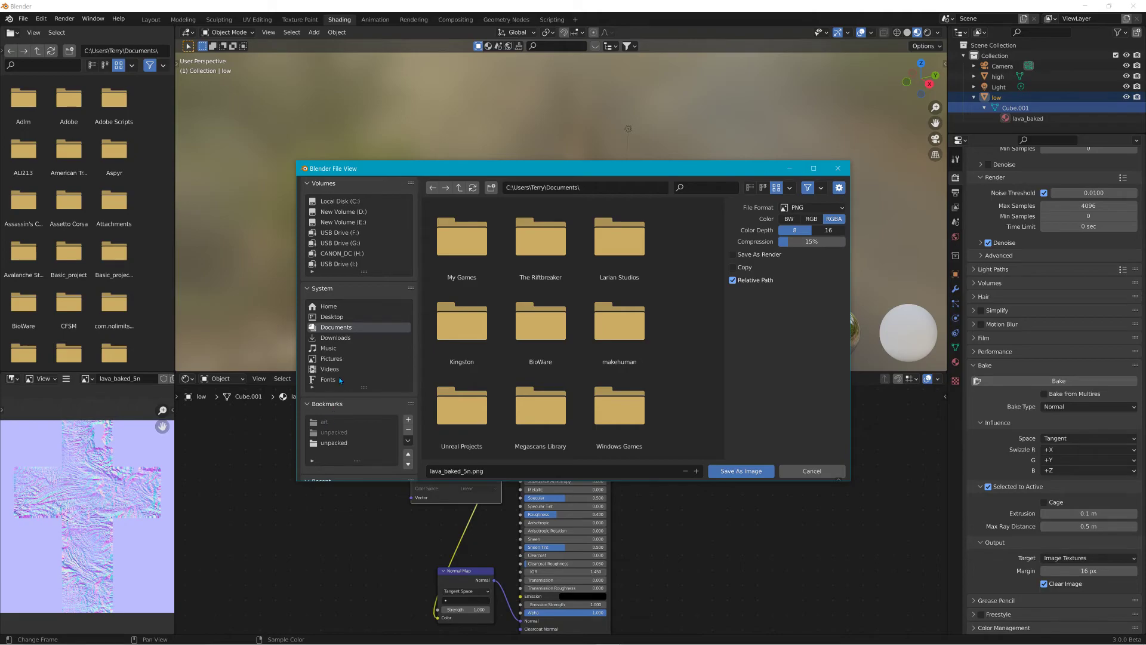
{"action": "left_click", "coordinate": [332, 316]}
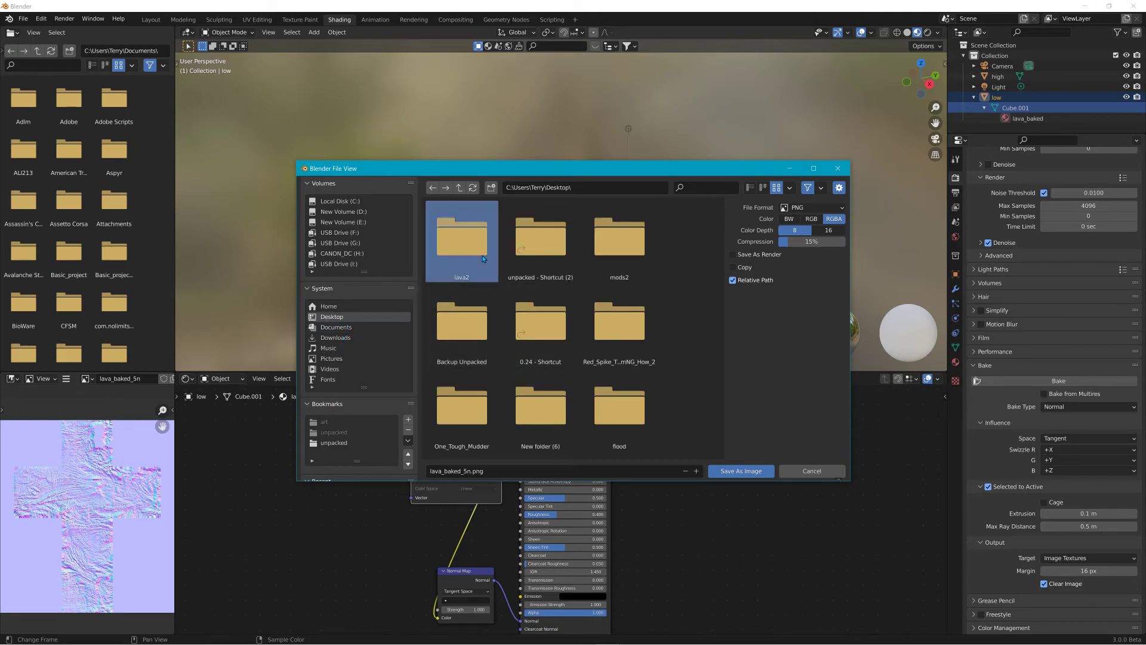
{"action": "double_click", "coordinate": [491, 254]}
{"action": "double_click", "coordinate": [493, 252]}
{"action": "double_click", "coordinate": [483, 253]}
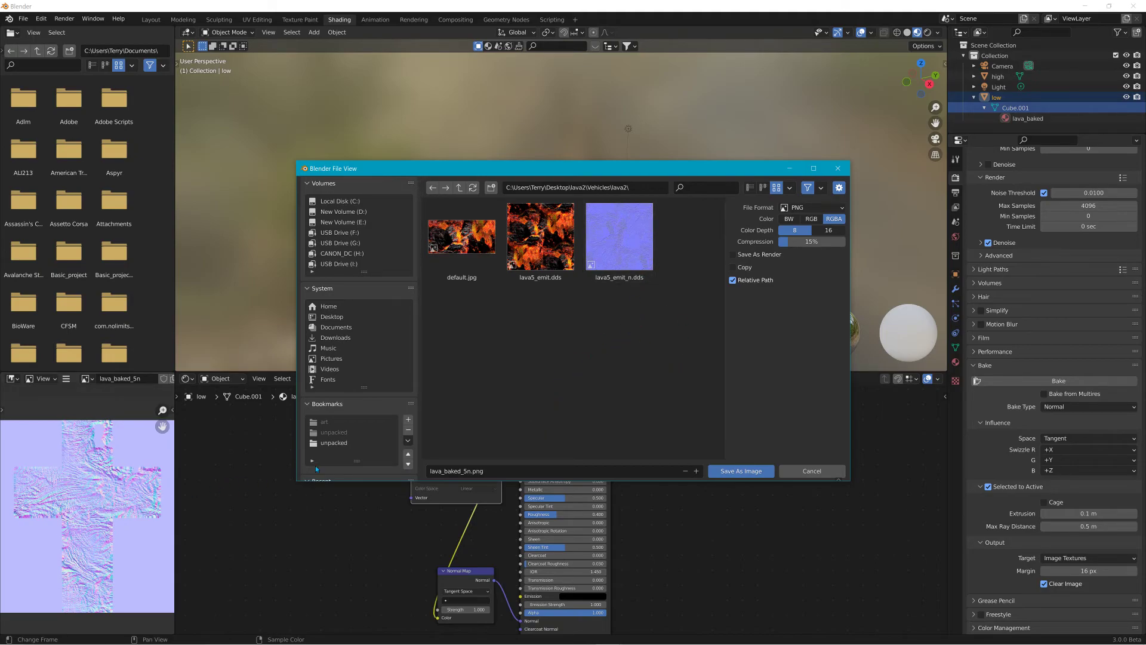
{"action": "left_click_drag", "start_coordinate": [809, 243], "coordinate": [770, 245]}
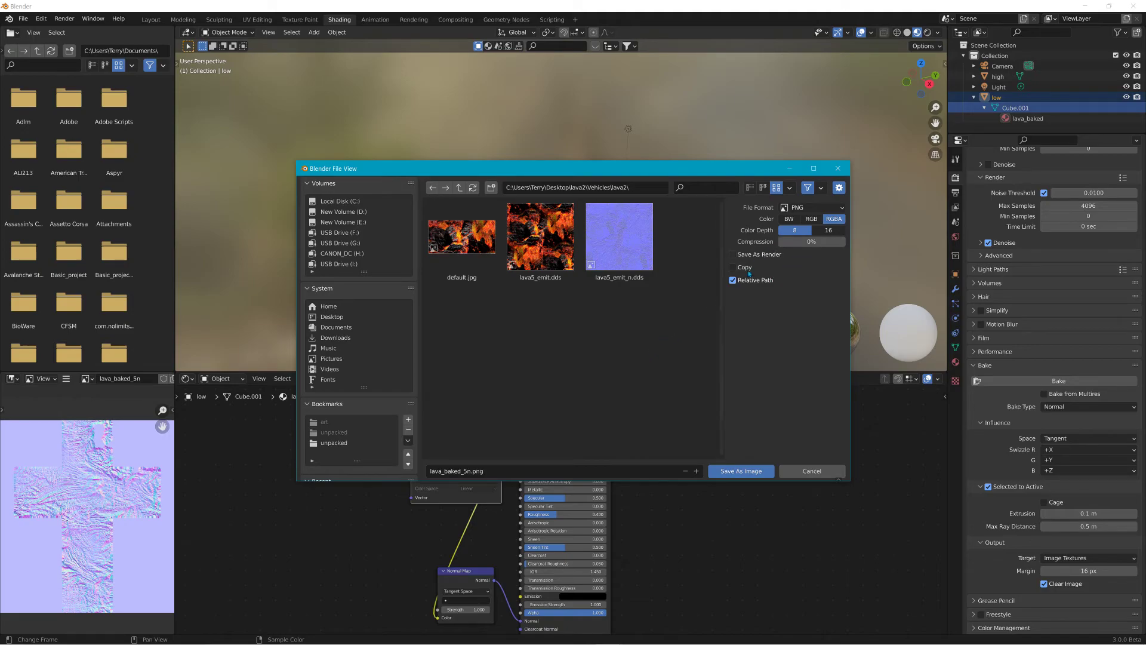
{"action": "left_click", "coordinate": [742, 471]}
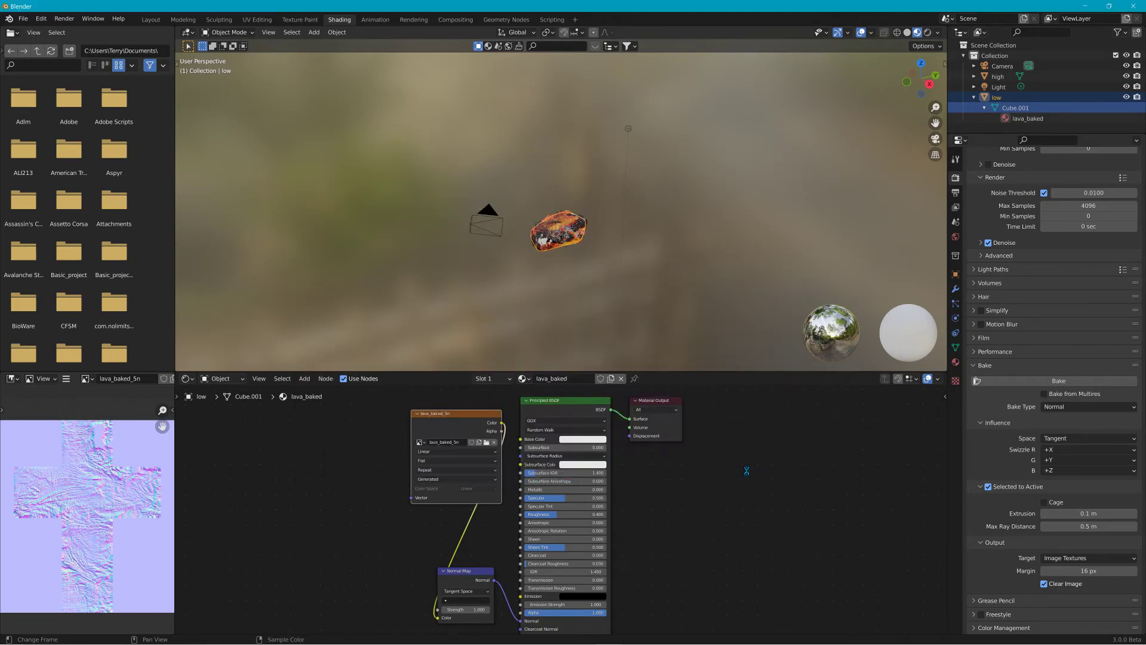
Step: Move the lava_baked_5n texture node farther from the Principled BSDF node and hide the high object
{"action": "left_click", "coordinate": [481, 489]}
{"action": "left_click", "coordinate": [484, 505]}
{"action": "left_click_drag", "start_coordinate": [482, 417], "coordinate": [367, 450]}
{"action": "left_click", "coordinate": [283, 378]}
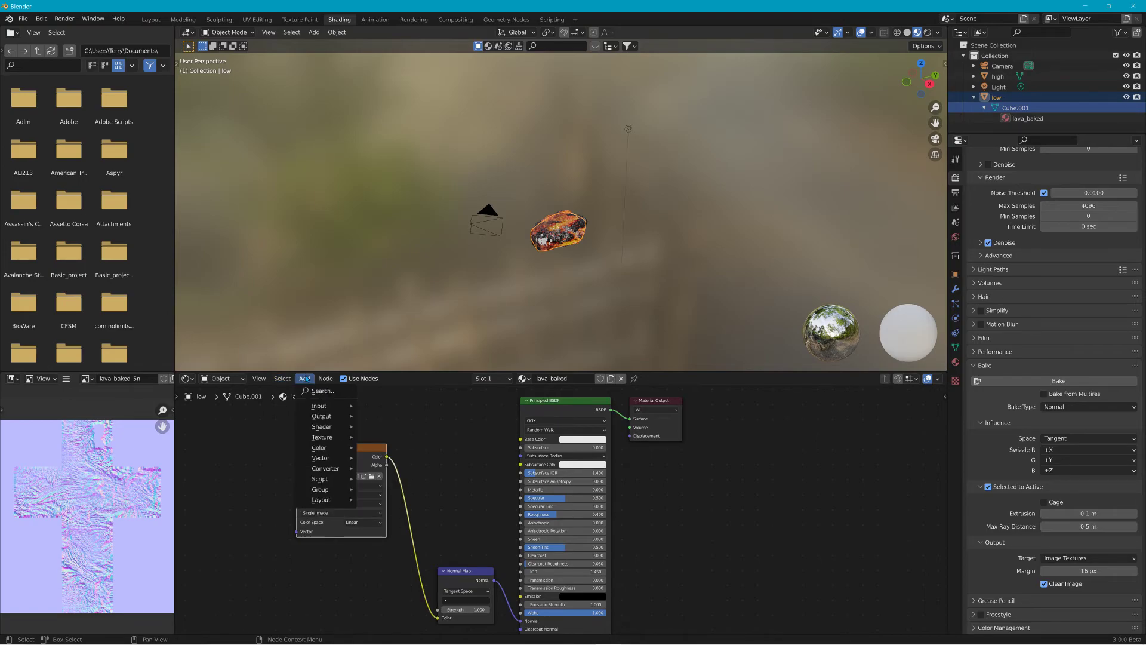
{"action": "left_click", "coordinate": [1126, 77]}
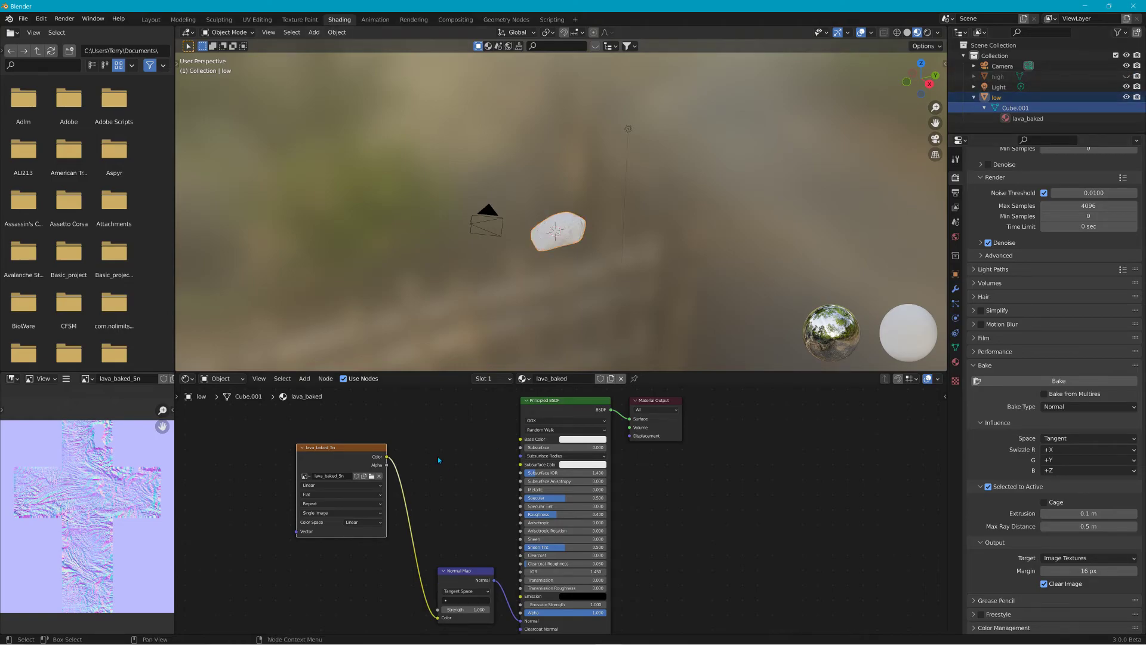
Step: Add an Image Texture node to the lava_baked material and create a new blank 2048 x 2048 px image in it
{"action": "left_click", "coordinate": [301, 379]}
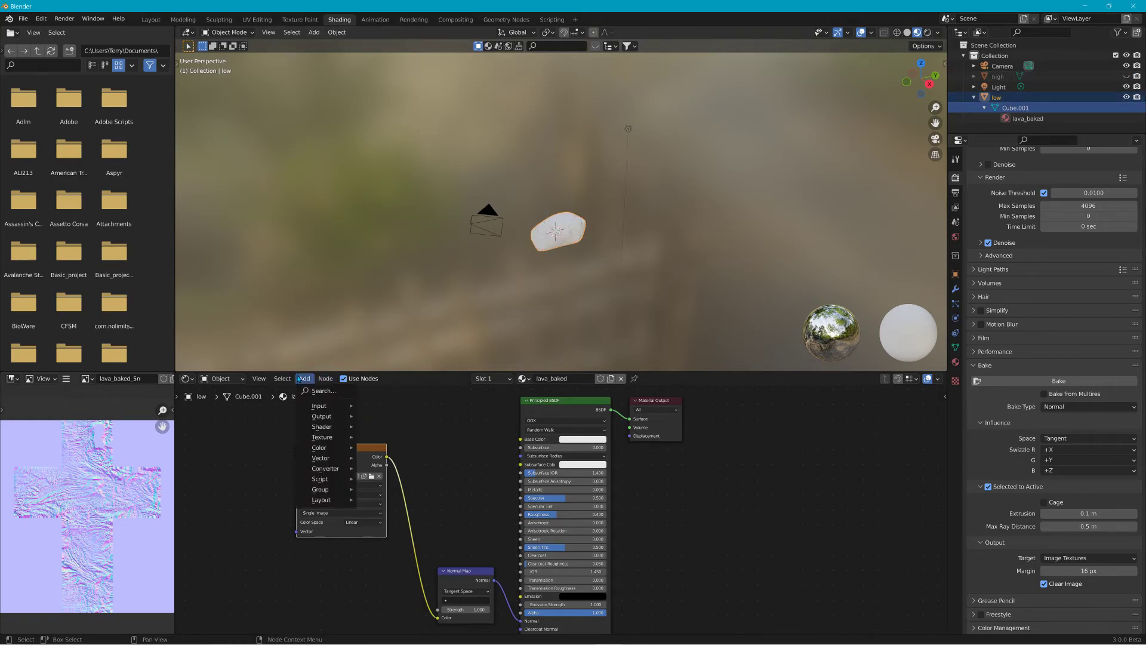
{"action": "mouse_move", "coordinate": [352, 407]}
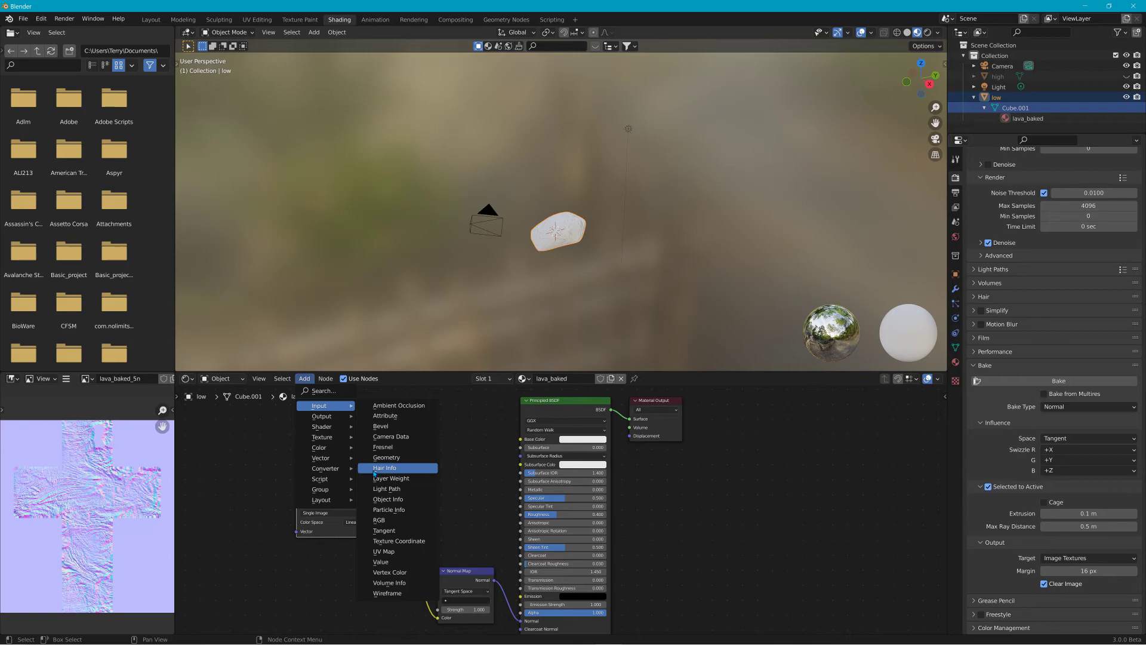
{"action": "mouse_move", "coordinate": [351, 437]}
{"action": "mouse_move", "coordinate": [347, 438]}
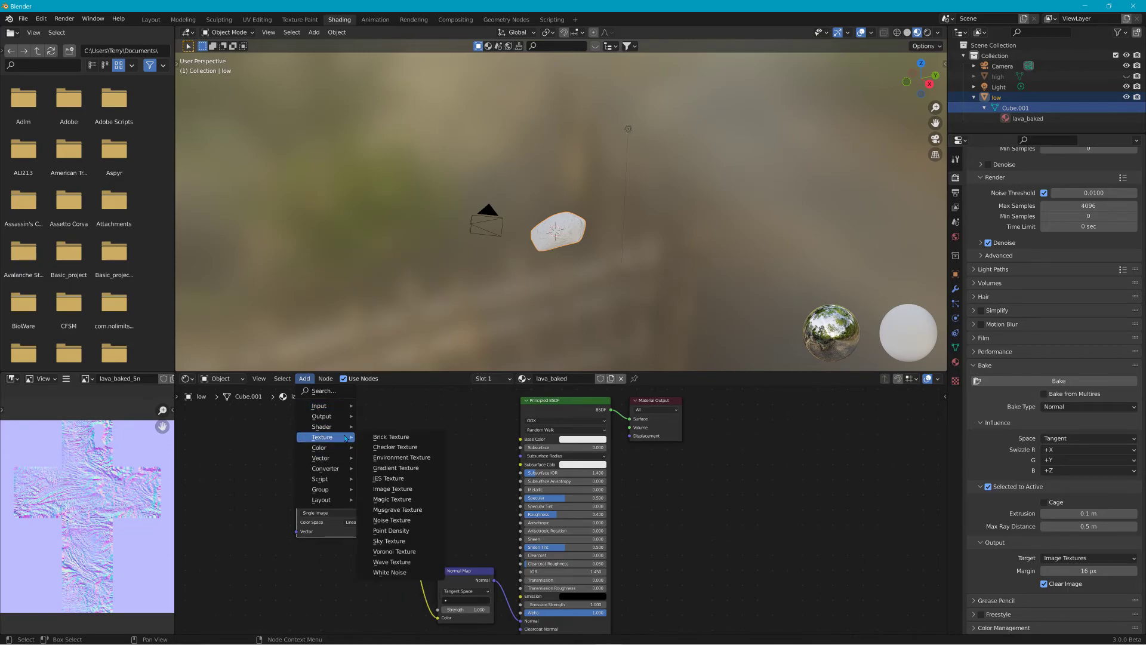
{"action": "left_click", "coordinate": [419, 491]}
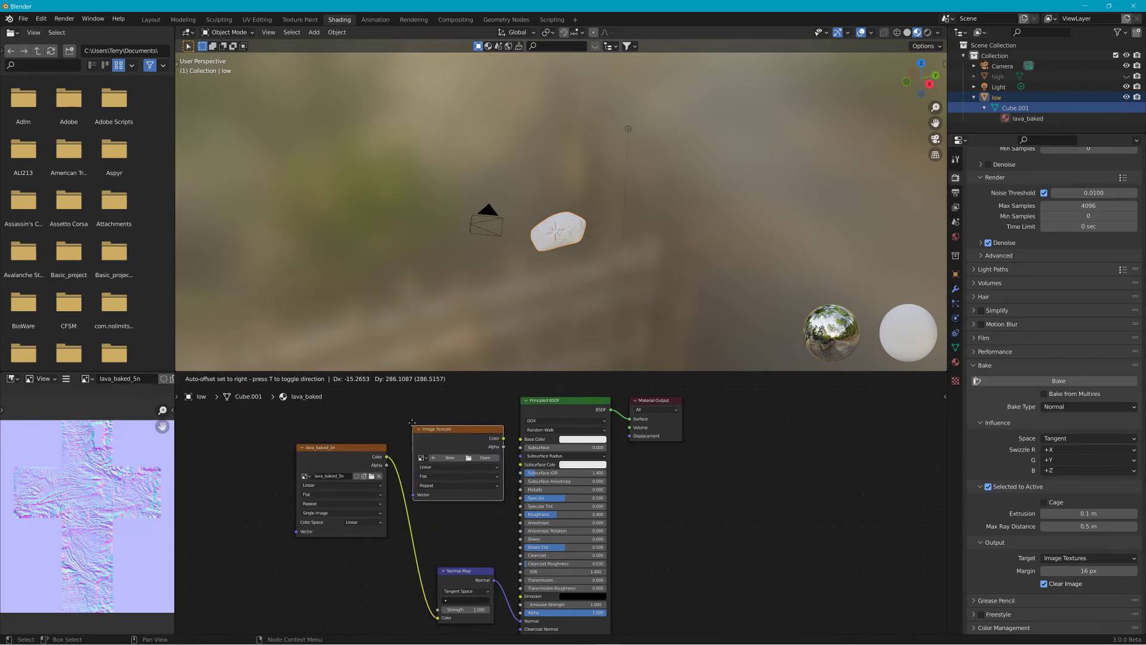
{"action": "left_click", "coordinate": [421, 388]}
{"action": "left_click", "coordinate": [442, 445]}
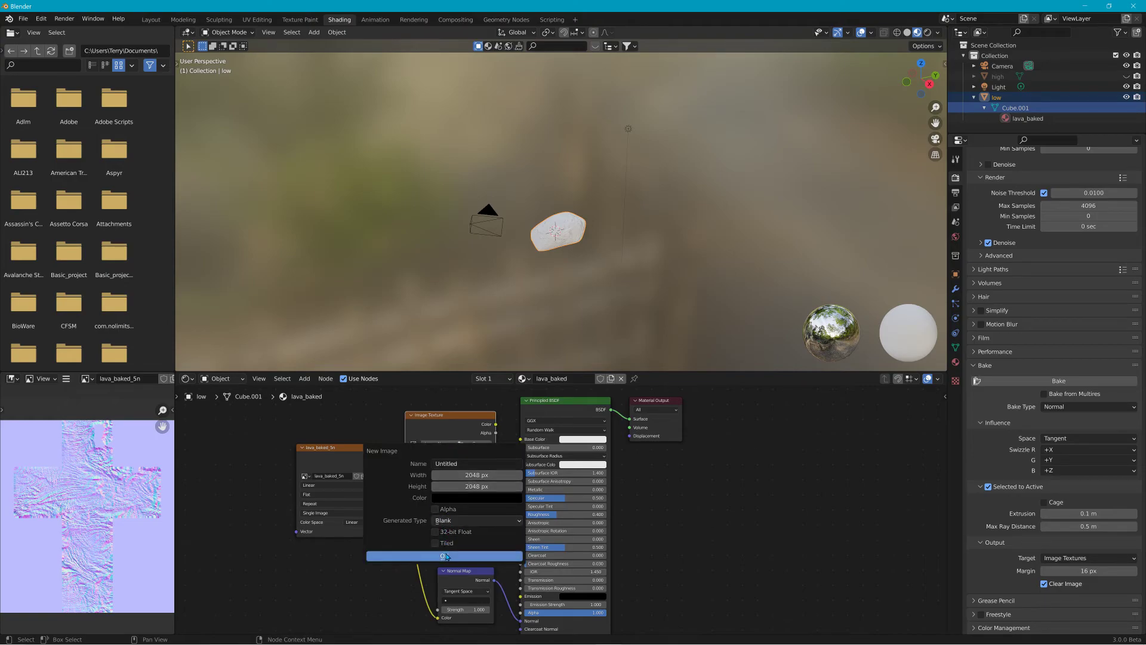
{"action": "left_click", "coordinate": [447, 554]}
Step: Name the new image Lava_baked_d and connect its Color output to the Principled BSDF's Base Color
{"action": "left_click", "coordinate": [439, 443]}
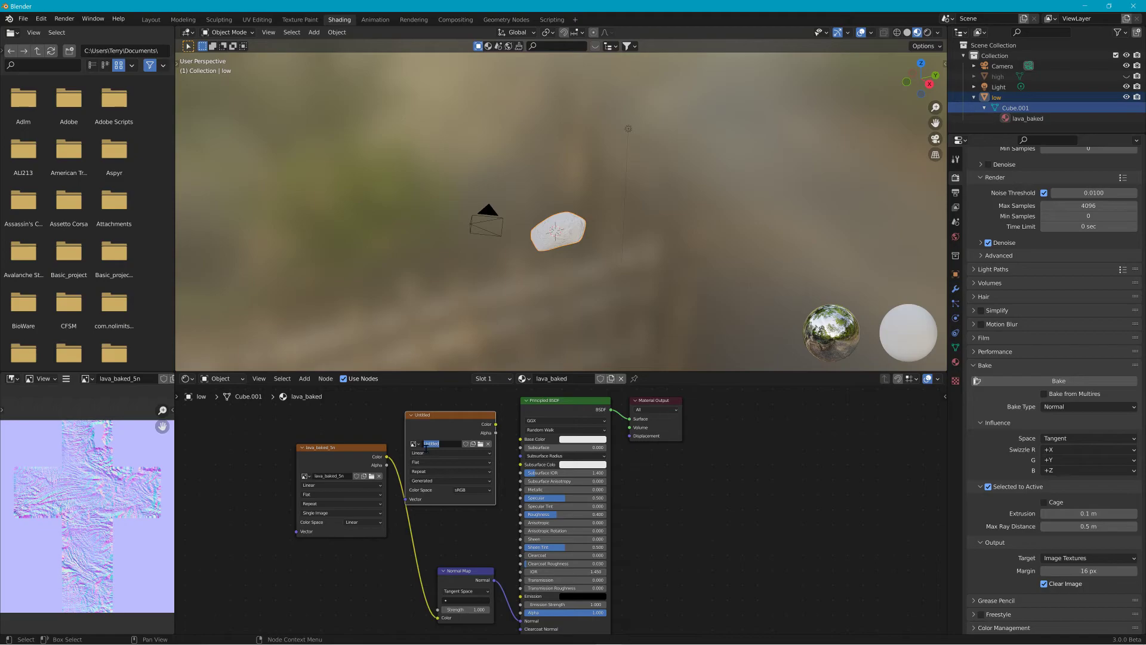
{"action": "type", "text": "Lava_baked_d"}
{"action": "key", "text": "Return"}
{"action": "left_click_drag", "start_coordinate": [496, 425], "coordinate": [520, 439]}
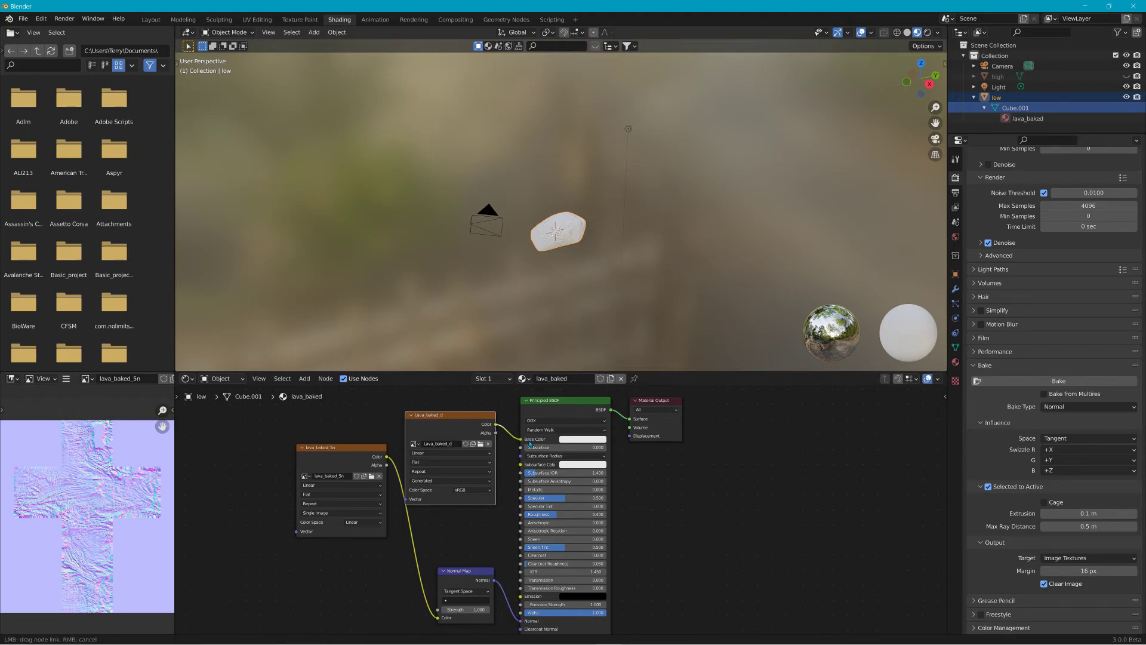
{"action": "scroll", "coordinate": [646, 225], "scroll_direction": "up", "scroll_amount": 6}
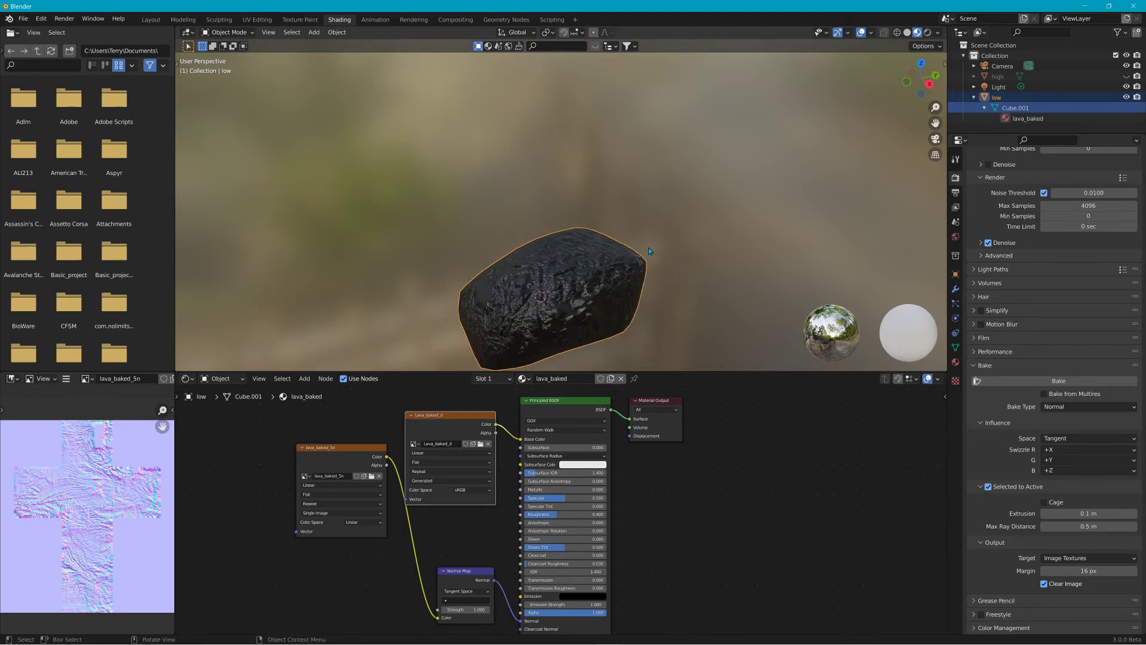
{"action": "scroll", "coordinate": [646, 225], "scroll_direction": "up", "scroll_amount": 2}
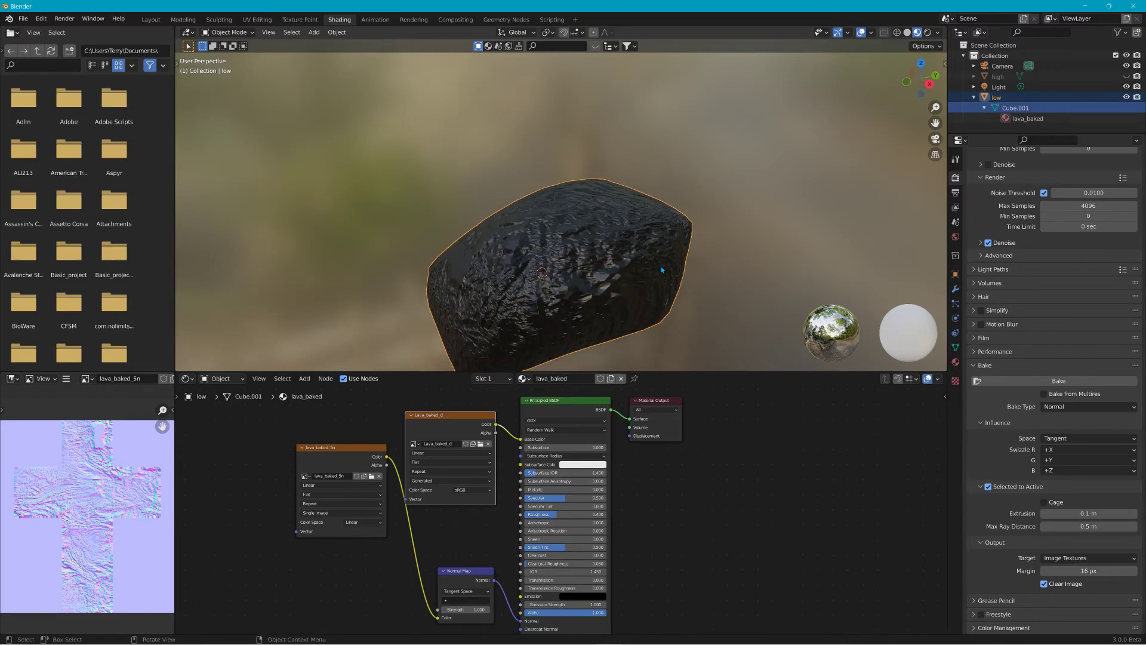
Step: Unhide the high object and select both high and low, with low as the active object
{"action": "left_click", "coordinate": [1126, 77]}
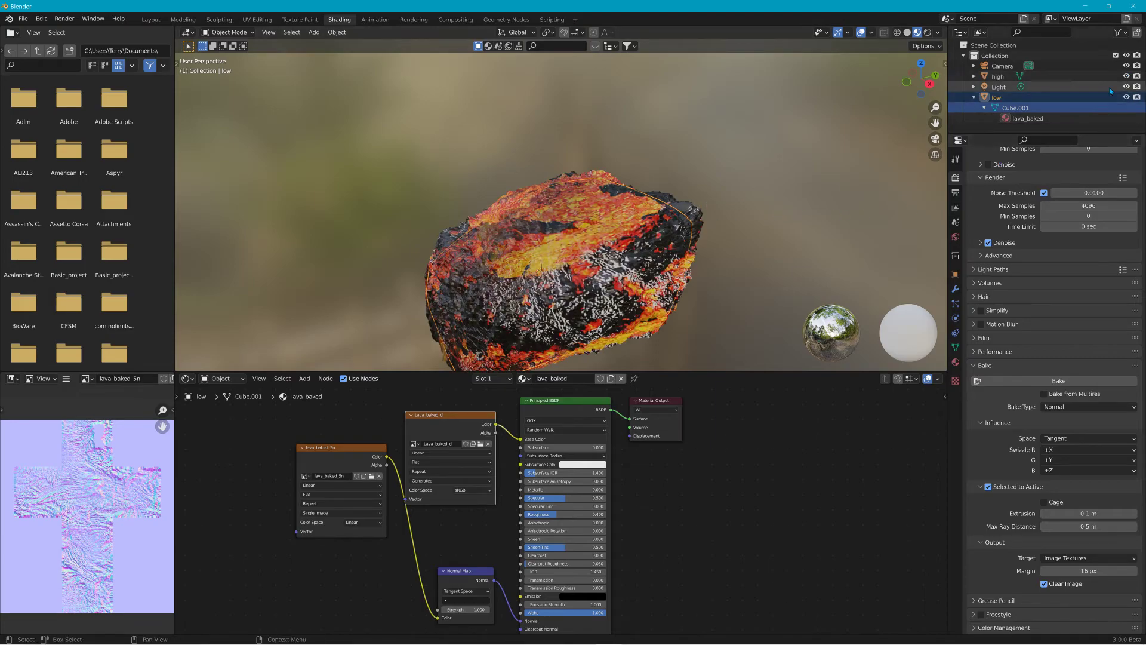
{"action": "left_click", "coordinate": [1101, 74]}
{"action": "left_click", "coordinate": [603, 206], "text": "shift"}
{"action": "left_click", "coordinate": [604, 206], "text": "shift"}
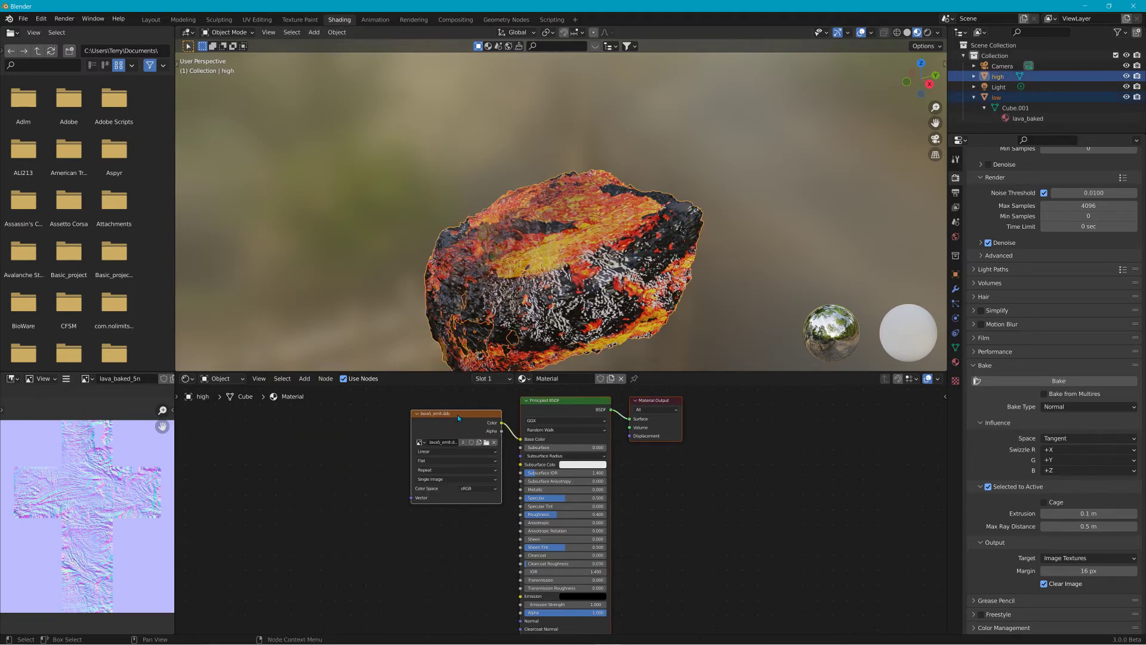
{"action": "left_click", "coordinate": [1062, 97]}
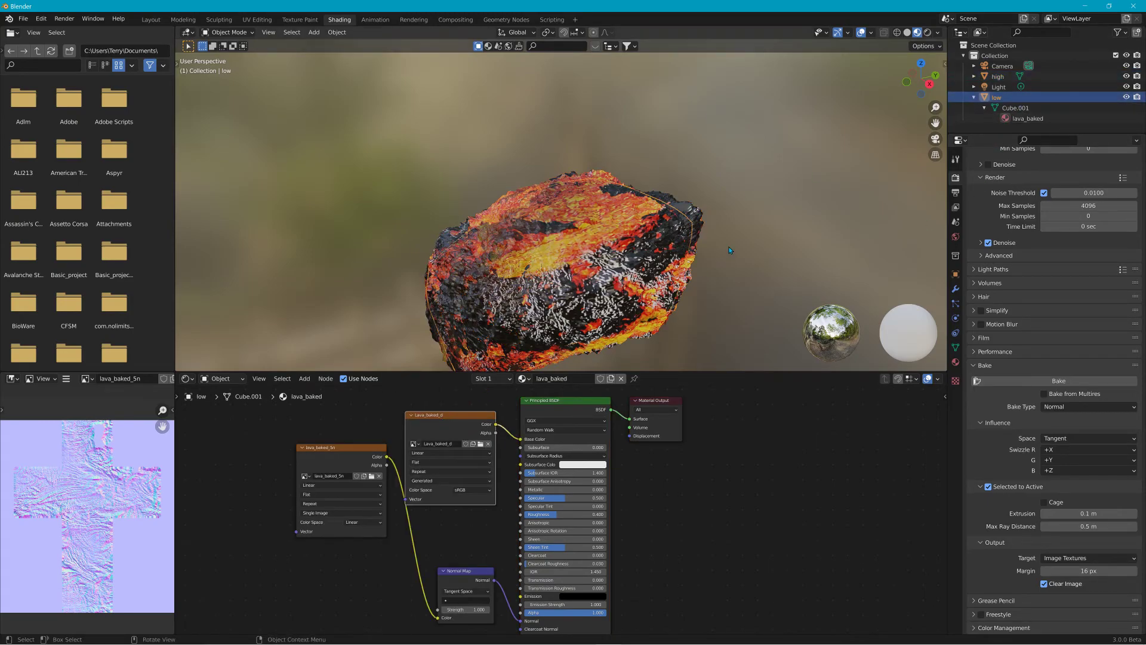
{"action": "left_click", "coordinate": [633, 221]}
{"action": "left_click", "coordinate": [634, 221], "text": "shift"}
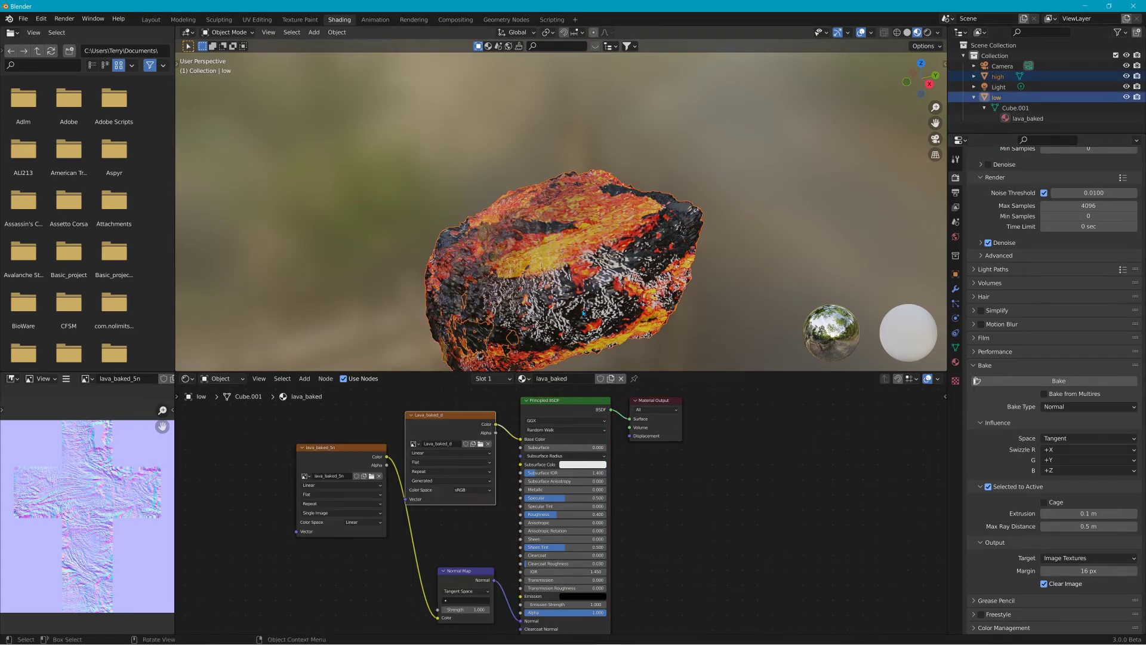
{"action": "left_click", "coordinate": [567, 201]}
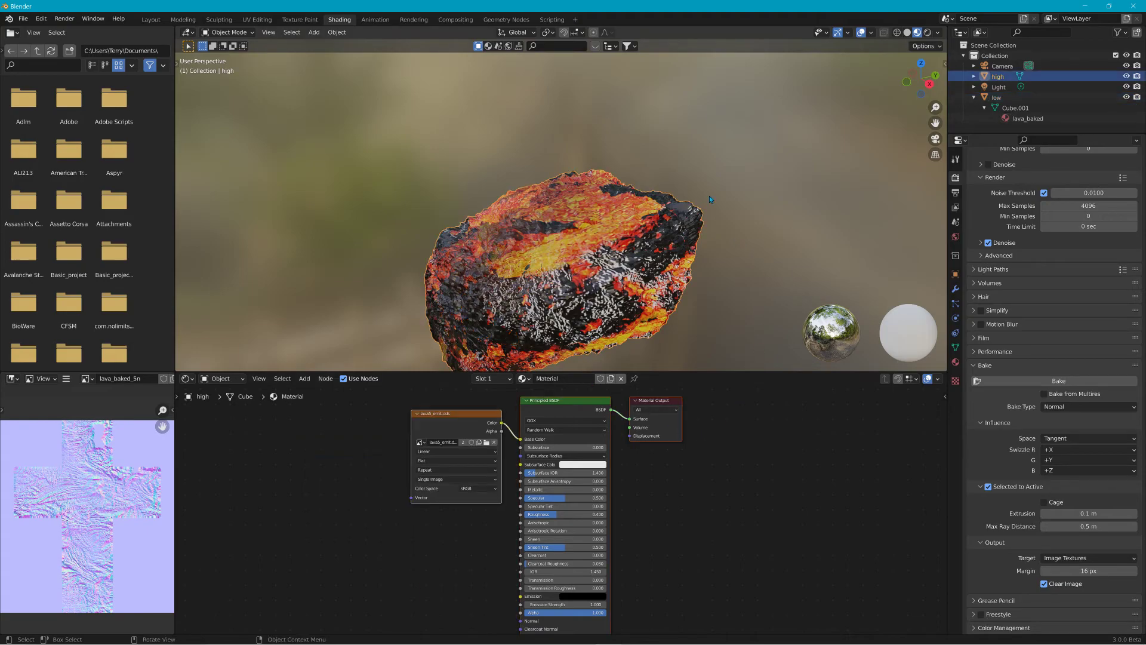
{"action": "left_click", "coordinate": [582, 236], "text": "shift"}
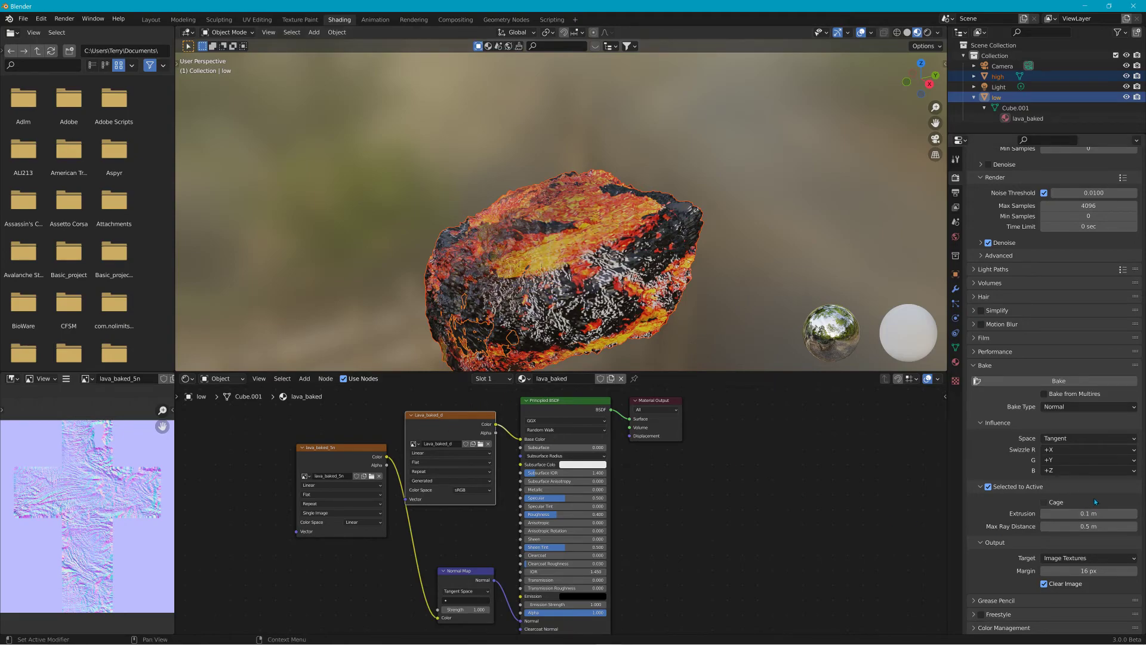
Step: Set the bake type to Diffuse with only the Color contribution enabled, and start baking into the Lava_baked_d image
{"action": "left_click", "coordinate": [1102, 411]}
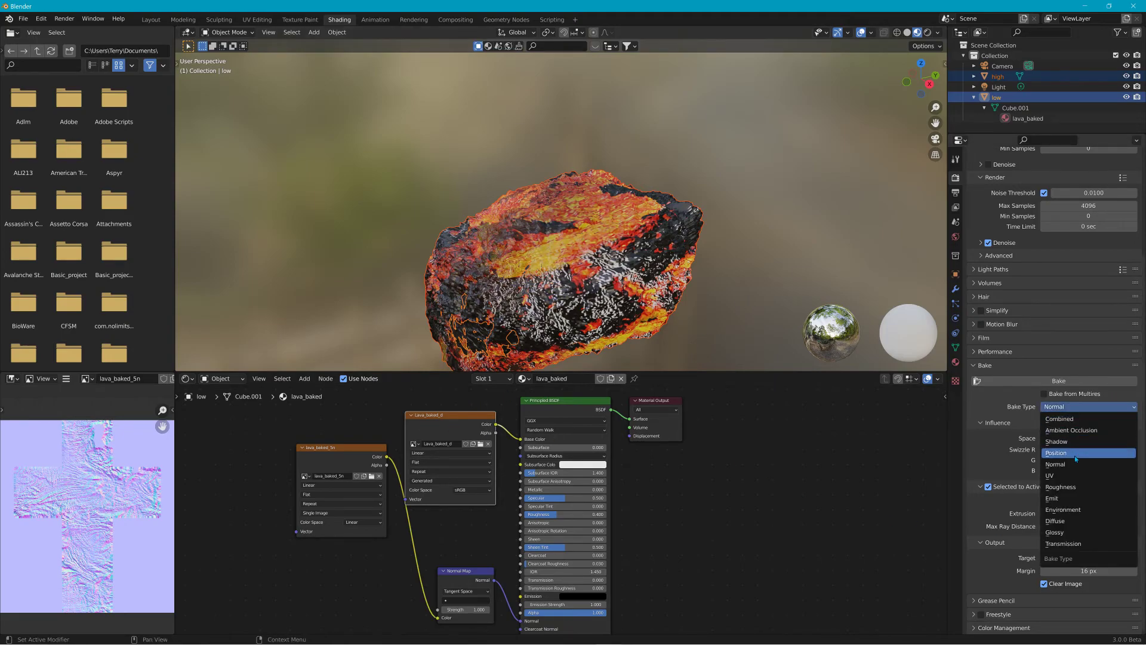
{"action": "left_click", "coordinate": [1066, 520]}
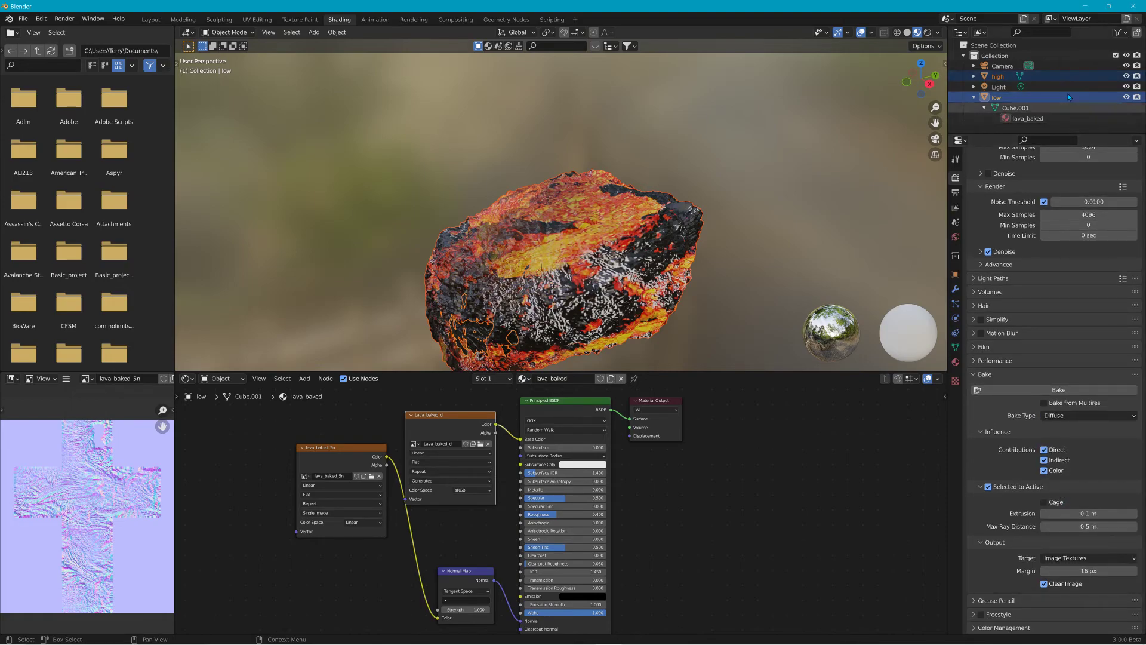
{"action": "left_click", "coordinate": [1066, 448]}
{"action": "left_click", "coordinate": [1066, 459]}
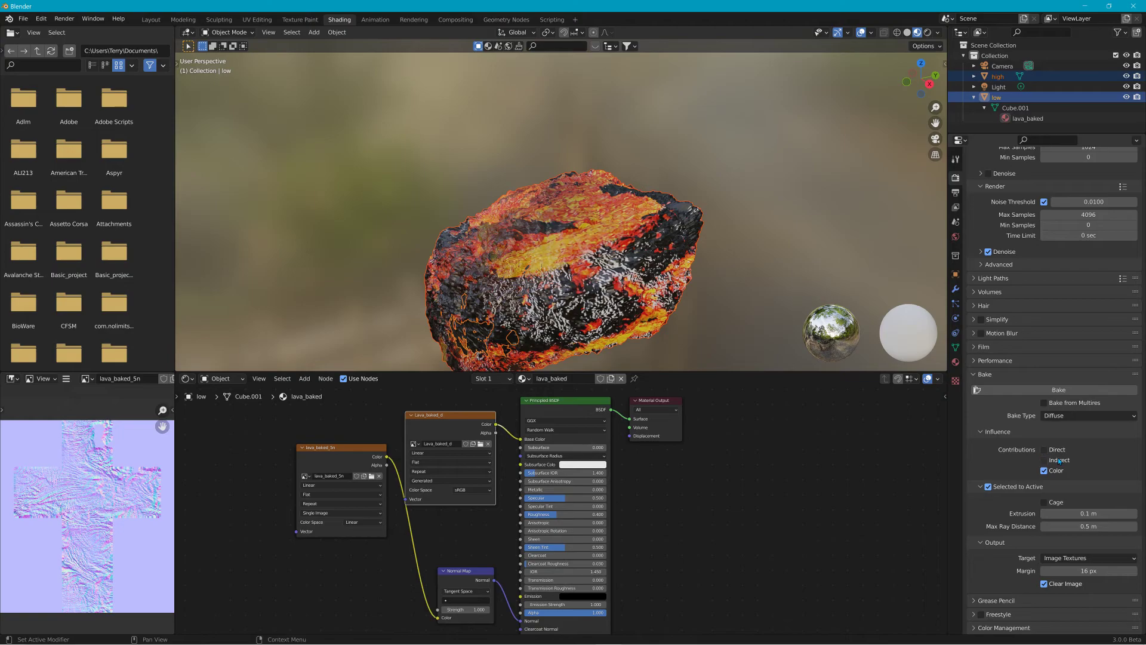
{"action": "scroll", "coordinate": [907, 555], "scroll_direction": "down", "scroll_amount": 1}
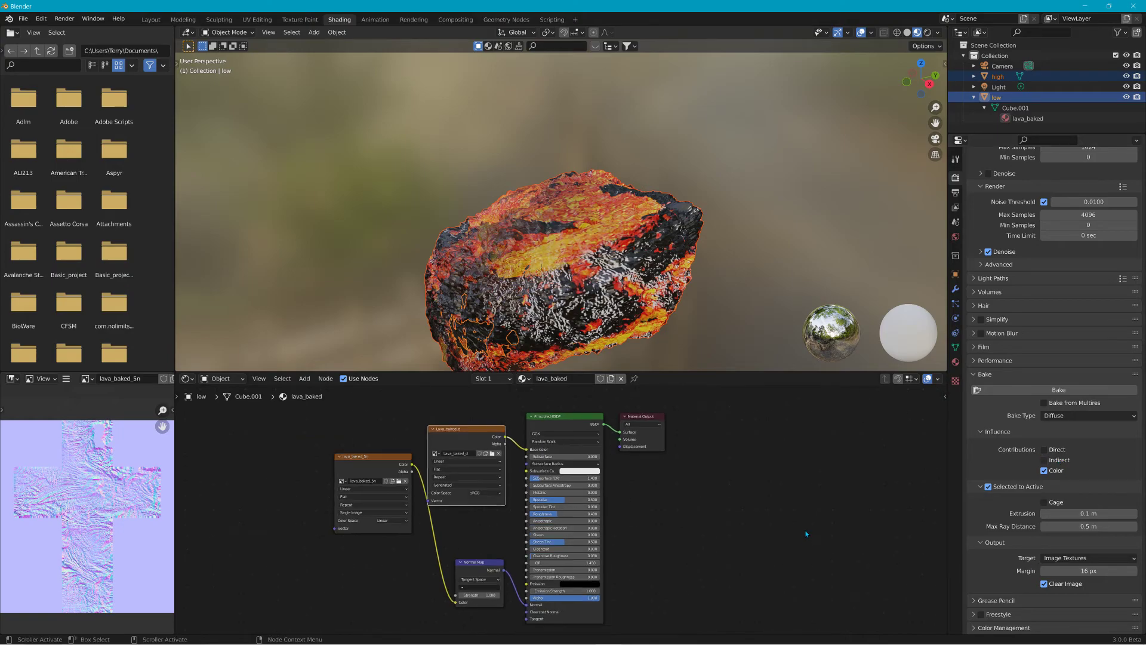
{"action": "left_click", "coordinate": [1066, 389]}
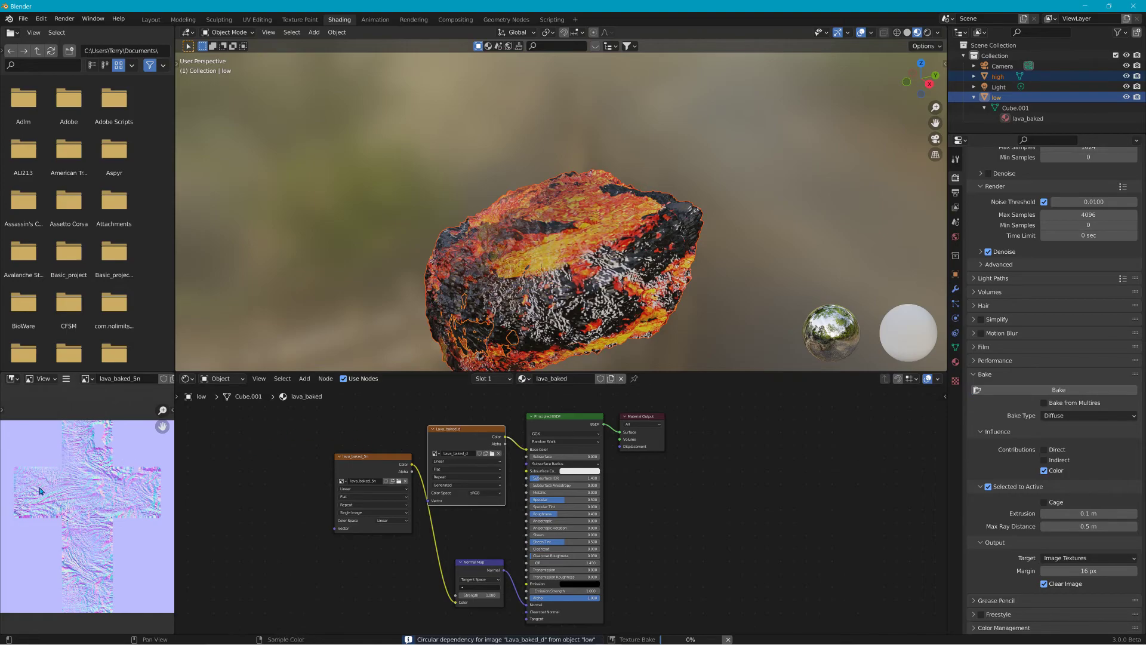
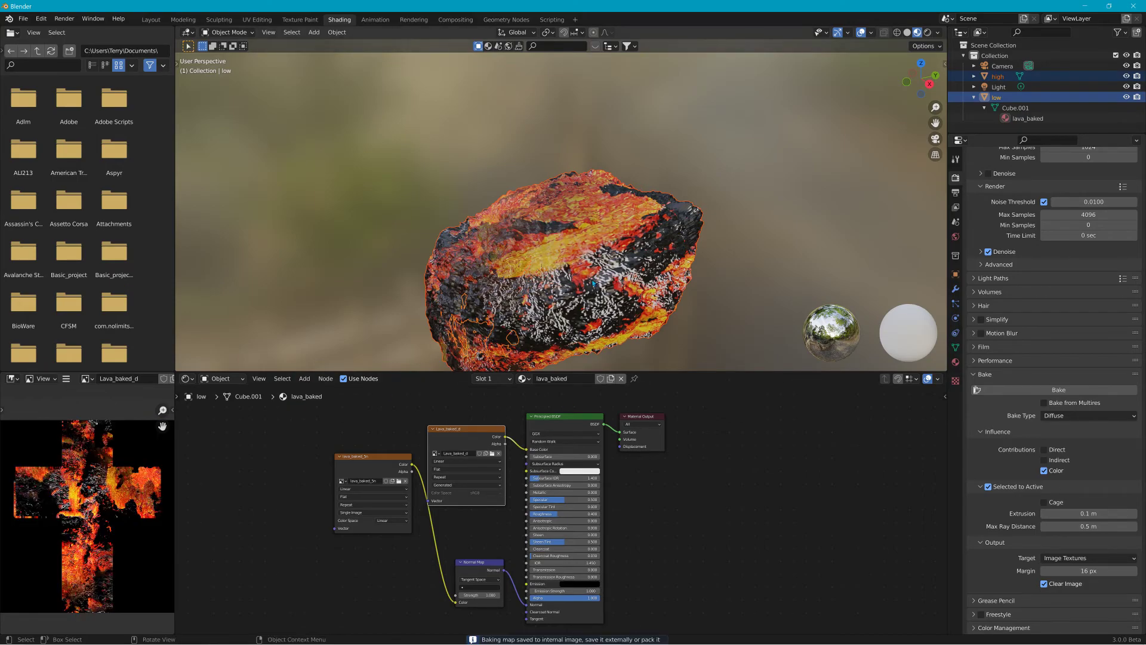
Step: Hide the high object and increase the Normal Map node's strength in the lava_baked material while checking the low rock
{"action": "left_click", "coordinate": [1126, 76]}
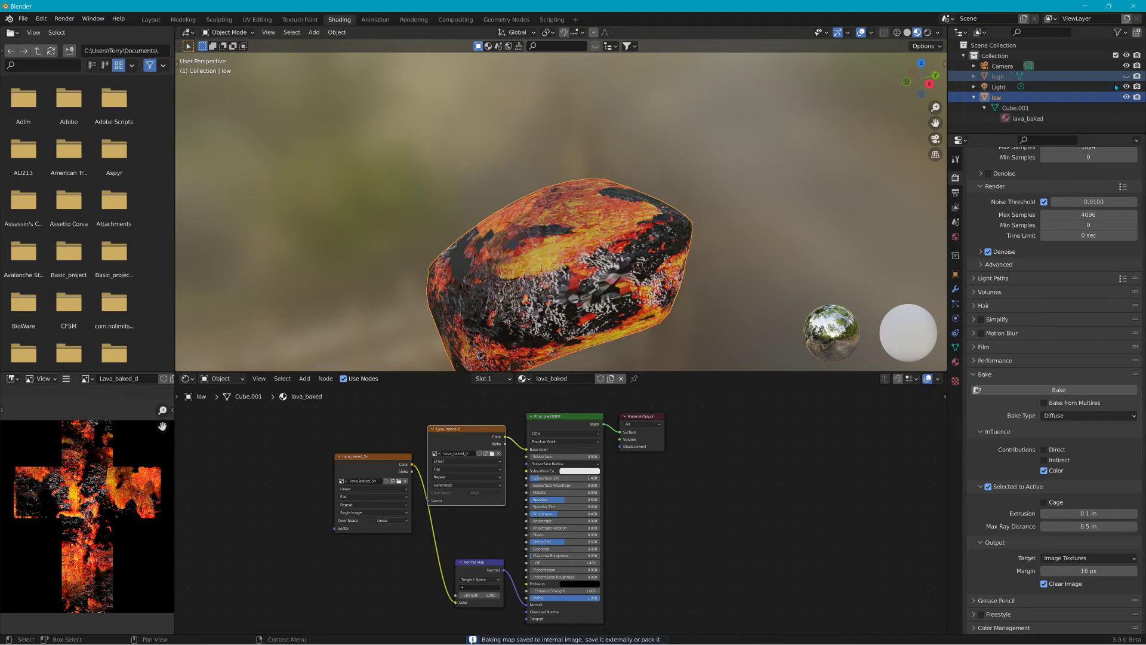
{"action": "middle_click_drag", "start_coordinate": [540, 295], "coordinate": [430, 311]}
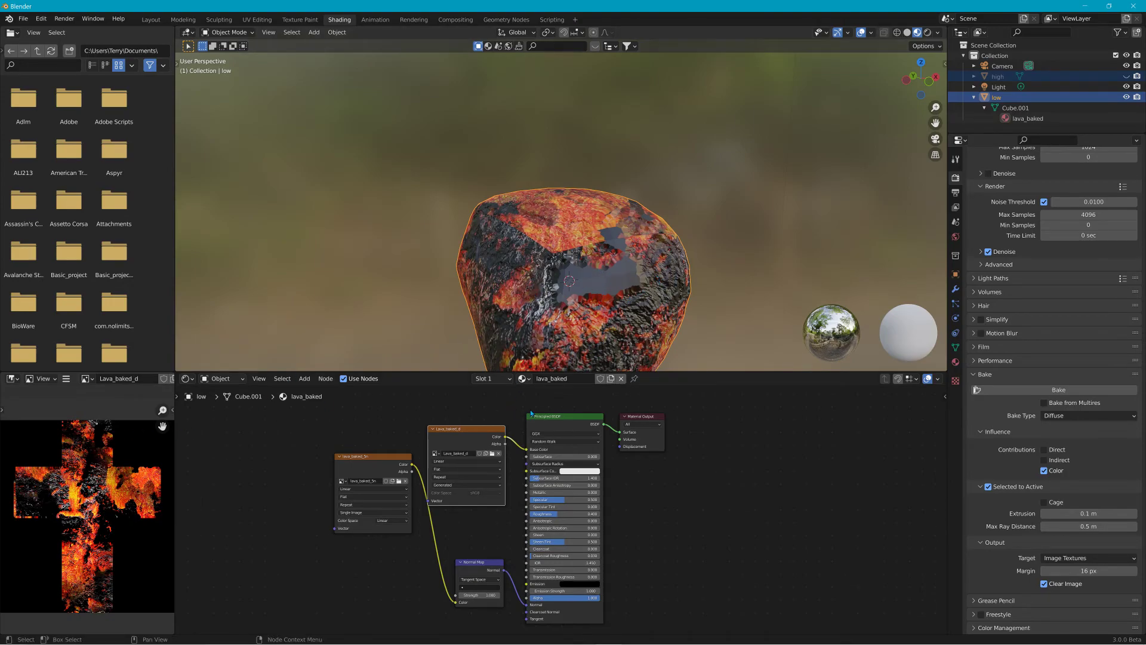
{"action": "mouse_move", "coordinate": [478, 594]}
{"action": "left_mouse_down"}
{"action": "mouse_move", "coordinate": [456, 595]}
{"action": "mouse_move", "coordinate": [501, 594]}
{"action": "left_mouse_up"}
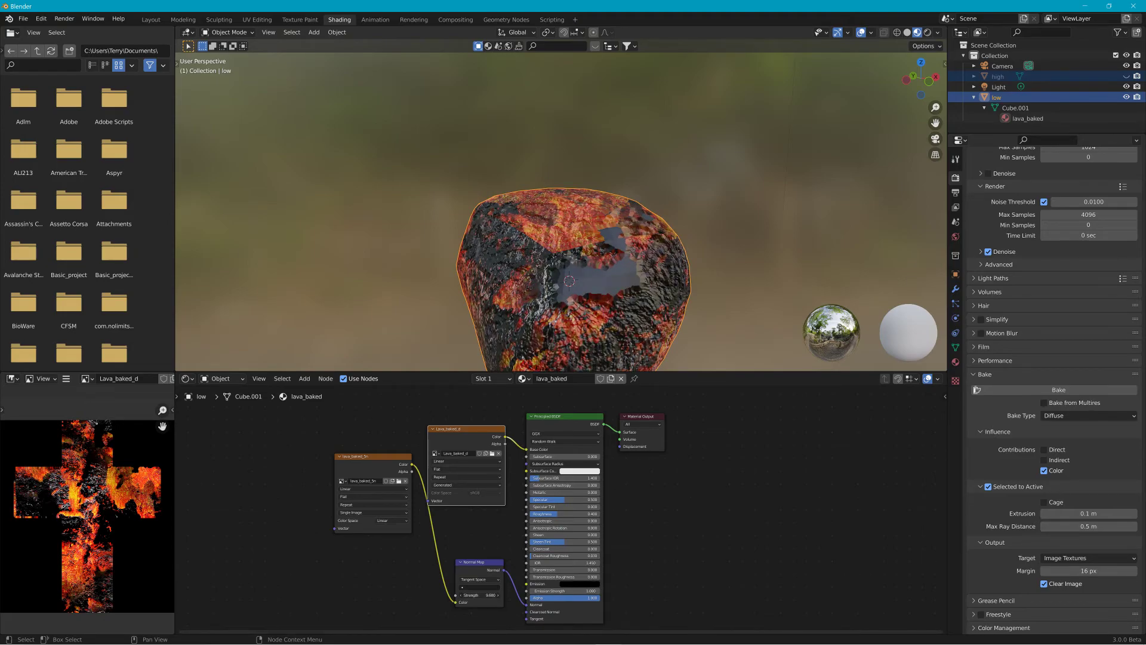
{"action": "left_click_drag", "start_coordinate": [477, 594], "coordinate": [472, 594]}
{"action": "mouse_move", "coordinate": [597, 245]}
{"action": "middle_mouse_down"}
{"action": "mouse_move", "coordinate": [701, 246]}
{"action": "mouse_move", "coordinate": [646, 277]}
{"action": "mouse_move", "coordinate": [651, 322]}
{"action": "mouse_move", "coordinate": [686, 262]}
{"action": "mouse_move", "coordinate": [711, 247]}
{"action": "mouse_move", "coordinate": [840, 231]}
{"action": "mouse_move", "coordinate": [650, 286]}
{"action": "mouse_move", "coordinate": [617, 277]}
{"action": "mouse_move", "coordinate": [596, 311]}
{"action": "middle_mouse_up"}
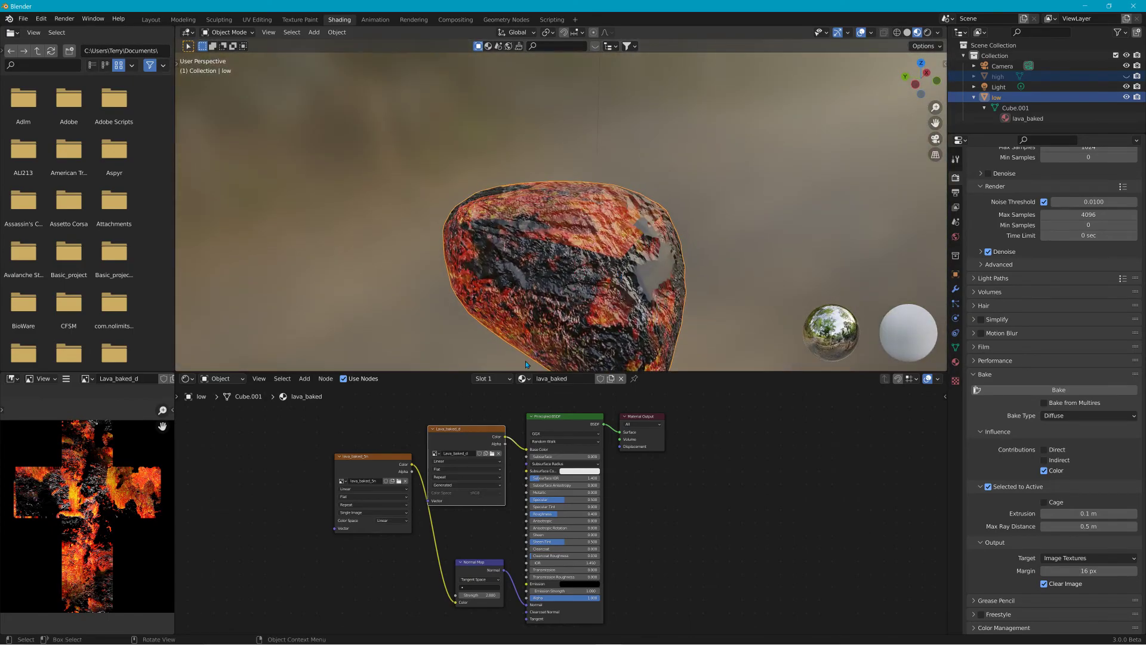
{"action": "mouse_move", "coordinate": [484, 593]}
{"action": "left_mouse_down"}
{"action": "mouse_move", "coordinate": [441, 594]}
{"action": "mouse_move", "coordinate": [537, 594]}
{"action": "left_mouse_up"}
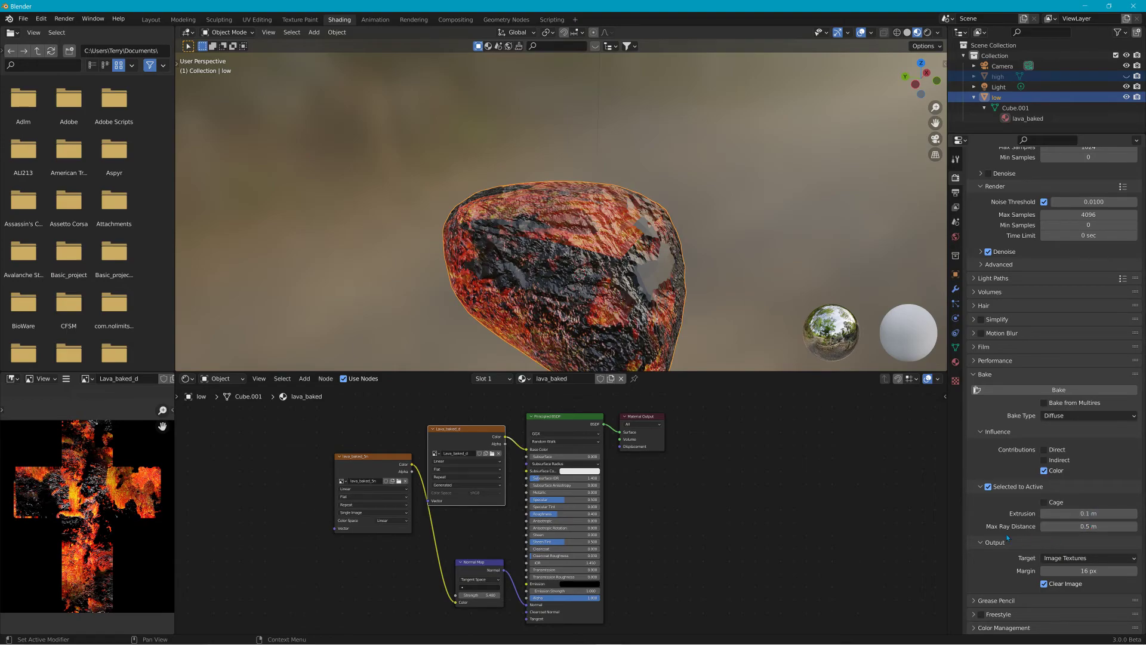
Step: Save the baked diffuse image as lava_baked_5d.png in the lava2 mod's Vehicles\lava2 folder, with reduced PNG compression
{"action": "left_click", "coordinate": [66, 378]}
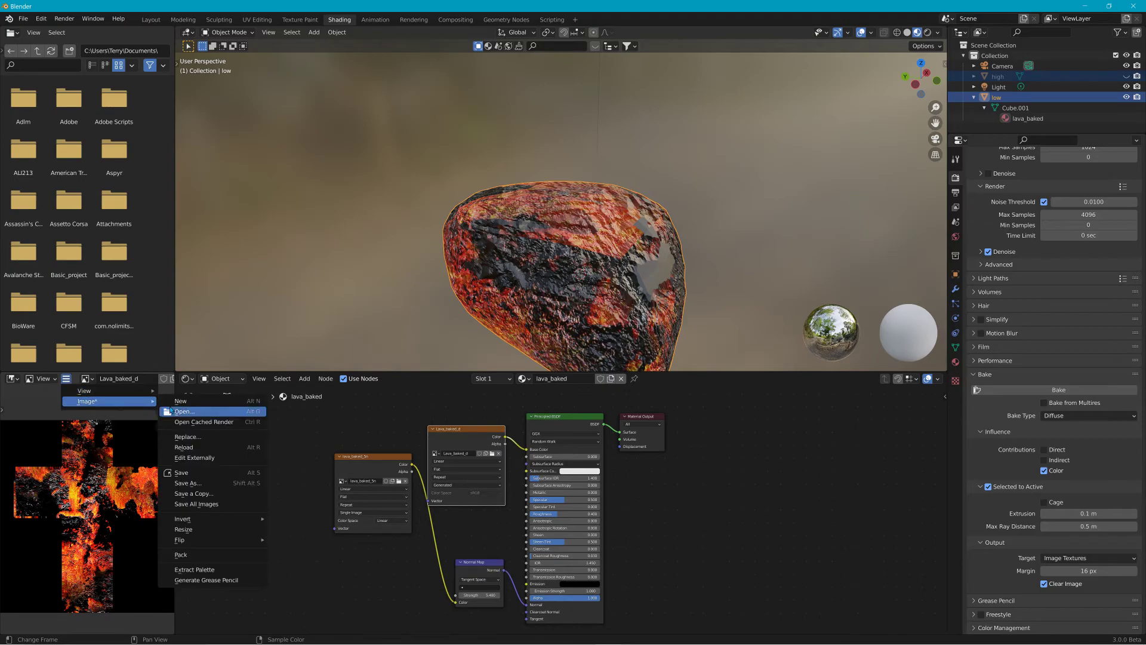
{"action": "left_click", "coordinate": [191, 485]}
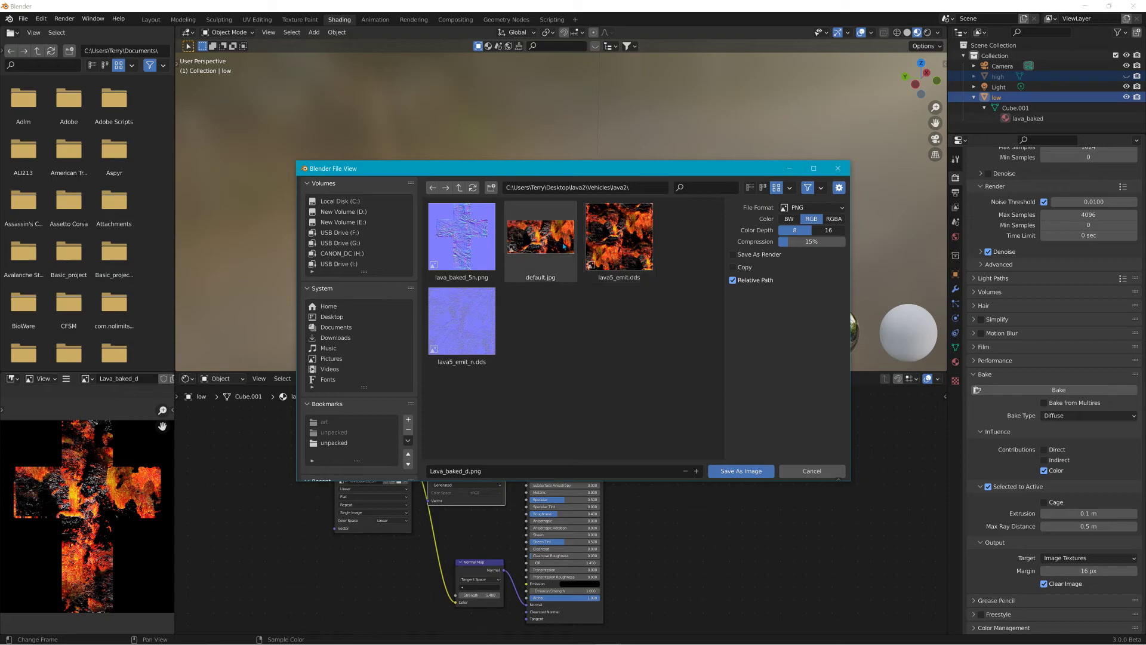
{"action": "left_click", "coordinate": [474, 255]}
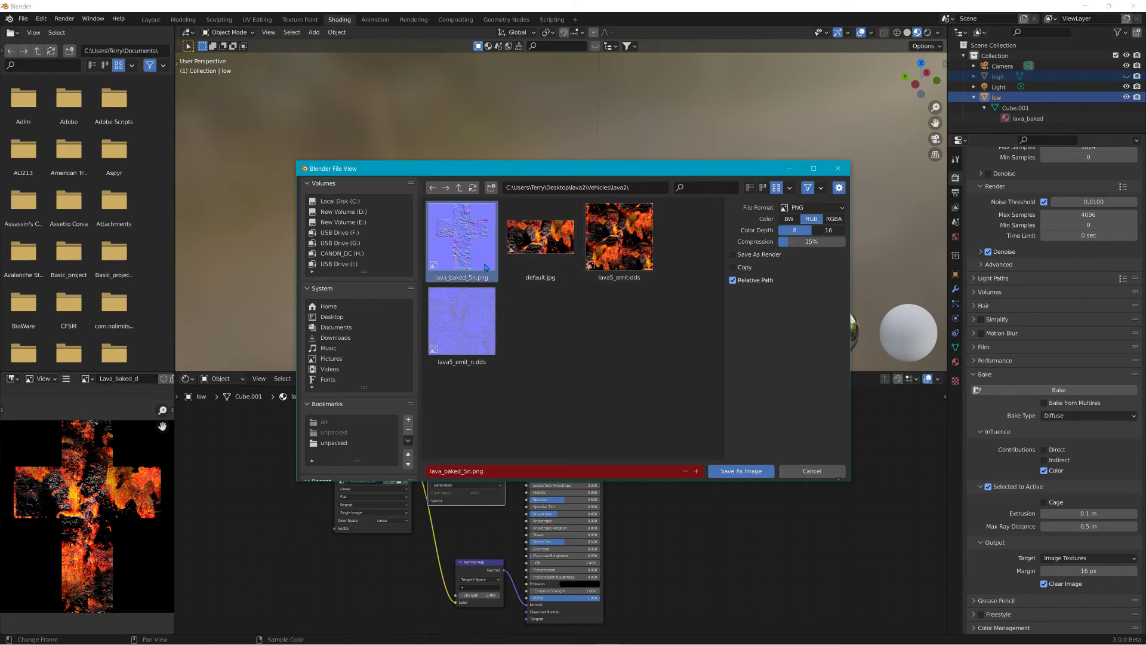
{"action": "left_click", "coordinate": [470, 471]}
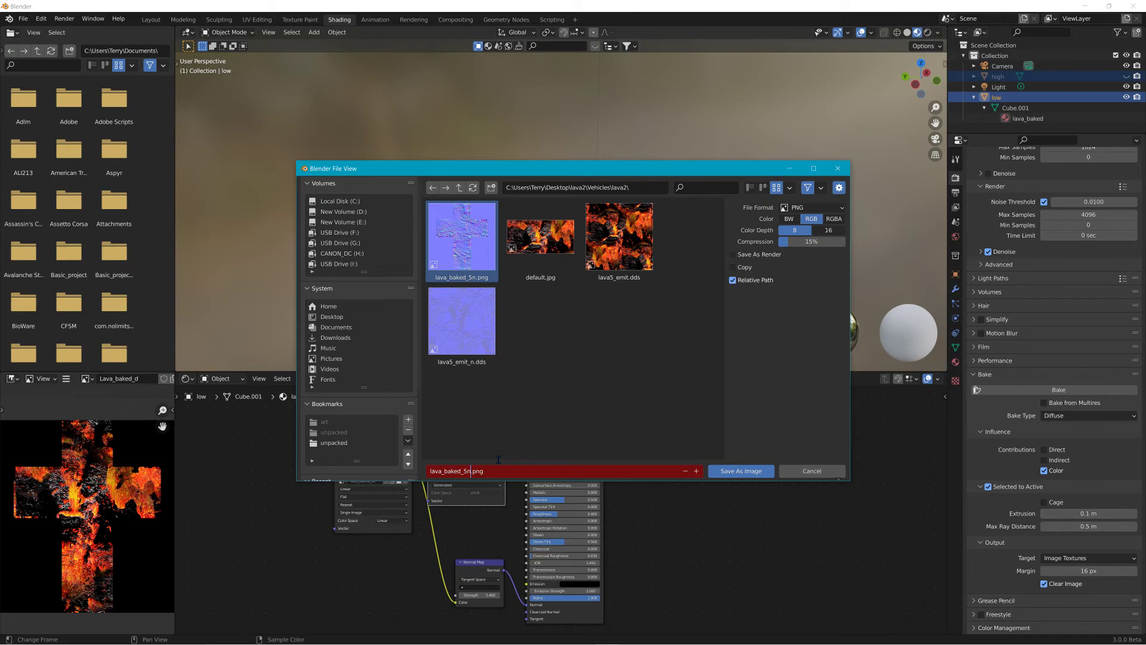
{"action": "key", "text": "BackSpace"}
{"action": "type", "text": "d"}
{"action": "left_click", "coordinate": [807, 240]}
{"action": "left_click_drag", "start_coordinate": [805, 241], "coordinate": [773, 242]}
{"action": "left_click", "coordinate": [757, 472]}
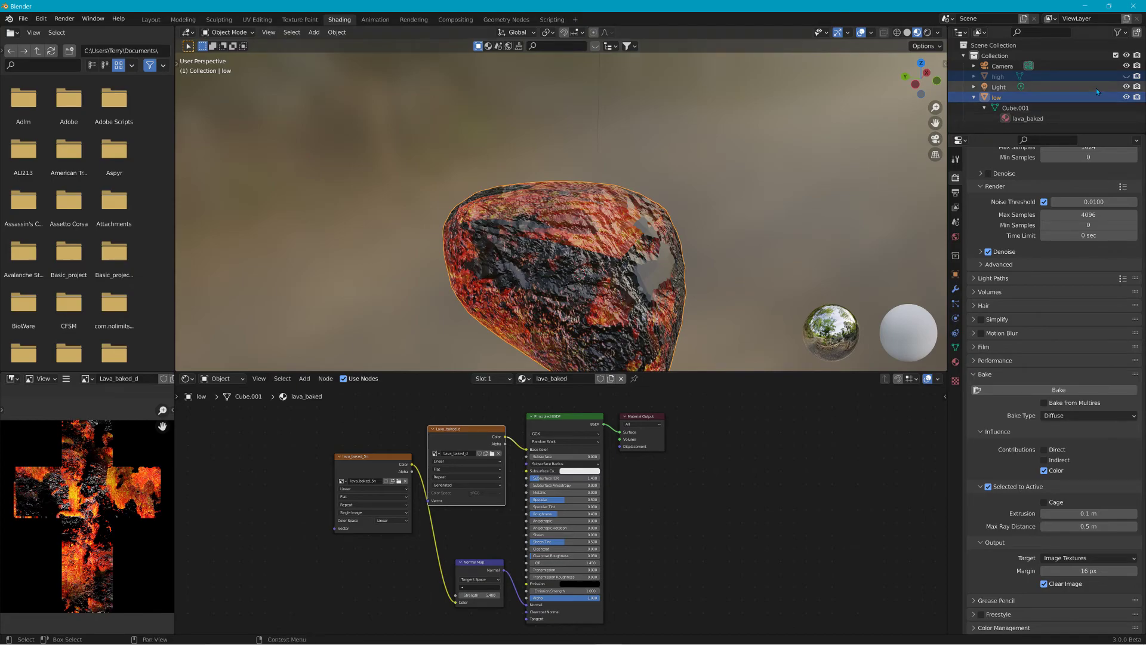
Step: Unhide and select the high object, and hide it again in the Layout workspace to compare it with the low rock
{"action": "left_click", "coordinate": [1126, 77]}
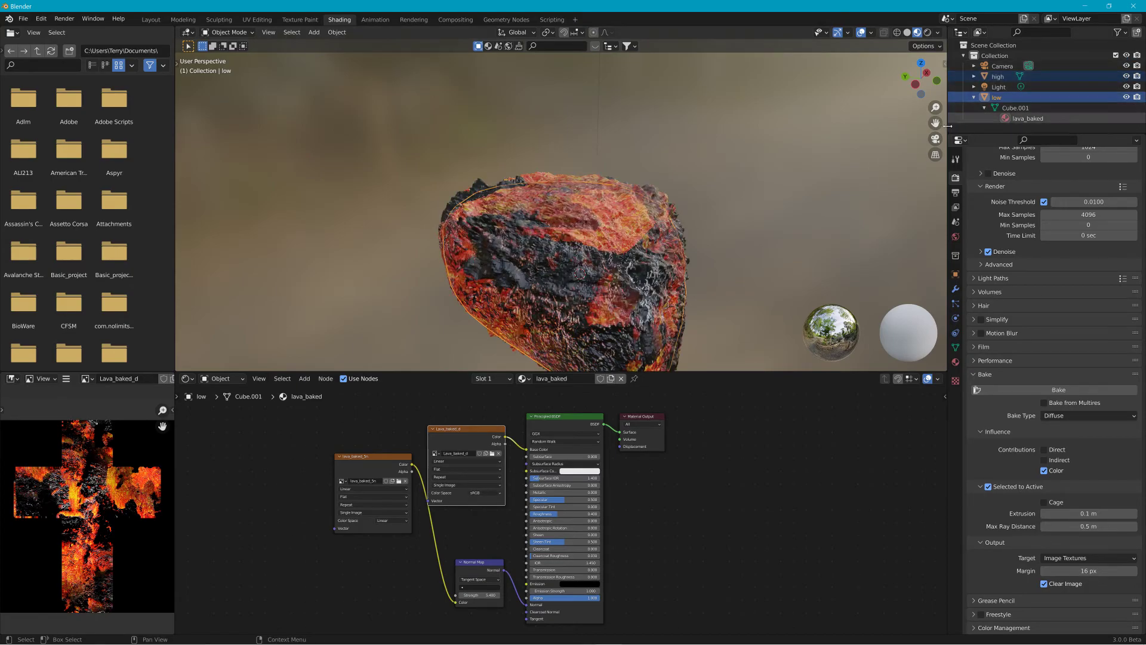
{"action": "left_click", "coordinate": [1038, 76]}
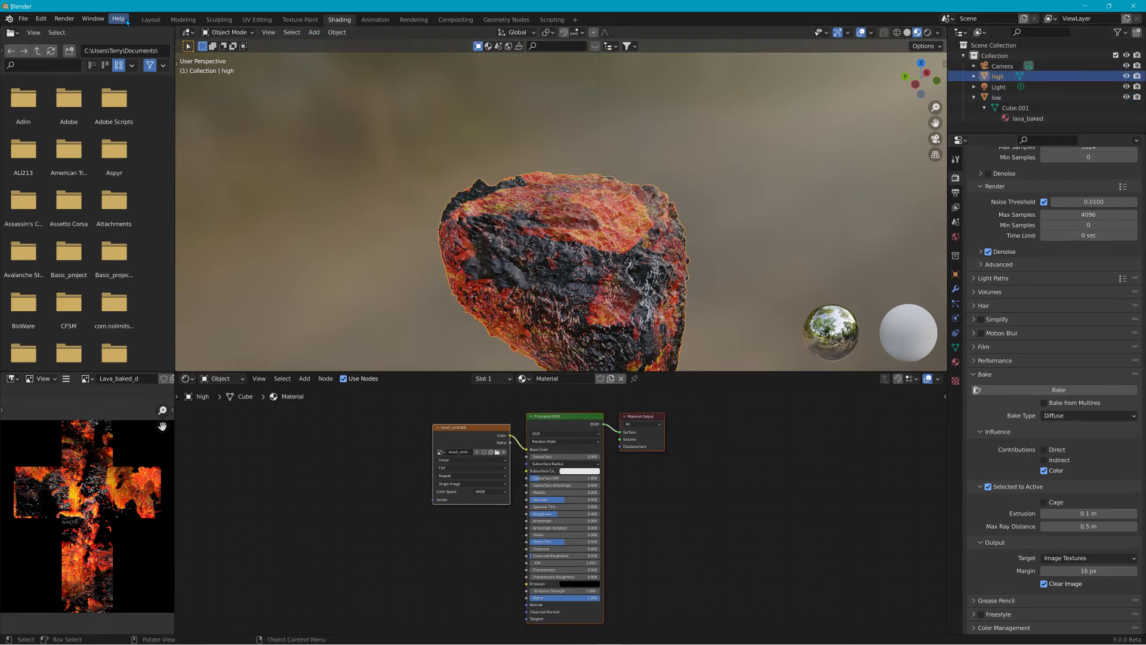
{"action": "left_click", "coordinate": [151, 19]}
{"action": "middle_click_drag", "start_coordinate": [470, 243], "coordinate": [251, 209]}
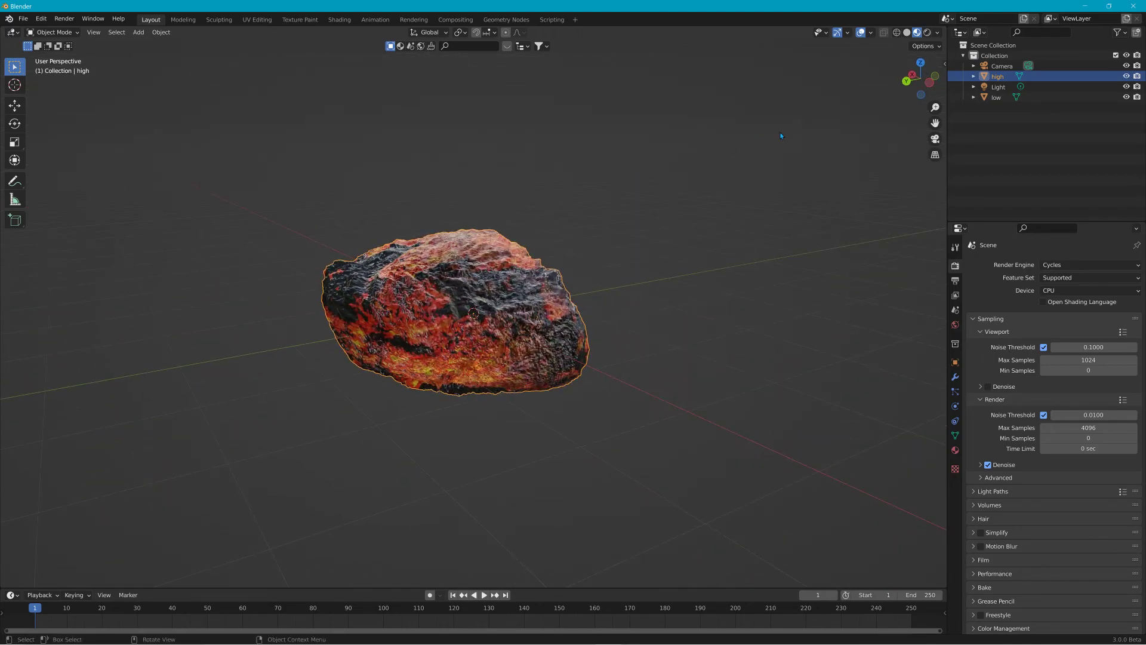
{"action": "left_click", "coordinate": [1126, 76]}
{"action": "middle_click_drag", "start_coordinate": [466, 221], "coordinate": [773, 226]}
{"action": "scroll", "coordinate": [542, 245], "scroll_direction": "up", "scroll_amount": 3}
{"action": "middle_click_drag", "start_coordinate": [543, 245], "coordinate": [395, 258]}
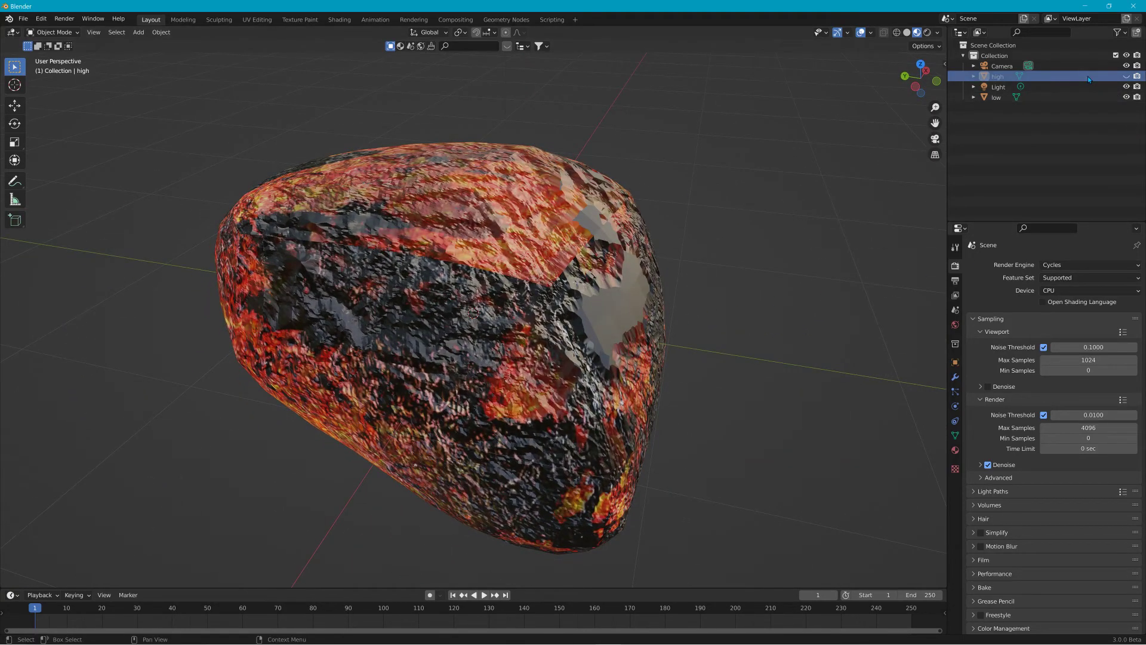
Step: Delete the high object, the light and the camera, keeping only the low rock in the collection
{"action": "key", "text": "Delete"}
{"action": "left_click", "coordinate": [1053, 78]}
{"action": "key", "text": "Delete"}
{"action": "left_click", "coordinate": [1055, 69]}
{"action": "key", "text": "Delete"}
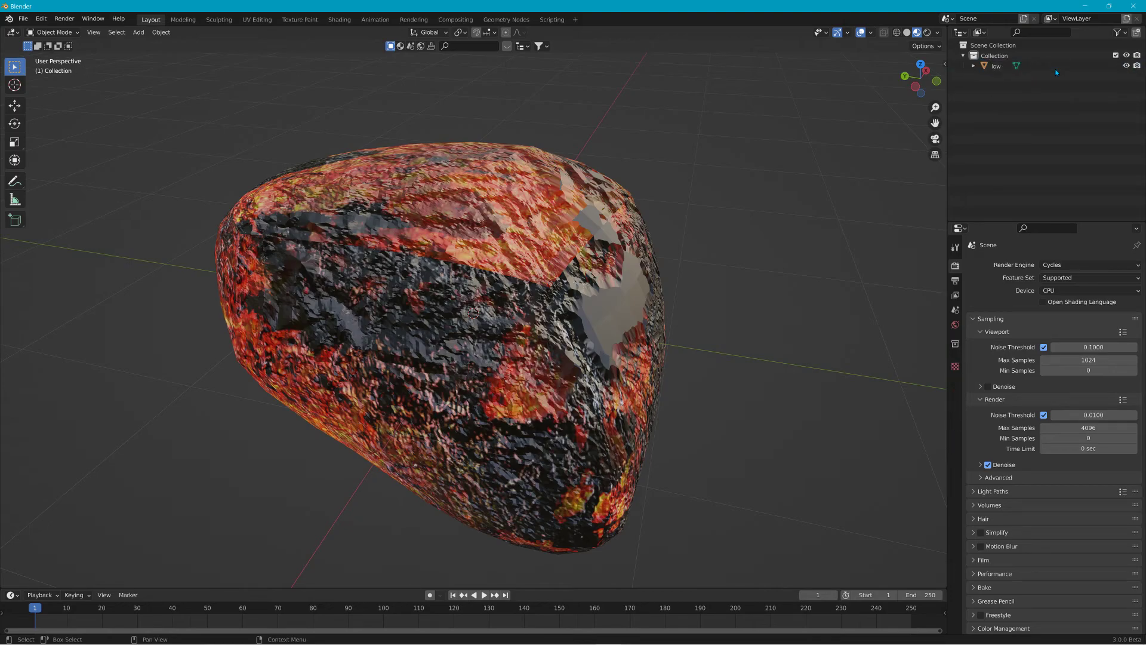
{"action": "double_click", "coordinate": [1001, 68]}
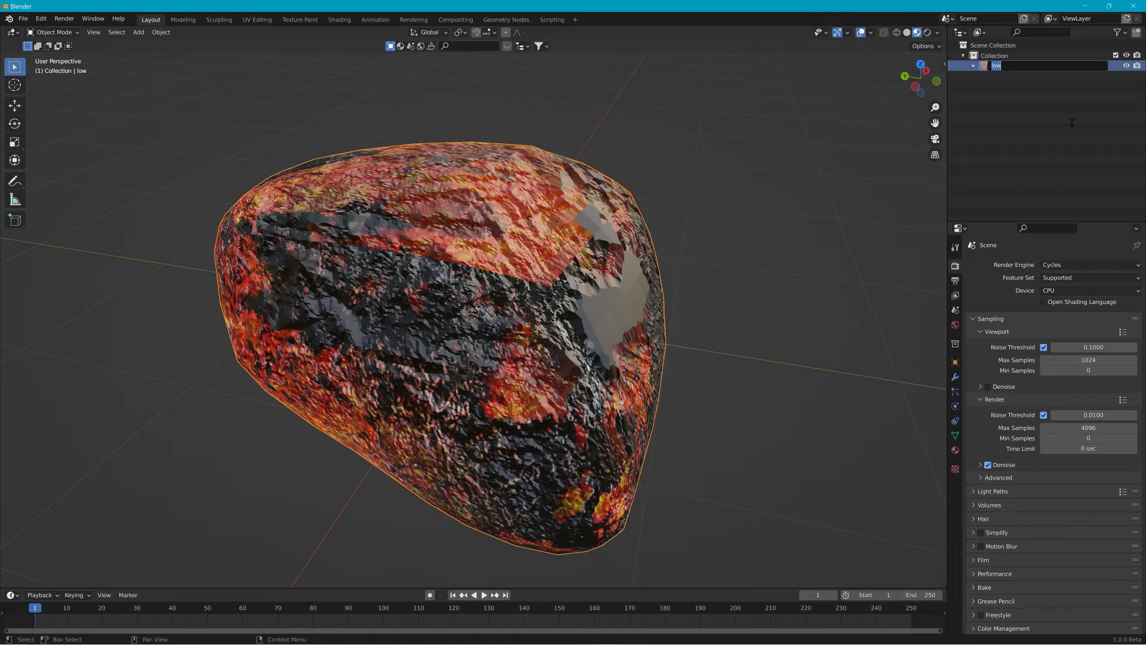
{"action": "type", "text": "Bl"}
{"action": "key", "text": "BackSpace"}
{"action": "key", "text": "BackSpace"}
{"action": "key", "text": "Return"}
{"action": "key", "text": "b"}
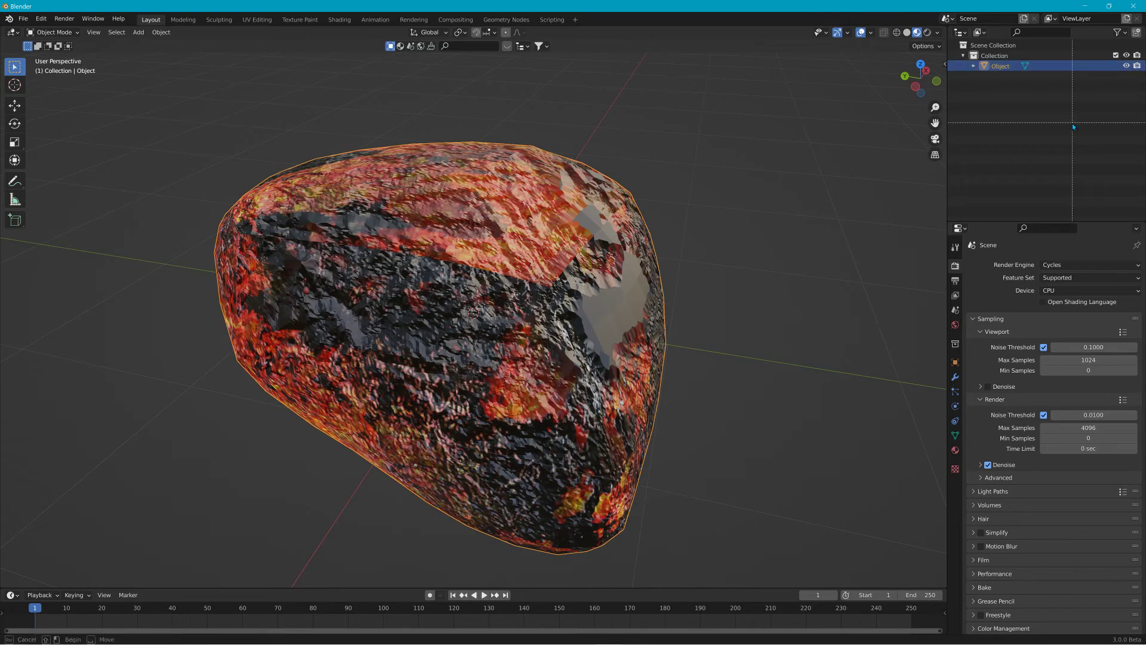
Step: Rename the remaining rock object as Blob and expand its hierarchy down to the lava_baked material
{"action": "double_click", "coordinate": [996, 66]}
{"action": "type", "text": "Blob"}
{"action": "key", "text": "Return"}
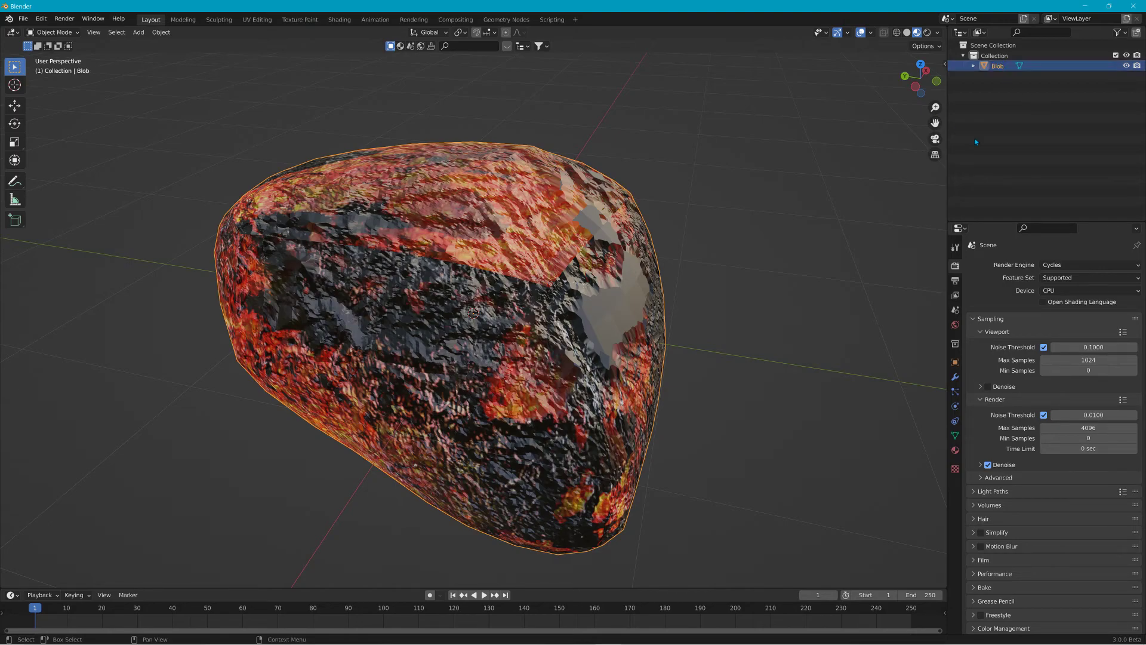
{"action": "left_click", "coordinate": [974, 66]}
{"action": "left_click", "coordinate": [984, 76]}
Step: Move the Blob object straight up along the global Z axis, well above the world origin
{"action": "left_click", "coordinate": [22, 18]}
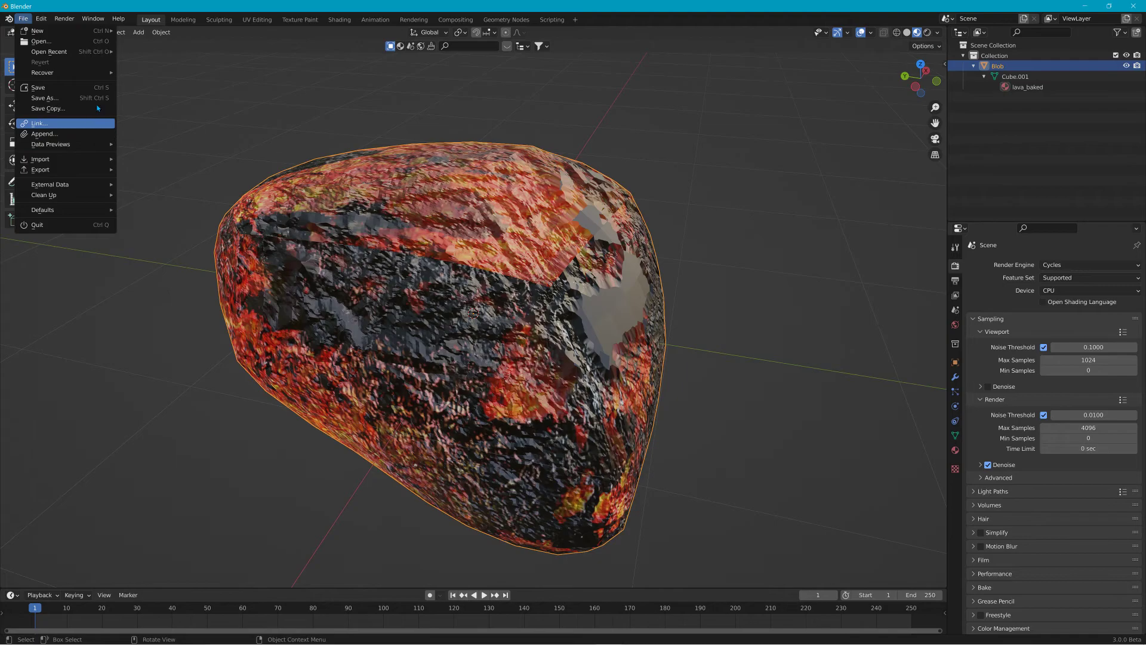
{"action": "left_click", "coordinate": [159, 34]}
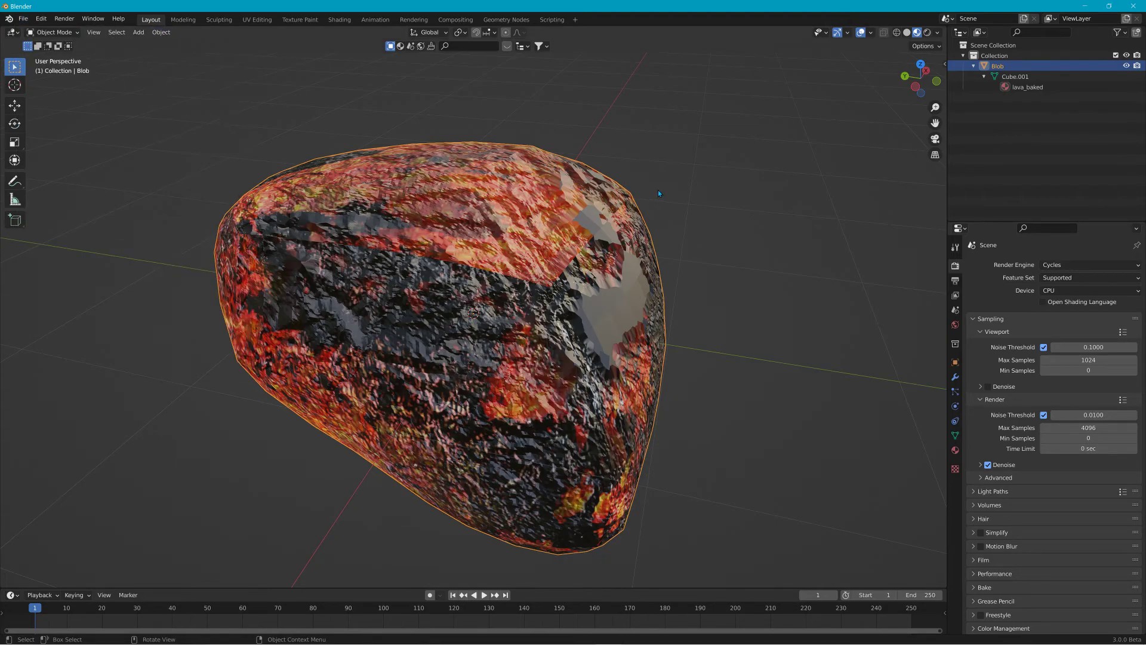
{"action": "scroll", "coordinate": [801, 184], "scroll_direction": "down", "scroll_amount": 4}
{"action": "middle_click_drag", "start_coordinate": [801, 185], "coordinate": [847, 166]}
{"action": "mouse_move", "coordinate": [844, 171]}
{"action": "middle_mouse_down"}
{"action": "mouse_move", "coordinate": [808, 174]}
{"action": "mouse_move", "coordinate": [847, 155]}
{"action": "middle_mouse_up"}
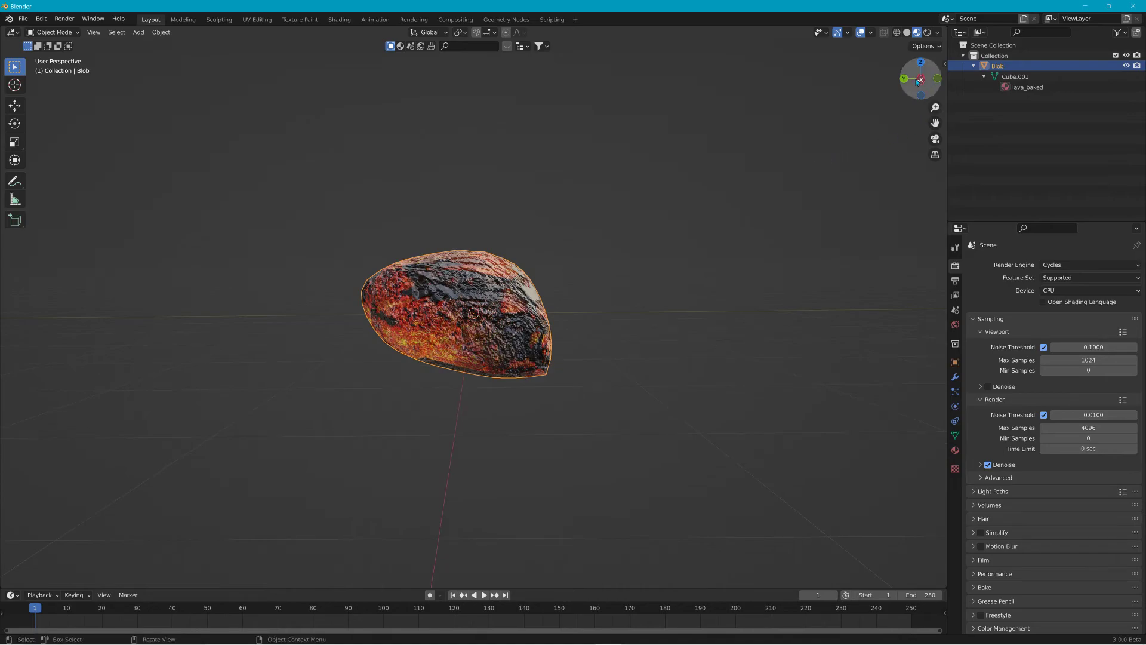
{"action": "key", "text": "g"}
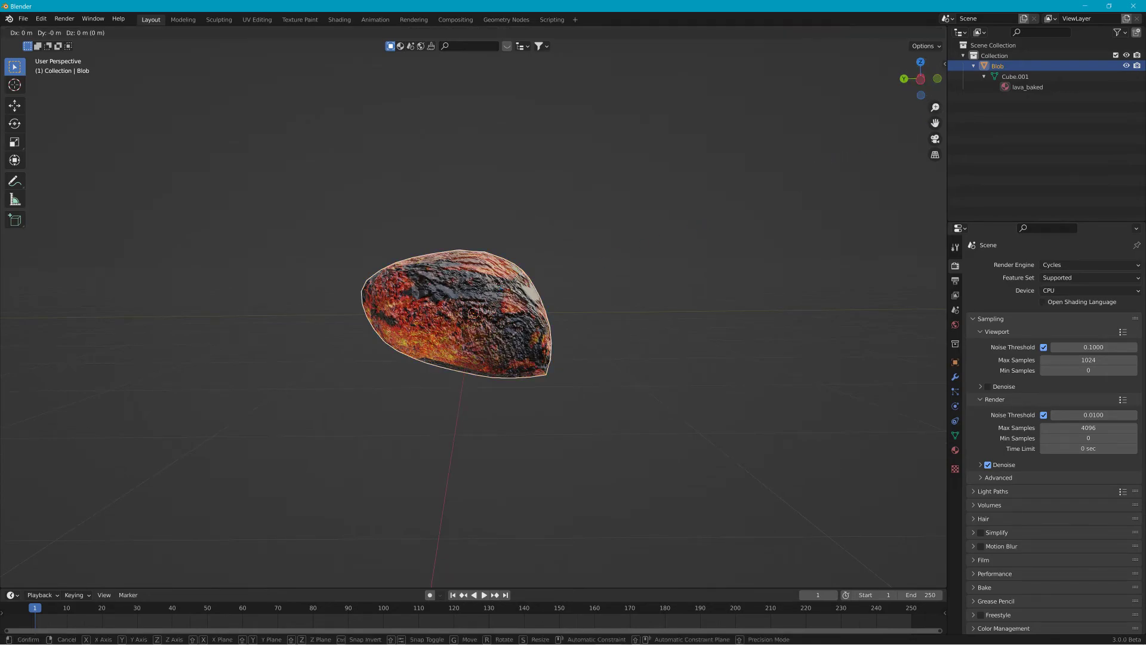
{"action": "key", "text": "z"}
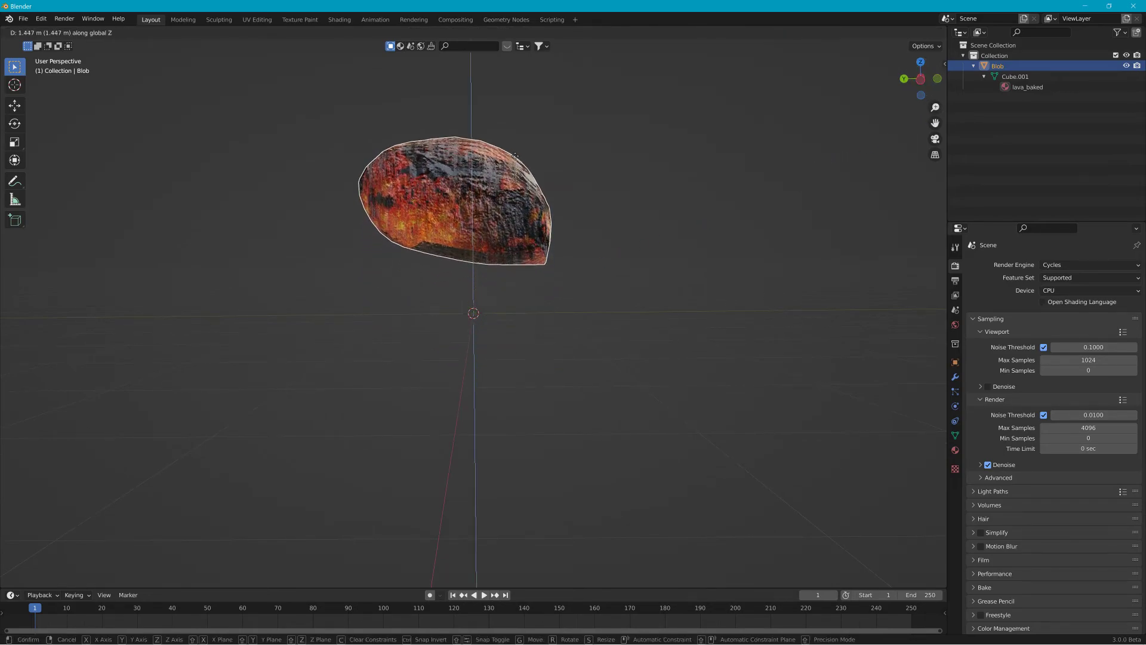
{"action": "left_click", "coordinate": [604, 169]}
{"action": "middle_click_drag", "start_coordinate": [604, 170], "coordinate": [434, 102]}
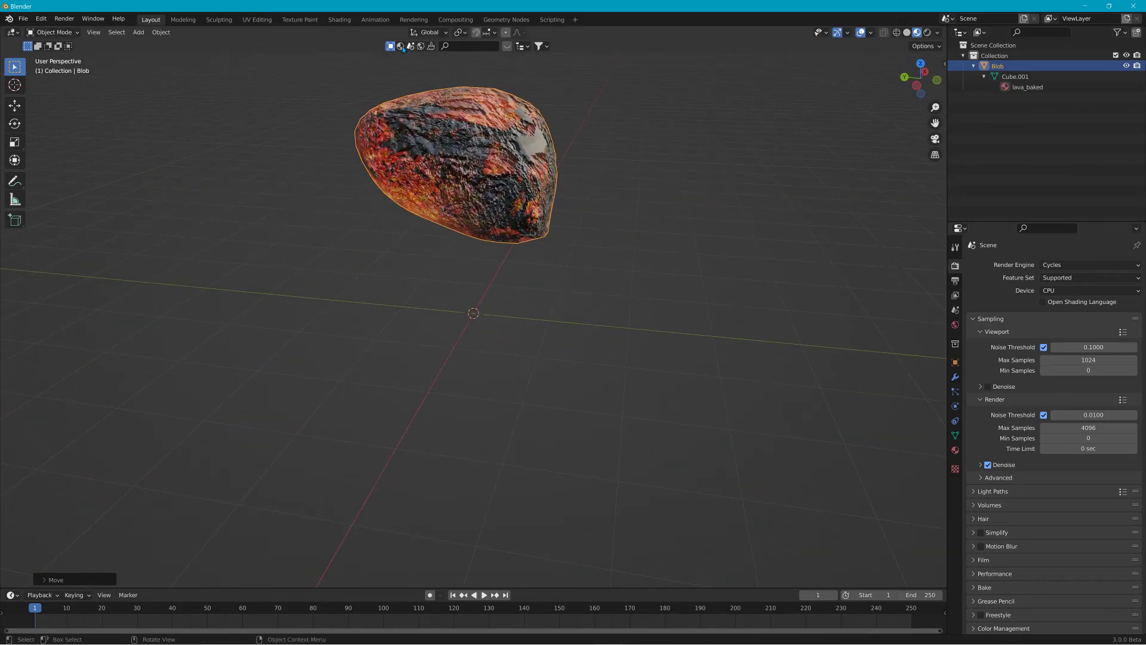
Step: Set Blob's origin to the 3D cursor and apply all of its transforms
{"action": "left_click", "coordinate": [158, 33]}
{"action": "mouse_move", "coordinate": [182, 55]}
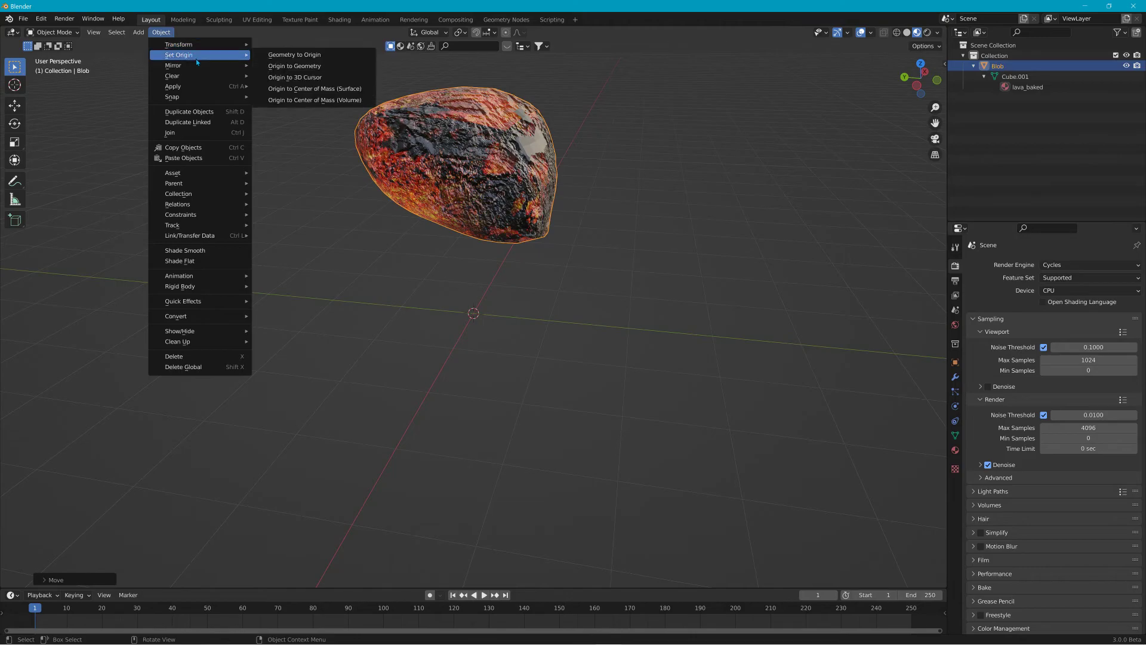
{"action": "left_click", "coordinate": [299, 78]}
{"action": "left_click", "coordinate": [161, 32]}
{"action": "mouse_move", "coordinate": [182, 55]}
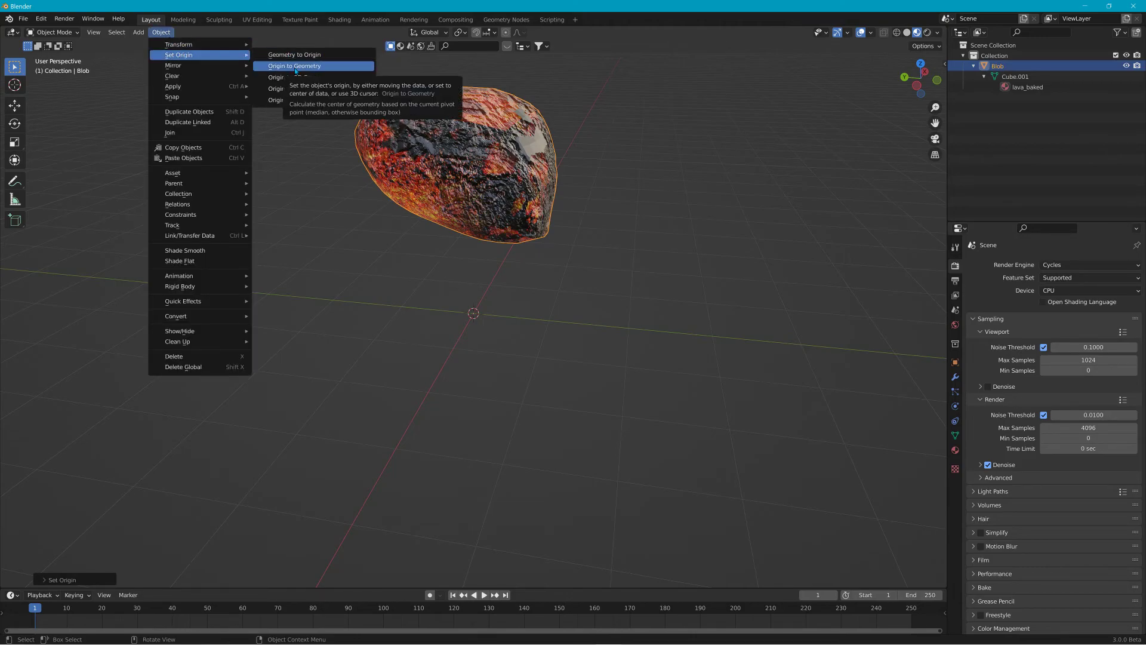
{"action": "mouse_move", "coordinate": [240, 86]}
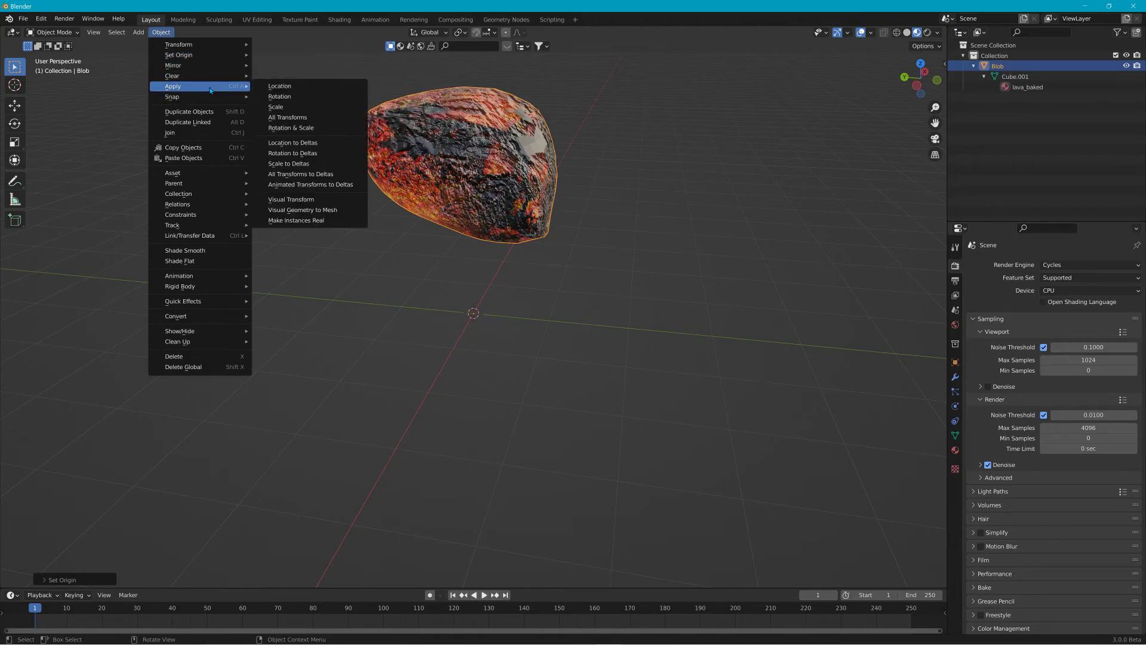
{"action": "left_click", "coordinate": [292, 117]}
{"action": "middle_click_drag", "start_coordinate": [434, 194], "coordinate": [344, 154]}
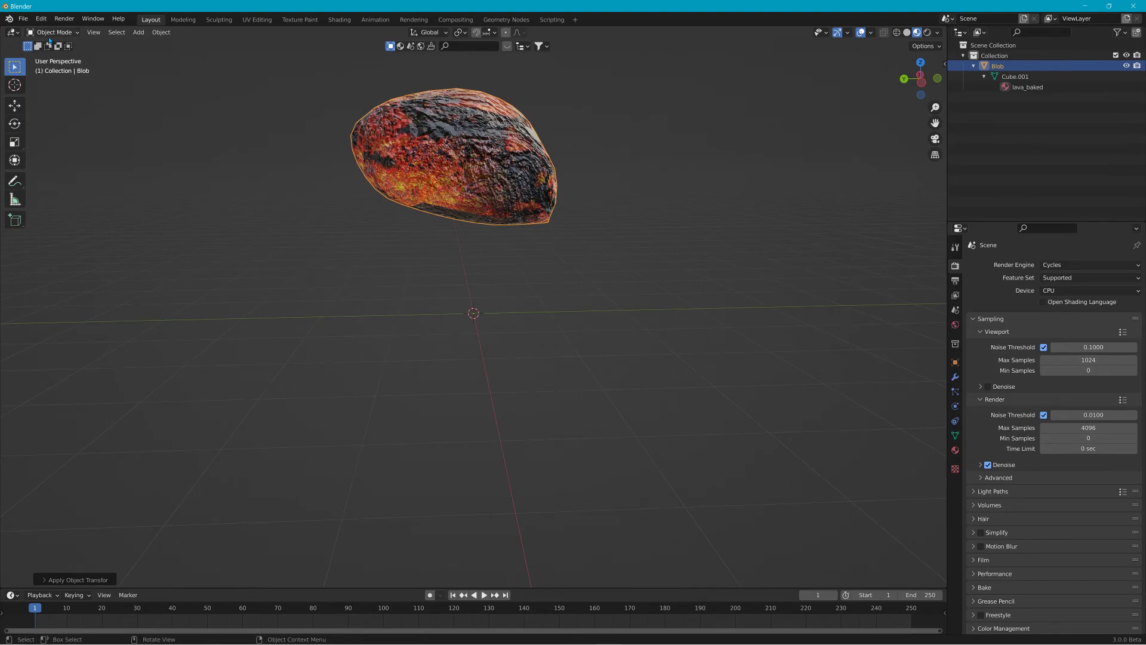
Step: Save the Blender project as blob in the D:\Blender 1\Blender 1 folder
{"action": "left_click", "coordinate": [22, 19]}
{"action": "mouse_move", "coordinate": [84, 160]}
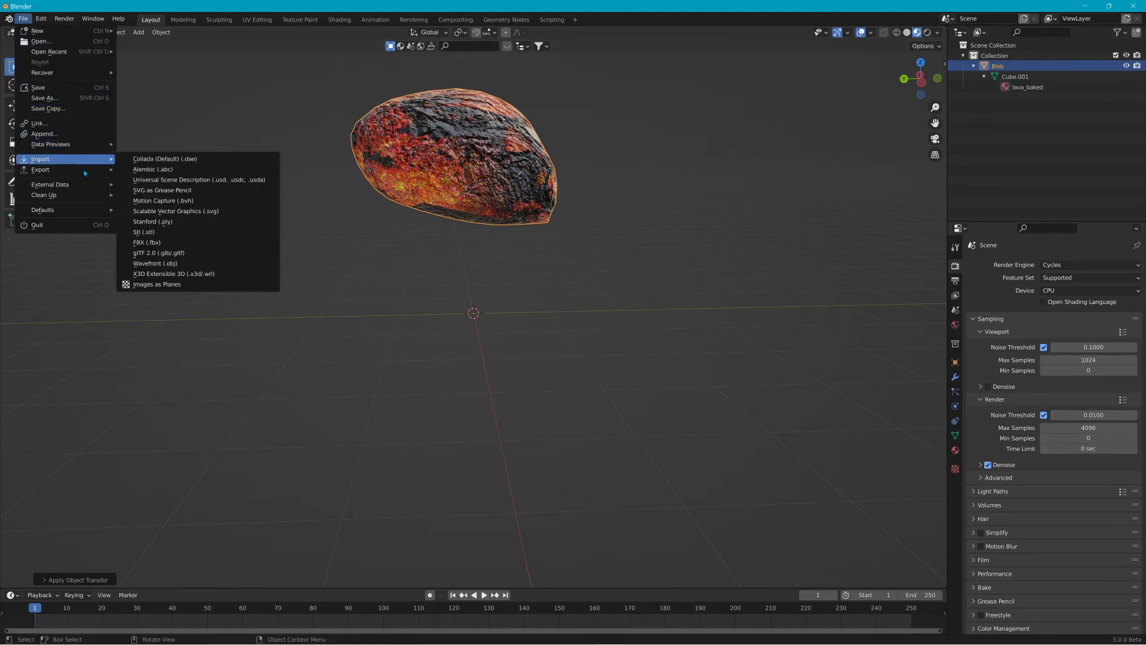
{"action": "left_click", "coordinate": [84, 98]}
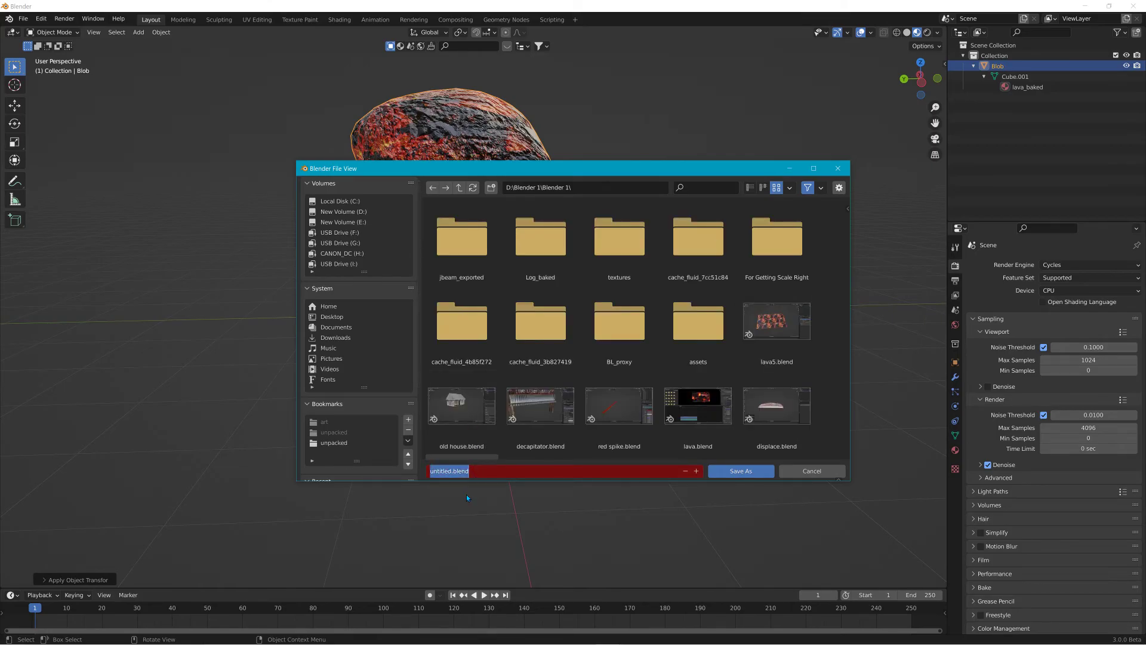
{"action": "type", "text": "blob"}
{"action": "left_click", "coordinate": [729, 471]}
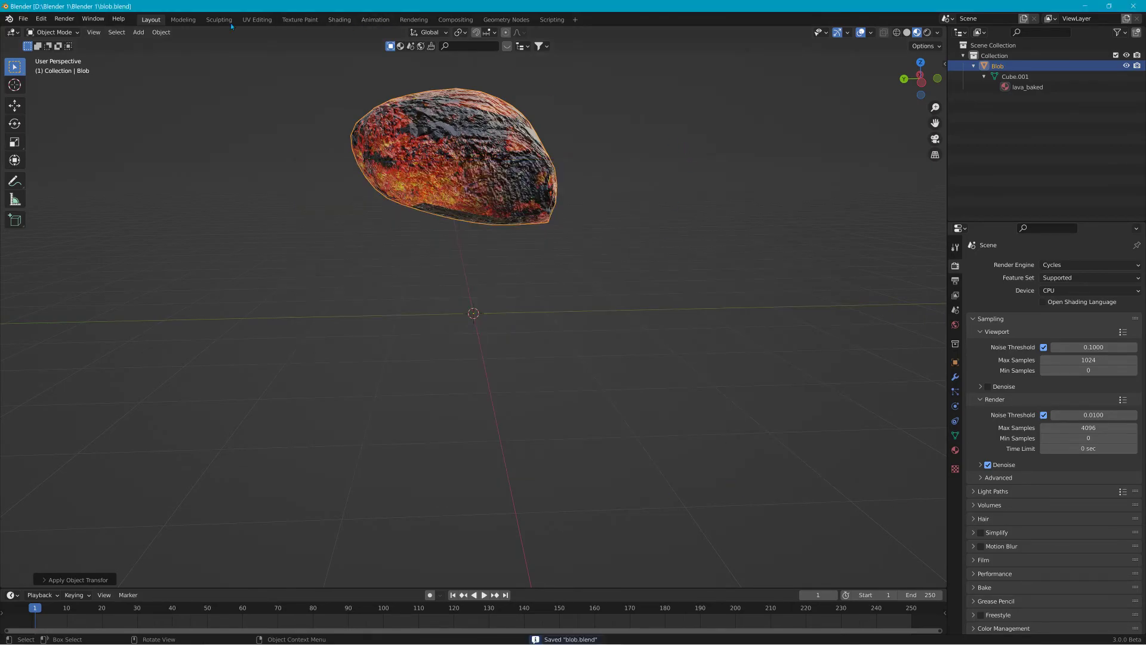
Step: Export Blob as the Collada file blob.dae into the Desktop's lava2\Vehicles\lava2 folder, with texture copying turned off
{"action": "left_click", "coordinate": [22, 19]}
{"action": "mouse_move", "coordinate": [60, 161]}
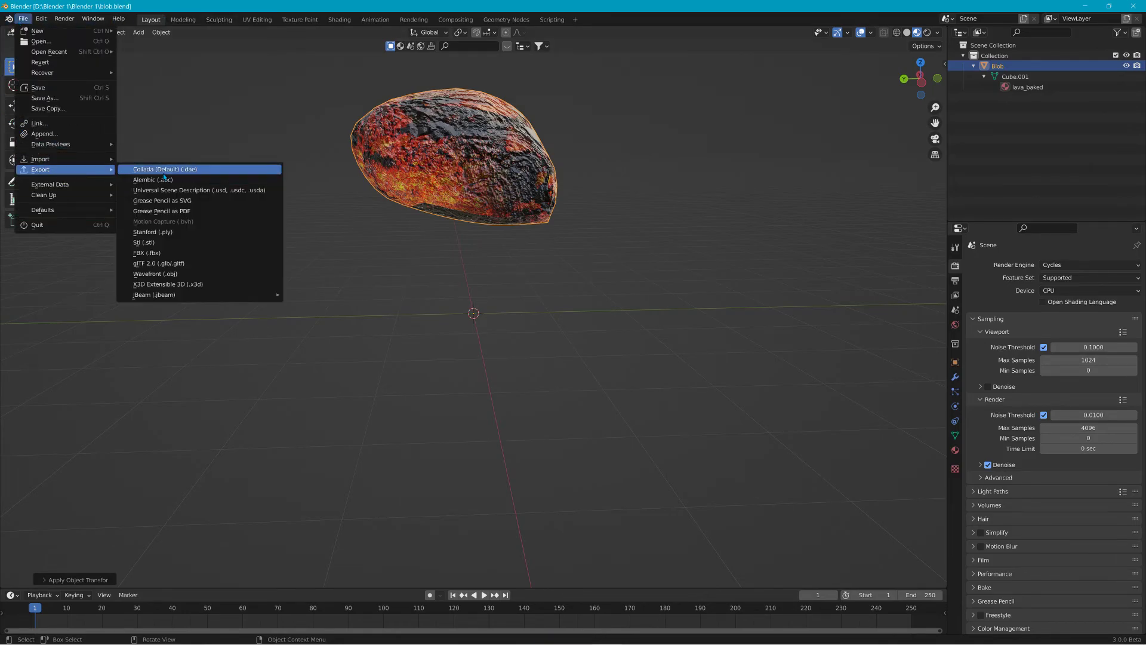
{"action": "left_click", "coordinate": [165, 169]}
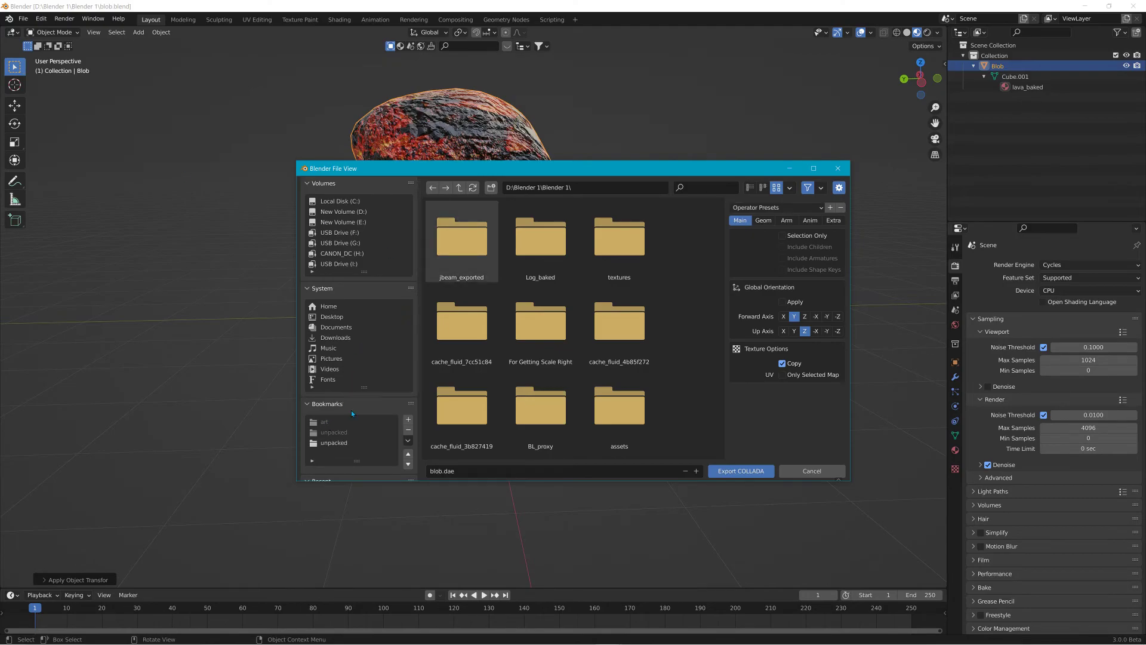
{"action": "left_click", "coordinate": [332, 316]}
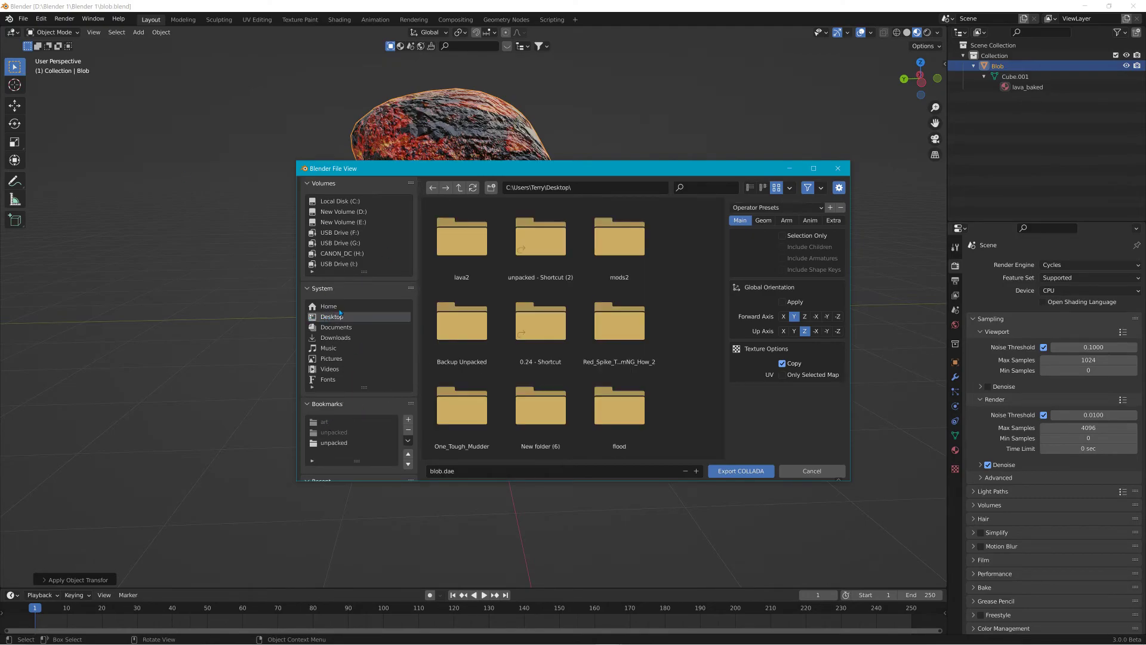
{"action": "double_click", "coordinate": [461, 244]}
{"action": "double_click", "coordinate": [460, 242]}
{"action": "double_click", "coordinate": [471, 244]}
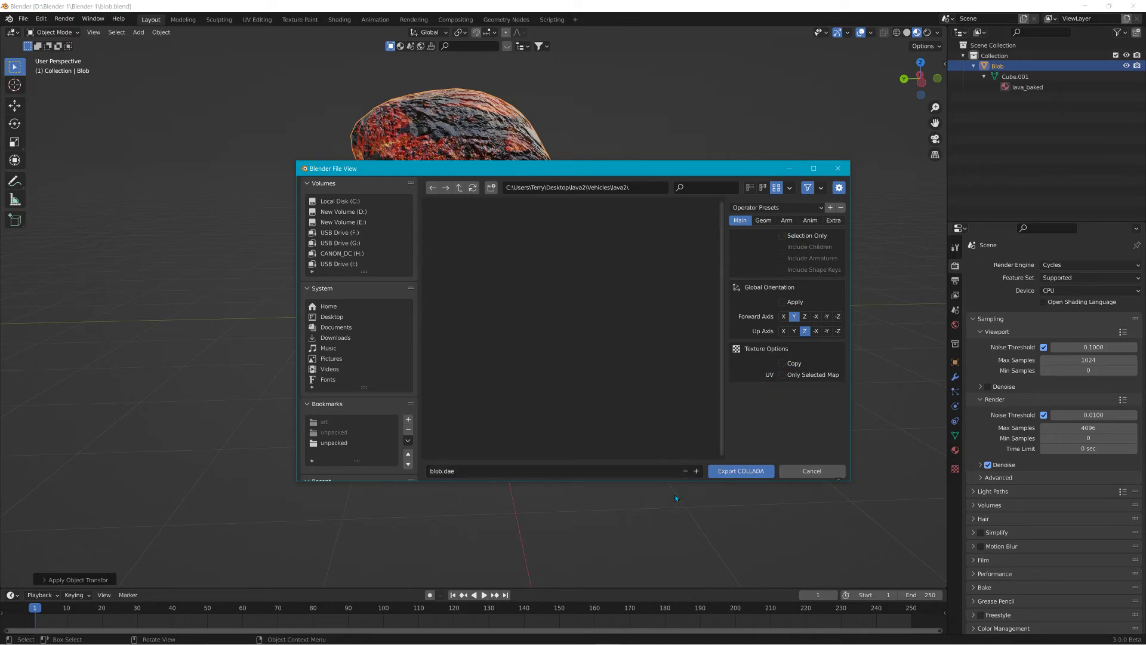
{"action": "left_click", "coordinate": [741, 471]}
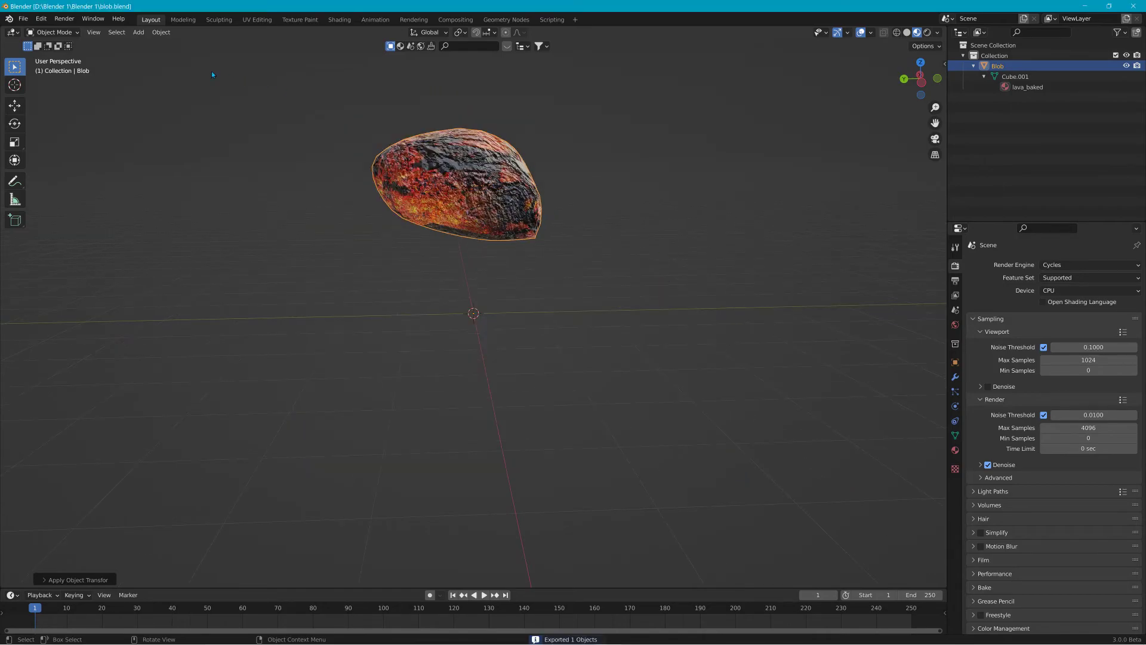
Step: Look up the Blender Jbeam Exporter Plugin link in Links.txt from the Desktop's Notes folder in File Explorer, and close the text file
{"action": "mouse_move", "coordinate": [455, 158]}
{"action": "middle_mouse_down"}
{"action": "mouse_move", "coordinate": [316, 189]}
{"action": "mouse_move", "coordinate": [231, 184]}
{"action": "mouse_move", "coordinate": [481, 178]}
{"action": "mouse_move", "coordinate": [465, 183]}
{"action": "mouse_move", "coordinate": [533, 165]}
{"action": "mouse_move", "coordinate": [435, 166]}
{"action": "middle_mouse_up"}
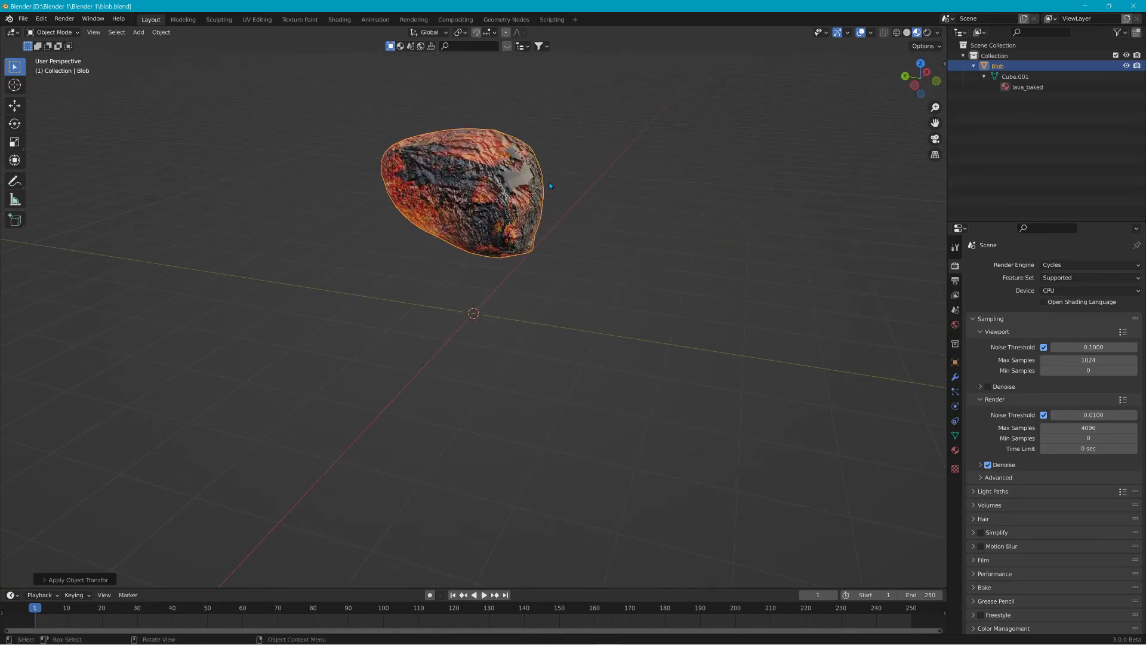
{"action": "key", "text": "alt+Tab"}
{"action": "key", "text": "alt+Tab"}
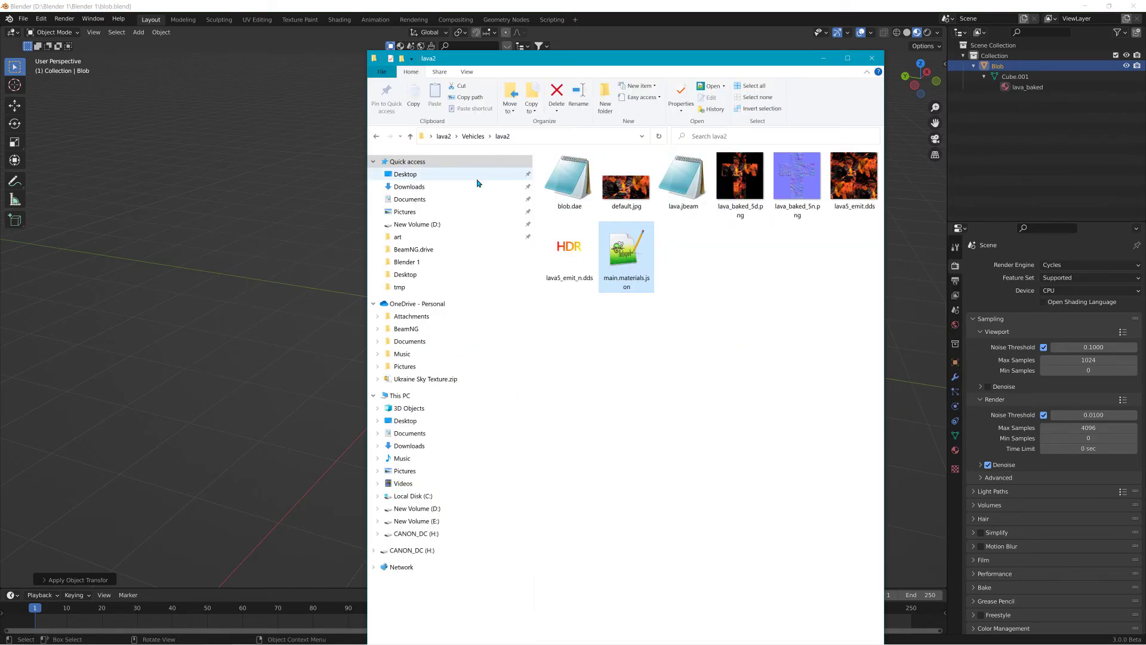
{"action": "left_click", "coordinate": [445, 175]}
{"action": "scroll", "coordinate": [608, 436], "scroll_direction": "down", "scroll_amount": 6}
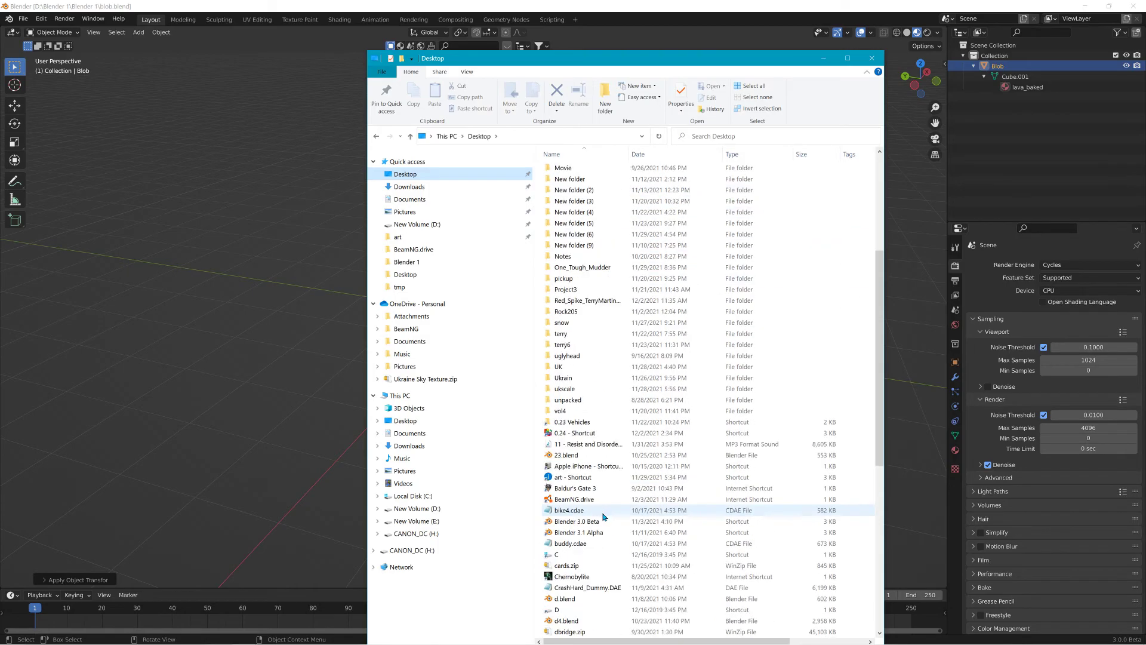
{"action": "double_click", "coordinate": [564, 255]}
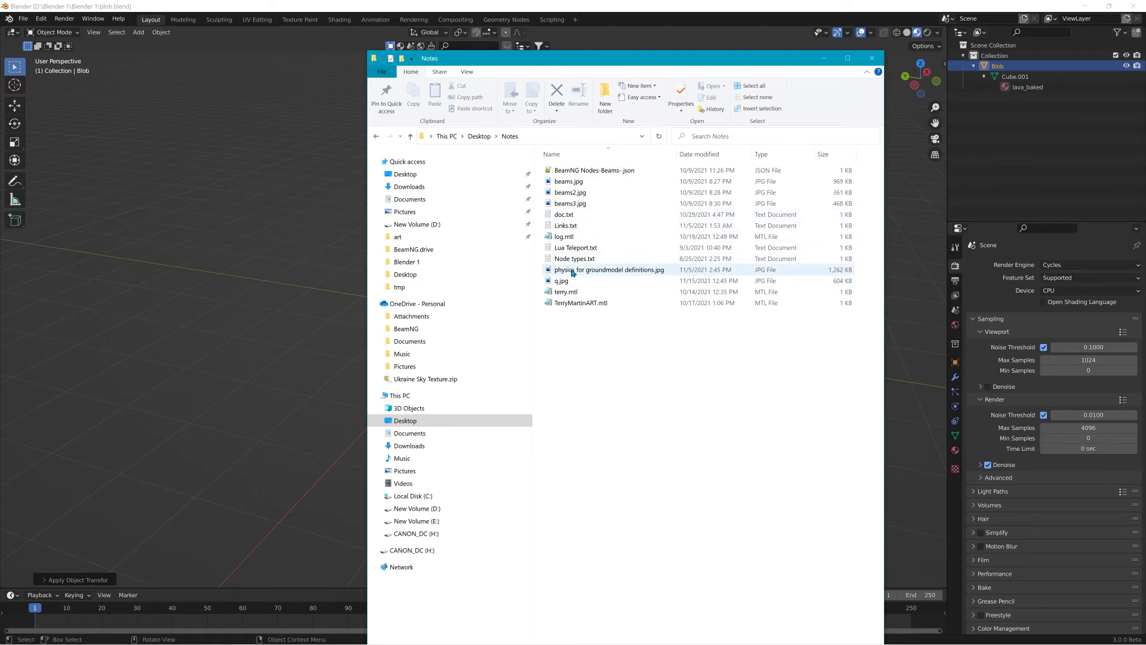
{"action": "double_click", "coordinate": [565, 226]}
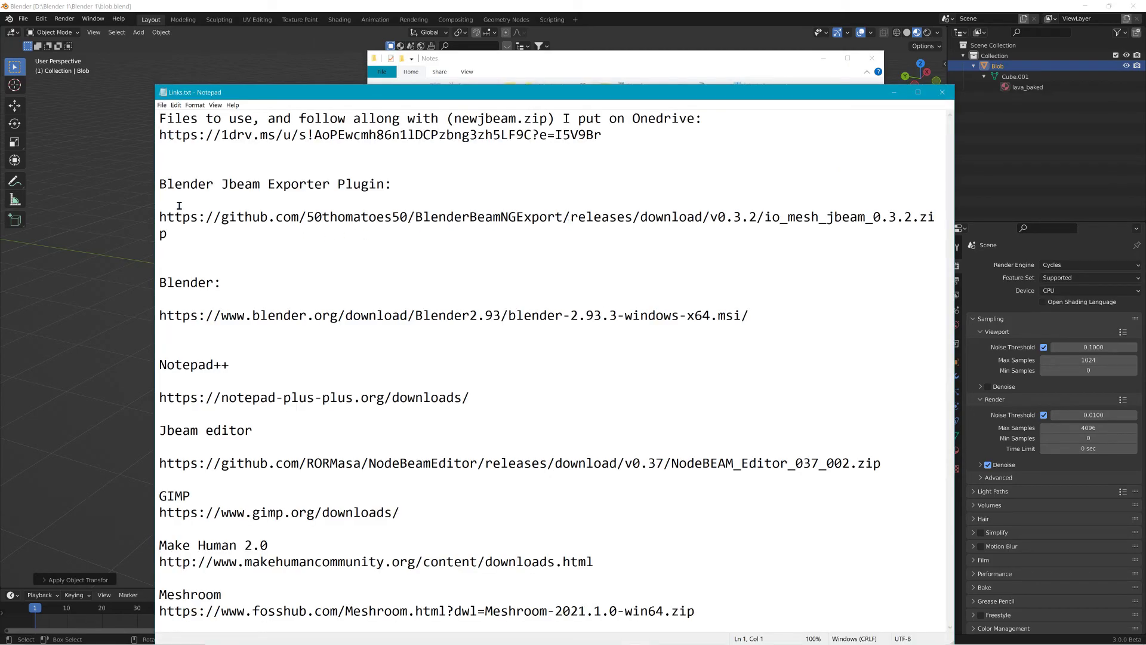
{"action": "left_click_drag", "start_coordinate": [160, 184], "coordinate": [899, 240]}
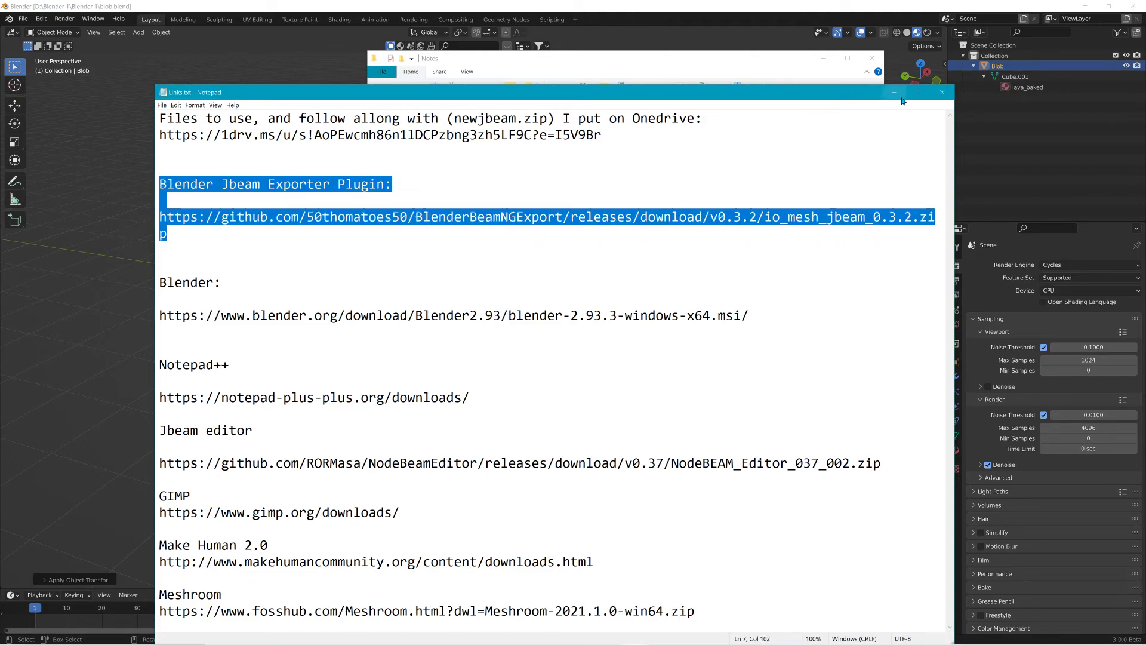
{"action": "left_click", "coordinate": [941, 92]}
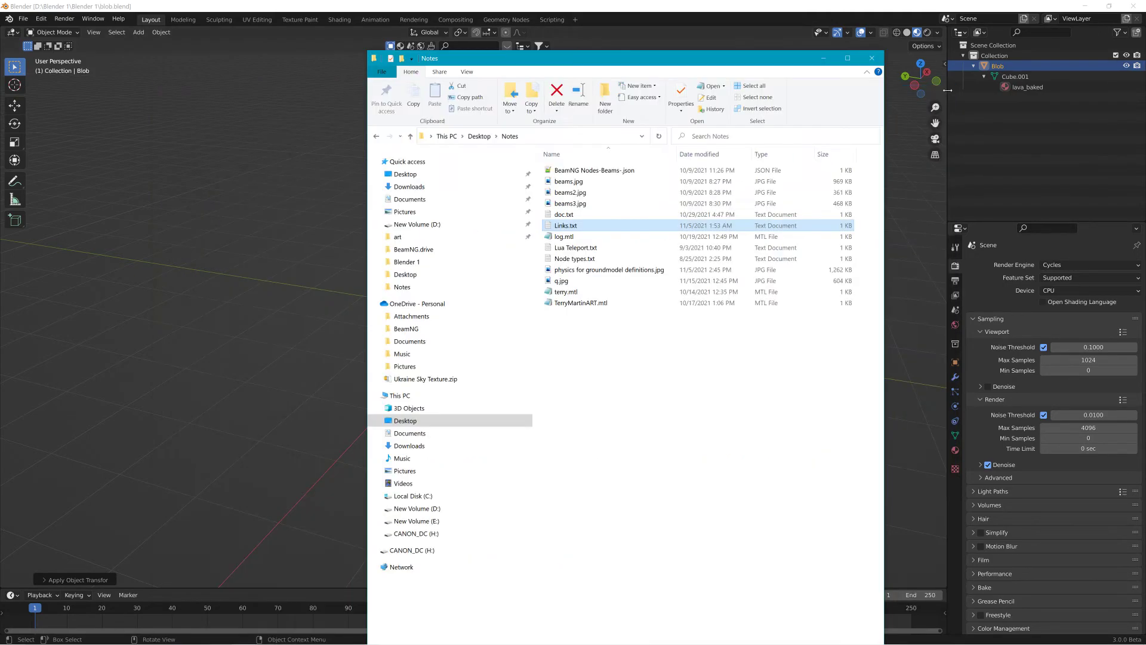
Step: Open the add-on preferences, locate io_mesh_jbeam_0.3.2.zip in Downloads as an installable add-on, and leave the file chooser without installing
{"action": "left_click", "coordinate": [23, 19]}
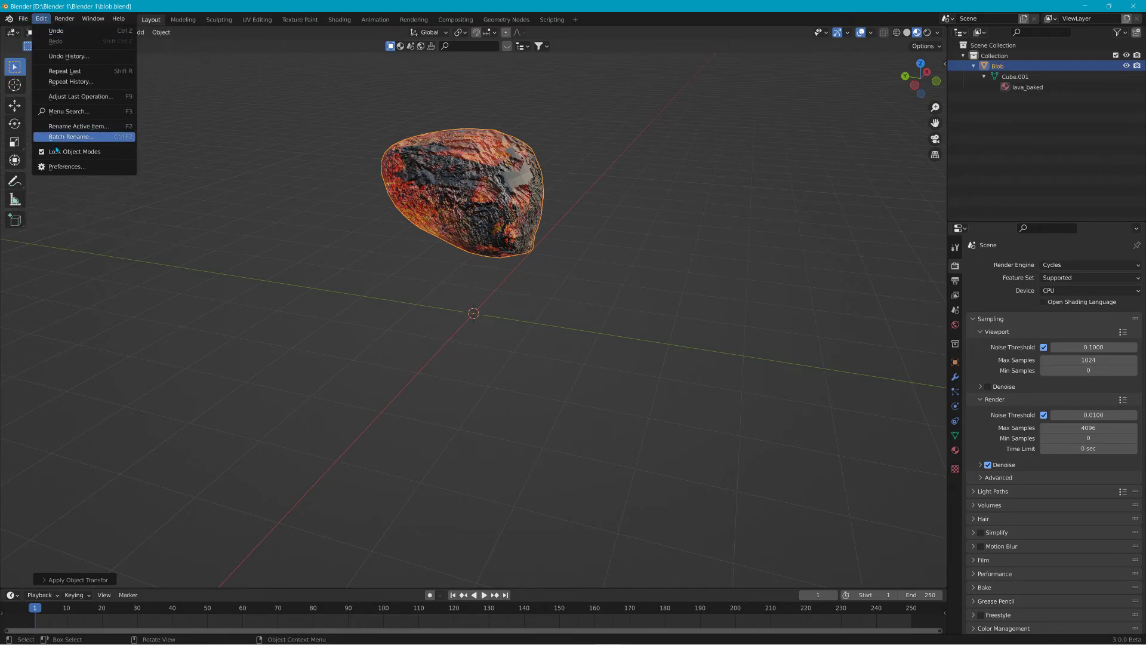
{"action": "left_click", "coordinate": [70, 168]}
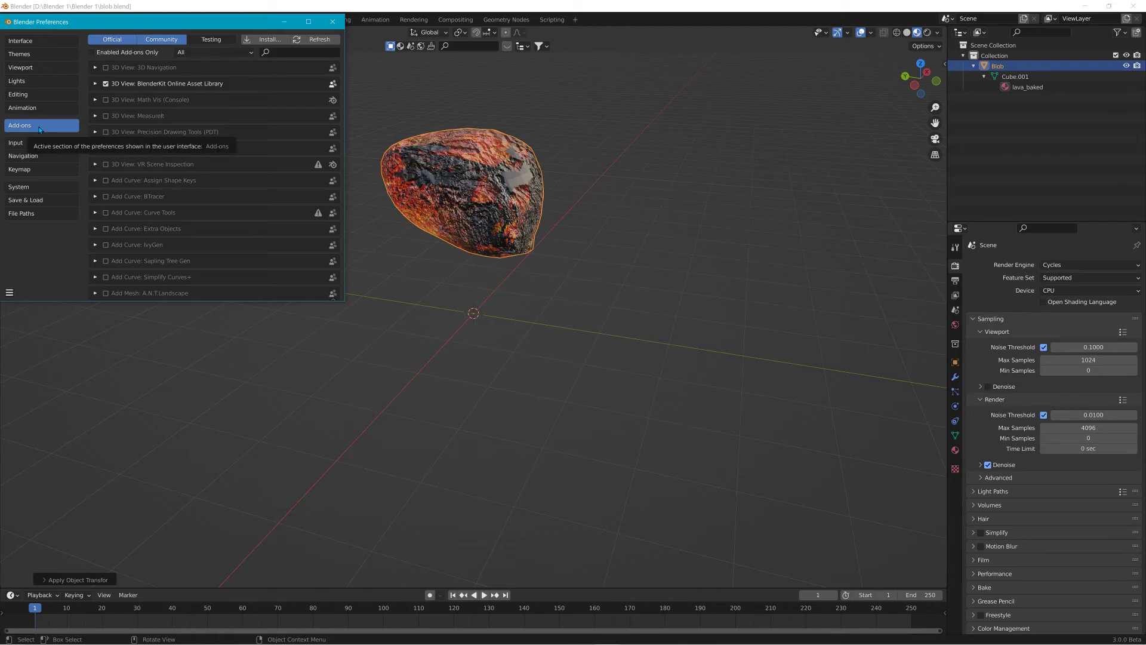
{"action": "left_click", "coordinate": [265, 43]}
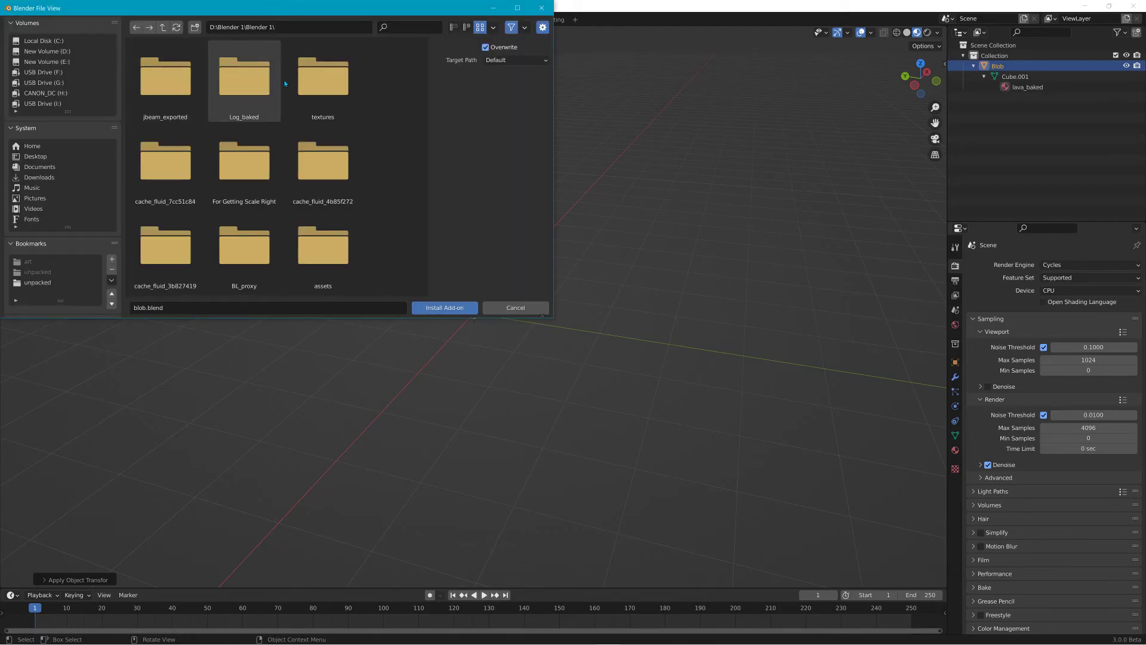
{"action": "scroll", "coordinate": [323, 120], "scroll_direction": "down", "scroll_amount": 2}
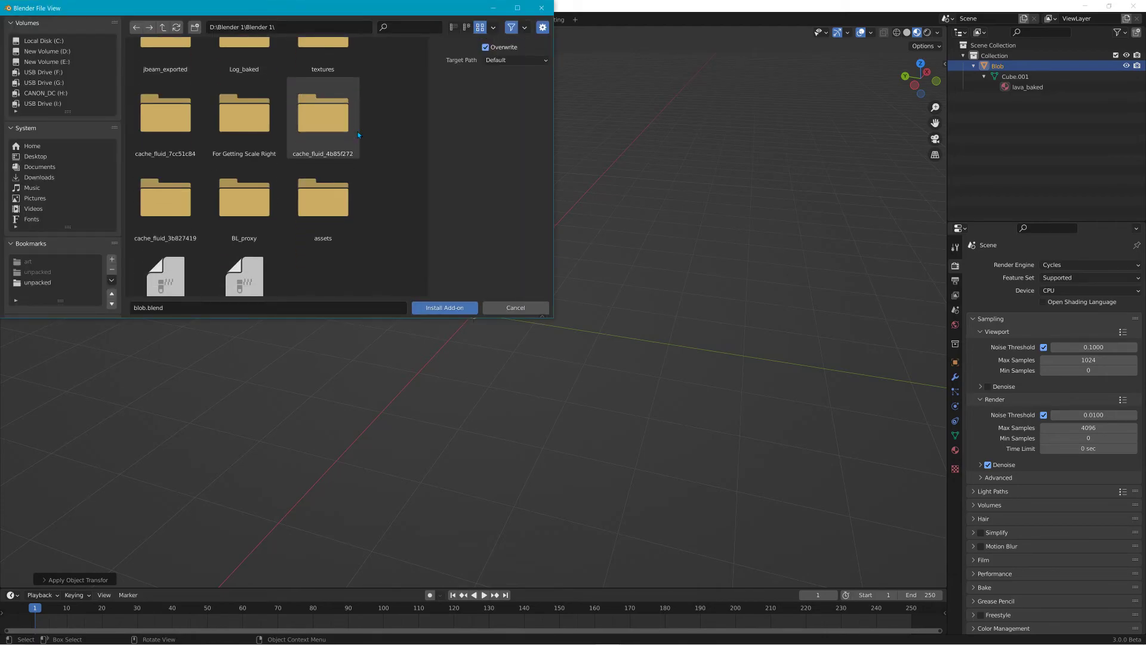
{"action": "left_click", "coordinate": [35, 178]}
{"action": "scroll", "coordinate": [358, 165], "scroll_direction": "down", "scroll_amount": 3}
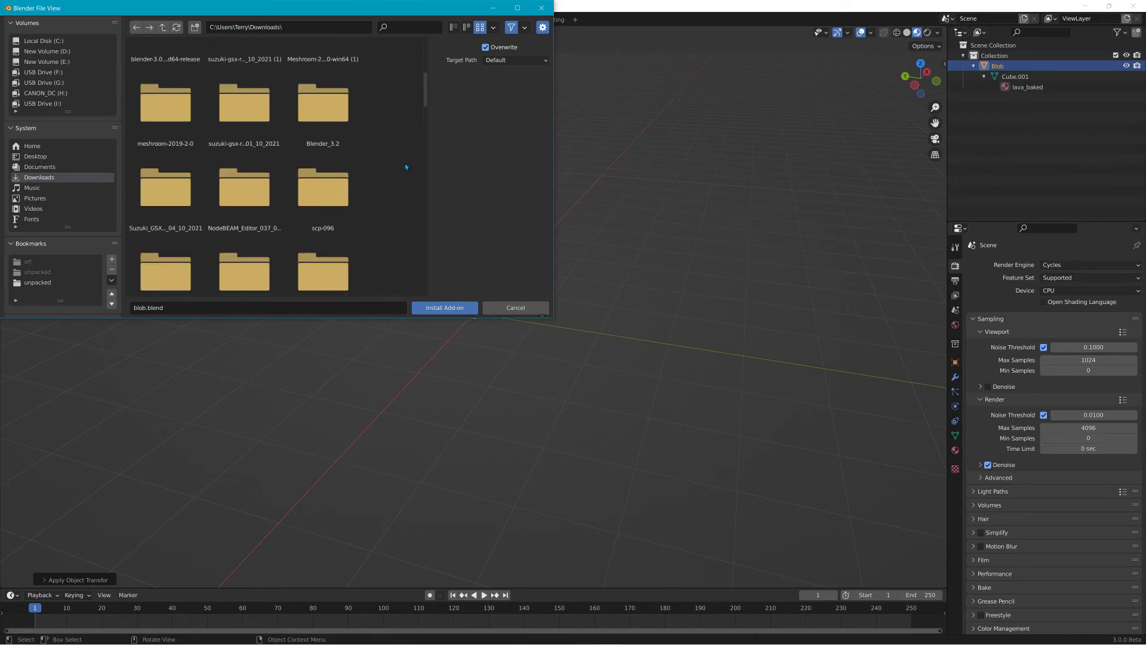
{"action": "scroll", "coordinate": [405, 166], "scroll_direction": "down", "scroll_amount": 15}
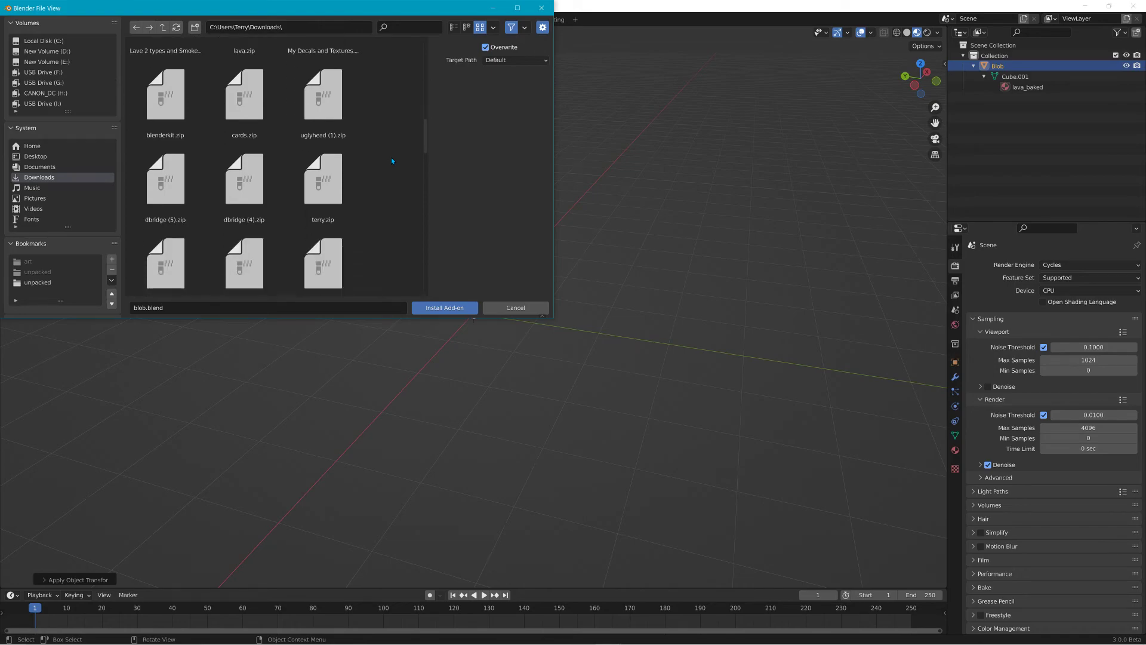
{"action": "scroll", "coordinate": [392, 158], "scroll_direction": "down", "scroll_amount": 10}
{"action": "scroll", "coordinate": [402, 179], "scroll_direction": "down", "scroll_amount": 10}
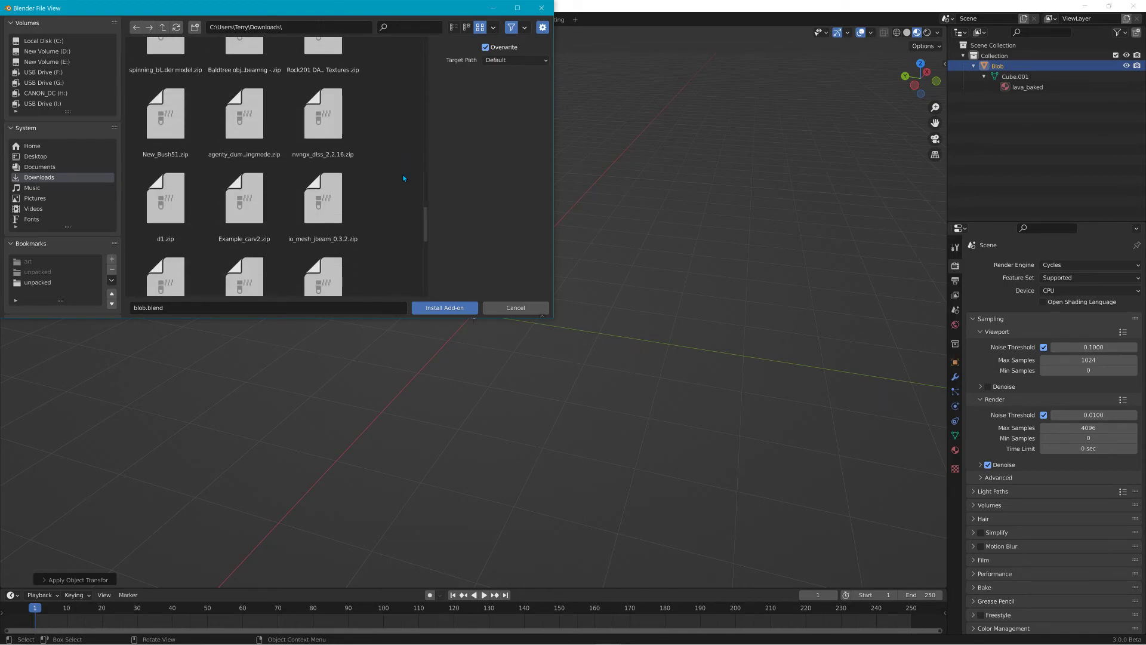
{"action": "scroll", "coordinate": [403, 176], "scroll_direction": "down", "scroll_amount": 2}
{"action": "left_click", "coordinate": [336, 186]}
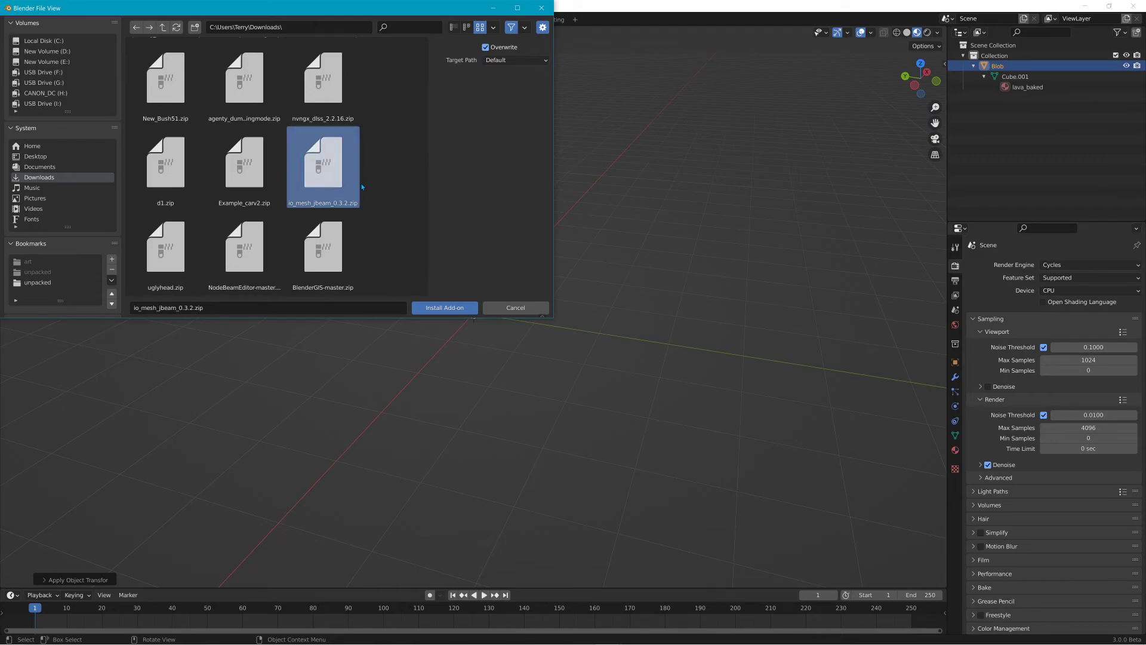
{"action": "left_click", "coordinate": [516, 307]}
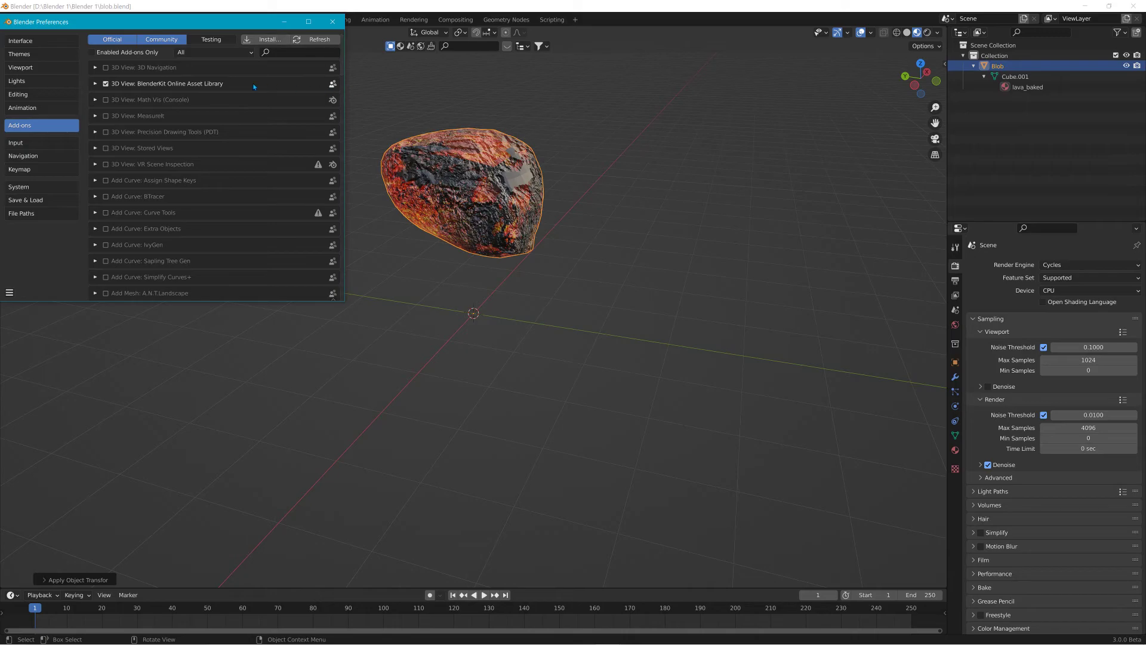
Step: Check the BeamNG.drive JBeam export add-on's entry and the preference-saving options, and close the preferences
{"action": "scroll", "coordinate": [225, 89], "scroll_direction": "down", "scroll_amount": 5}
{"action": "scroll", "coordinate": [192, 163], "scroll_direction": "down", "scroll_amount": 8}
{"action": "scroll", "coordinate": [192, 158], "scroll_direction": "down", "scroll_amount": 1}
{"action": "scroll", "coordinate": [192, 162], "scroll_direction": "down", "scroll_amount": 2}
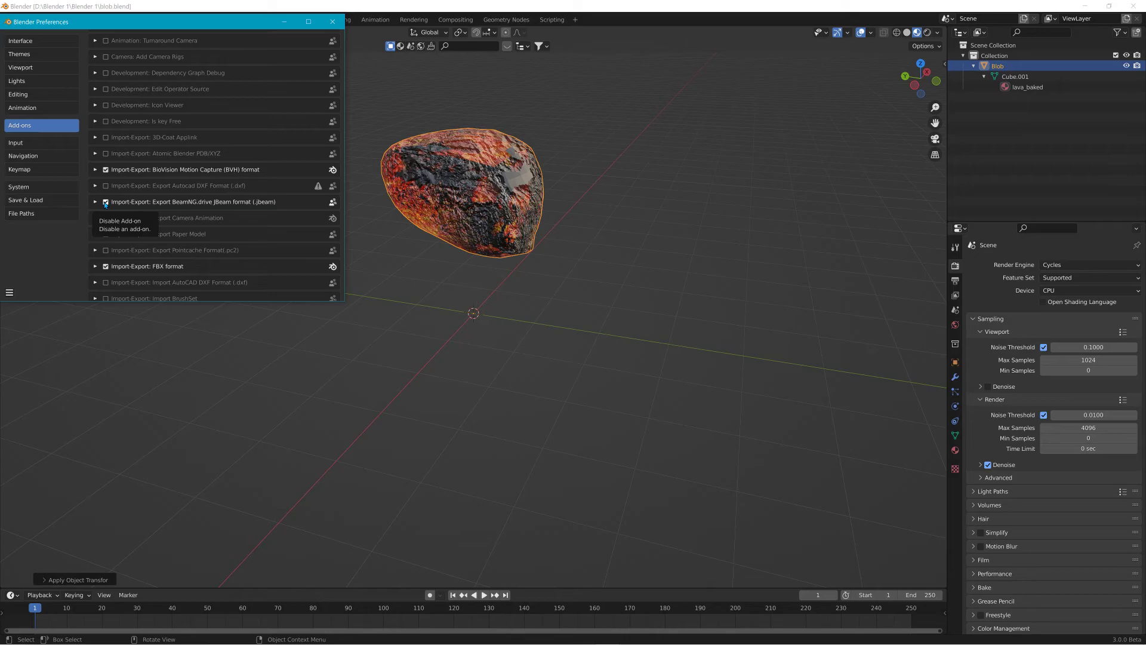
{"action": "left_click", "coordinate": [9, 293]}
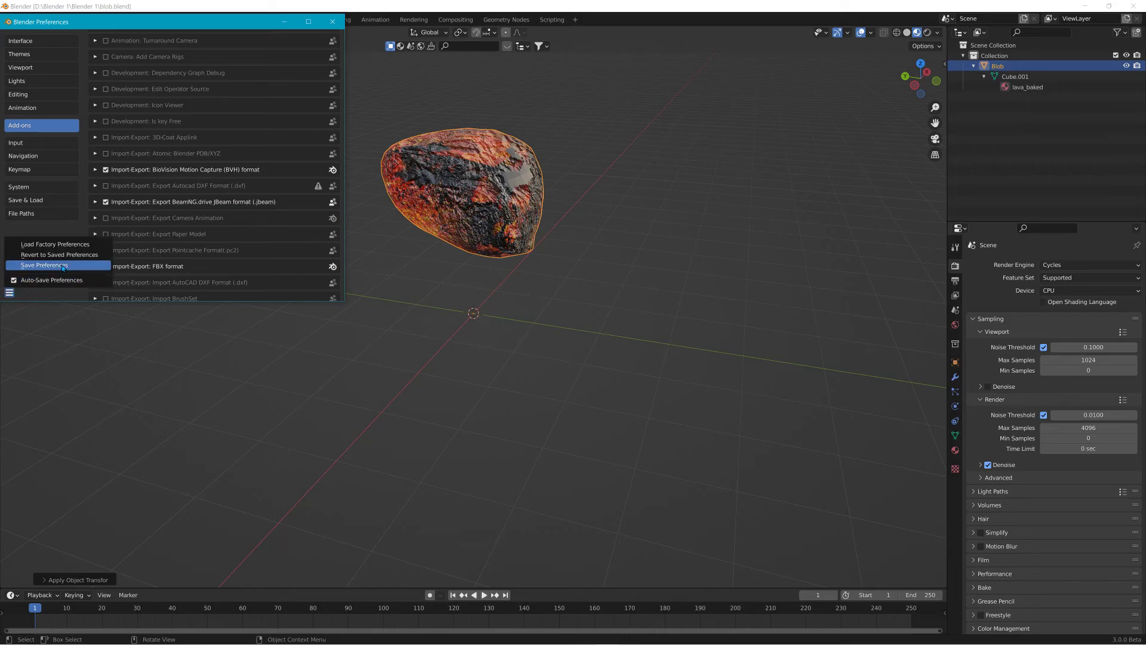
{"action": "left_click", "coordinate": [333, 20]}
Step: Put Blob into Edit Mode with nothing selected, and show the sidebar with the Transform values
{"action": "mouse_move", "coordinate": [525, 255]}
{"action": "middle_mouse_down"}
{"action": "mouse_move", "coordinate": [402, 266]}
{"action": "mouse_move", "coordinate": [534, 247]}
{"action": "middle_mouse_up"}
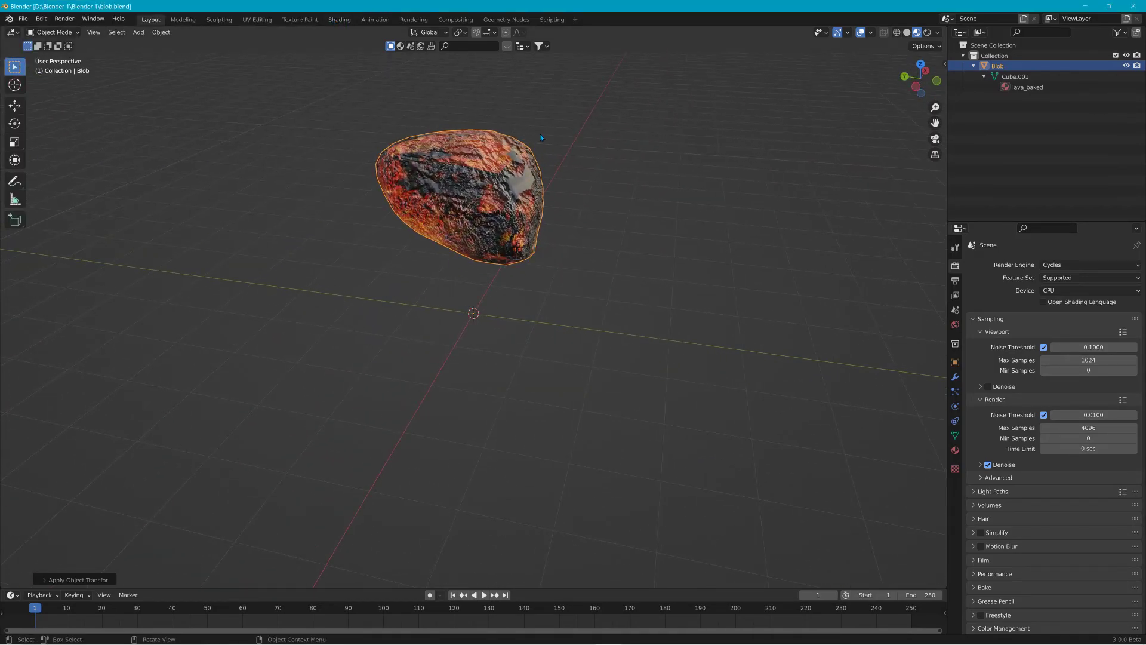
{"action": "middle_click_drag", "start_coordinate": [540, 136], "coordinate": [539, 239], "text": "shift"}
{"action": "scroll", "coordinate": [570, 284], "scroll_direction": "up", "scroll_amount": 3}
{"action": "mouse_move", "coordinate": [574, 292]}
{"action": "middle_mouse_down"}
{"action": "mouse_move", "coordinate": [646, 287]}
{"action": "mouse_move", "coordinate": [516, 286]}
{"action": "mouse_move", "coordinate": [574, 271]}
{"action": "middle_mouse_up"}
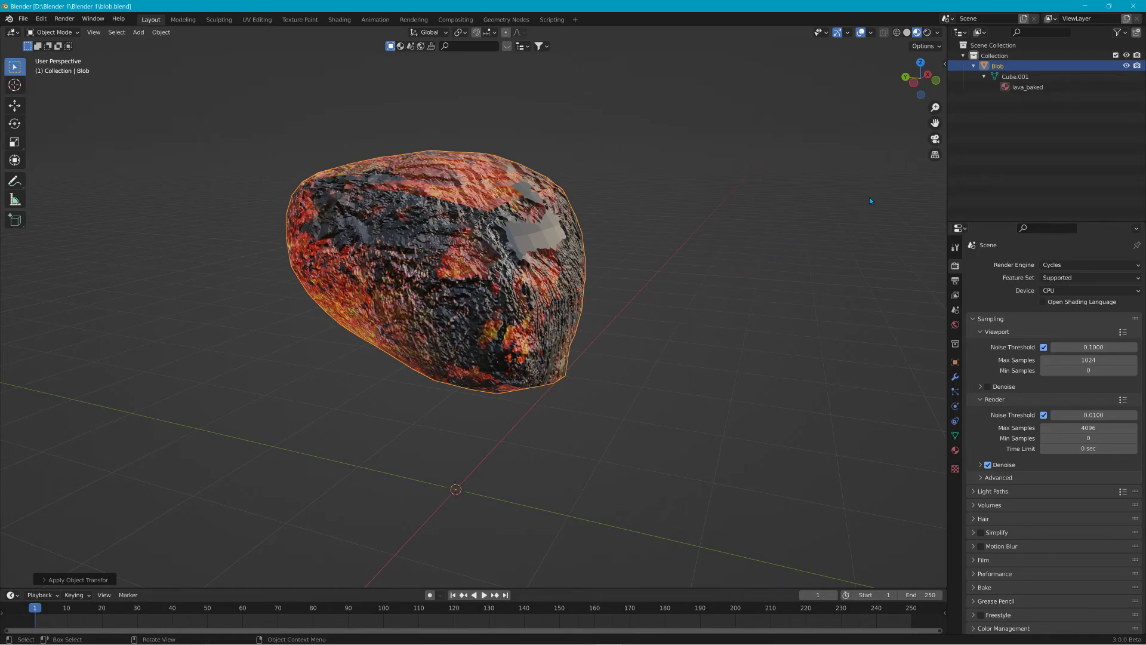
{"action": "left_click", "coordinate": [52, 32]}
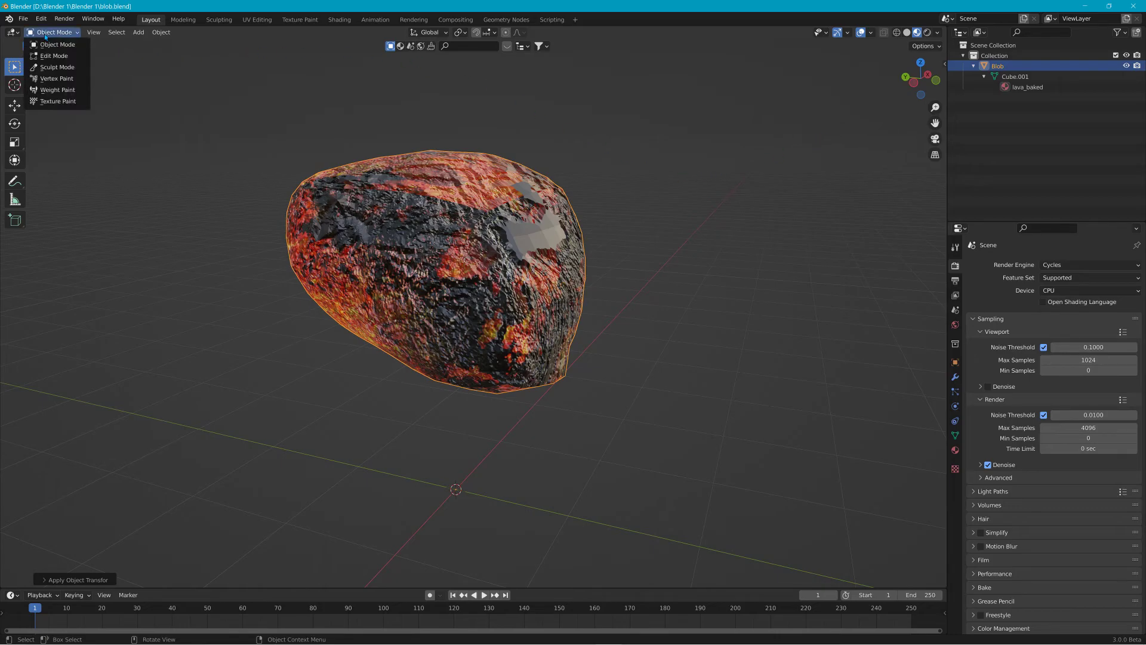
{"action": "left_click", "coordinate": [46, 57]}
{"action": "middle_click_drag", "start_coordinate": [267, 133], "coordinate": [474, 220]}
{"action": "key", "text": "alt+a"}
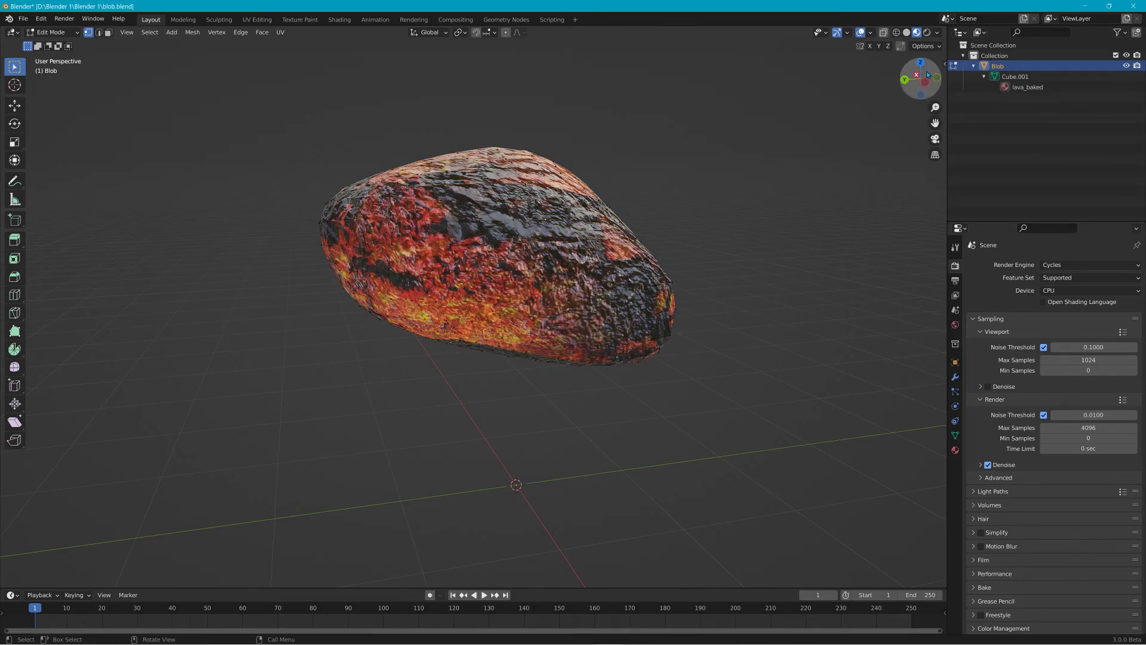
{"action": "left_click", "coordinate": [944, 63]}
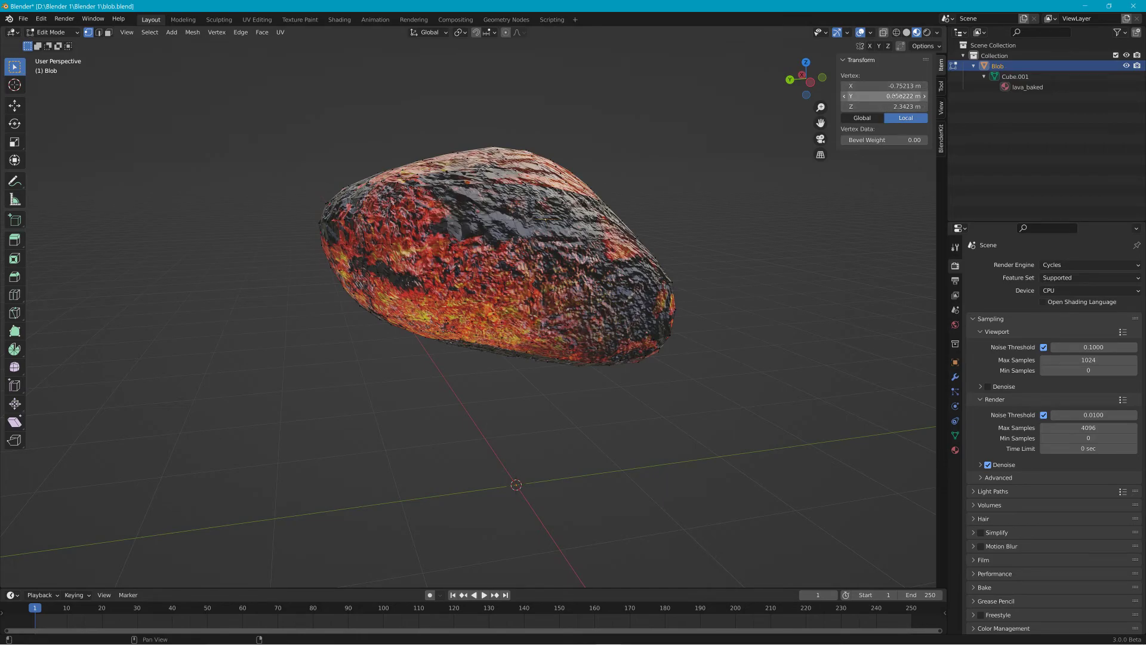
Step: Select single vertices at different places on the rock one after another and examine their coordinates
{"action": "key", "text": "g"}
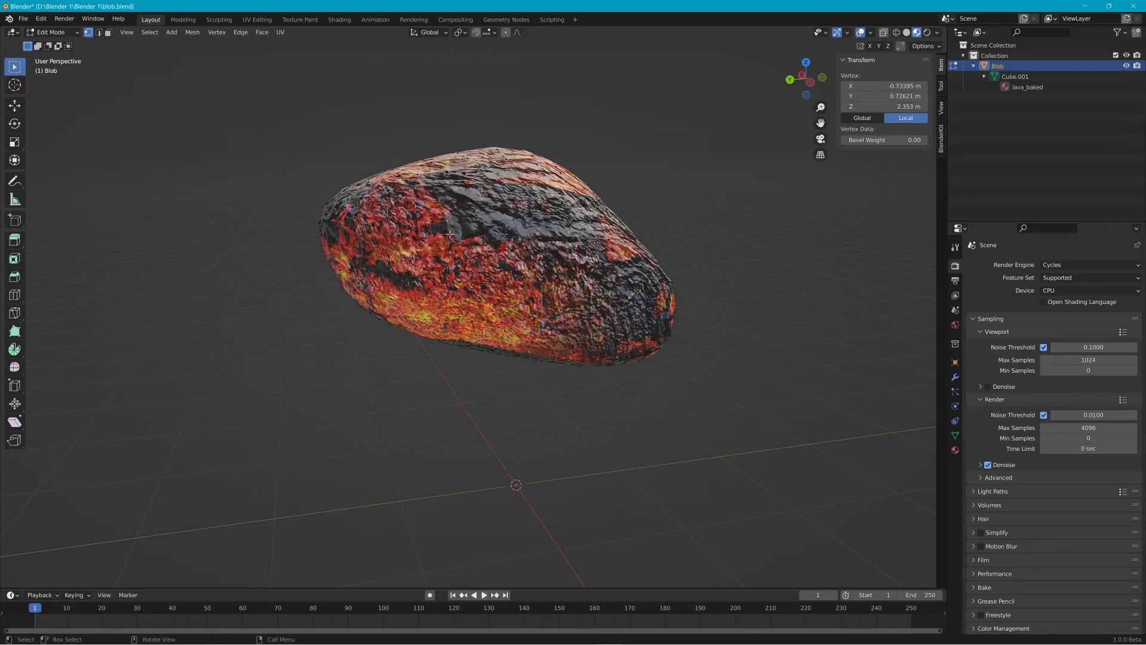
{"action": "left_click", "coordinate": [394, 235]}
{"action": "left_click", "coordinate": [388, 243]}
{"action": "left_click", "coordinate": [400, 272]}
{"action": "left_click", "coordinate": [464, 270]}
{"action": "left_click", "coordinate": [529, 284]}
{"action": "left_click", "coordinate": [578, 241]}
{"action": "left_click", "coordinate": [605, 222]}
{"action": "middle_click_drag", "start_coordinate": [586, 239], "coordinate": [506, 247]}
{"action": "left_click", "coordinate": [476, 275]}
{"action": "left_click", "coordinate": [472, 244]}
Step: Box-select groups of vertices across several sides of the rock to examine them, and clear the selection
{"action": "key", "text": "alt+a"}
{"action": "left_click_drag", "start_coordinate": [470, 172], "coordinate": [596, 326]}
{"action": "left_click_drag", "start_coordinate": [286, 118], "coordinate": [539, 329]}
{"action": "middle_click_drag", "start_coordinate": [540, 299], "coordinate": [665, 251]}
{"action": "left_click_drag", "start_coordinate": [362, 136], "coordinate": [661, 325]}
{"action": "key", "text": "alt+a"}
{"action": "middle_click_drag", "start_coordinate": [339, 150], "coordinate": [570, 149]}
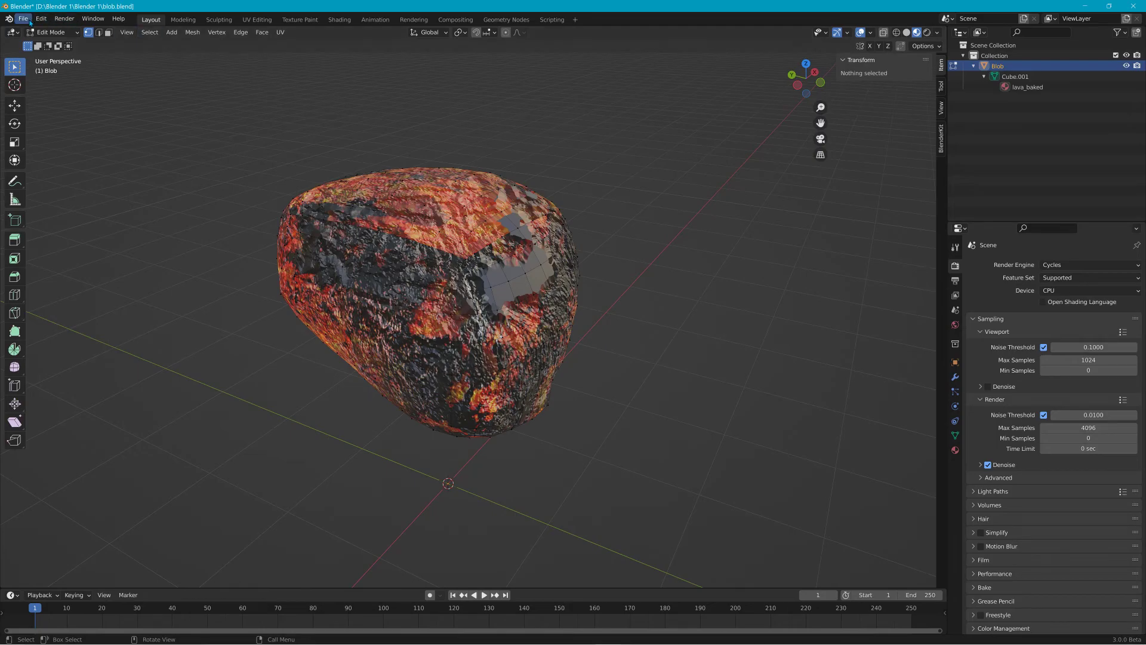
Step: Return Blob to Object Mode and bring up the JBeam Properties in its mesh data settings
{"action": "left_click", "coordinate": [53, 33]}
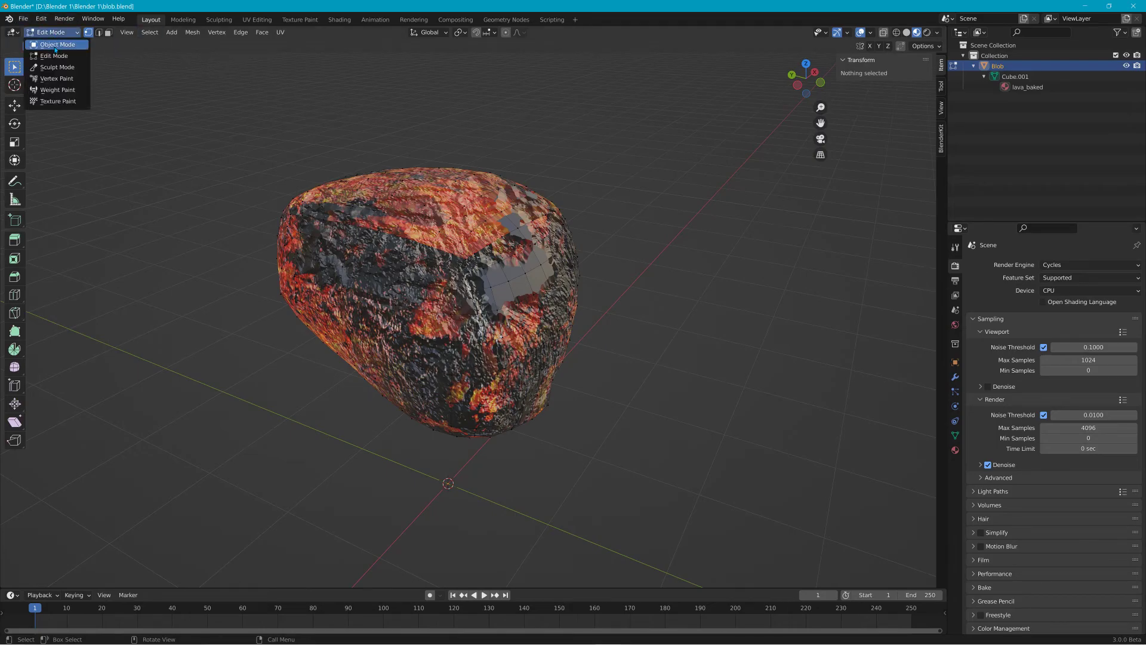
{"action": "left_click", "coordinate": [51, 43]}
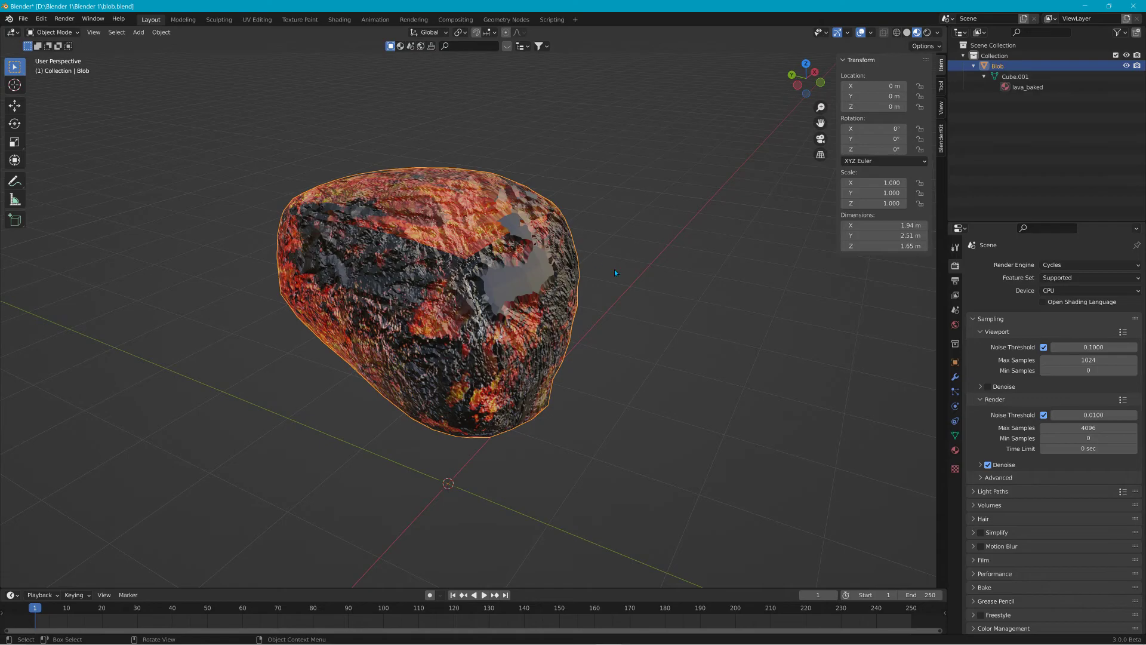
{"action": "scroll", "coordinate": [919, 513], "scroll_direction": "down", "scroll_amount": 4}
{"action": "scroll", "coordinate": [941, 515], "scroll_direction": "up", "scroll_amount": 6}
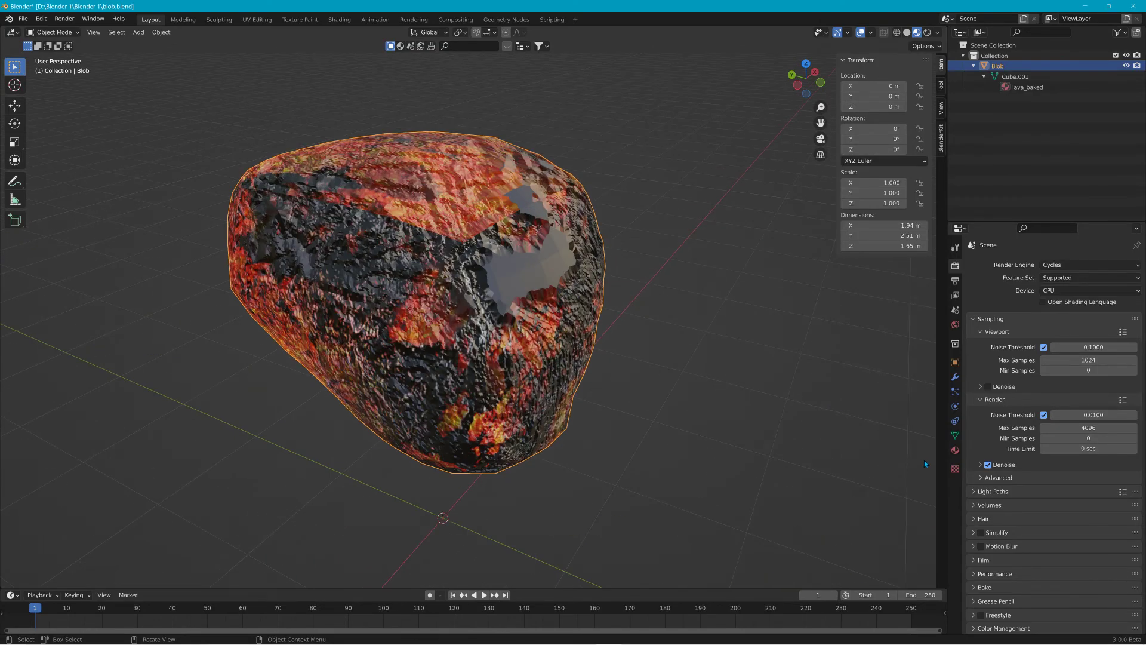
{"action": "left_click", "coordinate": [954, 436]}
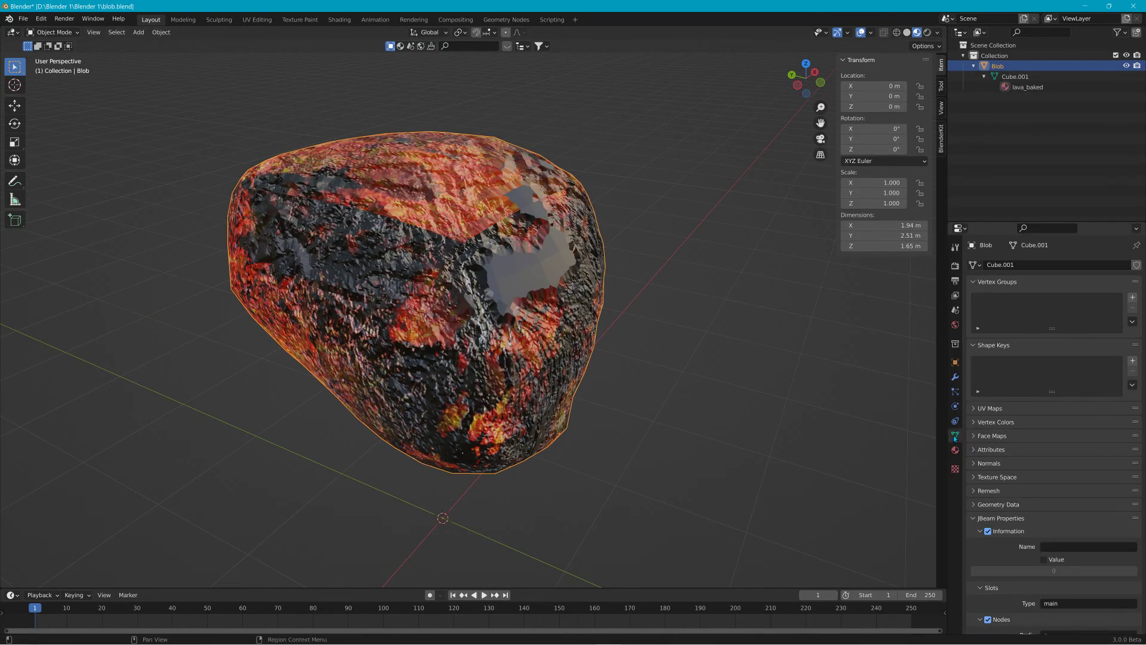
{"action": "scroll", "coordinate": [1026, 512], "scroll_direction": "down", "scroll_amount": 4}
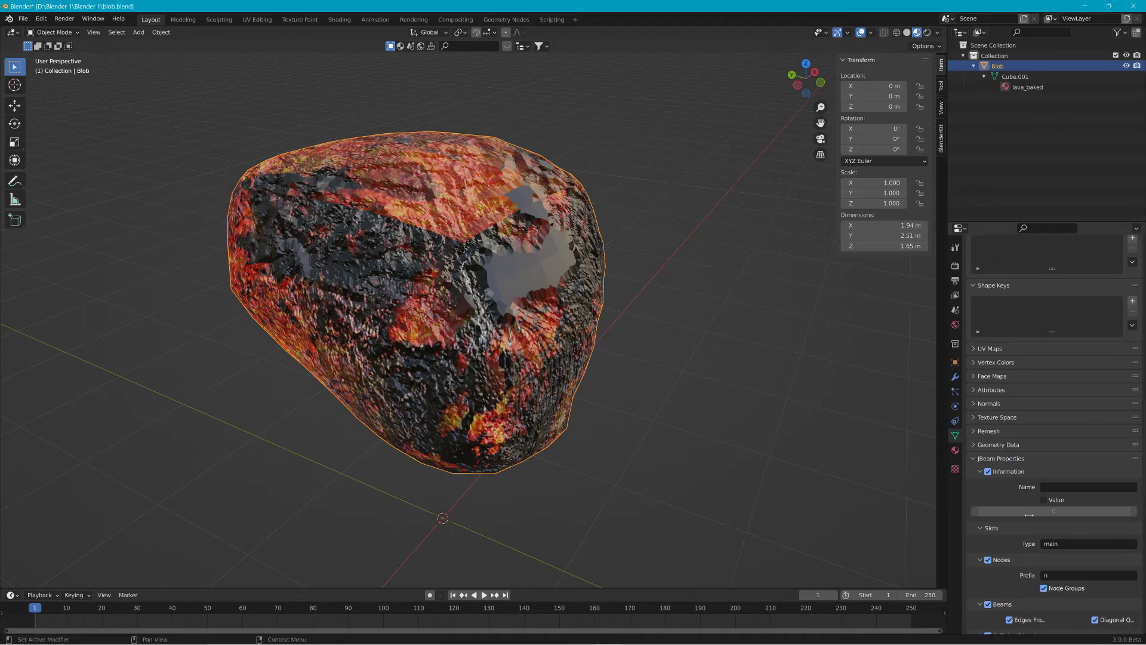
Step: Set the node prefix in Blob's JBeam Properties to blob
{"action": "scroll", "coordinate": [1027, 512], "scroll_direction": "down", "scroll_amount": 1}
{"action": "left_click", "coordinate": [1056, 557]}
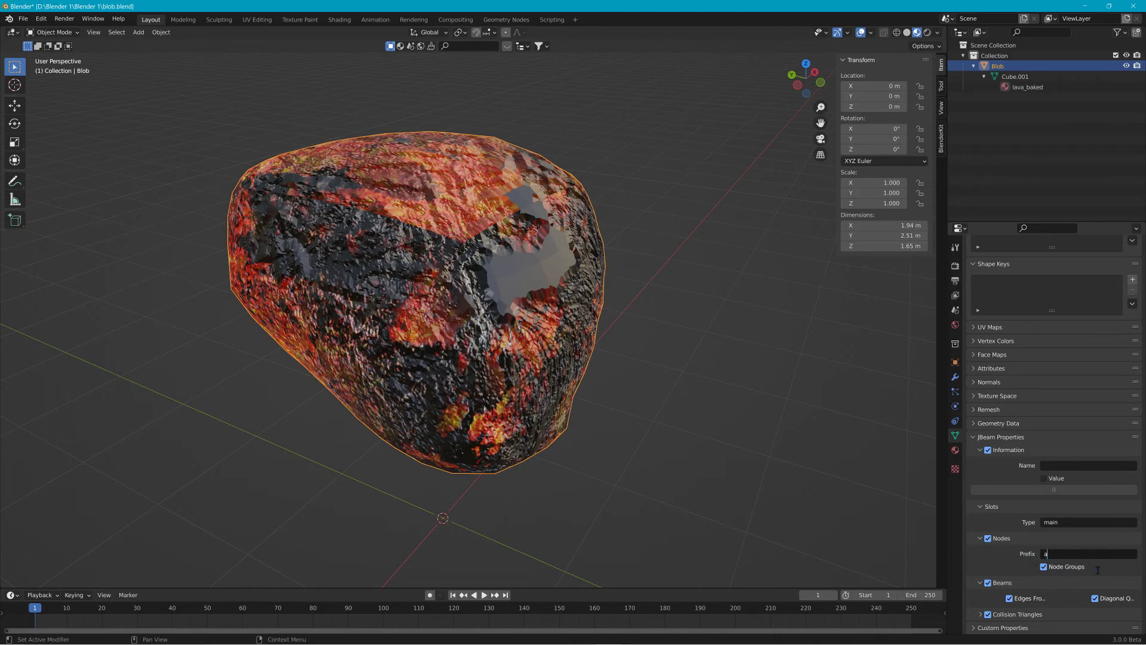
{"action": "left_click", "coordinate": [1065, 552]}
Step: Export the Blob mesh as a JBeam file
{"action": "left_click", "coordinate": [23, 18]}
{"action": "mouse_move", "coordinate": [60, 158]}
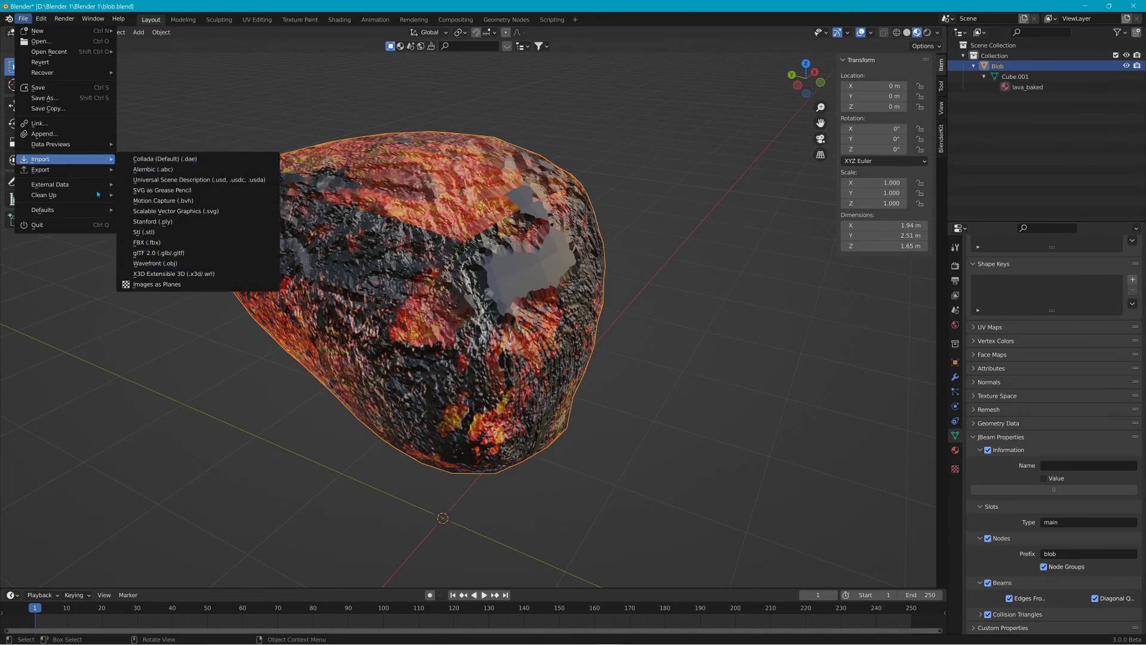
{"action": "mouse_move", "coordinate": [195, 293]}
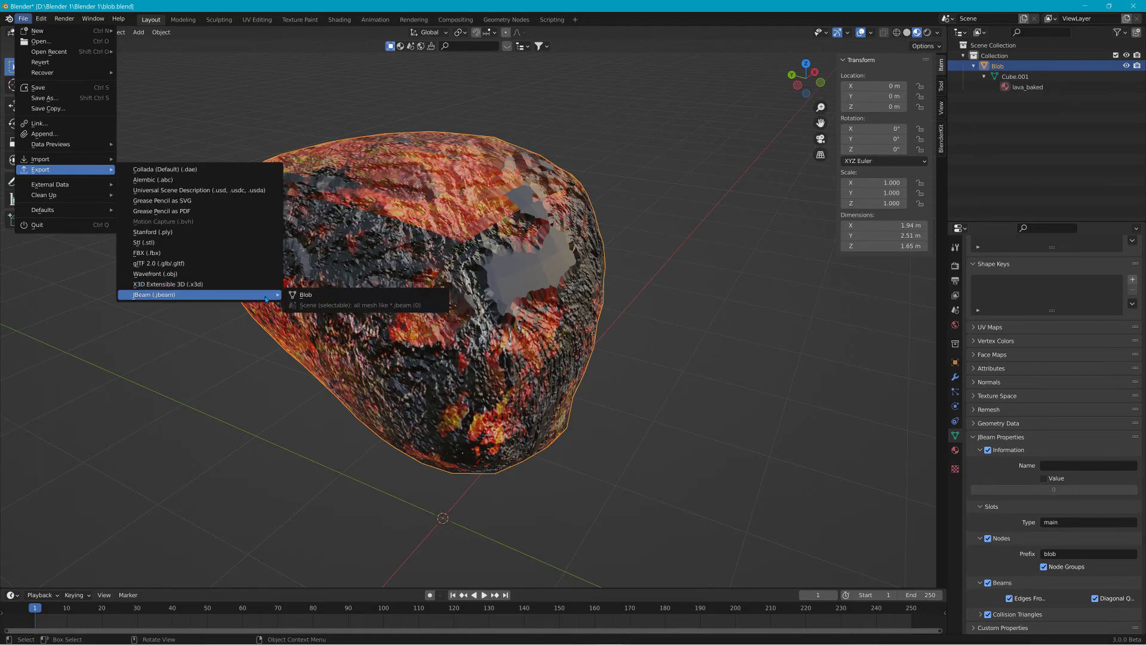
{"action": "left_click", "coordinate": [301, 297]}
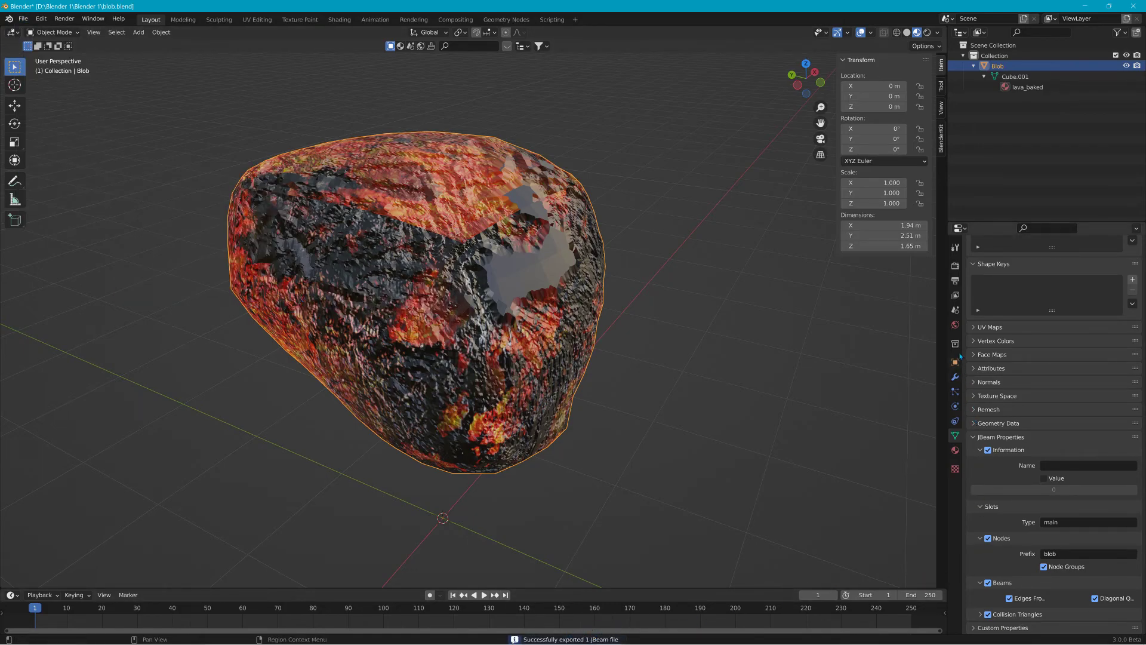
Step: Deselect Blob and check the JBeam Exporter's export folder in the scene properties, leaving the path as it is
{"action": "left_click", "coordinate": [873, 339]}
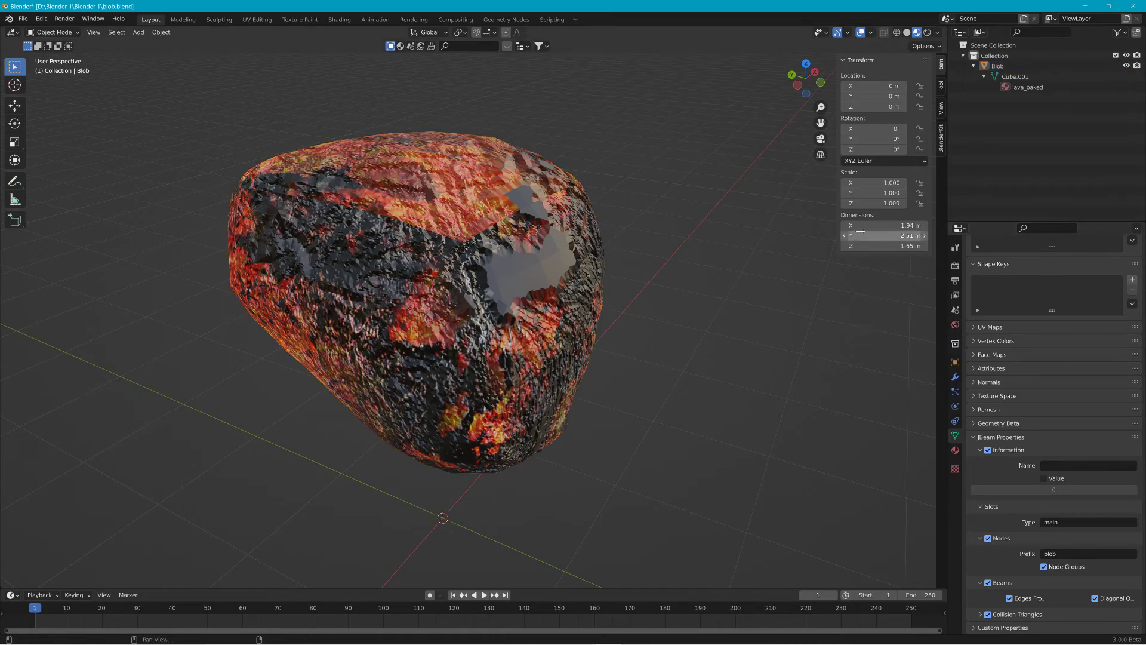
{"action": "left_click", "coordinate": [955, 309]}
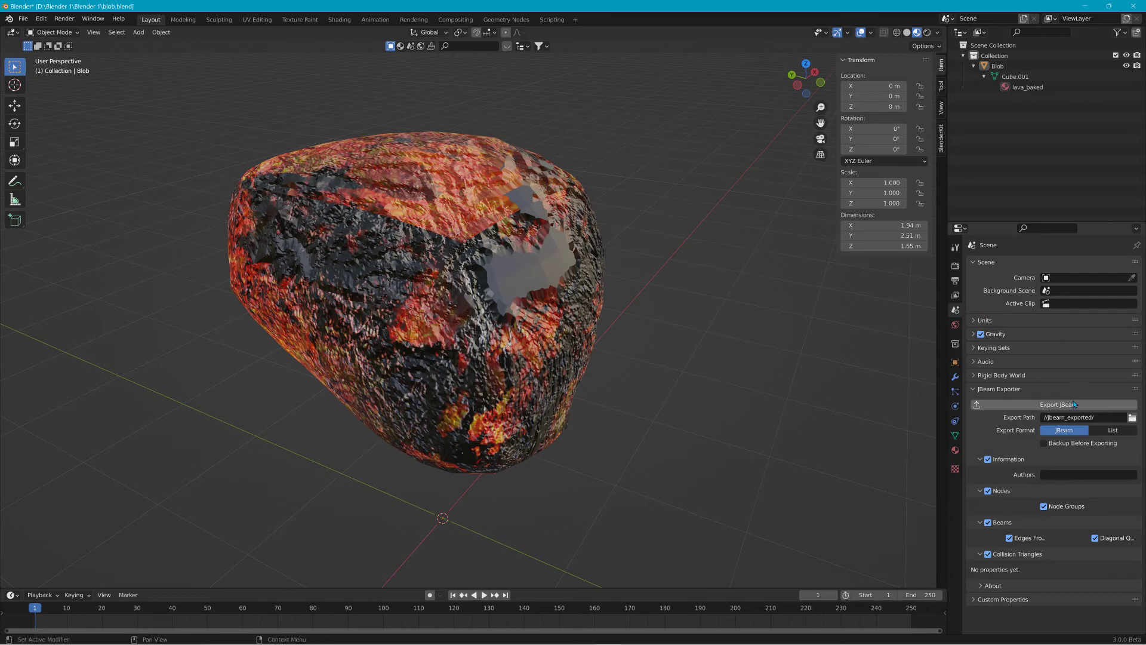
{"action": "left_click", "coordinate": [1131, 417]}
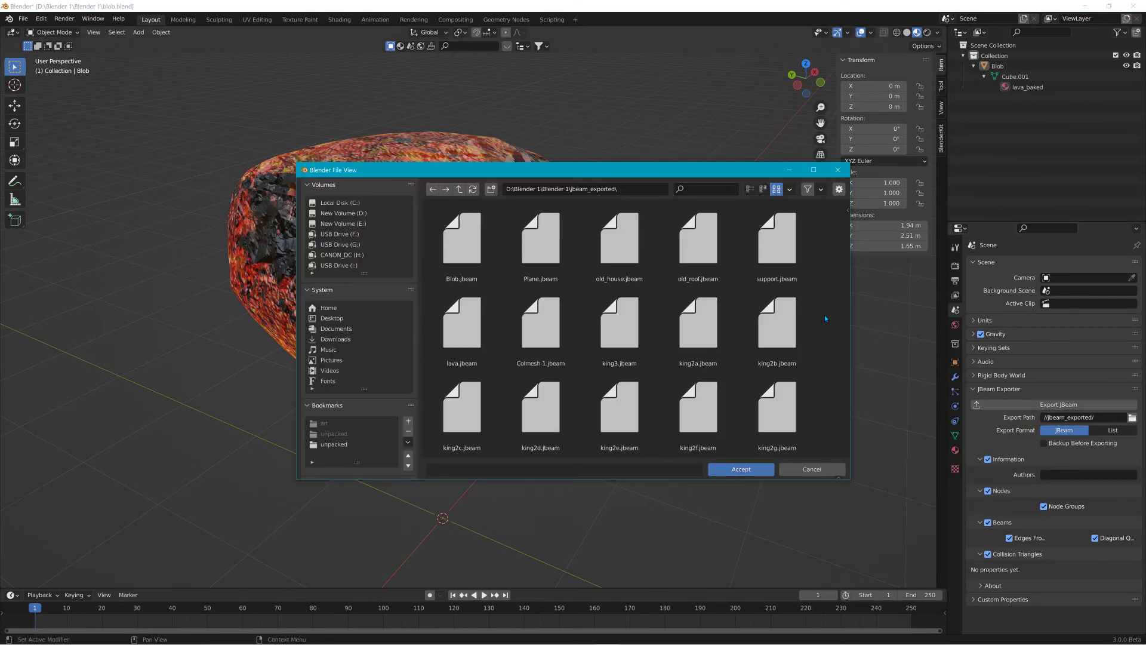
{"action": "left_click", "coordinate": [637, 188]}
{"action": "left_click", "coordinate": [637, 189]}
{"action": "key", "text": "ctrl+a"}
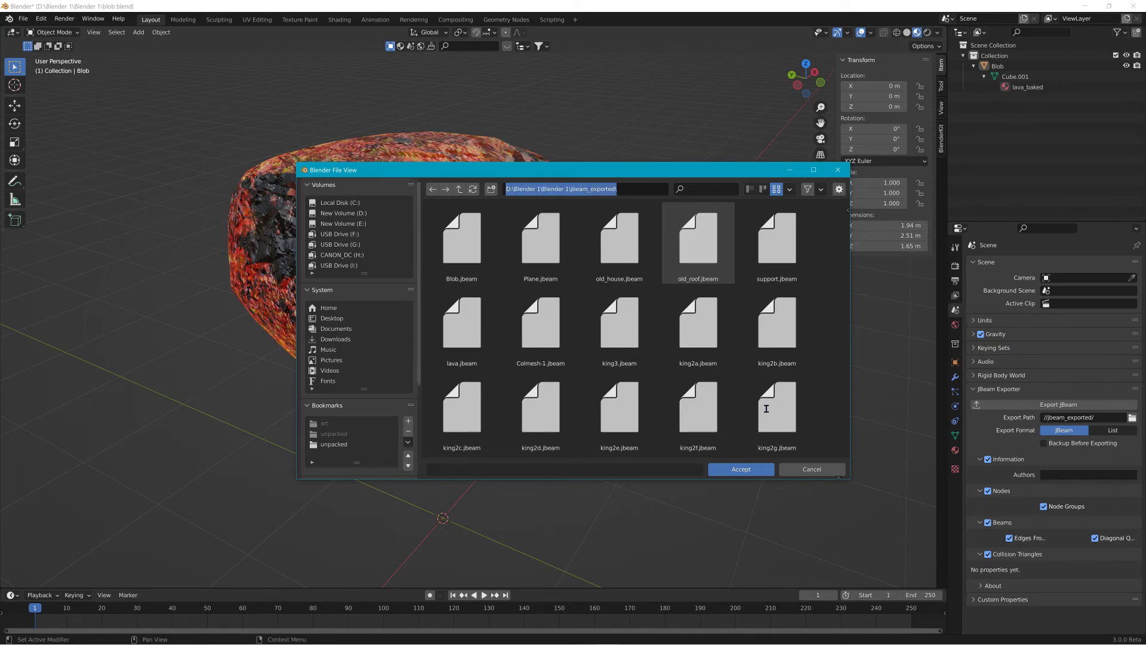
{"action": "key", "text": "Escape"}
{"action": "key", "text": "Escape"}
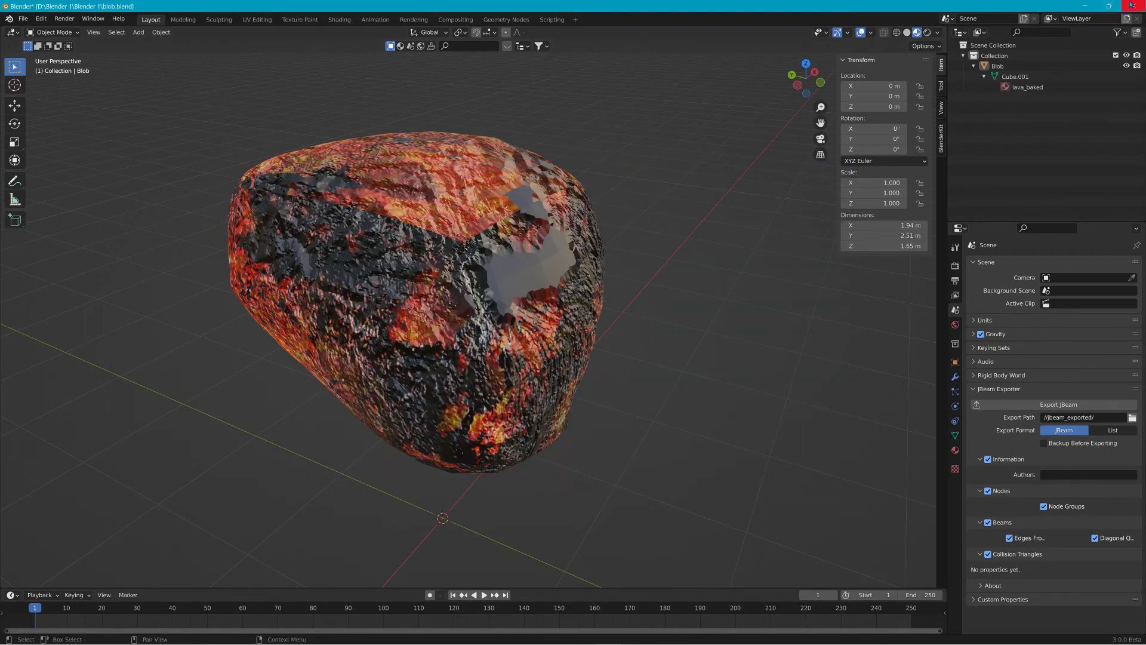
Step: Minimize the open programs, open the jbeam_exported folder from the desktop, and select Blob.jbeam
{"action": "left_click", "coordinate": [1090, 7]}
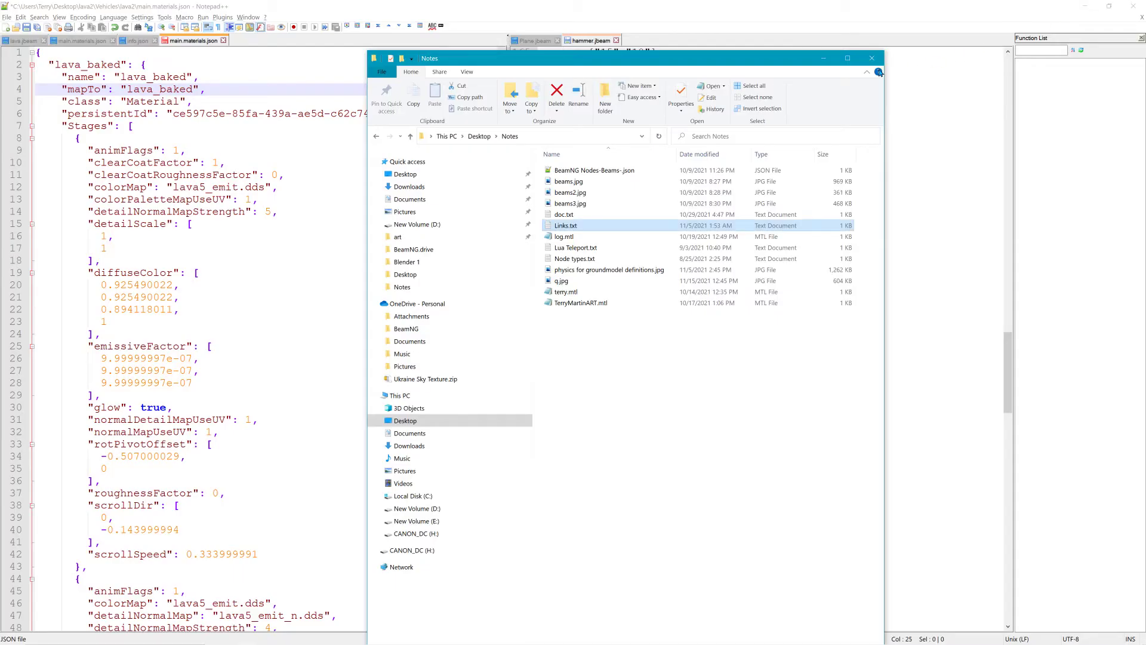
{"action": "left_click", "coordinate": [1087, 6]}
{"action": "double_click", "coordinate": [610, 11]}
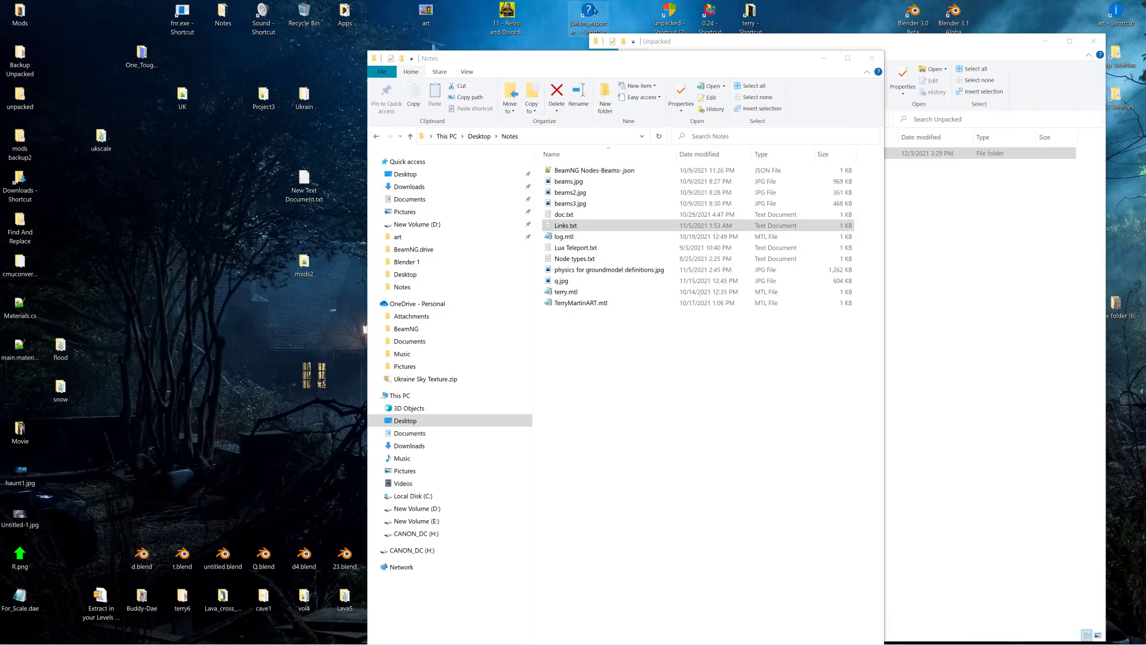
{"action": "left_click", "coordinate": [627, 119]}
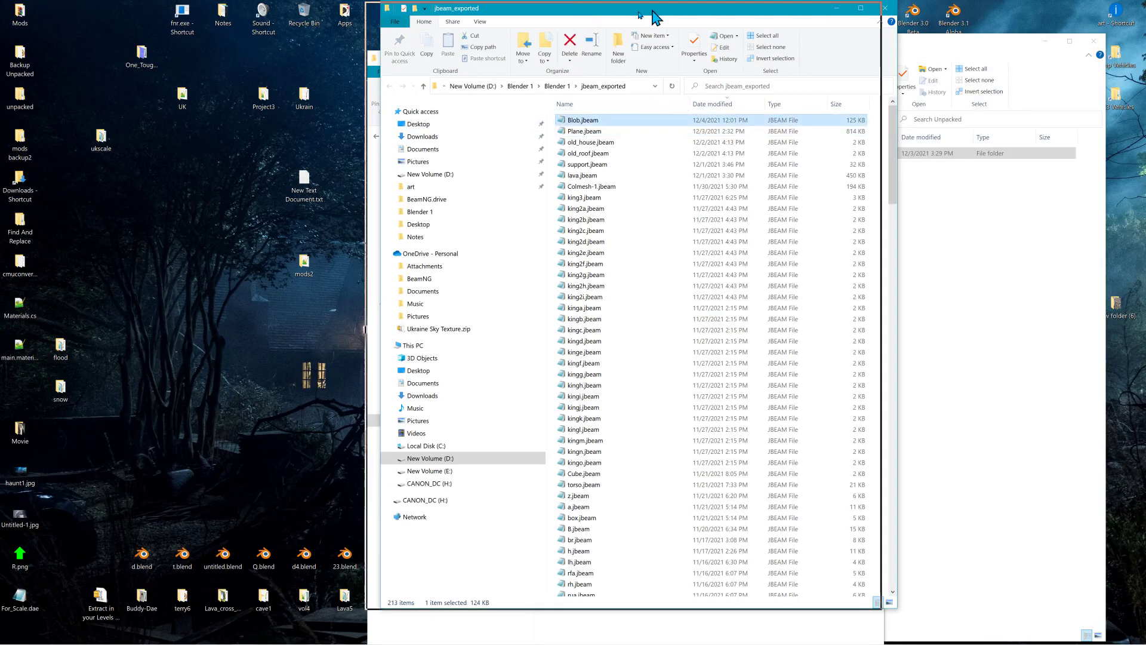
{"action": "left_click_drag", "start_coordinate": [666, 9], "coordinate": [346, 18]}
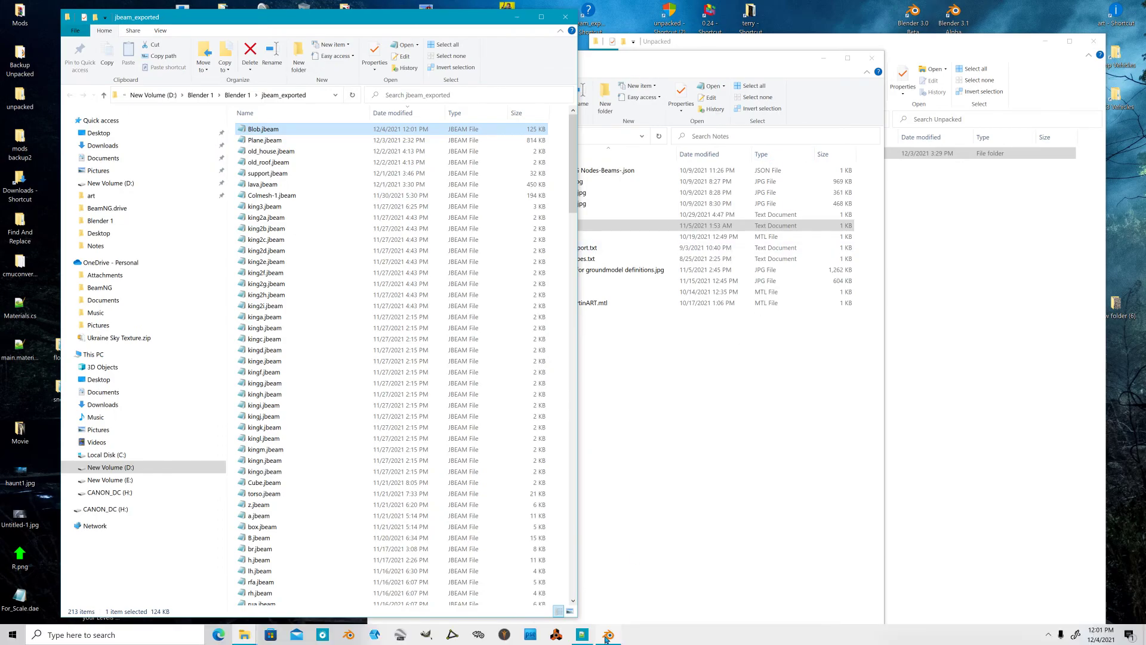
Step: Switch to Notepad++, close hammer.jbeam, and load the exported Blob.jbeam beside Plane.jbeam in a reduced window
{"action": "left_click", "coordinate": [607, 640]}
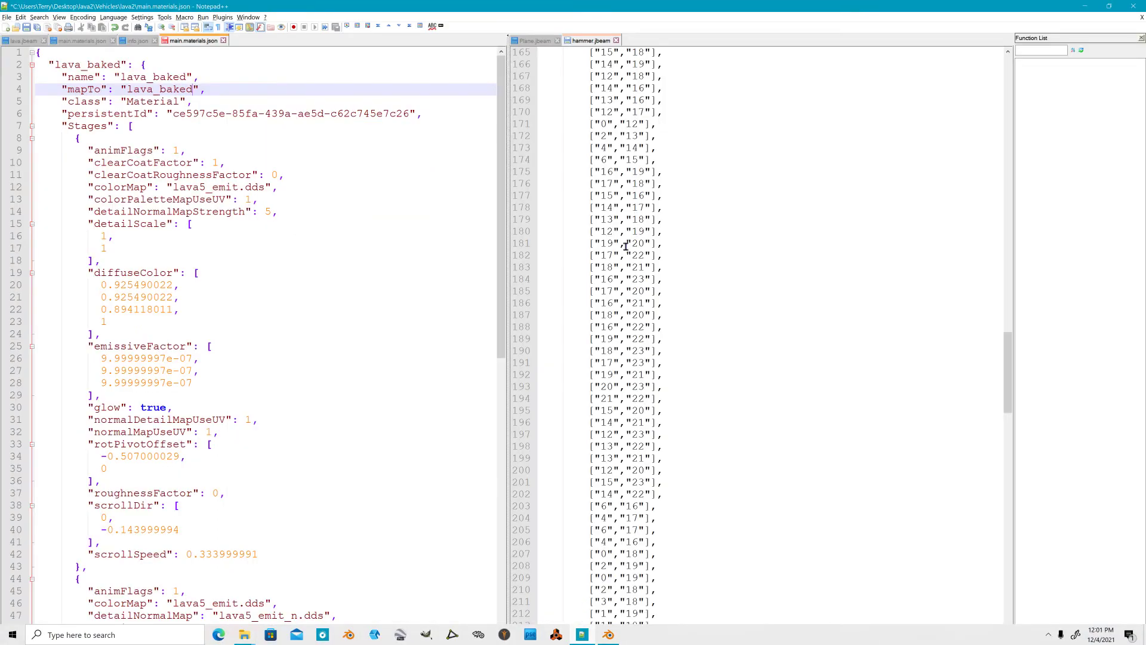
{"action": "left_click", "coordinate": [616, 40]}
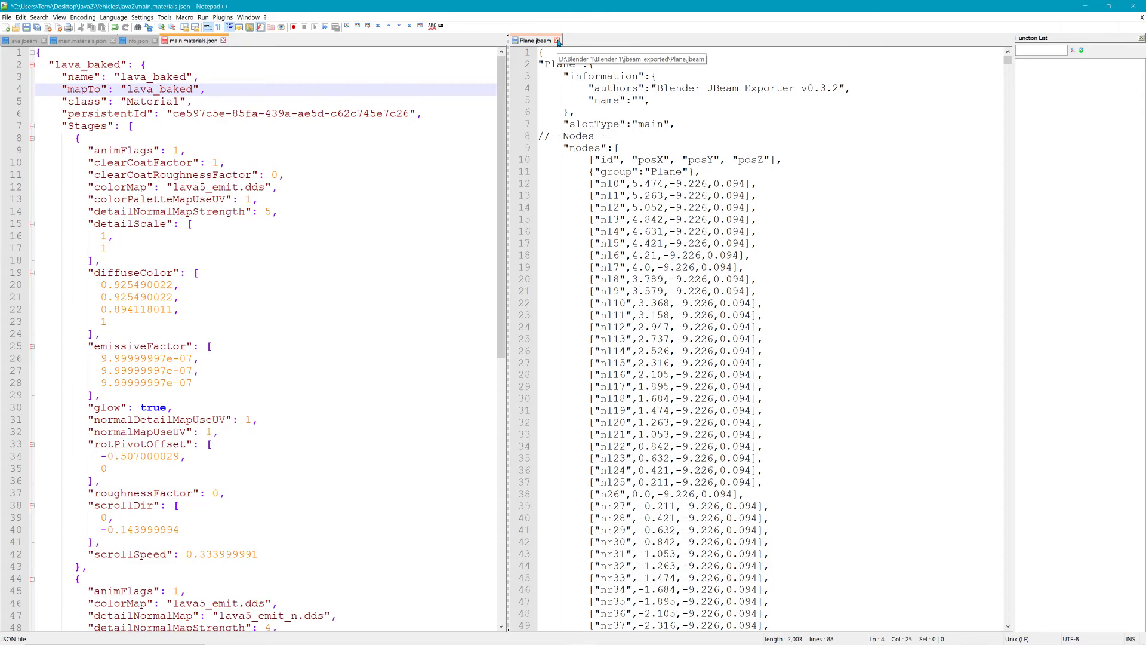
{"action": "left_click", "coordinate": [1113, 6]}
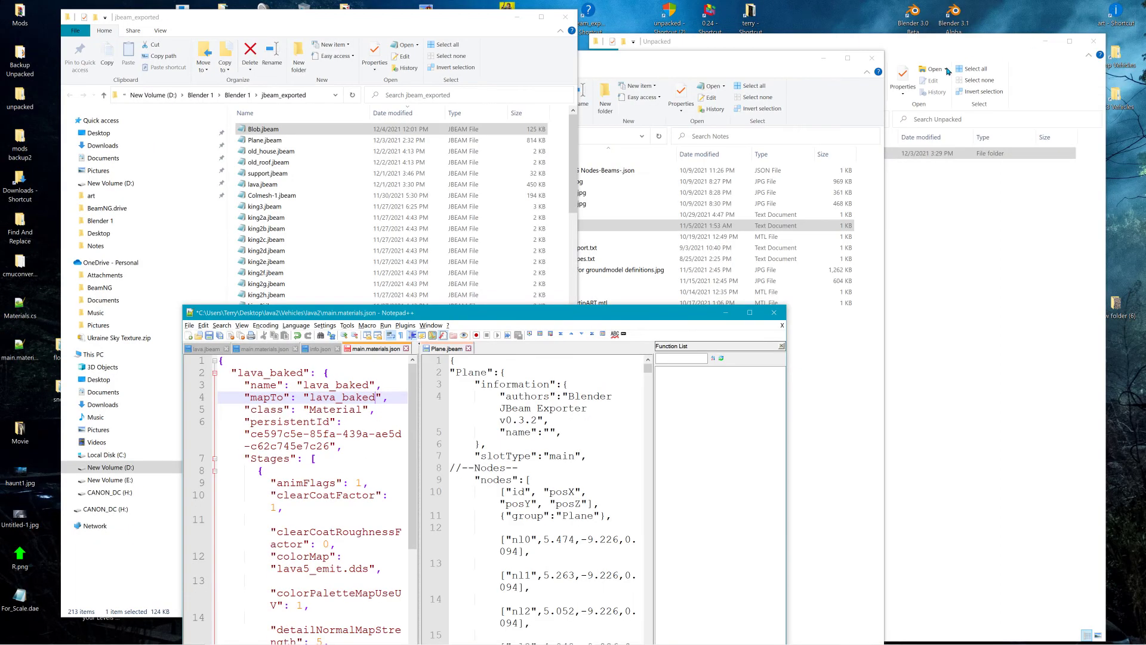
{"action": "left_click_drag", "start_coordinate": [267, 130], "coordinate": [601, 435]}
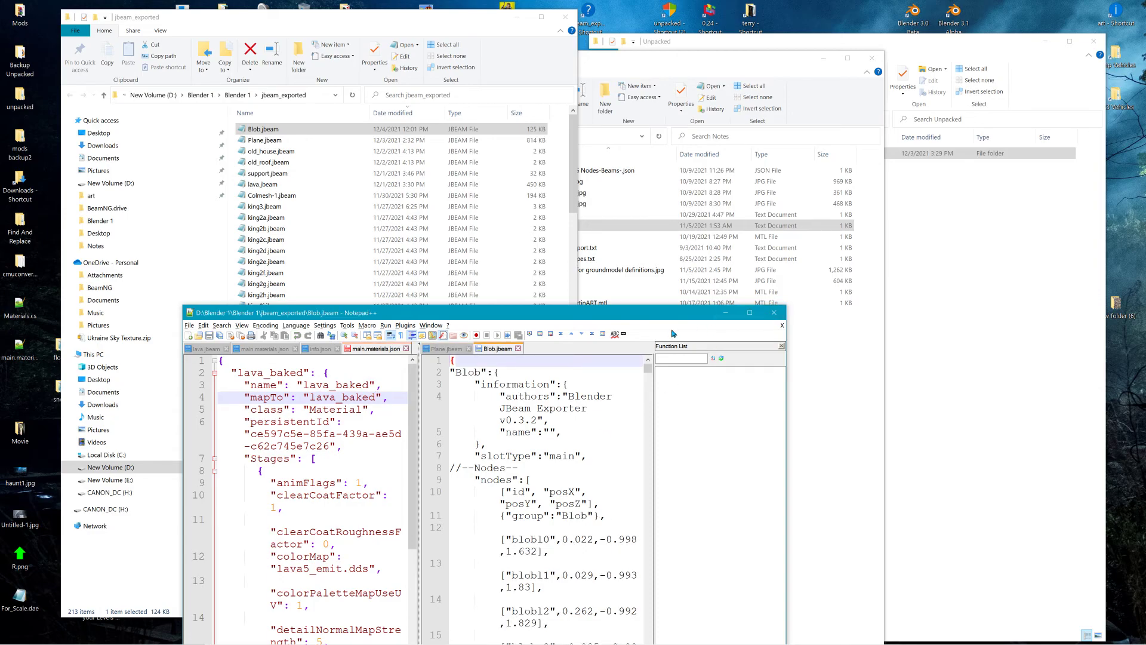
Step: Close the Notes, Unpacked and jbeam_exported folder windows
{"action": "left_click", "coordinate": [699, 68]}
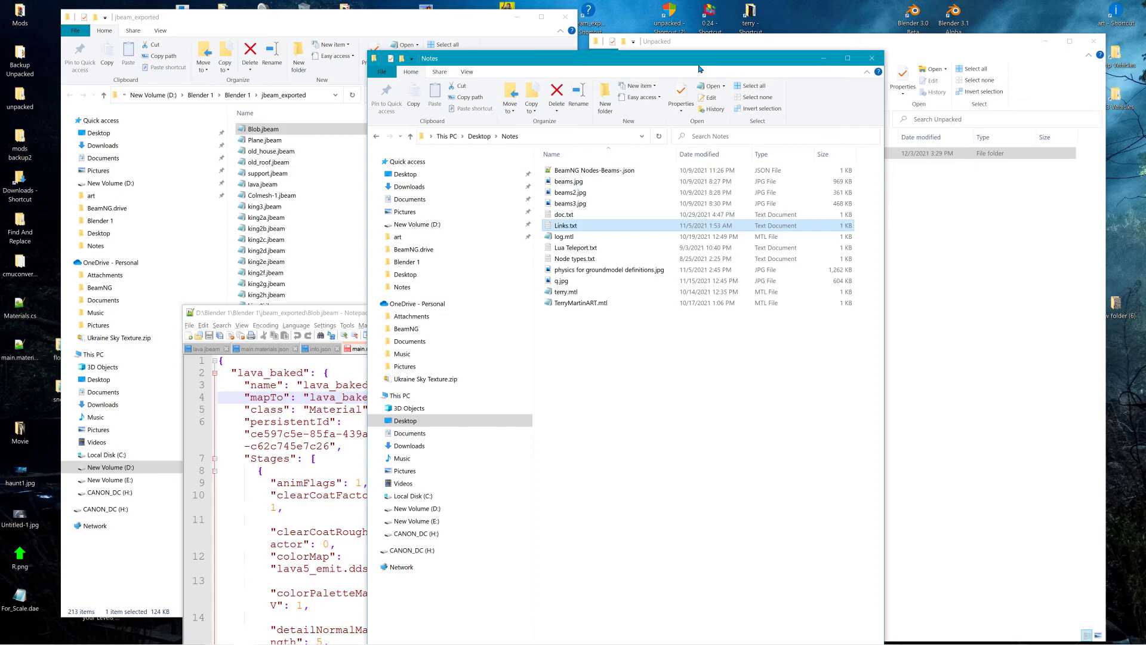
{"action": "left_click", "coordinate": [871, 58]}
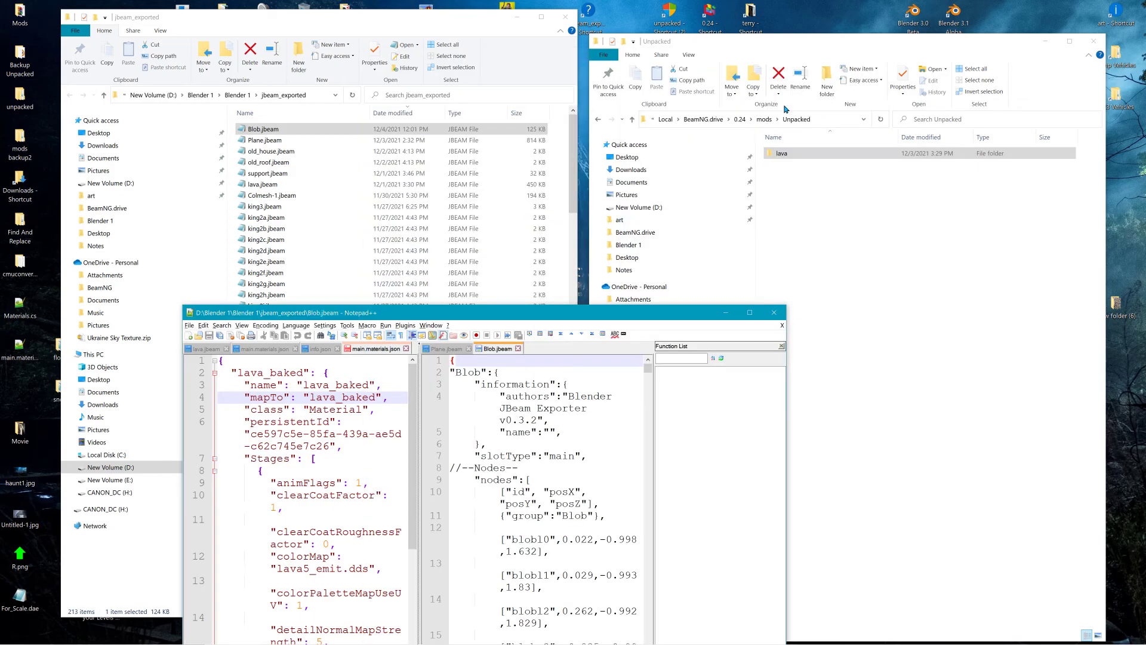
{"action": "left_click", "coordinate": [1093, 41]}
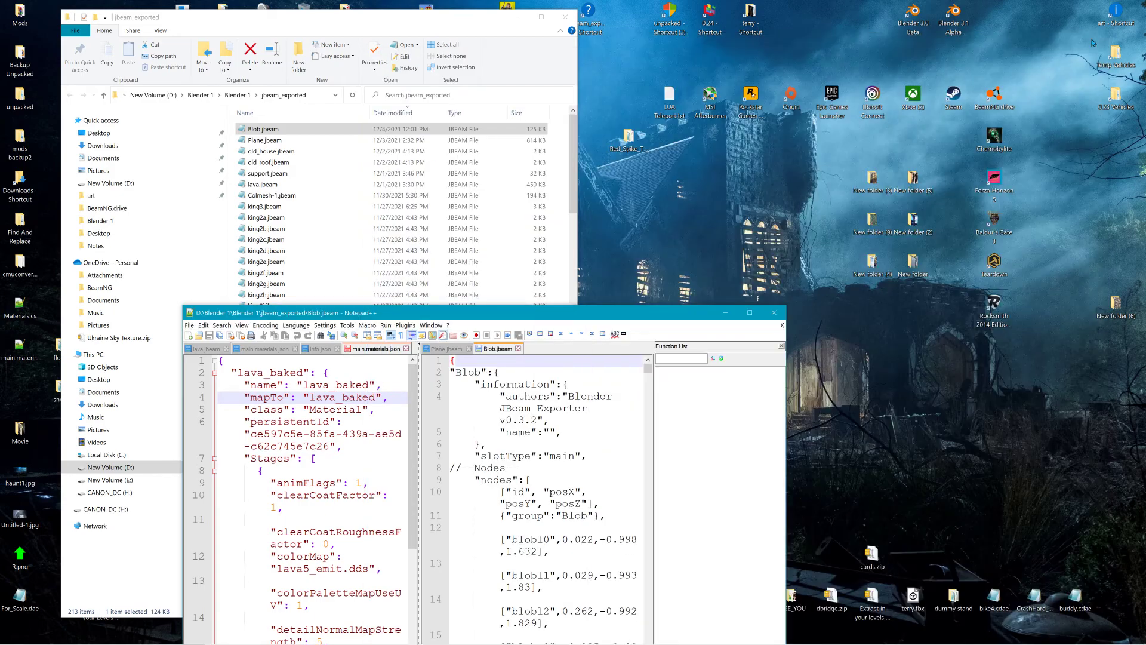
{"action": "left_click_drag", "start_coordinate": [487, 19], "coordinate": [216, 62]}
{"action": "left_click", "coordinate": [296, 59]}
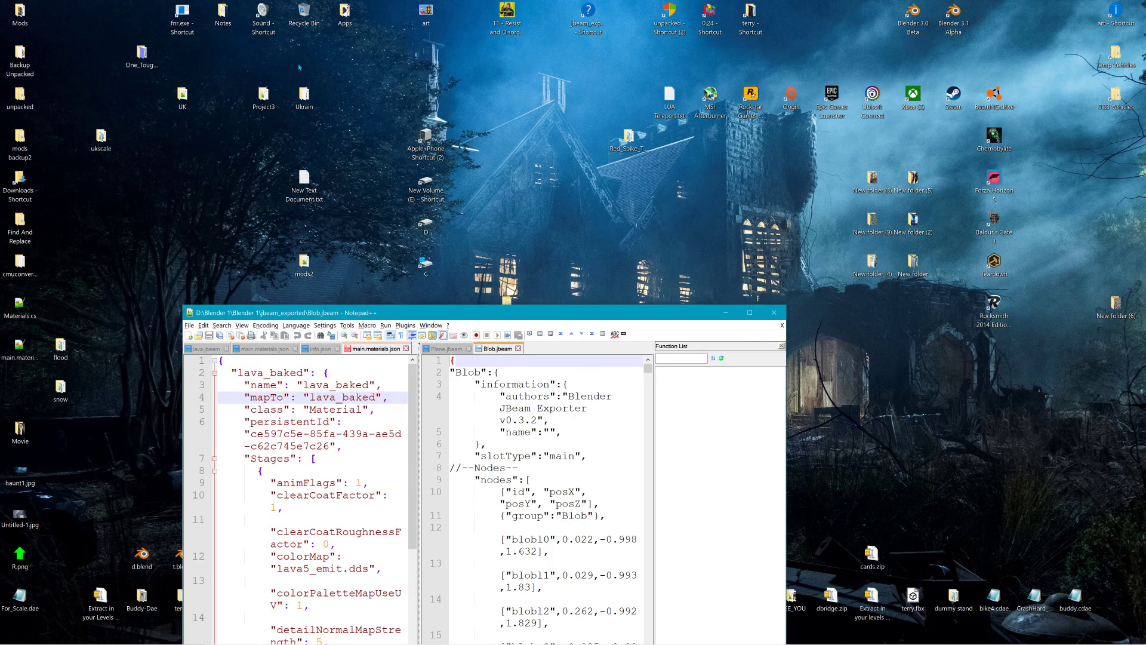
Step: Move Notepad++ aside, browse to the lava2 mod's Vehicles\lava2 folder, and load its lava.jbeam into the editor
{"action": "left_click_drag", "start_coordinate": [597, 314], "coordinate": [811, 346]}
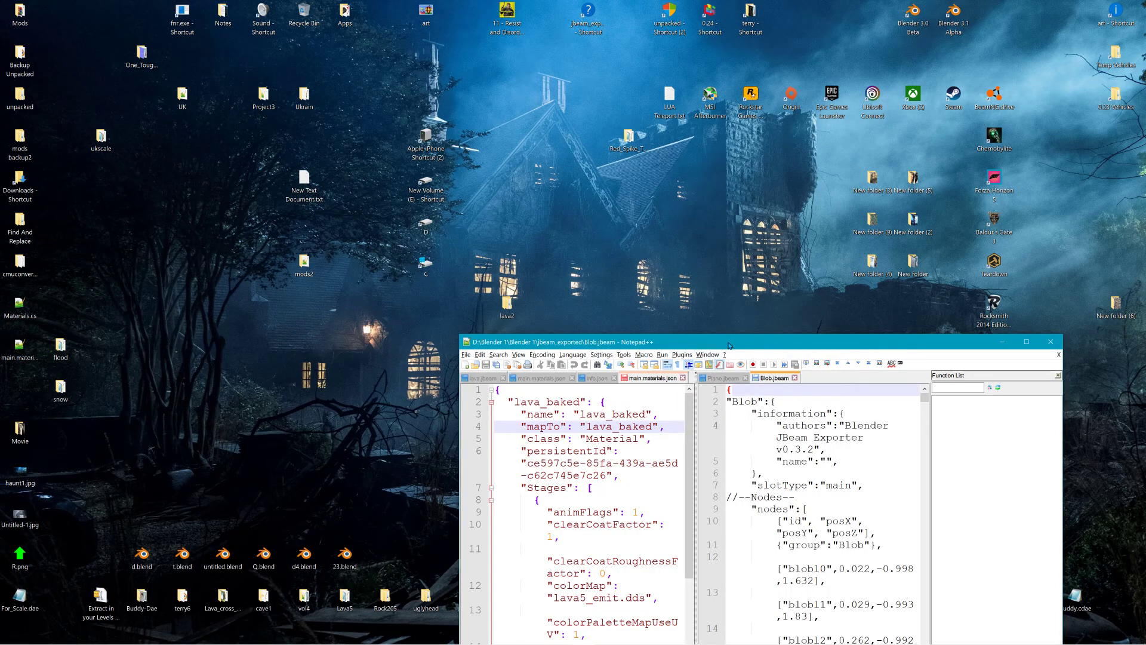
{"action": "left_click_drag", "start_coordinate": [722, 345], "coordinate": [818, 237]}
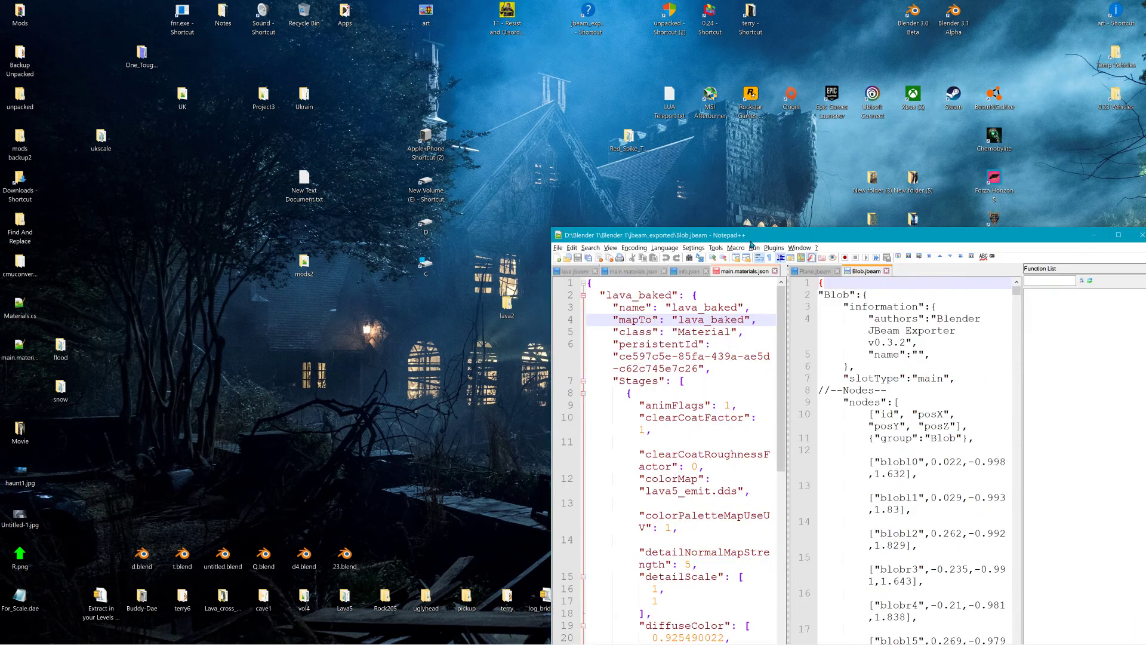
{"action": "double_click", "coordinate": [507, 304]}
{"action": "left_click", "coordinate": [203, 164]}
{"action": "double_click", "coordinate": [203, 165]}
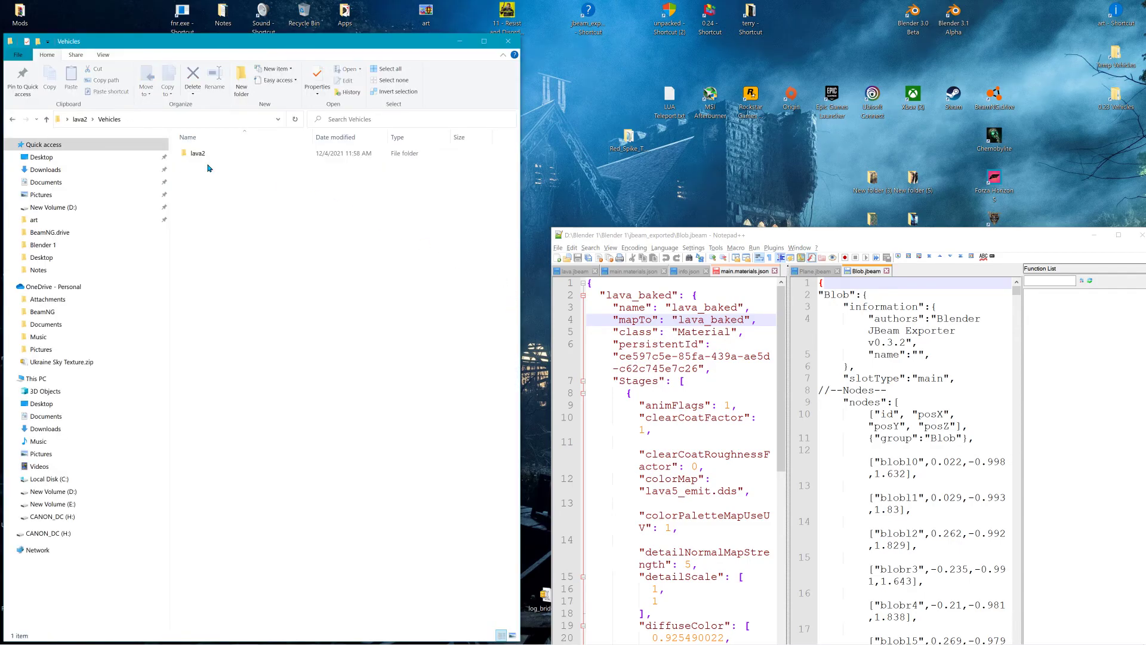
{"action": "double_click", "coordinate": [206, 154]}
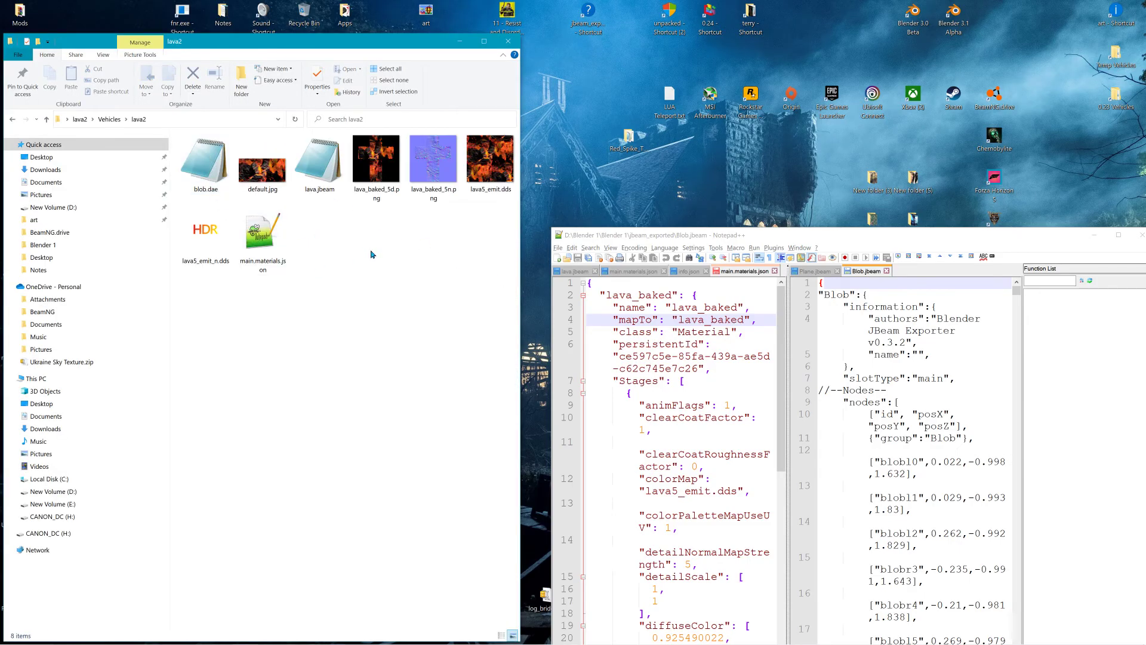
{"action": "left_click_drag", "start_coordinate": [318, 168], "coordinate": [600, 333]}
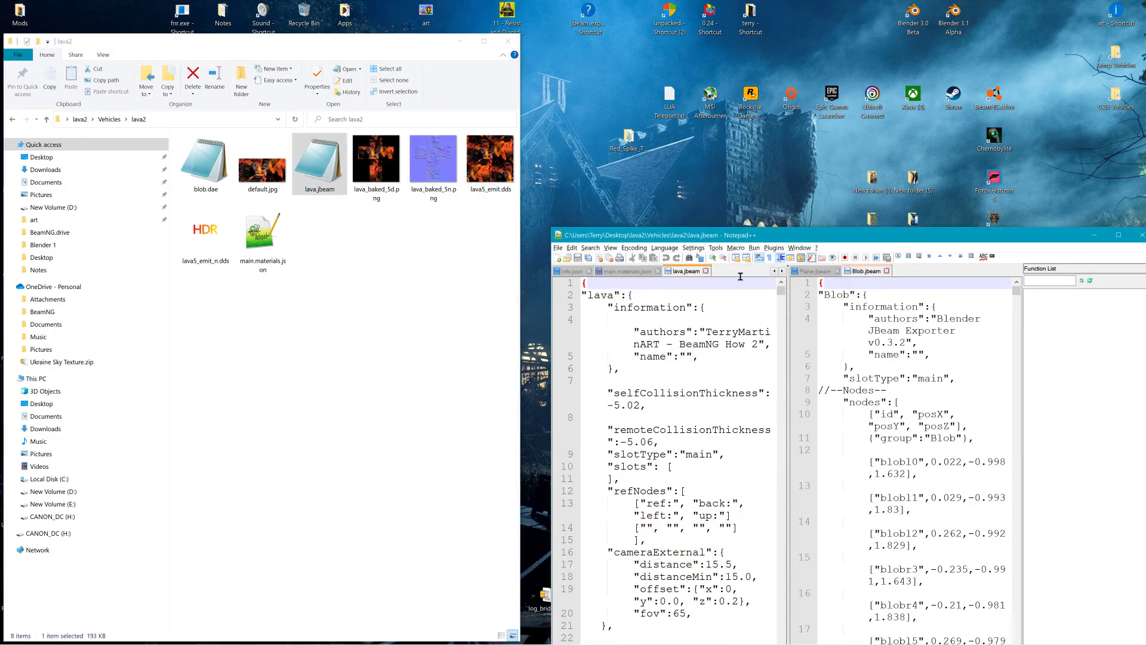
Step: Maximize Notepad++ and rename the part on line 2 of lava.jbeam to "lava2"
{"action": "double_click", "coordinate": [770, 235]}
{"action": "left_click", "coordinate": [62, 66]}
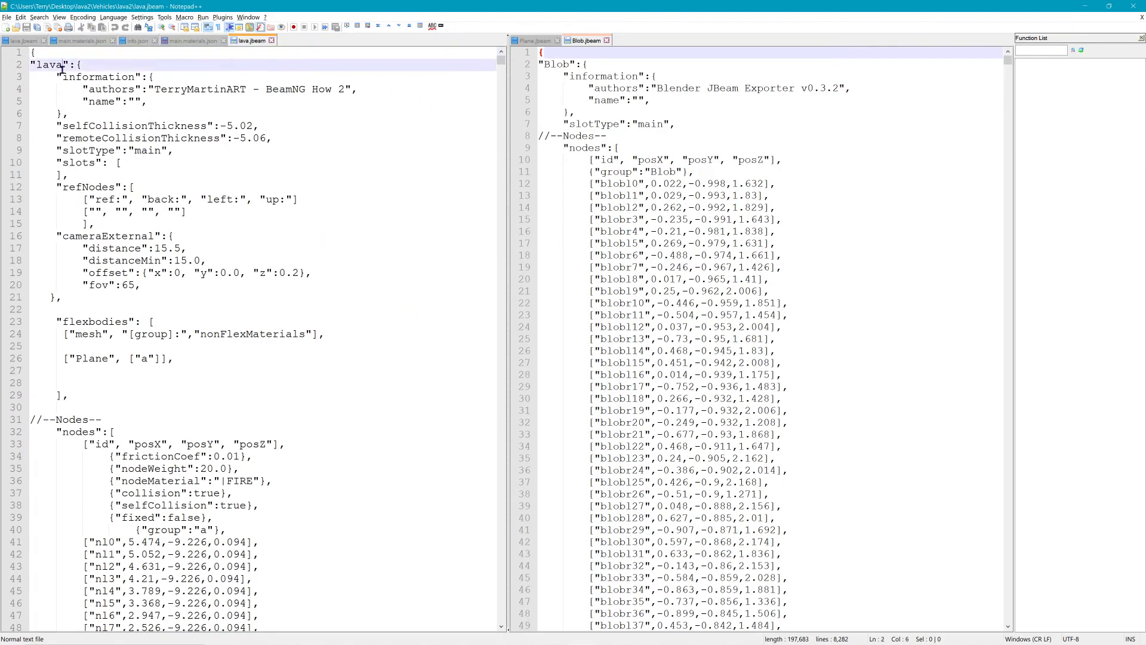
{"action": "type", "text": "2"}
{"action": "left_click", "coordinate": [245, 159]}
Step: Delete the selfCollisionThickness and remoteCollisionThickness lines from lava.jbeam, leaving no blank line
{"action": "left_click_drag", "start_coordinate": [52, 127], "coordinate": [312, 139]}
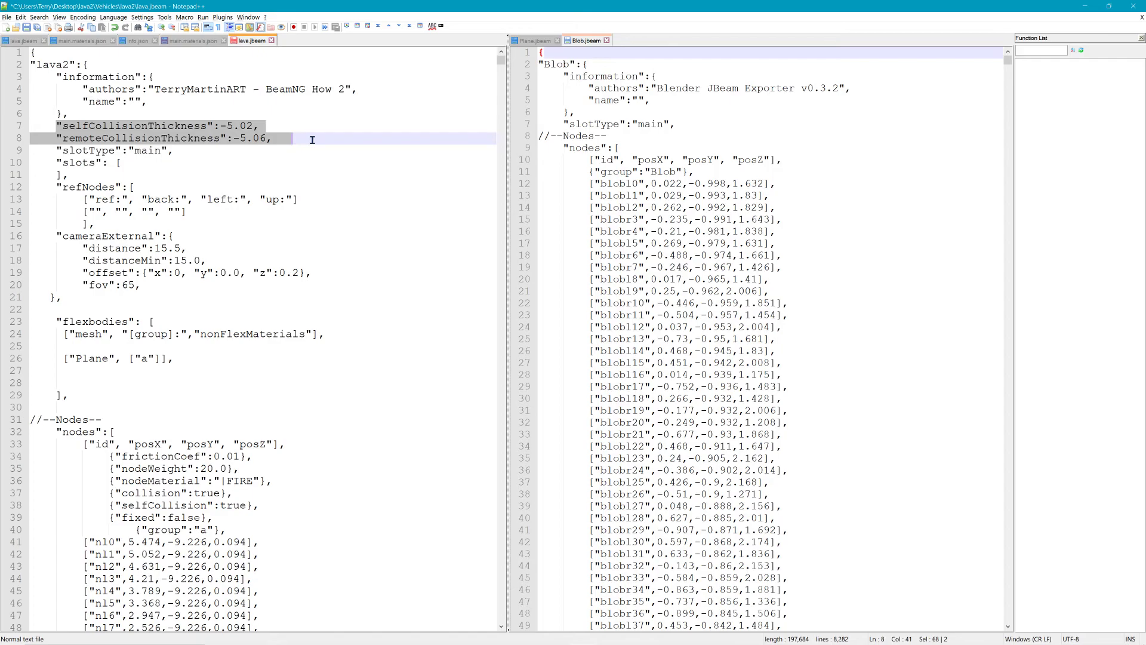
{"action": "key", "text": "Delete"}
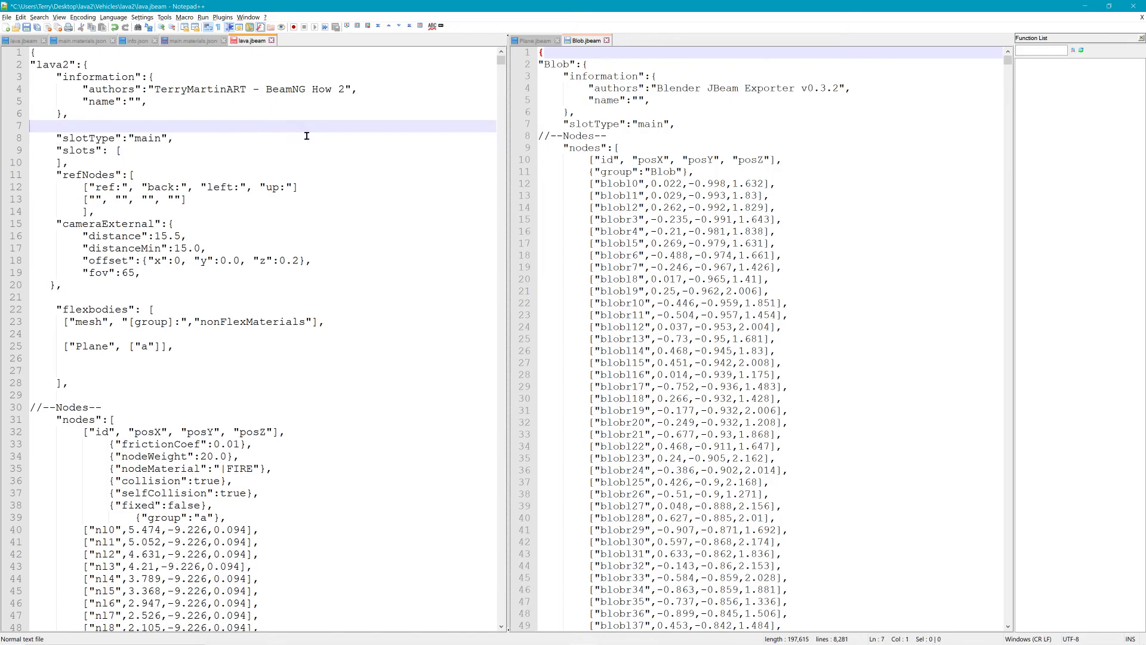
{"action": "key", "text": "BackSpace"}
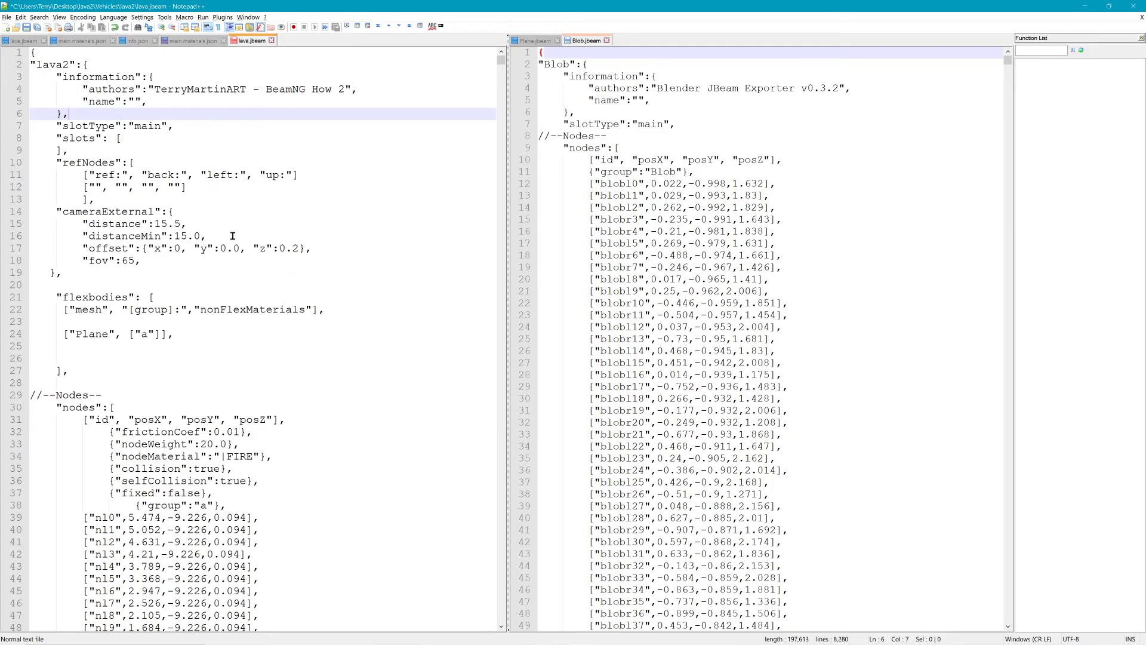
Step: Delete all the old plane nodes from lava.jbeam, from "nl0" on line 39 through "nr728" on line 767
{"action": "scroll", "coordinate": [272, 407], "scroll_direction": "down", "scroll_amount": 4}
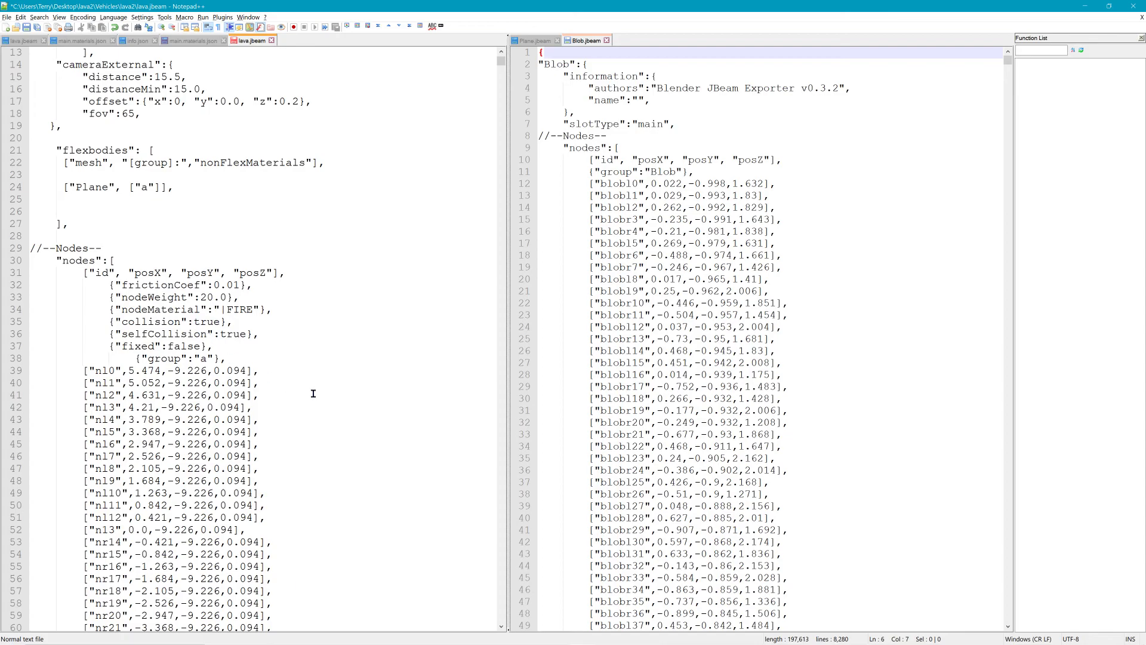
{"action": "scroll", "coordinate": [313, 393], "scroll_direction": "down", "scroll_amount": 4}
{"action": "mouse_move", "coordinate": [52, 223]}
{"action": "left_mouse_down"}
{"action": "mouse_move", "coordinate": [66, 327]}
{"action": "mouse_move", "coordinate": [66, 225]}
{"action": "left_mouse_up"}
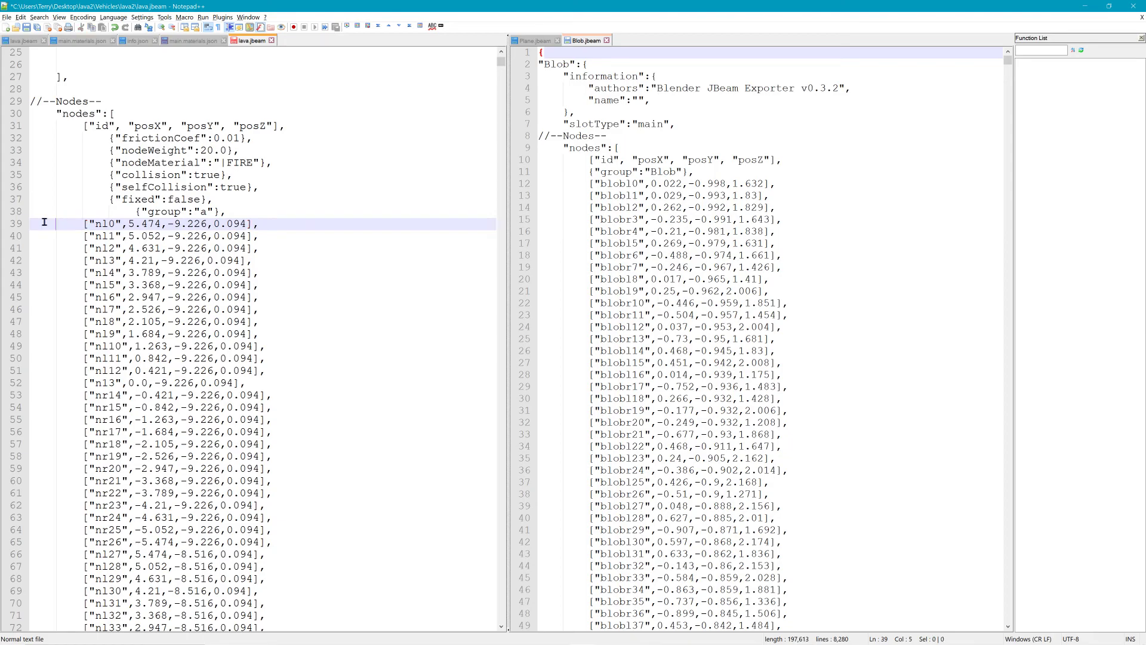
{"action": "left_click_drag", "start_coordinate": [600, 184], "coordinate": [621, 184]}
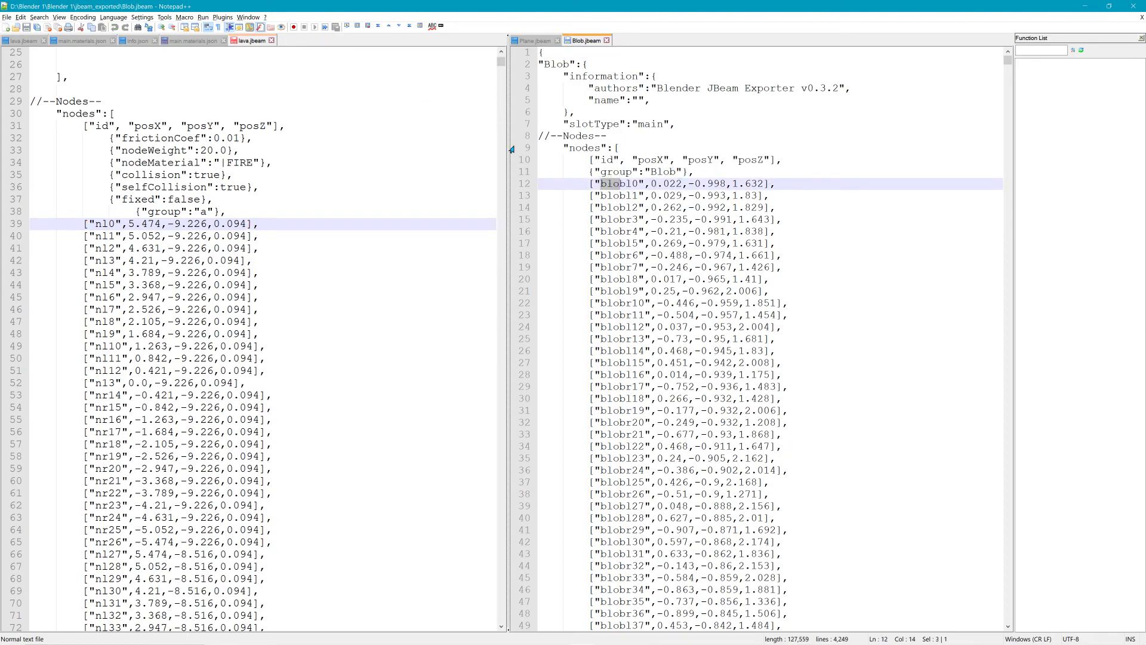
{"action": "left_click", "coordinate": [52, 214]}
{"action": "left_click", "coordinate": [27, 223]}
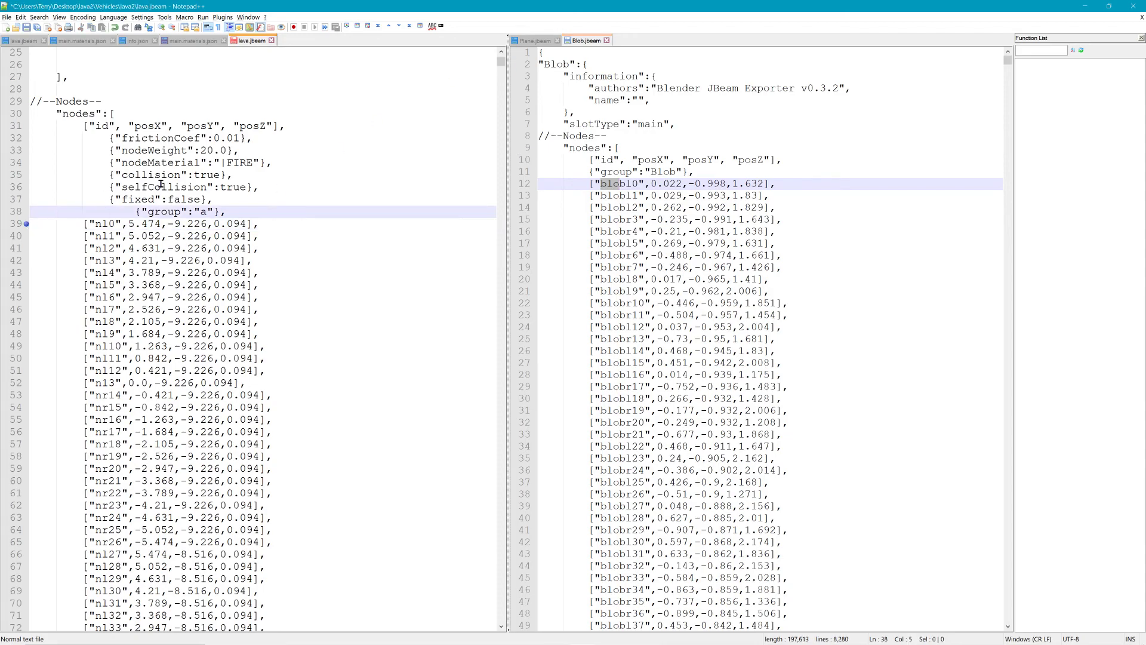
{"action": "left_click", "coordinate": [26, 224]}
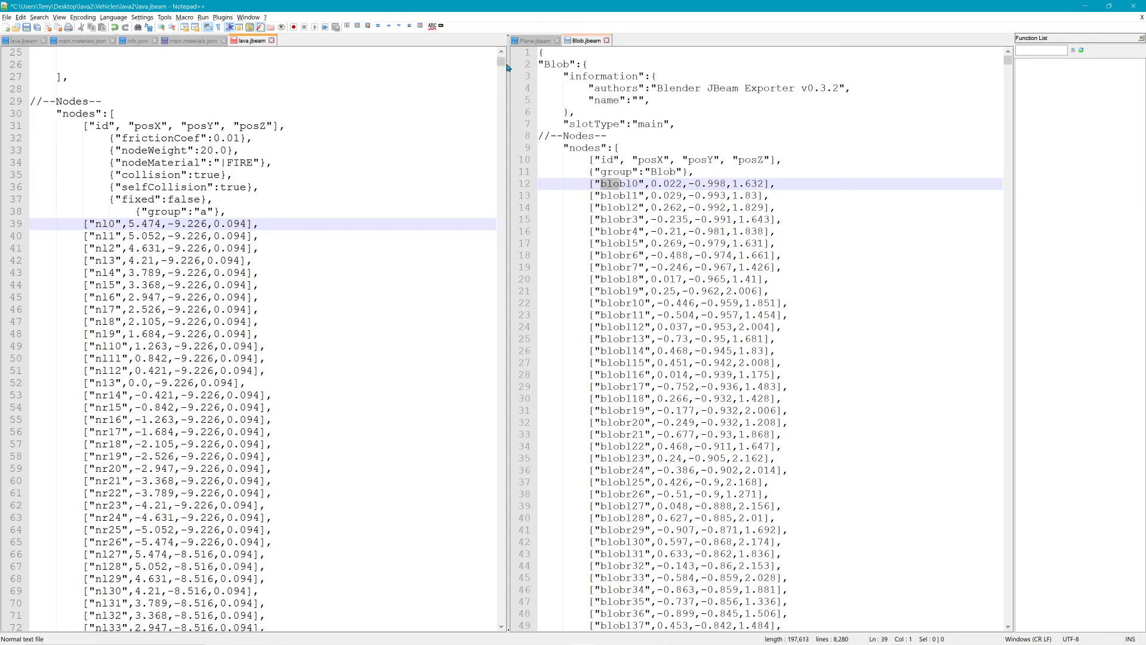
{"action": "left_click_drag", "start_coordinate": [508, 82], "coordinate": [505, 110]}
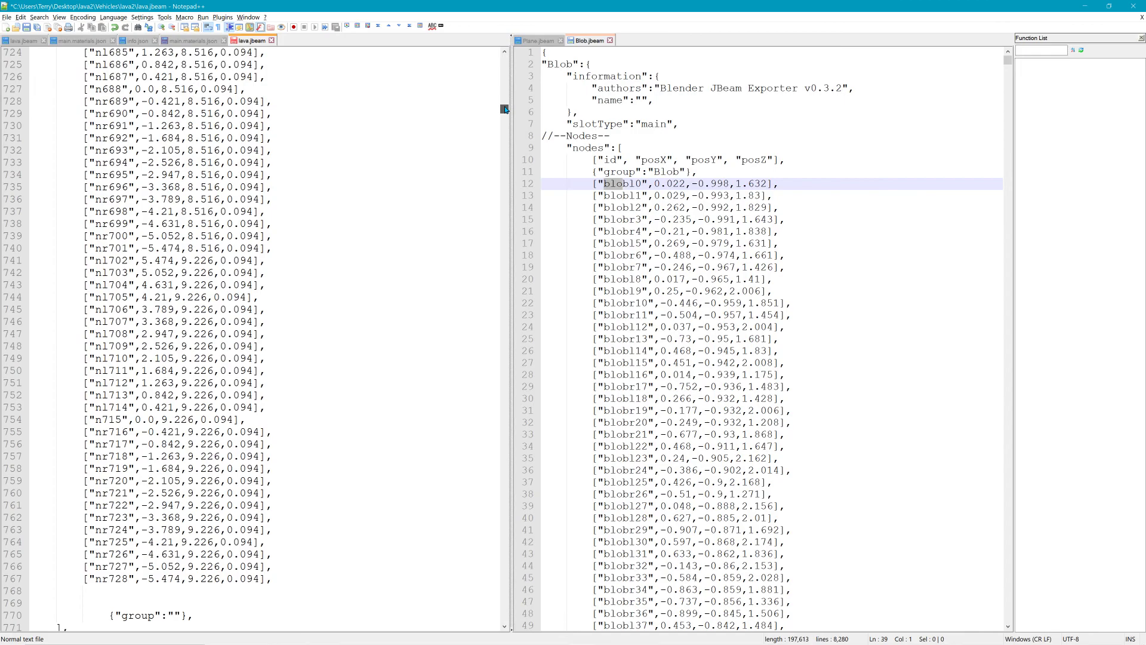
{"action": "left_click", "coordinate": [279, 579], "text": "shift"}
{"action": "key", "text": "Delete"}
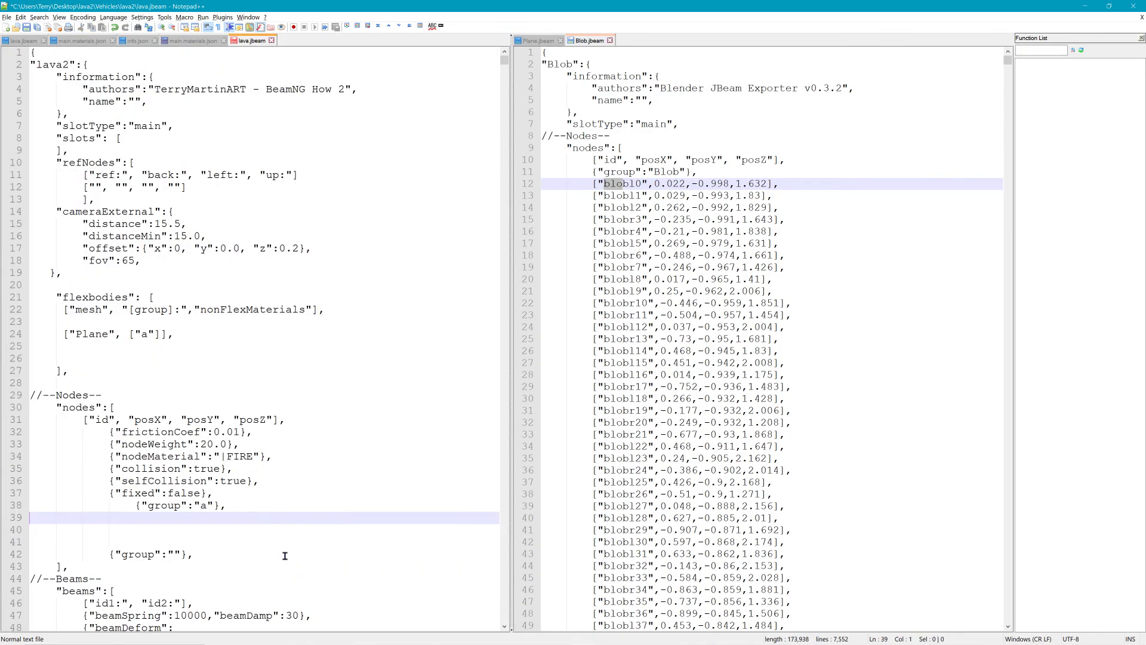
Step: Copy all nodes from "blobl0" through "blobl385" in Blob.jbeam into the emptied node list at line 39 of lava.jbeam
{"action": "left_click", "coordinate": [556, 185]}
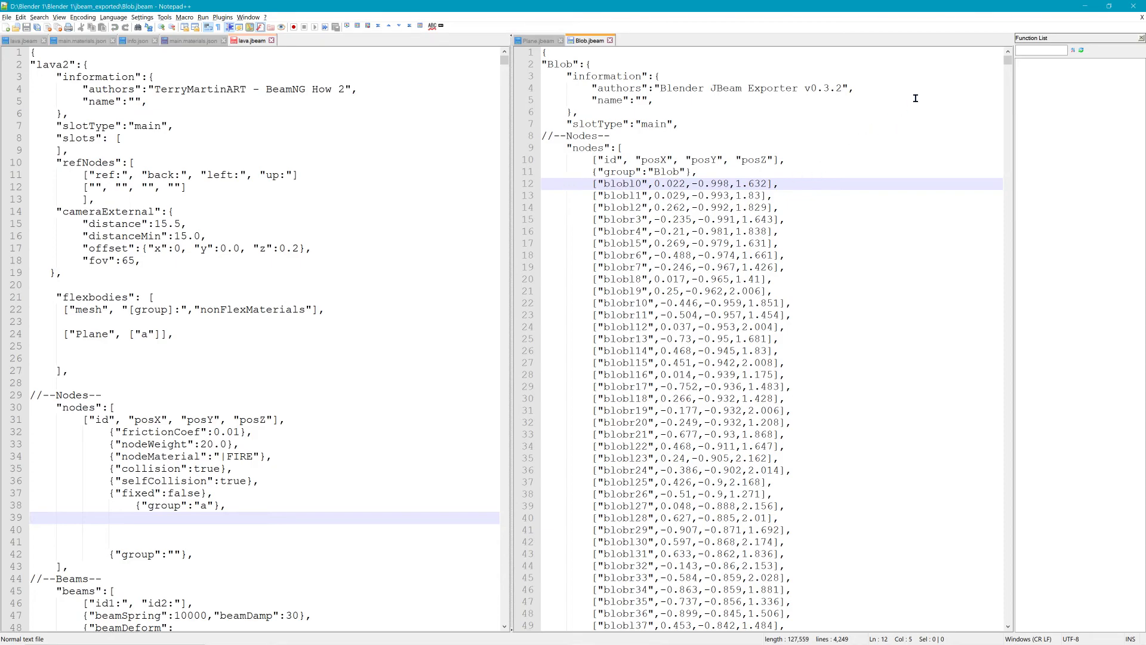
{"action": "left_click_drag", "start_coordinate": [1007, 61], "coordinate": [1011, 121]}
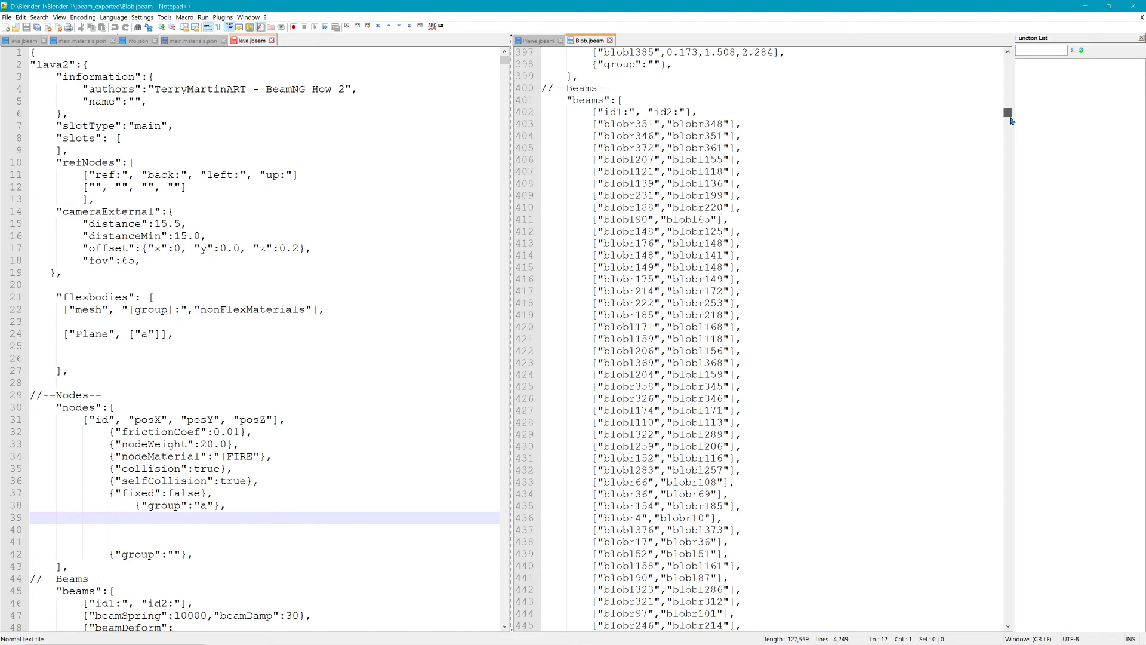
{"action": "scroll", "coordinate": [686, 146], "scroll_direction": "up", "scroll_amount": 4}
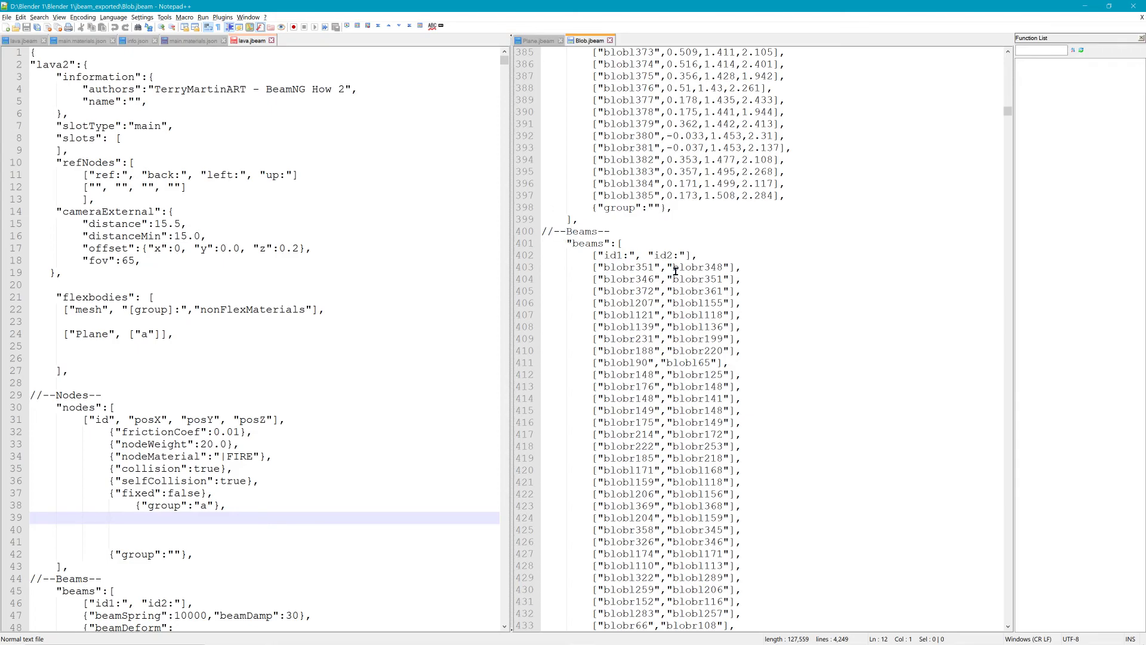
{"action": "left_click", "coordinate": [783, 196], "text": "shift"}
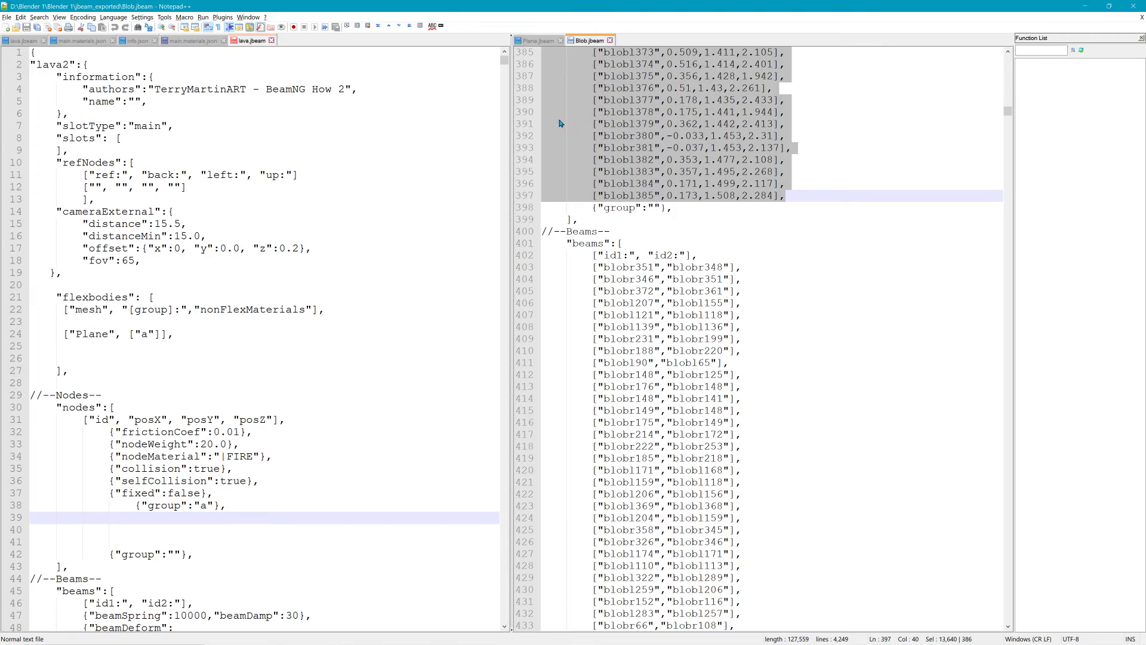
{"action": "left_click_drag", "start_coordinate": [556, 122], "coordinate": [32, 521]}
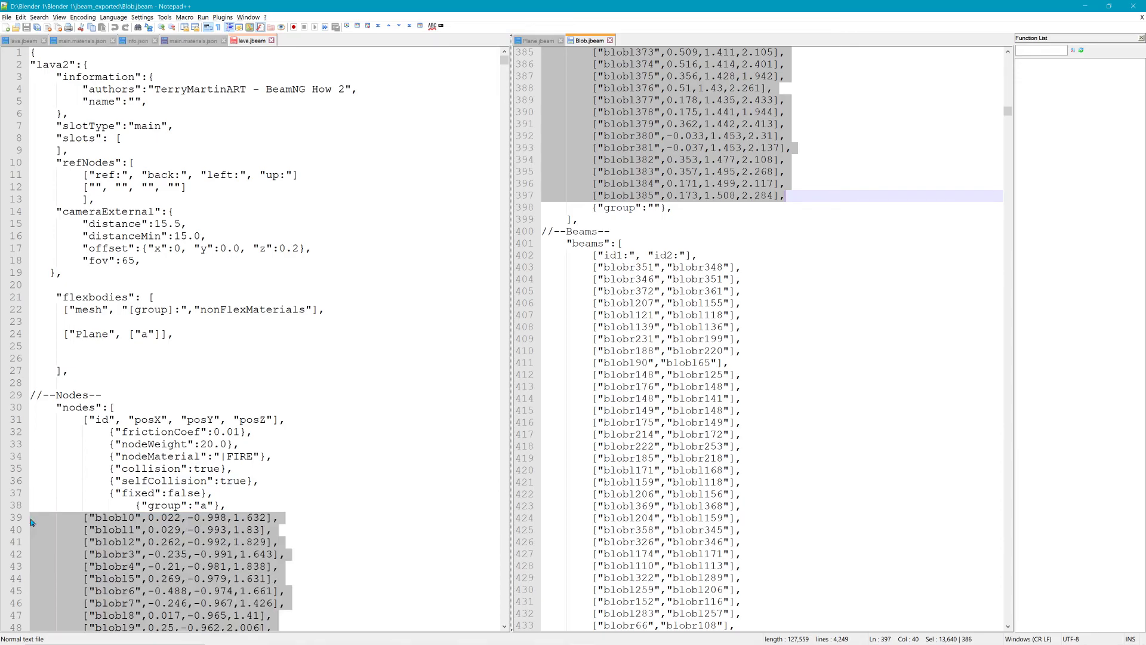
Step: Check the mesh name in Blender and change the flexbodies mesh entry on line 24 of lava.jbeam to "Blob"
{"action": "left_click_drag", "start_coordinate": [109, 335], "coordinate": [75, 335]}
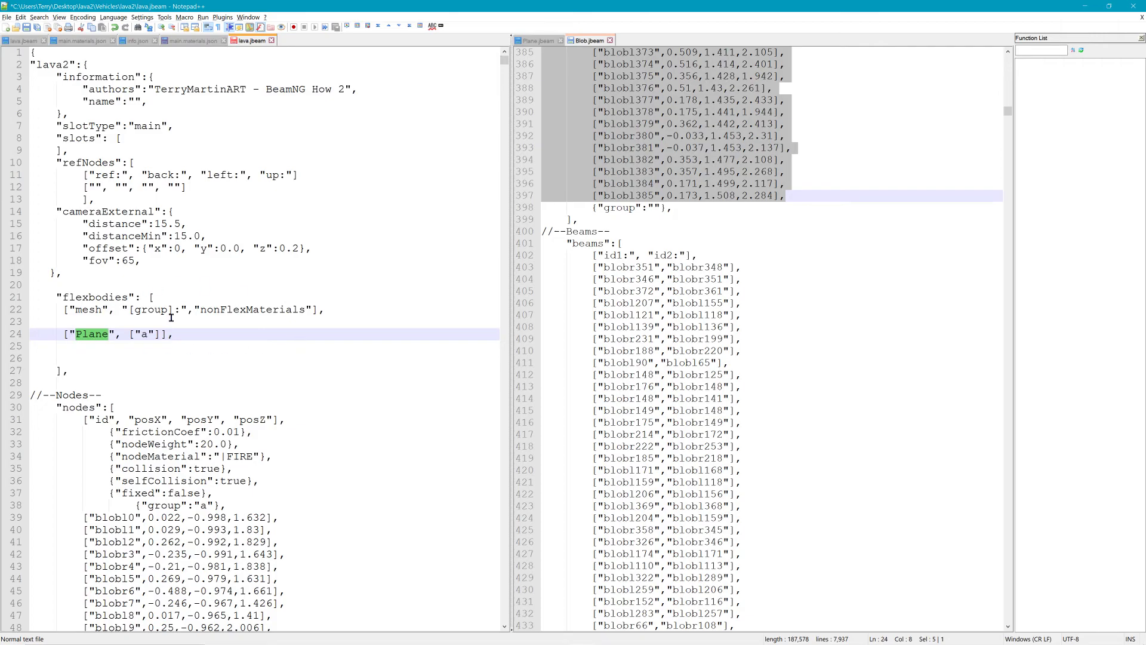
{"action": "key", "text": "alt+Tab"}
{"action": "key", "text": "alt+Tab"}
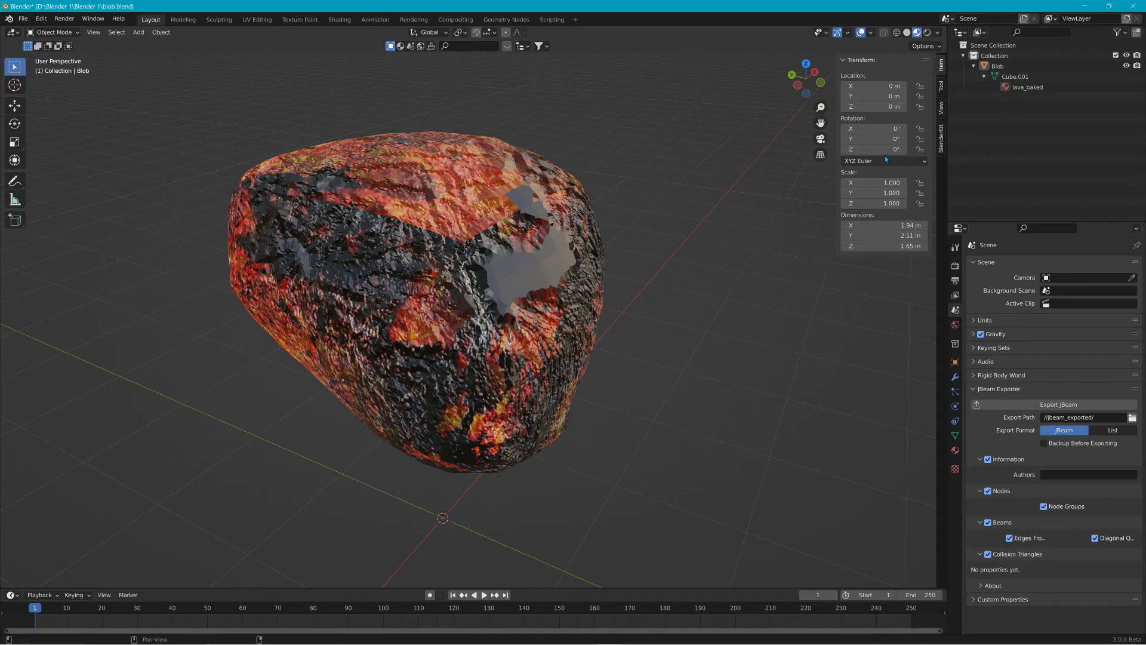
{"action": "key", "text": "alt+Tab"}
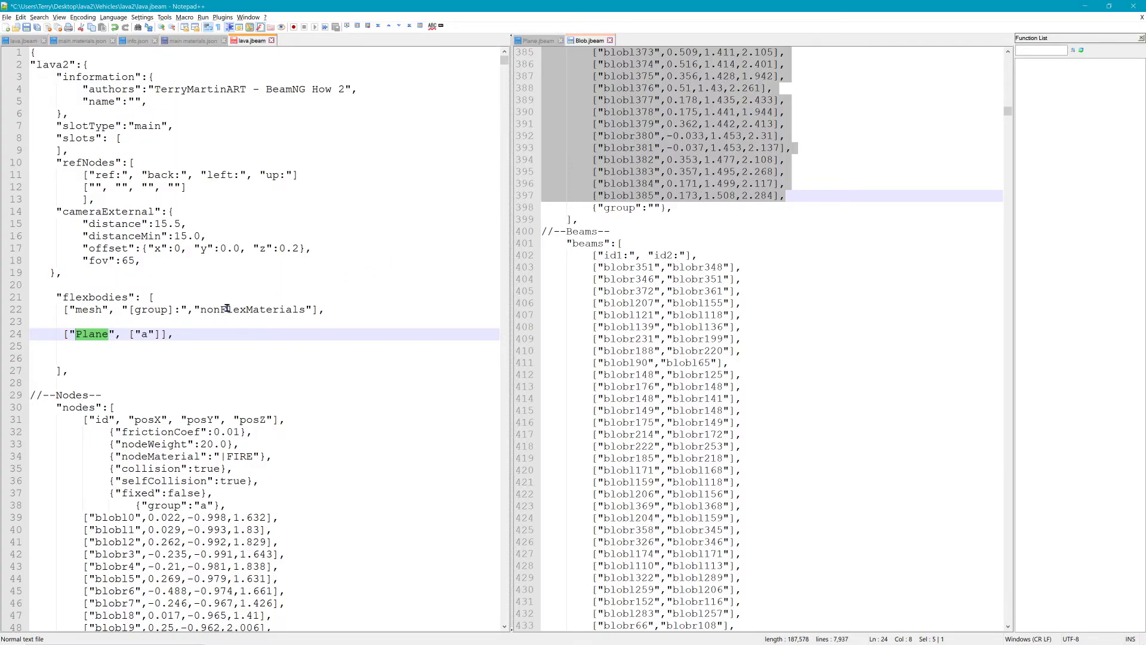
{"action": "type", "text": "Blob"}
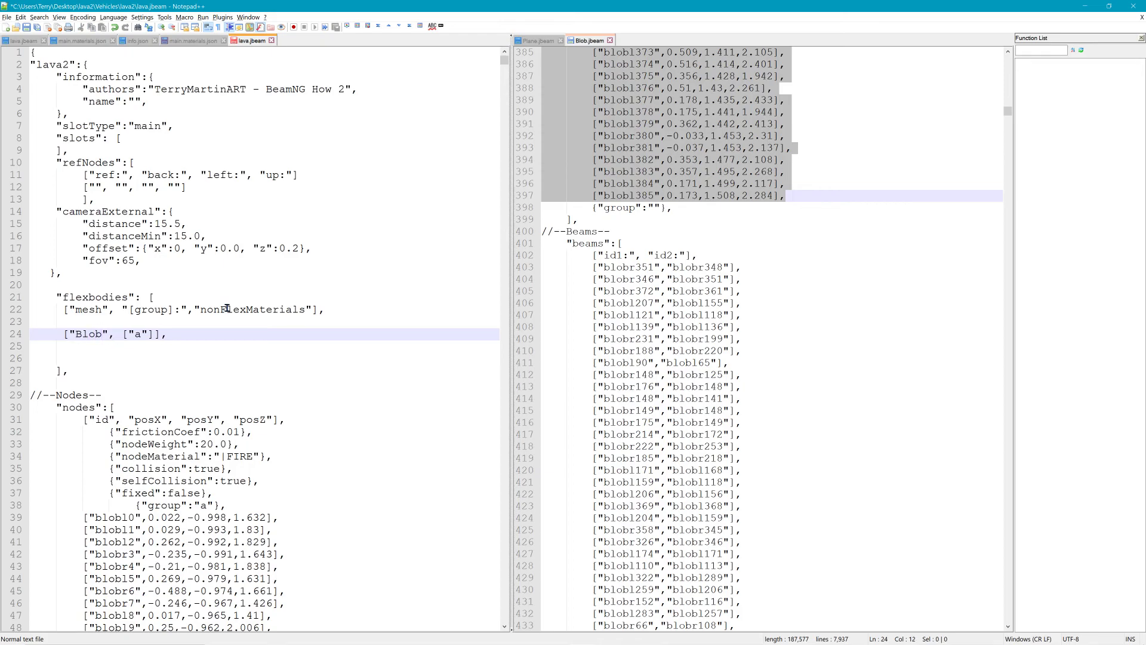
{"action": "key", "text": "Down"}
{"action": "key", "text": "Down"}
{"action": "key", "text": "Down"}
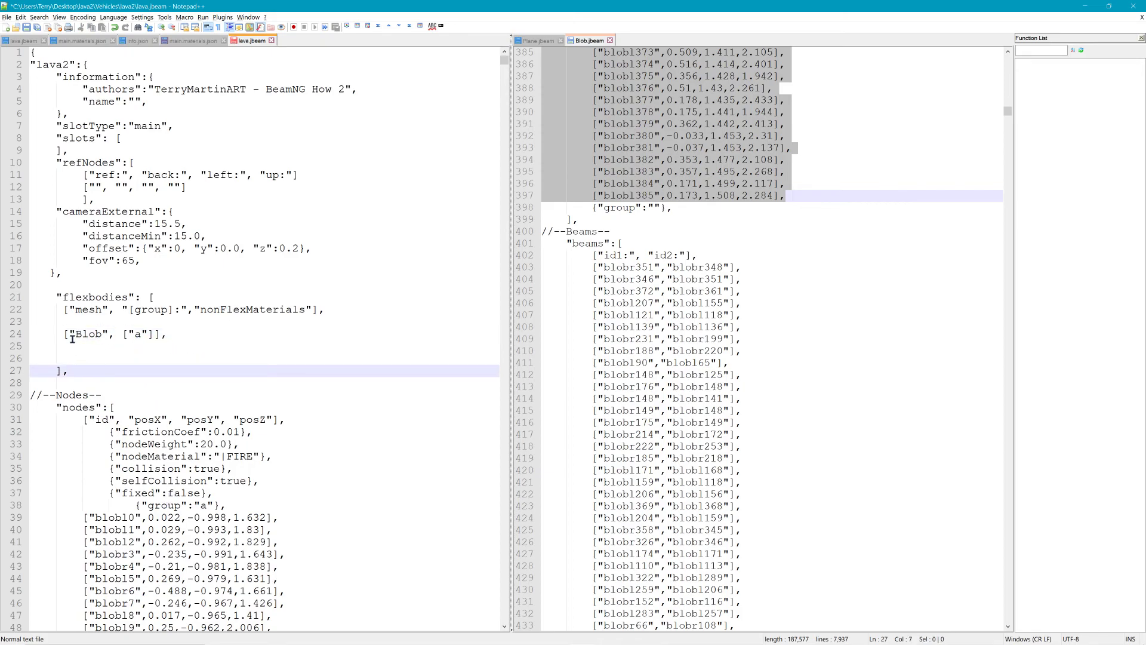
Step: Review the end of the flexbodies section and the pasted Blob node list in lava.jbeam
{"action": "left_click_drag", "start_coordinate": [63, 338], "coordinate": [217, 371]}
{"action": "left_click", "coordinate": [71, 361]}
{"action": "left_click_drag", "start_coordinate": [119, 387], "coordinate": [242, 386]}
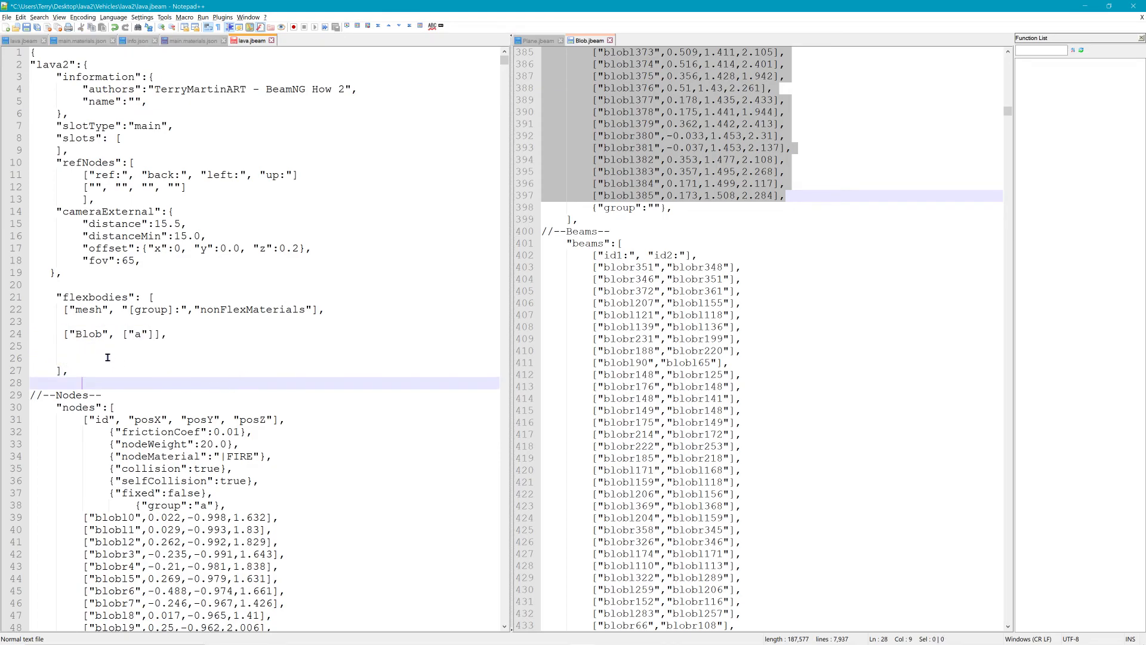
{"action": "left_click_drag", "start_coordinate": [43, 347], "coordinate": [177, 345]}
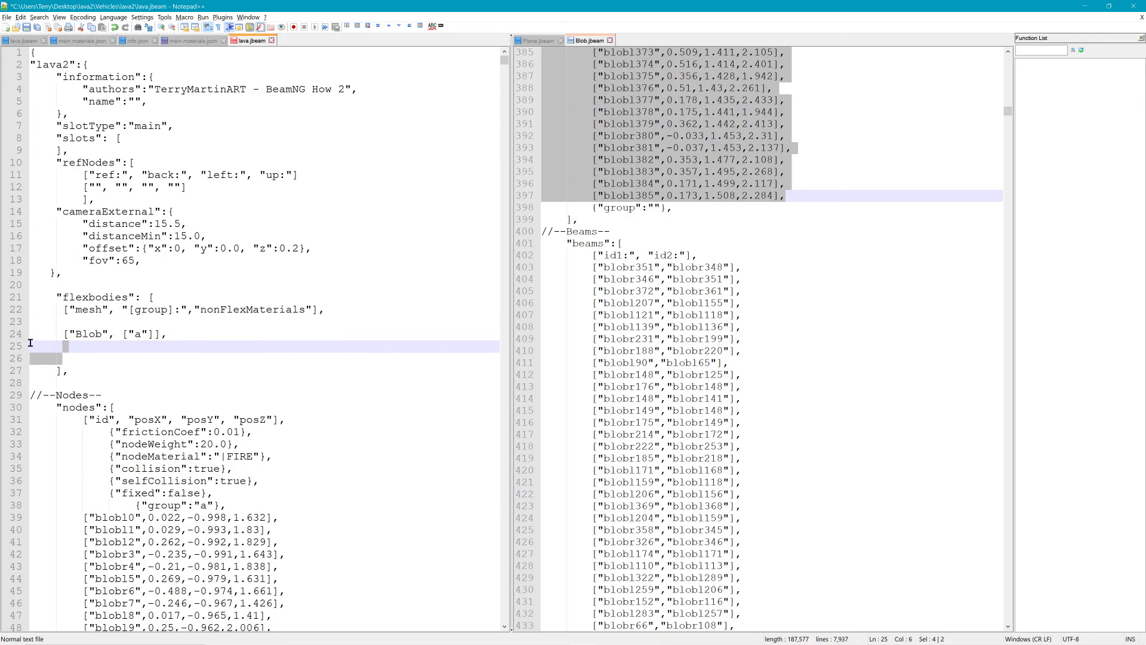
{"action": "left_click_drag", "start_coordinate": [36, 345], "coordinate": [158, 342]}
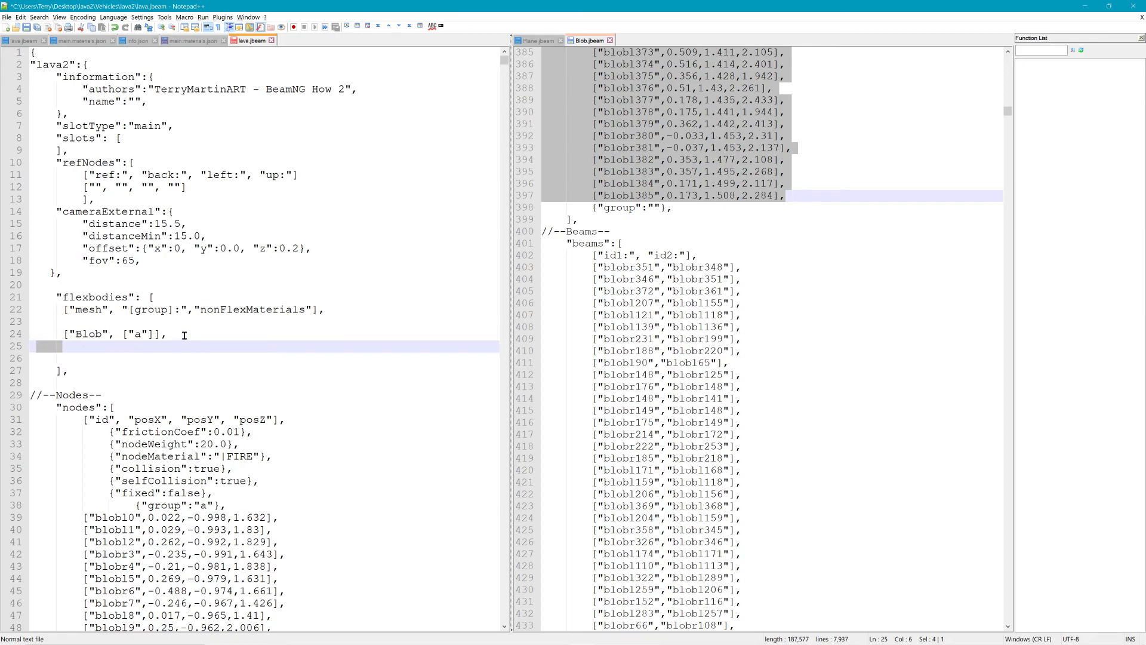
{"action": "scroll", "coordinate": [216, 457], "scroll_direction": "down", "scroll_amount": 8}
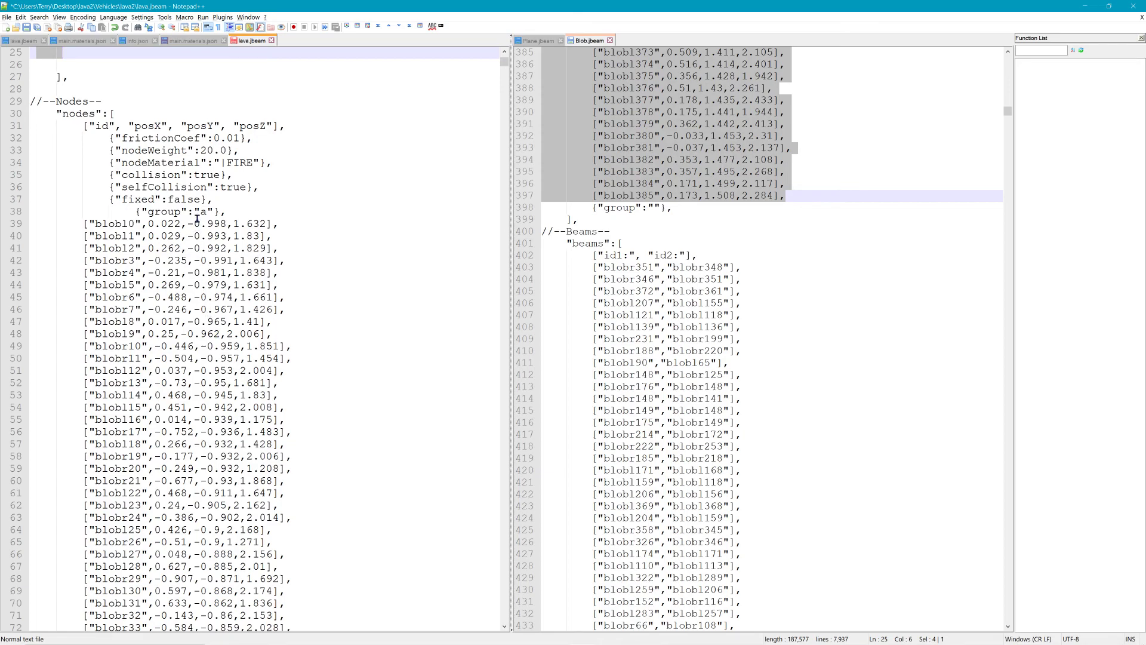
{"action": "scroll", "coordinate": [197, 219], "scroll_direction": "down", "scroll_amount": 12}
{"action": "scroll", "coordinate": [203, 224], "scroll_direction": "up", "scroll_amount": 16}
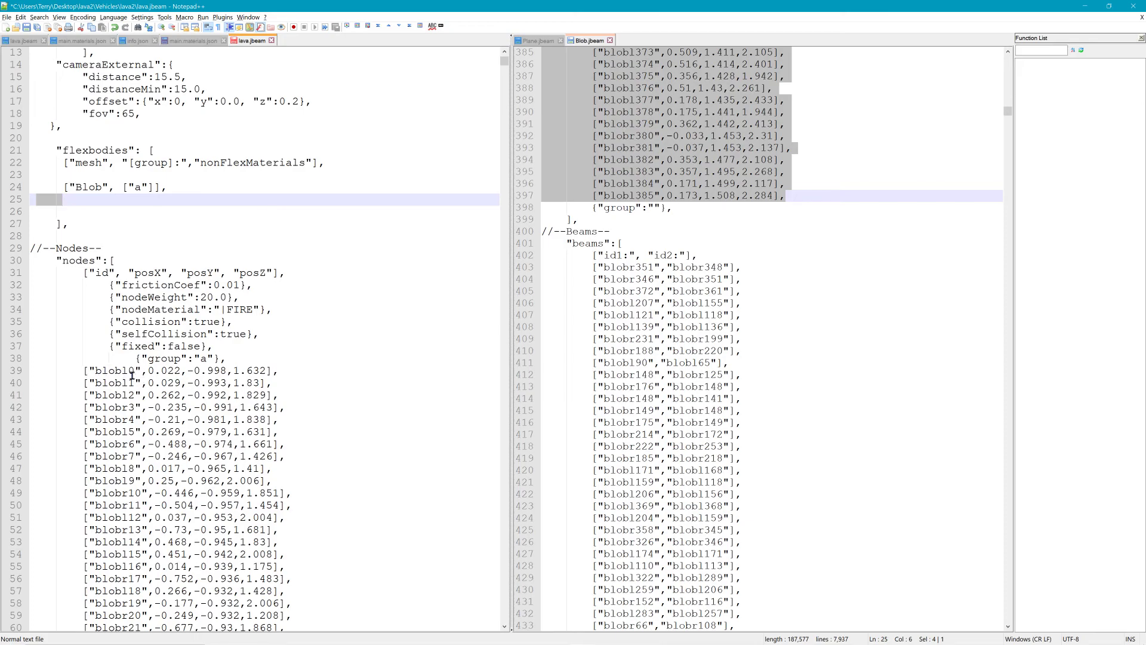
{"action": "scroll", "coordinate": [294, 412], "scroll_direction": "down", "scroll_amount": 9}
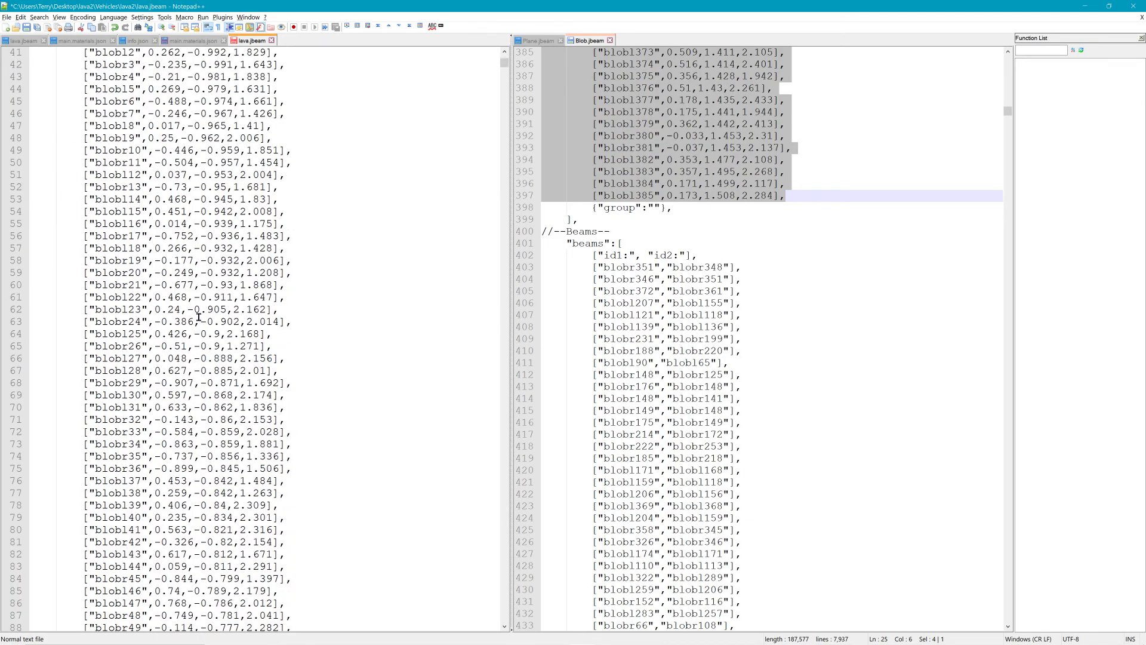
{"action": "scroll", "coordinate": [199, 317], "scroll_direction": "up", "scroll_amount": 5}
{"action": "left_click", "coordinate": [42, 322]}
{"action": "left_click", "coordinate": [306, 334]}
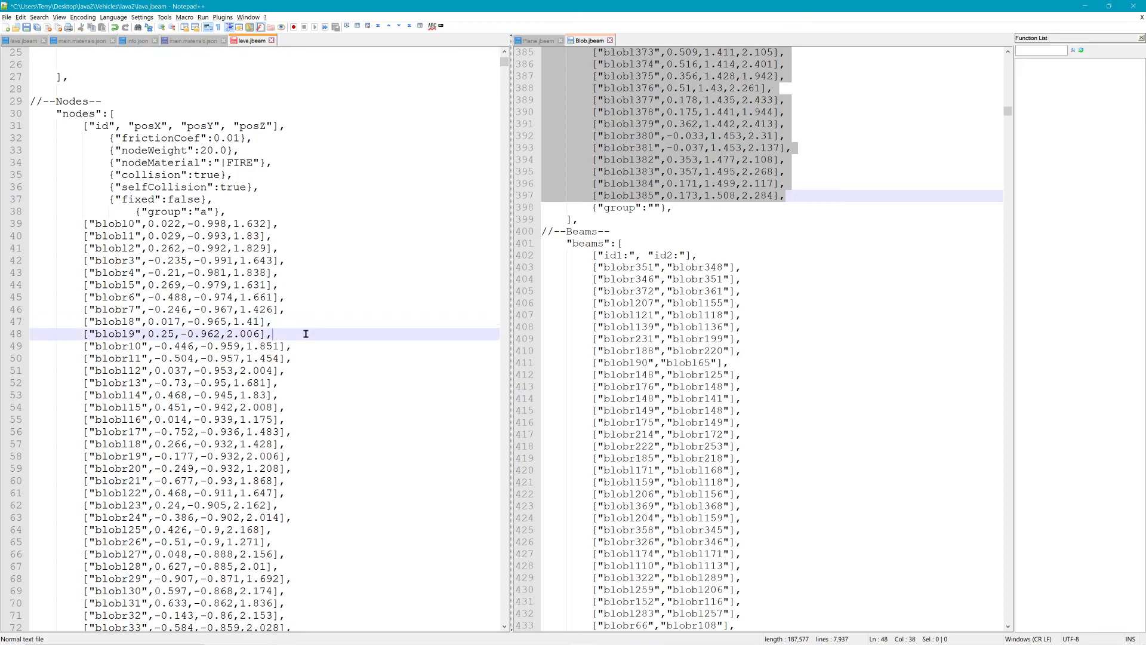
{"action": "left_click", "coordinate": [83, 358]}
Step: Switch to Blender, enter Edit Mode on the Blob, and box-select areas of its mesh to inspect the vertices
{"action": "key", "text": "alt+Tab"}
{"action": "key", "text": "alt+Tab"}
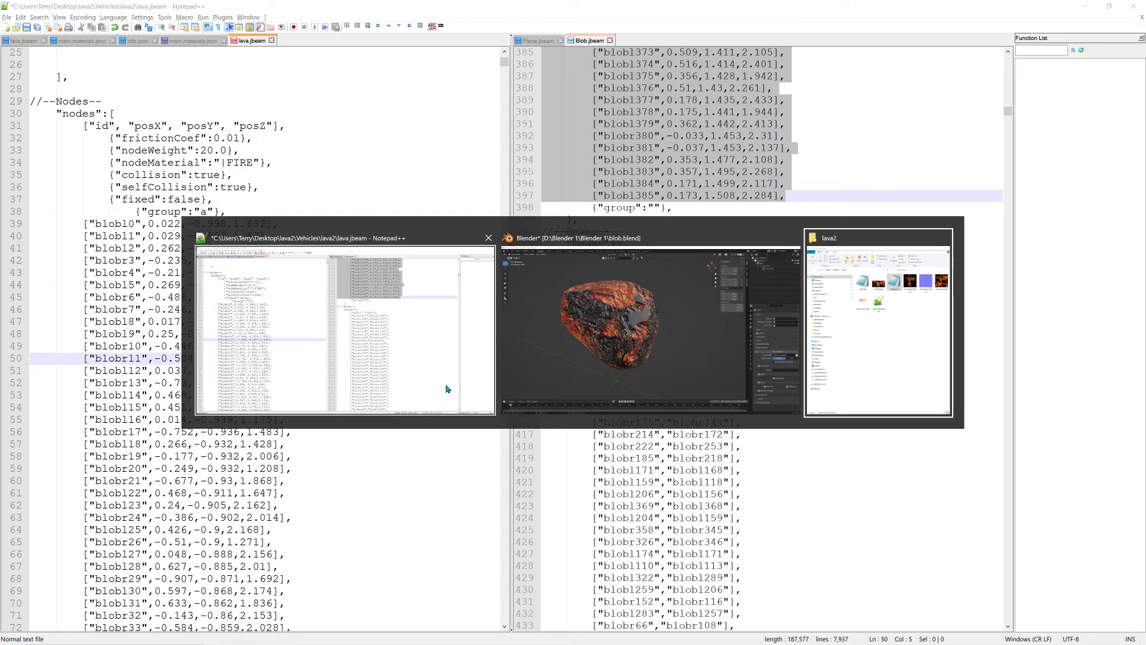
{"action": "key", "text": "alt+shift+Tab"}
{"action": "left_click", "coordinate": [54, 32]}
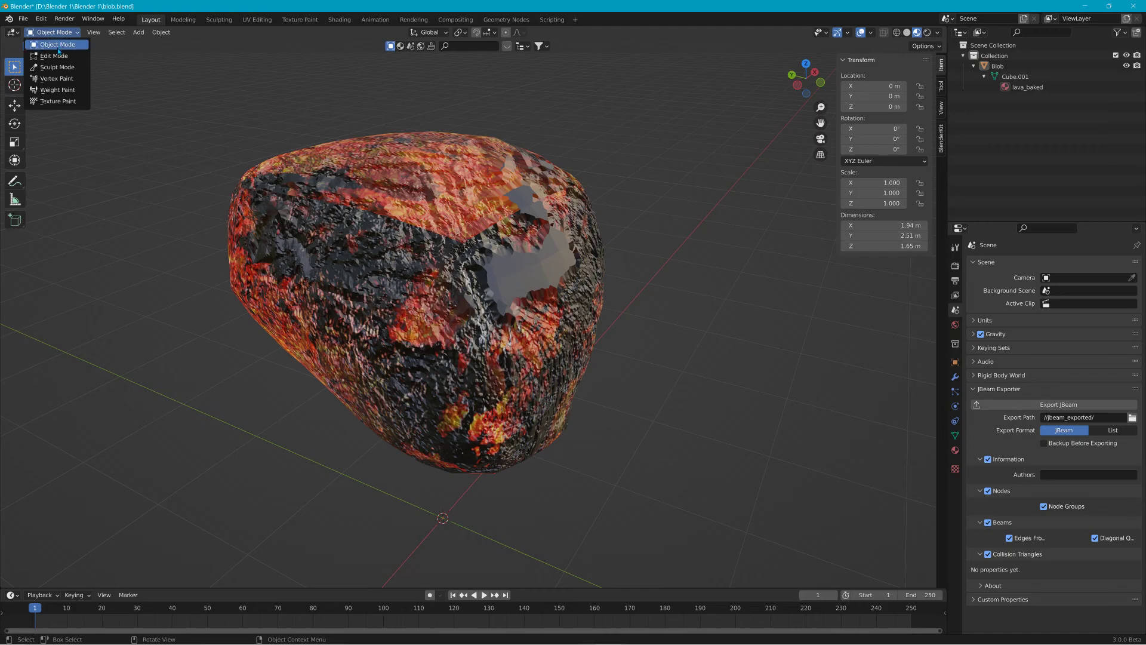
{"action": "left_click", "coordinate": [52, 57]}
{"action": "left_click_drag", "start_coordinate": [191, 116], "coordinate": [397, 287]}
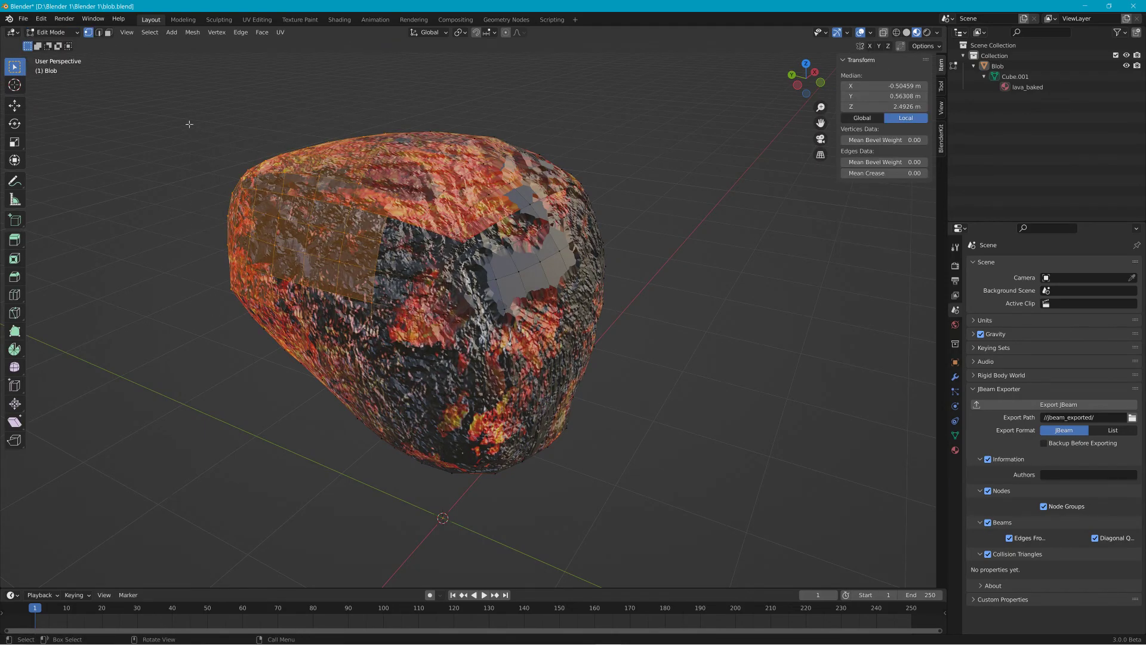
{"action": "left_click_drag", "start_coordinate": [189, 125], "coordinate": [251, 226]}
{"action": "left_click_drag", "start_coordinate": [143, 113], "coordinate": [358, 298]}
{"action": "left_click_drag", "start_coordinate": [184, 120], "coordinate": [334, 303]}
{"action": "left_click_drag", "start_coordinate": [212, 153], "coordinate": [466, 310]}
{"action": "left_click_drag", "start_coordinate": [253, 90], "coordinate": [612, 412]}
{"action": "left_click_drag", "start_coordinate": [512, 133], "coordinate": [574, 158]}
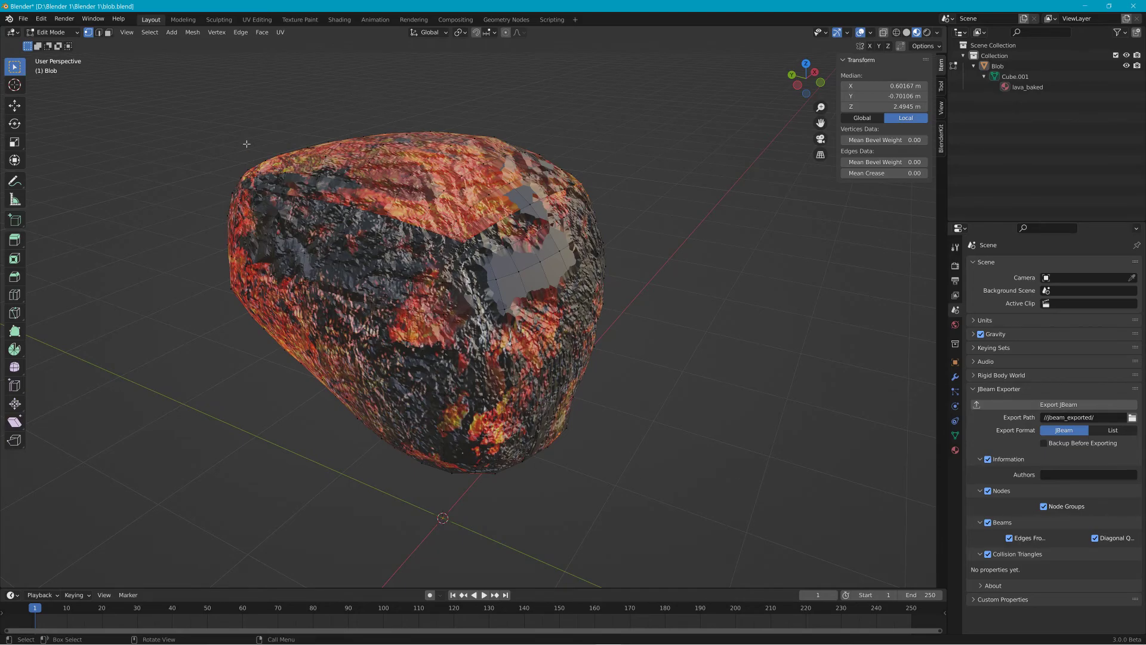
Step: Change to edge selection and pick individual edges on the Blob at close range to inspect them
{"action": "left_click", "coordinate": [53, 32]}
{"action": "left_click", "coordinate": [99, 32]}
{"action": "left_click", "coordinate": [417, 223]}
{"action": "left_click", "coordinate": [415, 196]}
{"action": "scroll", "coordinate": [413, 200], "scroll_direction": "up", "scroll_amount": 7}
{"action": "scroll", "coordinate": [414, 202], "scroll_direction": "down", "scroll_amount": 5}
{"action": "scroll", "coordinate": [408, 280], "scroll_direction": "up", "scroll_amount": 1}
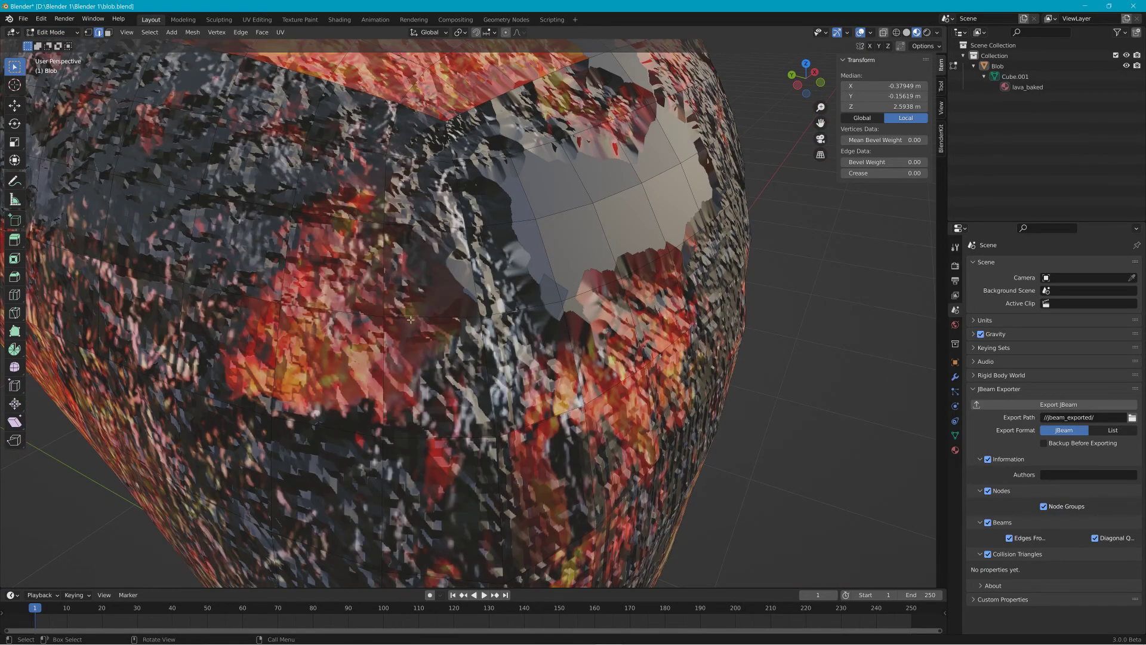
{"action": "left_click", "coordinate": [312, 307]}
{"action": "left_click", "coordinate": [348, 220]}
{"action": "left_click", "coordinate": [245, 209]}
{"action": "left_click", "coordinate": [221, 293]}
{"action": "left_click", "coordinate": [244, 200]}
Step: Show the viewport in wireframe shading, toggle X-ray, and select single edges to examine the Blob's edge grid
{"action": "left_click", "coordinate": [896, 32]}
{"action": "left_click", "coordinate": [883, 32]}
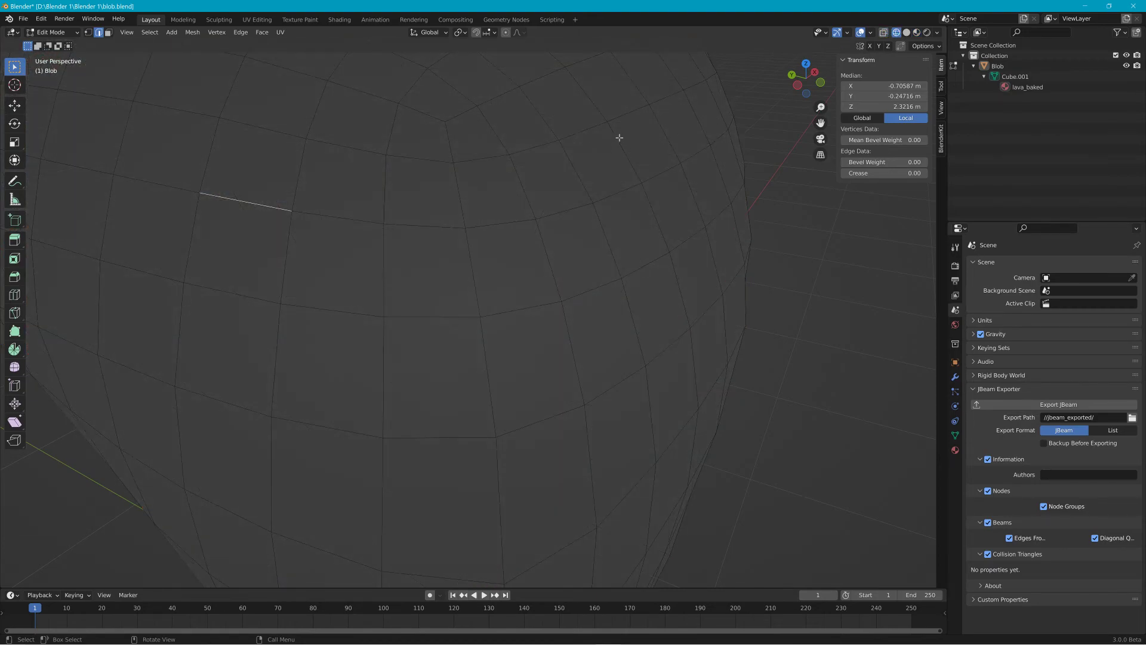
{"action": "left_click", "coordinate": [579, 128]}
{"action": "left_click", "coordinate": [528, 147]}
Step: Return the Blob to Object Mode and minimize Blender to get back to lava.jbeam in Notepad++
{"action": "left_click", "coordinate": [66, 34]}
{"action": "left_click", "coordinate": [54, 44]}
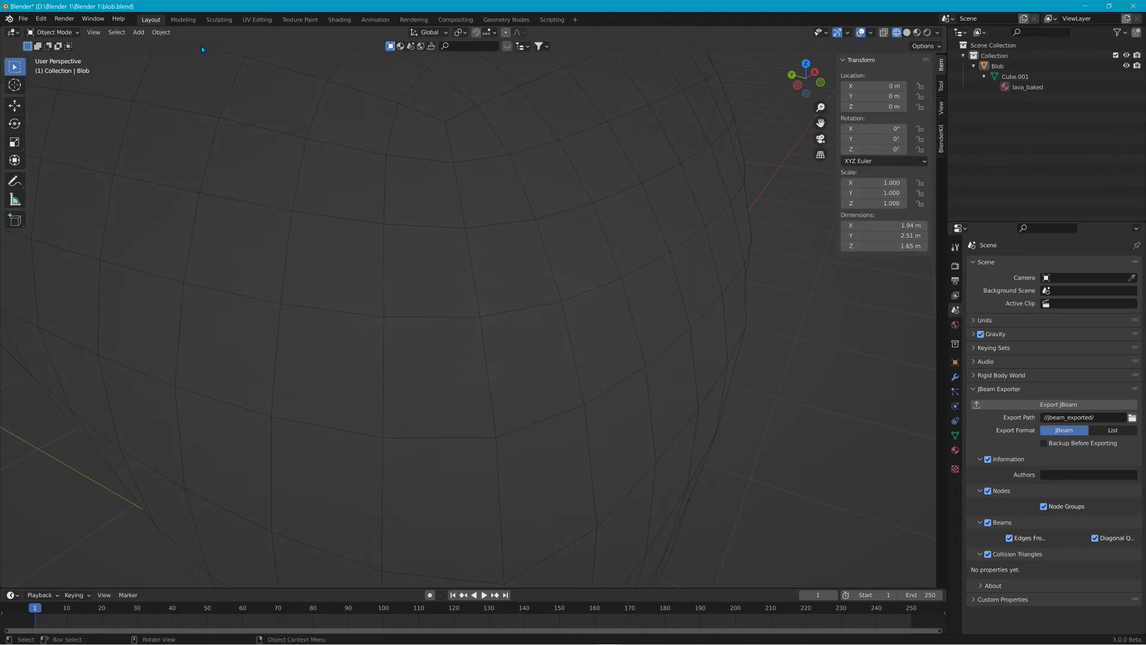
{"action": "left_click", "coordinate": [1085, 6]}
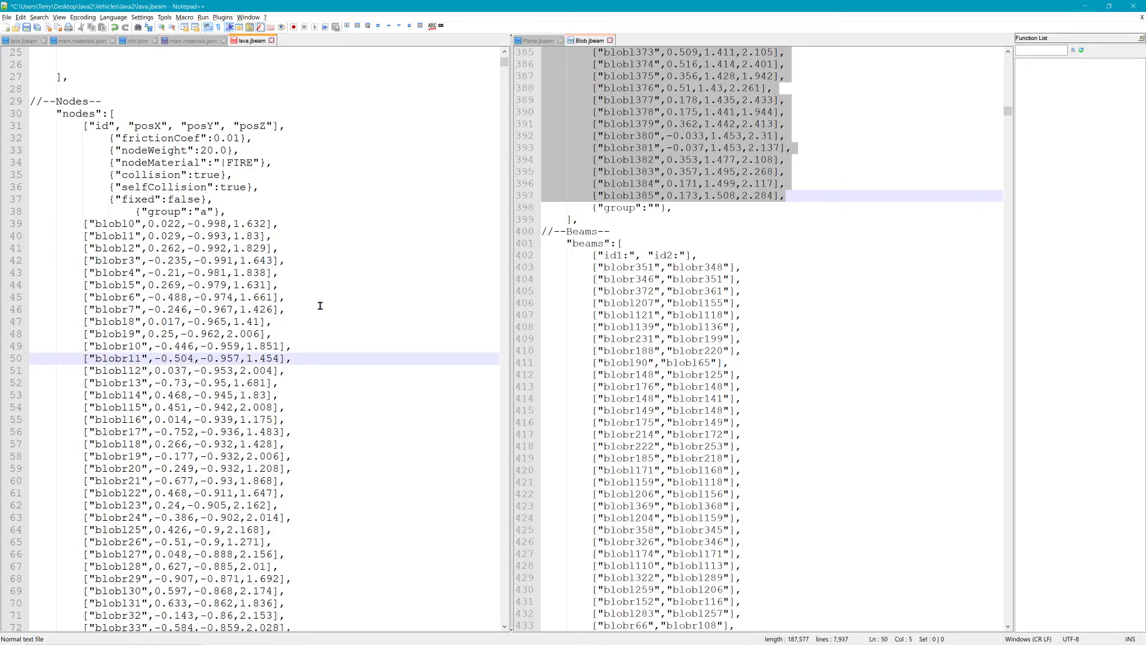
Step: Delete all of the plane's beam entries in lava.jbeam, from "nr593","nr566" through "nl676","nl648", keeping the beam property lines and breakGroup
{"action": "scroll", "coordinate": [267, 309], "scroll_direction": "down", "scroll_amount": 20}
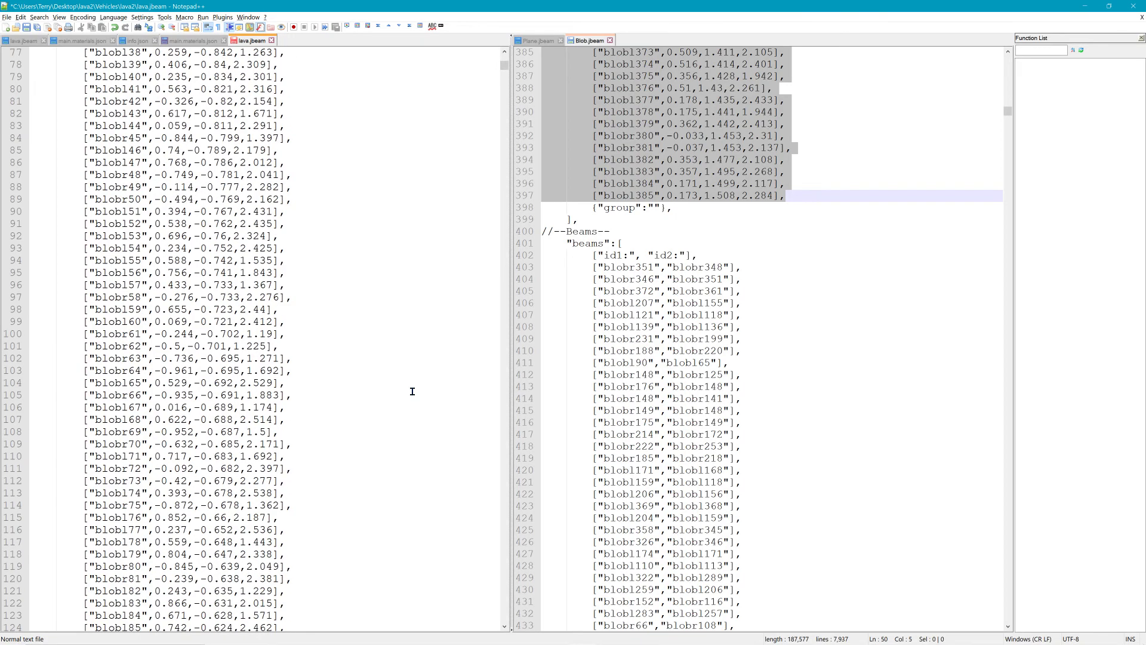
{"action": "left_click_drag", "start_coordinate": [504, 68], "coordinate": [514, 95]}
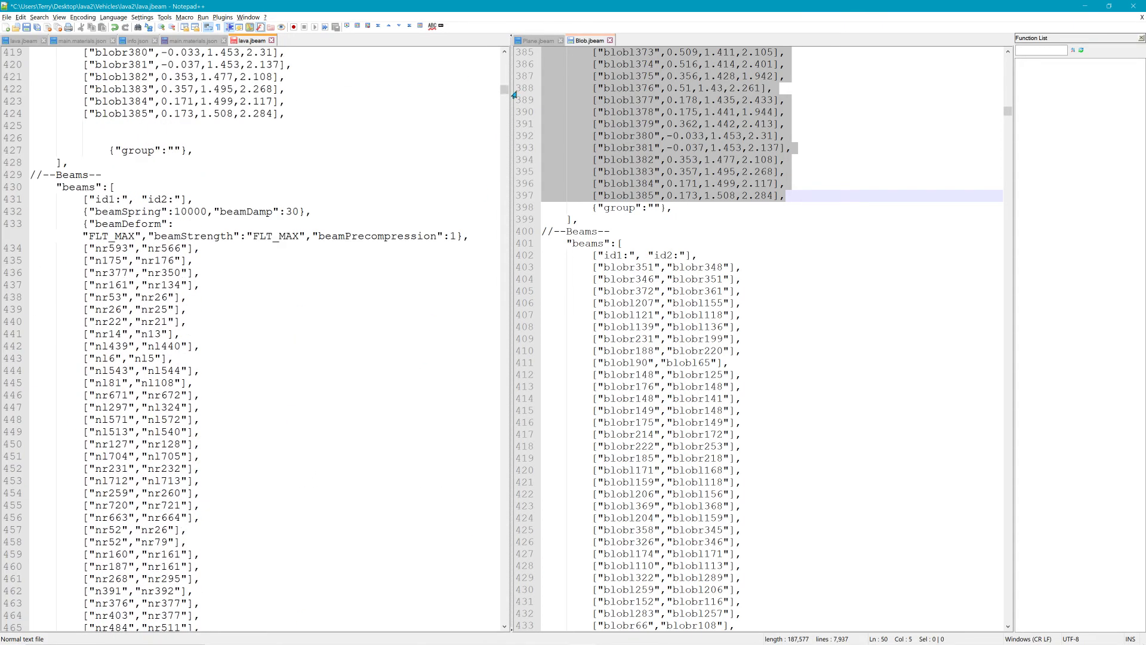
{"action": "left_click_drag", "start_coordinate": [575, 271], "coordinate": [759, 266]}
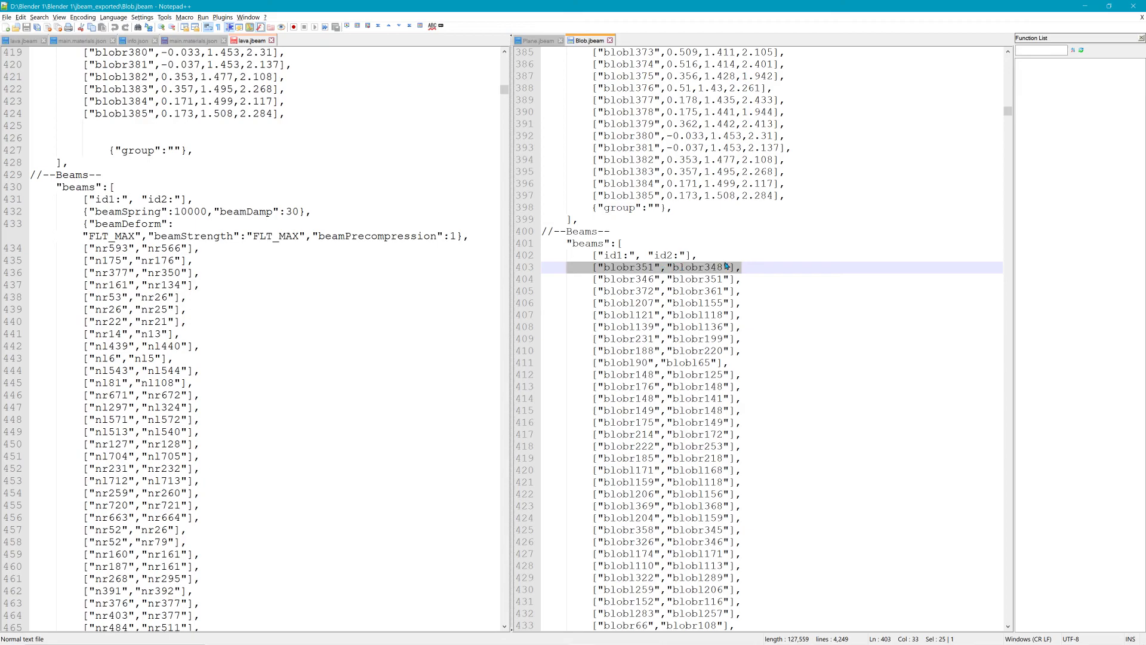
{"action": "left_click", "coordinate": [46, 250]}
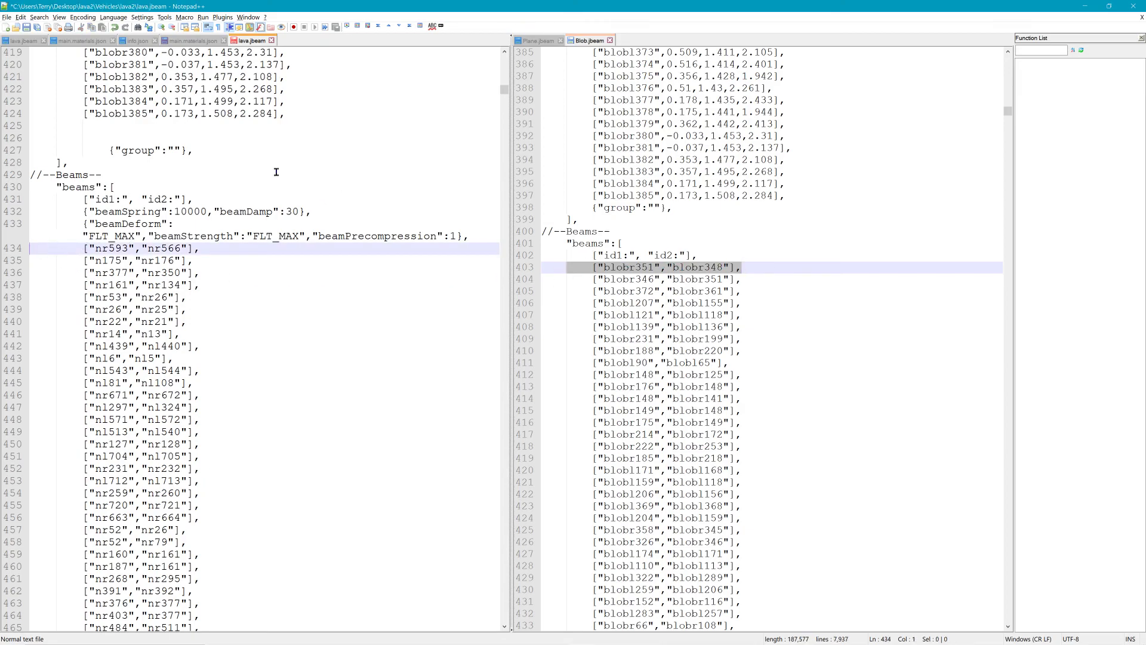
{"action": "left_click_drag", "start_coordinate": [505, 90], "coordinate": [503, 521]}
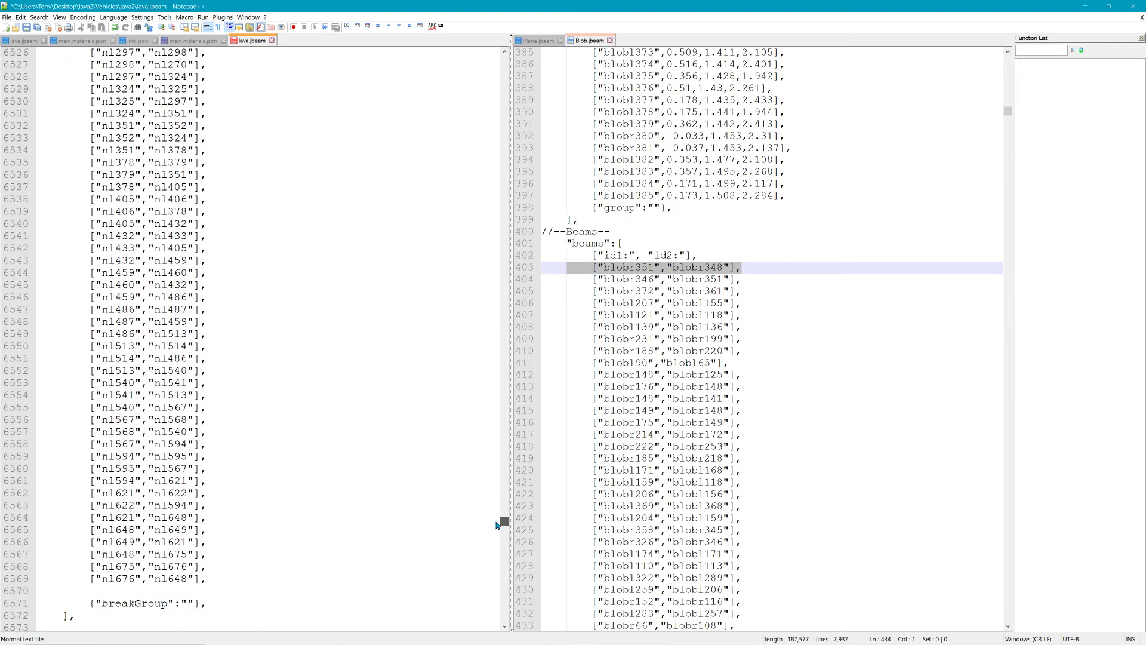
{"action": "left_click", "coordinate": [214, 580], "text": "shift"}
{"action": "key", "text": "Delete"}
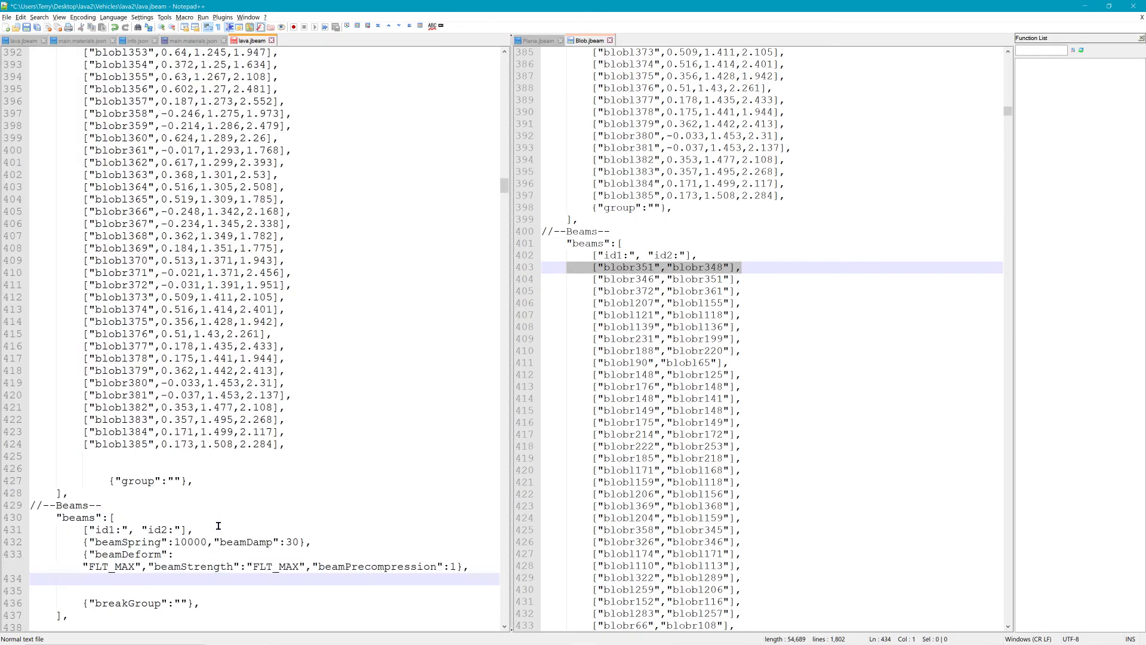
Step: Copy the full list of beam pairs from Blob.jbeam into lava.jbeam's emptied beams section, directly below the beamDeform line
{"action": "scroll", "coordinate": [220, 513], "scroll_direction": "down", "scroll_amount": 2}
{"action": "left_click_drag", "start_coordinate": [90, 420], "coordinate": [206, 395]}
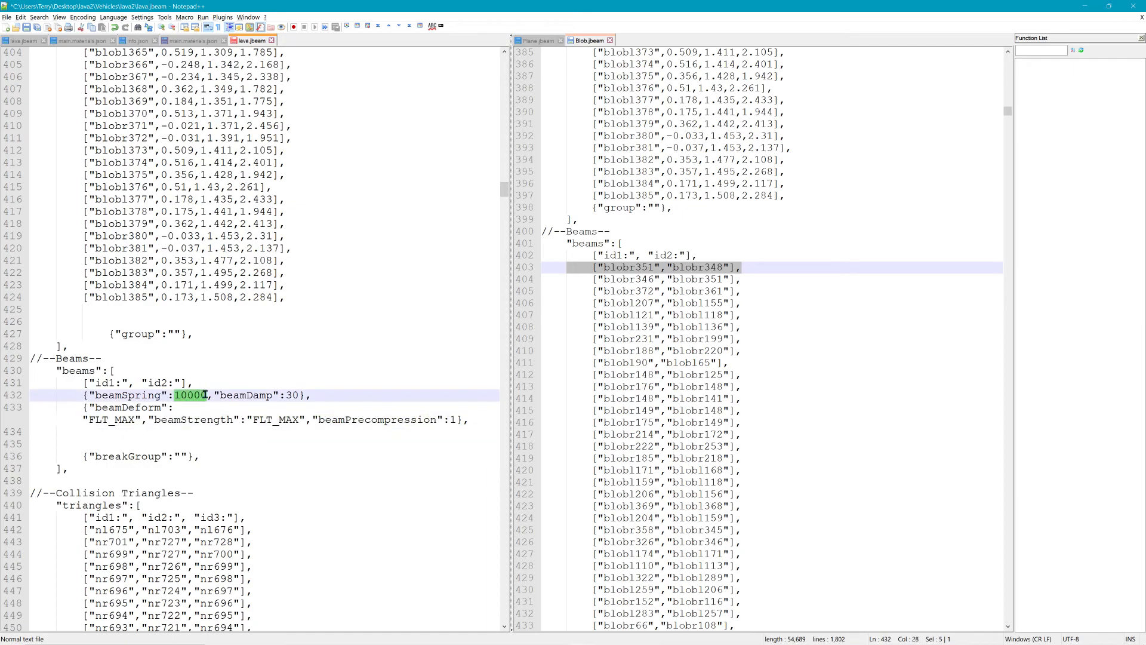
{"action": "left_click", "coordinate": [567, 292]}
{"action": "left_click", "coordinate": [556, 270]}
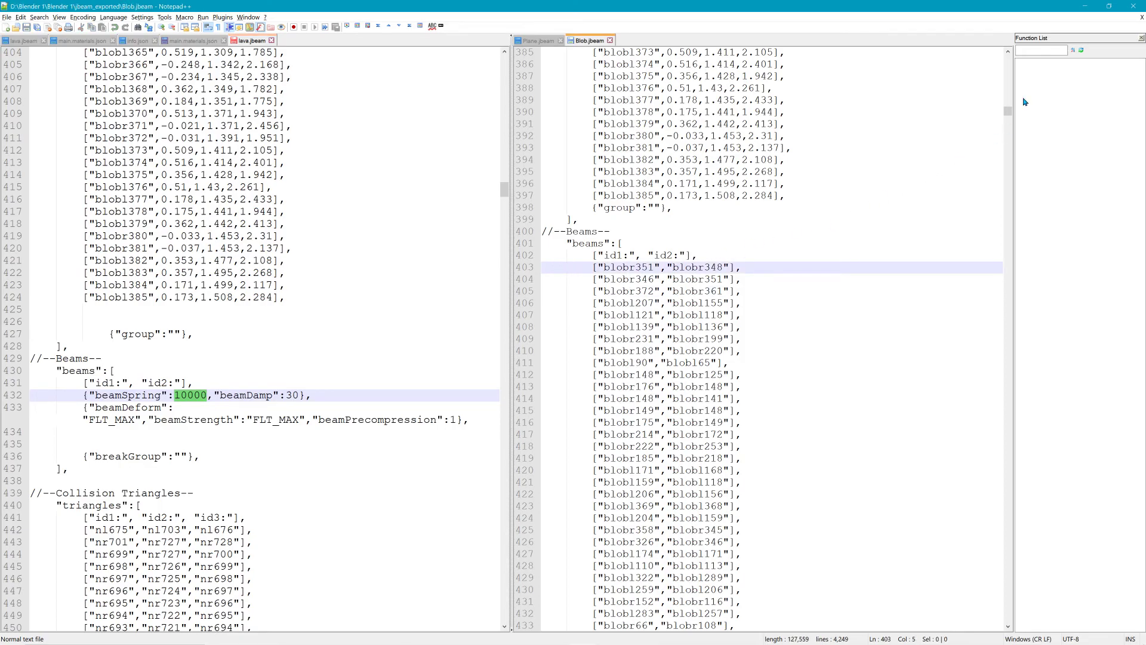
{"action": "left_click_drag", "start_coordinate": [1010, 113], "coordinate": [1015, 520]}
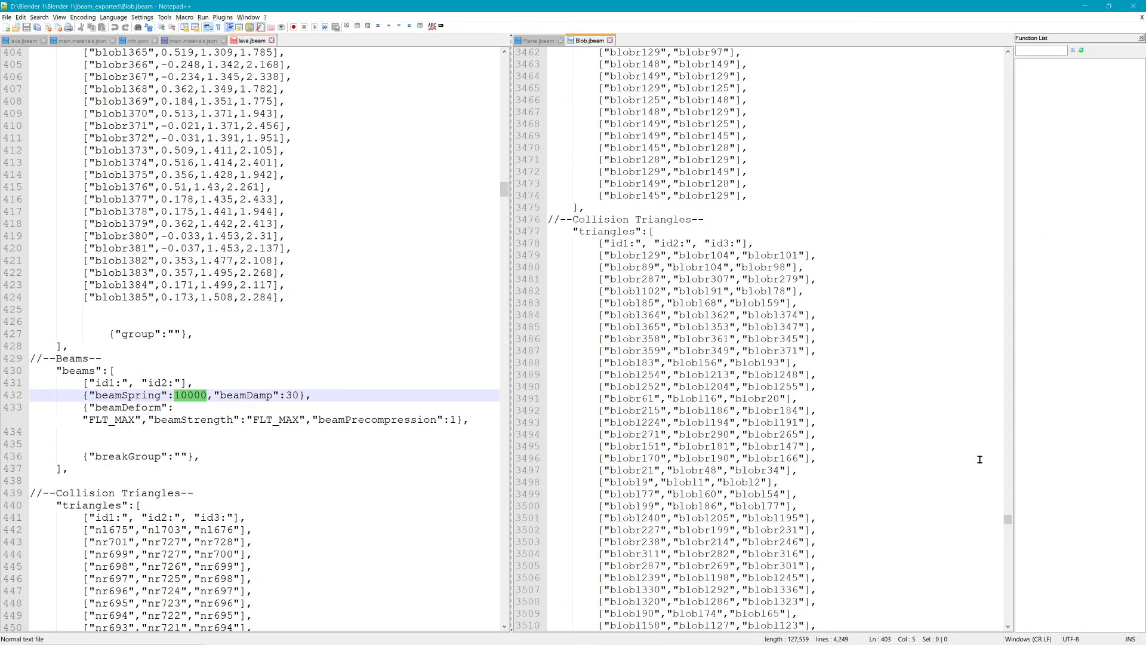
{"action": "left_click", "coordinate": [765, 192], "text": "shift"}
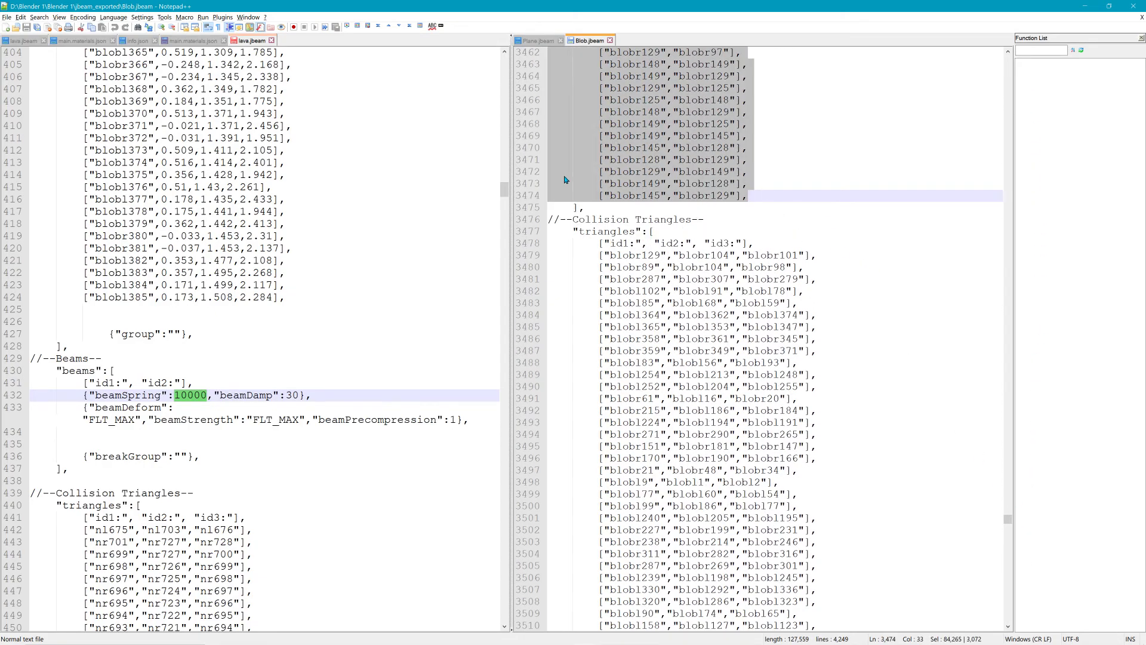
{"action": "left_click_drag", "start_coordinate": [526, 212], "coordinate": [33, 436]}
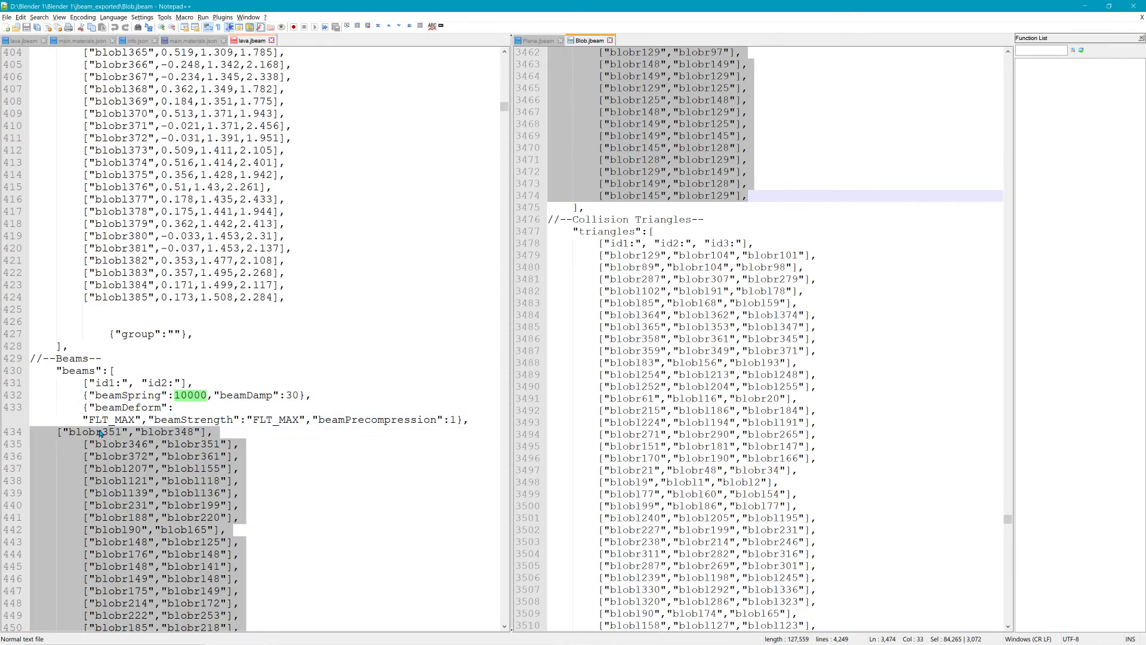
Step: Examine how the beams' id1 and id2 header relates to the node entries, highlighting id2 and the blobl376 node line
{"action": "left_click", "coordinate": [97, 382]}
{"action": "left_click_drag", "start_coordinate": [141, 382], "coordinate": [184, 382]}
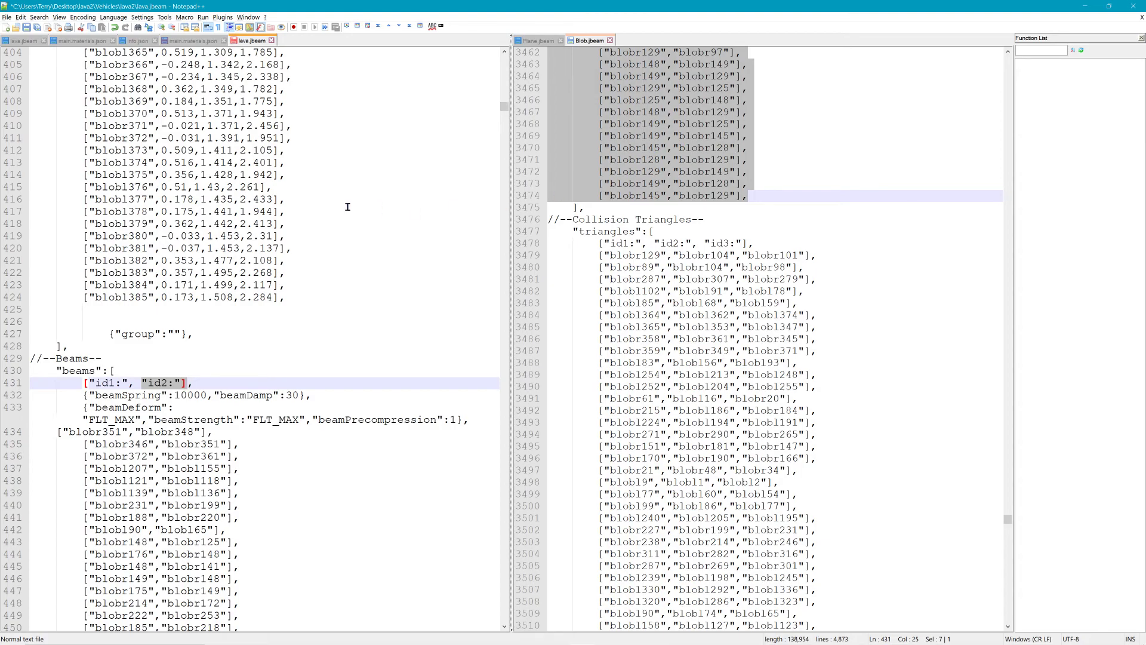
{"action": "left_click_drag", "start_coordinate": [83, 187], "coordinate": [276, 187]}
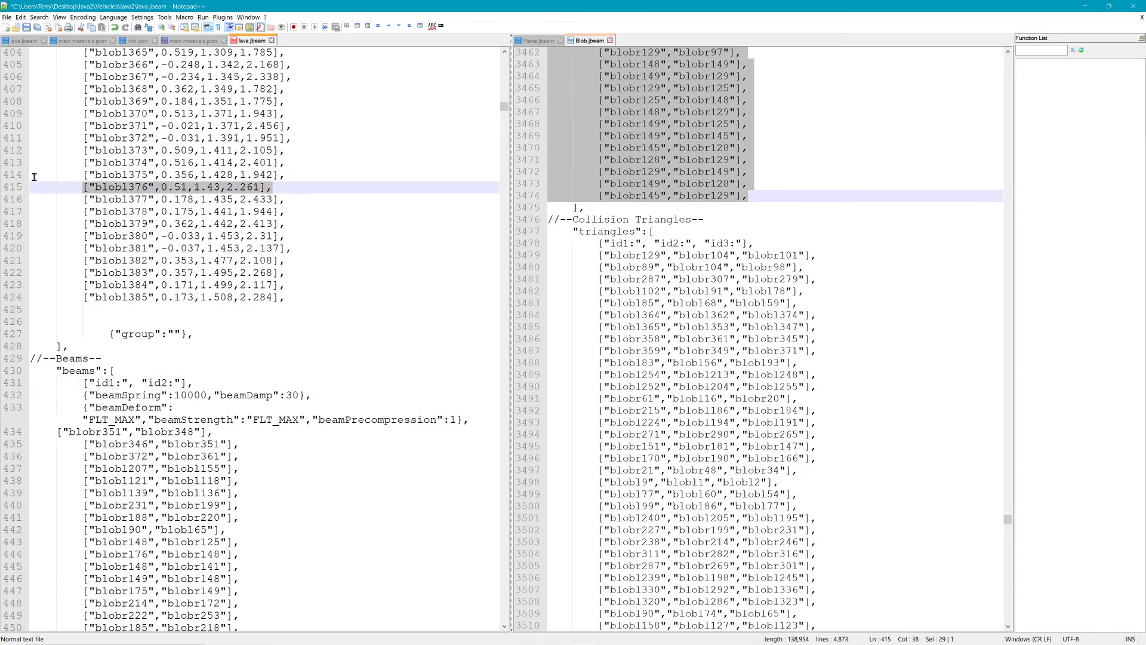
Step: Switch to Blender and show the Blob mesh in Edit Mode with material preview shading
{"action": "left_click_drag", "start_coordinate": [47, 175], "coordinate": [288, 180]}
{"action": "left_click_drag", "start_coordinate": [161, 176], "coordinate": [298, 177]}
{"action": "key", "text": "alt+Tab"}
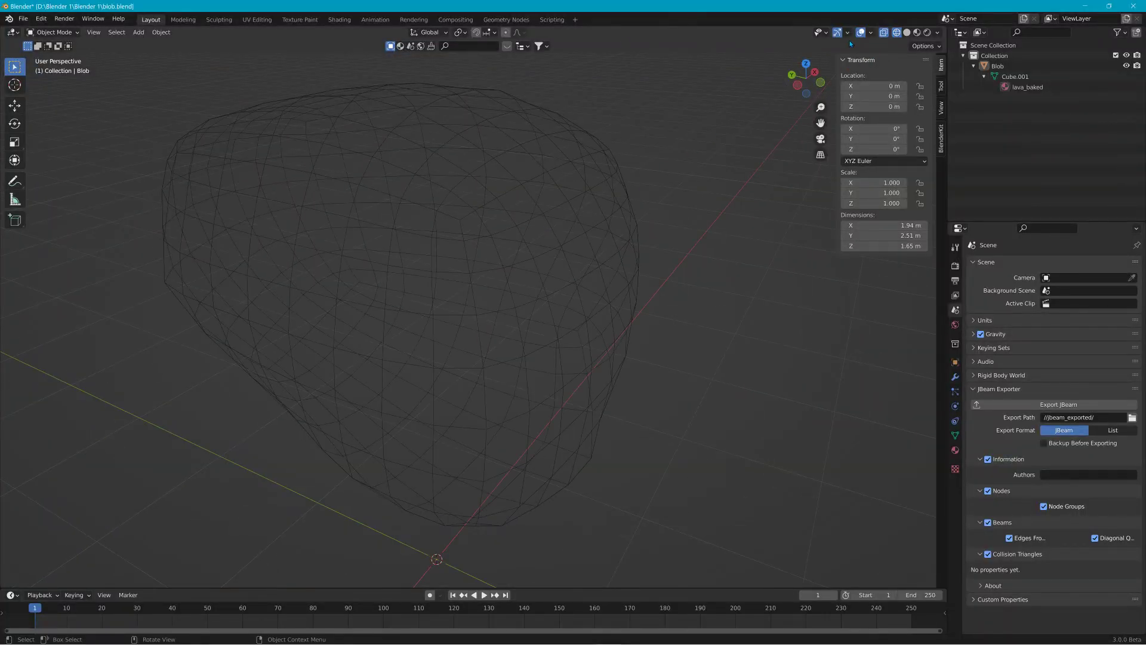
{"action": "left_click", "coordinate": [59, 33]}
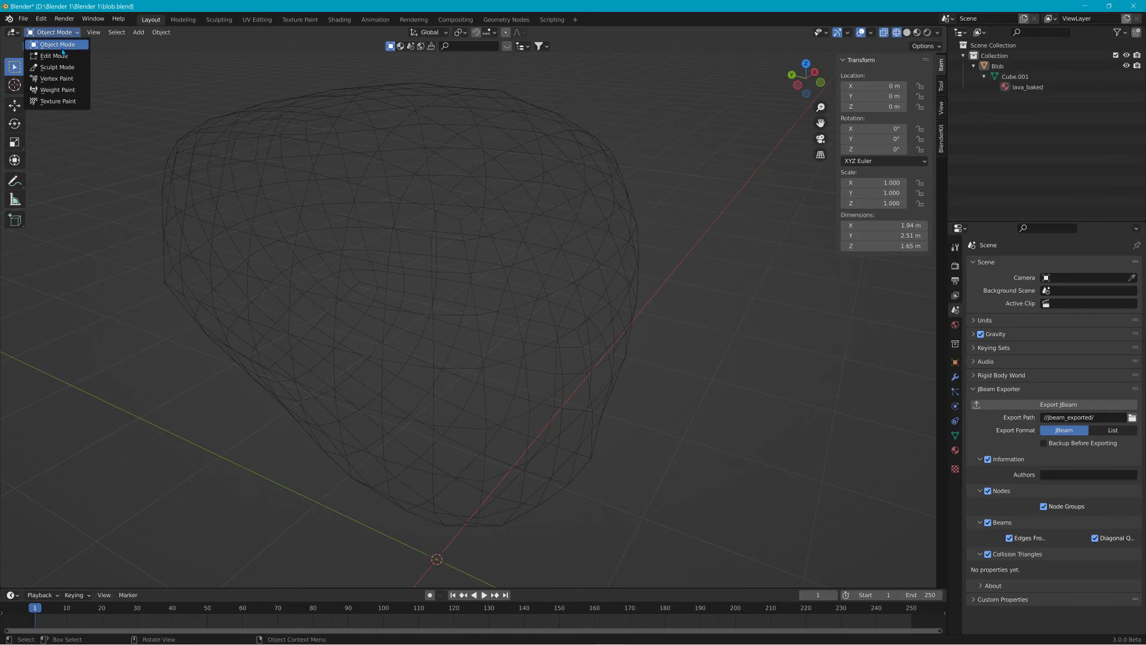
{"action": "left_click", "coordinate": [62, 54]}
{"action": "left_click", "coordinate": [918, 33]}
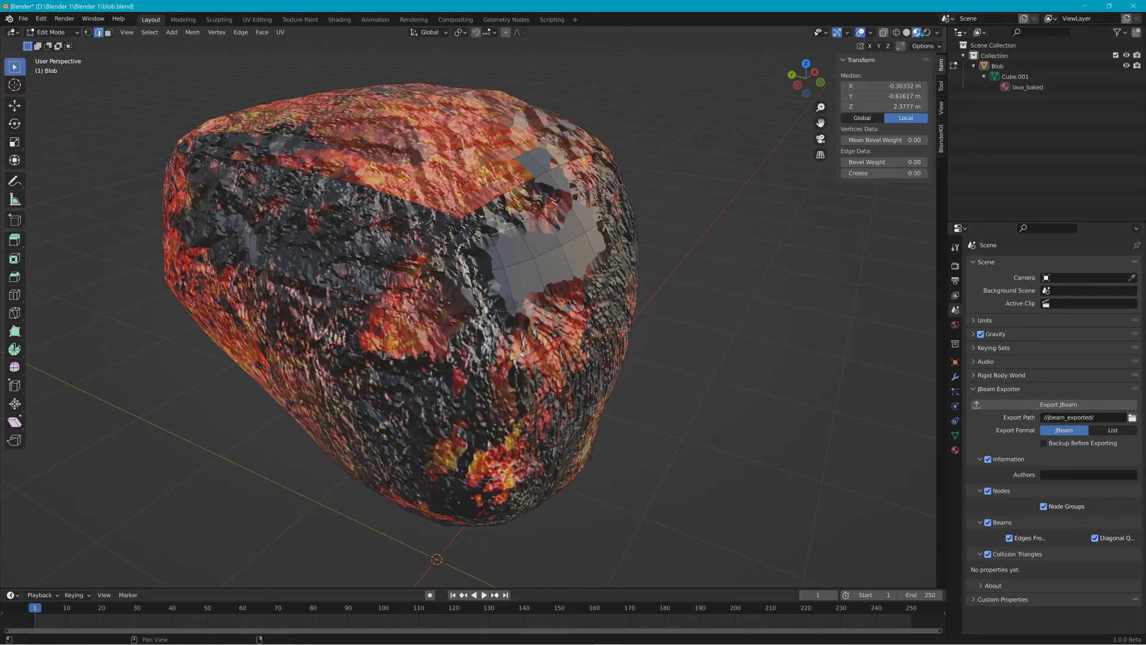
Step: Select single vertices across the upper part of the blob in vertex mode to examine their coordinates
{"action": "left_click", "coordinate": [508, 230]}
{"action": "left_click", "coordinate": [452, 191]}
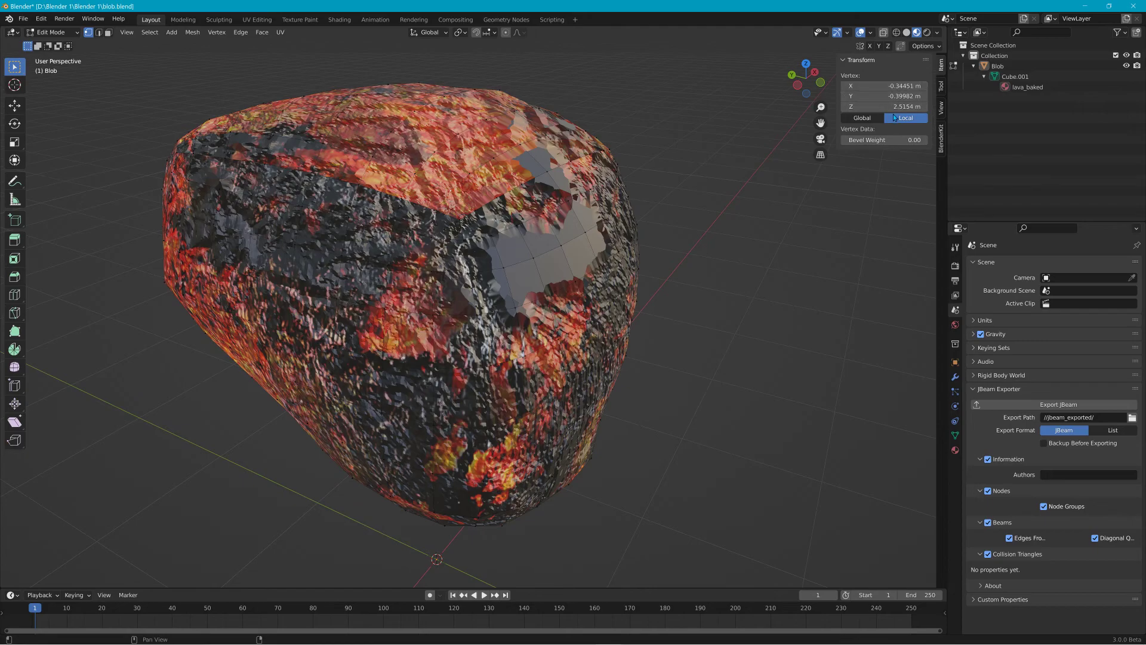
{"action": "left_click", "coordinate": [496, 195]}
{"action": "left_click", "coordinate": [520, 186]}
{"action": "left_click", "coordinate": [545, 172]}
Step: Return to Notepad++ and delete the old rows beneath the id header in the triangles section of lava.jbeam
{"action": "key", "text": "alt+Tab"}
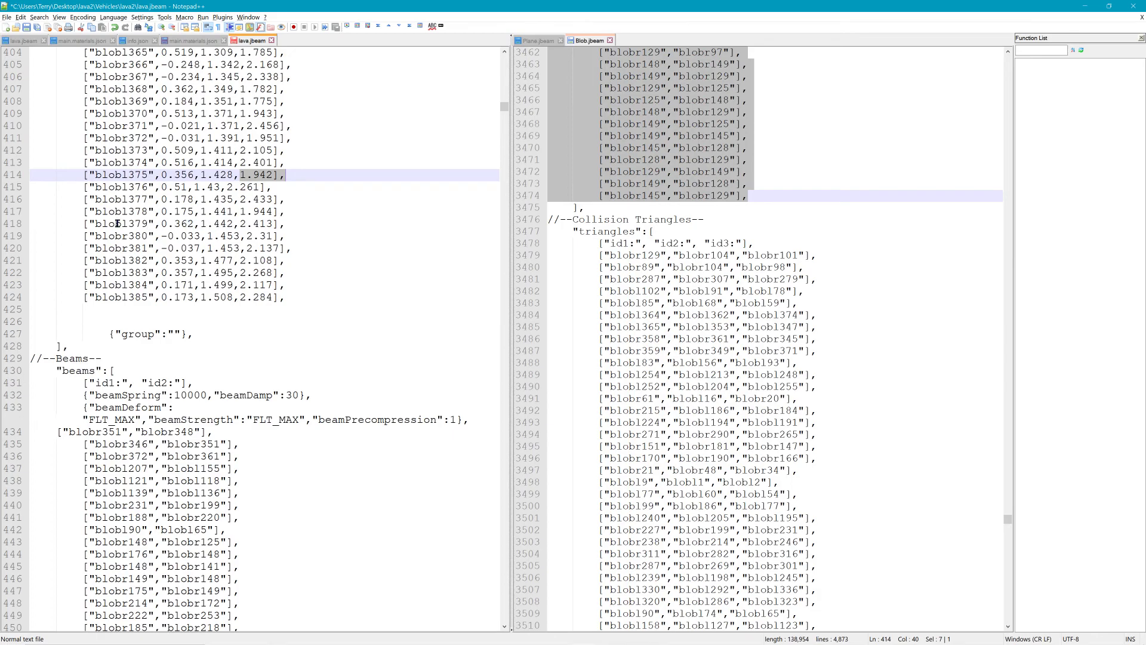
{"action": "scroll", "coordinate": [468, 301], "scroll_direction": "down", "scroll_amount": 20}
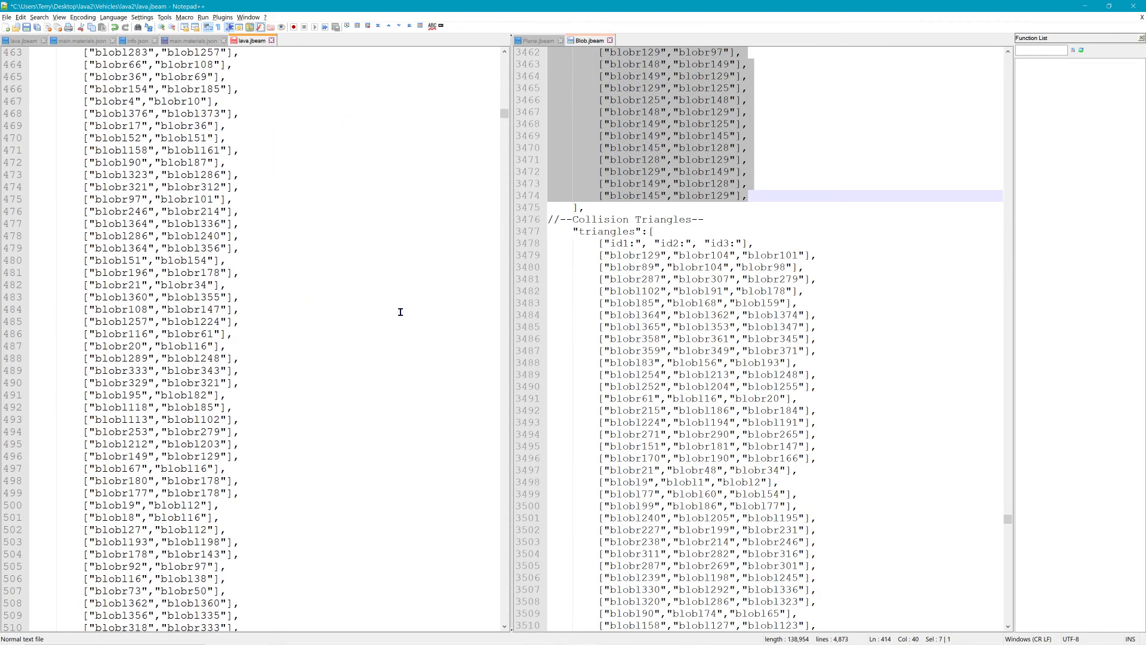
{"action": "left_click_drag", "start_coordinate": [505, 116], "coordinate": [517, 638]}
{"action": "left_click_drag", "start_coordinate": [292, 504], "coordinate": [2, 296]}
{"action": "key", "text": "Delete"}
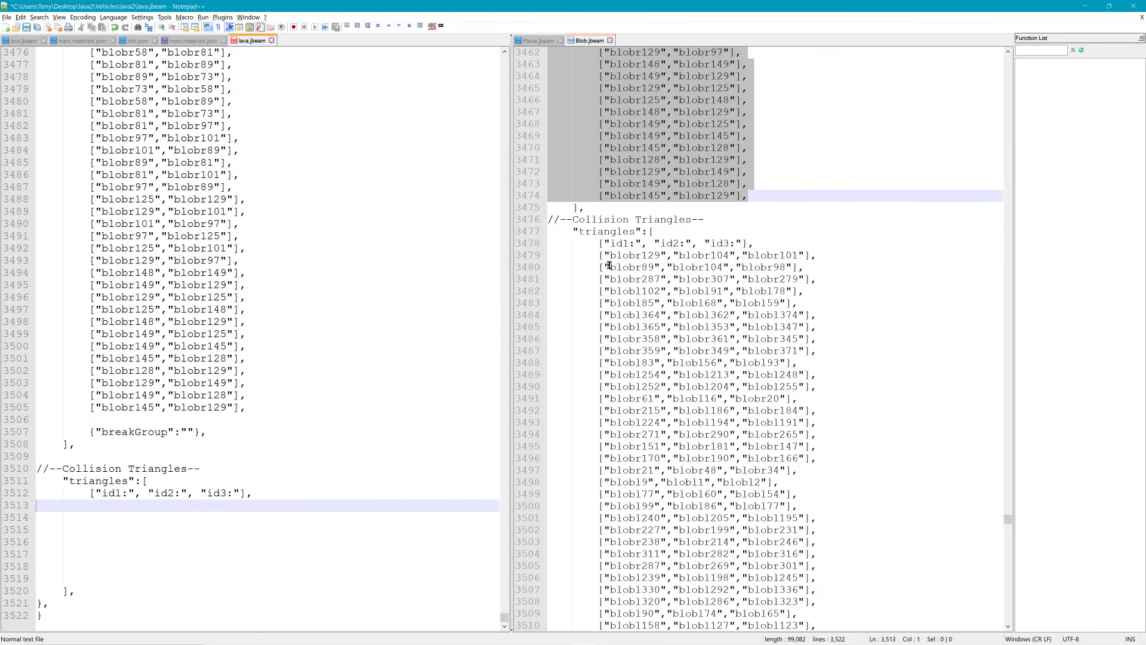
Step: Copy all collision triangle rows from Blob.jbeam into the emptied triangles section of lava.jbeam
{"action": "left_click", "coordinate": [547, 255]}
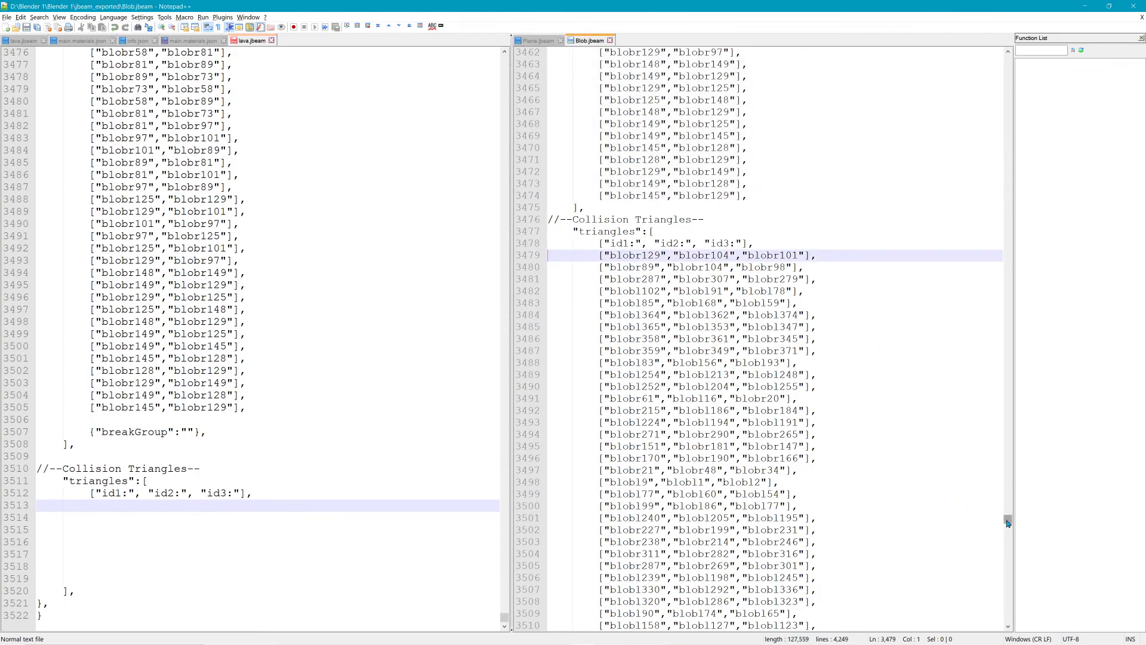
{"action": "left_click_drag", "start_coordinate": [1007, 519], "coordinate": [1007, 617]}
{"action": "left_click", "coordinate": [839, 588], "text": "shift"}
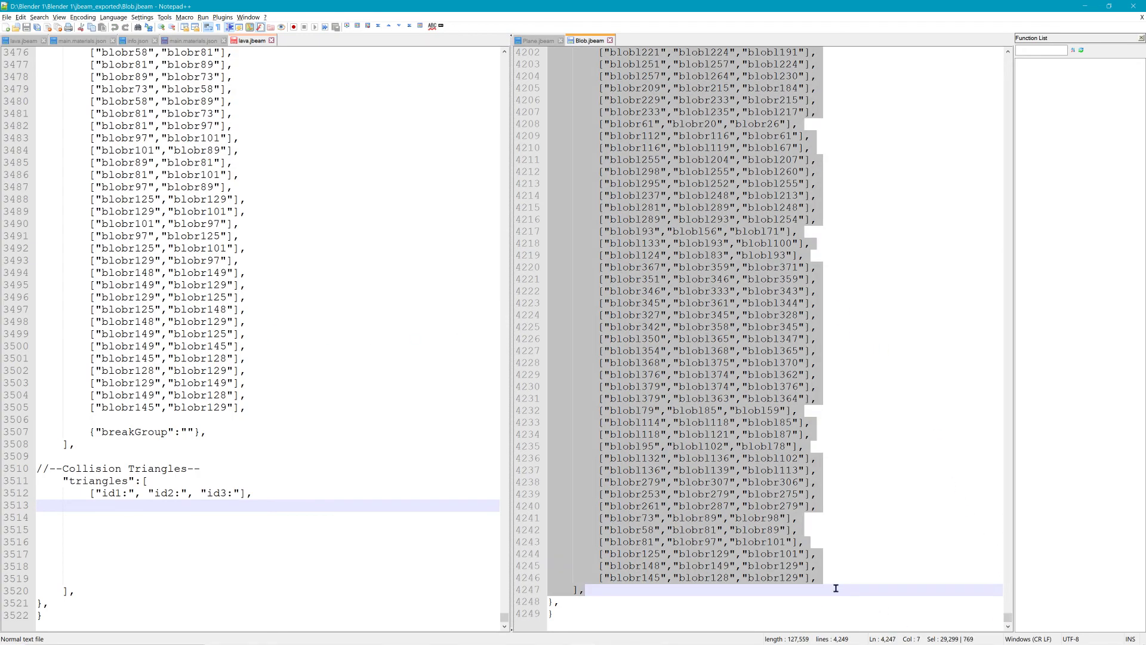
{"action": "left_click", "coordinate": [744, 589]}
{"action": "left_click_drag", "start_coordinate": [819, 579], "coordinate": [32, 505]}
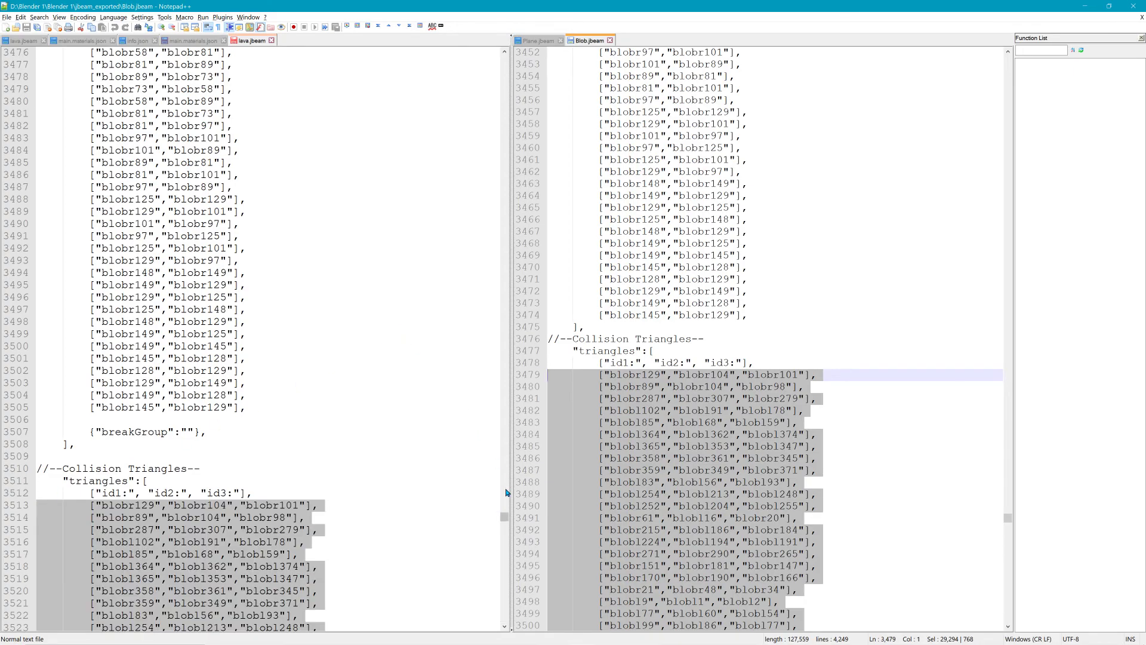
Step: Save lava.jbeam, then minimize Notepad++ and Blender to reach the lava2 folder on the desktop
{"action": "left_click_drag", "start_coordinate": [505, 517], "coordinate": [505, 60]}
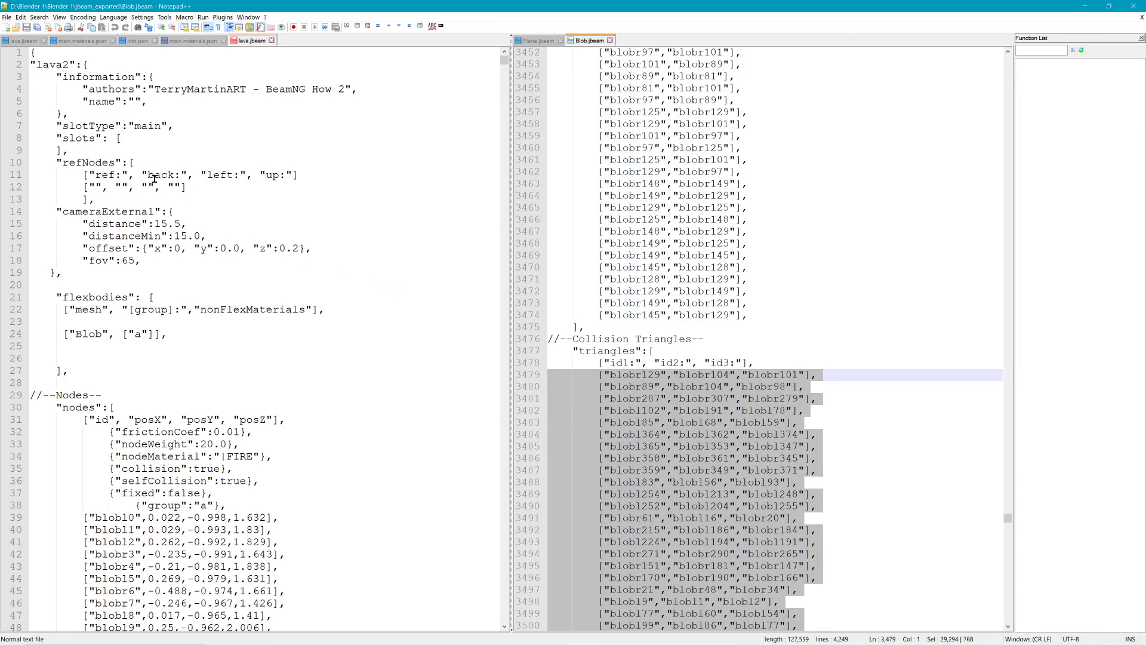
{"action": "left_click", "coordinate": [251, 41]}
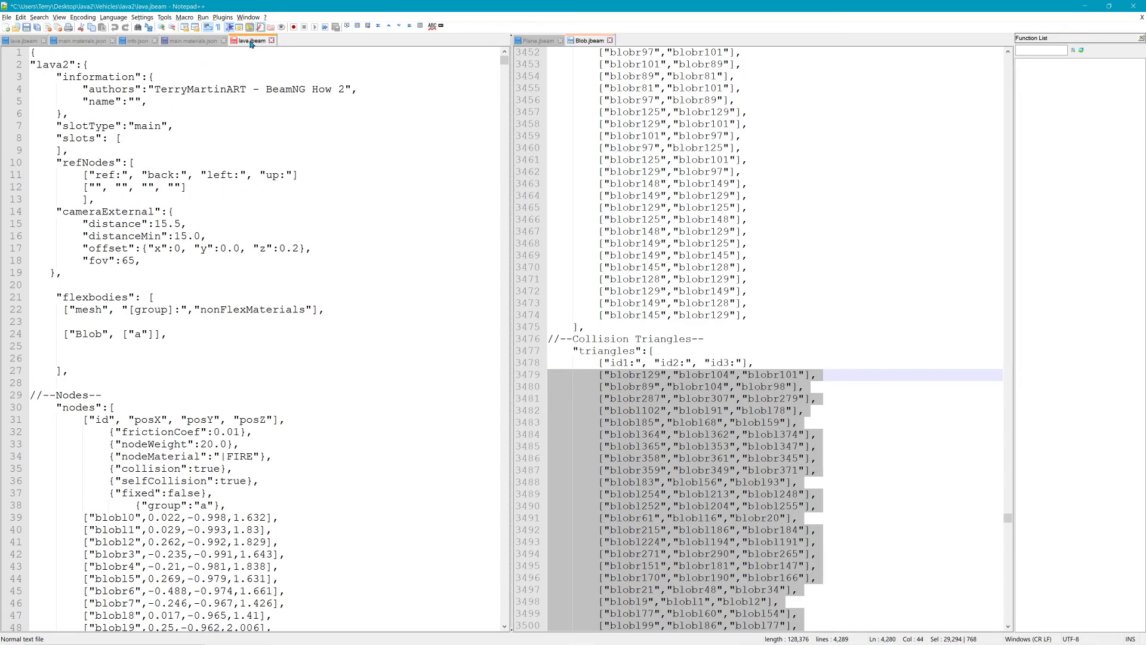
{"action": "left_click", "coordinate": [26, 30]}
{"action": "left_click", "coordinate": [1084, 6]}
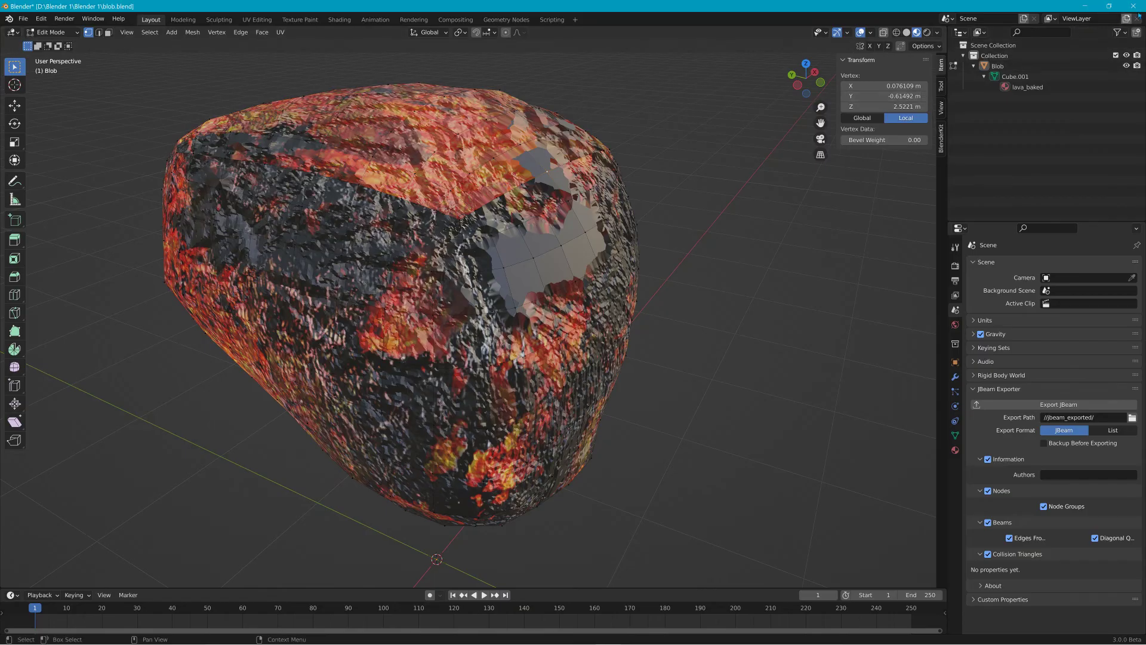
{"action": "left_click", "coordinate": [1084, 6]}
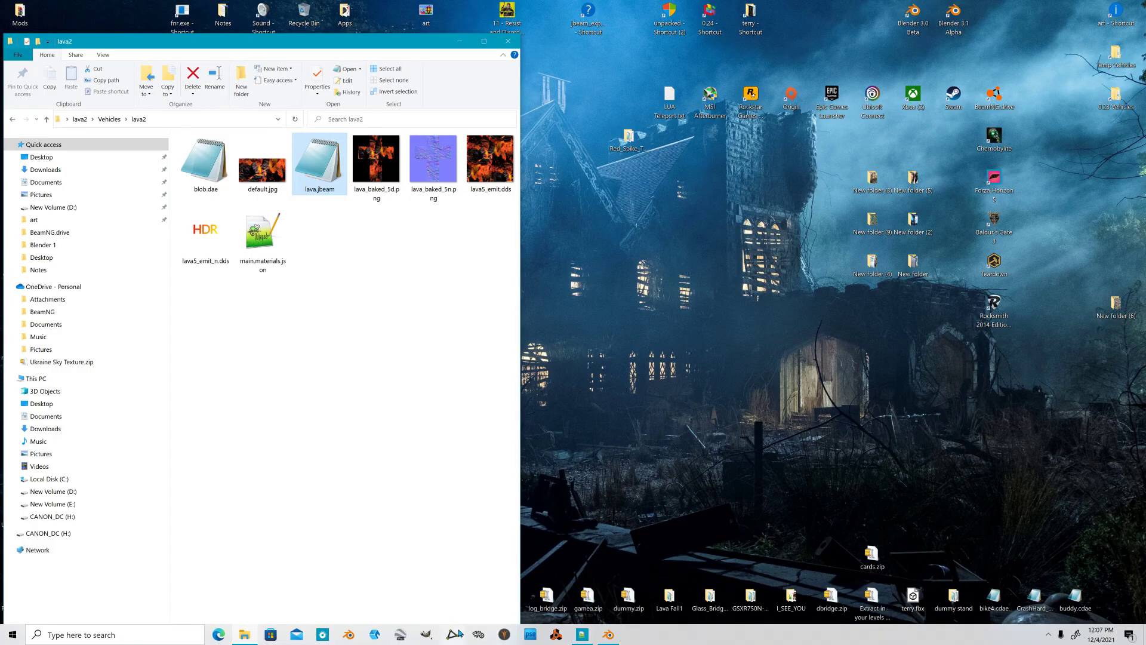
Step: Launch NodeBEAM Editor maximized and load lava.jbeam from the lava2 folder into it
{"action": "left_click", "coordinate": [452, 637]}
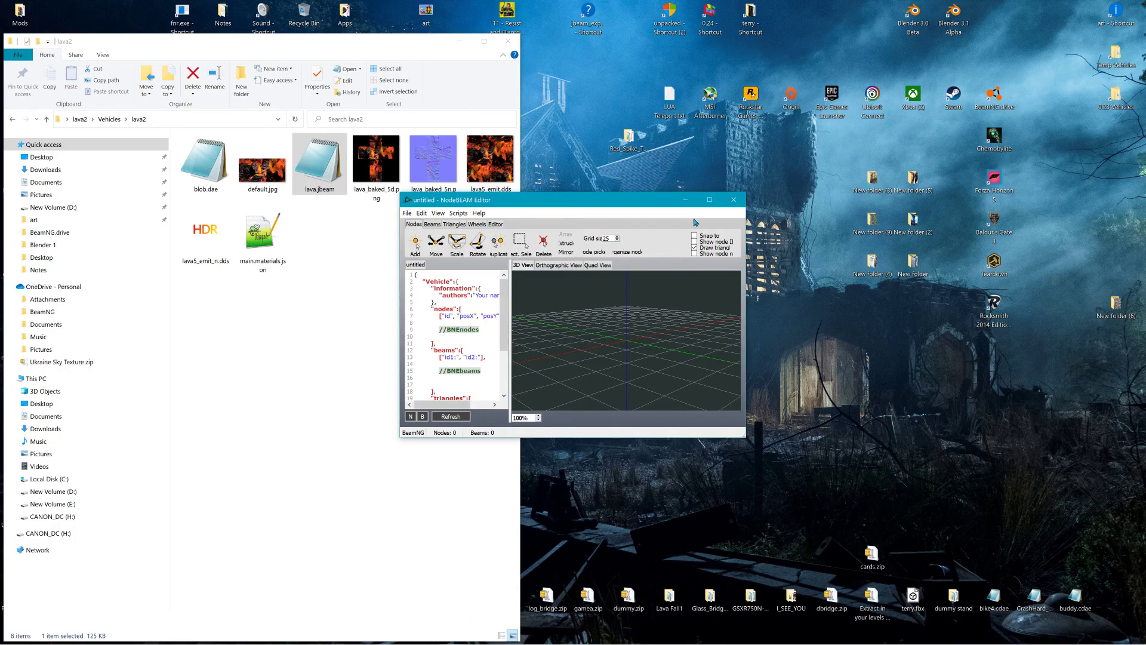
{"action": "left_click", "coordinate": [709, 199]}
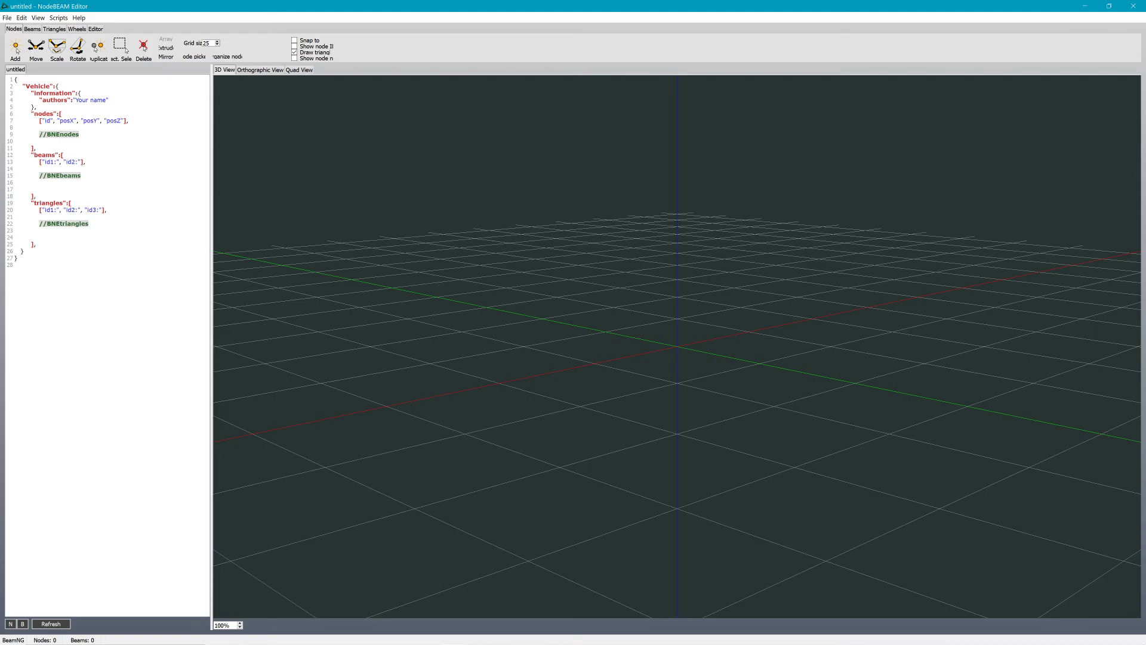
{"action": "left_click", "coordinate": [244, 634]}
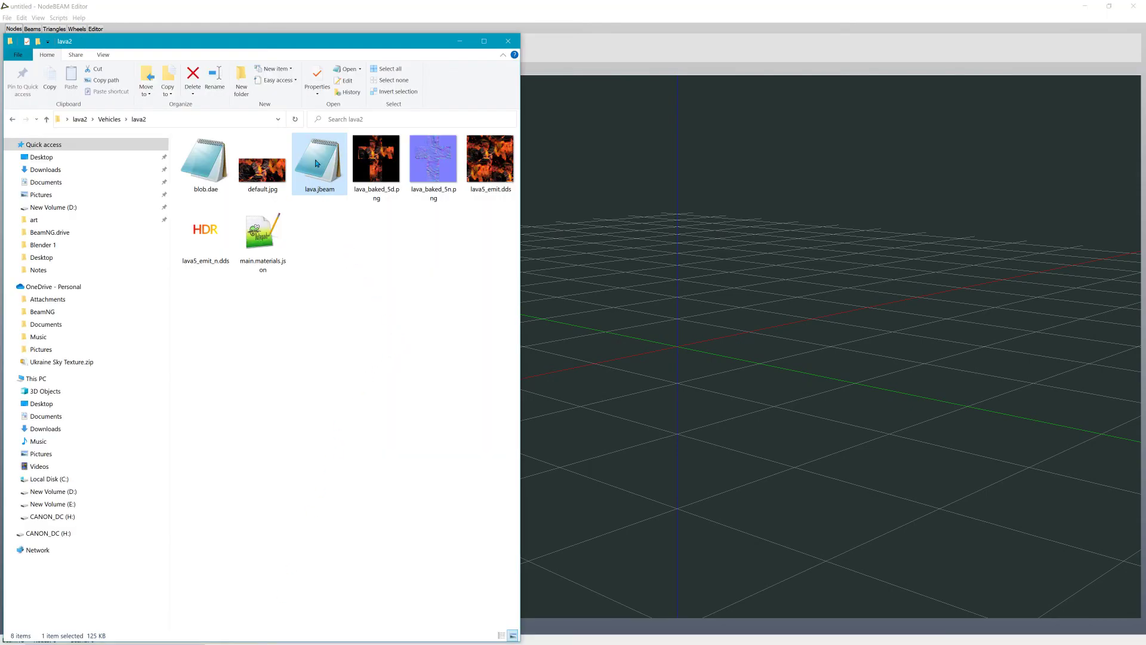
{"action": "left_click_drag", "start_coordinate": [316, 163], "coordinate": [737, 403]}
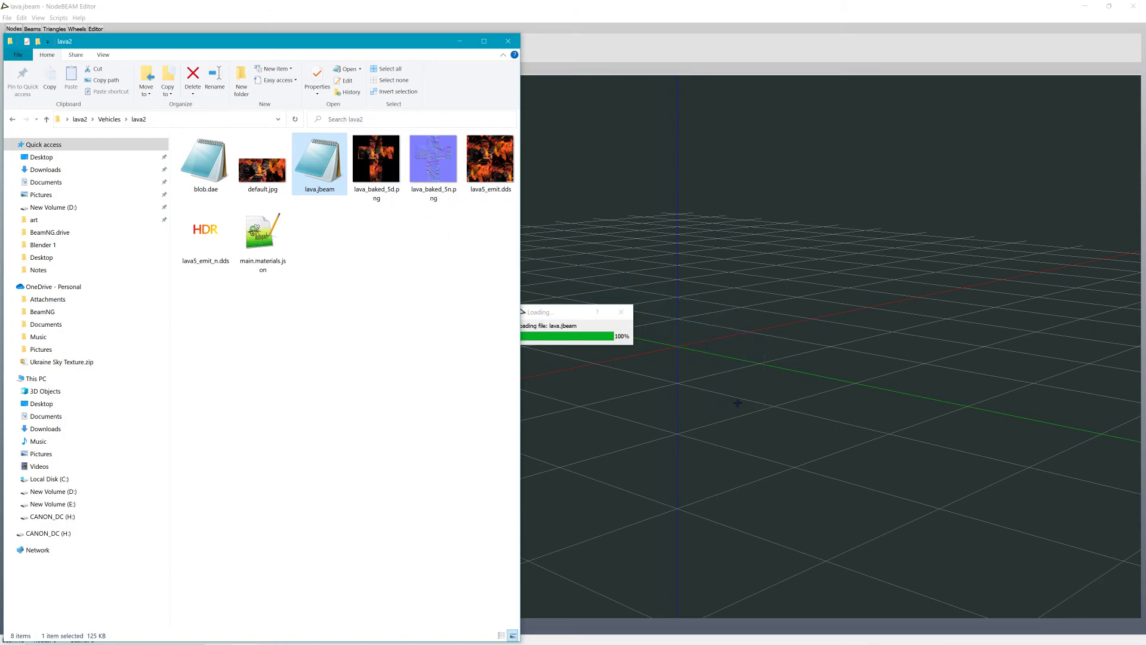
{"action": "left_click", "coordinate": [485, 42]}
{"action": "left_click", "coordinate": [1096, 7]}
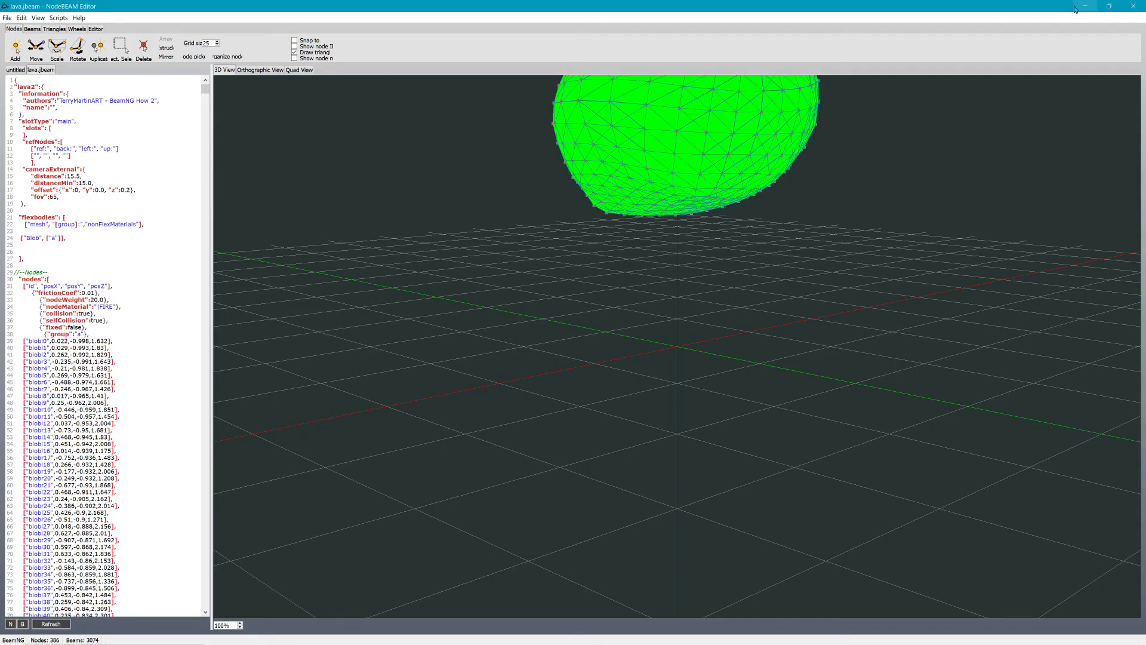
Step: Turn on node names for the blob structure in the 3D view
{"action": "middle_click_drag", "start_coordinate": [842, 106], "coordinate": [459, 280]}
{"action": "middle_click_drag", "start_coordinate": [553, 292], "coordinate": [591, 286]}
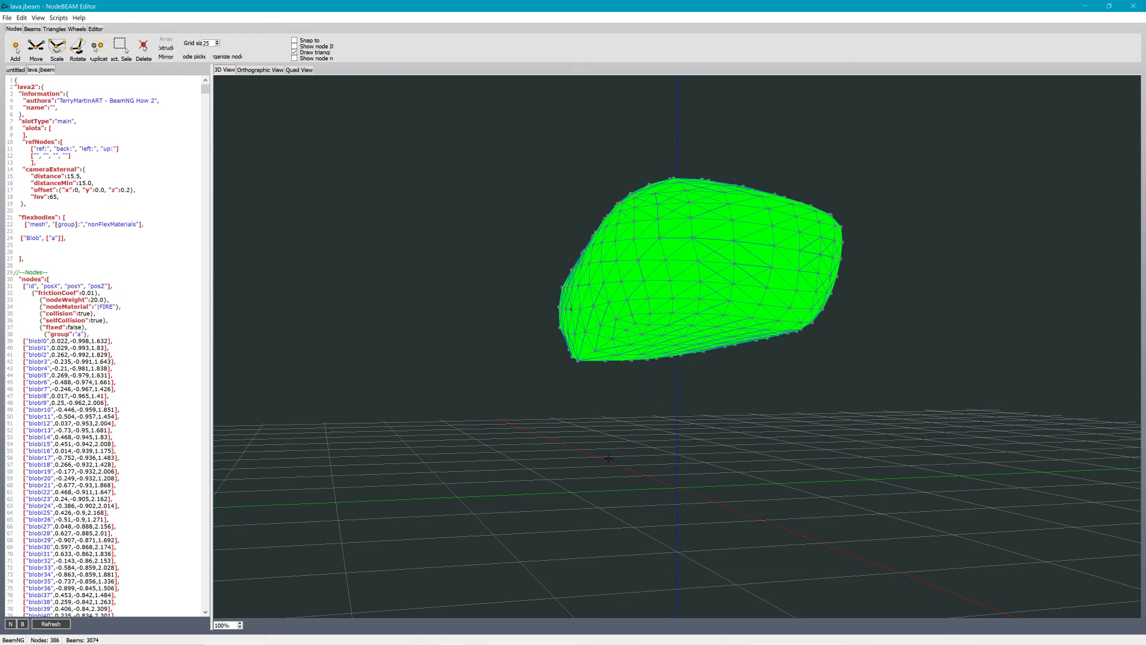
{"action": "middle_click_drag", "start_coordinate": [676, 472], "coordinate": [694, 370]}
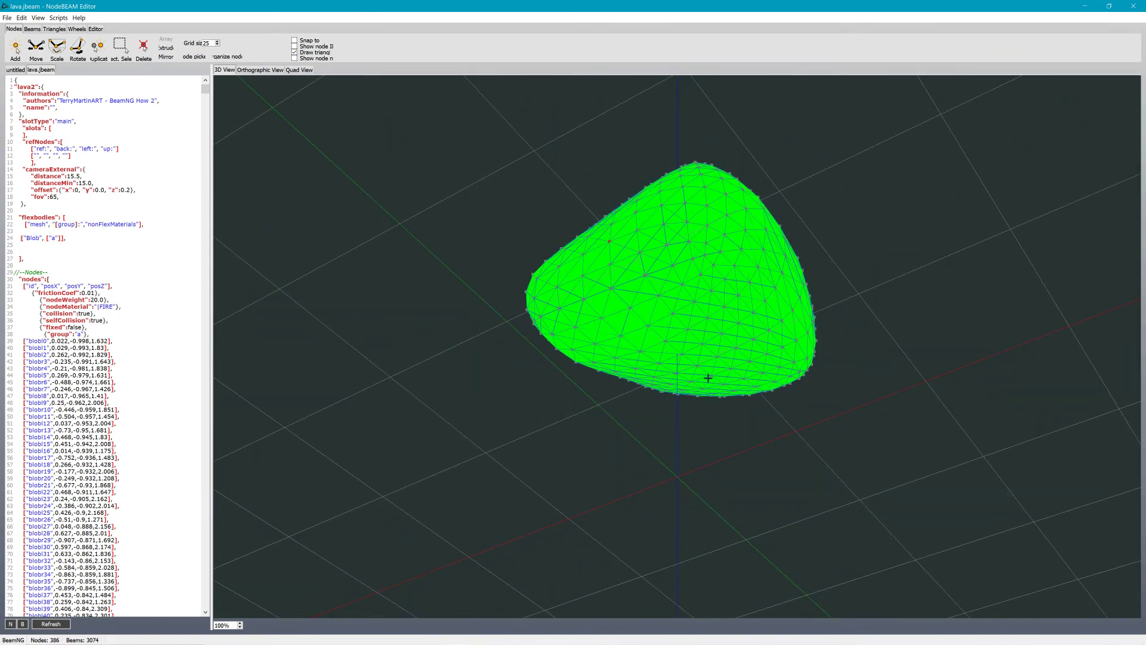
{"action": "scroll", "coordinate": [729, 361], "scroll_direction": "up", "scroll_amount": 6}
{"action": "scroll", "coordinate": [726, 373], "scroll_direction": "down", "scroll_amount": 2}
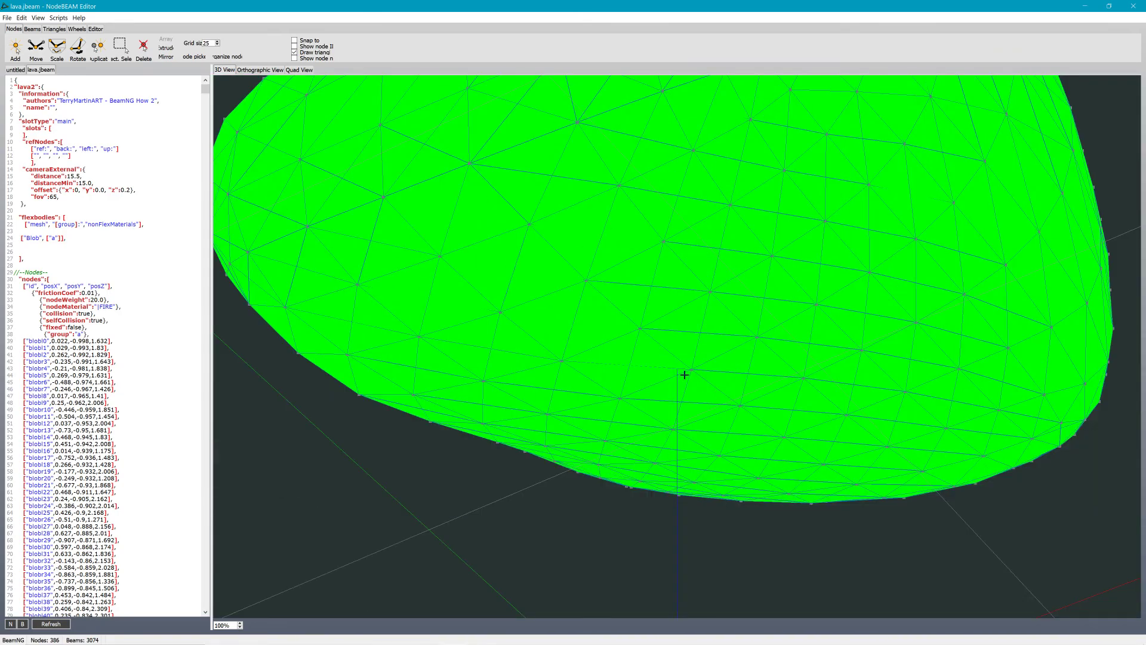
{"action": "left_click", "coordinate": [295, 58]}
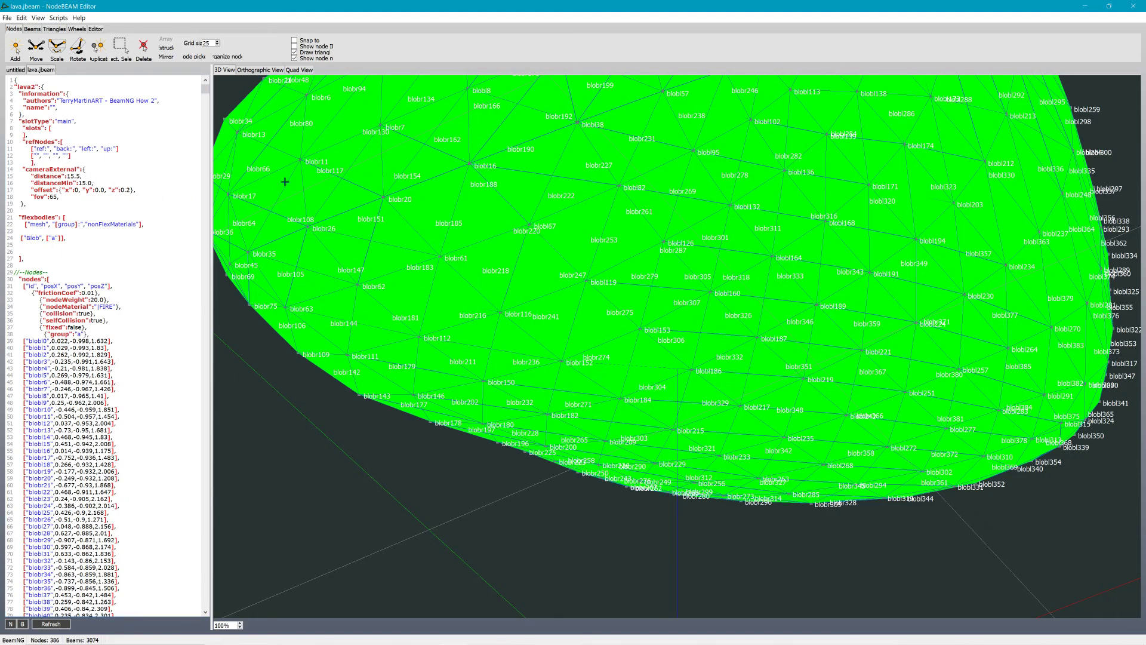
Step: Enter blob186 as the ref node in the refNodes section
{"action": "key", "text": "Down"}
{"action": "key", "text": "Down"}
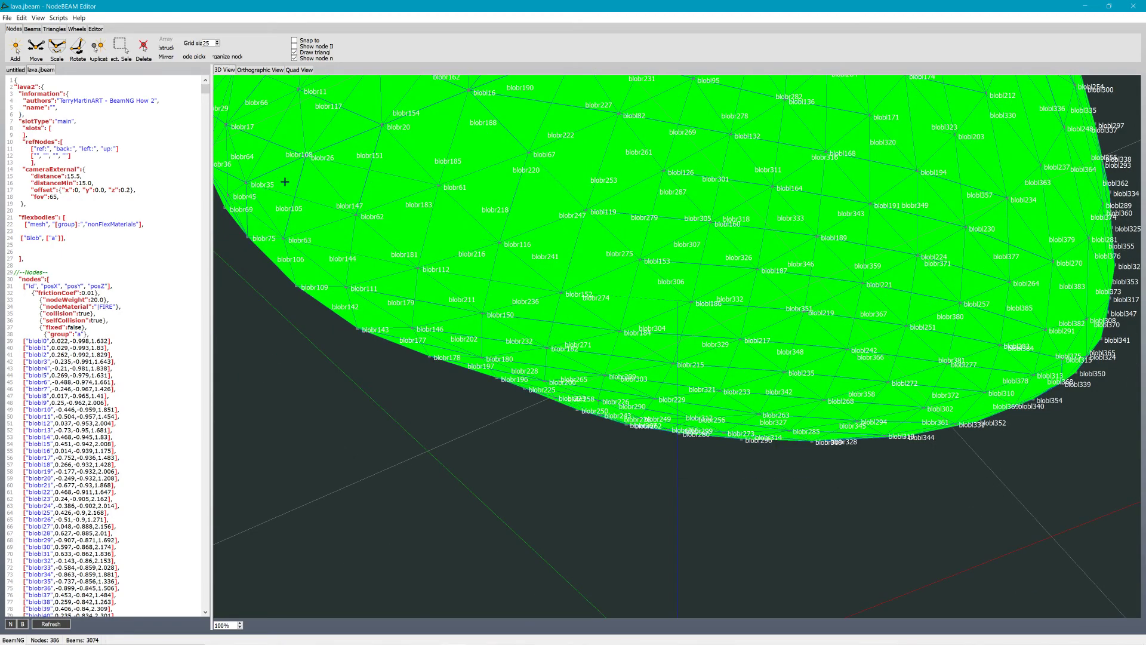
{"action": "left_click", "coordinate": [37, 155]}
{"action": "type", "text": "blob186"}
Step: Find a node at the rear of the blob and enter blob382 as the back node
{"action": "middle_click_drag", "start_coordinate": [835, 350], "coordinate": [792, 386]}
{"action": "scroll", "coordinate": [792, 386], "scroll_direction": "down", "scroll_amount": 4}
{"action": "scroll", "coordinate": [792, 386], "scroll_direction": "down", "scroll_amount": 3}
{"action": "middle_click_drag", "start_coordinate": [731, 346], "coordinate": [922, 259]}
{"action": "scroll", "coordinate": [818, 321], "scroll_direction": "up", "scroll_amount": 5}
{"action": "scroll", "coordinate": [819, 321], "scroll_direction": "down", "scroll_amount": 2}
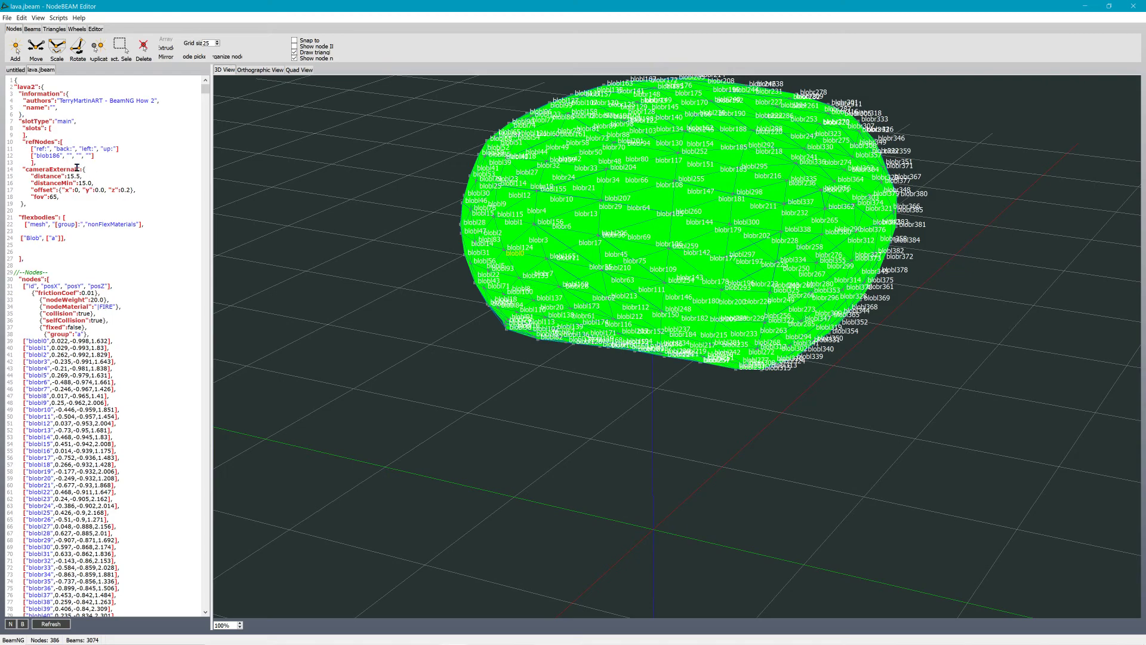
{"action": "type", "text": "blob382"}
Step: Find a node on the blob's left side and enter blobl259 as the left node
{"action": "left_click", "coordinate": [532, 287]}
{"action": "middle_click_drag", "start_coordinate": [531, 287], "coordinate": [595, 274]}
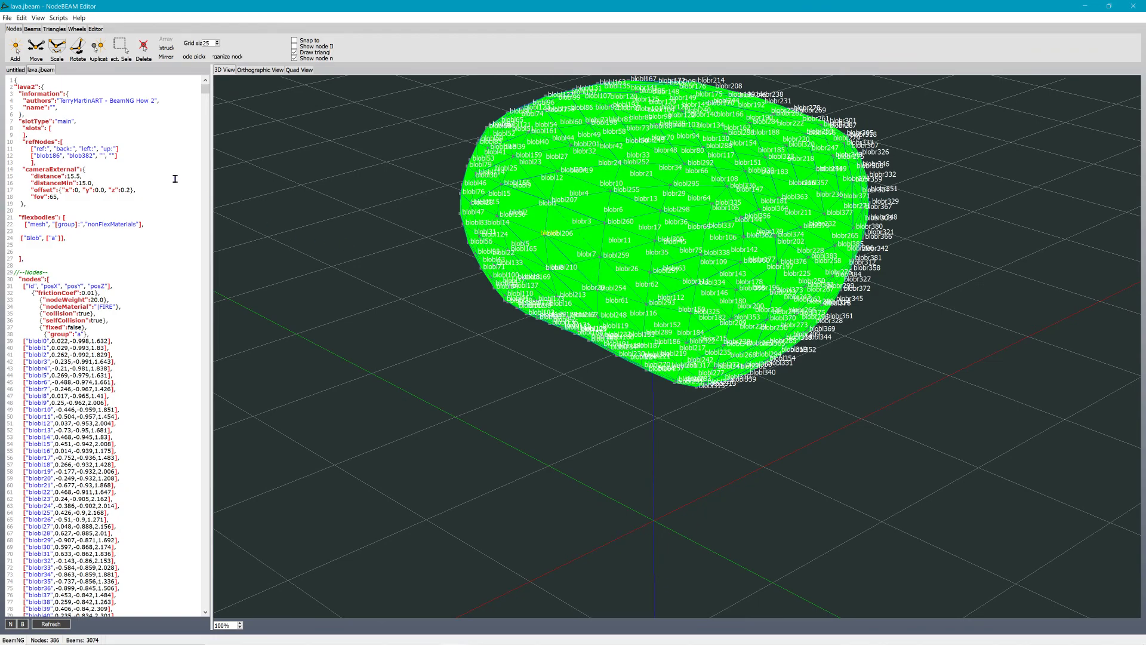
{"action": "left_click", "coordinate": [102, 155]}
{"action": "type", "text": "blobl259"}
Step: Find a node on top of the blob and enter blobl205 as the up node
{"action": "left_click", "coordinate": [135, 156]}
{"action": "middle_click_drag", "start_coordinate": [613, 361], "coordinate": [732, 378]}
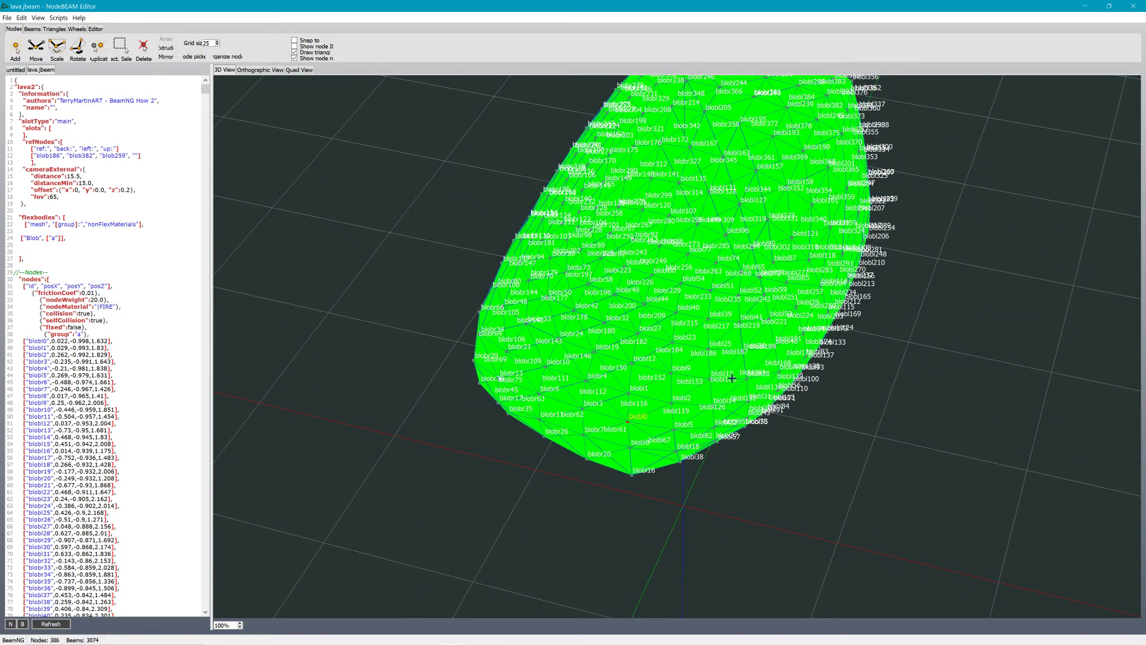
{"action": "middle_click_drag", "start_coordinate": [732, 378], "coordinate": [718, 386]}
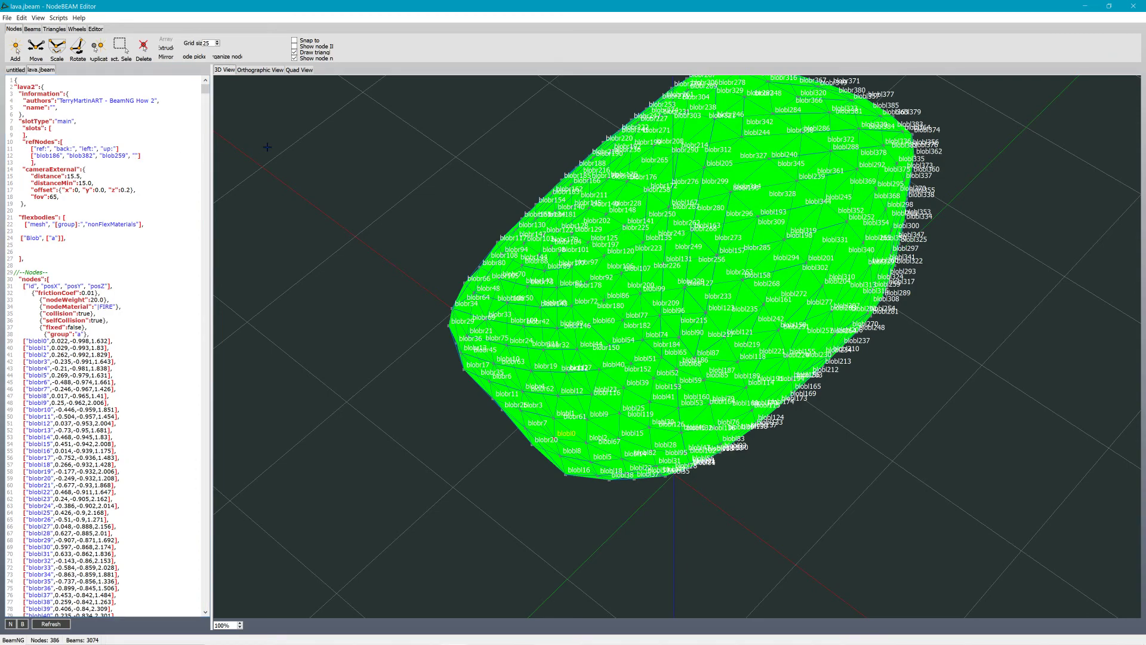
{"action": "right_click", "coordinate": [141, 167]}
{"action": "double_click", "coordinate": [135, 156]}
{"action": "left_click", "coordinate": [136, 155]}
{"action": "type", "text": "blob"}
{"action": "type", "text": "l205"}
Step: Recheck the node names around the blob and correct the back node to blobl383
{"action": "middle_click_drag", "start_coordinate": [691, 315], "coordinate": [630, 288]}
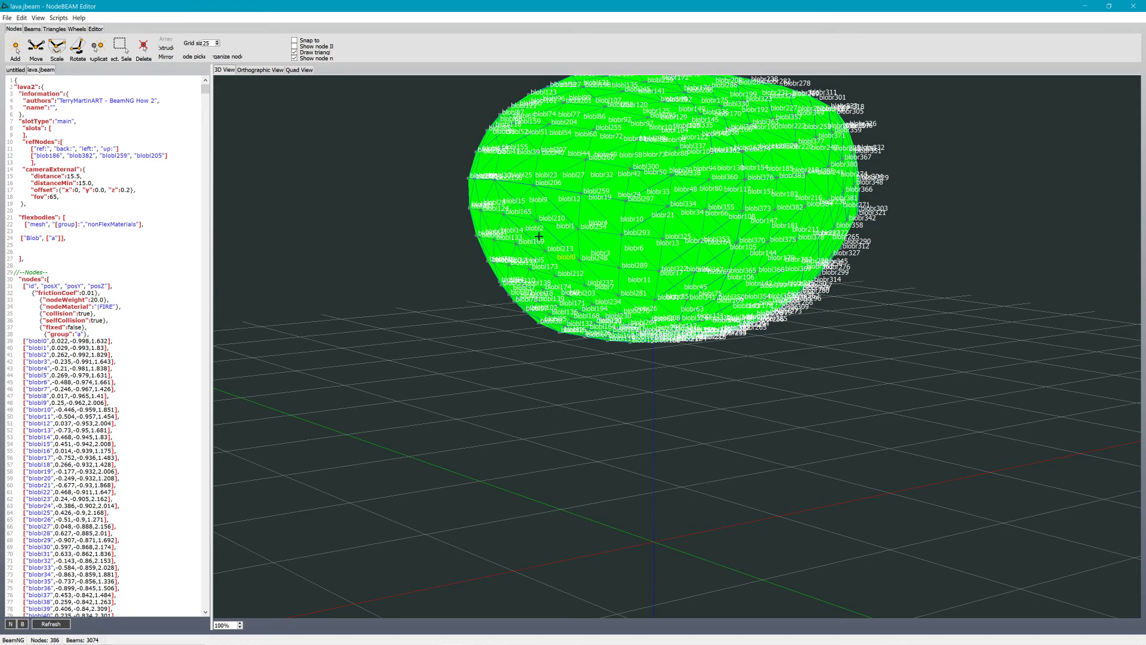
{"action": "right_click_drag", "start_coordinate": [539, 237], "coordinate": [547, 245]}
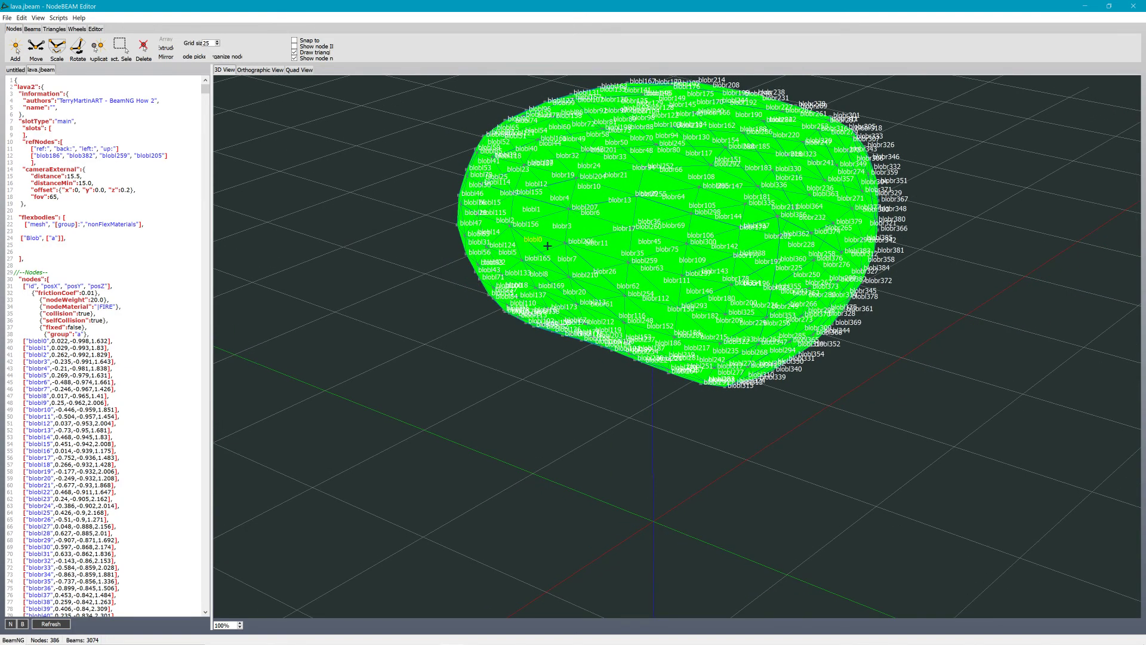
{"action": "right_click_drag", "start_coordinate": [548, 245], "coordinate": [771, 237]}
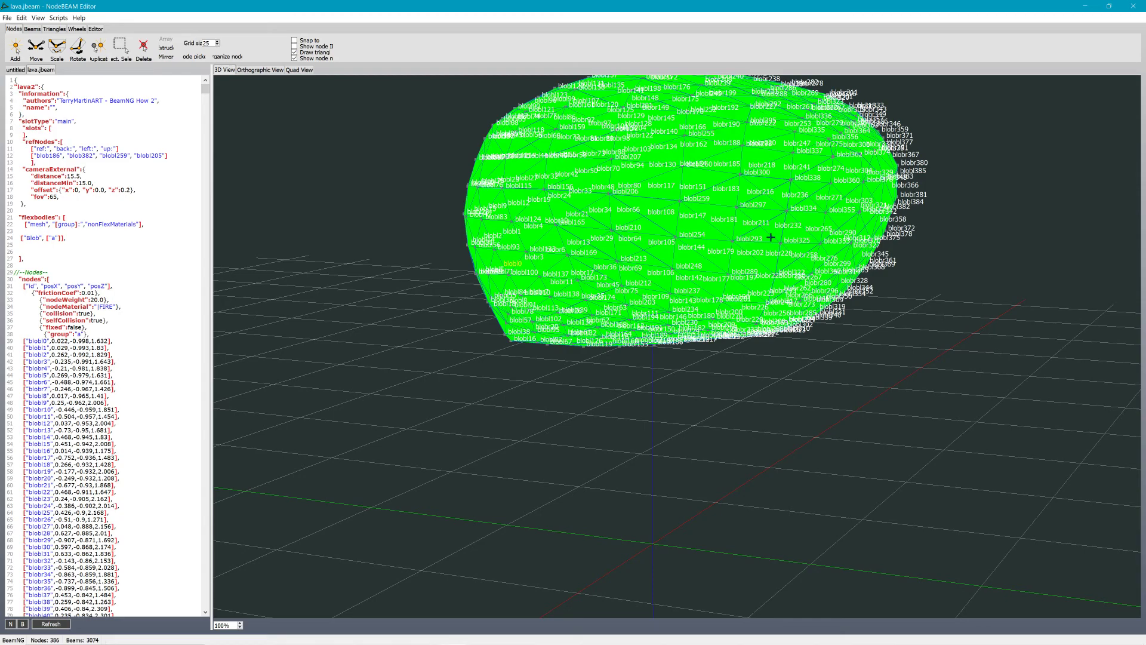
{"action": "right_click_drag", "start_coordinate": [770, 237], "coordinate": [780, 243]}
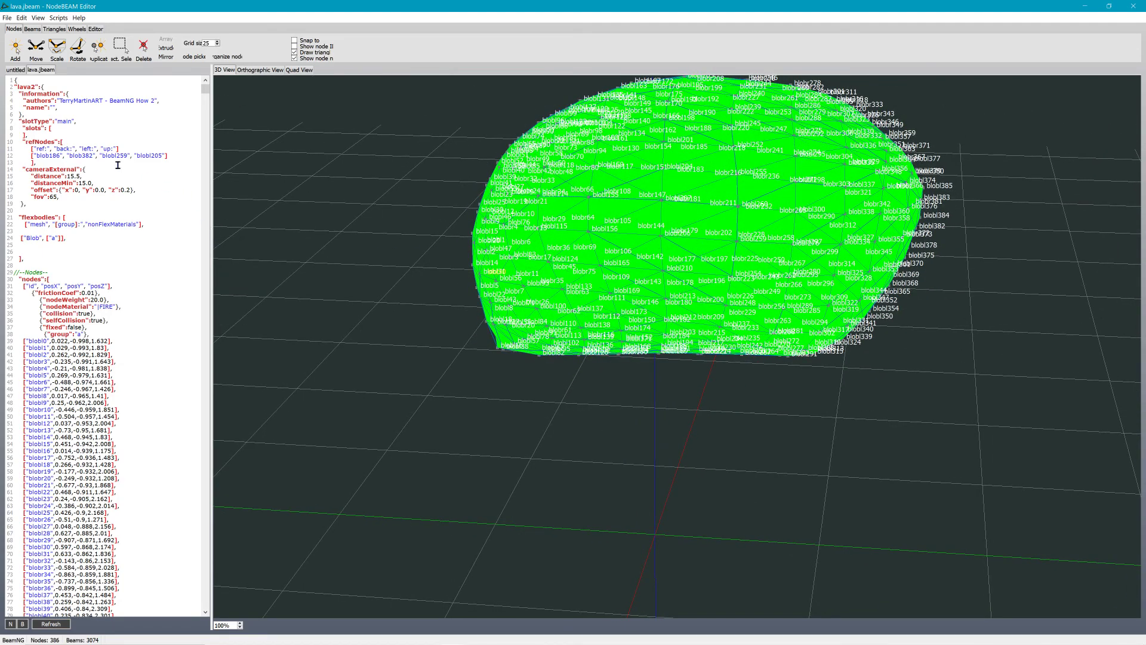
{"action": "left_click", "coordinate": [79, 156]}
{"action": "type", "text": "l"}
{"action": "right_click", "coordinate": [88, 158]}
{"action": "left_click", "coordinate": [92, 155]}
{"action": "double_click", "coordinate": [93, 155]}
{"action": "left_click", "coordinate": [94, 155]}
Step: Check the node names from another side and correct the ref node to blobl186
{"action": "middle_click_drag", "start_coordinate": [572, 404], "coordinate": [584, 381]}
{"action": "right_click_drag", "start_coordinate": [588, 354], "coordinate": [589, 353]}
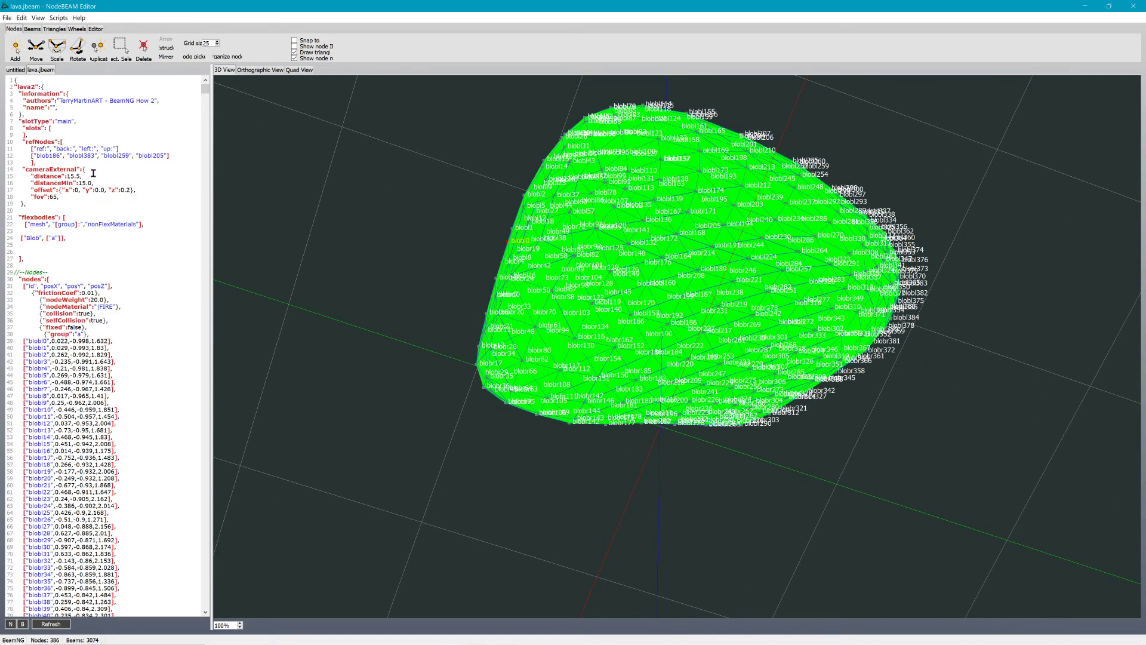
{"action": "left_click", "coordinate": [48, 156]}
{"action": "type", "text": "l"}
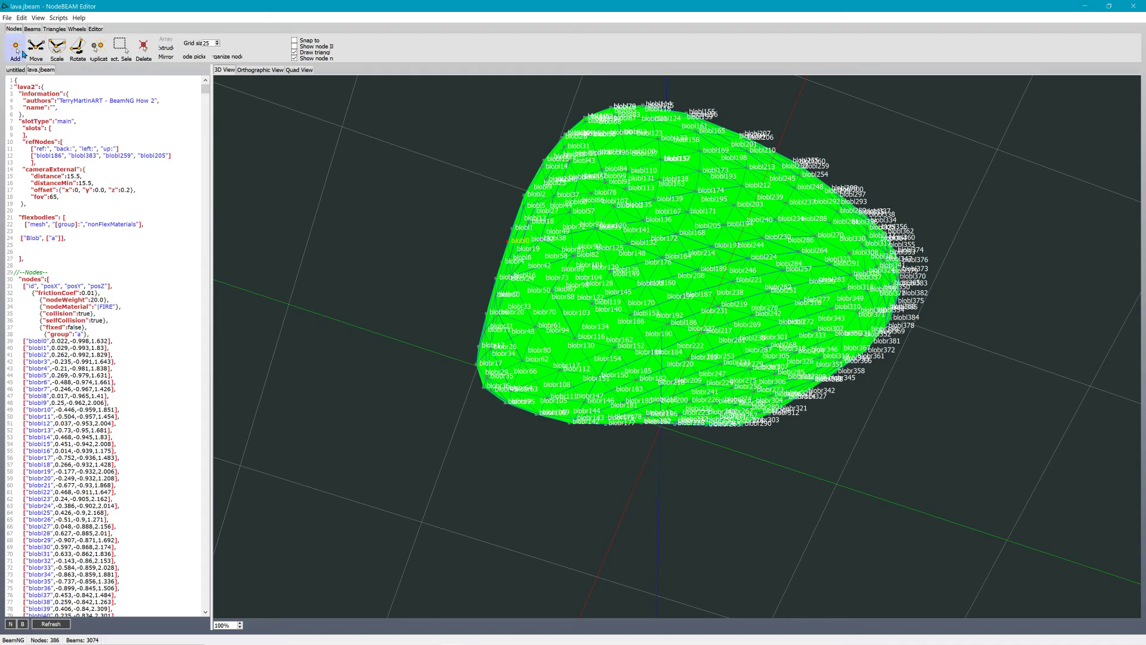
Step: Save lava.jbeam and hide the node names in the 3D view
{"action": "left_click", "coordinate": [8, 18]}
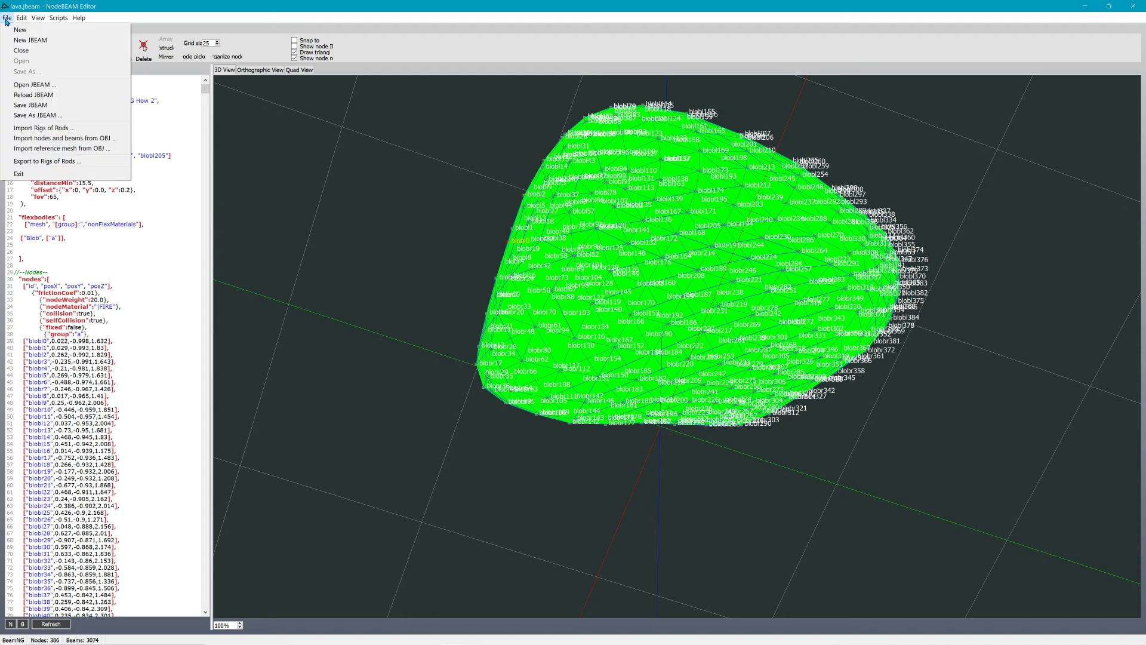
{"action": "left_click", "coordinate": [24, 103]}
{"action": "middle_click_drag", "start_coordinate": [570, 235], "coordinate": [797, 293]}
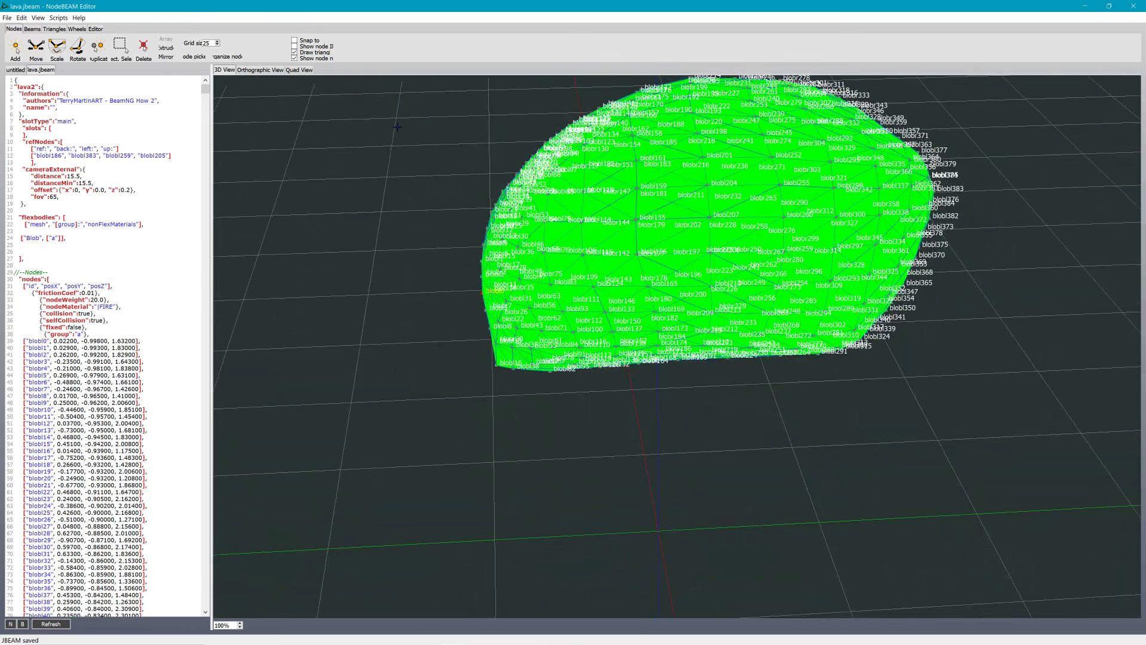
{"action": "left_click", "coordinate": [294, 58]}
{"action": "middle_click_drag", "start_coordinate": [513, 173], "coordinate": [567, 179]}
Step: Insert seven blank lines at the end of the beam list, just above the empty breakGroup entry
{"action": "left_click_drag", "start_coordinate": [205, 89], "coordinate": [194, 507]}
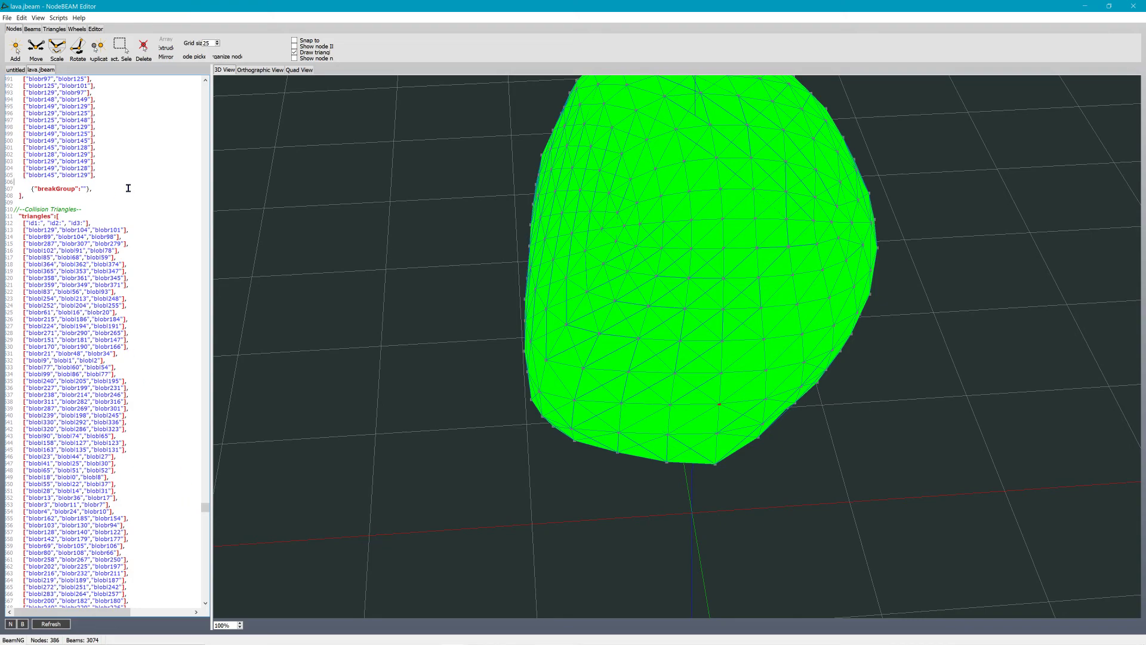
{"action": "key", "text": "Return"}
{"action": "key", "text": "Return"}
{"action": "key", "text": "Return"}
{"action": "key", "text": "Return"}
{"action": "key", "text": "Return"}
{"action": "key", "text": "Return"}
{"action": "key", "text": "Return"}
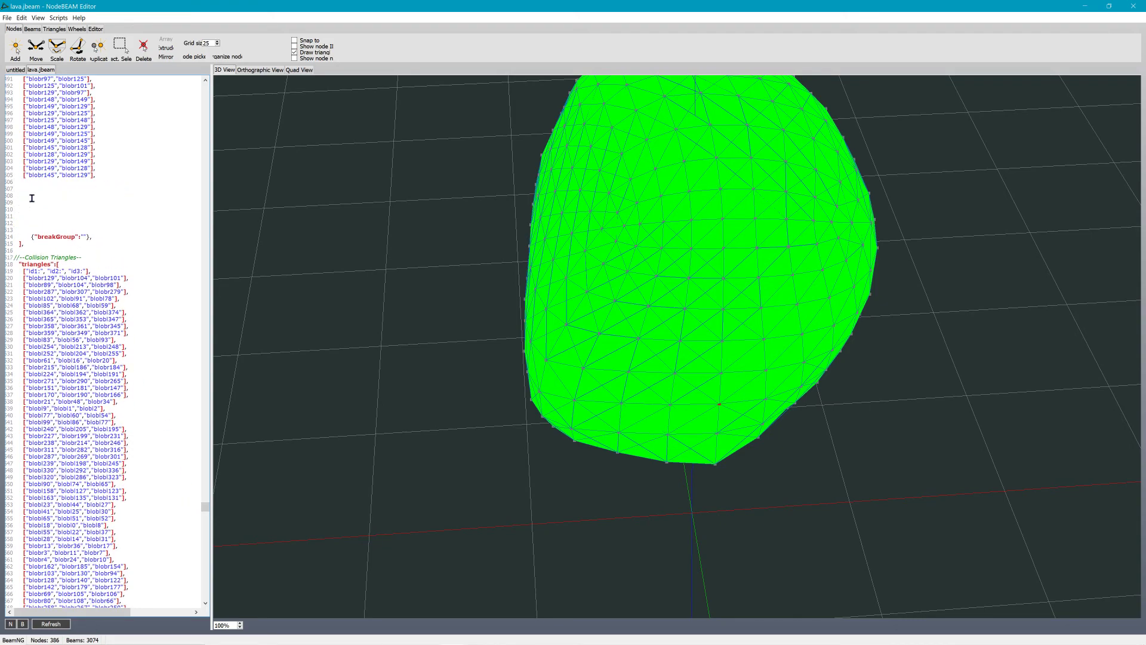
Step: Add single beams across the blob joining blobl297 to blobr130, blobr261 to blobl114, blobl377 to blobr32, and blobr147 to blobl292
{"action": "left_click", "coordinate": [31, 31]}
{"action": "left_click", "coordinate": [15, 48]}
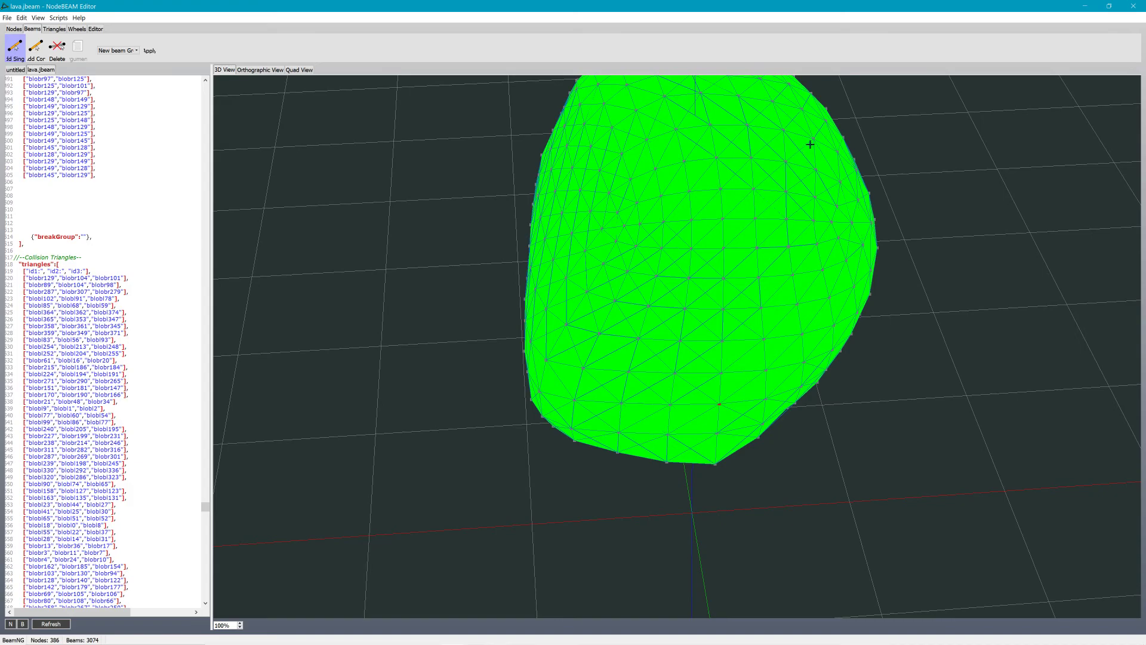
{"action": "left_click", "coordinate": [553, 260]}
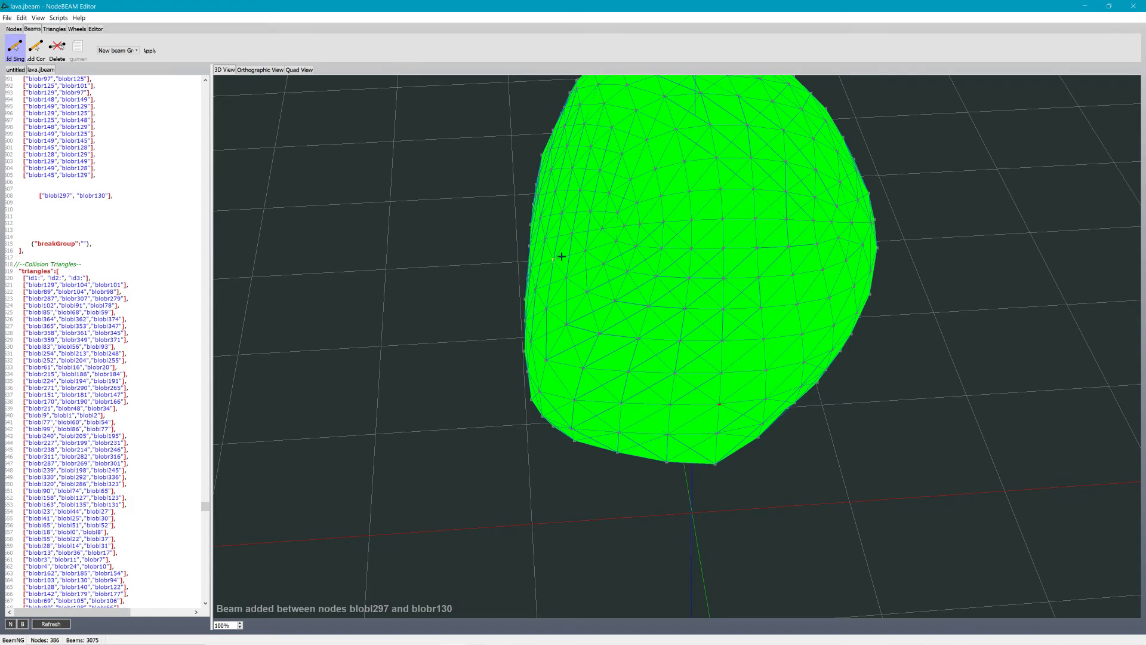
{"action": "left_click", "coordinate": [869, 225]}
{"action": "middle_click_drag", "start_coordinate": [724, 334], "coordinate": [683, 312]}
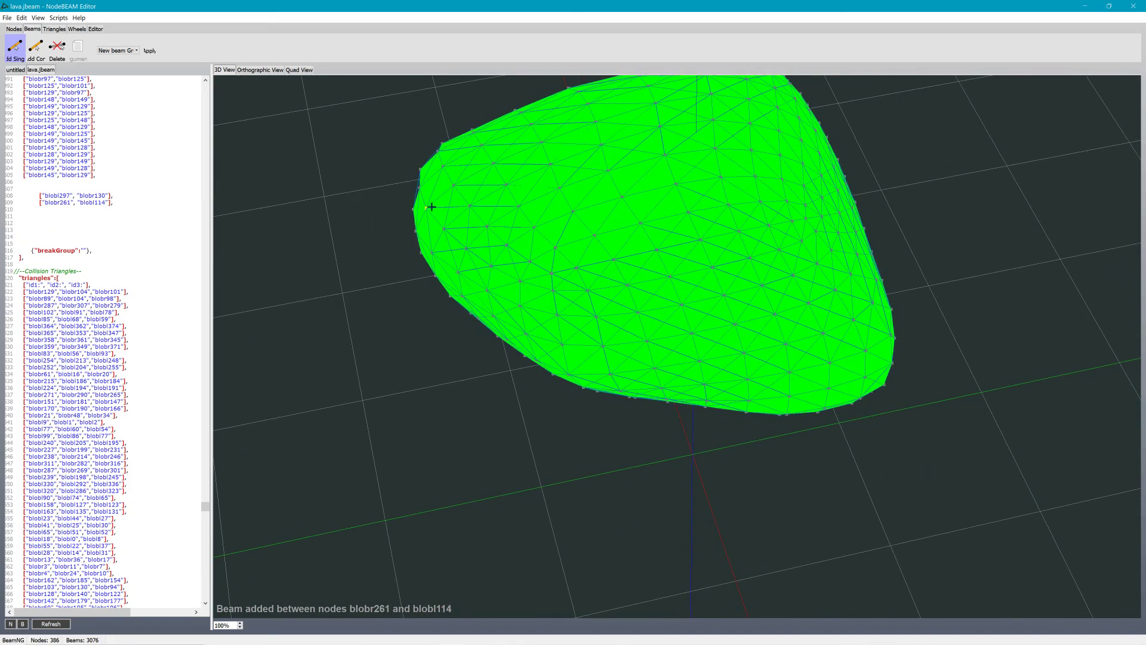
{"action": "left_click", "coordinate": [851, 209]}
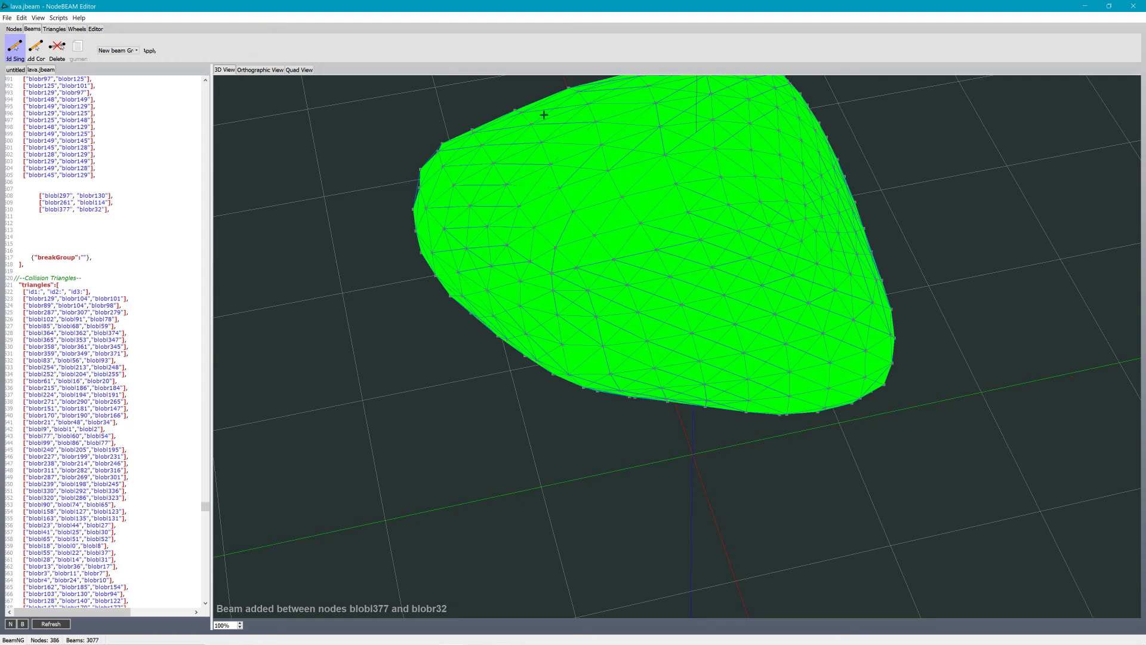
{"action": "left_click", "coordinate": [520, 115]}
{"action": "mouse_move", "coordinate": [513, 164]}
{"action": "middle_mouse_down"}
{"action": "mouse_move", "coordinate": [545, 164]}
{"action": "mouse_move", "coordinate": [520, 173]}
{"action": "middle_mouse_up"}
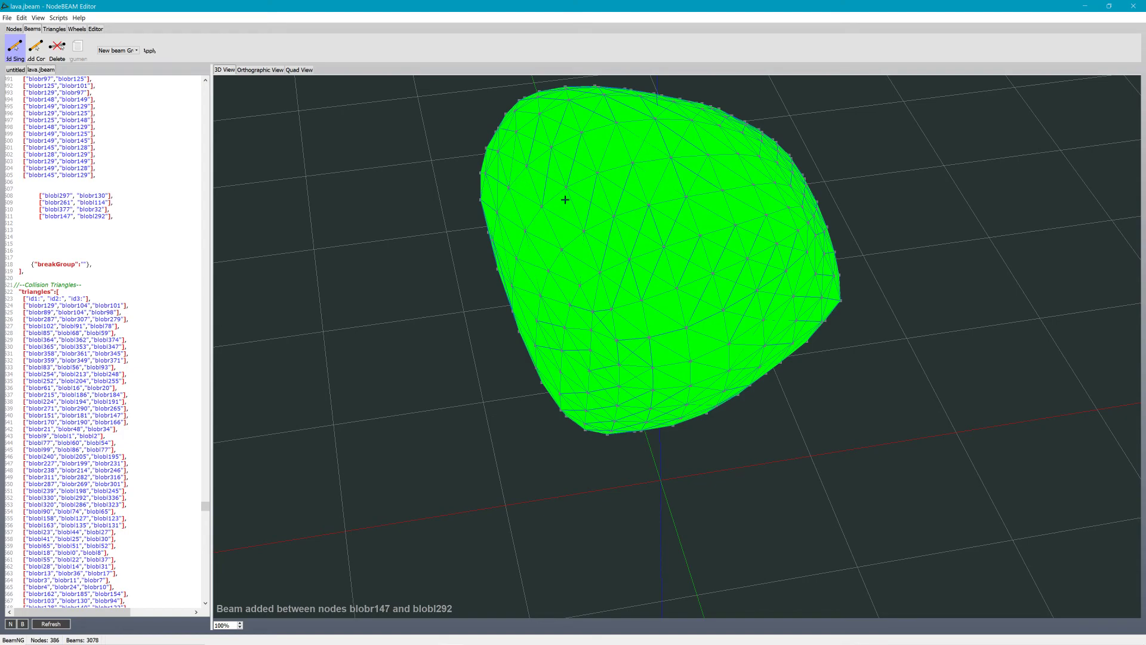
Step: Brace the blob with beams joining blobl56 to blobr275, blobr222 to blobl325, blobl9 to blobl376, and blobr29 to blobl356
{"action": "left_click", "coordinate": [825, 230]}
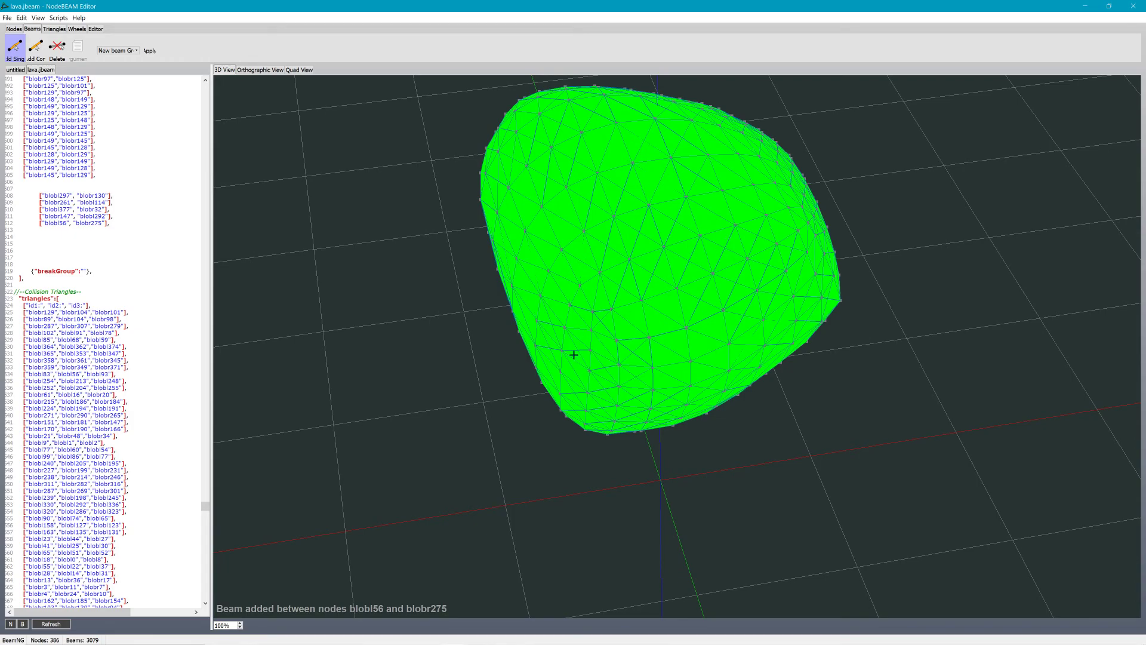
{"action": "left_click", "coordinate": [562, 371]}
{"action": "middle_click_drag", "start_coordinate": [563, 371], "coordinate": [523, 282]}
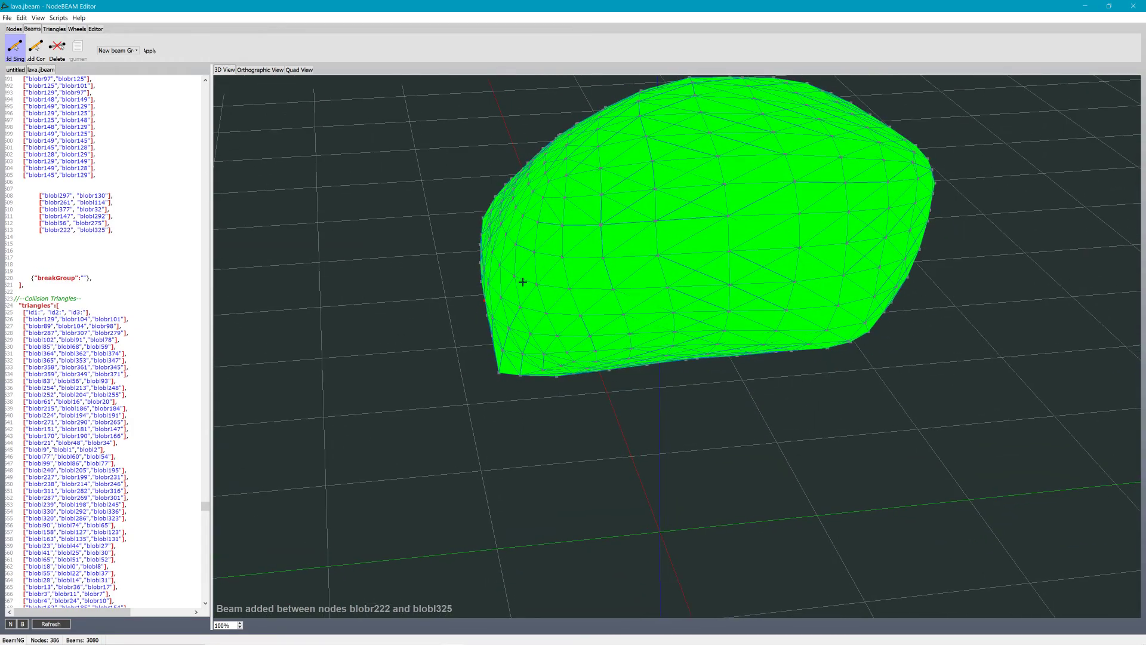
{"action": "left_click", "coordinate": [929, 194]}
{"action": "middle_click_drag", "start_coordinate": [746, 222], "coordinate": [759, 229]}
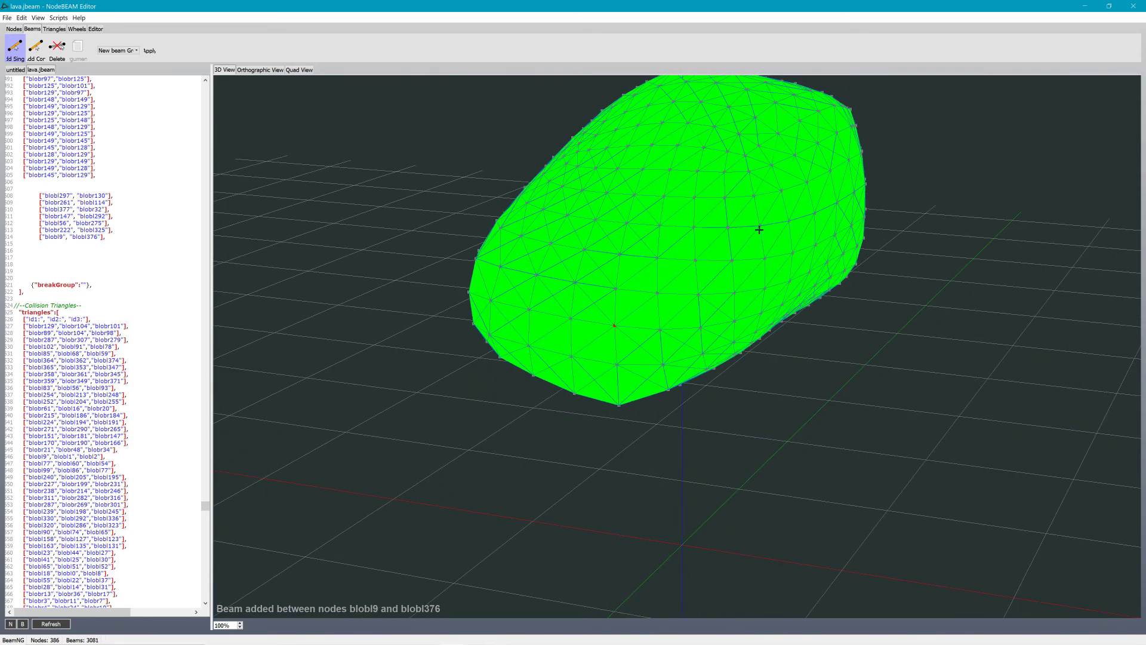
{"action": "left_click", "coordinate": [848, 109]}
{"action": "middle_click_drag", "start_coordinate": [652, 217], "coordinate": [851, 317]}
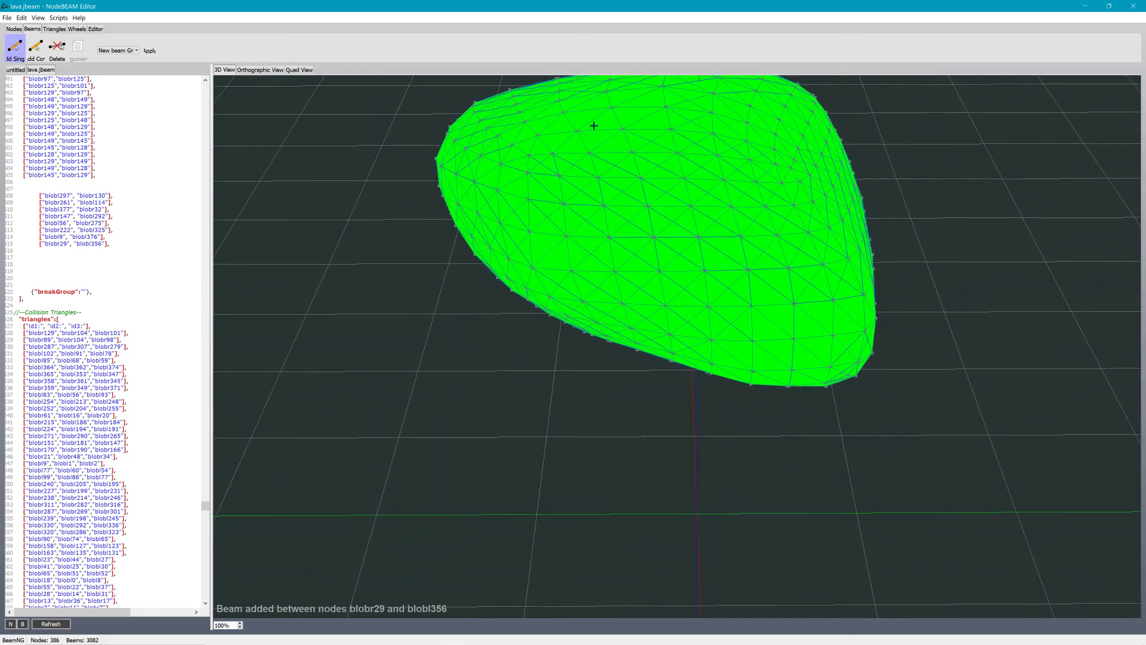
Step: Add cross beams through the blob joining blobr36 to blobl284, blobl244 to blobr271, and blobl234 to blobr316
{"action": "left_click", "coordinate": [558, 91]}
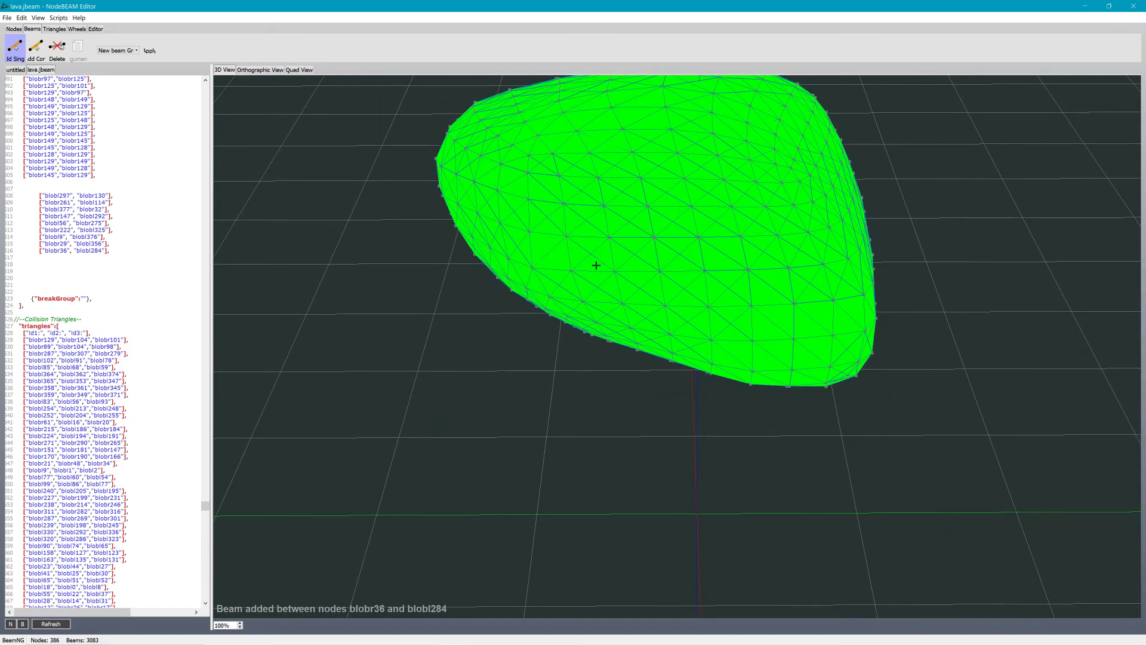
{"action": "left_click", "coordinate": [572, 271]}
{"action": "middle_click_drag", "start_coordinate": [567, 287], "coordinate": [639, 276]}
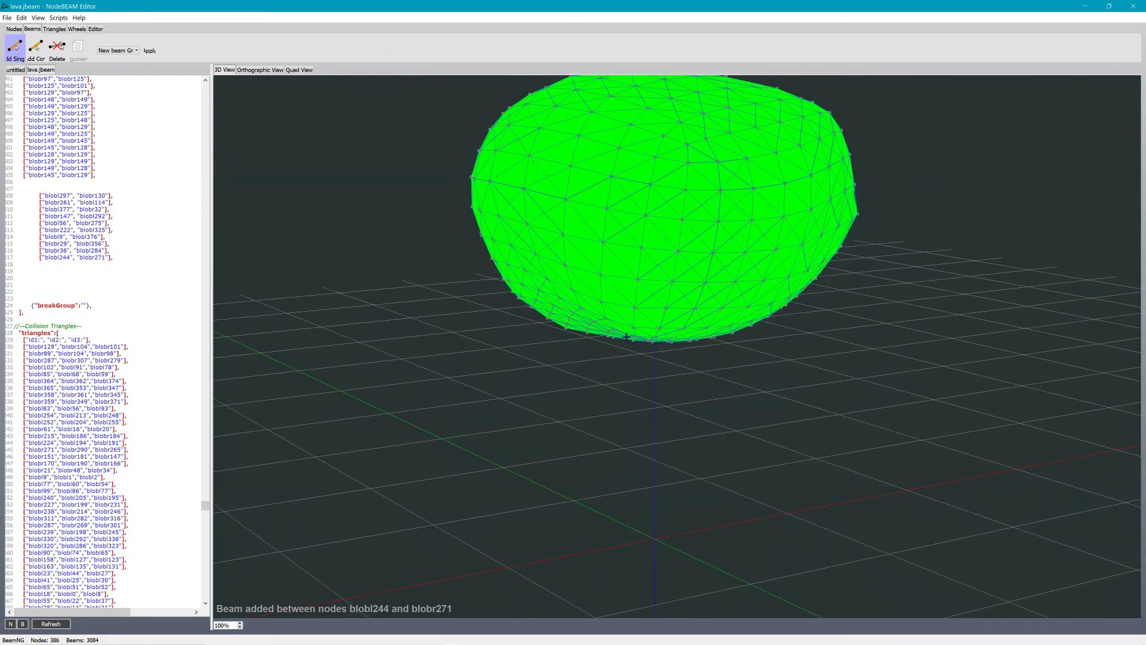
{"action": "left_click", "coordinate": [783, 100]}
{"action": "middle_click_drag", "start_coordinate": [568, 174], "coordinate": [622, 177]}
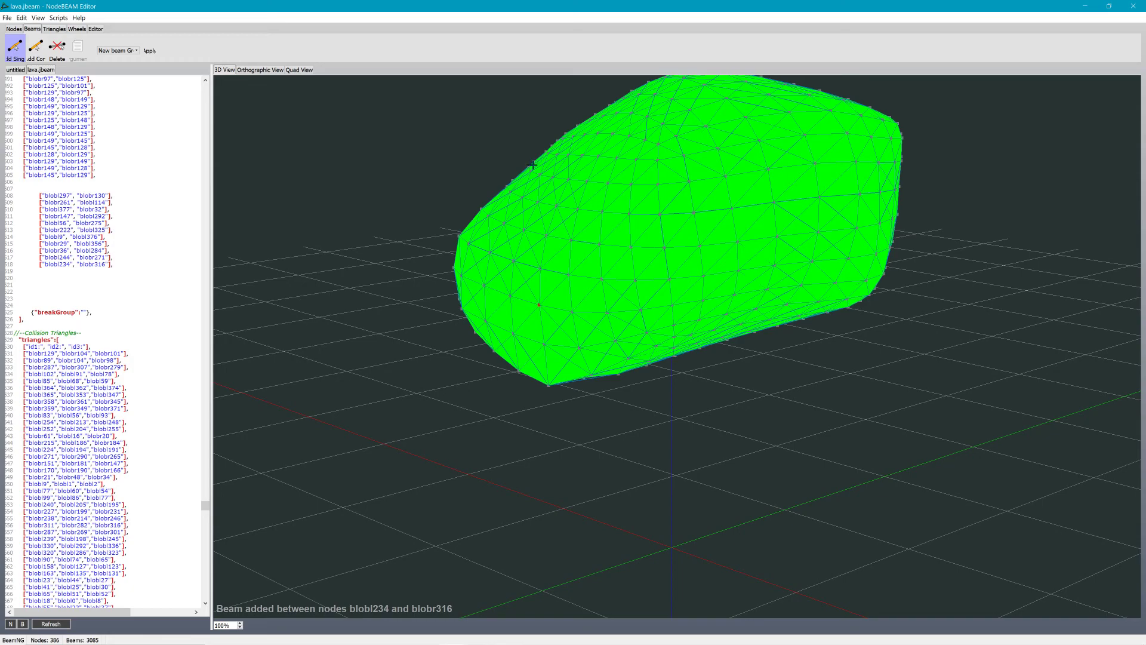
Step: Add cross beams through the blob joining blobr73 to blobl213, blobr50 to blobl245, and blobr215 to blobr141
{"action": "left_click", "coordinate": [811, 261]}
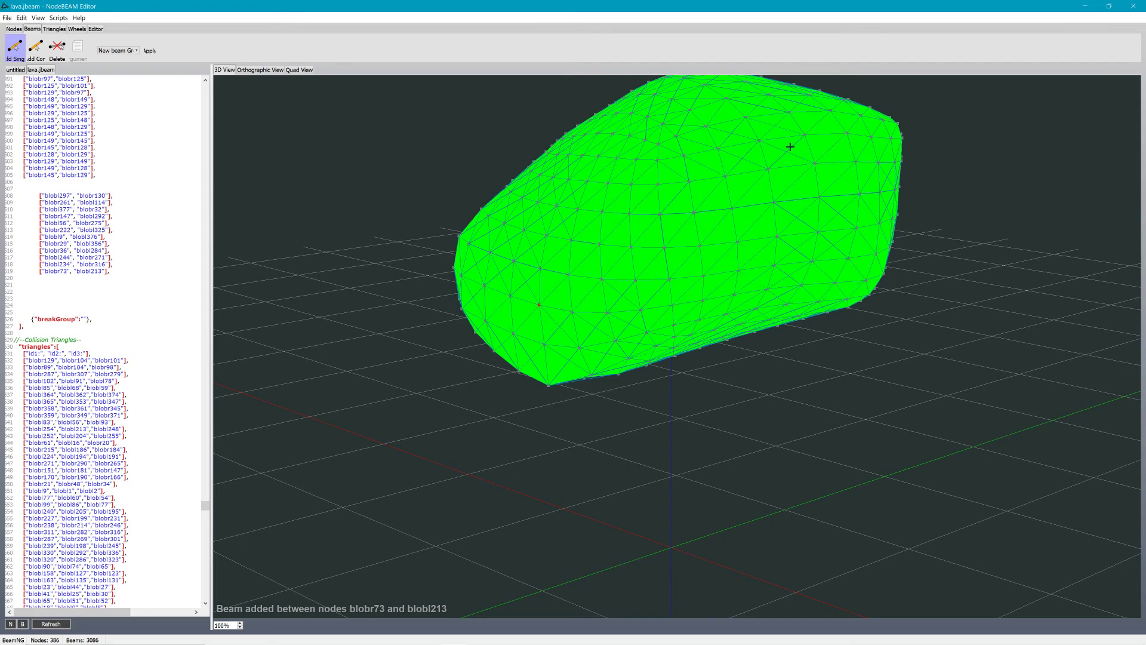
{"action": "left_click", "coordinate": [731, 135]}
{"action": "middle_click_drag", "start_coordinate": [731, 136], "coordinate": [735, 203]}
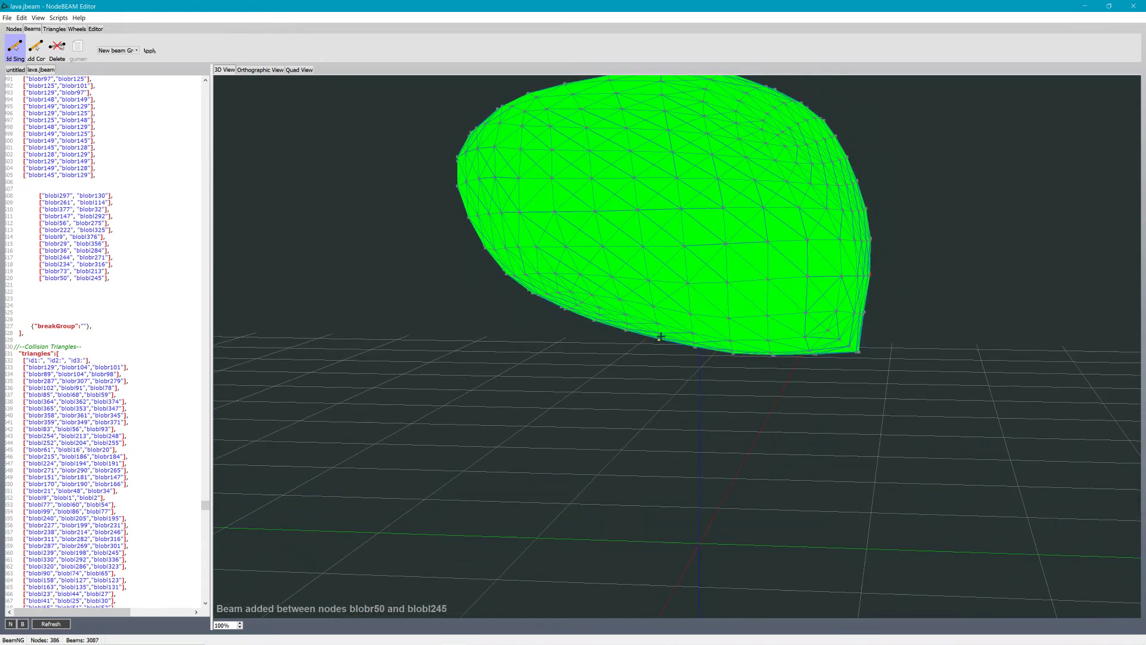
{"action": "left_click", "coordinate": [745, 95]}
{"action": "middle_click_drag", "start_coordinate": [745, 95], "coordinate": [766, 139]}
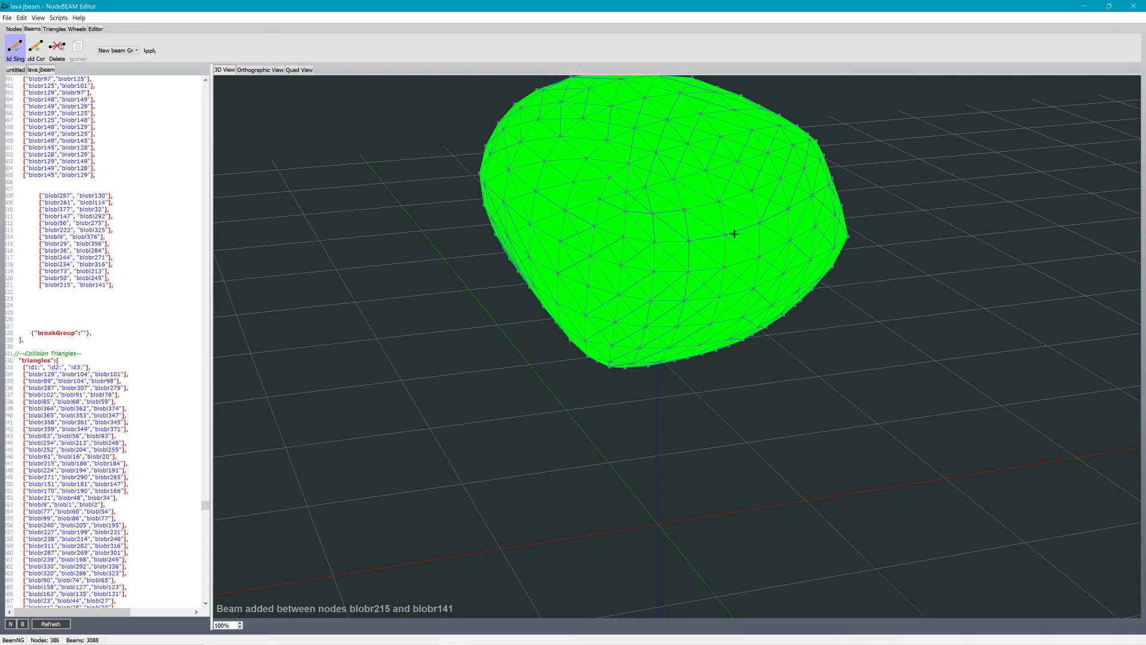
Step: Add cross beams through the blob joining blobr278 to blobr303, blobl254 to blobr29, blobl93 to blobl291, and blobr122 to blobr120
{"action": "left_click", "coordinate": [848, 236]}
{"action": "middle_click_drag", "start_coordinate": [527, 257], "coordinate": [660, 267]}
{"action": "left_click", "coordinate": [522, 251]}
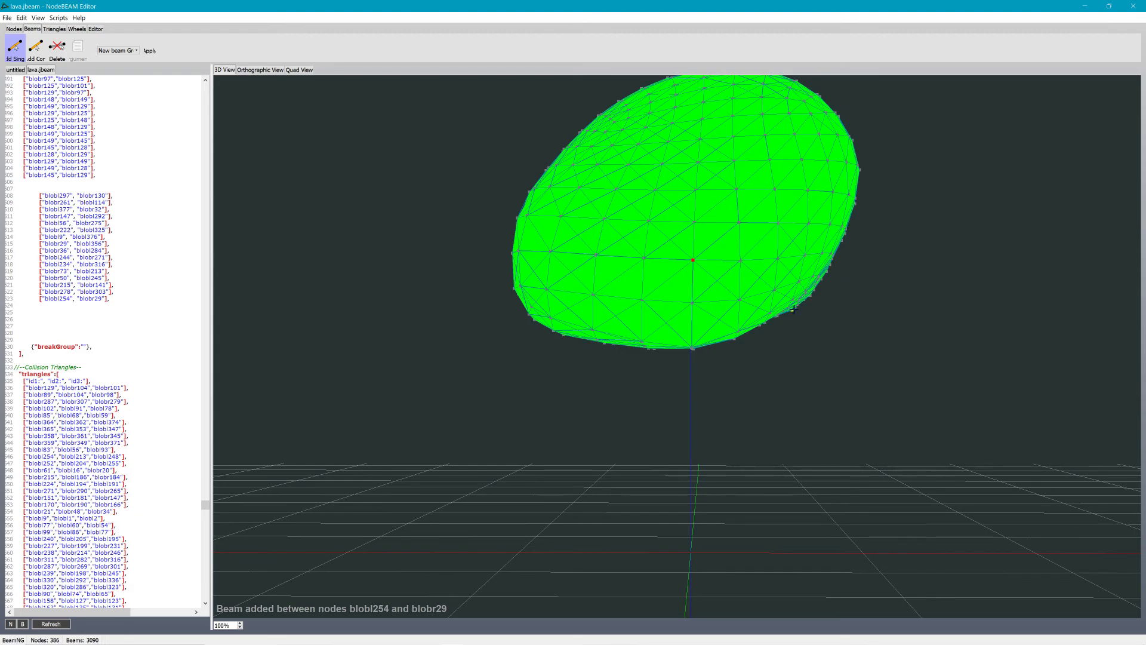
{"action": "left_click", "coordinate": [792, 309]}
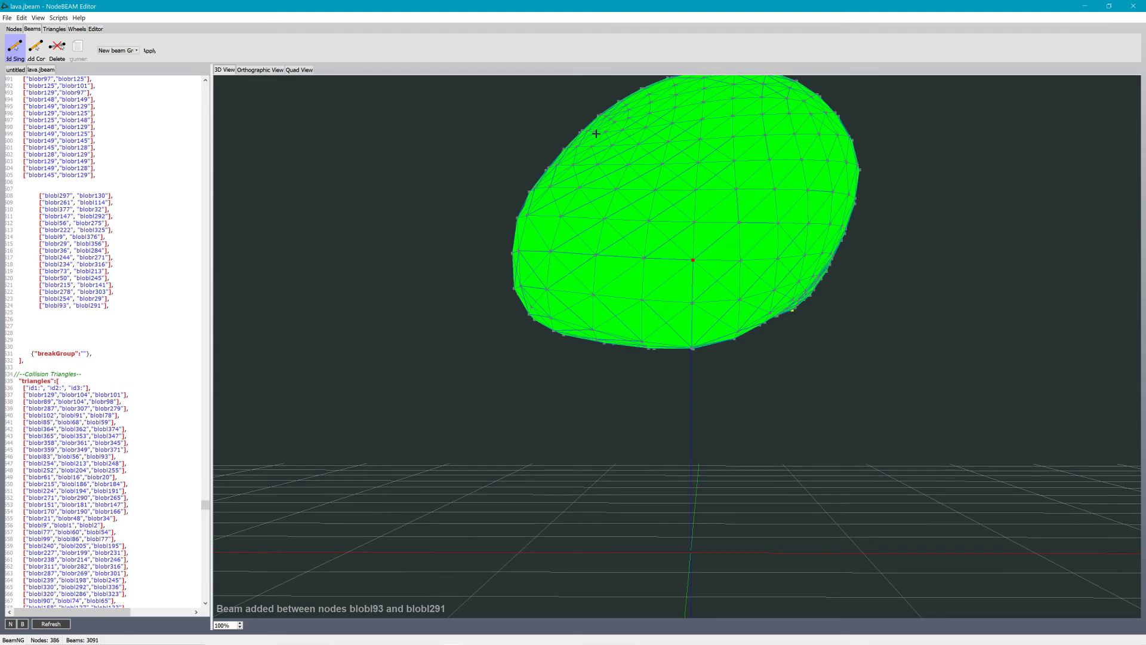
{"action": "middle_click_drag", "start_coordinate": [593, 125], "coordinate": [681, 188]}
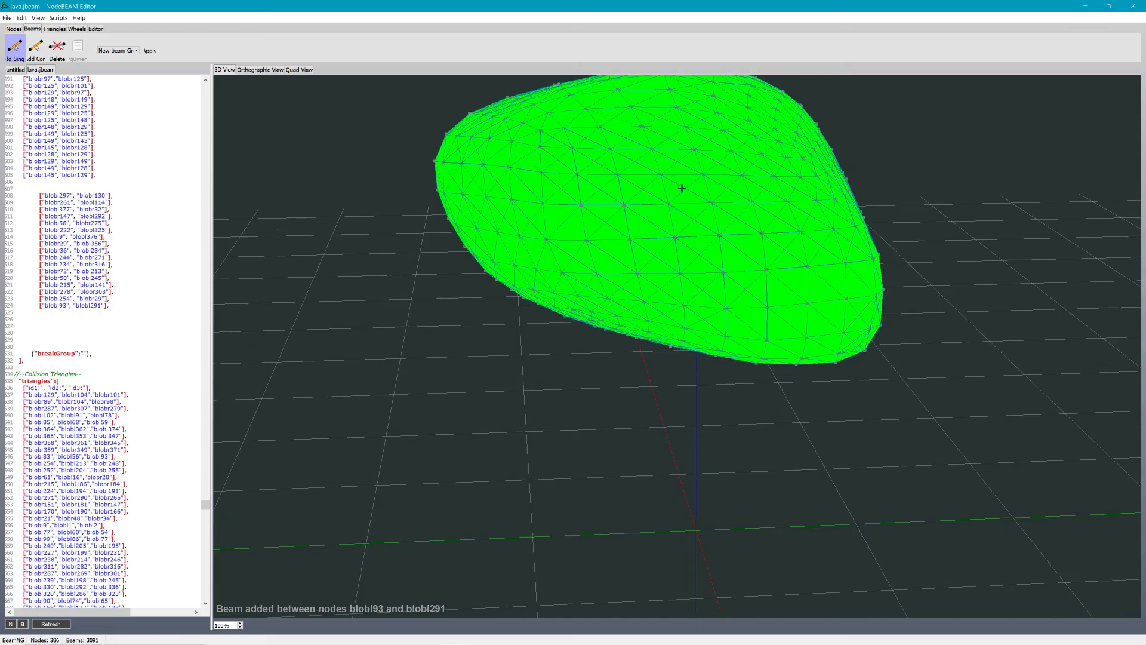
{"action": "left_click", "coordinate": [773, 107]}
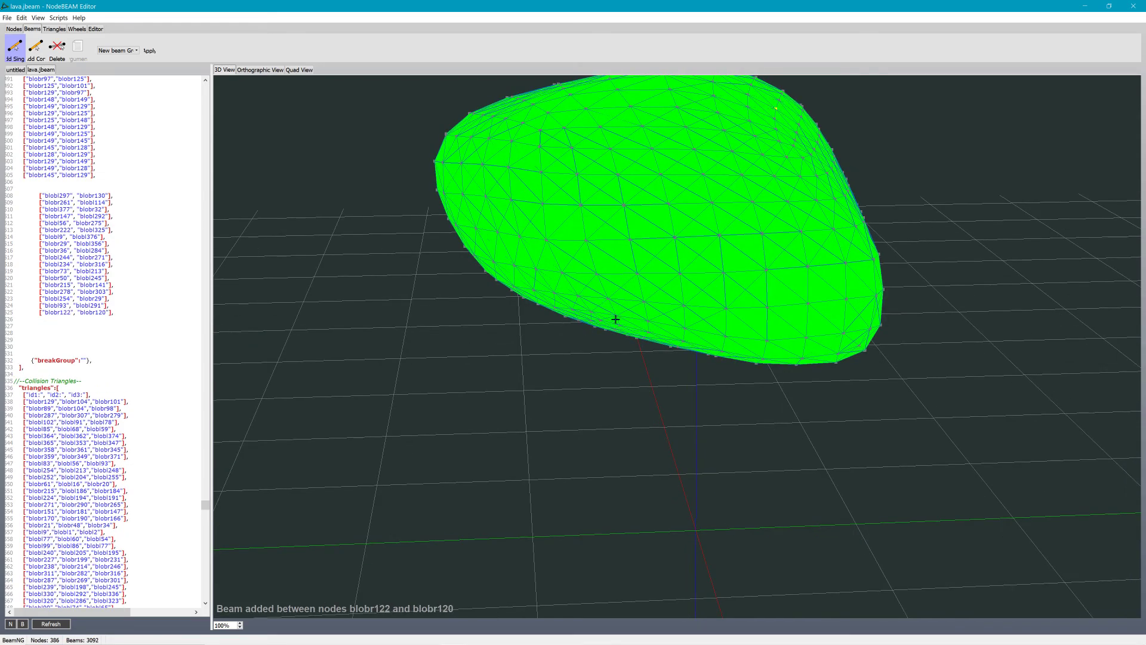
{"action": "left_click", "coordinate": [725, 352]}
{"action": "left_click_drag", "start_coordinate": [138, 318], "coordinate": [33, 323]}
{"action": "mouse_move", "coordinate": [134, 322]}
{"action": "left_mouse_down"}
{"action": "mouse_move", "coordinate": [68, 322]}
{"action": "mouse_move", "coordinate": [141, 324]}
{"action": "left_mouse_up"}
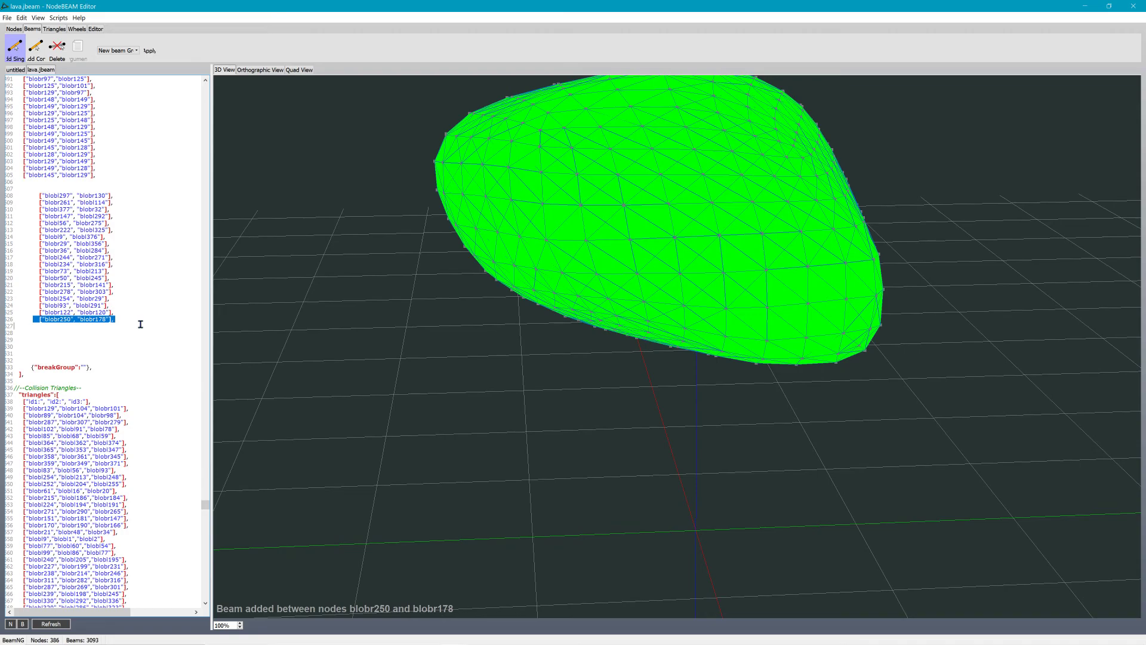
{"action": "key", "text": "Delete"}
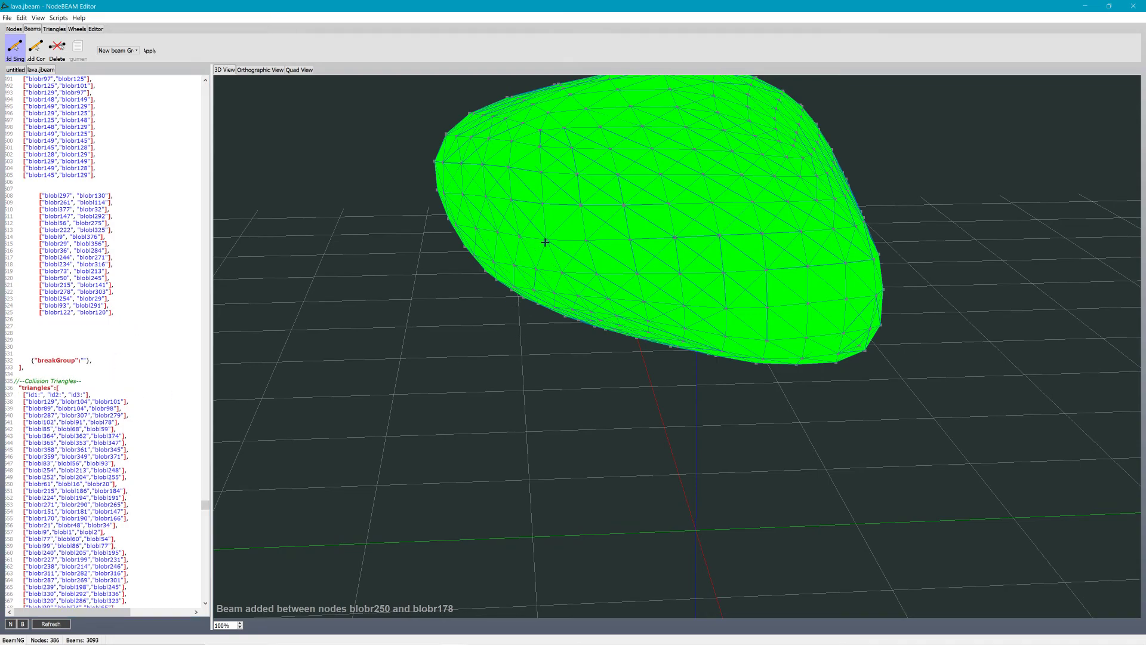
Step: Add beams joining blobr303 to blobr49 and blobl364 to blobr35, and save lava.jbeam
{"action": "left_click", "coordinate": [834, 163]}
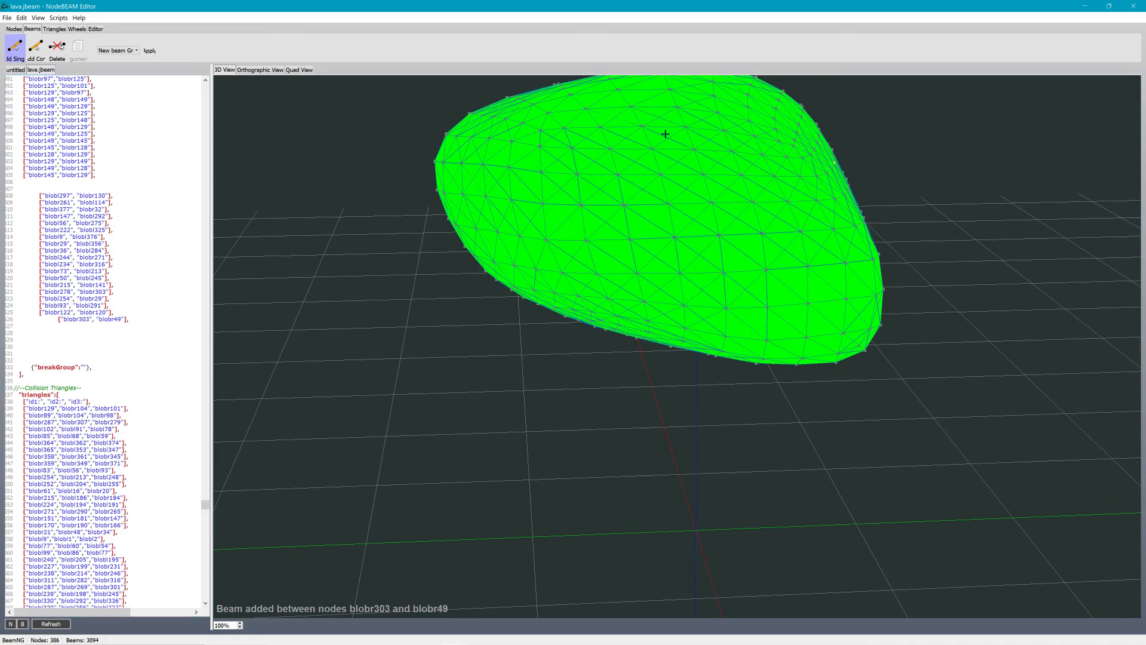
{"action": "left_click", "coordinate": [864, 350]}
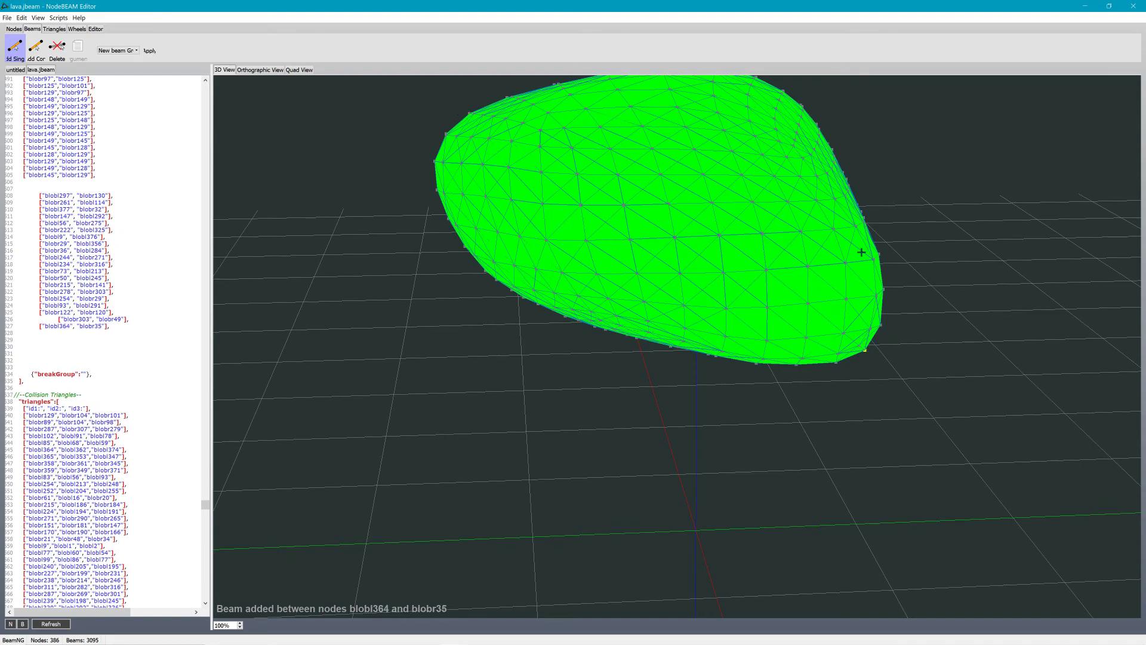
{"action": "left_click", "coordinate": [7, 18]}
{"action": "left_click", "coordinate": [39, 109]}
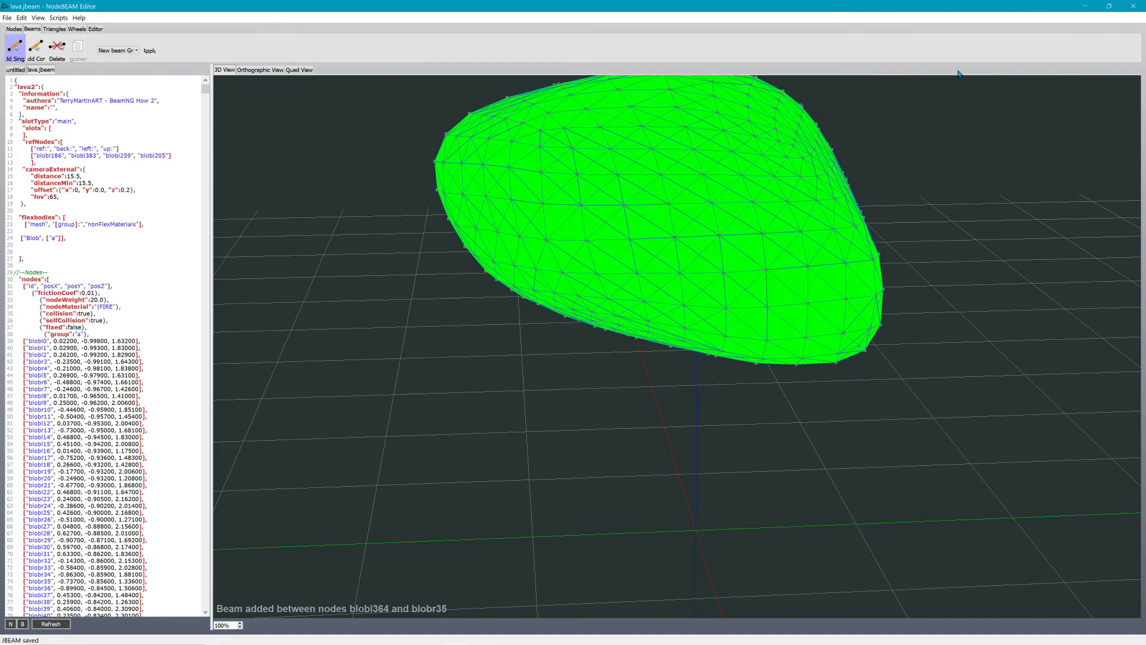
Step: Copy the lava2 folder from the desktop into the mods2 unpacked folder
{"action": "left_click", "coordinate": [1084, 6]}
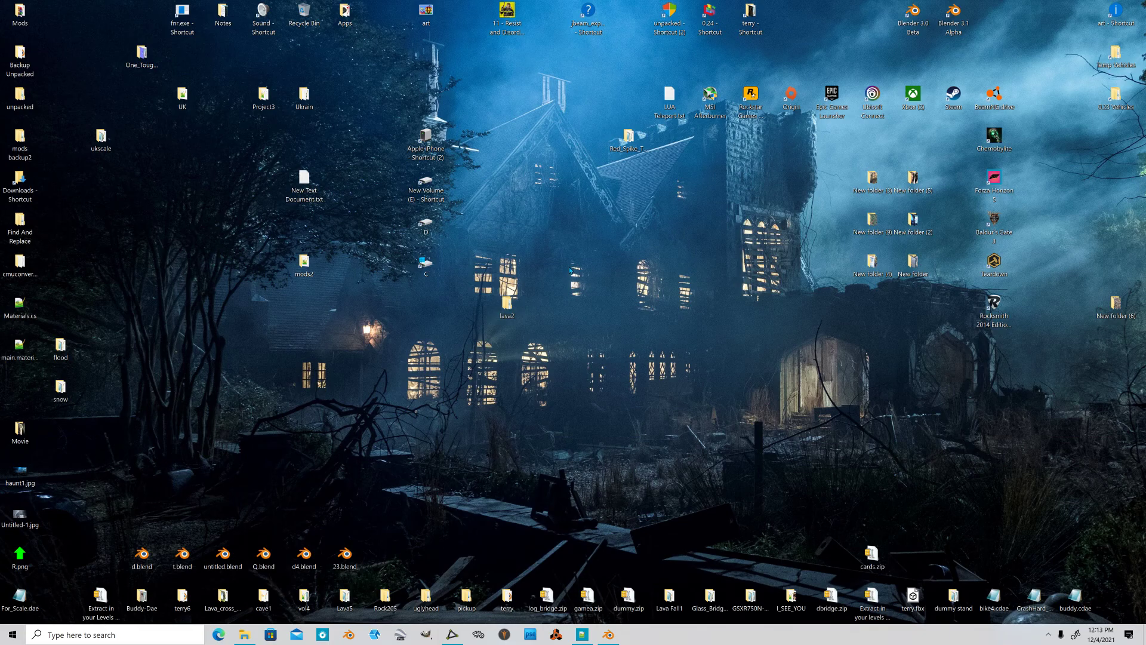
{"action": "right_click", "coordinate": [506, 304]}
{"action": "left_click", "coordinate": [533, 502]}
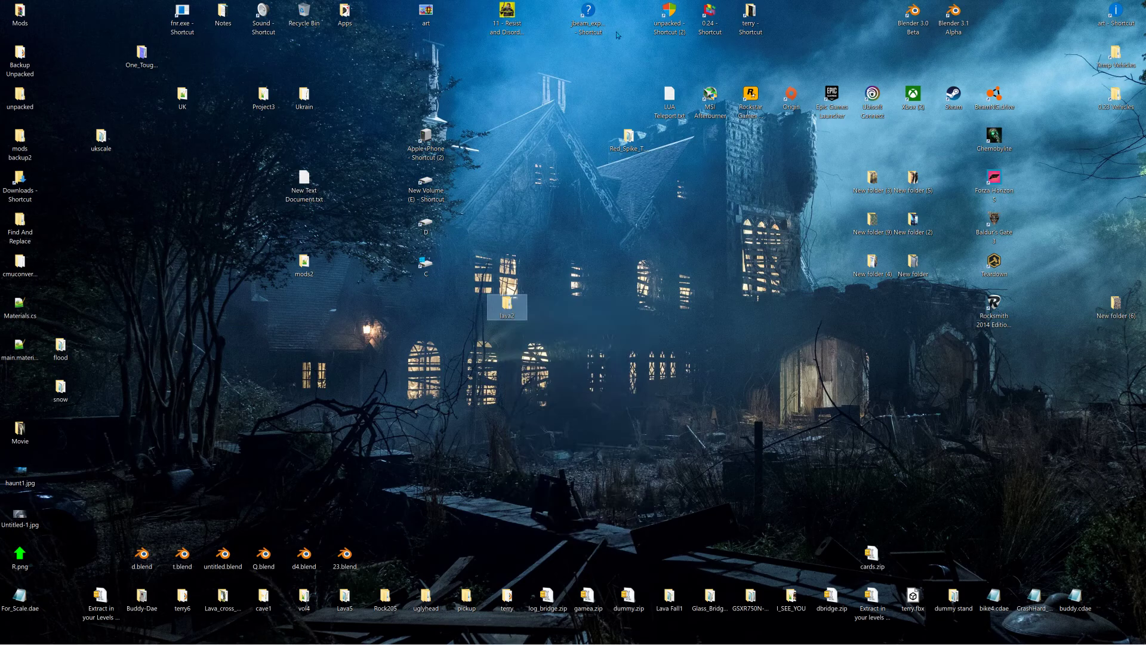
{"action": "double_click", "coordinate": [668, 15]}
{"action": "right_click", "coordinate": [256, 313]}
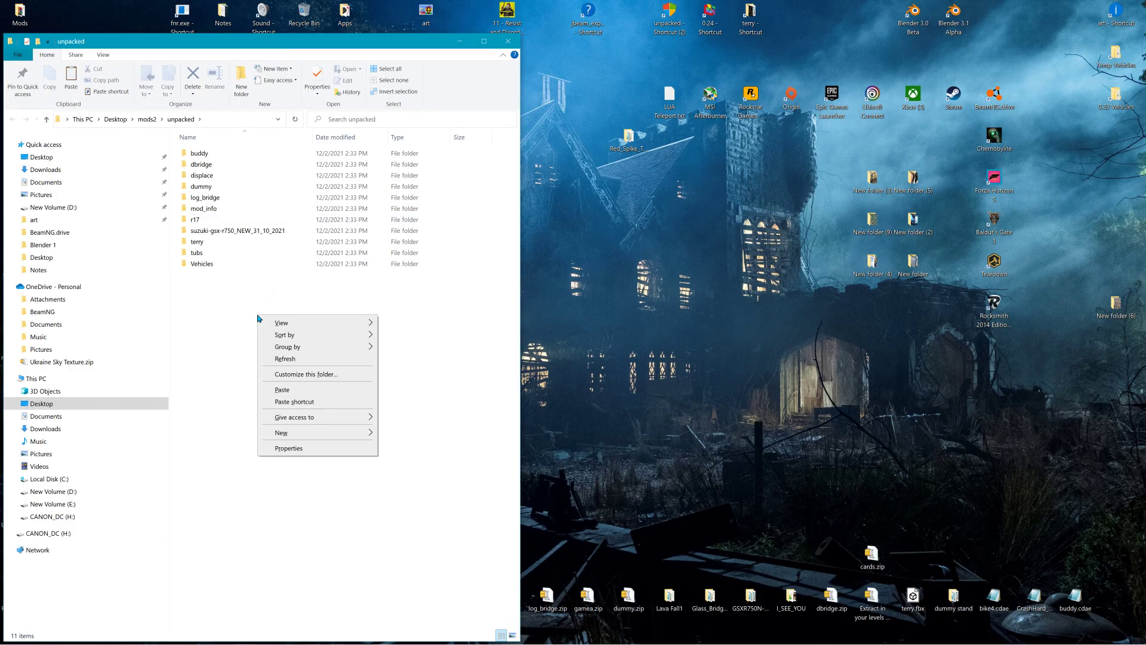
{"action": "left_click", "coordinate": [288, 392]}
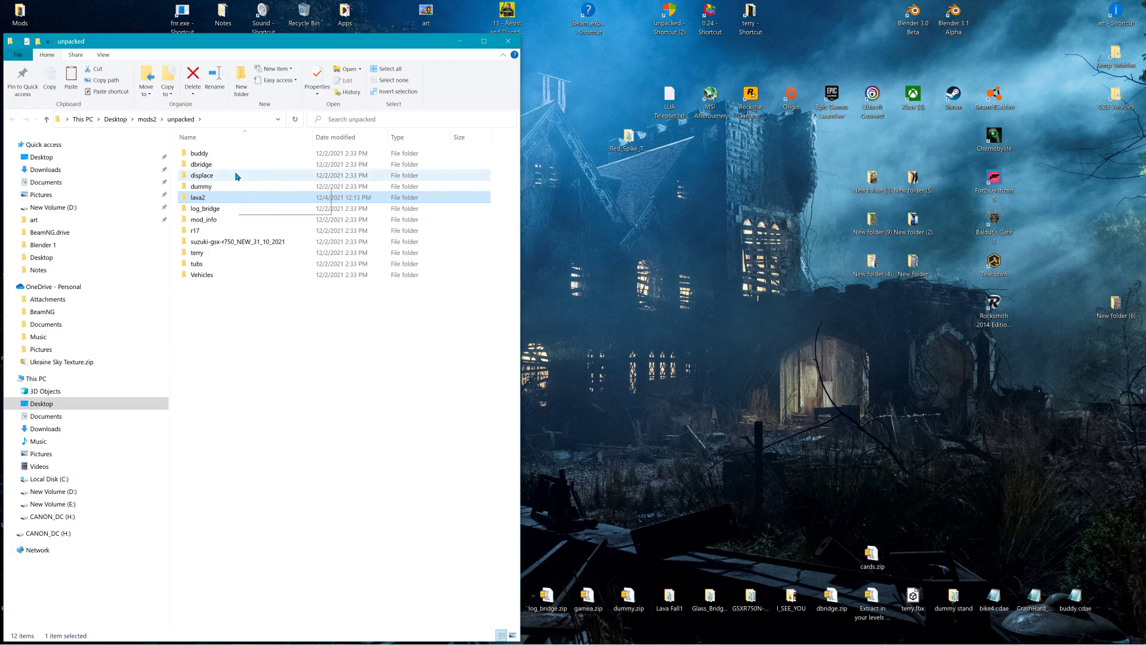
Step: Go down to the innermost lava2 vehicle folder inside the pasted copy and view its default.jpg image
{"action": "double_click", "coordinate": [206, 201]}
{"action": "double_click", "coordinate": [206, 164]}
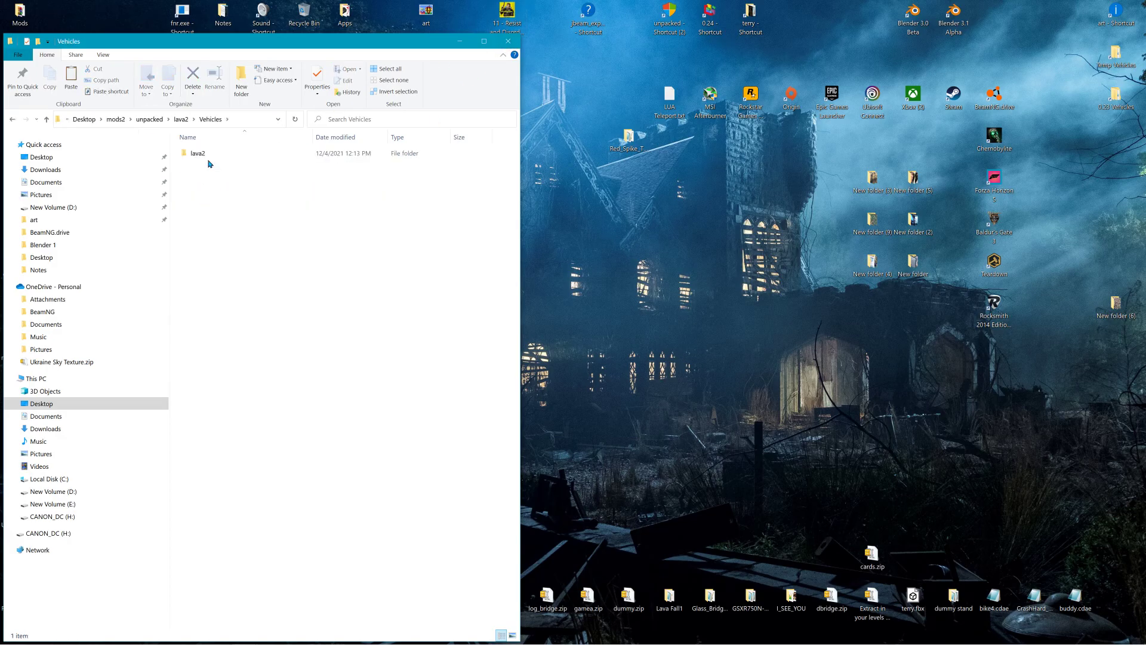
{"action": "double_click", "coordinate": [210, 155]}
{"action": "double_click", "coordinate": [261, 170]}
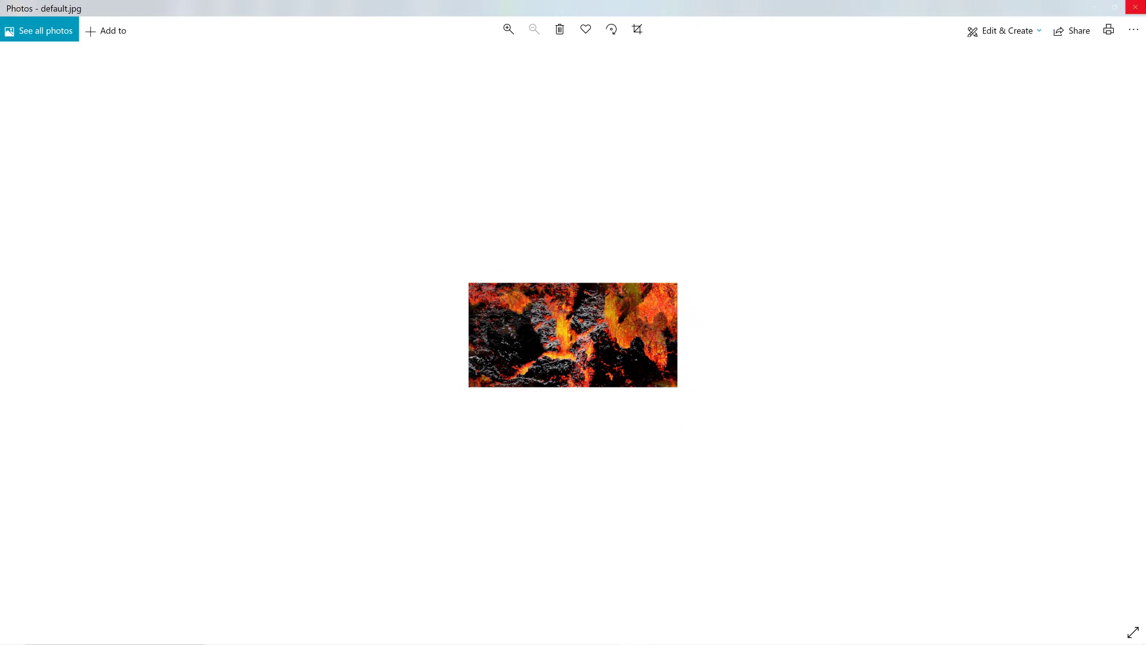
{"action": "left_click", "coordinate": [1135, 7]}
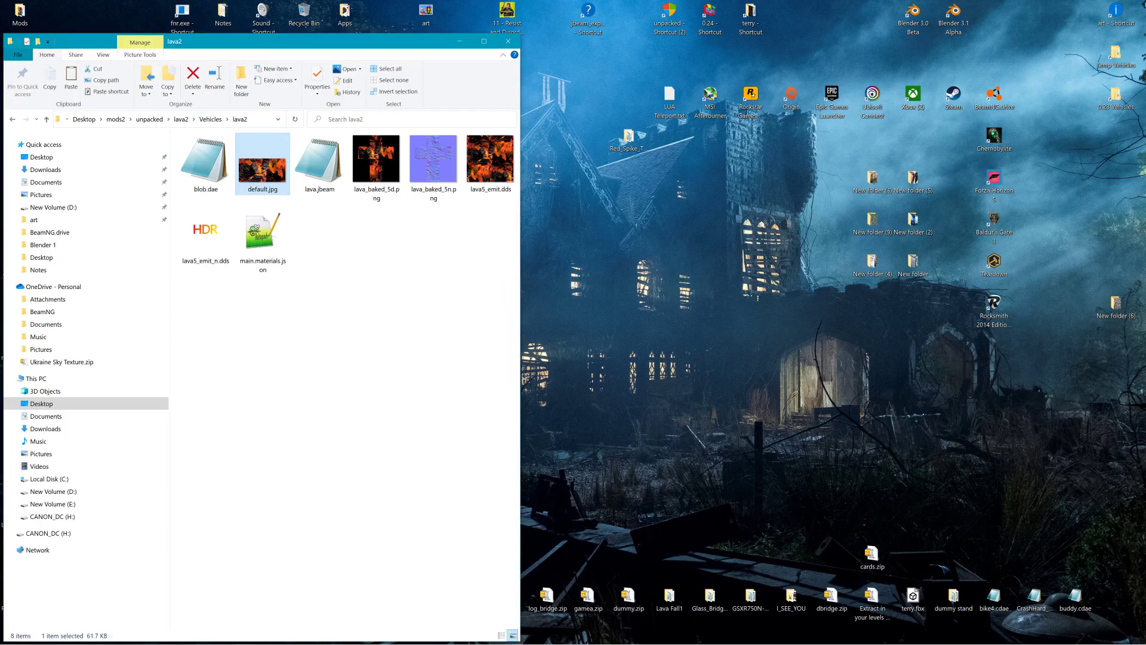
Step: Close the folder window, launch BeamNG.drive and start a Freeroam session on the Cliff map
{"action": "left_click", "coordinate": [508, 42]}
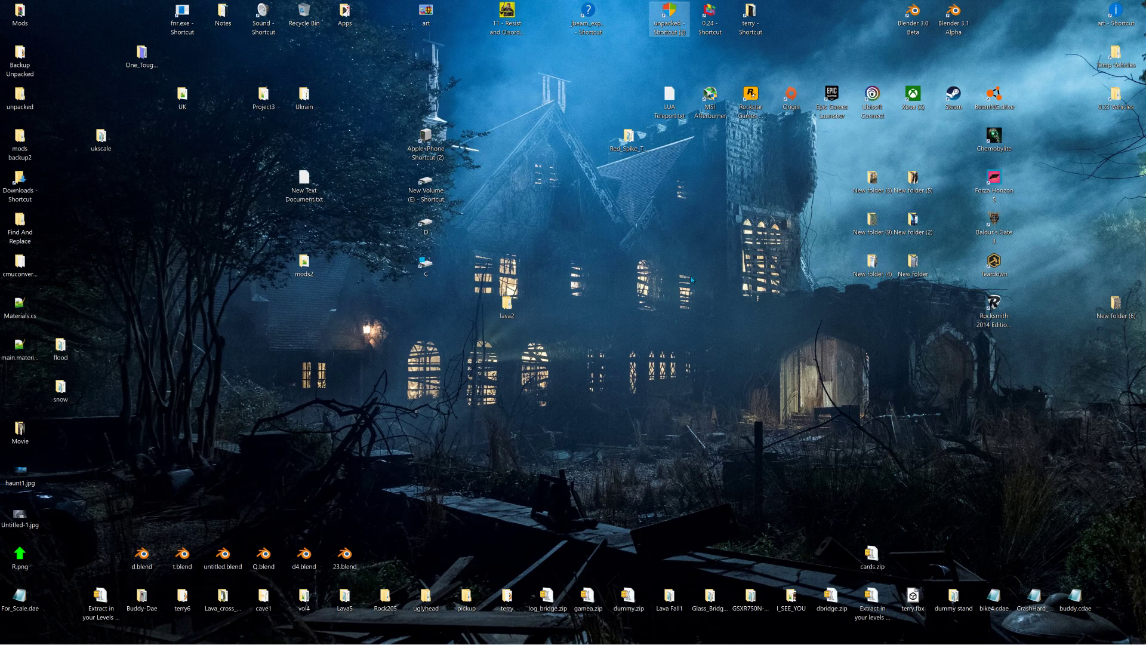
{"action": "mouse_move", "coordinate": [663, 644]}
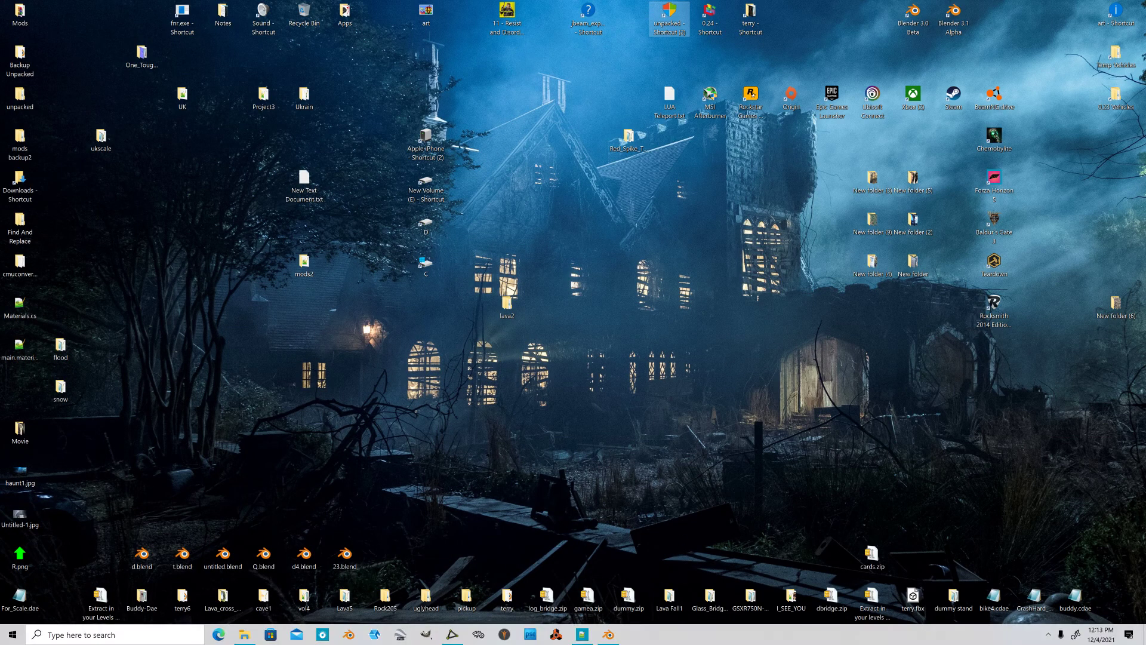
{"action": "double_click", "coordinate": [1001, 93]}
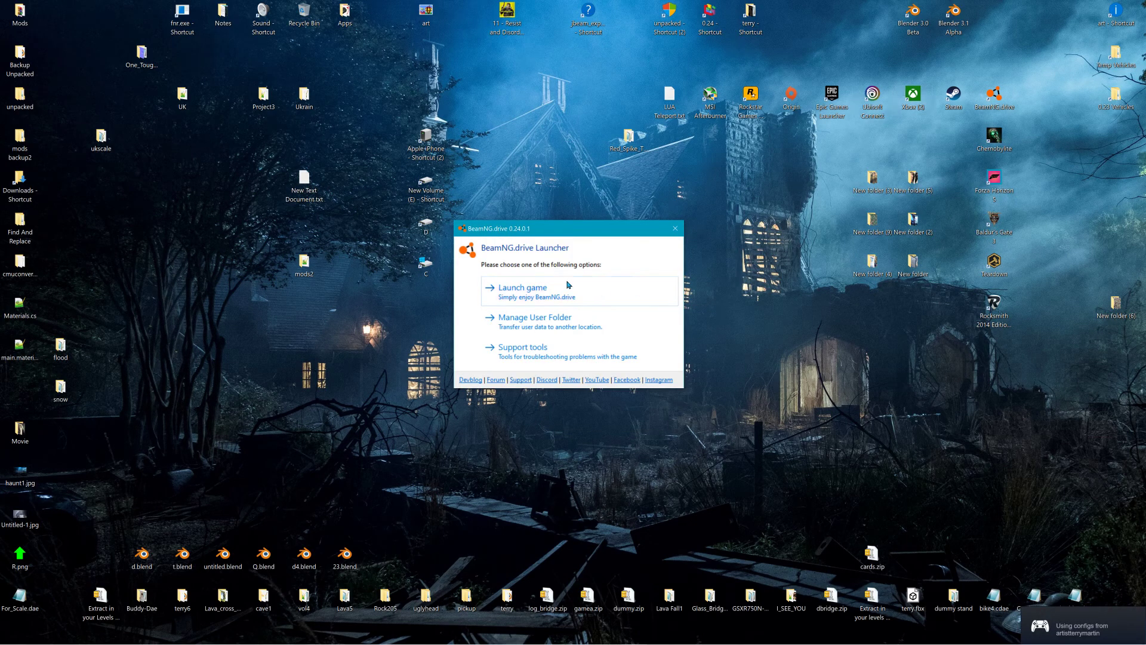
{"action": "left_click", "coordinate": [506, 289]}
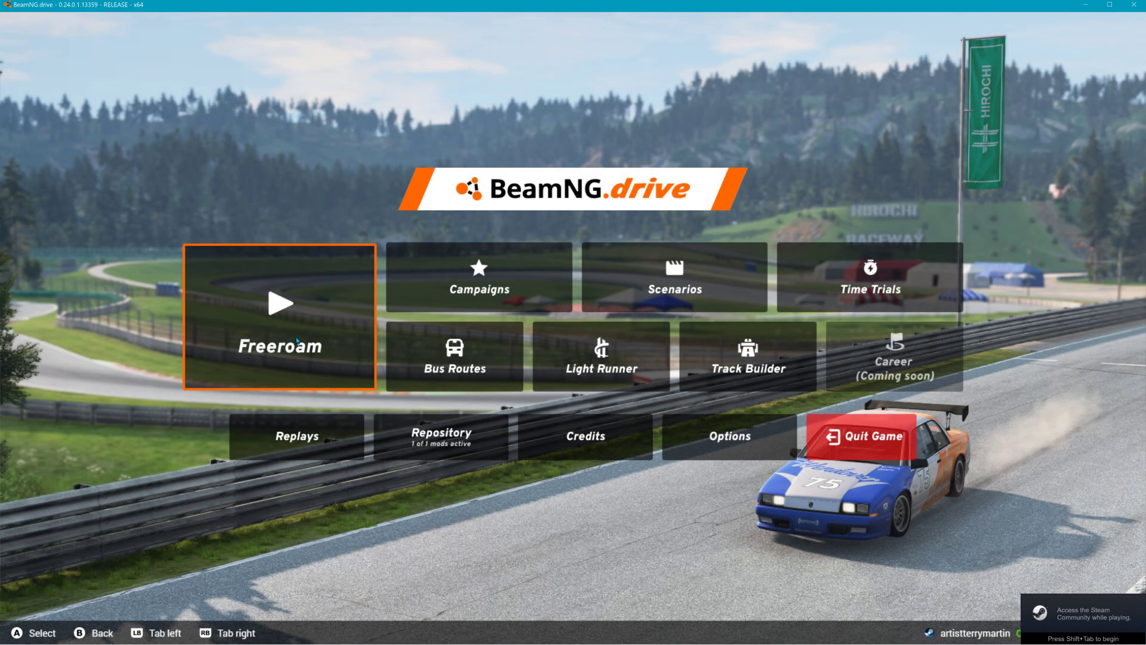
{"action": "left_click", "coordinate": [297, 341]}
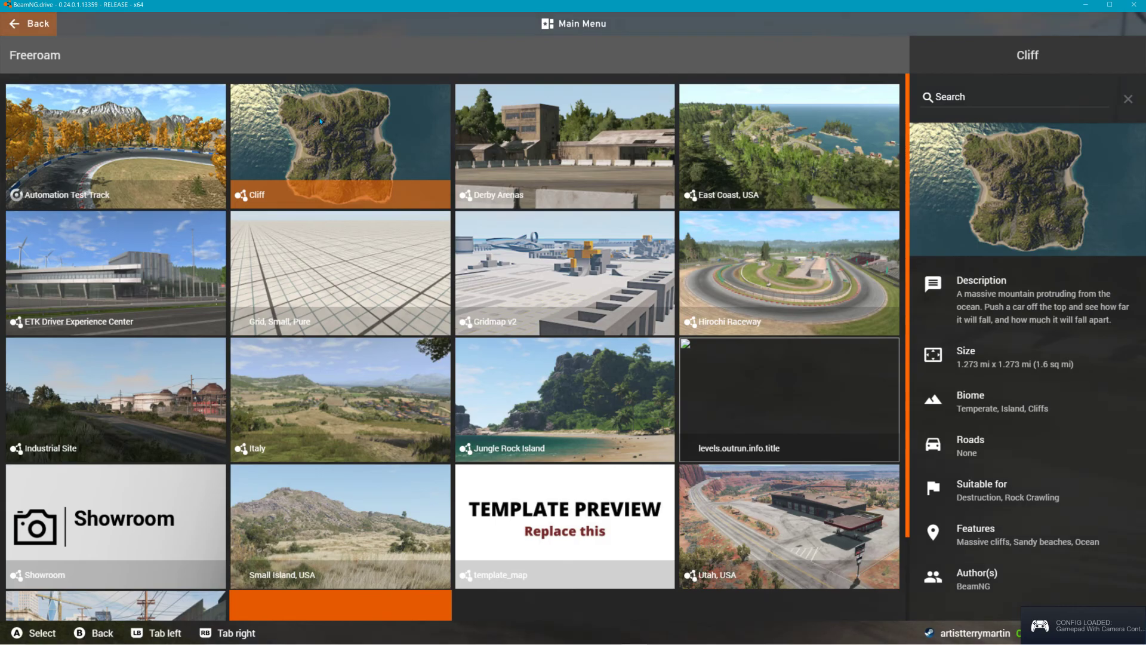
{"action": "left_click", "coordinate": [391, 197]}
{"action": "left_click", "coordinate": [1002, 594]}
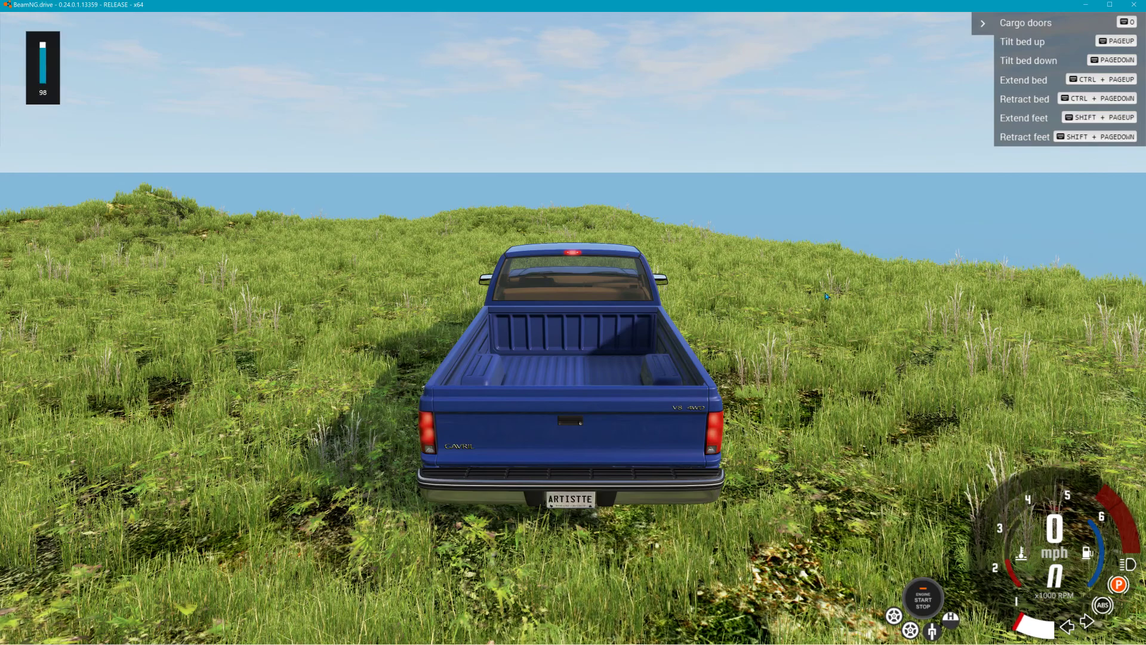
Step: Open the vehicle selector and look through the whole list for the lava2 vehicle
{"action": "key", "text": "Escape"}
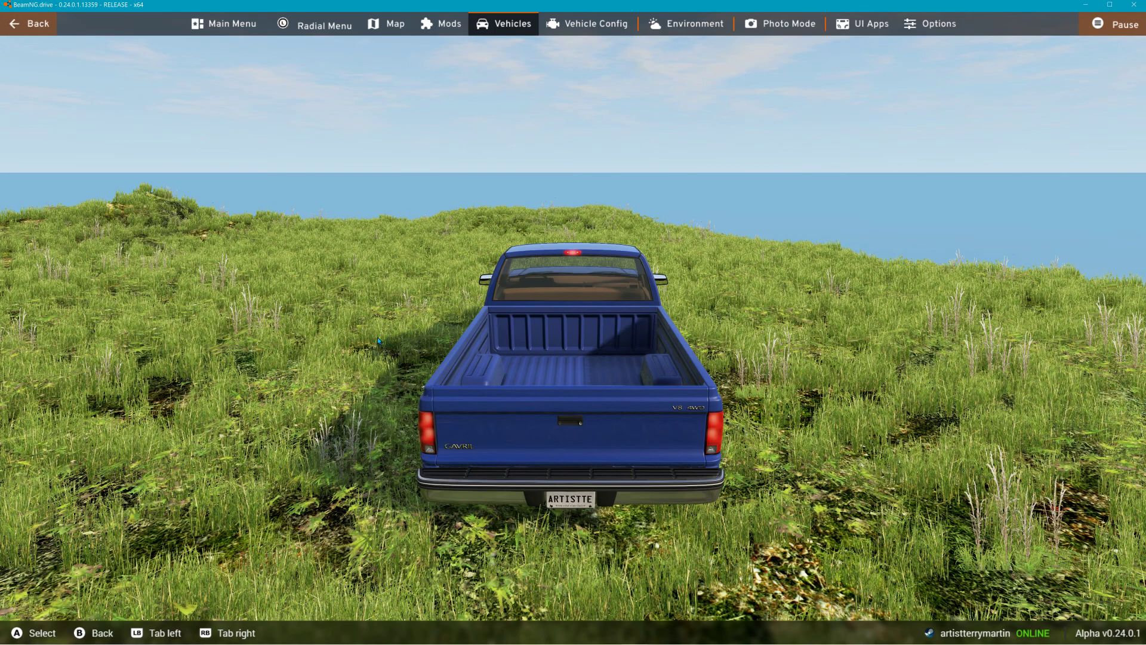
{"action": "key", "text": "ctrl+e"}
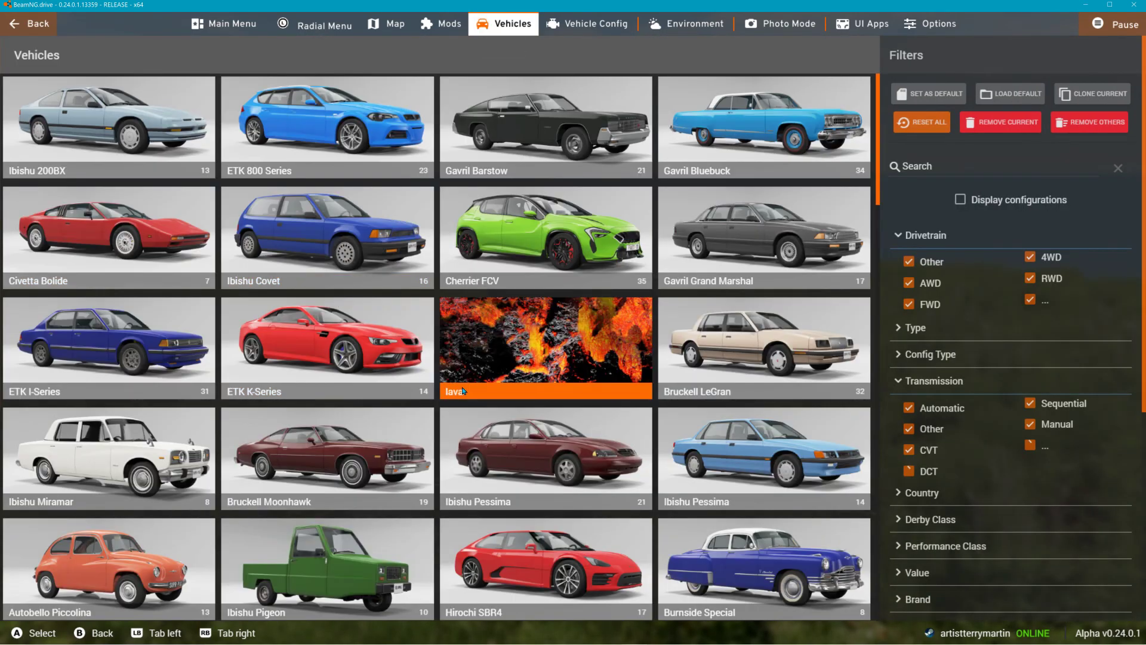
{"action": "scroll", "coordinate": [490, 339], "scroll_direction": "down", "scroll_amount": 12}
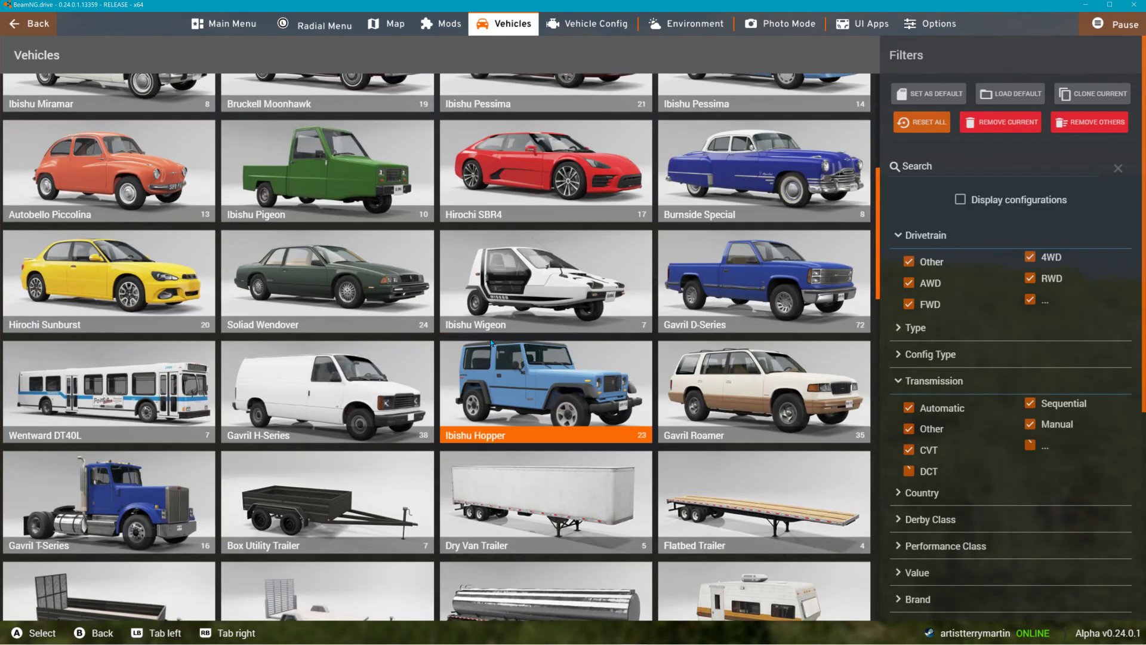
{"action": "scroll", "coordinate": [491, 342], "scroll_direction": "down", "scroll_amount": 15}
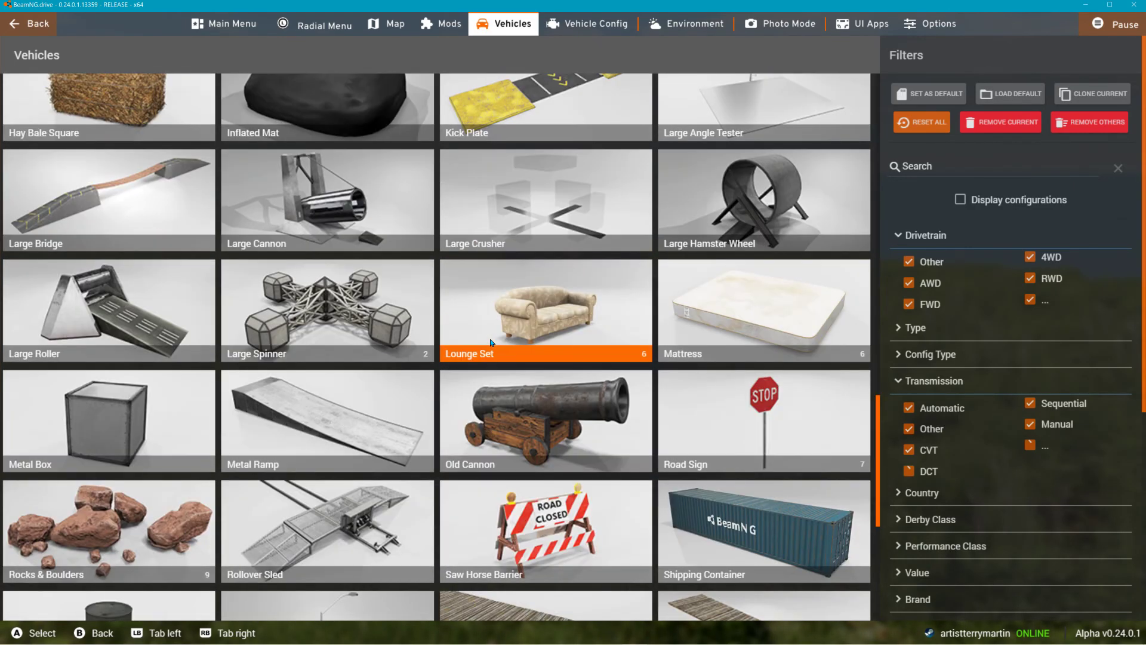
{"action": "scroll", "coordinate": [490, 342], "scroll_direction": "up", "scroll_amount": 20}
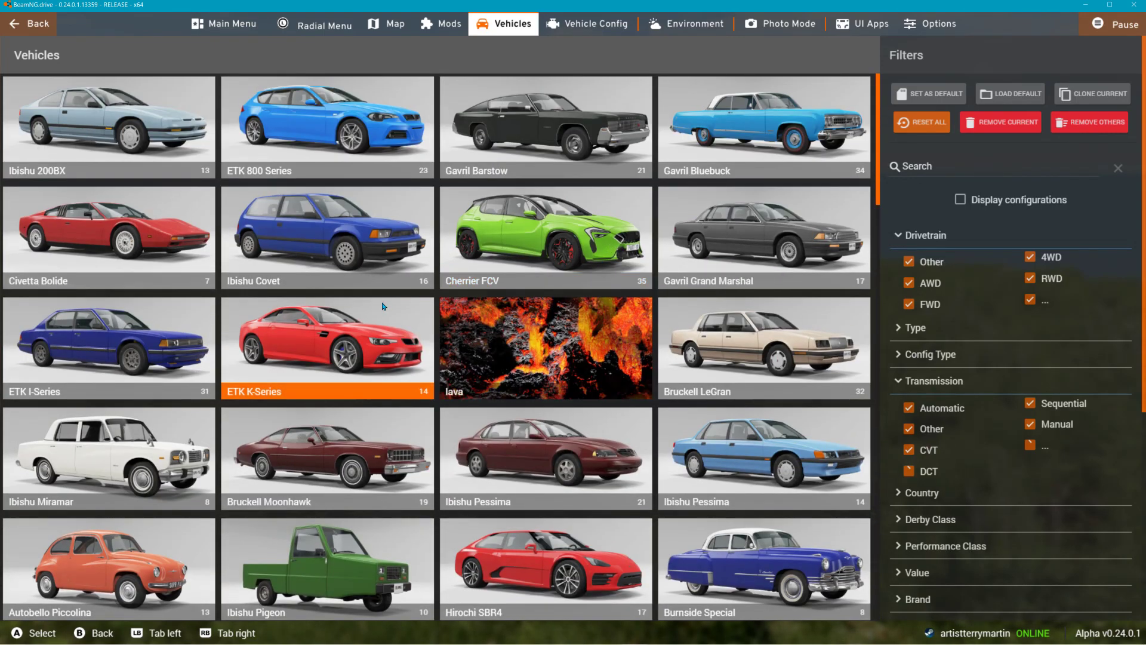
{"action": "scroll", "coordinate": [418, 274], "scroll_direction": "down", "scroll_amount": 3}
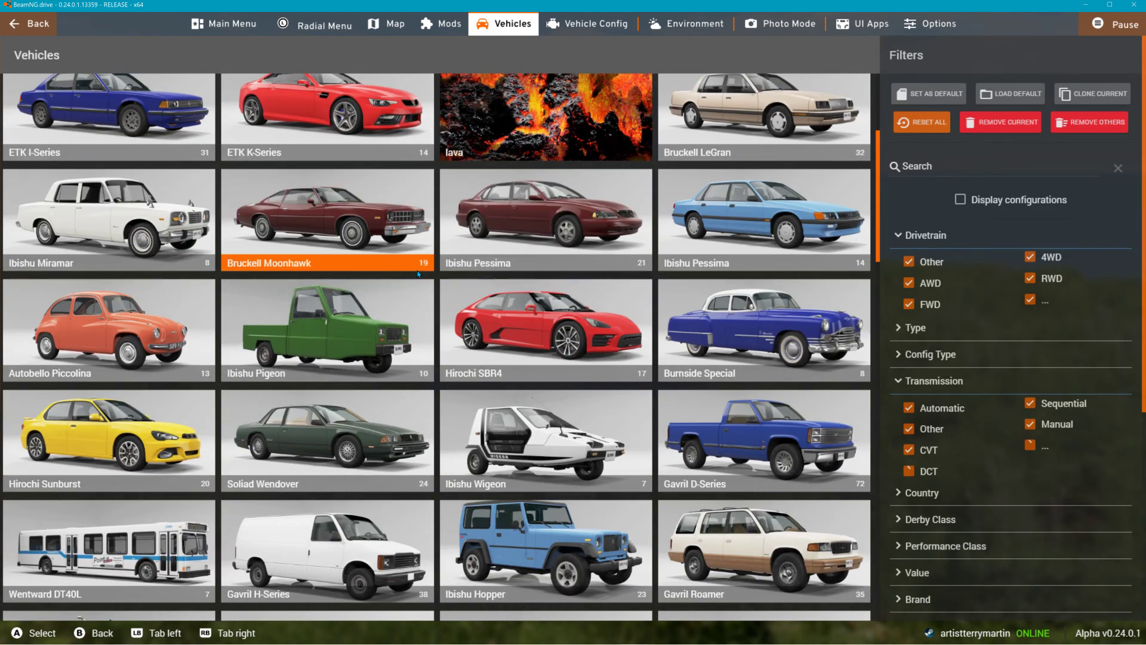
{"action": "scroll", "coordinate": [418, 274], "scroll_direction": "down", "scroll_amount": 9}
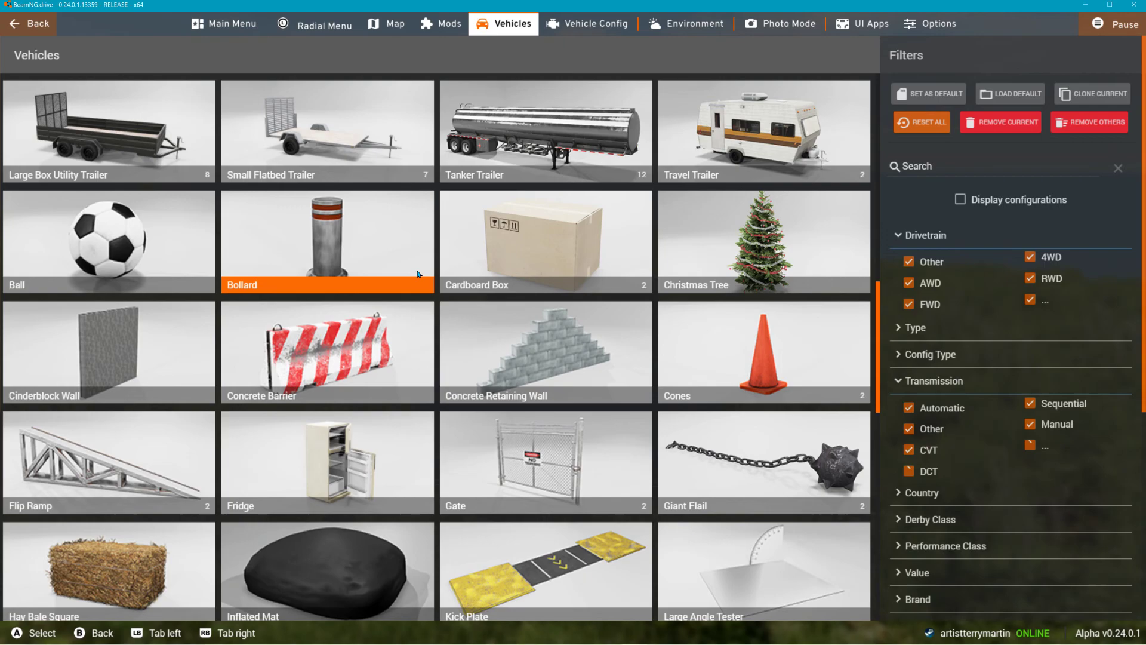
{"action": "scroll", "coordinate": [419, 274], "scroll_direction": "down", "scroll_amount": 2}
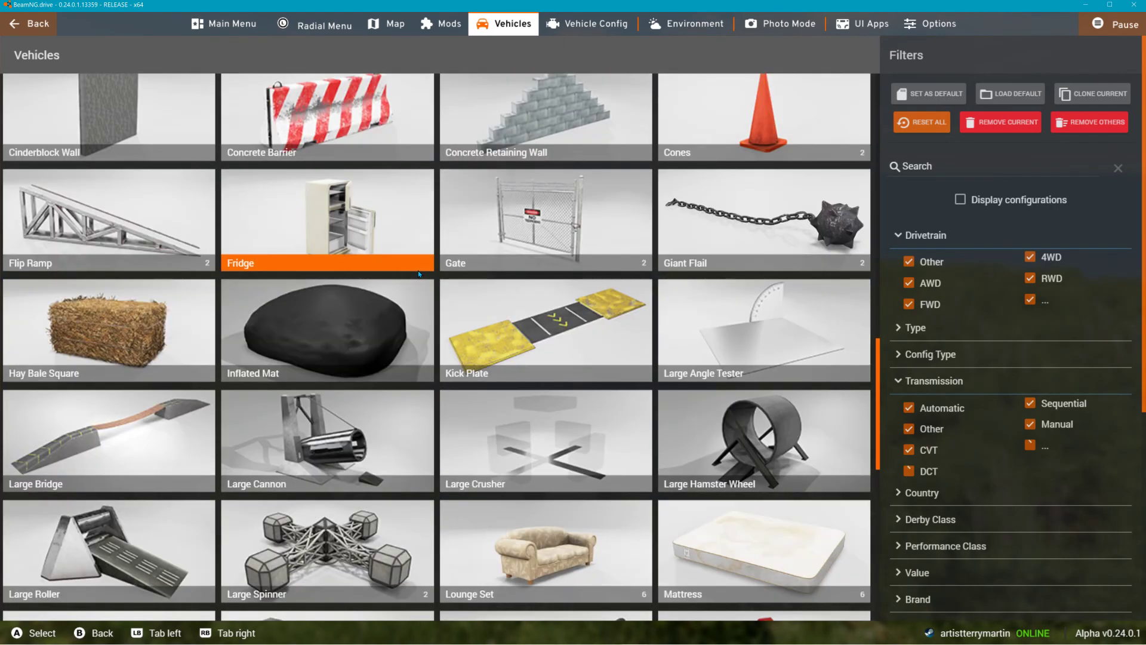
{"action": "scroll", "coordinate": [418, 274], "scroll_direction": "down", "scroll_amount": 7}
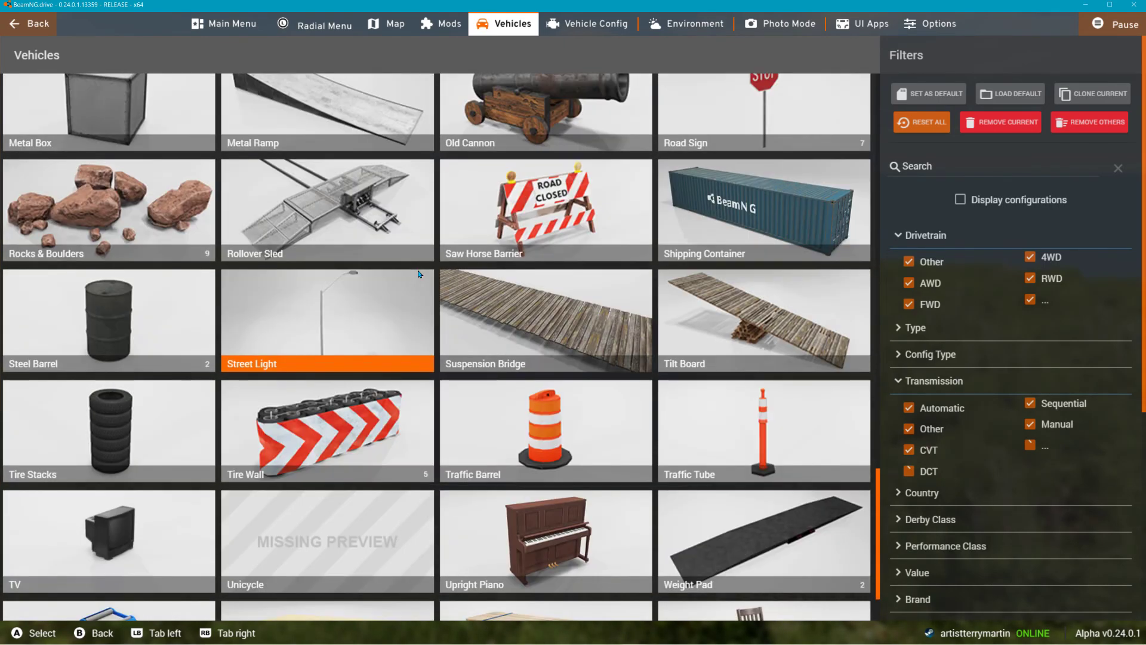
{"action": "scroll", "coordinate": [418, 274], "scroll_direction": "down", "scroll_amount": 1}
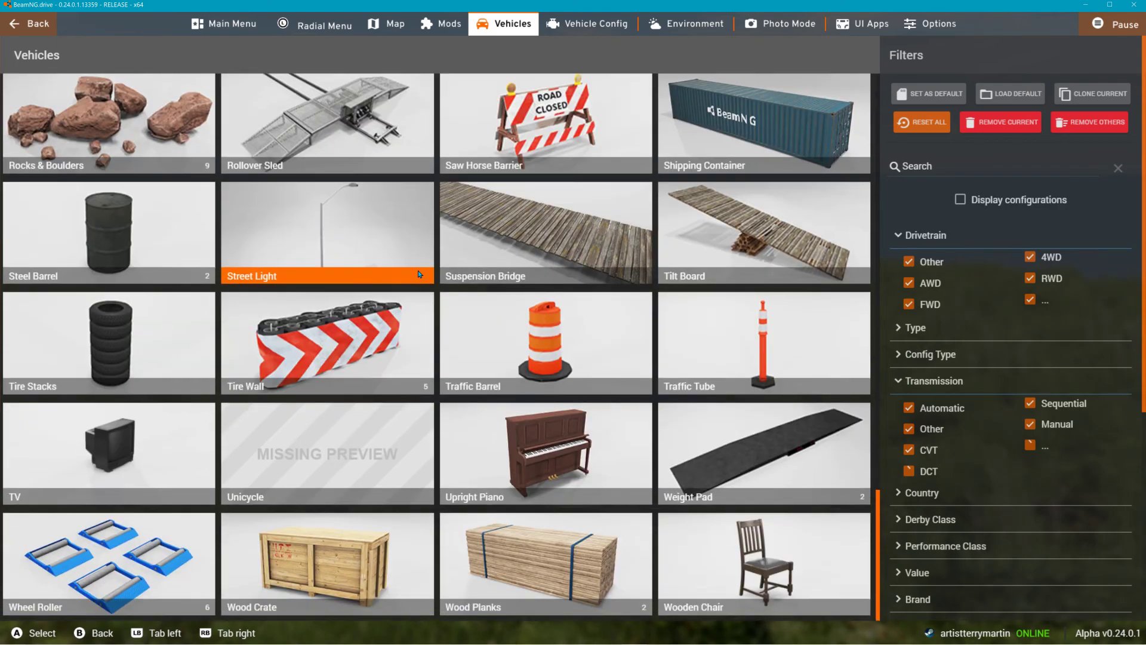
{"action": "scroll", "coordinate": [503, 141], "scroll_direction": "up", "scroll_amount": 7}
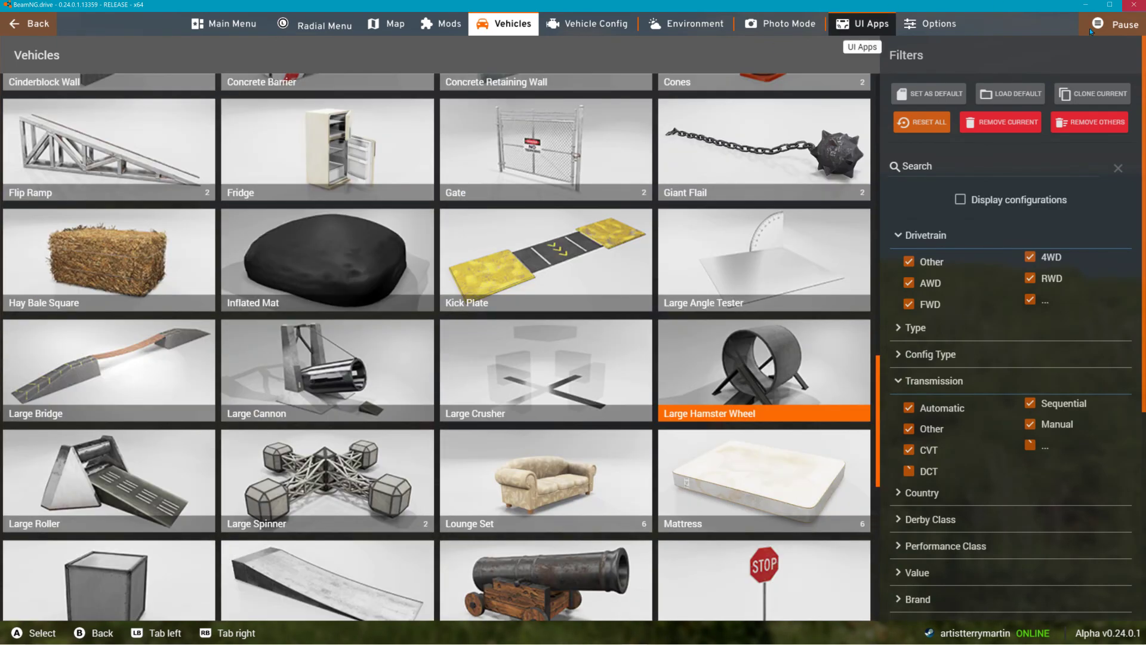
Step: Leave the game and paste the lava2 folder into mods\Unpacked of the BeamNG.drive 0.24 user folder
{"action": "left_click", "coordinate": [1085, 4]}
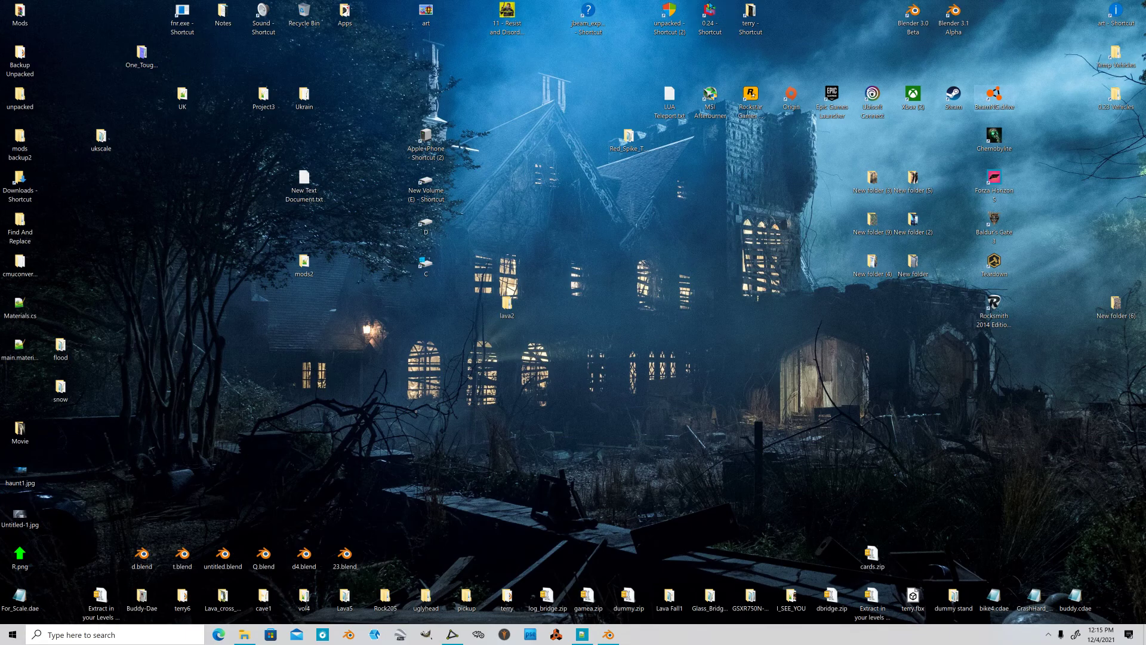
{"action": "double_click", "coordinate": [709, 15]}
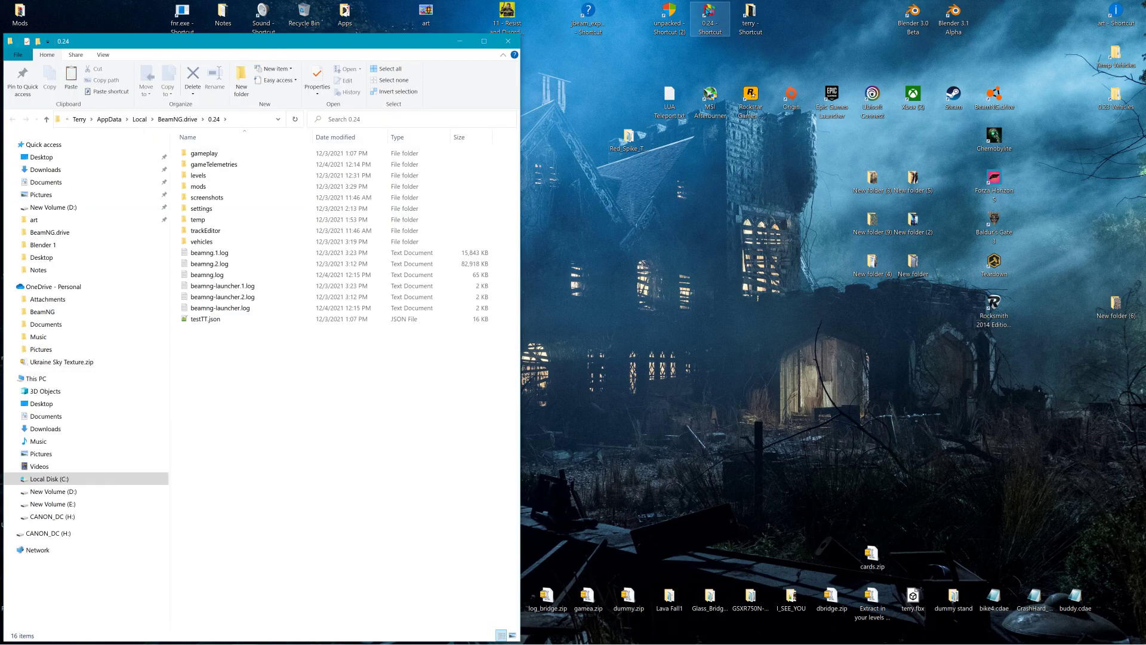
{"action": "double_click", "coordinate": [192, 186]}
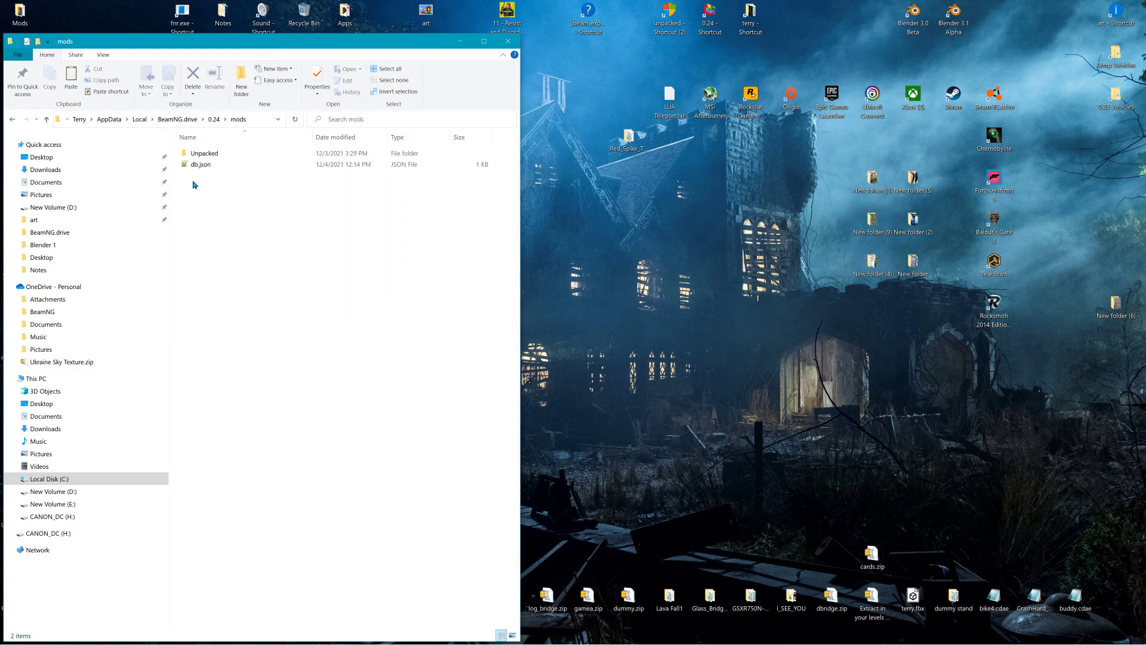
{"action": "double_click", "coordinate": [195, 164]}
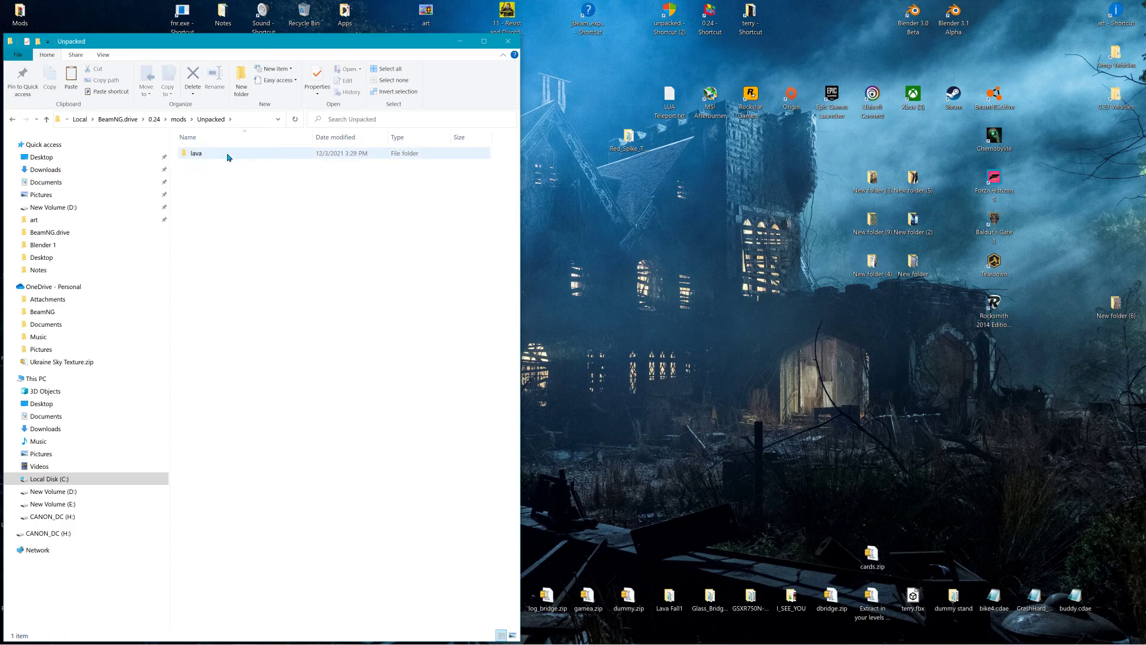
{"action": "left_click", "coordinate": [180, 120]}
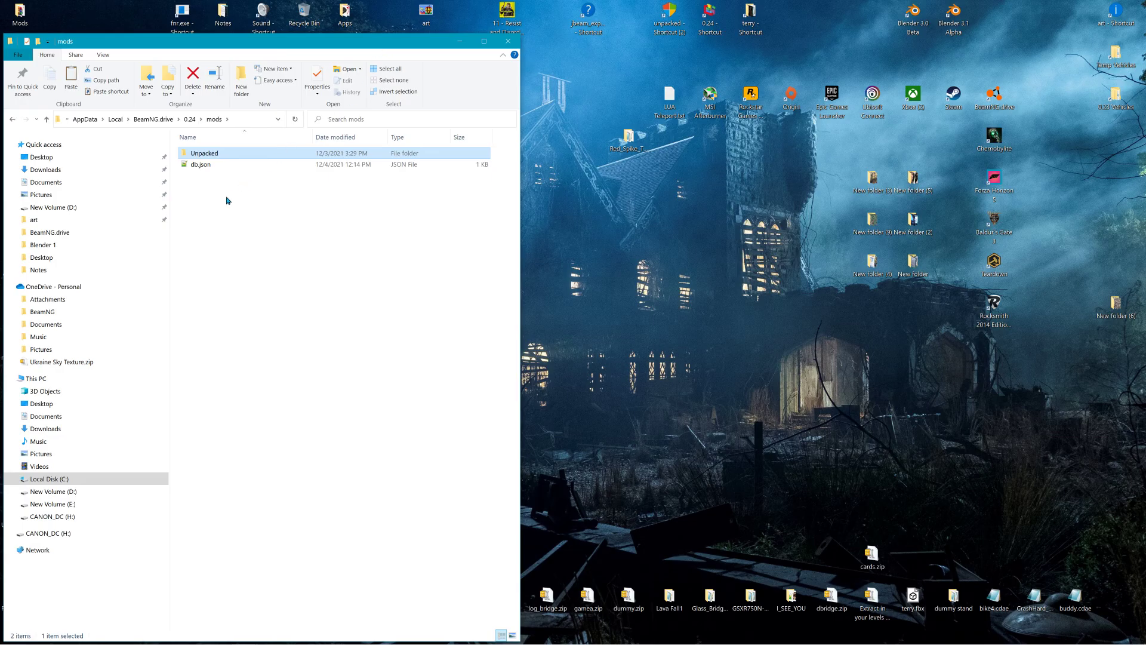
{"action": "double_click", "coordinate": [214, 154]}
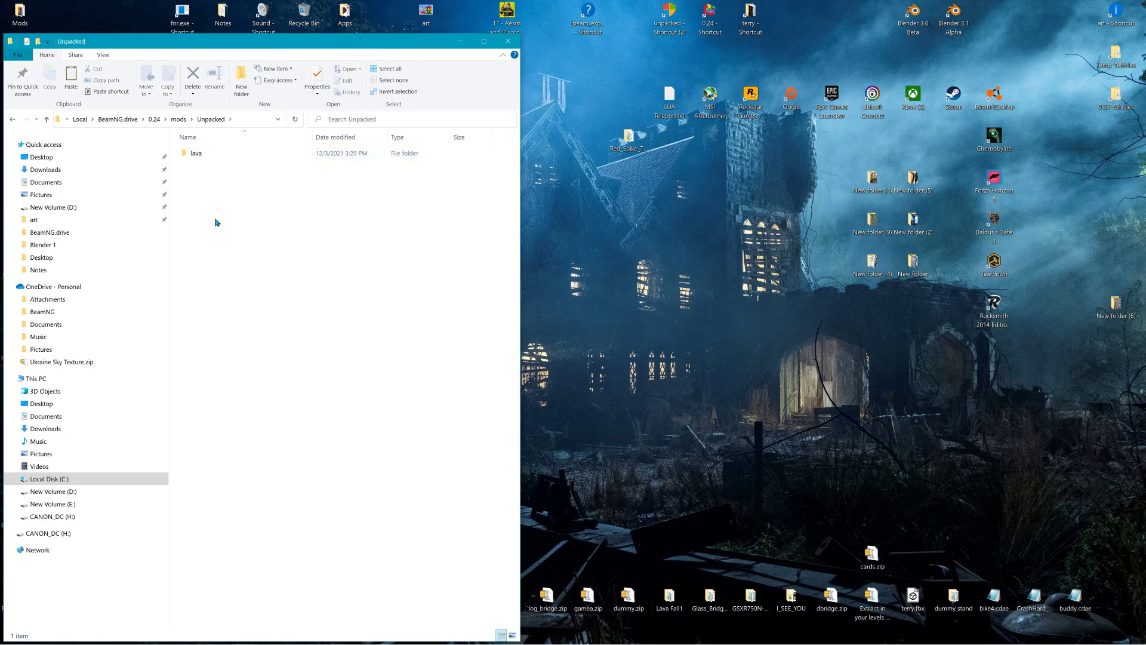
{"action": "right_click", "coordinate": [219, 222]}
{"action": "left_click", "coordinate": [245, 293]}
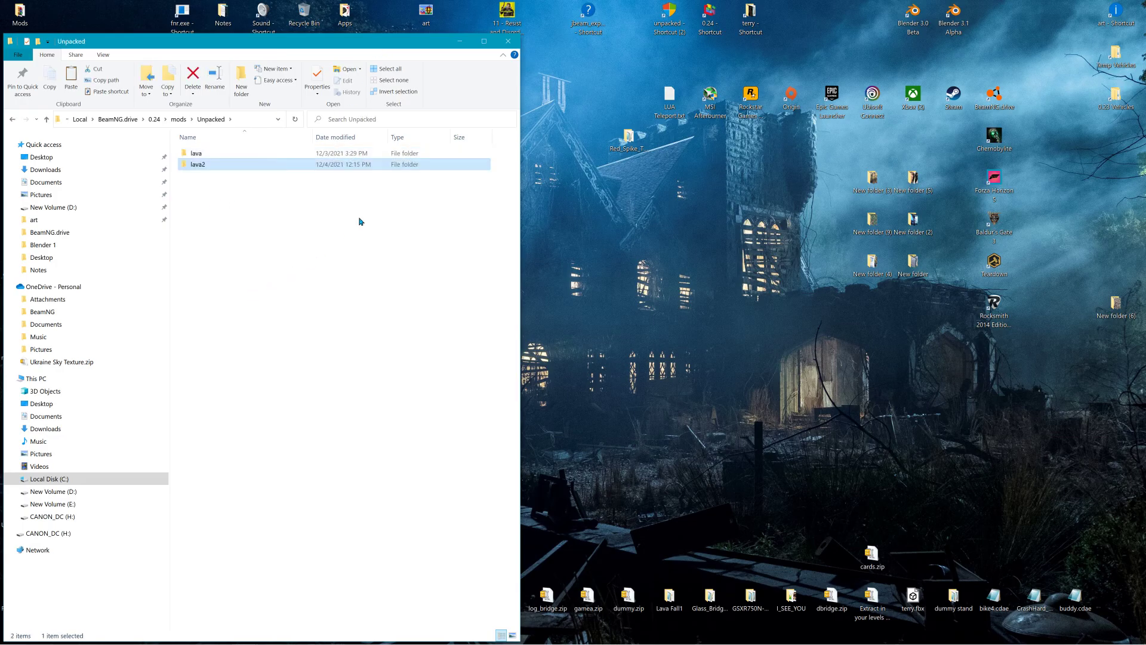
{"action": "left_click", "coordinate": [493, 45]}
{"action": "key", "text": "super+d"}
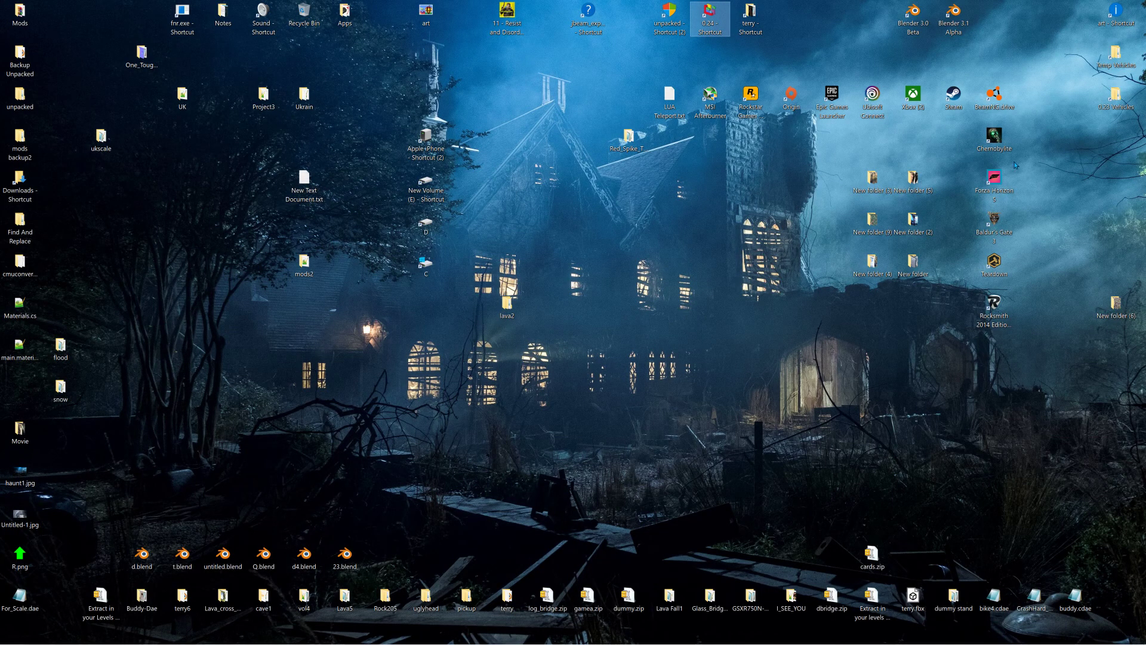
Step: Launch BeamNG.drive again and load the Cliff map in Freeroam at the default Hill spawn point
{"action": "mouse_move", "coordinate": [587, 640]}
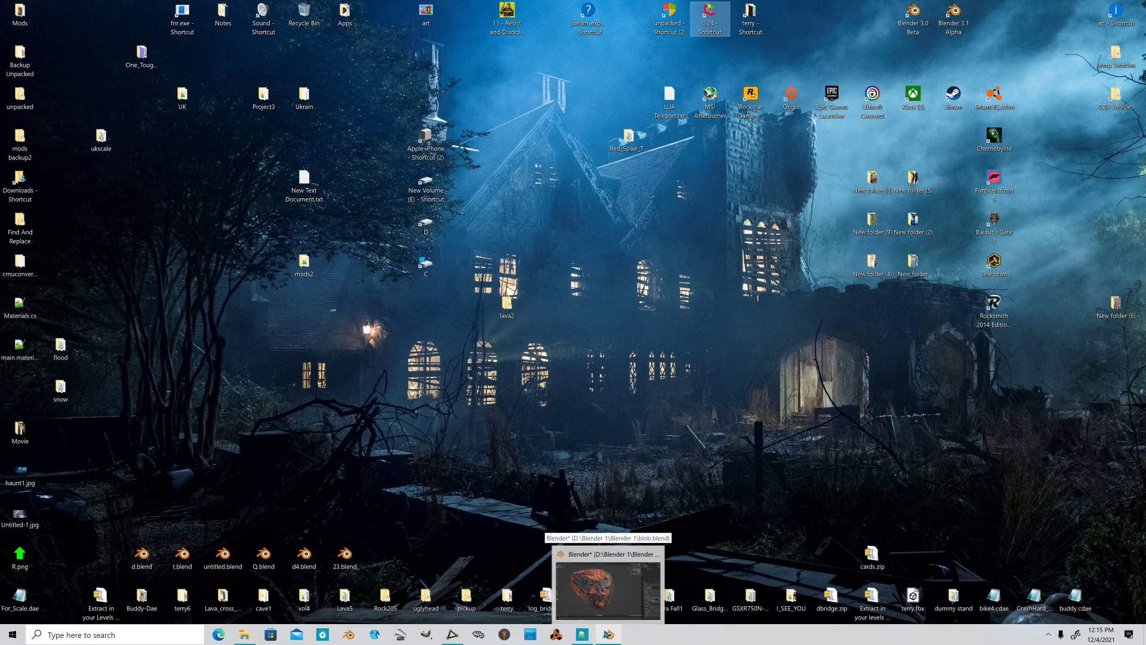
{"action": "left_click", "coordinate": [1006, 107]}
{"action": "double_click", "coordinate": [1006, 106]}
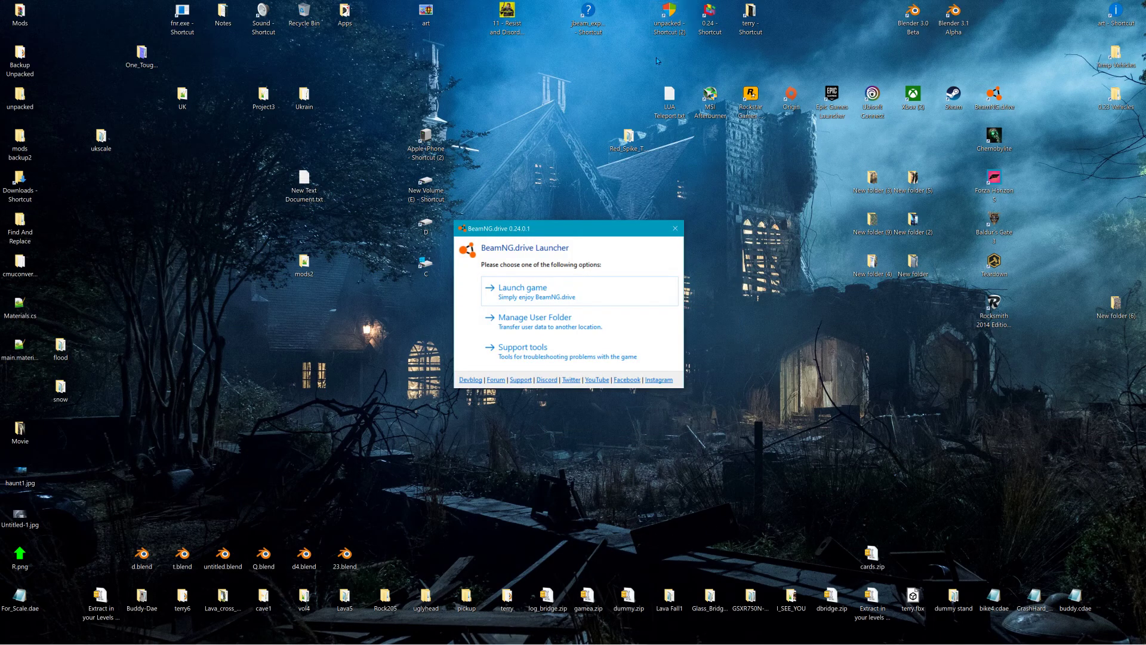
{"action": "left_click", "coordinate": [534, 292]}
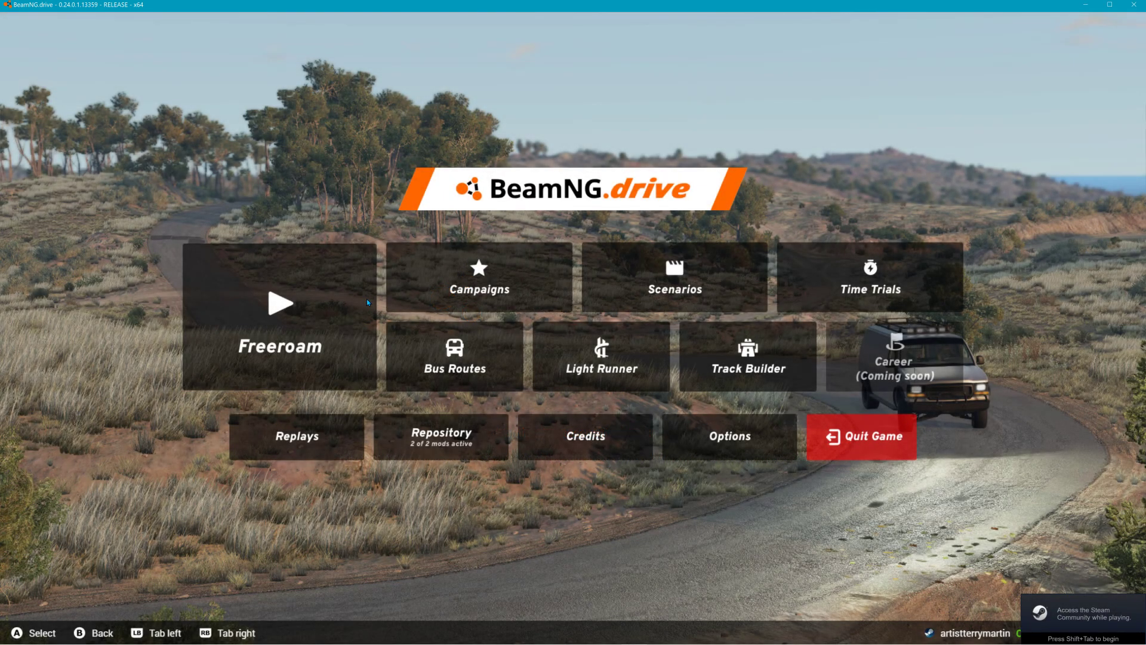
{"action": "left_click", "coordinate": [367, 302]}
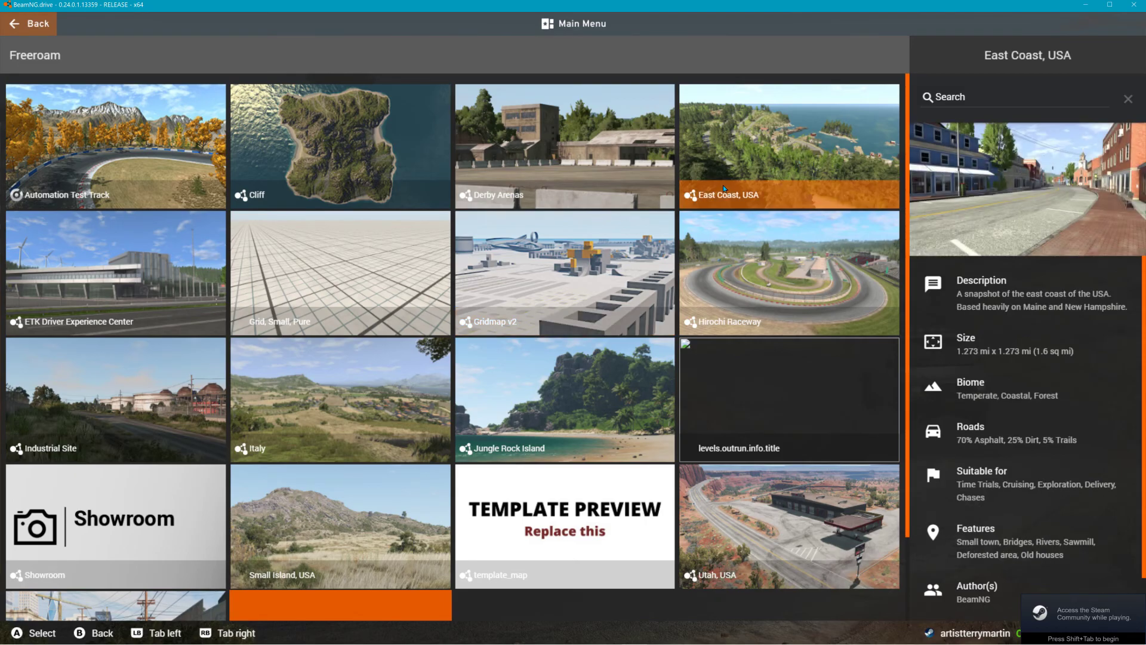
{"action": "left_click", "coordinate": [389, 155]}
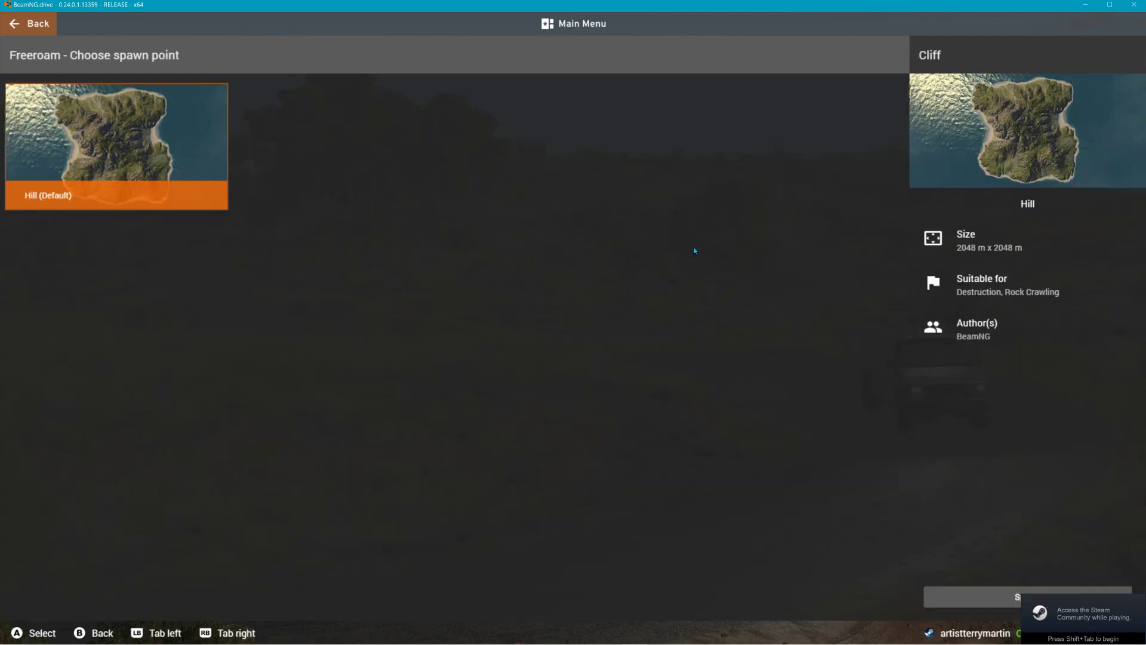
{"action": "left_click", "coordinate": [1035, 597]}
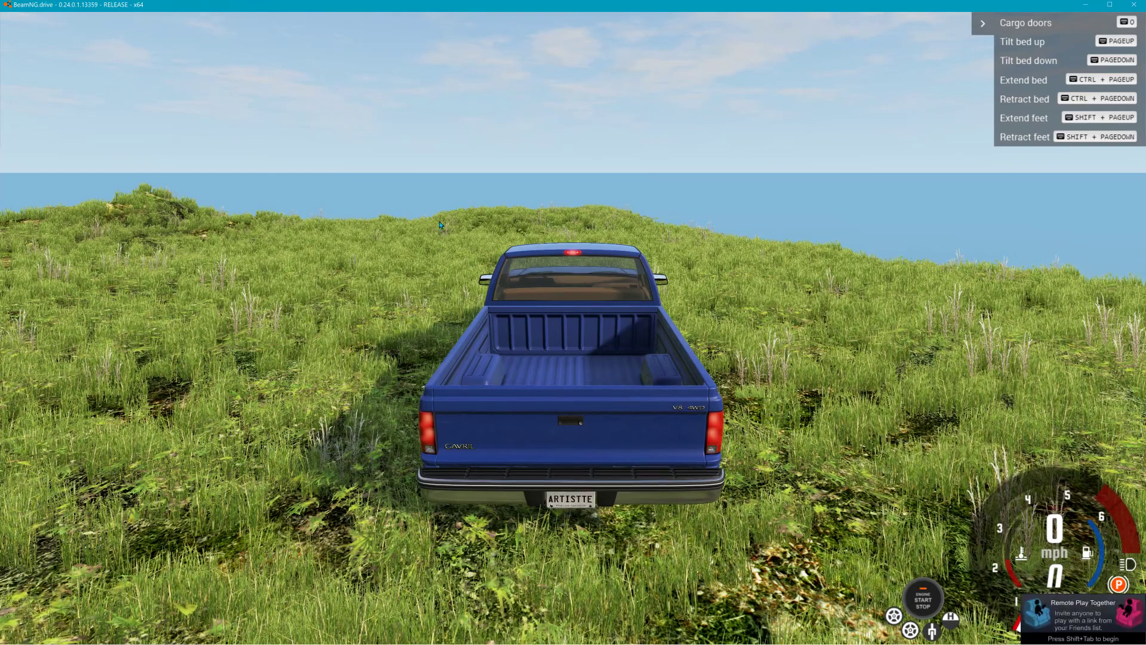
Step: Bring up the in-game menu and open the vehicle selector to find the lava2 entry
{"action": "key", "text": "Escape"}
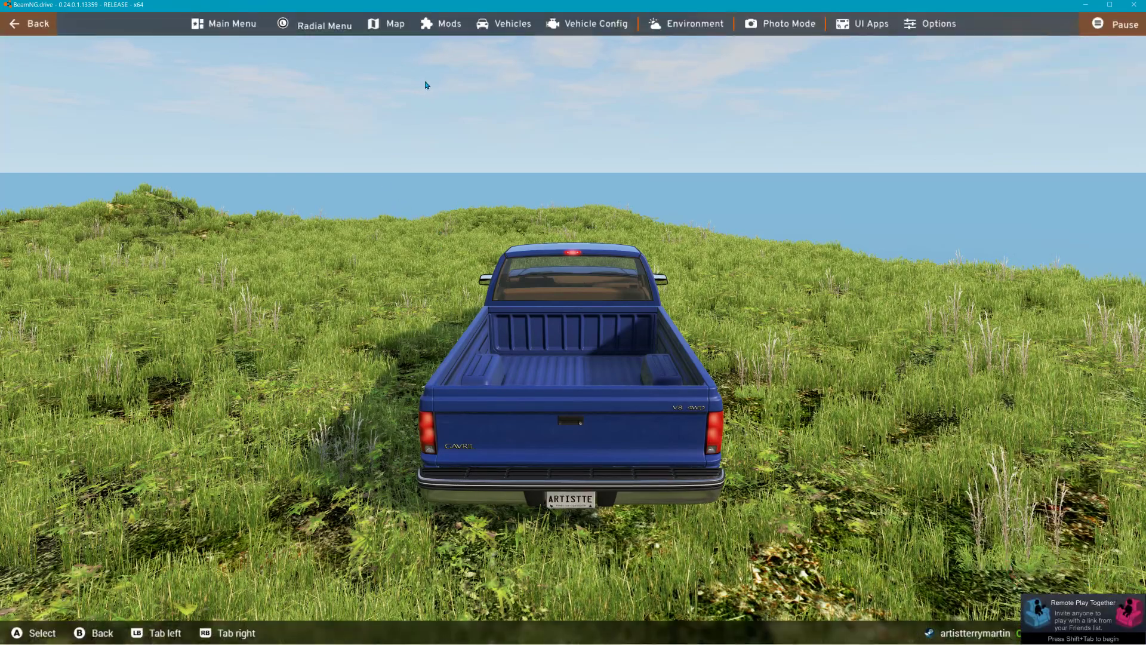
{"action": "left_click", "coordinate": [398, 27]}
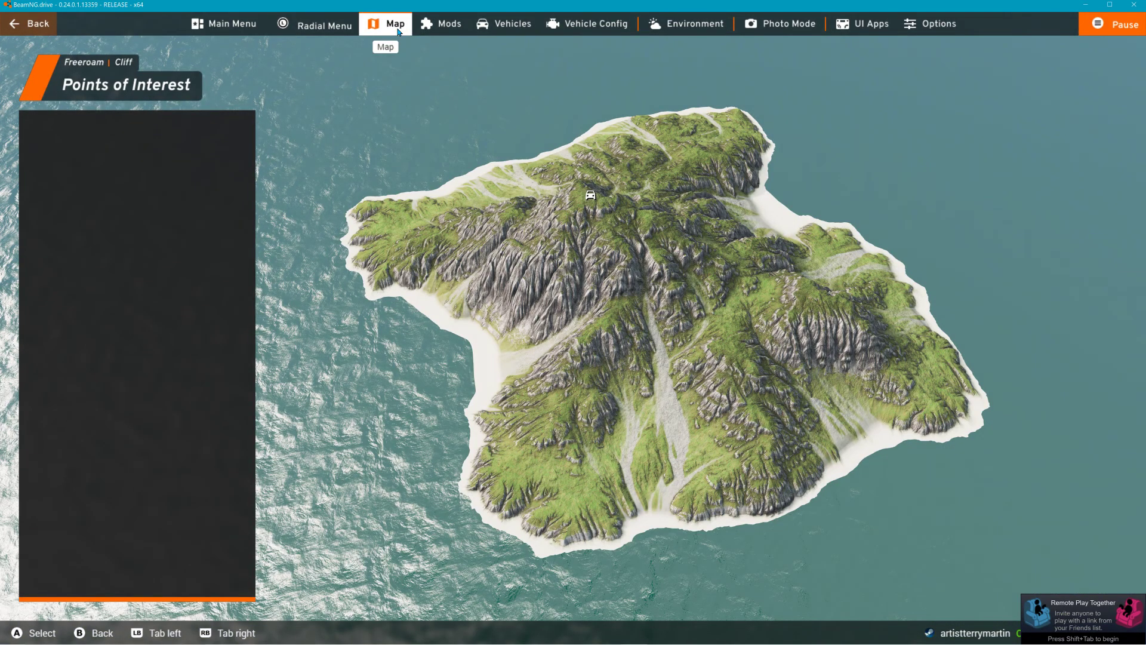
{"action": "left_click", "coordinate": [397, 27]}
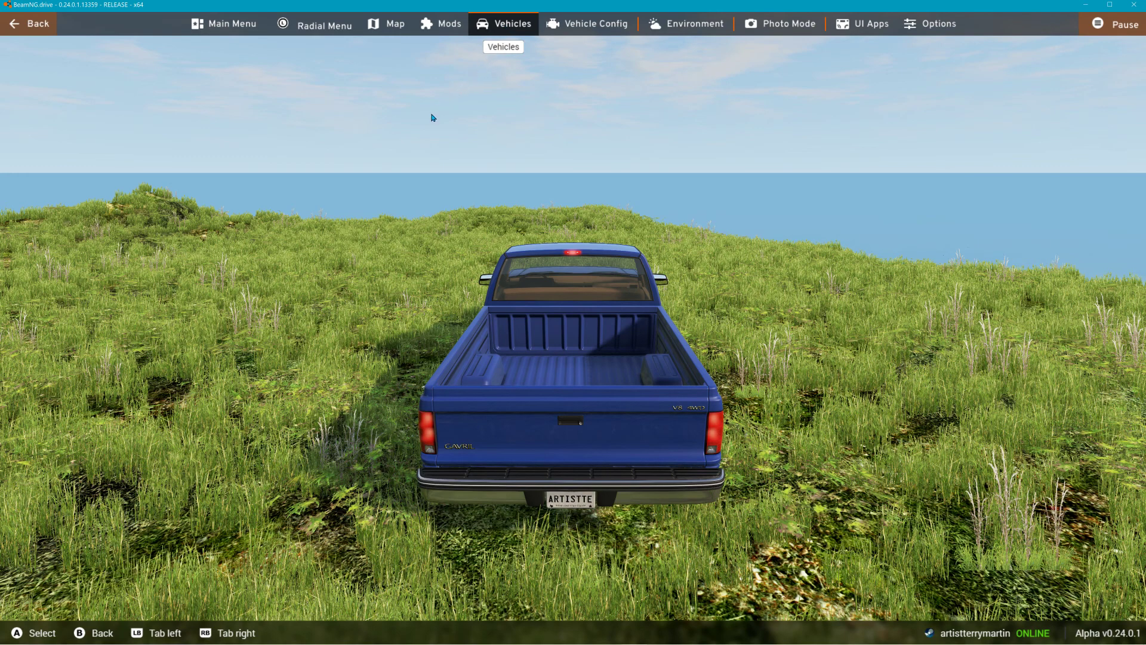
{"action": "left_click", "coordinate": [505, 25]}
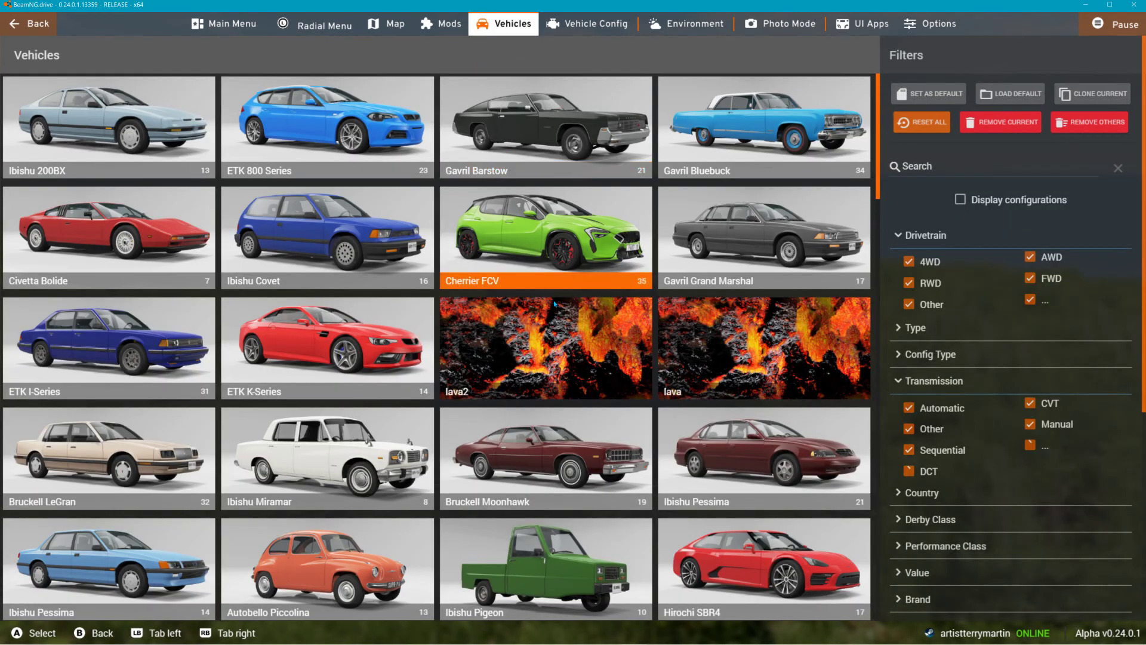
Step: Spawn lava2 as a new vehicle beside the pickup and view it with the free camera
{"action": "left_click", "coordinate": [561, 332]}
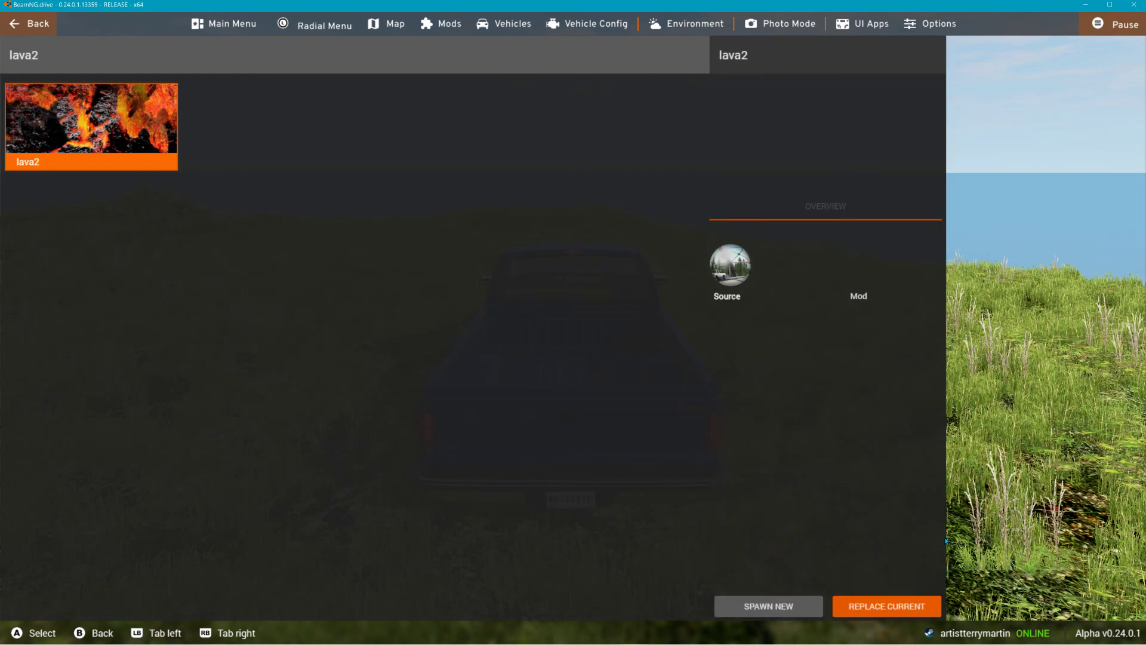
{"action": "left_click", "coordinate": [769, 606]}
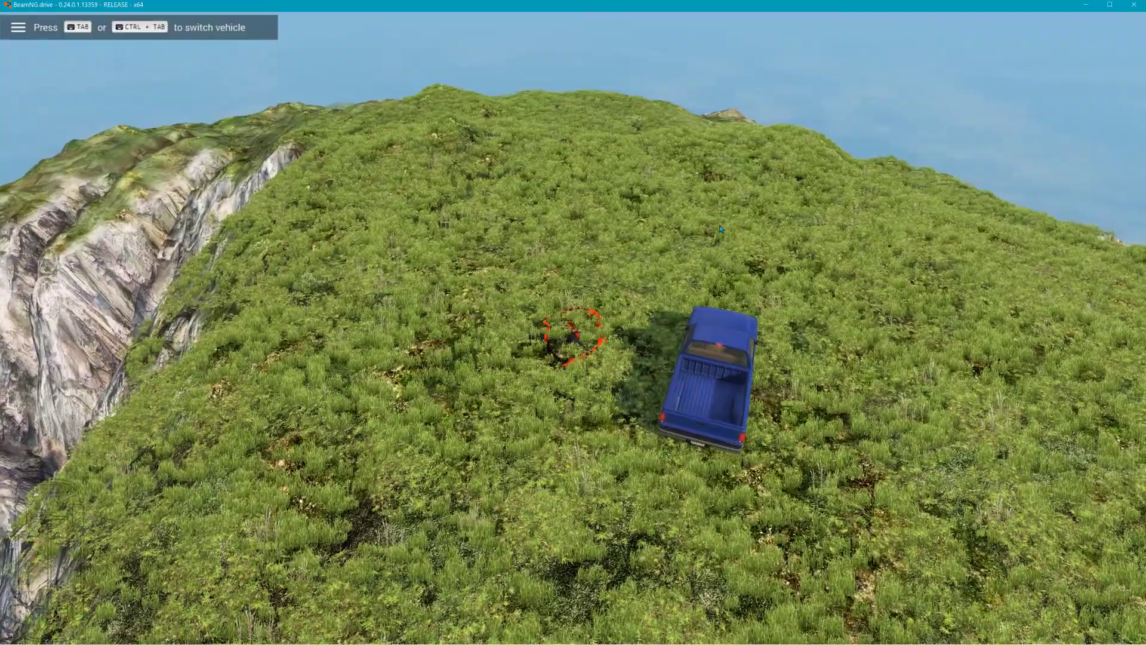
{"action": "key", "text": "shift+c"}
{"action": "key", "text": "w"}
{"action": "right_click_drag", "start_coordinate": [612, 272], "coordinate": [633, 239]}
Step: Test the spawned lava2 object by grabbing and flinging it across the hill, then return to the vehicle camera
{"action": "key", "text": "ctrl"}
{"action": "left_click_drag", "start_coordinate": [513, 366], "coordinate": [571, 321], "text": "ctrl"}
{"action": "key", "text": "s"}
{"action": "key", "text": "w"}
{"action": "key", "text": "s"}
{"action": "right_click_drag", "start_coordinate": [959, 15], "coordinate": [959, 77]}
{"action": "left_click_drag", "start_coordinate": [571, 321], "coordinate": [1056, 11], "text": "ctrl"}
{"action": "right_click_drag", "start_coordinate": [1057, 77], "coordinate": [1001, 125]}
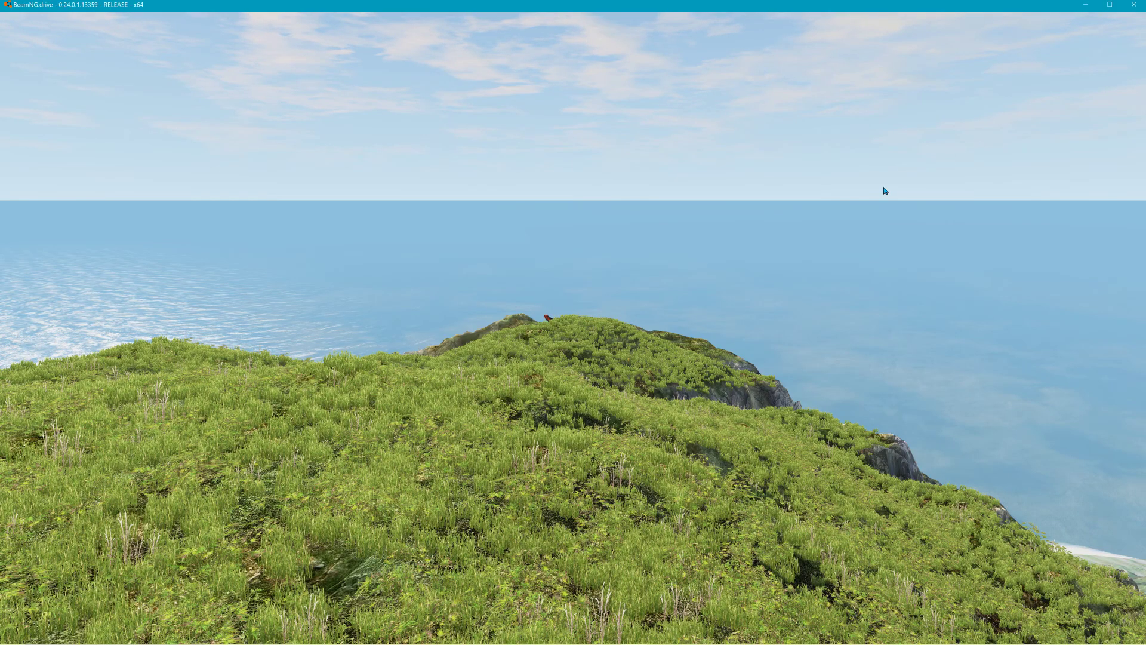
{"action": "key", "text": "shift+c"}
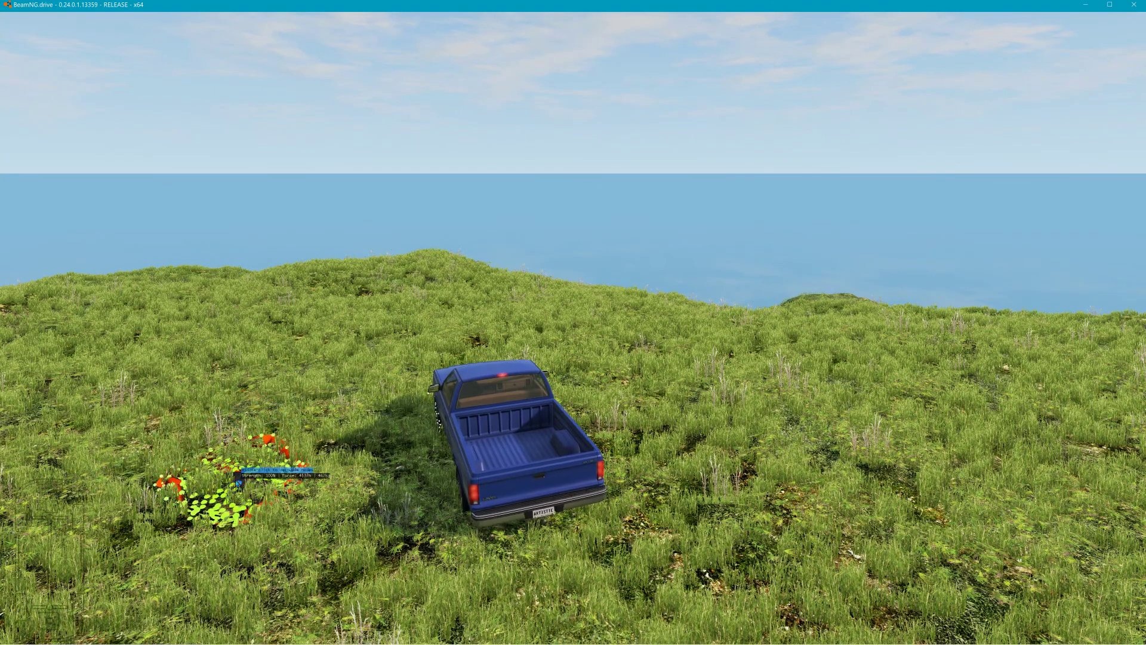
Step: Drag the lava blob into the pickup's bed, then fling it towards the cliffs and follow it
{"action": "left_click_drag", "start_coordinate": [276, 376], "coordinate": [502, 134]}
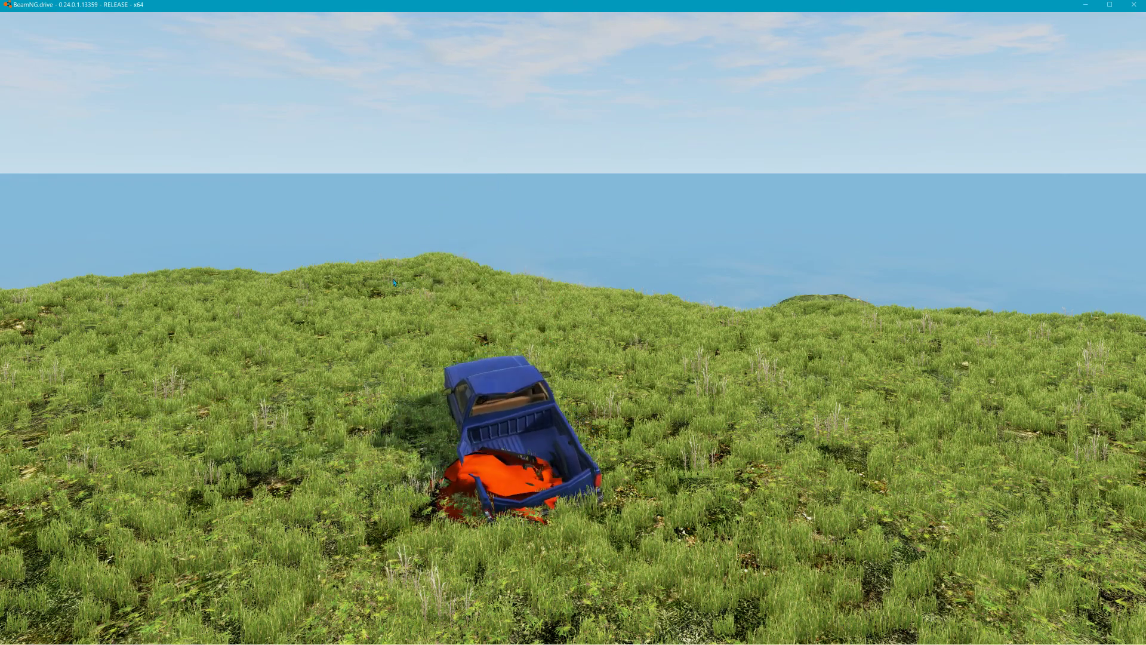
{"action": "left_click_drag", "start_coordinate": [519, 463], "coordinate": [573, 322]}
{"action": "key", "text": "w"}
{"action": "right_click_drag", "start_coordinate": [860, 188], "coordinate": [1032, 233]}
{"action": "key", "text": "w"}
{"action": "key", "text": "w"}
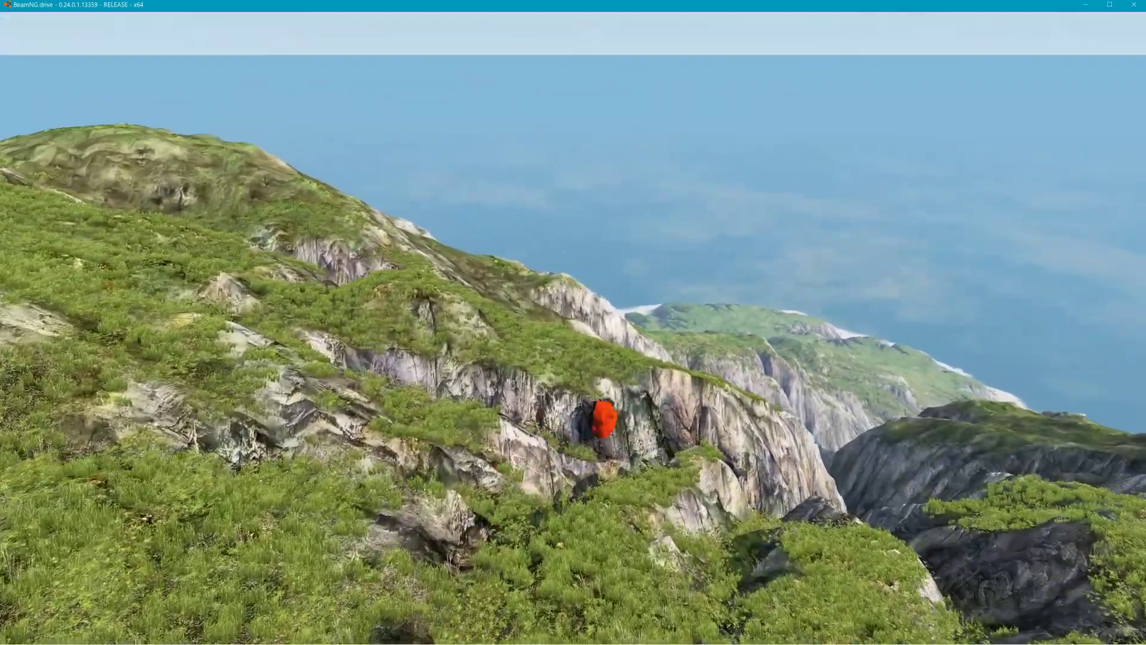
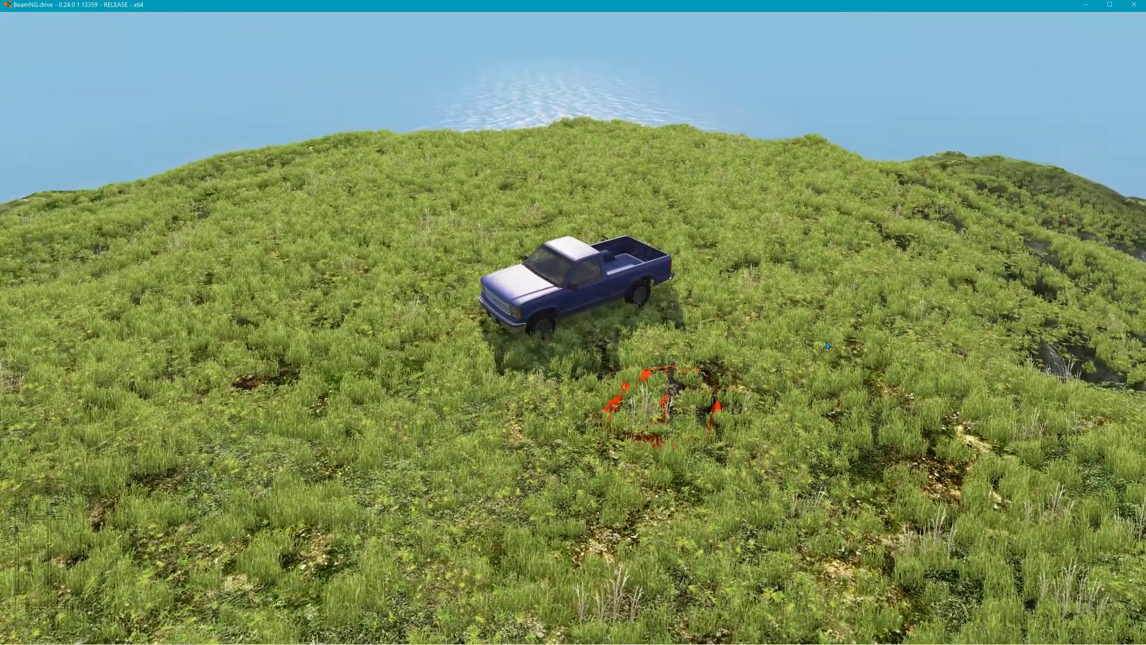
Step: Open the world editor and check the Material Editor's list of materials for the spawned lava2 vehicle
{"action": "key", "text": "F11"}
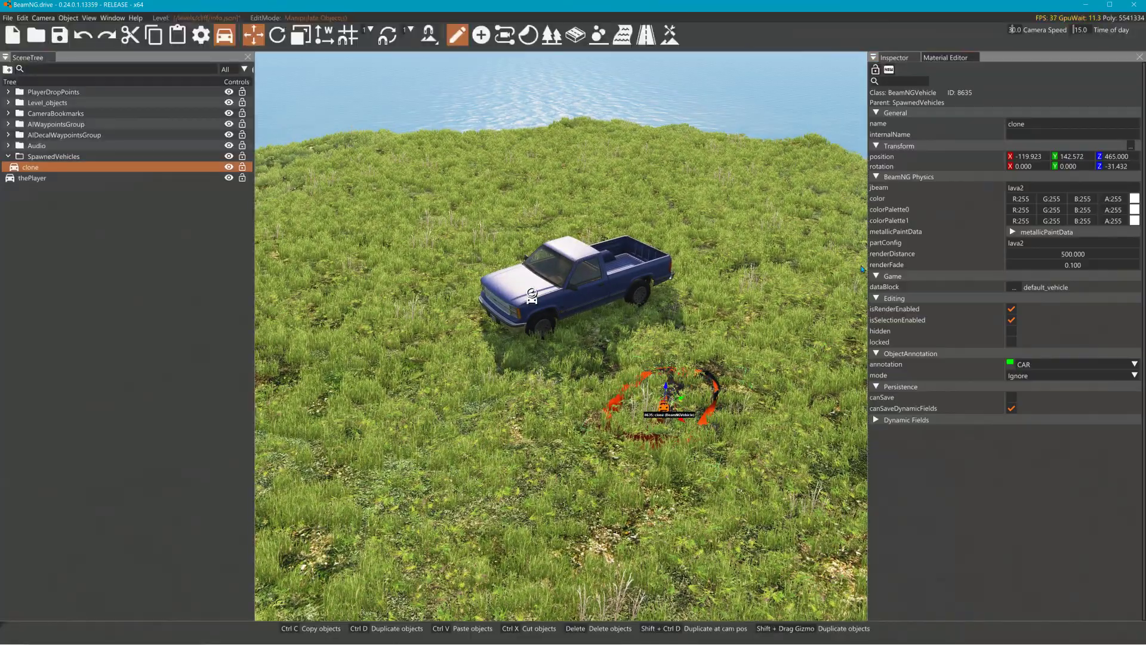
{"action": "left_click", "coordinate": [945, 57]}
{"action": "left_click", "coordinate": [962, 120]}
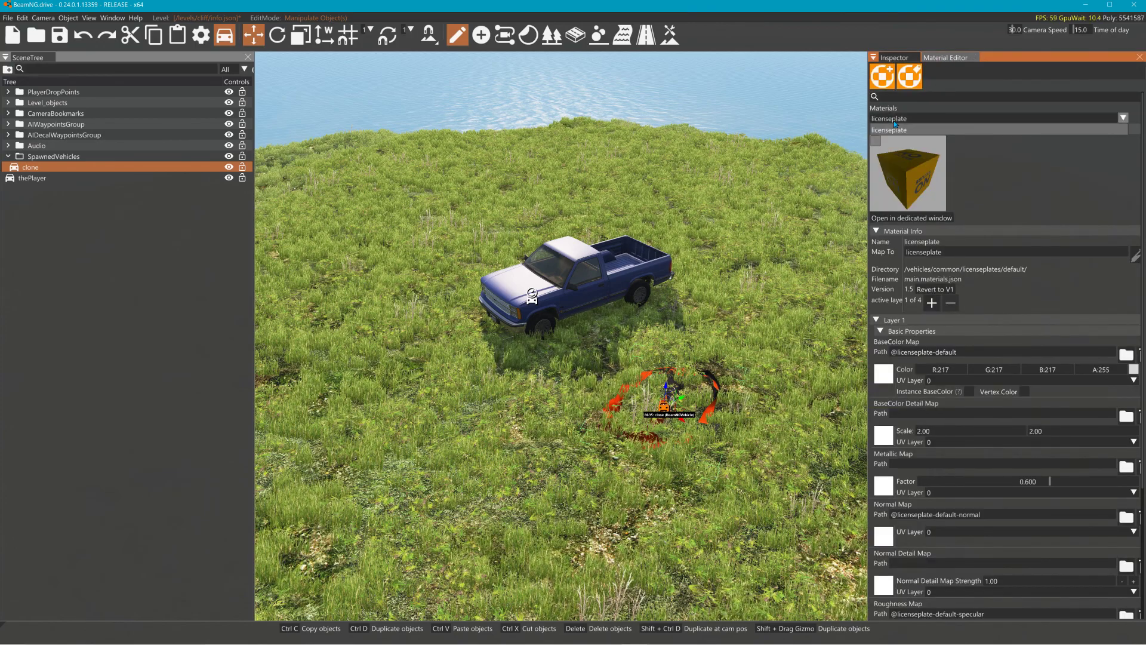
{"action": "left_click", "coordinate": [947, 125]}
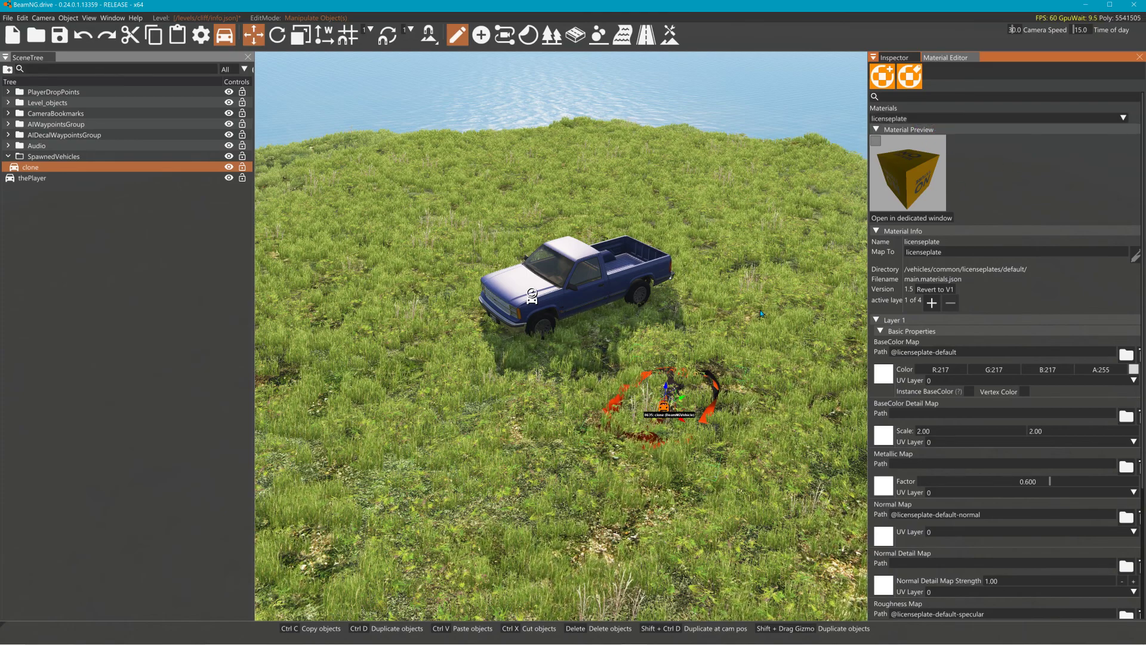
Step: Leave the game and open mods\Unpacked\lava2\Vehicles\lava2 in the 0.24 user folder
{"action": "left_click", "coordinate": [1084, 5]}
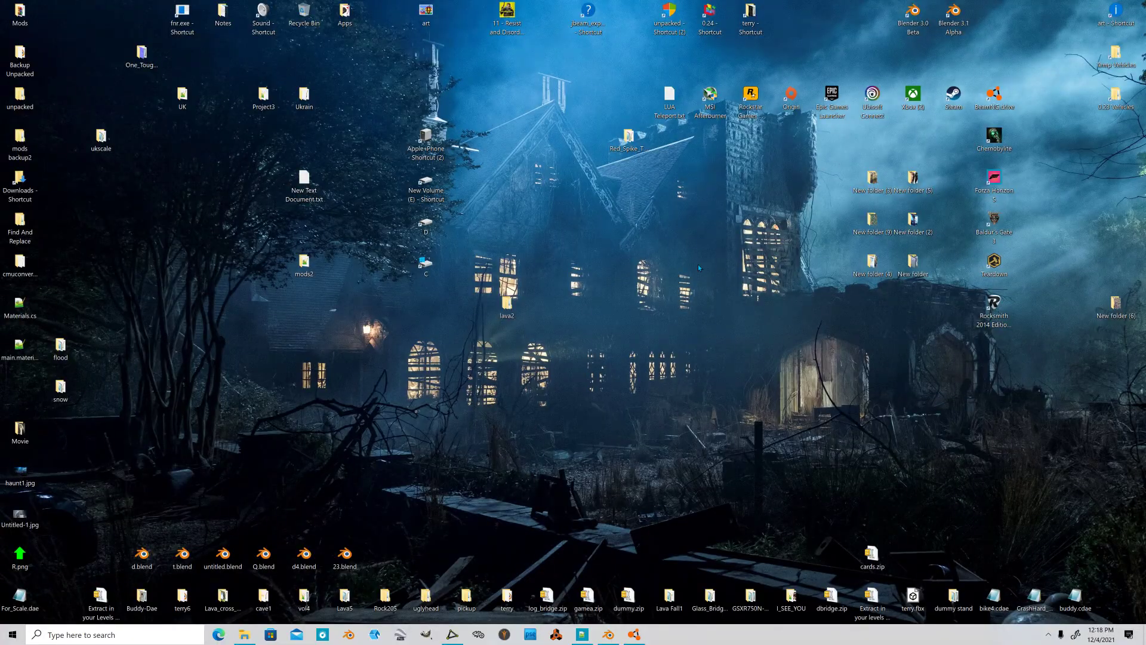
{"action": "double_click", "coordinate": [709, 15]}
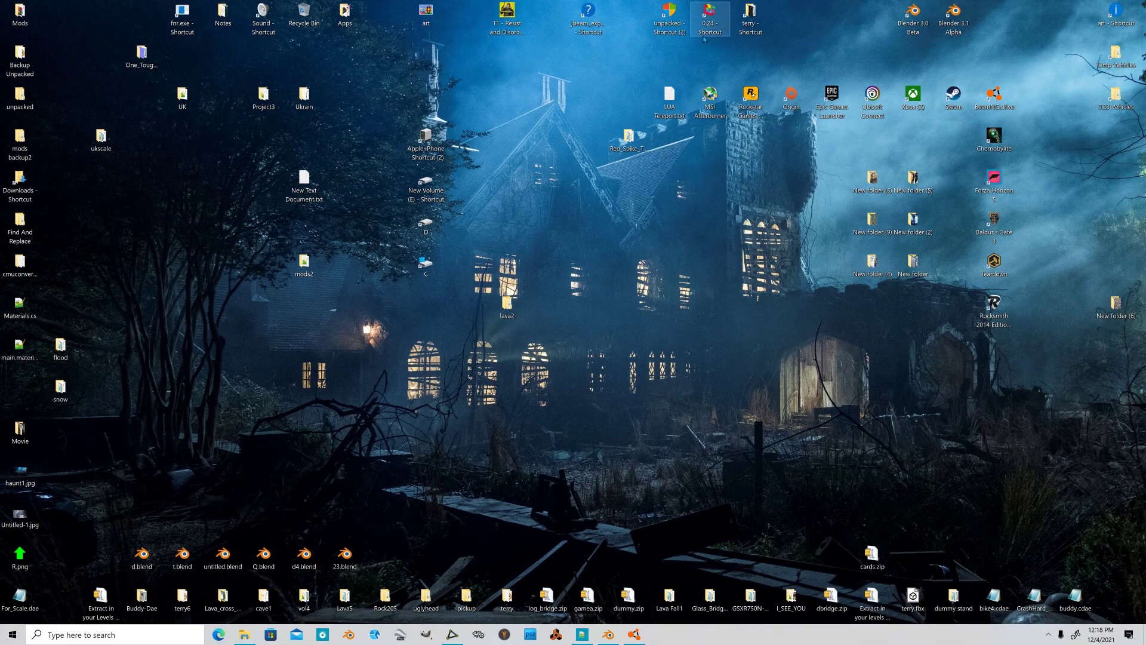
{"action": "double_click", "coordinate": [194, 149]}
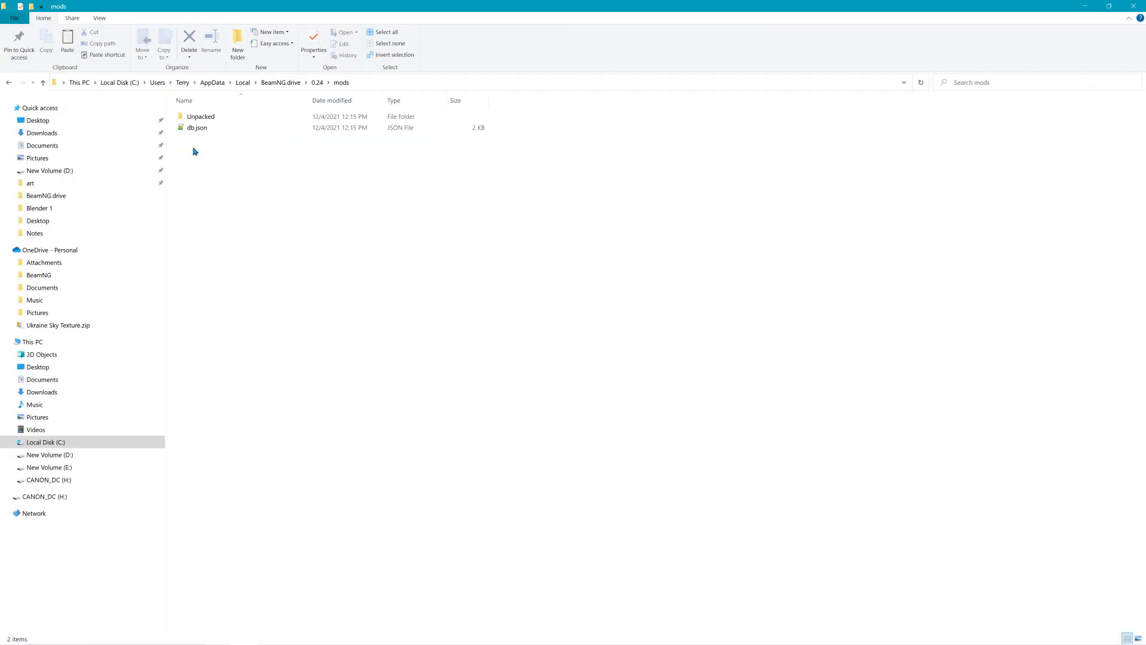
{"action": "double_click", "coordinate": [196, 116]}
{"action": "left_click", "coordinate": [200, 127]}
{"action": "double_click", "coordinate": [199, 128]}
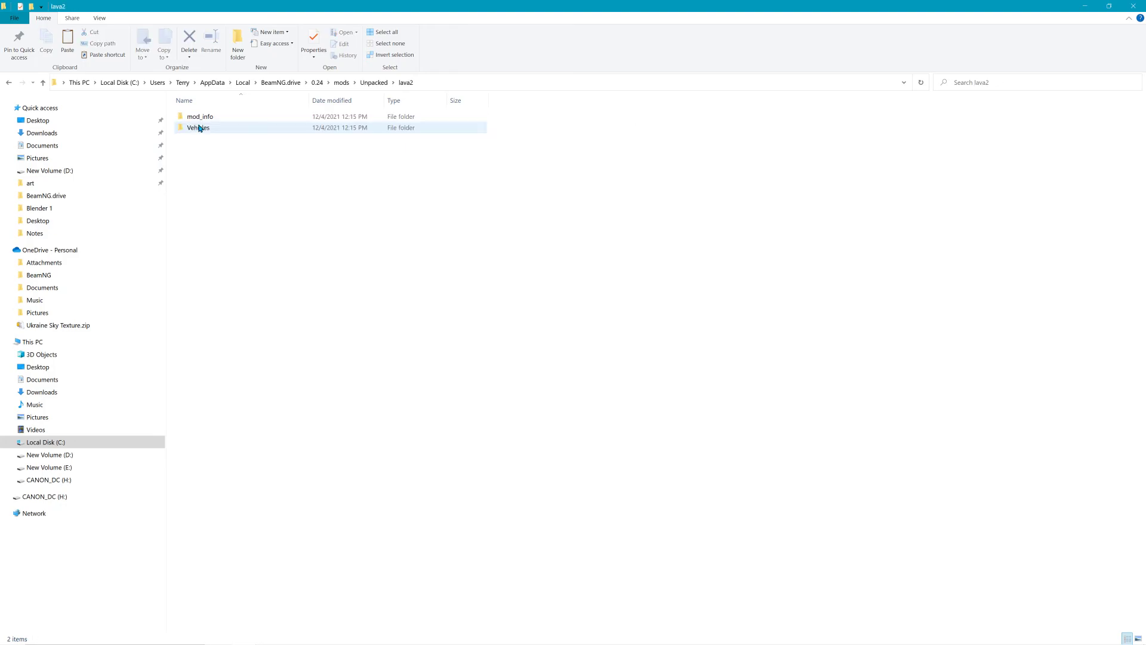
{"action": "double_click", "coordinate": [200, 126]}
{"action": "left_click", "coordinate": [201, 116]}
{"action": "double_click", "coordinate": [200, 116]}
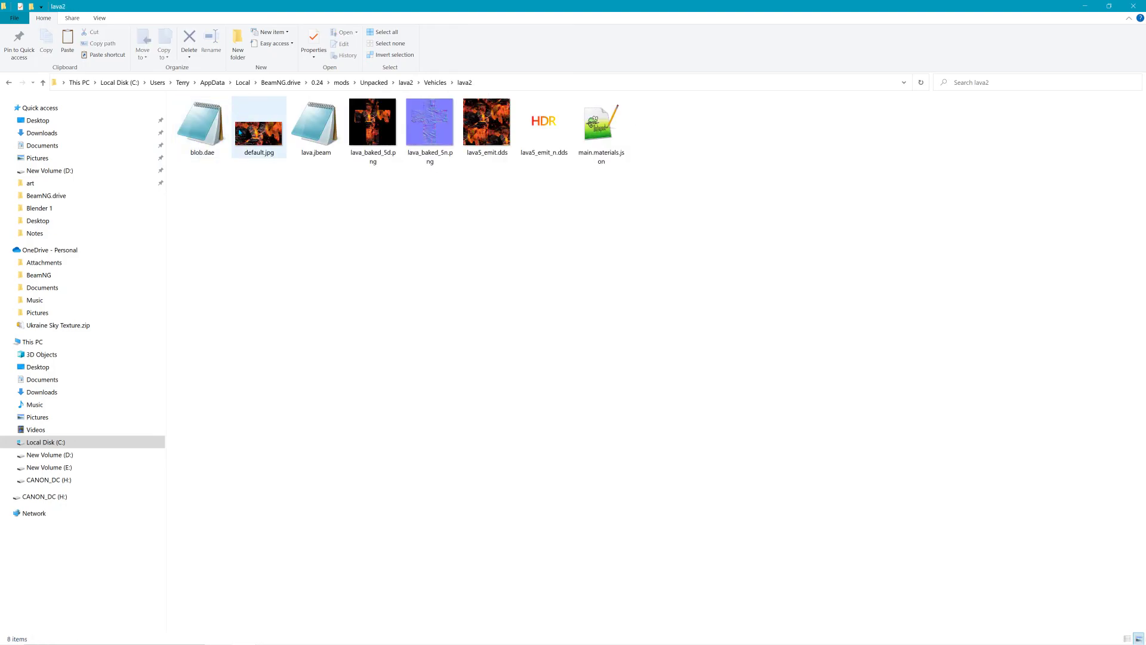
Step: Open the installed main.materials.json in Notepad++ and compare its material name and colorMap with the desktop copy
{"action": "left_click", "coordinate": [606, 142]}
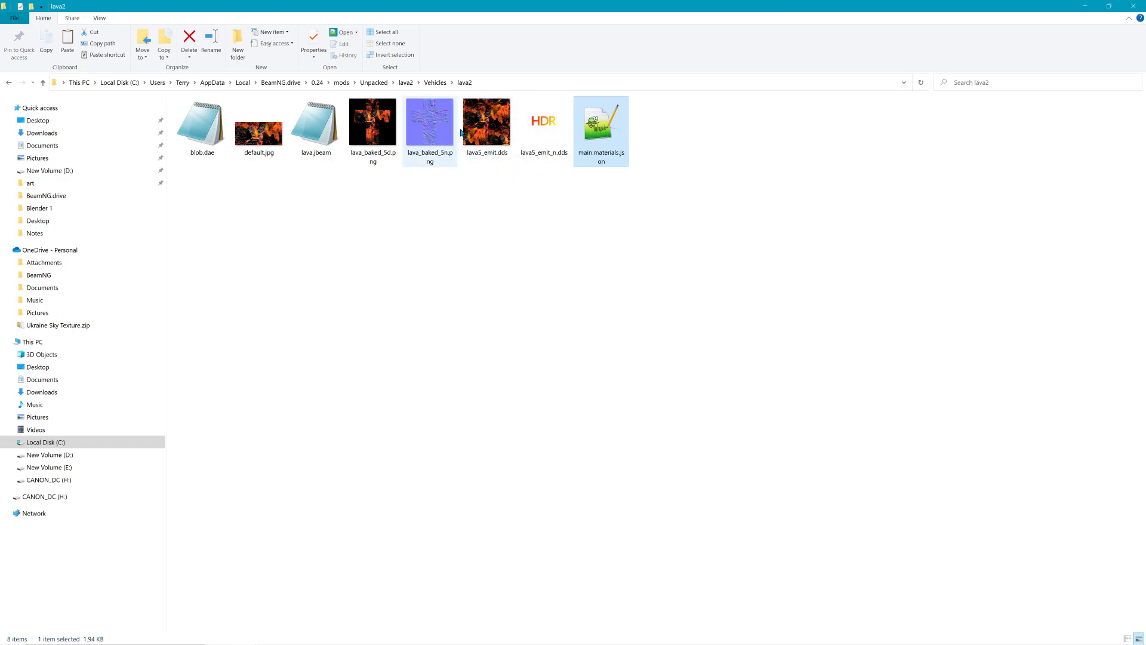
{"action": "double_click", "coordinate": [600, 138]}
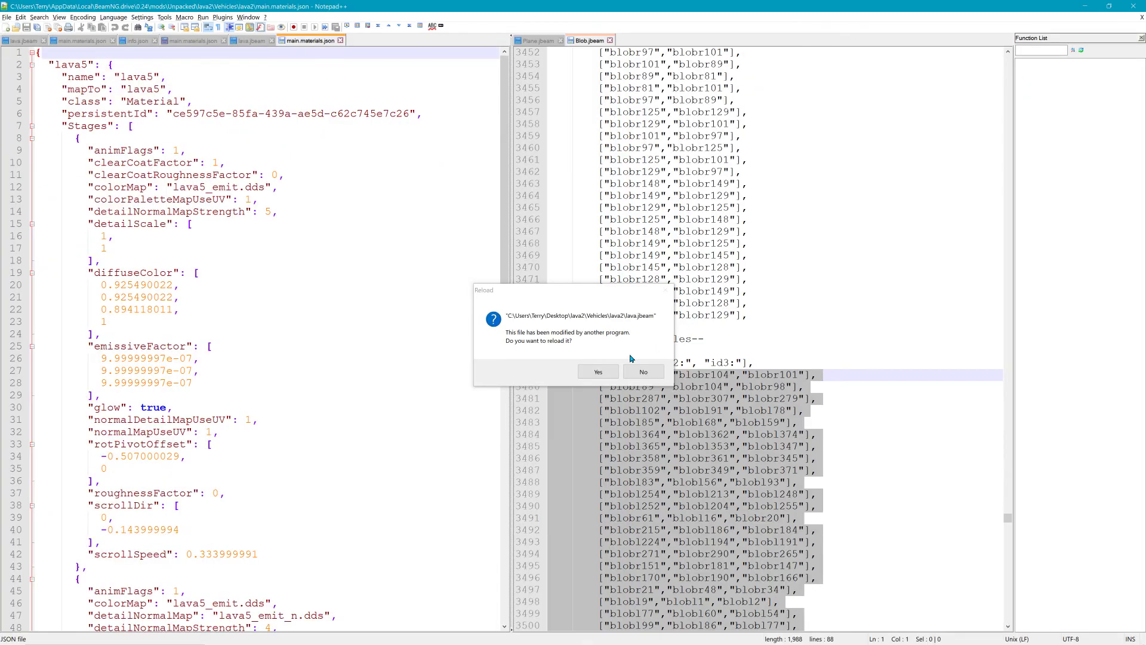
{"action": "left_click", "coordinate": [599, 373]}
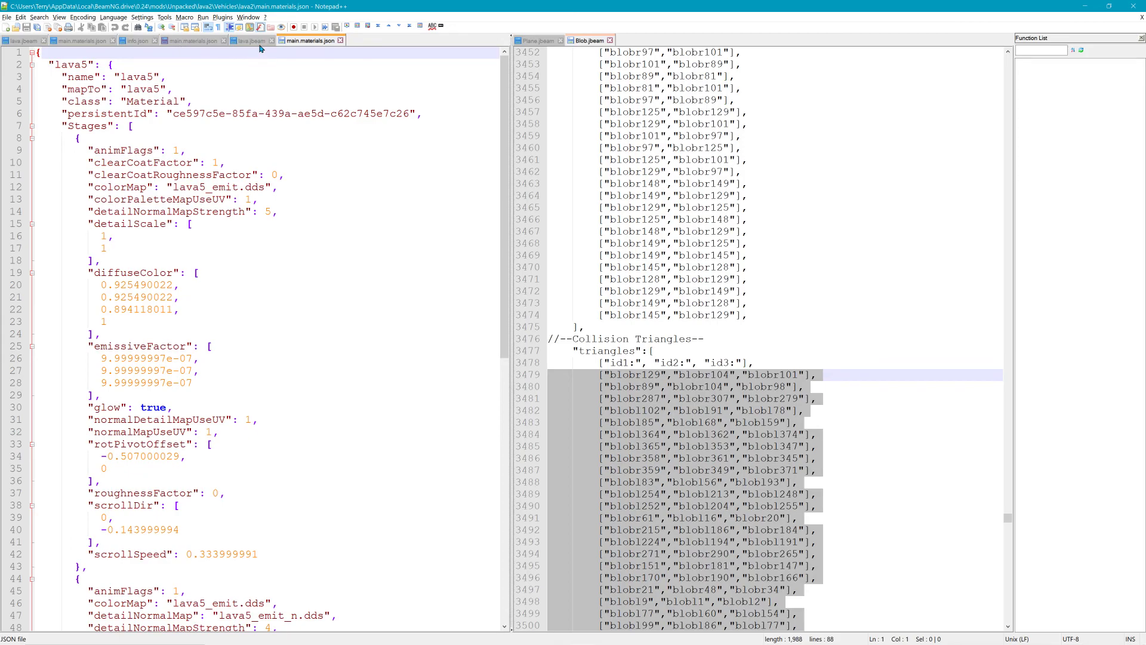
{"action": "left_click", "coordinate": [194, 41]}
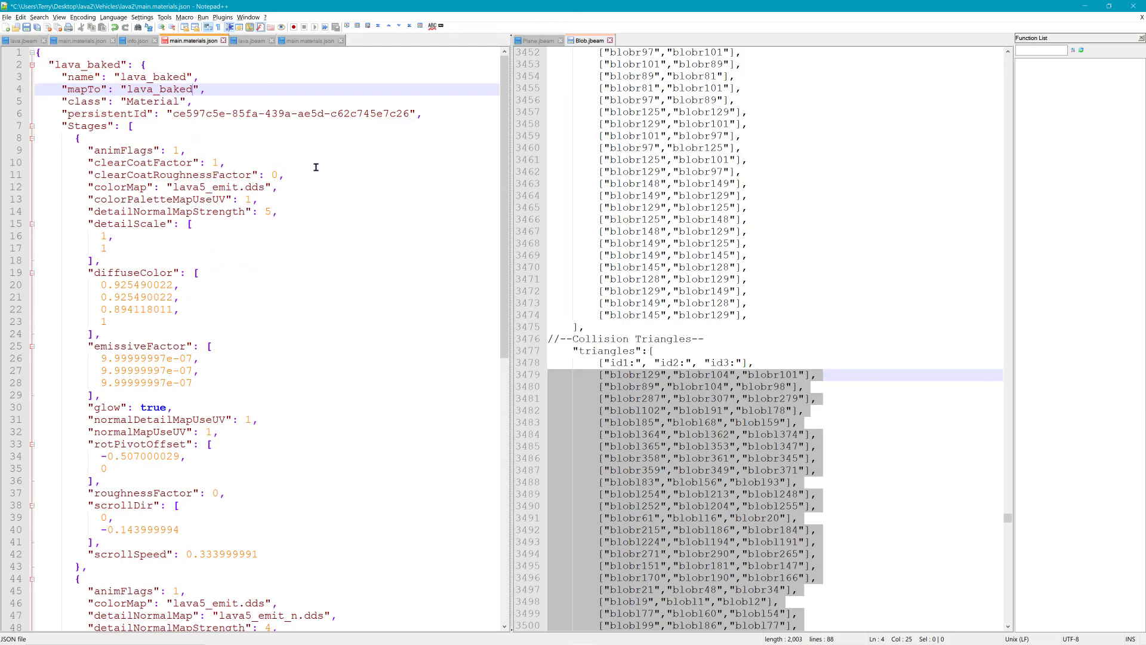
{"action": "left_click_drag", "start_coordinate": [174, 187], "coordinate": [268, 188]}
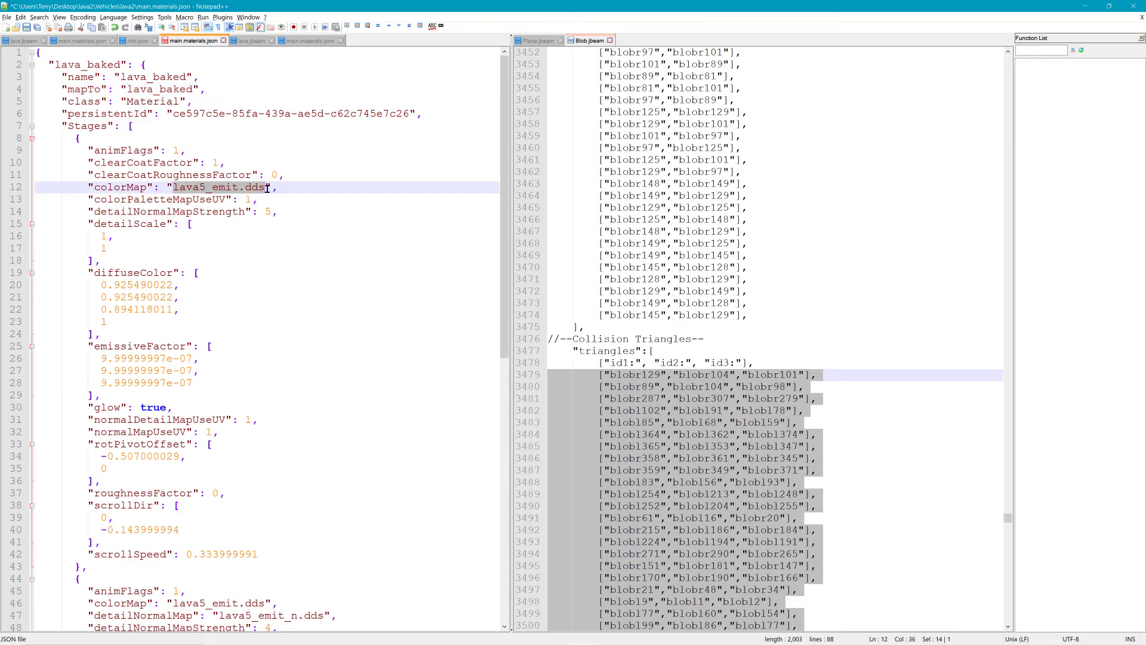
{"action": "left_click", "coordinate": [1084, 6]}
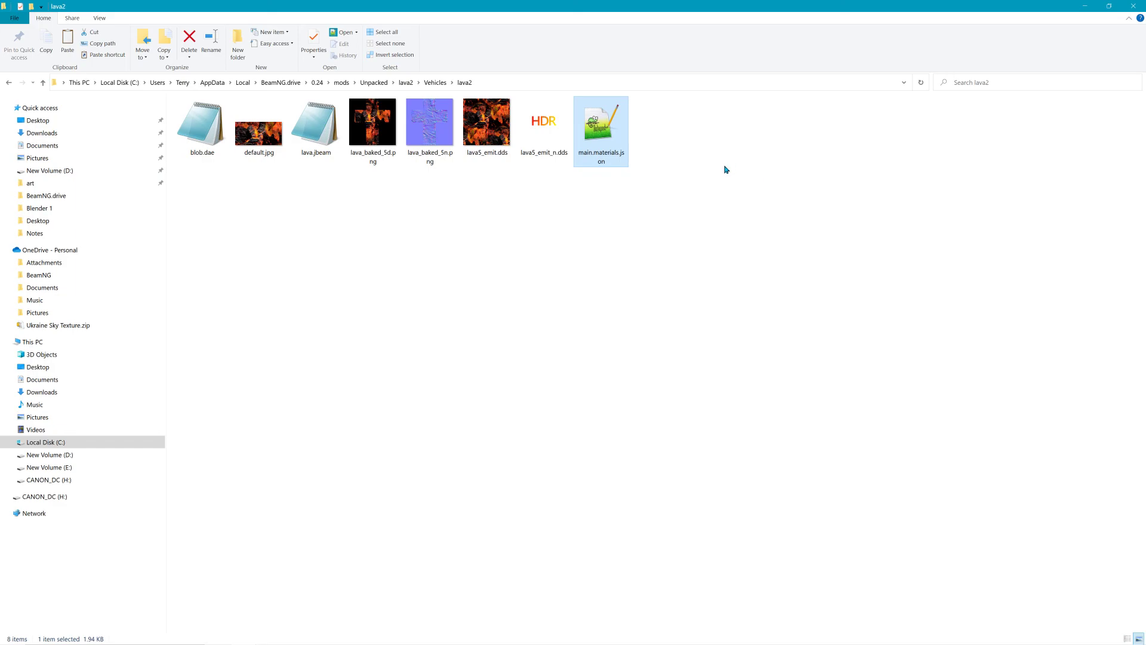
Step: Switch to GIMP and place the installed lava2 folder as a smaller window over it
{"action": "left_click", "coordinate": [1083, 8]}
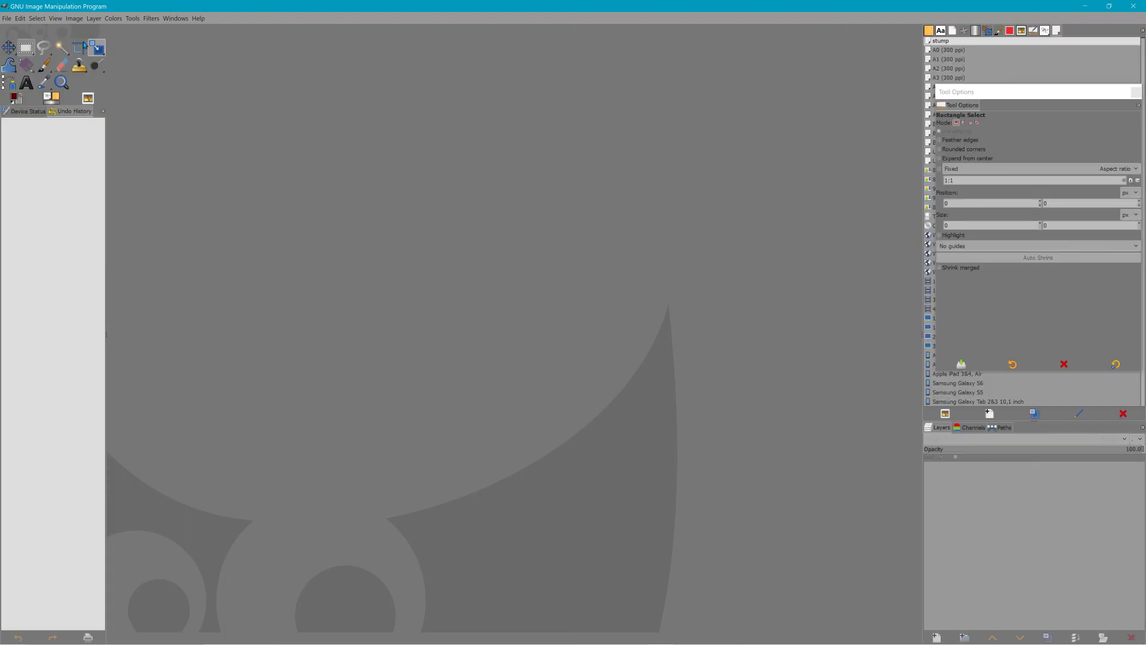
{"action": "left_click", "coordinate": [3, 20]}
{"action": "mouse_move", "coordinate": [20, 20]}
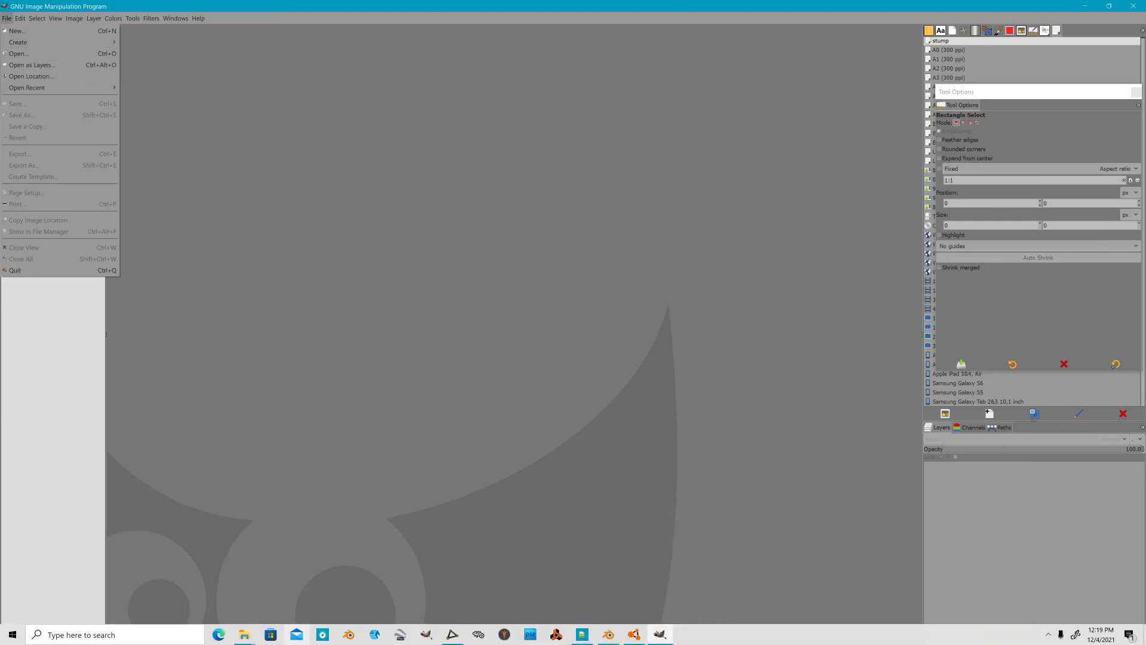
{"action": "left_click", "coordinate": [245, 634]}
{"action": "left_click", "coordinate": [289, 567]}
{"action": "left_click", "coordinate": [1109, 6]}
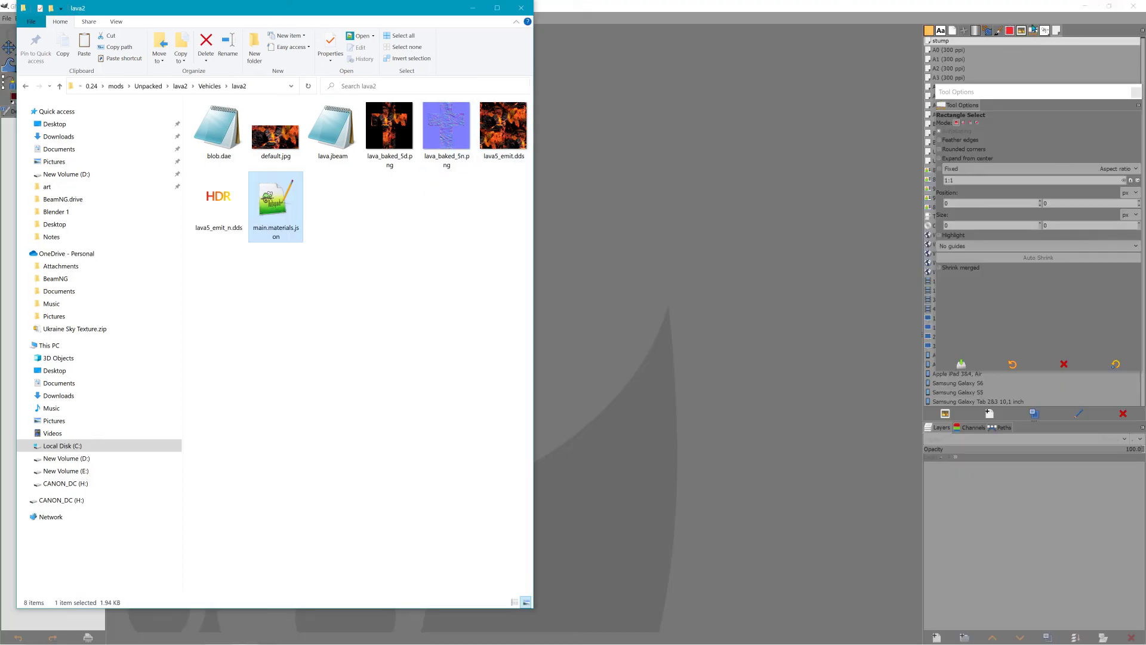
{"action": "left_click_drag", "start_coordinate": [430, 12], "coordinate": [888, 48]}
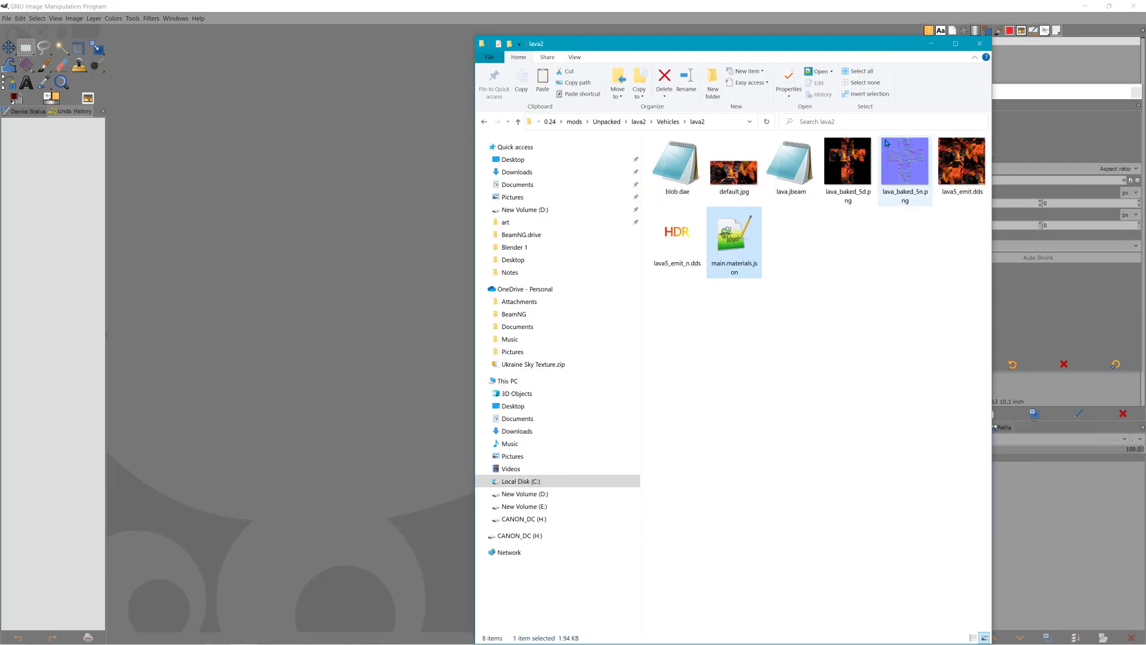
Step: Load lava_baked_5d.png and lava_baked_5n.png from the lava2 folder into GIMP as separate images
{"action": "left_click", "coordinate": [853, 164], "text": "ctrl"}
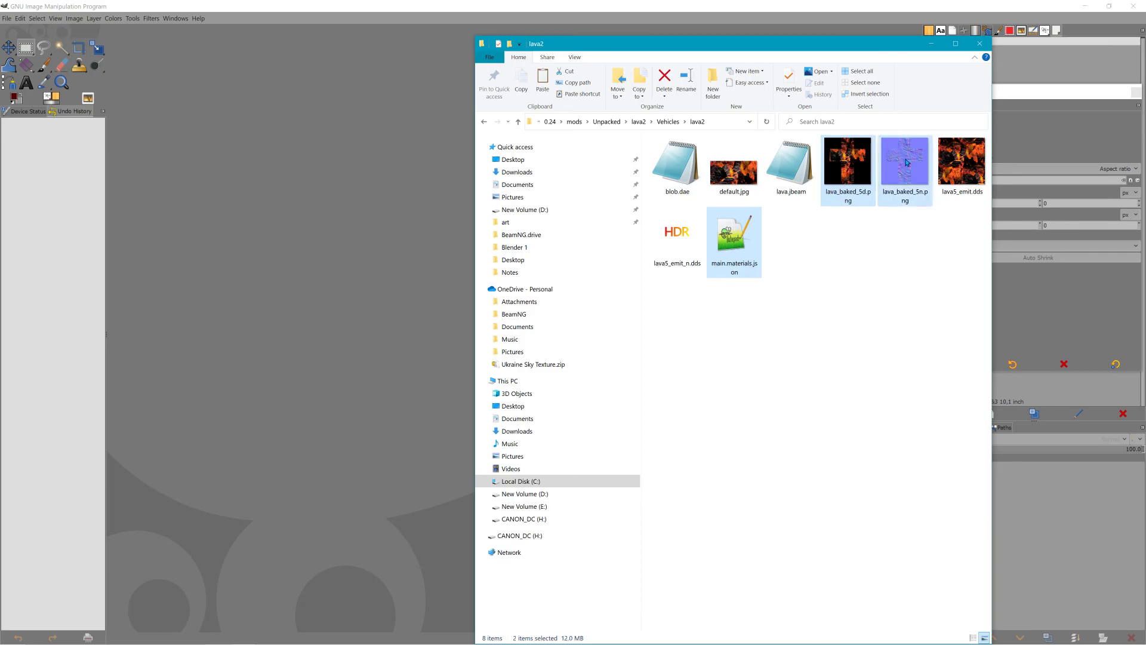
{"action": "left_click_drag", "start_coordinate": [904, 164], "coordinate": [369, 322]}
{"action": "left_click_drag", "start_coordinate": [358, 226], "coordinate": [358, 225]}
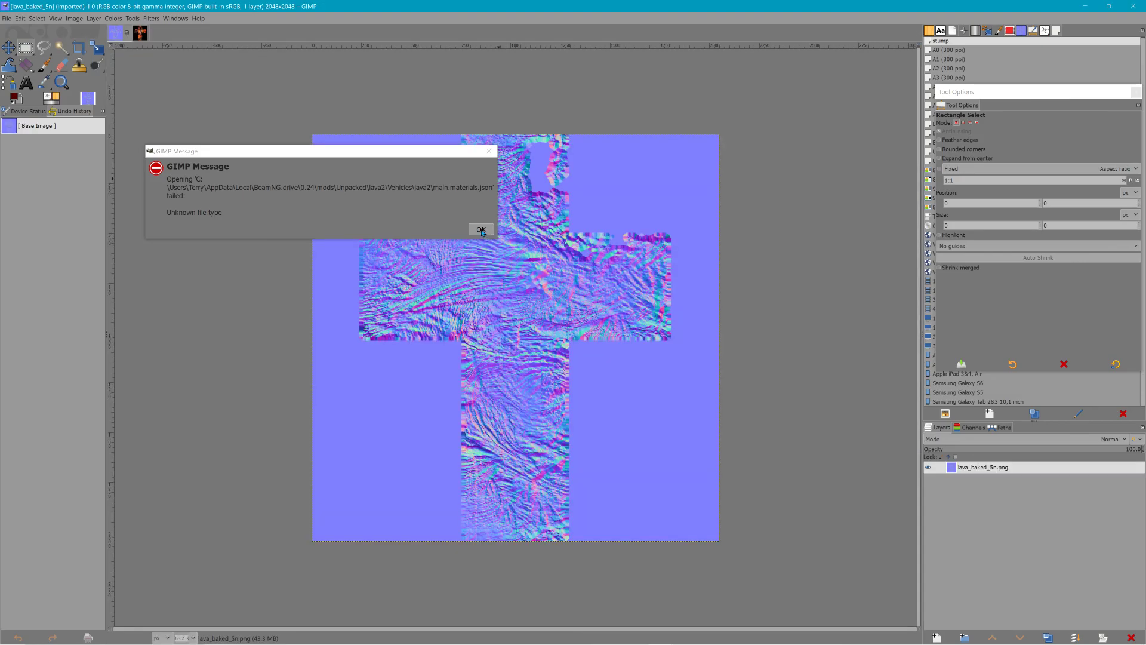
{"action": "left_click", "coordinate": [481, 230]}
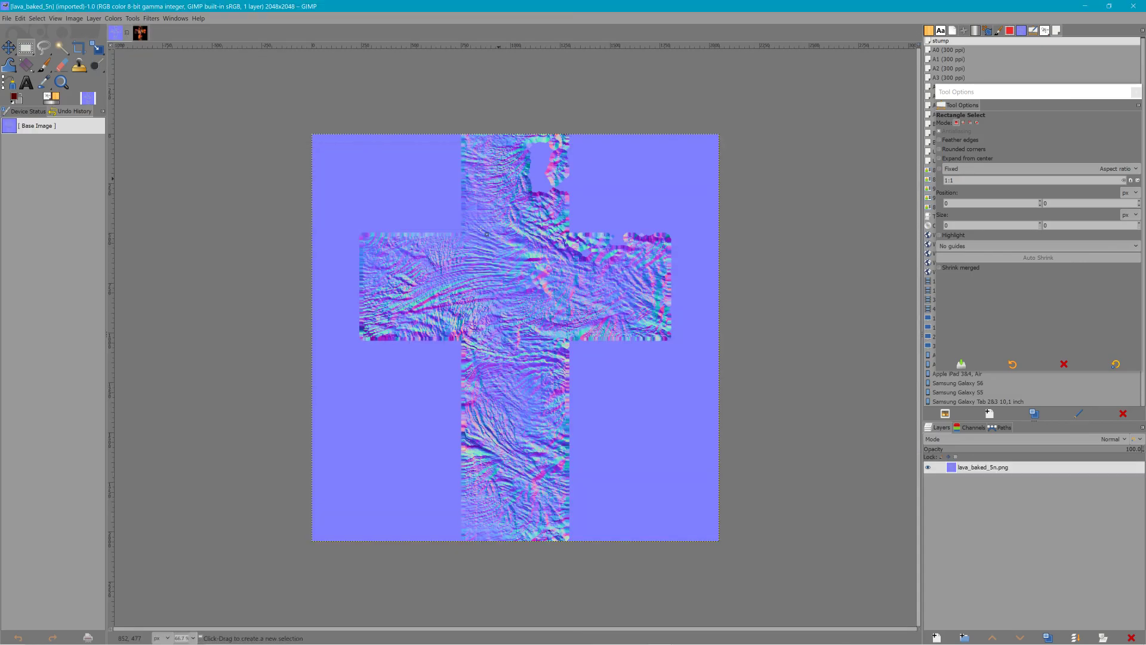
Step: On the lava_baked_5d image, set up the Clone tool with the 2. Hardness 050 brush at size 131
{"action": "left_click", "coordinate": [140, 33]}
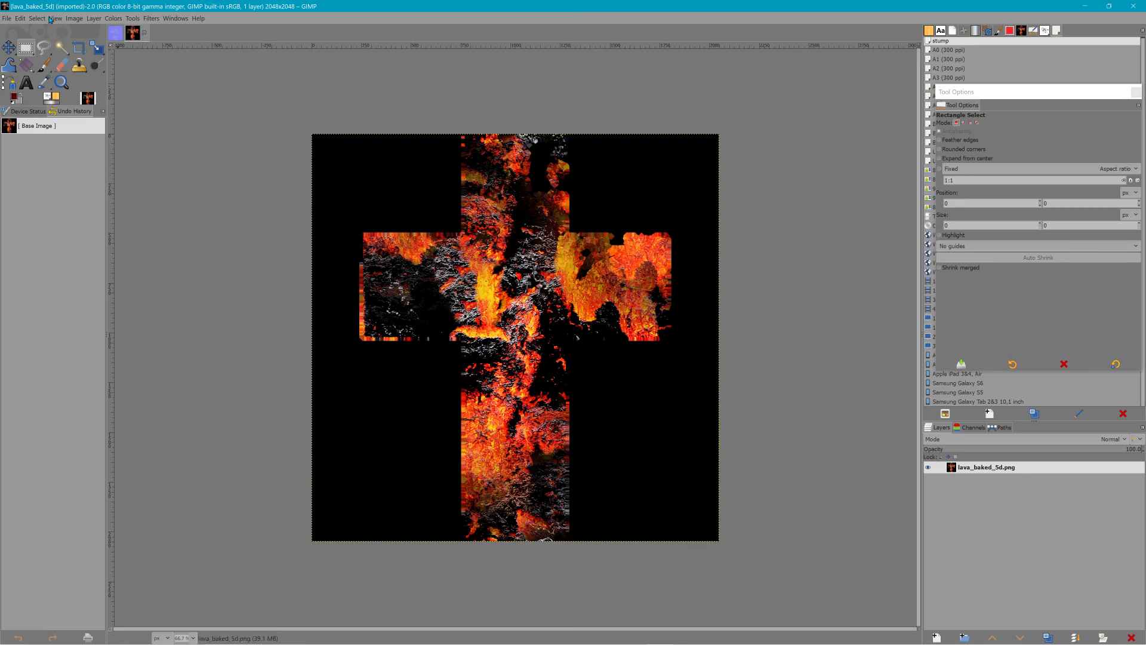
{"action": "left_click", "coordinate": [8, 18]}
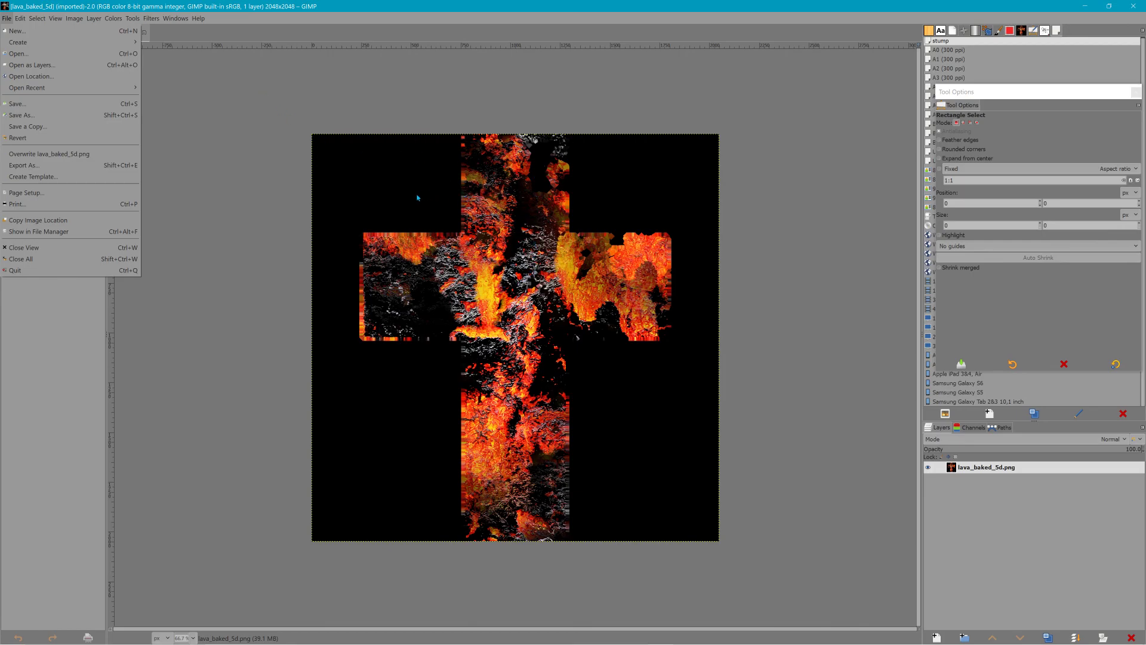
{"action": "left_click", "coordinate": [271, 86]}
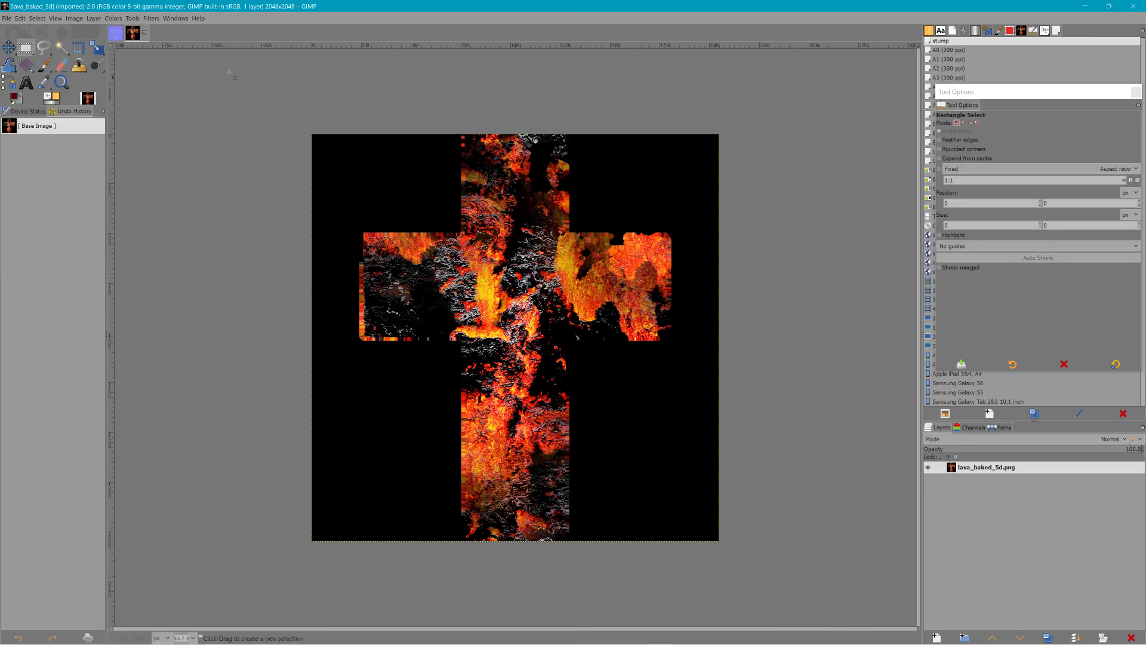
{"action": "left_click", "coordinate": [80, 66]}
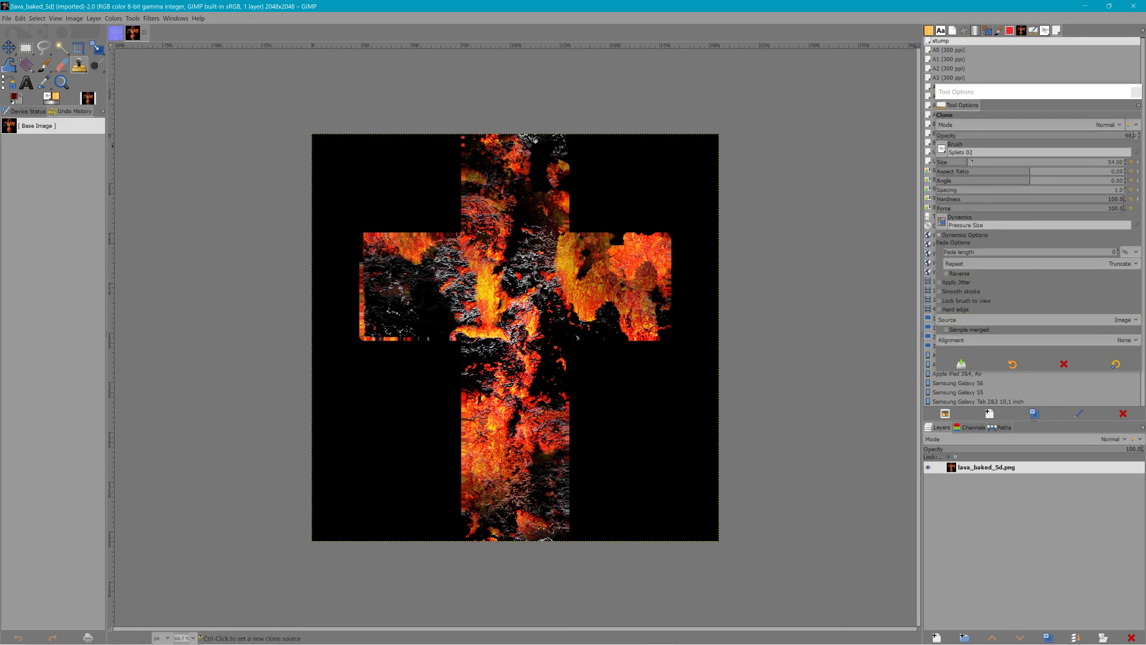
{"action": "left_click", "coordinate": [947, 152]}
{"action": "left_click", "coordinate": [964, 169]}
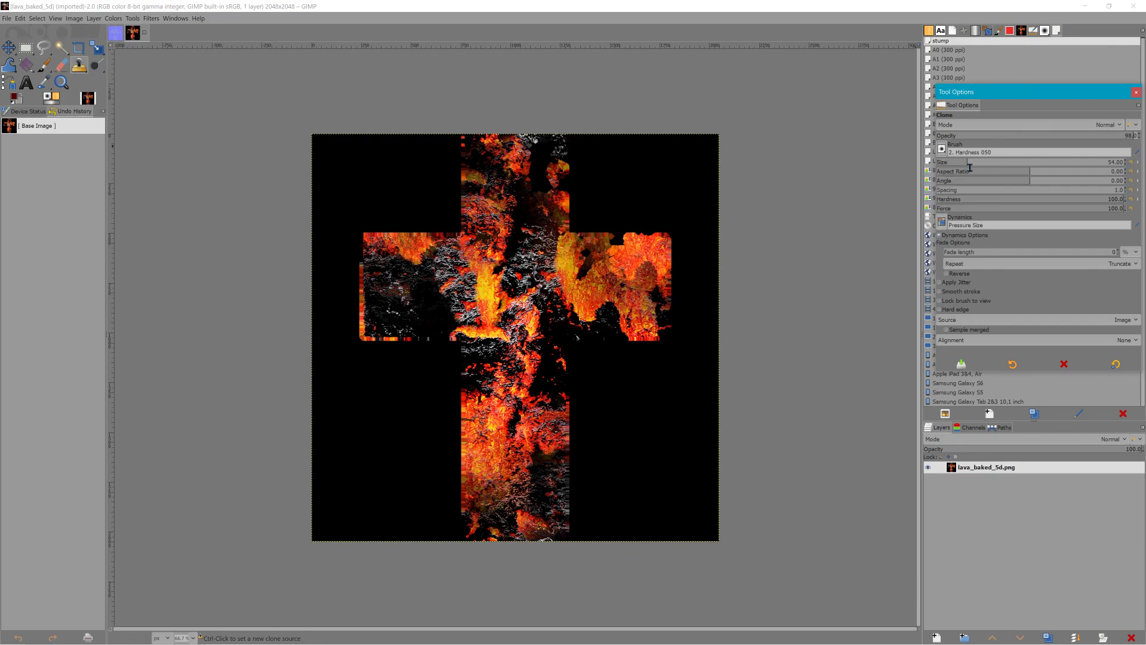
{"action": "left_click", "coordinate": [990, 161]}
Step: Clone bright yellow lava from the centre of the cross onto the dark area in its upper arm
{"action": "left_click", "coordinate": [499, 302], "text": "ctrl"}
{"action": "mouse_move", "coordinate": [528, 182]}
{"action": "left_mouse_down"}
{"action": "mouse_move", "coordinate": [543, 150]}
{"action": "mouse_move", "coordinate": [552, 185]}
{"action": "mouse_move", "coordinate": [540, 179]}
{"action": "left_mouse_up"}
{"action": "left_click", "coordinate": [519, 173]}
{"action": "left_click", "coordinate": [518, 192]}
{"action": "left_click", "coordinate": [543, 197]}
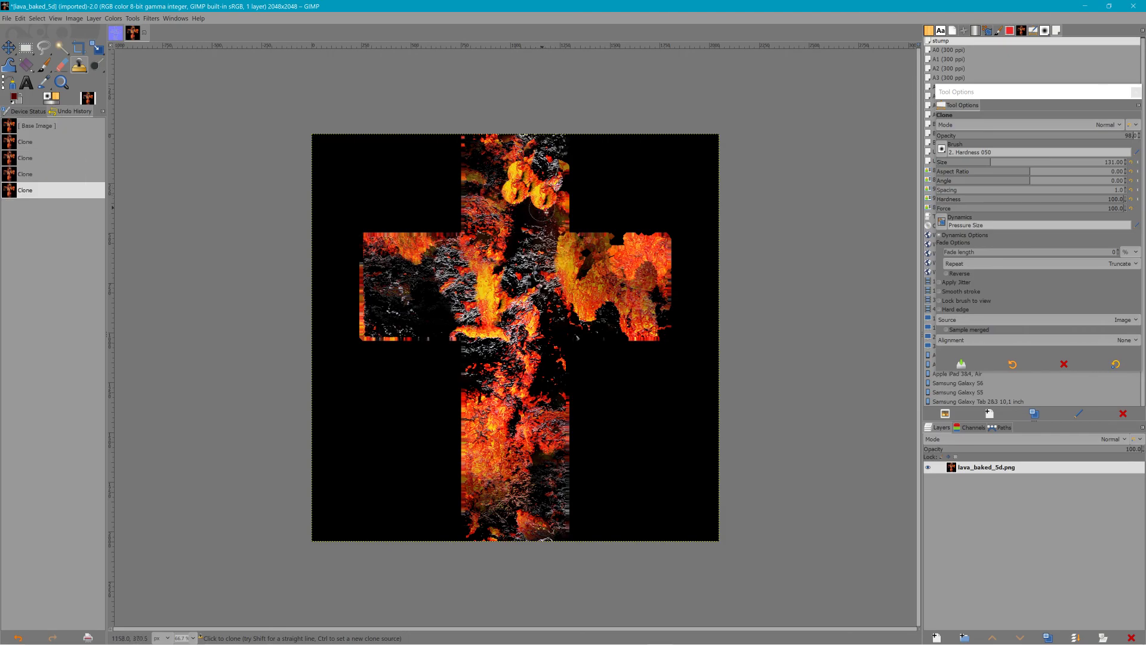
{"action": "left_click", "coordinate": [527, 203]}
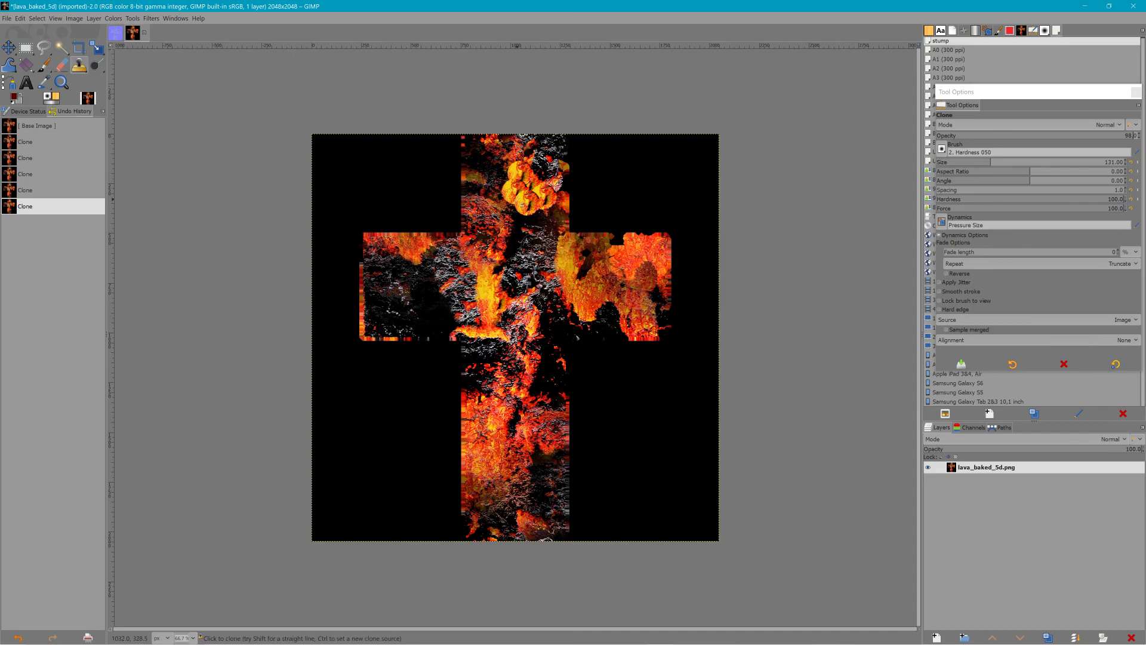
Step: Undo all the clone strokes on the lava_baked_5d image back to the base image
{"action": "left_click", "coordinate": [516, 200]}
{"action": "key", "text": "ctrl+z"}
{"action": "key", "text": "ctrl+z"}
{"action": "key", "text": "ctrl+z"}
{"action": "key", "text": "ctrl+z"}
{"action": "key", "text": "ctrl+z"}
{"action": "key", "text": "ctrl+z"}
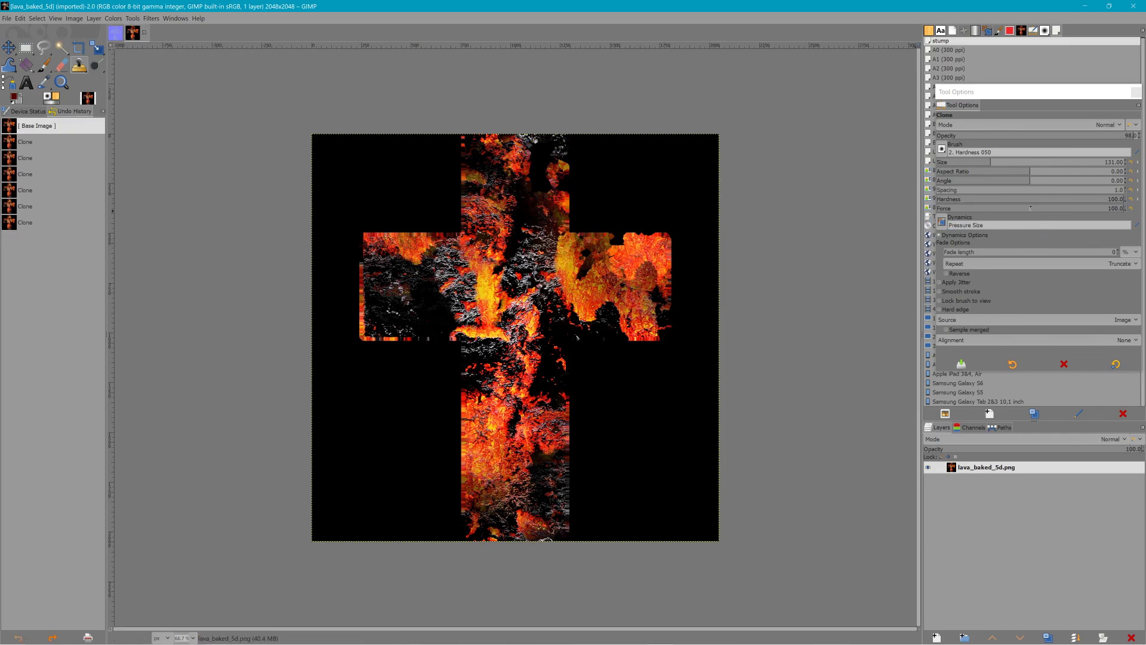
Step: Set the Clone brush hardness to 23 and clone lava texture over the cross's upper arm and the arm to its right
{"action": "left_click_drag", "start_coordinate": [1016, 201], "coordinate": [979, 200]}
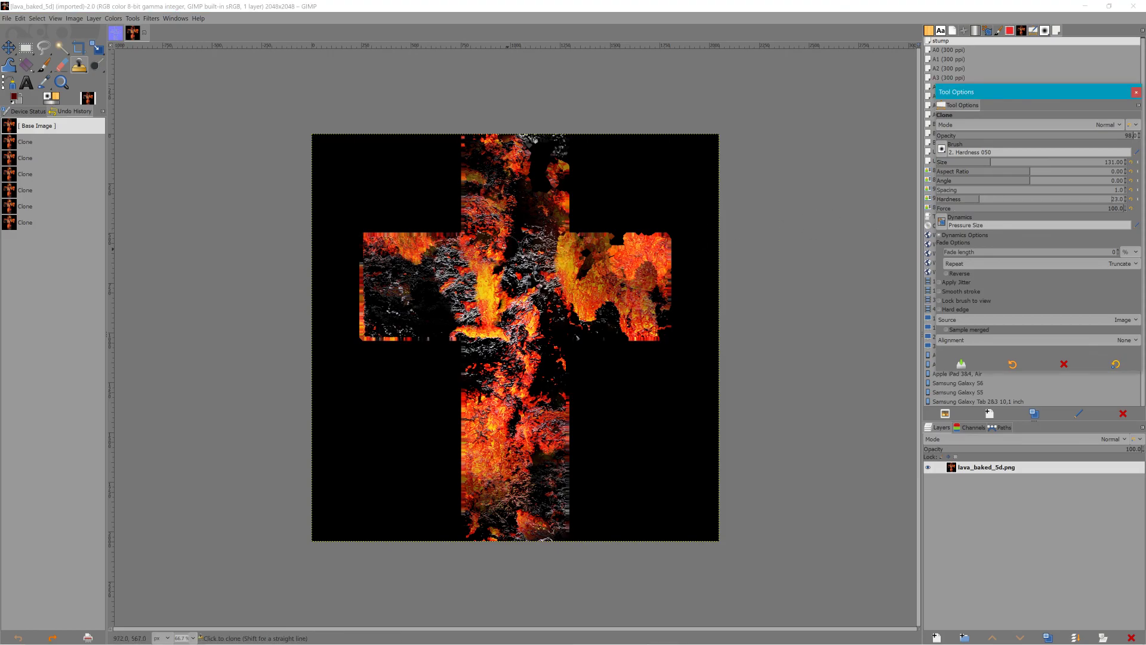
{"action": "left_click", "coordinate": [493, 240], "text": "ctrl"}
{"action": "mouse_move", "coordinate": [527, 170]}
{"action": "left_mouse_down"}
{"action": "mouse_move", "coordinate": [528, 154]}
{"action": "mouse_move", "coordinate": [539, 177]}
{"action": "mouse_move", "coordinate": [547, 151]}
{"action": "left_mouse_up"}
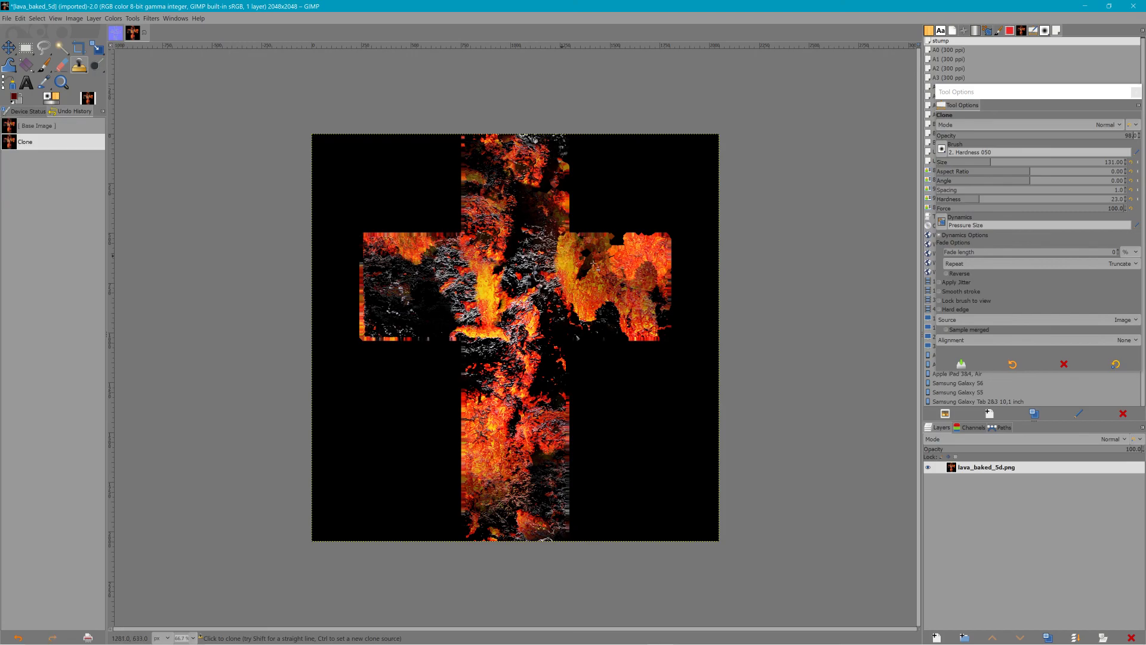
{"action": "left_click", "coordinate": [617, 239]}
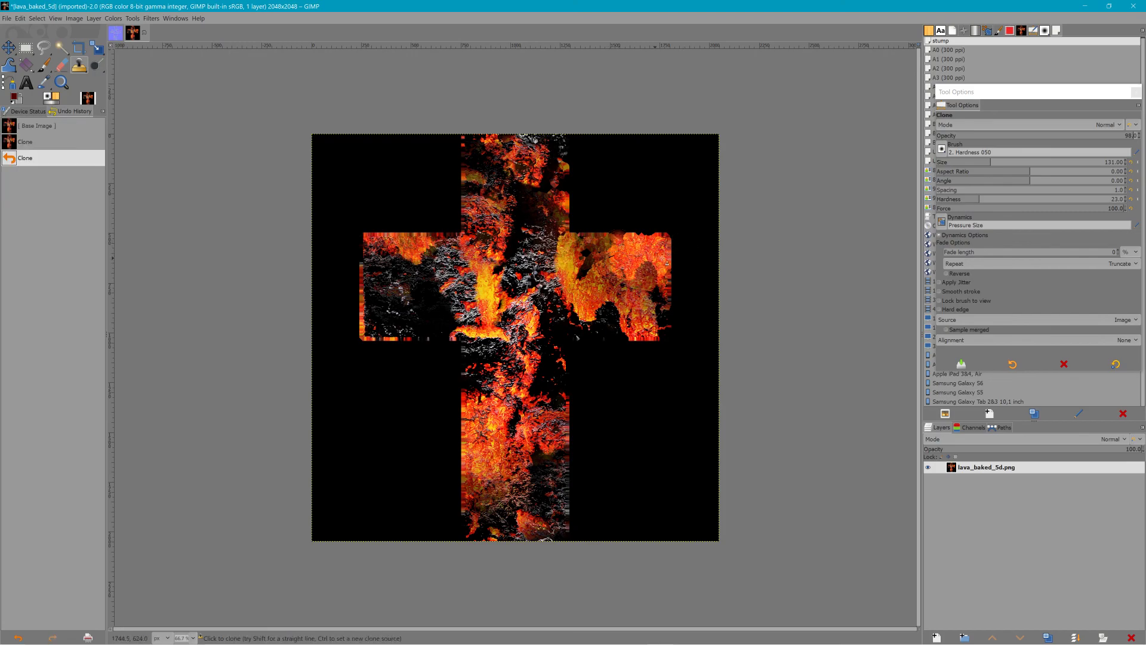
{"action": "left_click", "coordinate": [582, 267]}
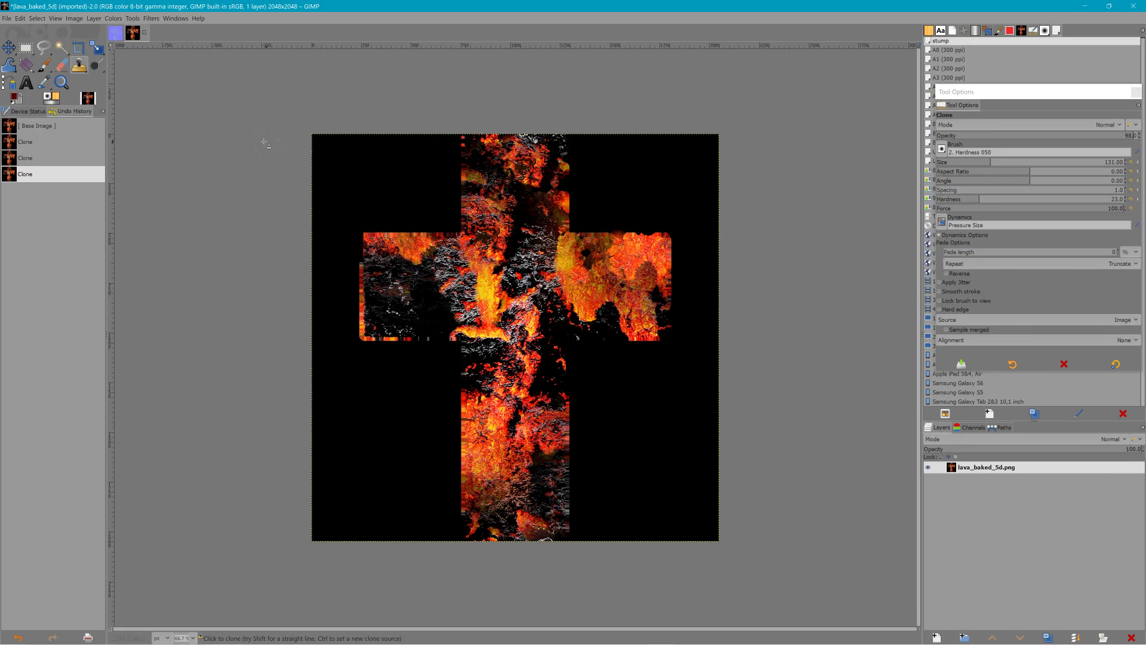
Step: Start exporting the retouched lava_baked_5d image to the lava2 folder under the name d.dds
{"action": "left_click", "coordinate": [6, 18]}
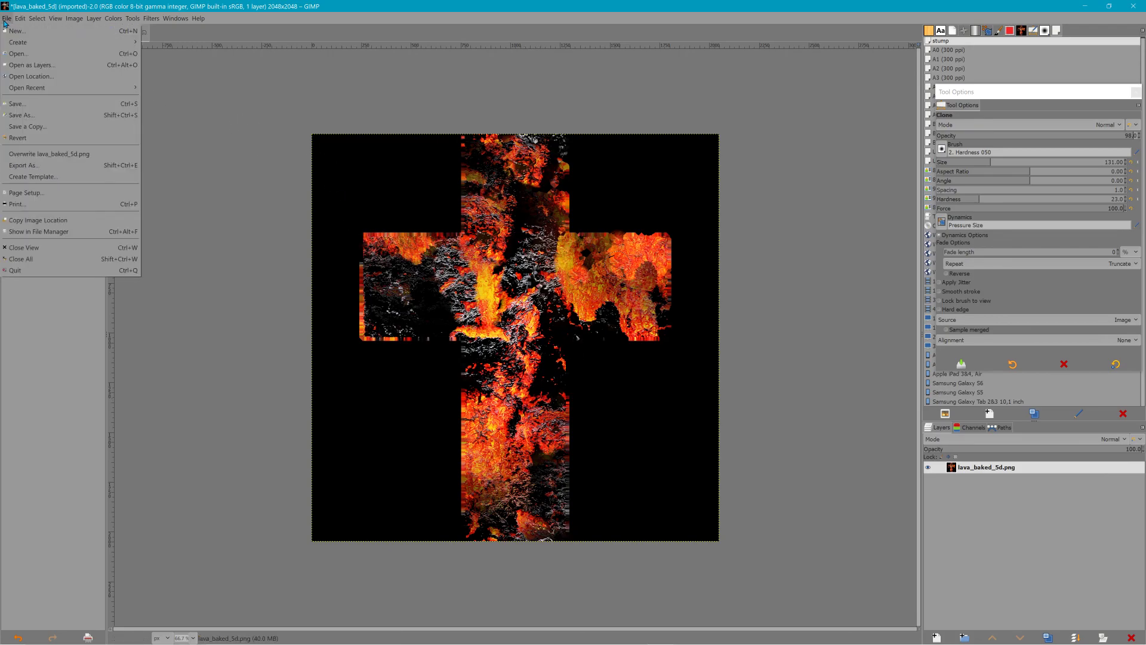
{"action": "left_click", "coordinate": [49, 166]}
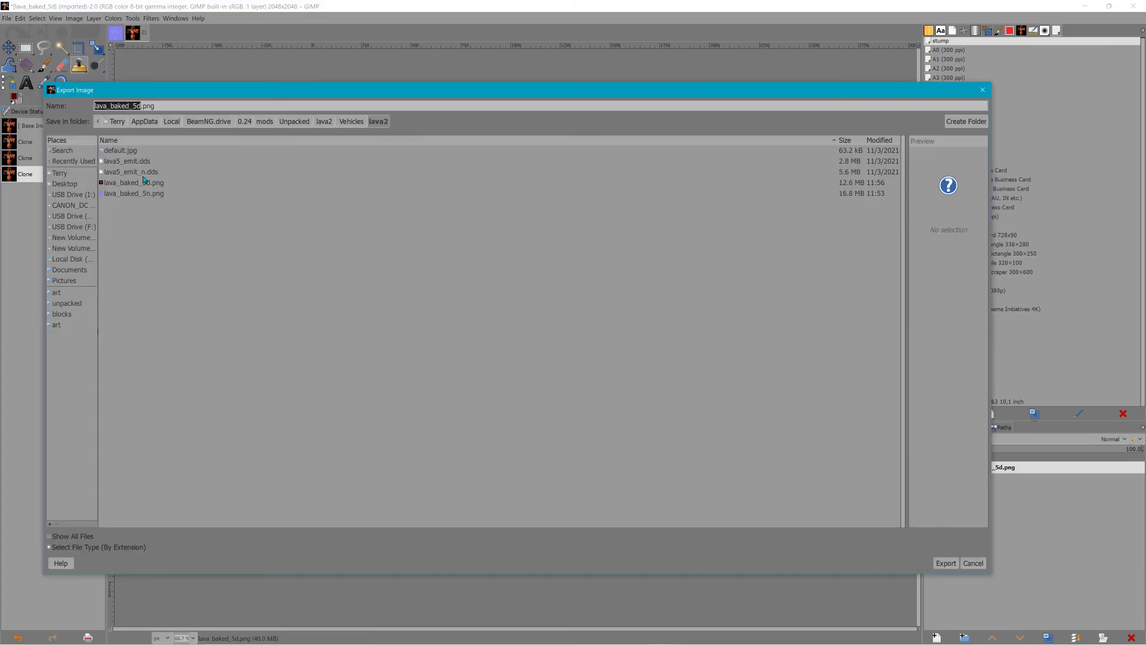
{"action": "left_click", "coordinate": [165, 105]}
{"action": "key", "text": "BackSpace"}
{"action": "key", "text": "BackSpace"}
{"action": "key", "text": "BackSpace"}
{"action": "key", "text": "BackSpace"}
{"action": "key", "text": "BackSpace"}
{"action": "key", "text": "BackSpace"}
{"action": "key", "text": "BackSpace"}
{"action": "key", "text": "BackSpace"}
{"action": "key", "text": "BackSpace"}
{"action": "key", "text": "BackSpace"}
{"action": "key", "text": "BackSpace"}
{"action": "key", "text": "BackSpace"}
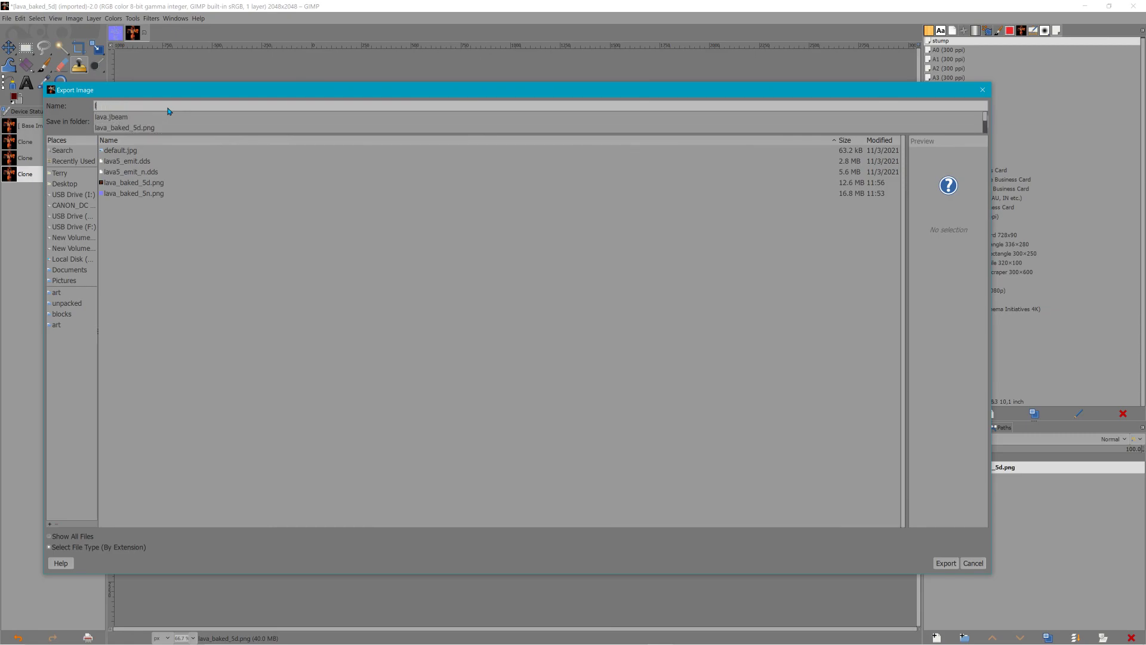
{"action": "type", "text": "d.dds"}
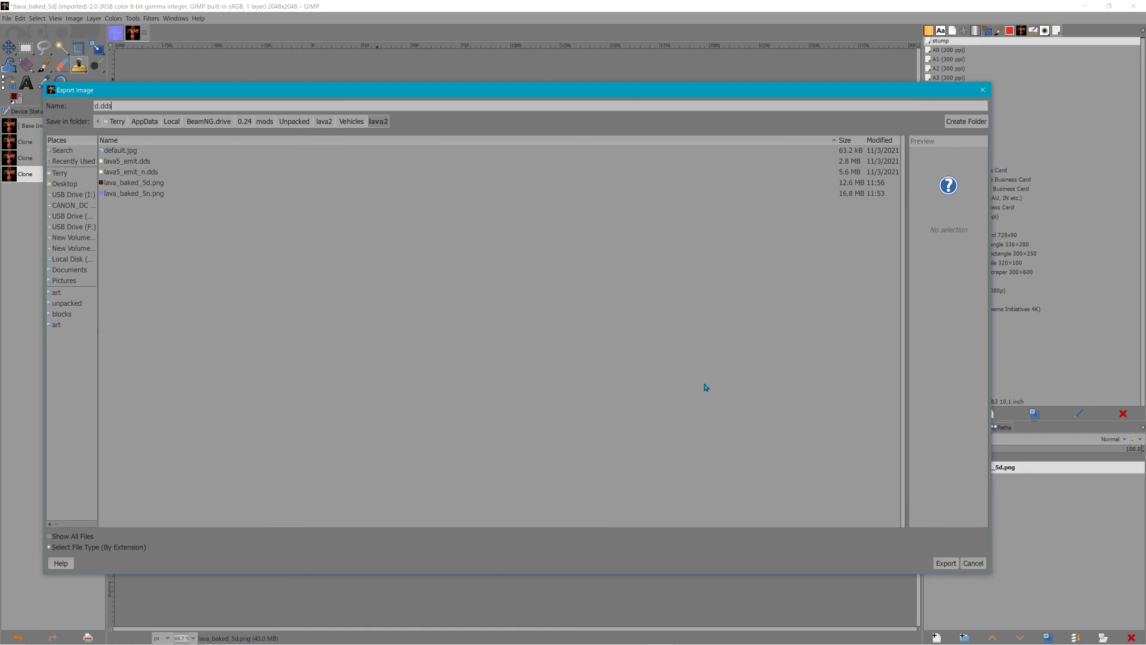
{"action": "left_click", "coordinate": [948, 563]}
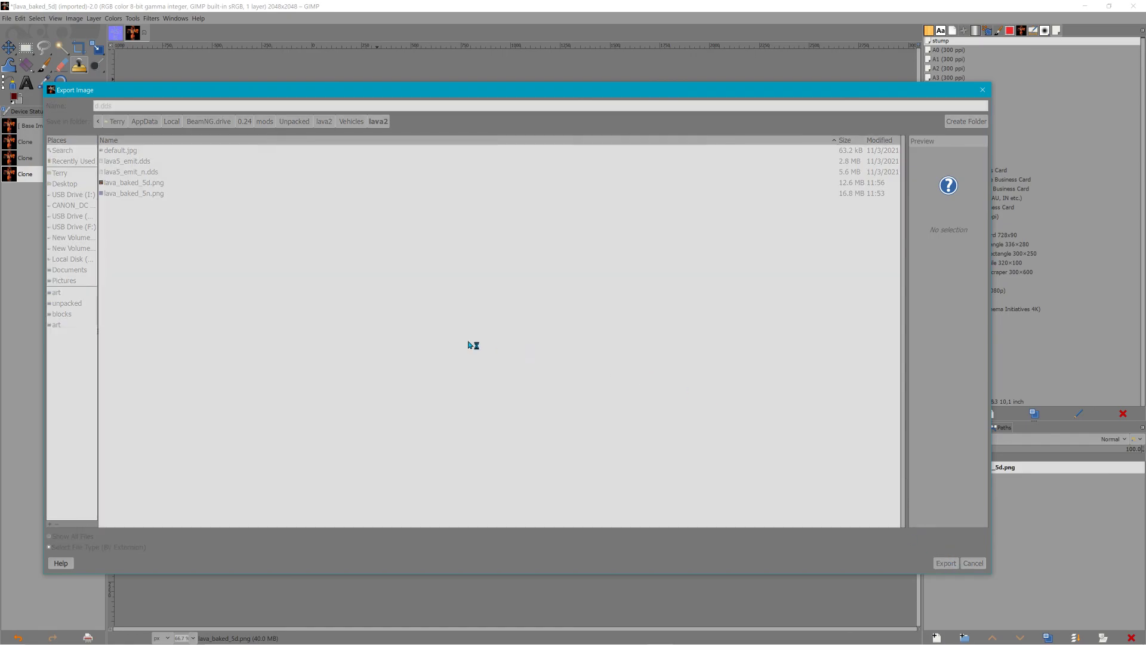
Step: Export d.dds with BC1 / DXT1 compression and generated mipmaps
{"action": "left_click", "coordinate": [117, 36]}
{"action": "left_click", "coordinate": [113, 58]}
{"action": "left_click", "coordinate": [128, 90]}
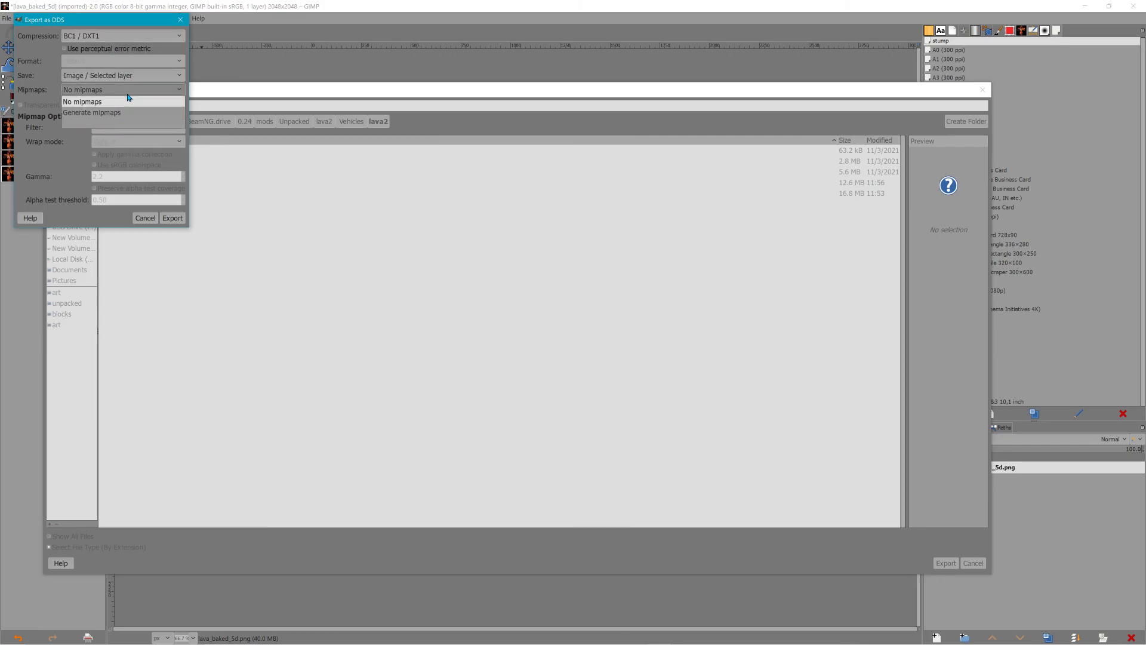
{"action": "left_click", "coordinate": [126, 112]}
{"action": "left_click", "coordinate": [173, 218]}
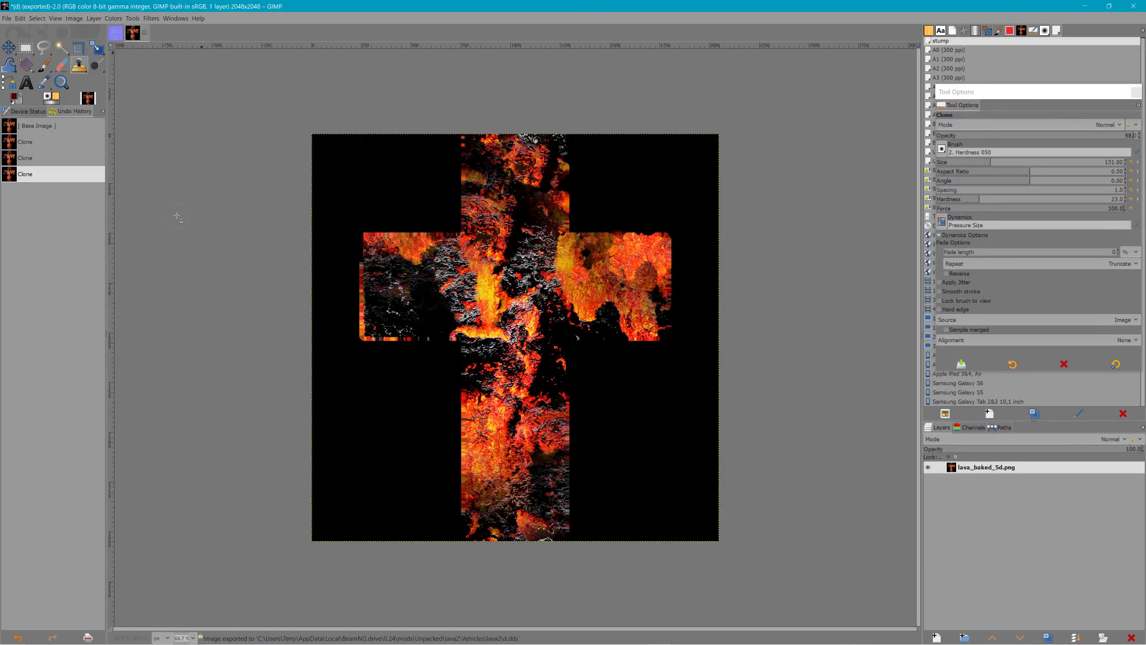
Step: On the lava_baked_5n image, clone rippled normal texture from the lower arm over the smooth patch in the upper arm
{"action": "left_click", "coordinate": [116, 33]}
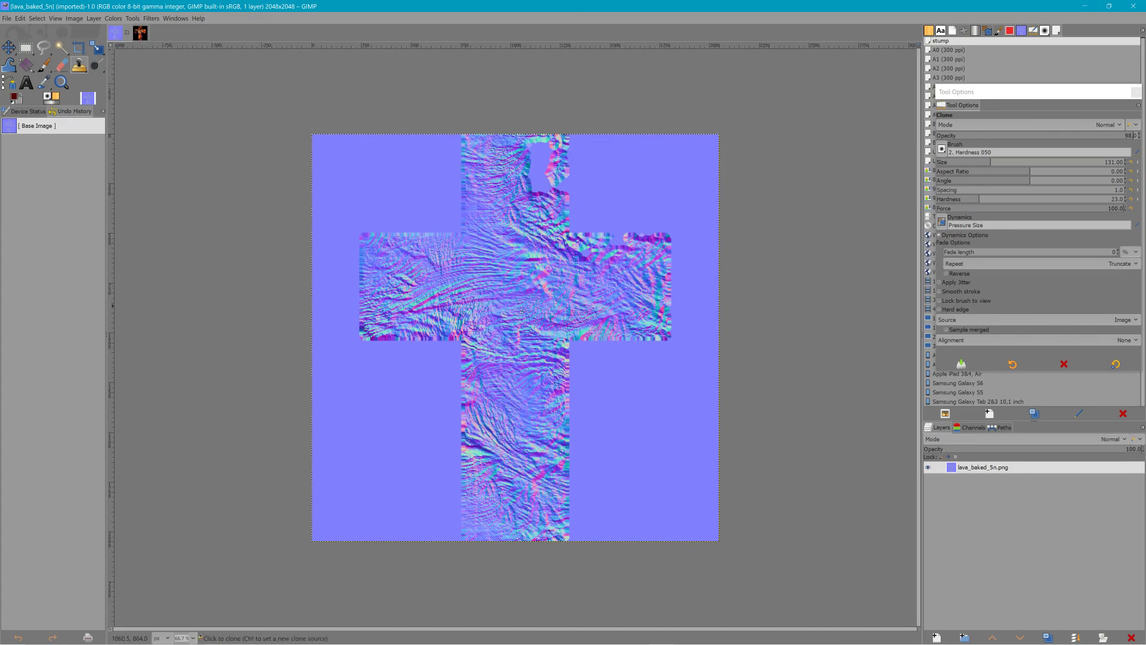
{"action": "left_click", "coordinate": [539, 377], "text": "ctrl"}
{"action": "mouse_move", "coordinate": [528, 164]}
{"action": "left_mouse_down"}
{"action": "mouse_move", "coordinate": [522, 152]}
{"action": "mouse_move", "coordinate": [537, 140]}
{"action": "mouse_move", "coordinate": [560, 194]}
{"action": "mouse_move", "coordinate": [525, 173]}
{"action": "mouse_move", "coordinate": [569, 199]}
{"action": "mouse_move", "coordinate": [563, 165]}
{"action": "left_mouse_up"}
Step: Sample a new clone source near the inner corner and clone it along the upper edge of the right arm
{"action": "left_click", "coordinate": [571, 220], "text": "ctrl"}
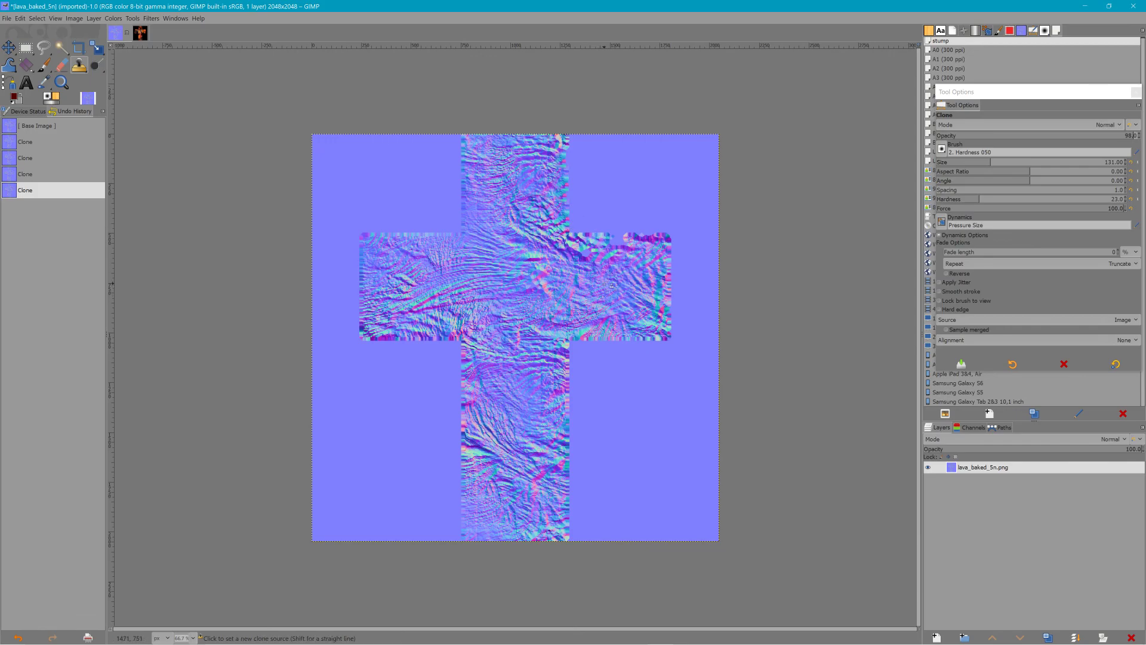
{"action": "left_click", "coordinate": [619, 245]}
{"action": "left_click", "coordinate": [617, 247]}
{"action": "left_click", "coordinate": [586, 250]}
{"action": "left_click", "coordinate": [582, 252]}
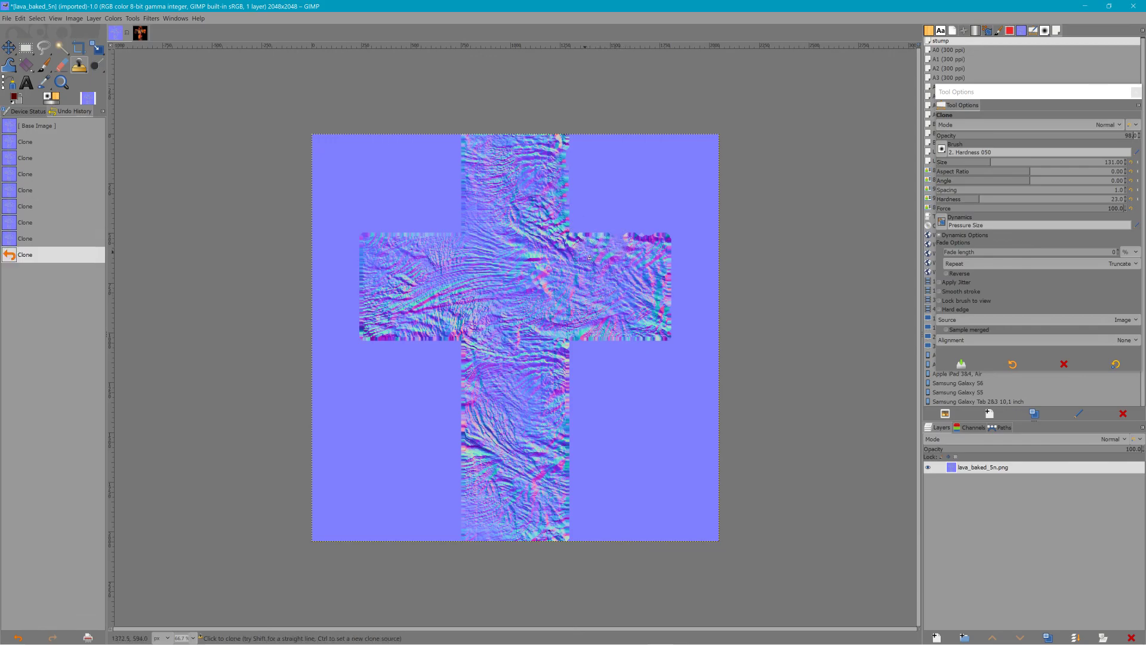
{"action": "left_click", "coordinate": [580, 256]}
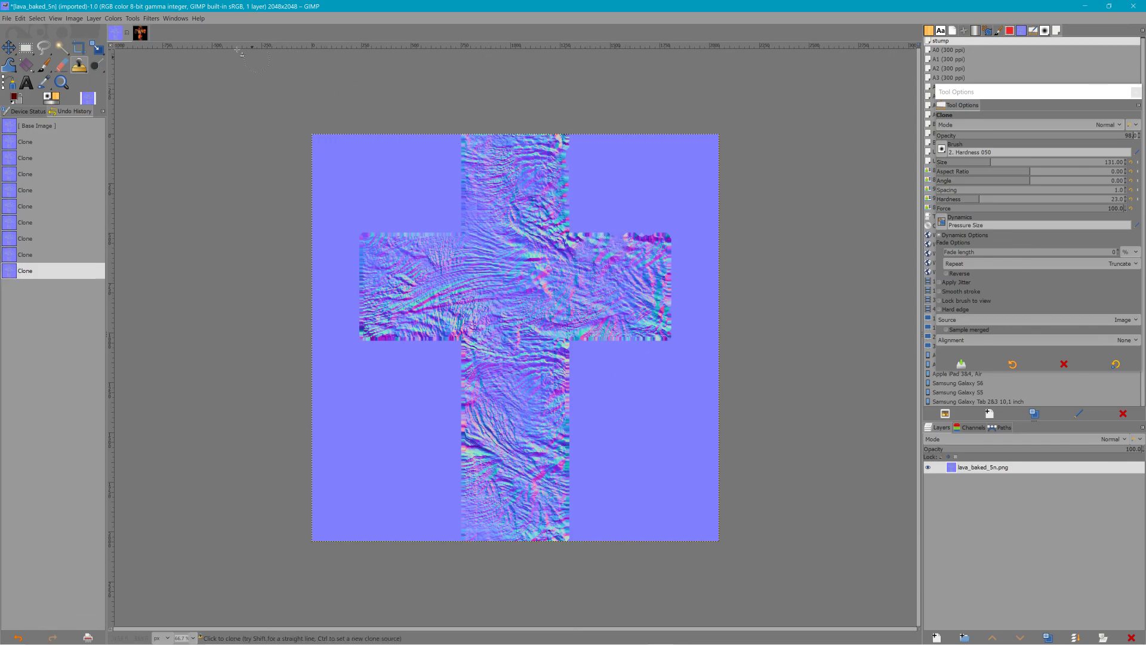
Step: Export the lava_baked_5n image as n.dds in the lava2 folder with BC5 / ATI2 (3Dc) compression and generated mipmaps
{"action": "left_click", "coordinate": [12, 21]}
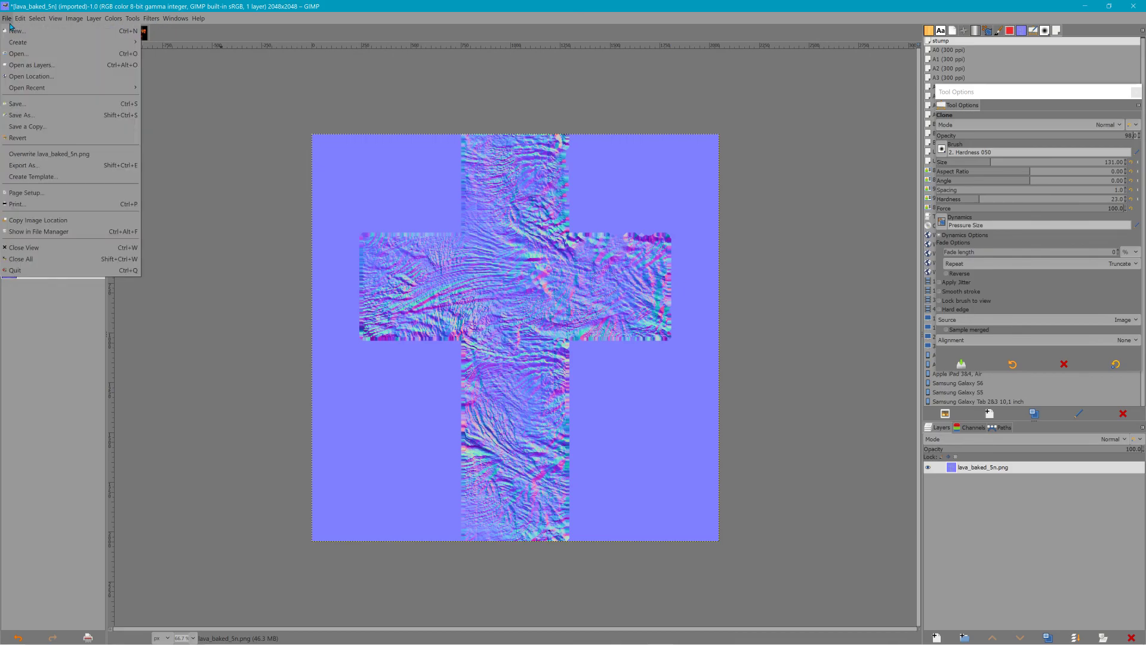
{"action": "left_click", "coordinate": [63, 156]}
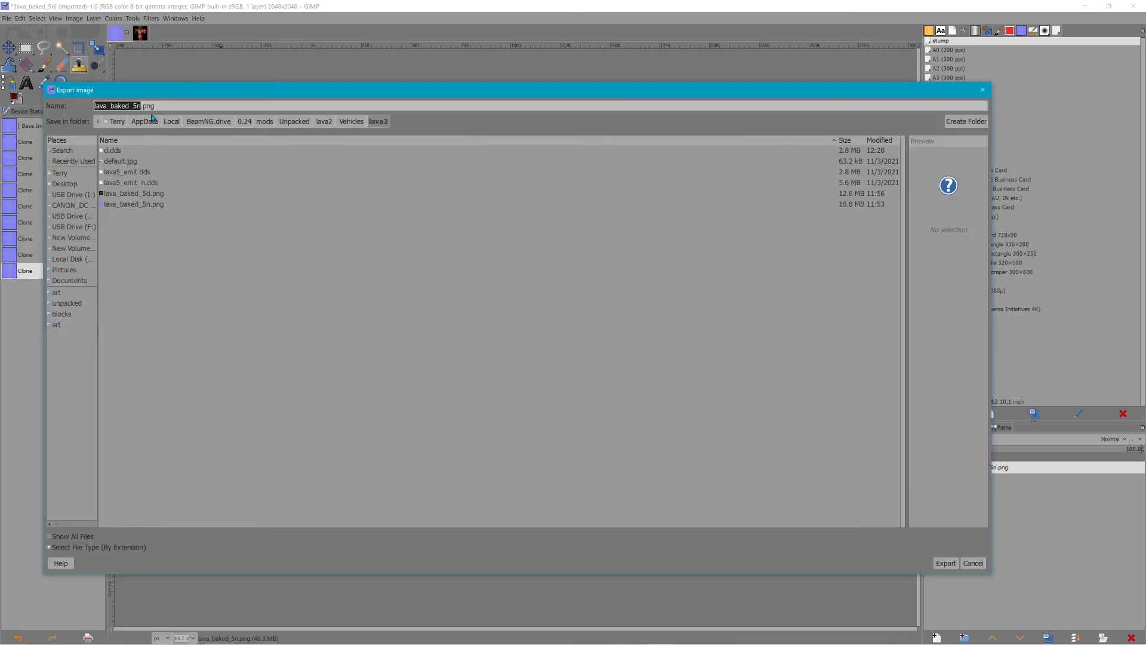
{"action": "type", "text": "n.dds"}
{"action": "left_click", "coordinate": [946, 568]}
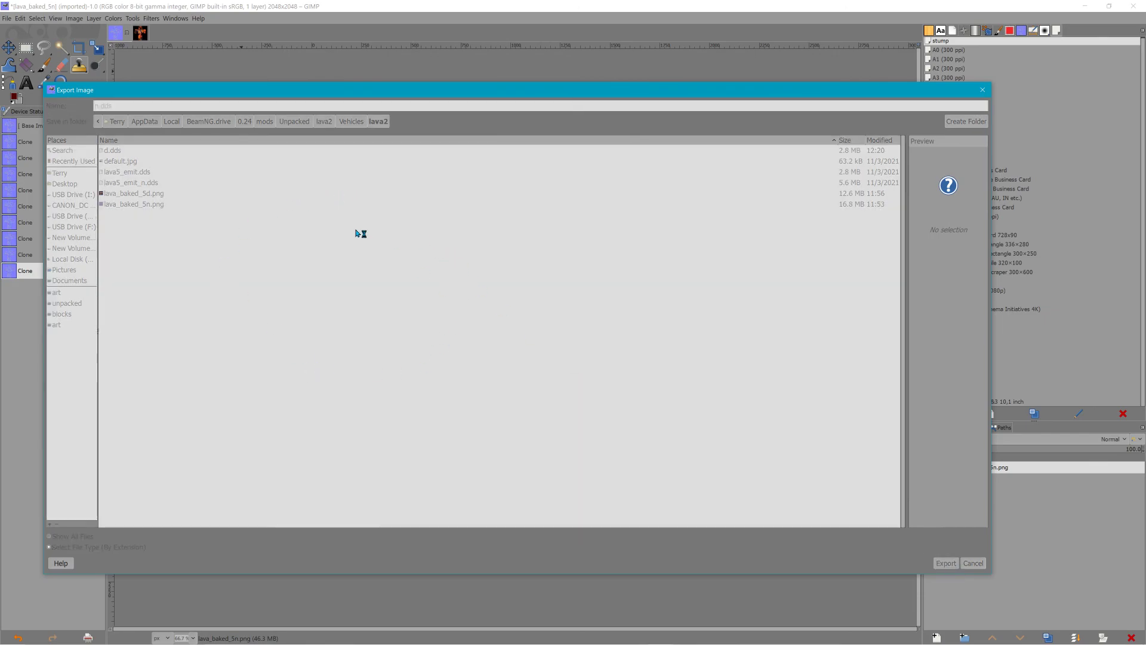
{"action": "left_click", "coordinate": [129, 62]}
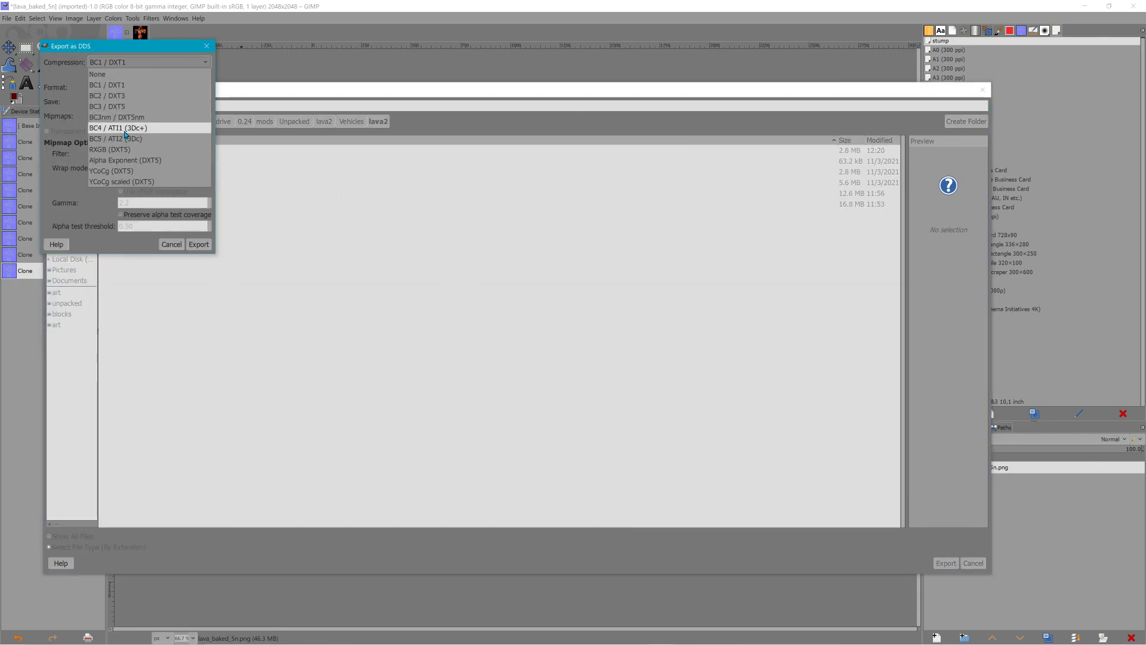
{"action": "left_click", "coordinate": [127, 138]}
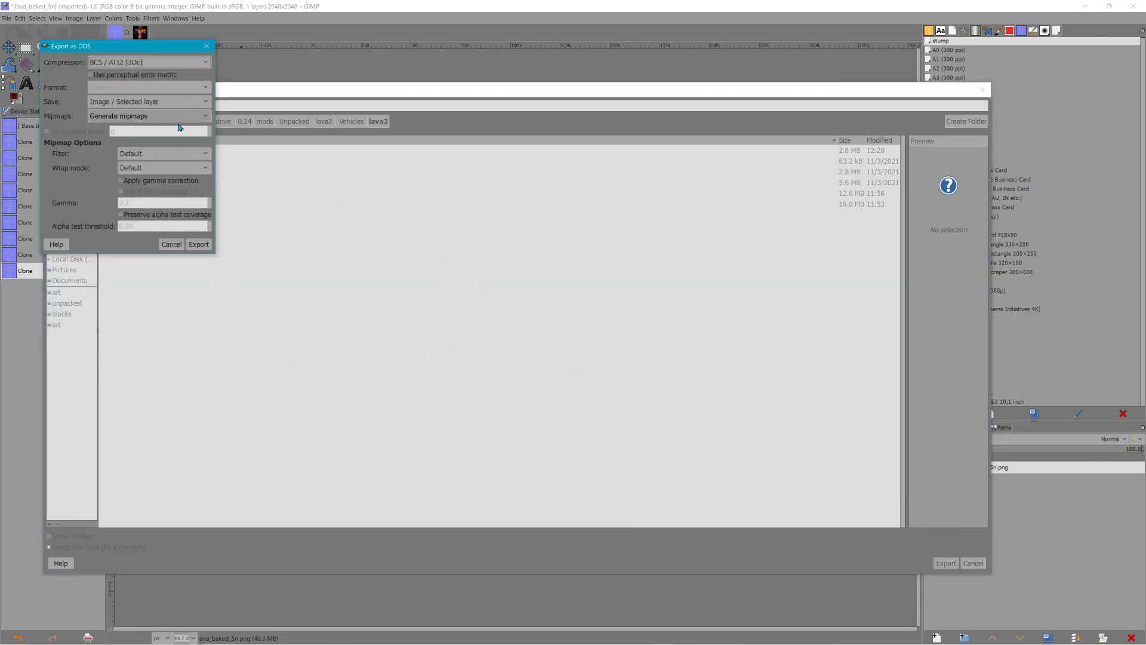
{"action": "left_click", "coordinate": [199, 244]}
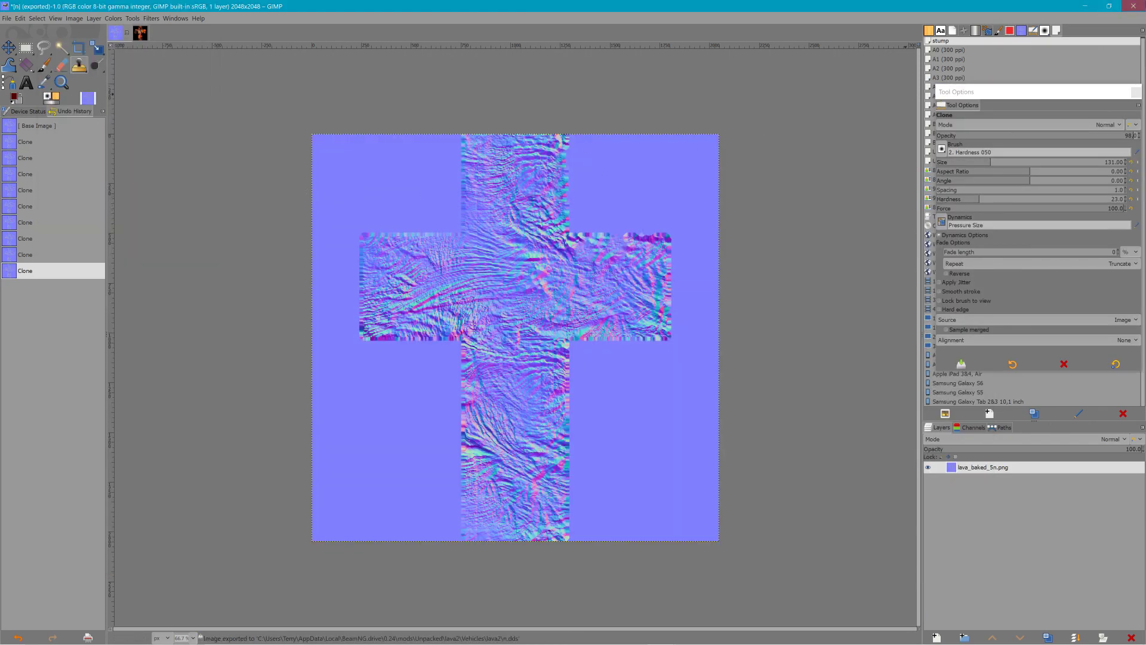
Step: Close GIMP with its open images and switch to main.materials.json in Notepad++
{"action": "left_click", "coordinate": [1132, 6]}
{"action": "left_click", "coordinate": [184, 181]}
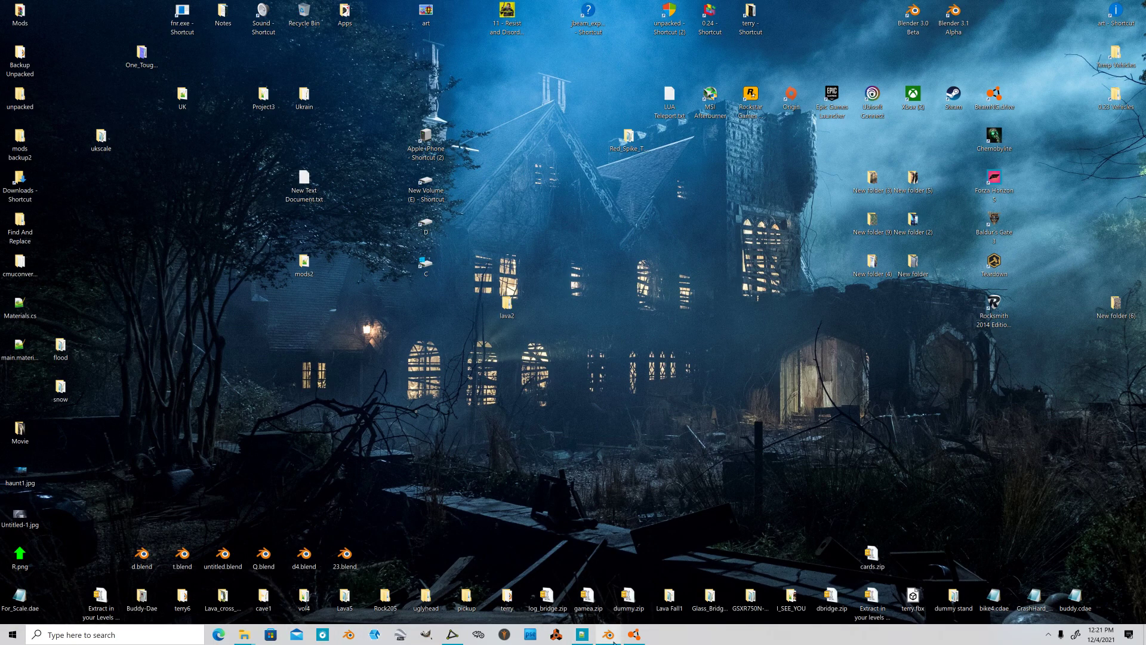
{"action": "left_click", "coordinate": [585, 634]}
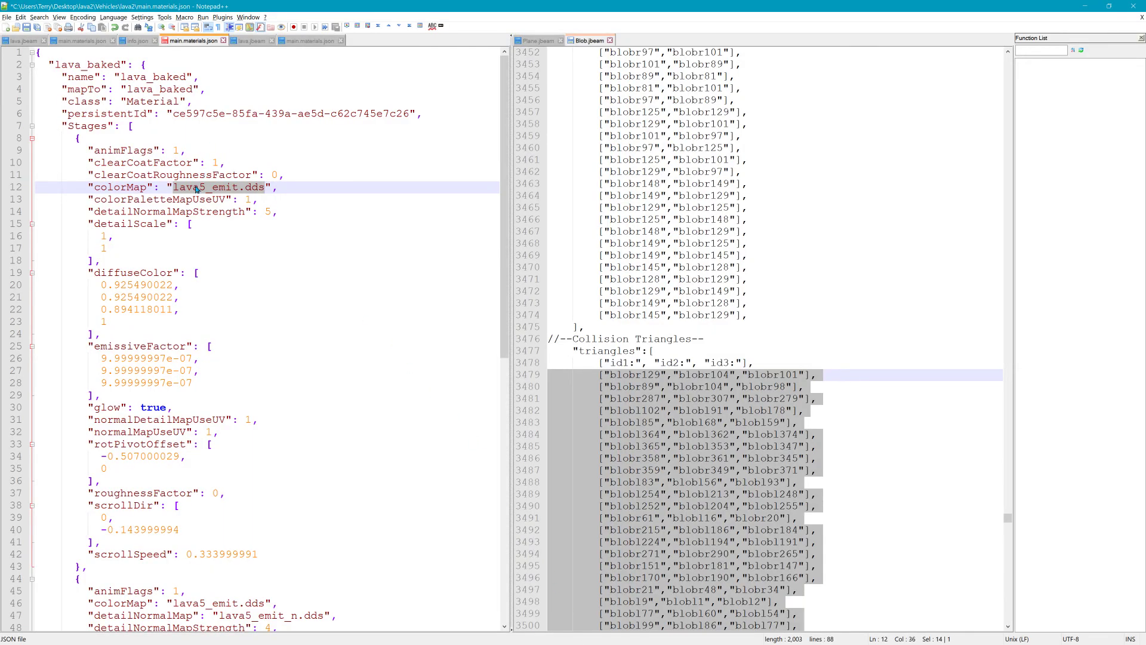
Step: Set the colorMap of the first lava_baked stage to "d.dds"
{"action": "left_click", "coordinate": [176, 188]}
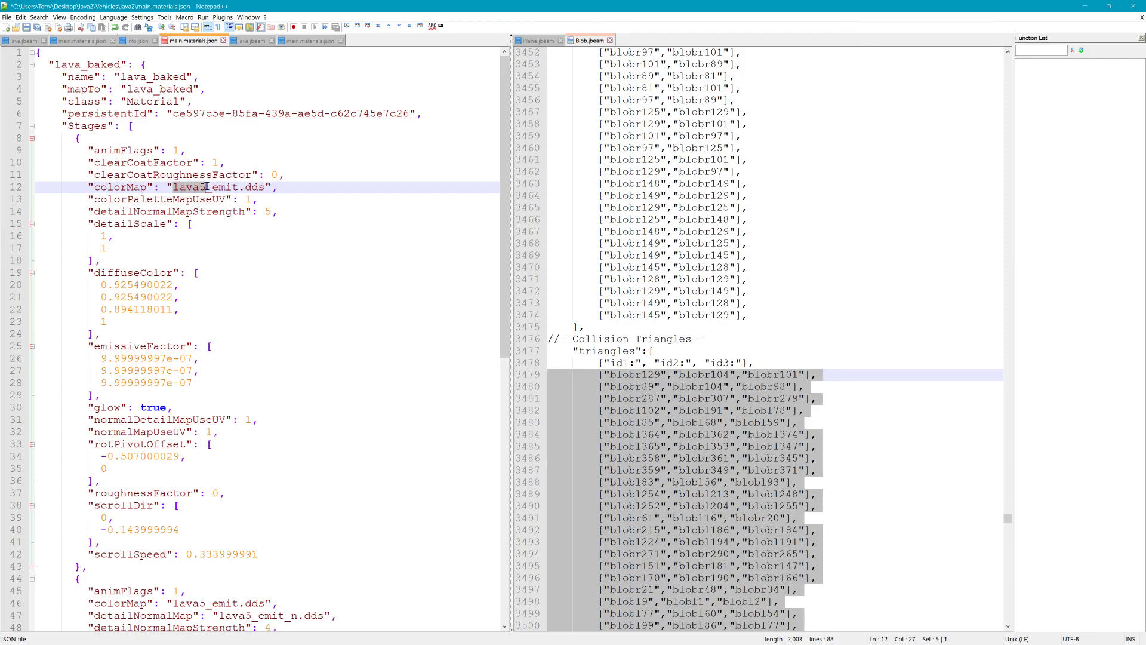
{"action": "left_click_drag", "start_coordinate": [207, 187], "coordinate": [239, 188]}
{"action": "type", "text": "d"}
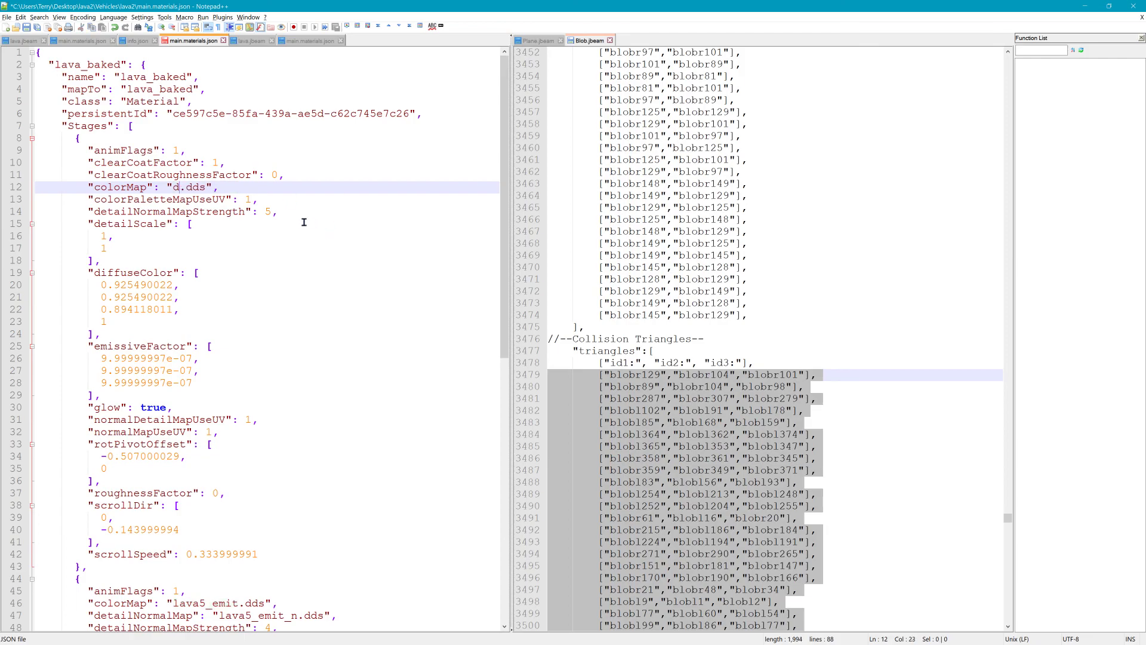
Step: In the second lava_baked stage, set the detailNormalMap to "n.dds" and the colorMap to "d.dds"
{"action": "left_click", "coordinate": [280, 320]}
{"action": "scroll", "coordinate": [284, 398], "scroll_direction": "down", "scroll_amount": 4}
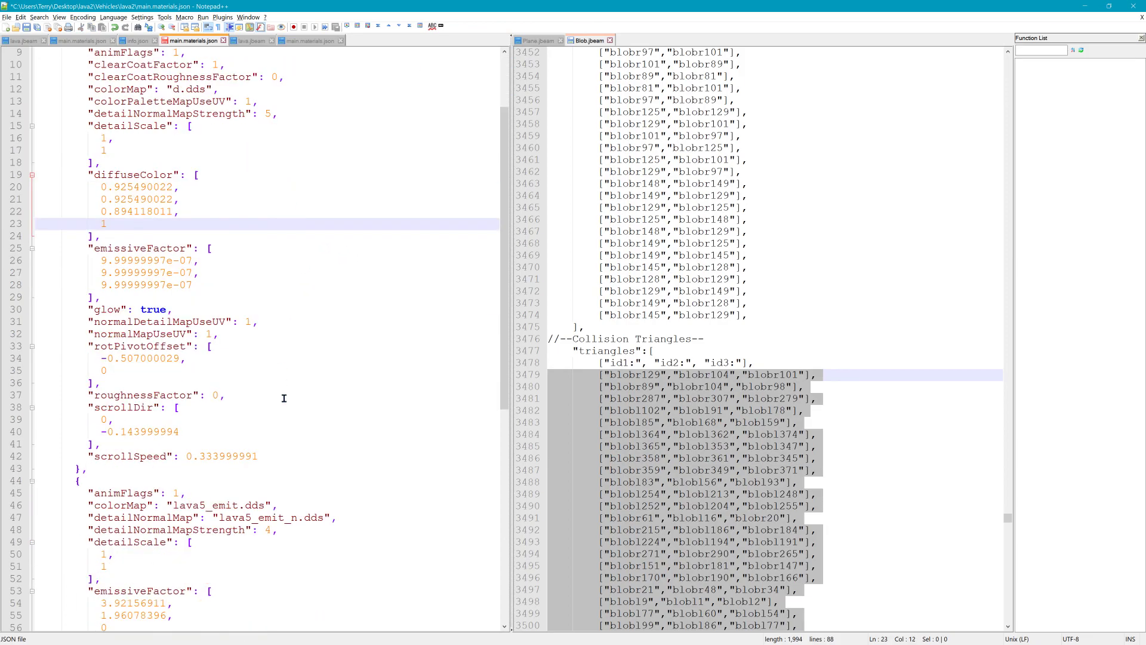
{"action": "left_click_drag", "start_coordinate": [218, 468], "coordinate": [299, 470]}
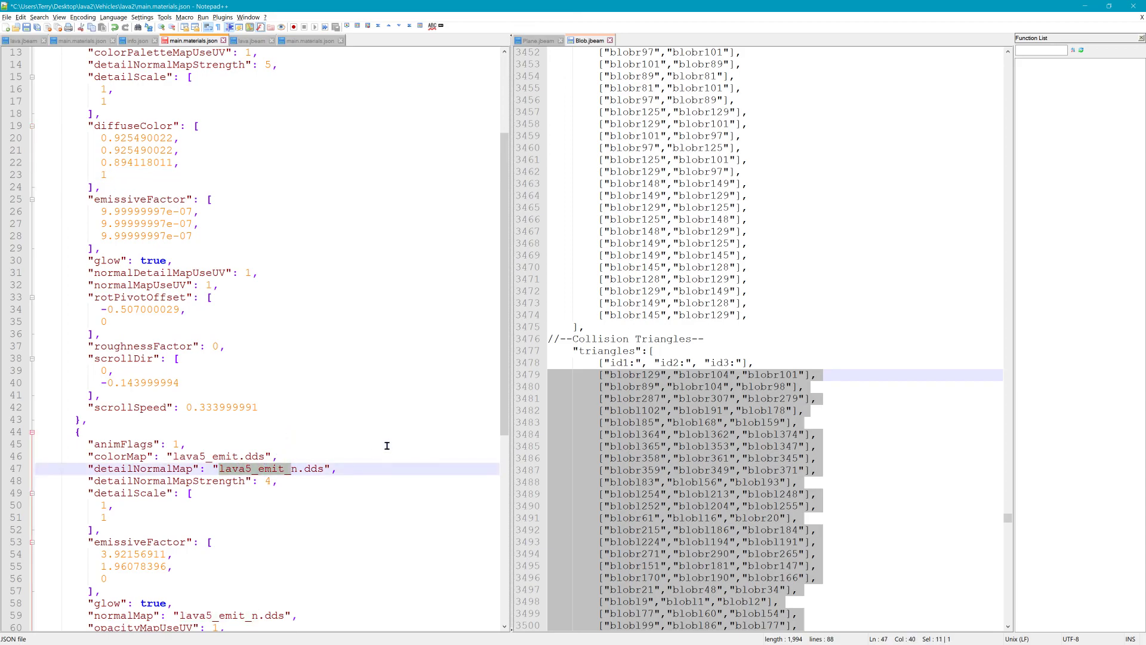
{"action": "key", "text": "Delete"}
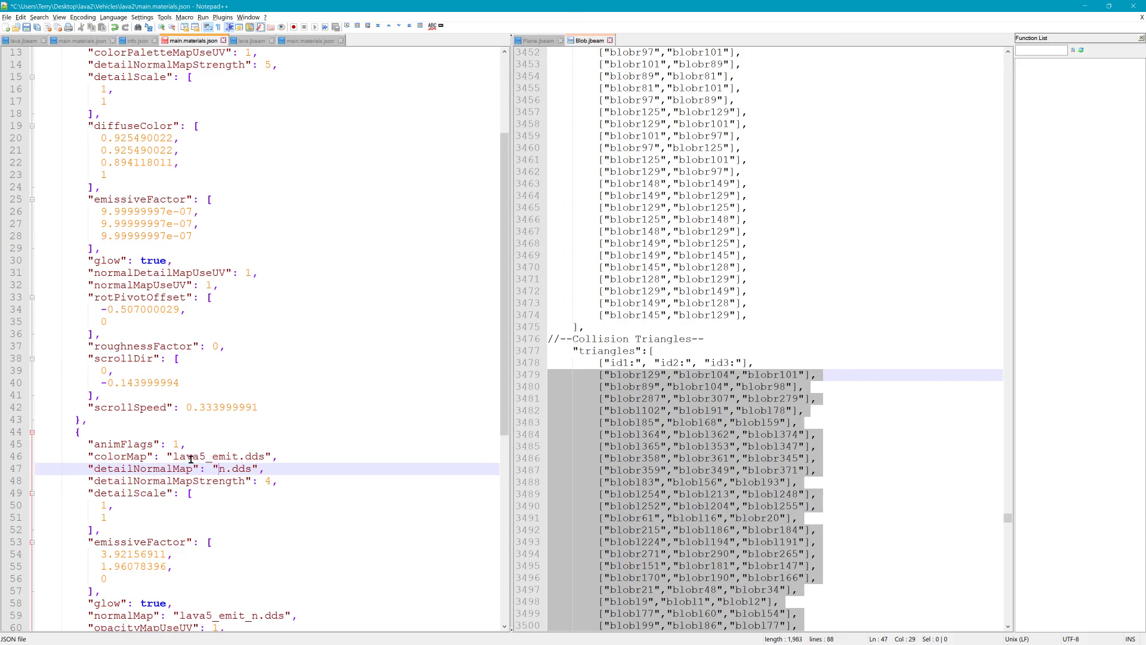
{"action": "left_click_drag", "start_coordinate": [173, 456], "coordinate": [241, 456]}
{"action": "type", "text": "d"}
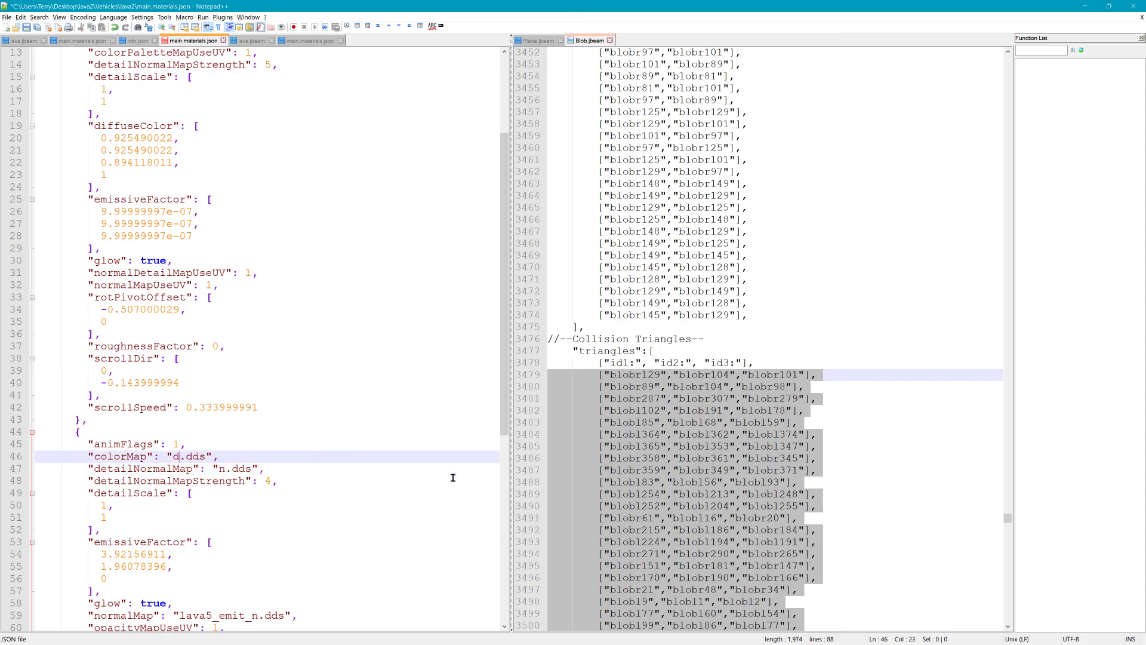
Step: Set the normalMap of the second lava_baked stage to "n.dds"
{"action": "left_click", "coordinate": [328, 470]}
{"action": "scroll", "coordinate": [325, 471], "scroll_direction": "down", "scroll_amount": 5}
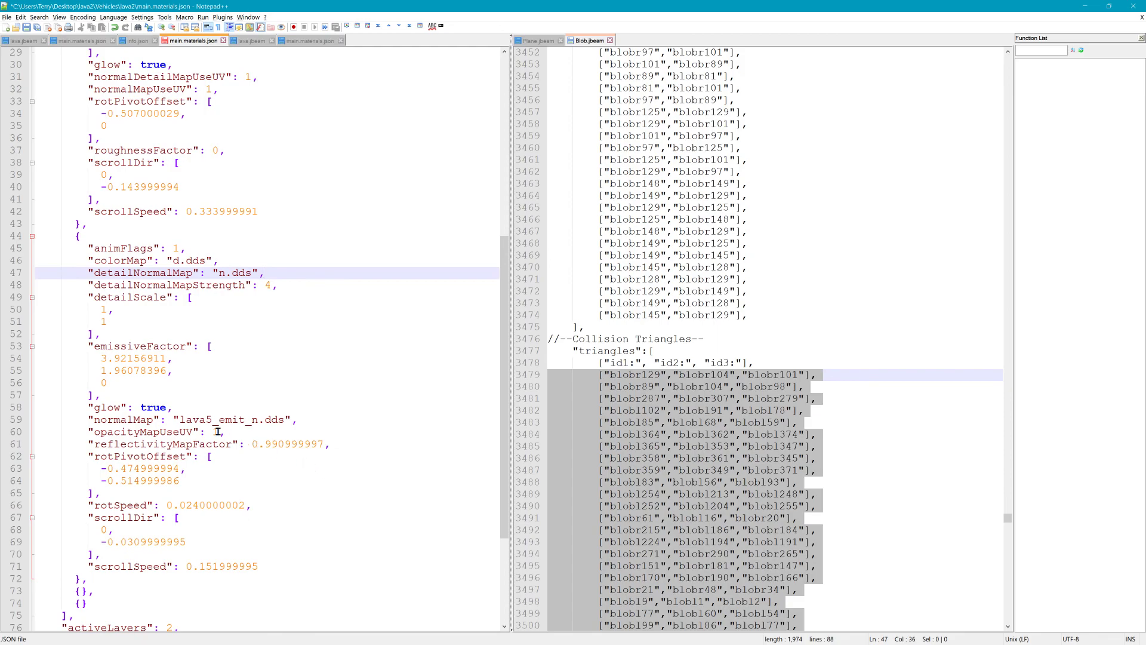
{"action": "left_click_drag", "start_coordinate": [180, 421], "coordinate": [237, 420]}
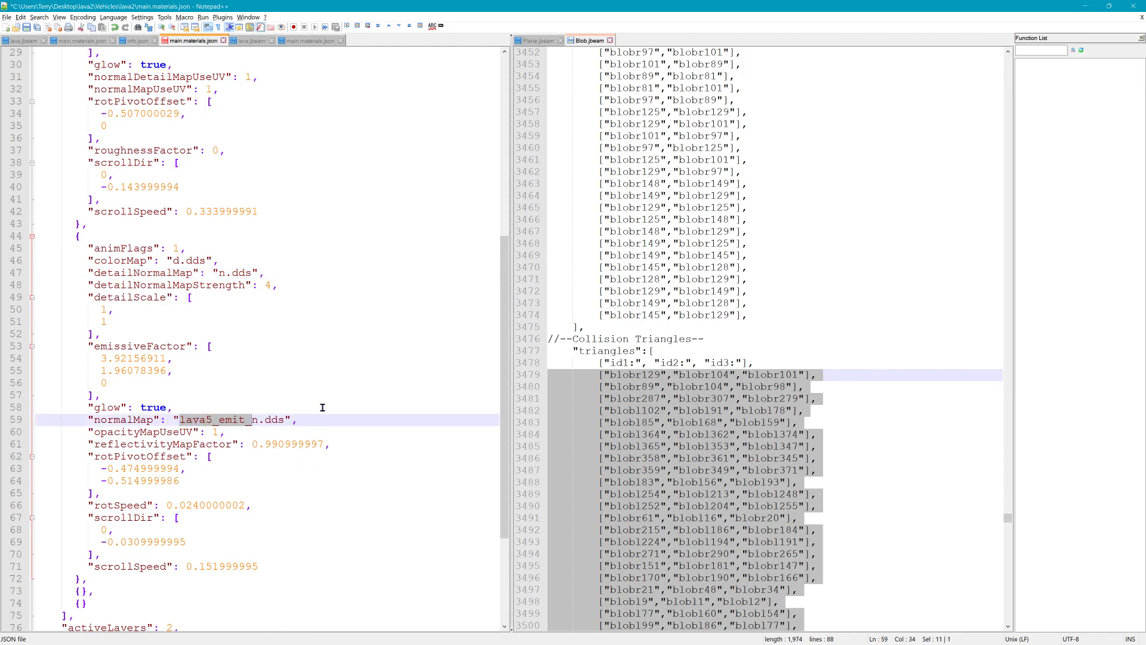
{"action": "key", "text": "BackSpace"}
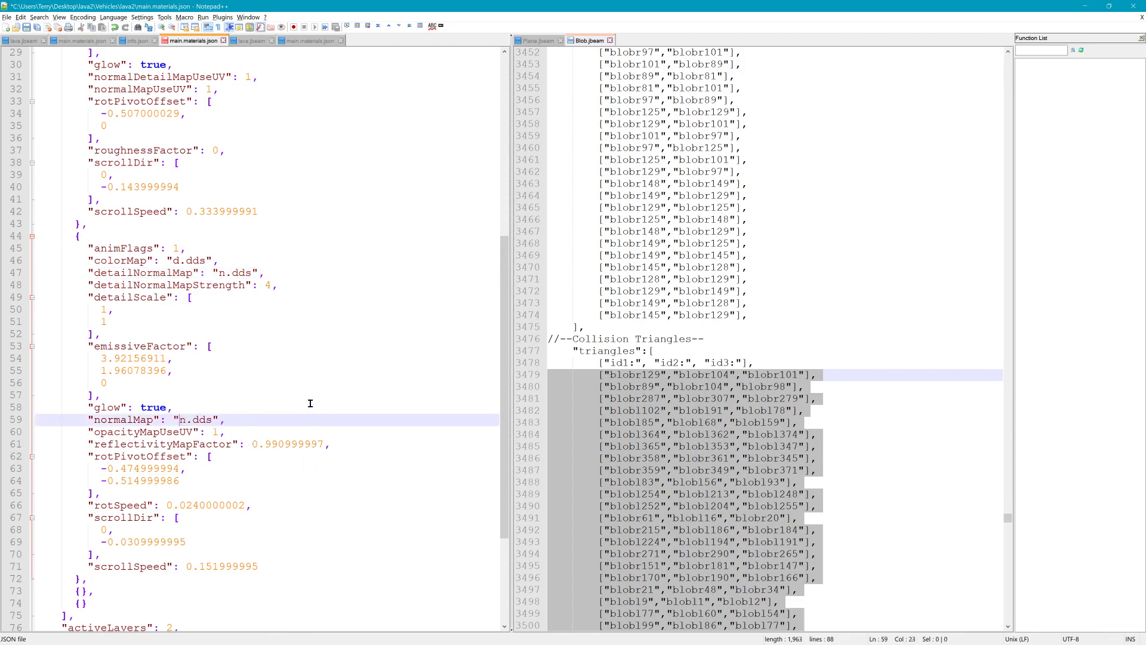
Step: Check the remaining entries of main.materials.json, save the file and minimise Notepad++
{"action": "left_click", "coordinate": [261, 428]}
{"action": "scroll", "coordinate": [275, 398], "scroll_direction": "down", "scroll_amount": 4}
{"action": "scroll", "coordinate": [281, 398], "scroll_direction": "up", "scroll_amount": 14}
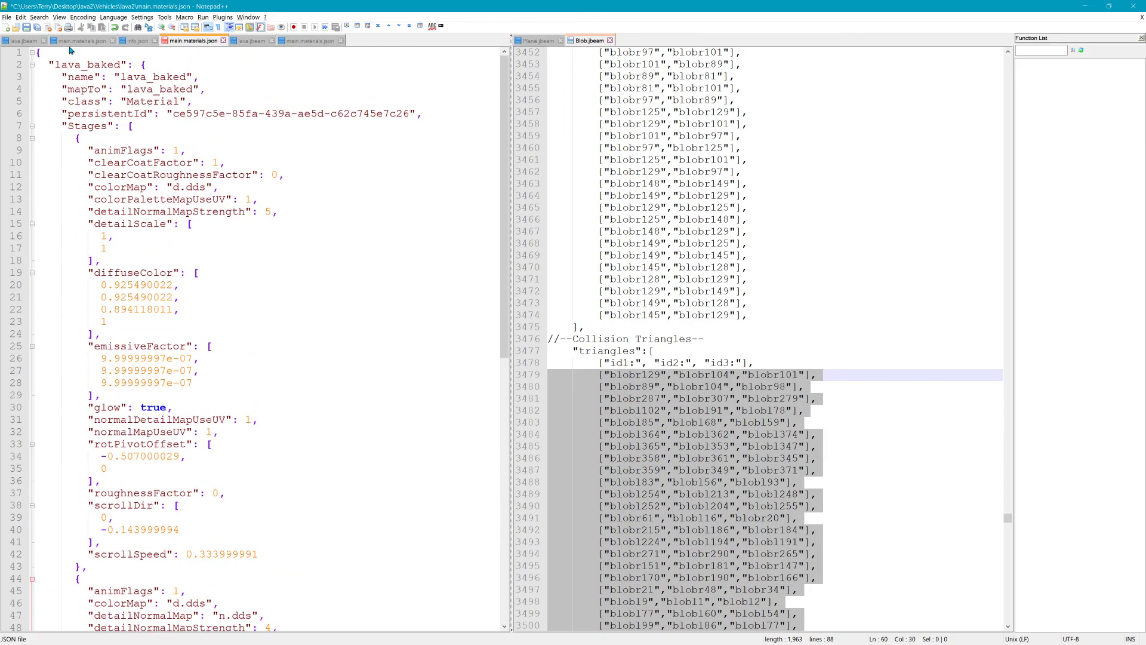
{"action": "left_click", "coordinate": [28, 28]}
{"action": "left_click", "coordinate": [1089, 5]}
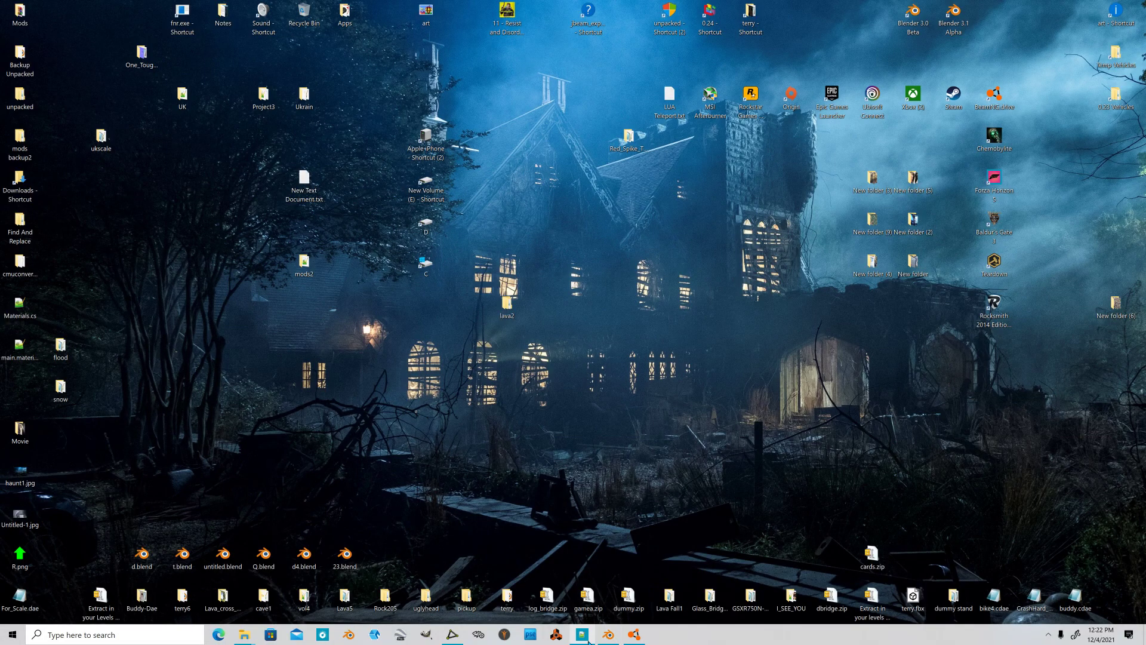
Step: Switch to BeamNG.drive, leave the world editor and load the Cliff level again in Freeroam
{"action": "left_click", "coordinate": [635, 635]}
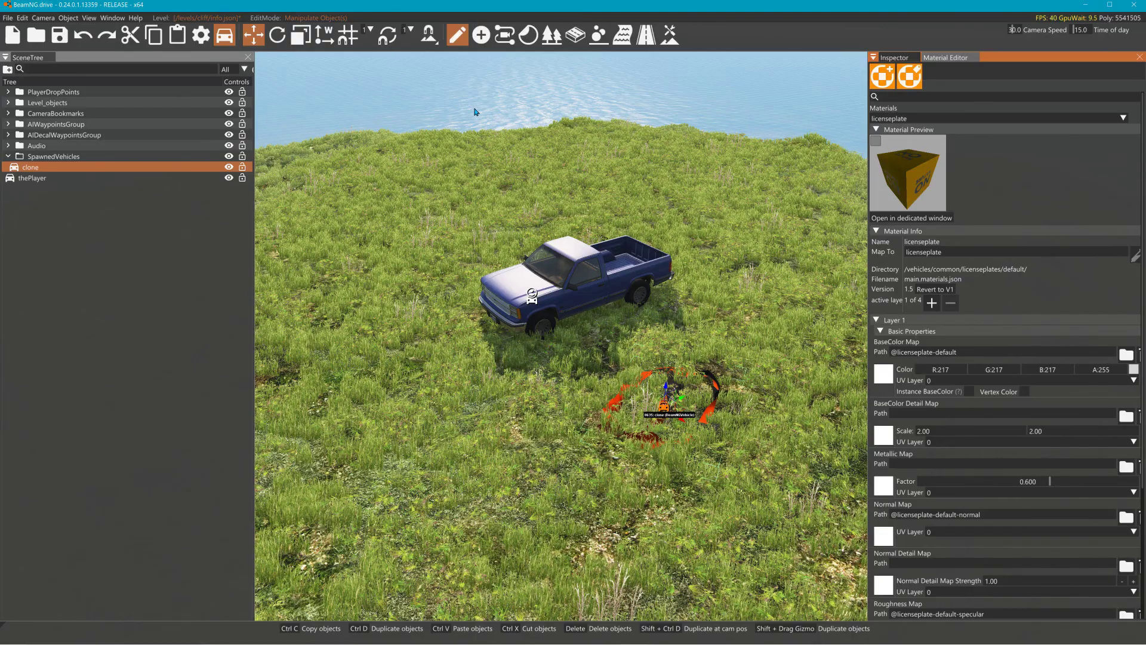
{"action": "key", "text": "F11"}
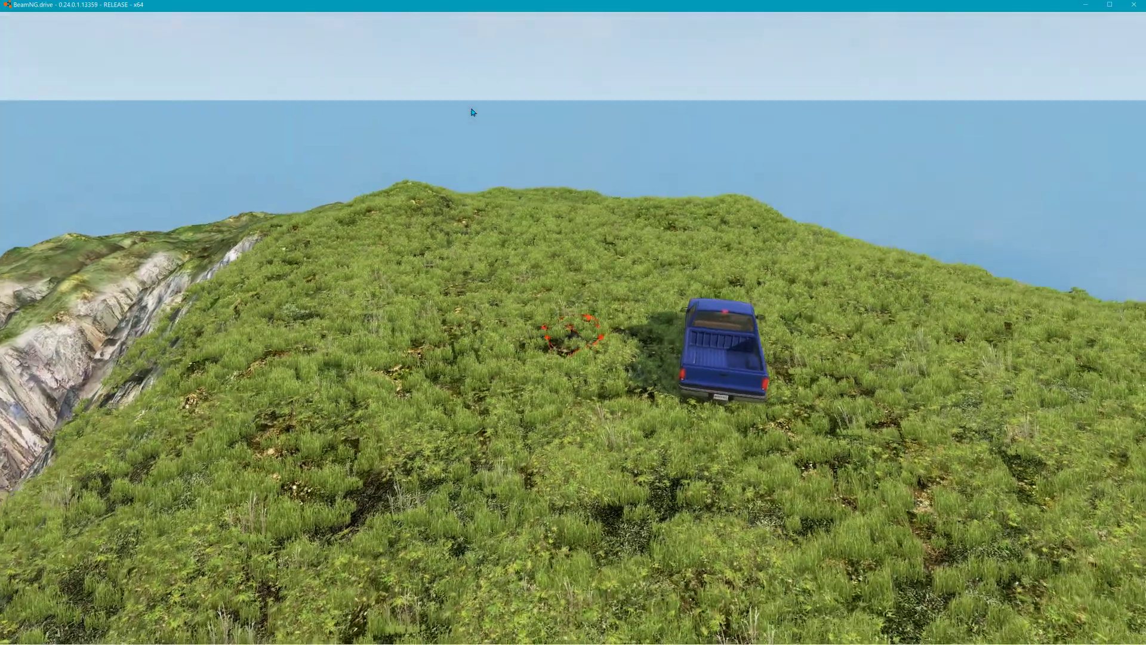
{"action": "key", "text": "Escape"}
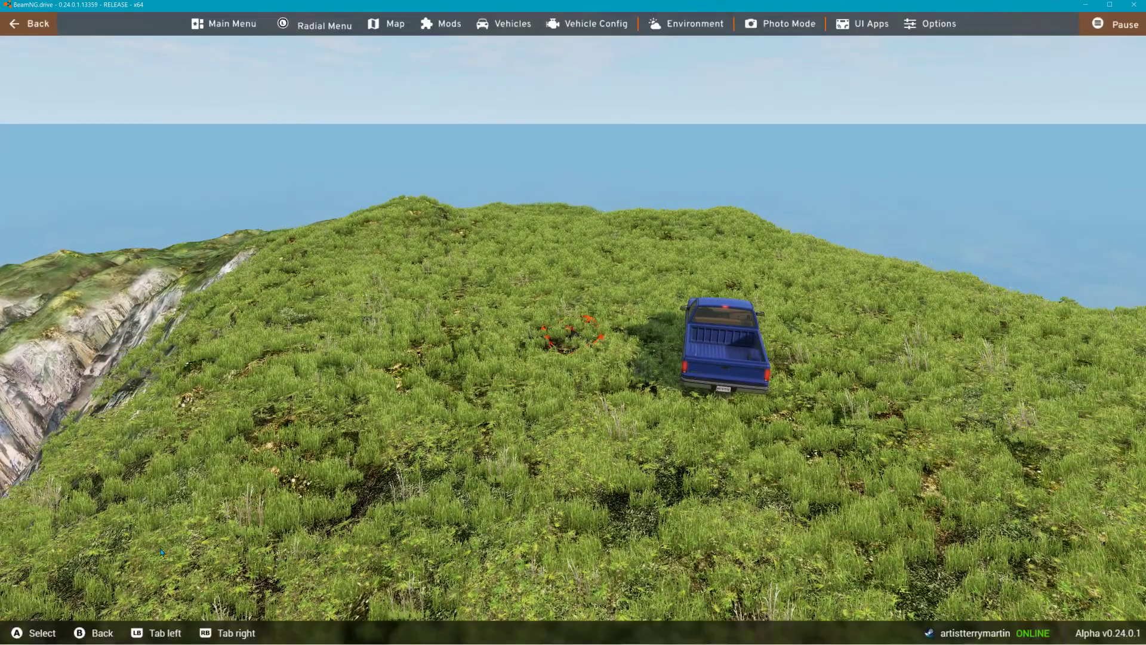
{"action": "left_click", "coordinate": [223, 24]}
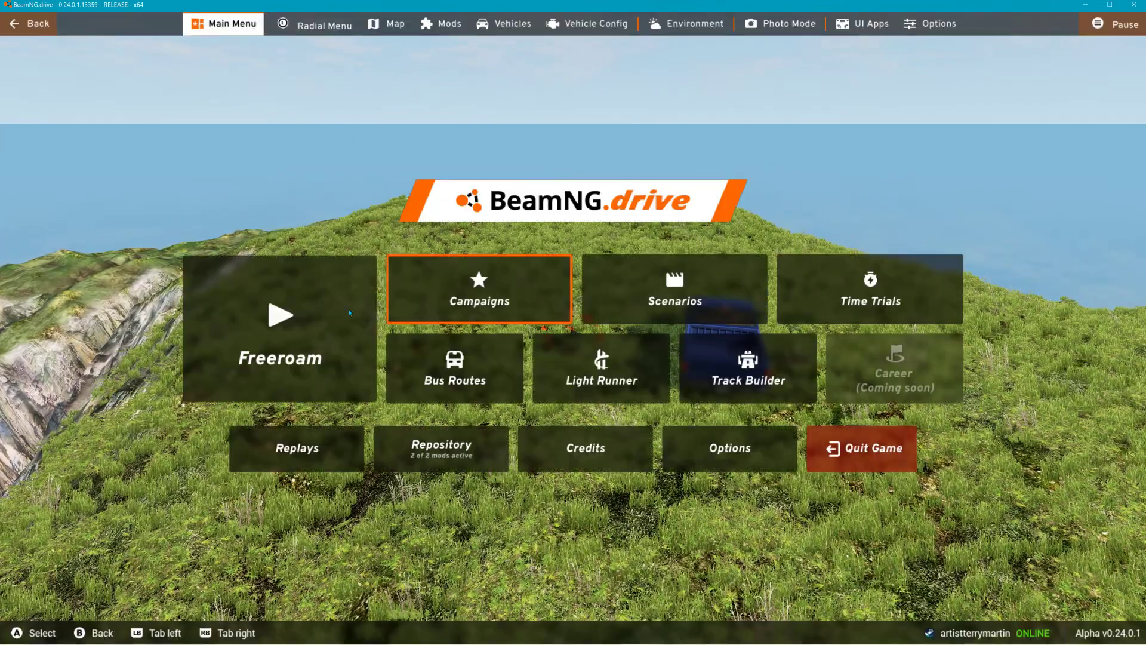
{"action": "left_click", "coordinate": [307, 331]}
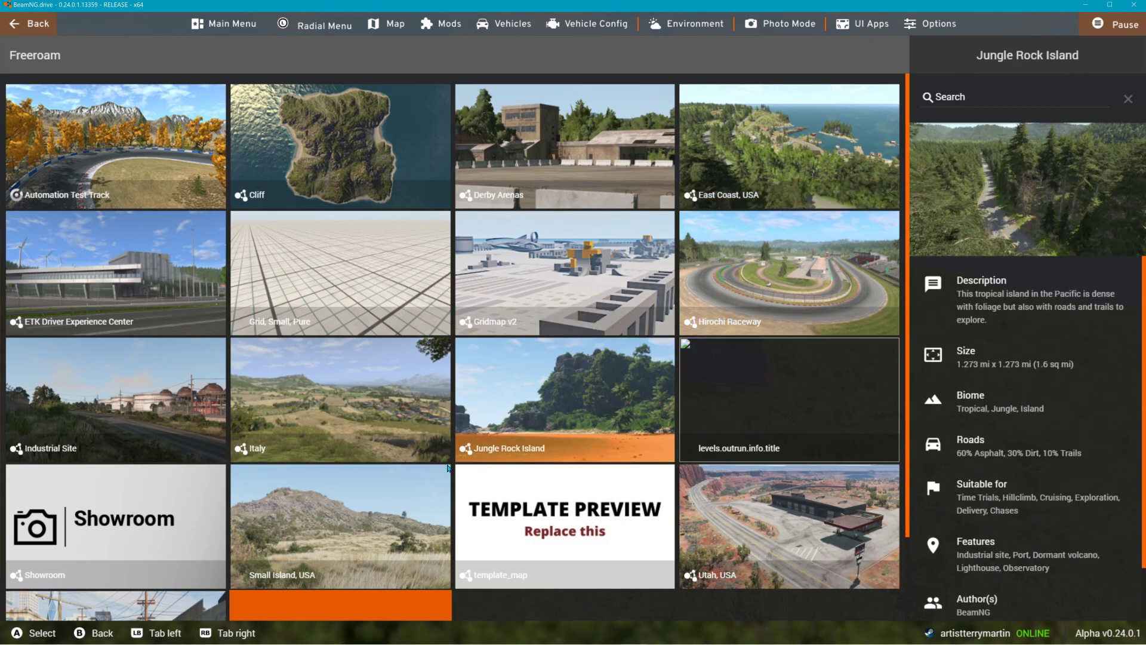
{"action": "scroll", "coordinate": [489, 451], "scroll_direction": "down", "scroll_amount": 2}
{"action": "scroll", "coordinate": [490, 451], "scroll_direction": "up", "scroll_amount": 2}
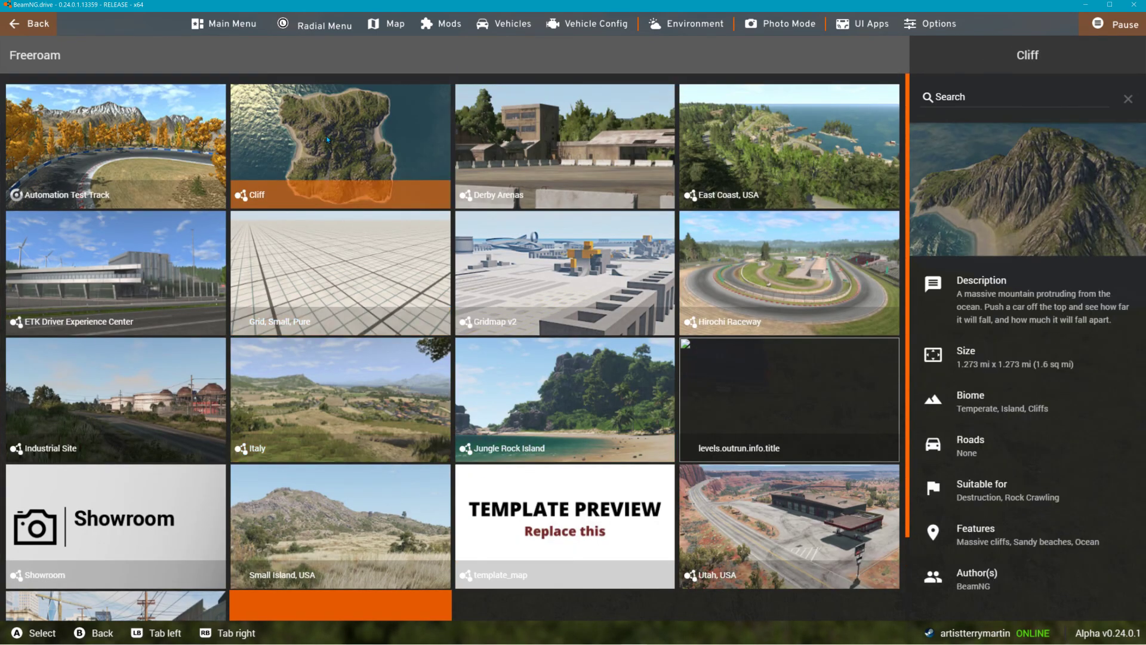
{"action": "left_click", "coordinate": [441, 185]}
{"action": "left_click", "coordinate": [1021, 591]}
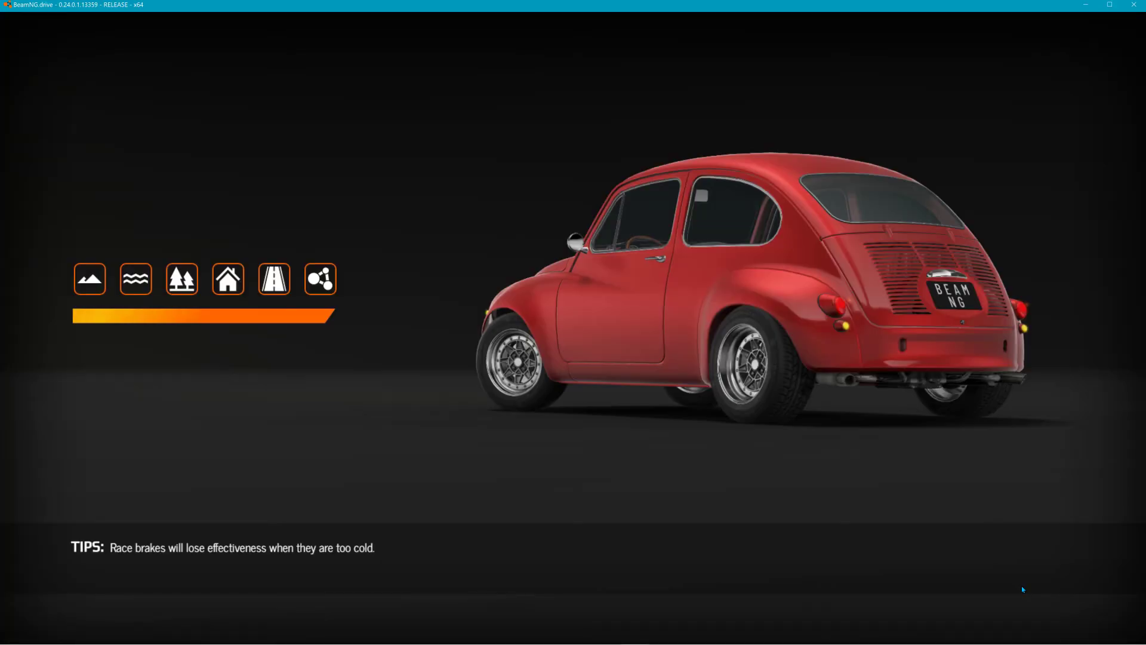
{"action": "left_click", "coordinate": [652, 370]}
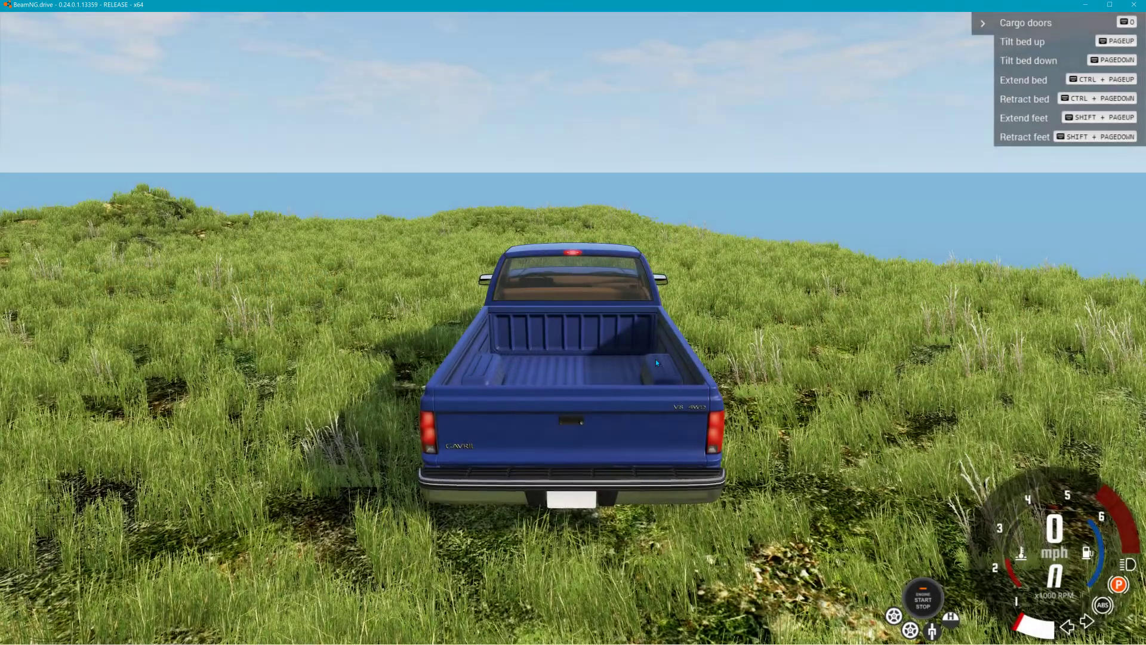
Step: Spawn lava2 from the vehicle selector as a new vehicle next to the pickup
{"action": "key", "text": "F11"}
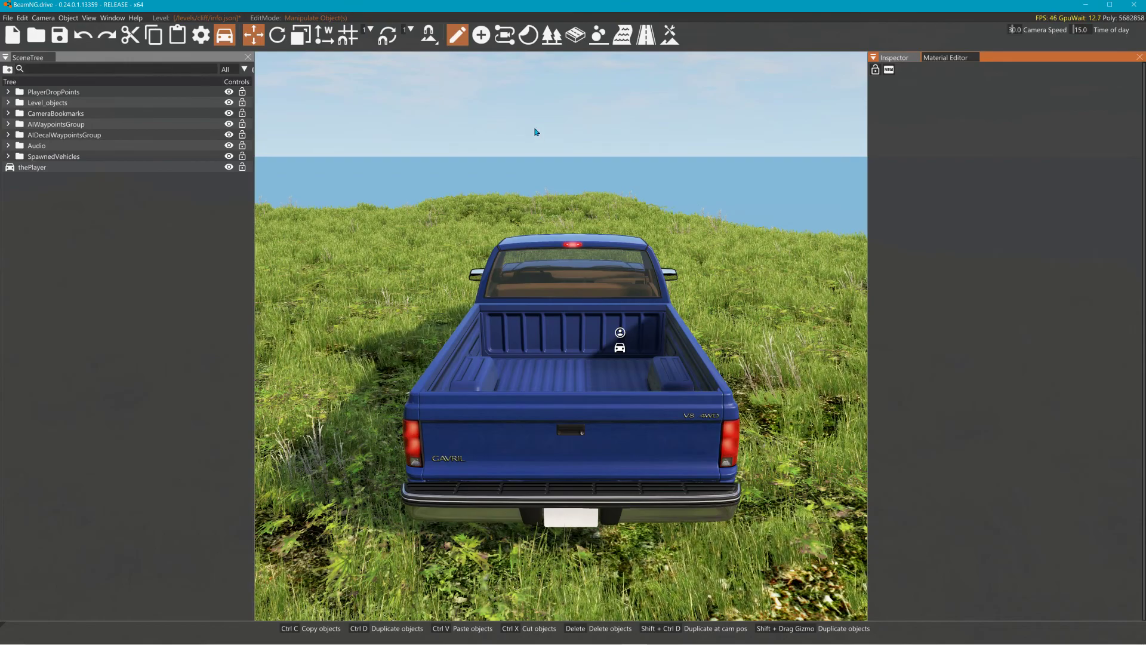
{"action": "key", "text": "F11"}
{"action": "key", "text": "Escape"}
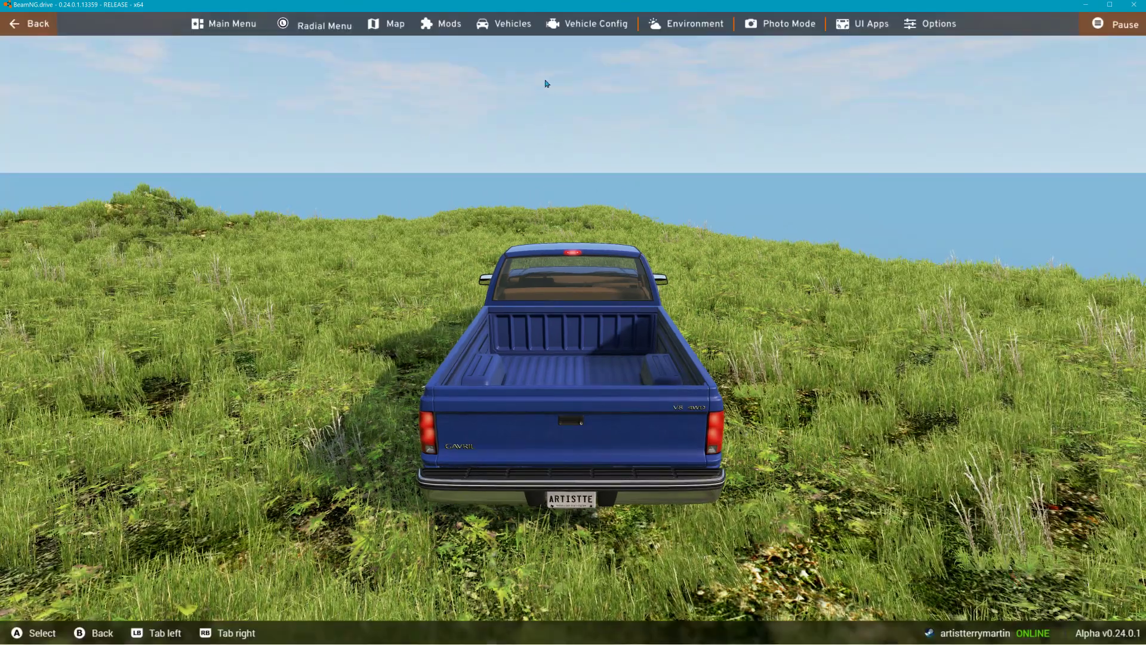
{"action": "left_click", "coordinate": [512, 24]}
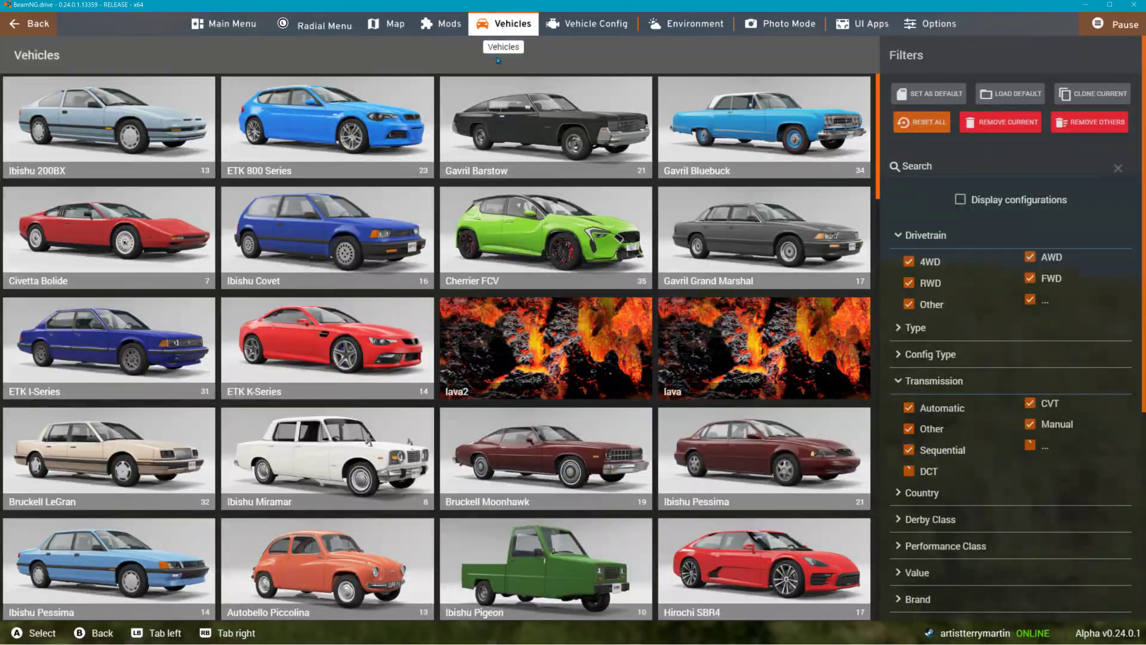
{"action": "left_click", "coordinate": [570, 332]}
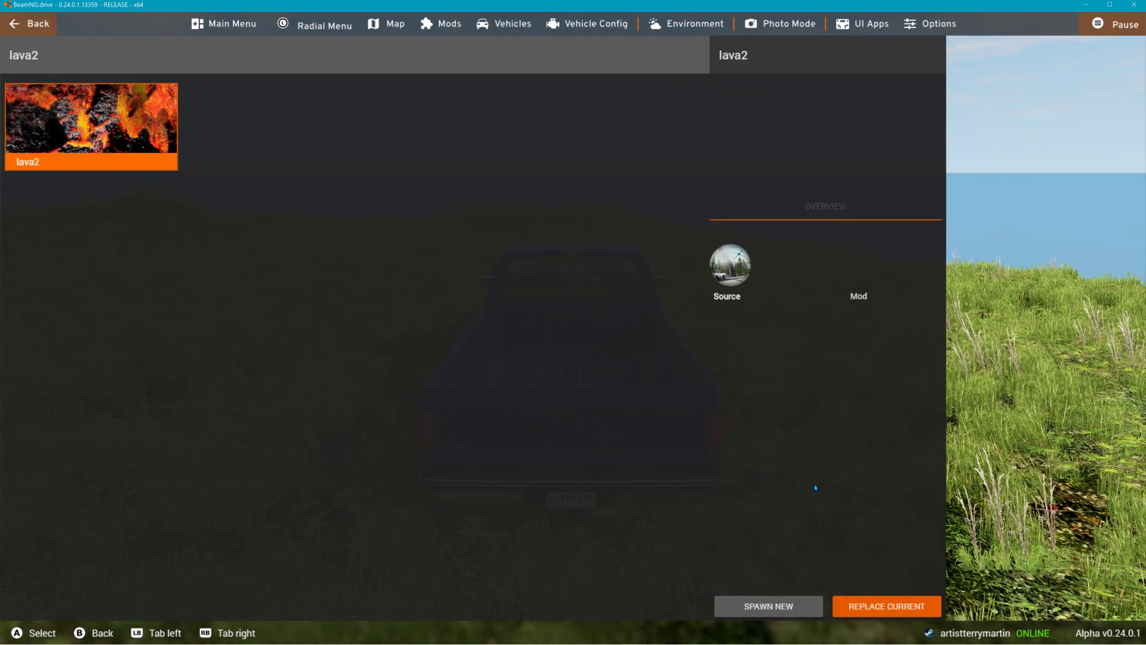
{"action": "left_click", "coordinate": [770, 606]}
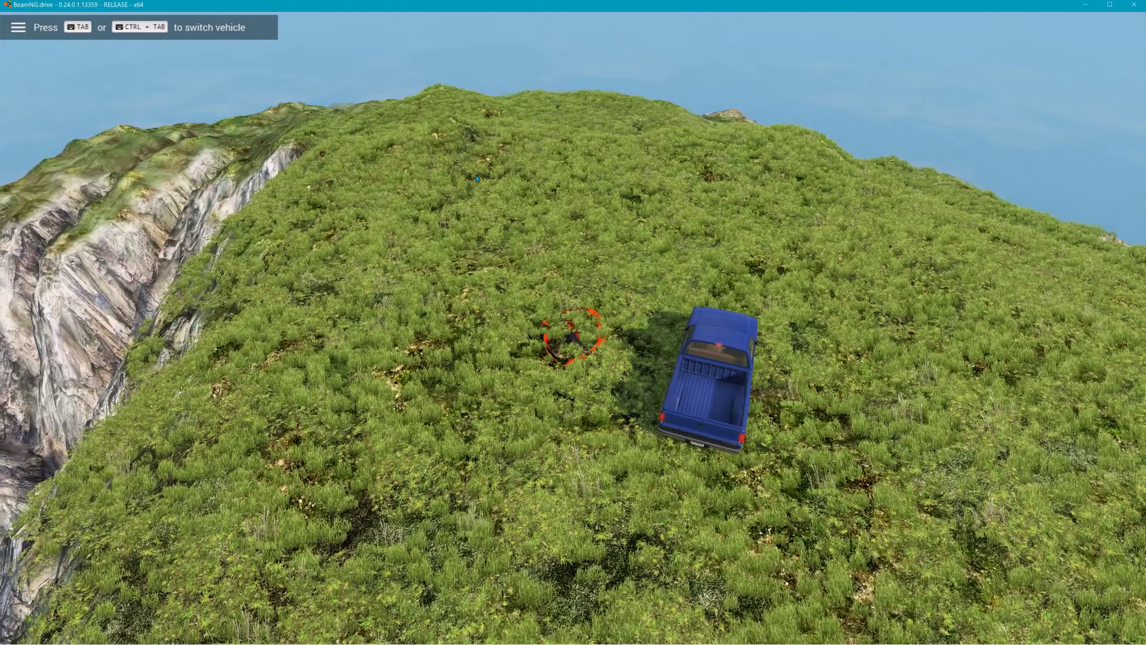
Step: Minimise BeamNG.drive, open the 0.24 user folder from the desktop and switch to Blender
{"action": "left_click", "coordinate": [1085, 5]}
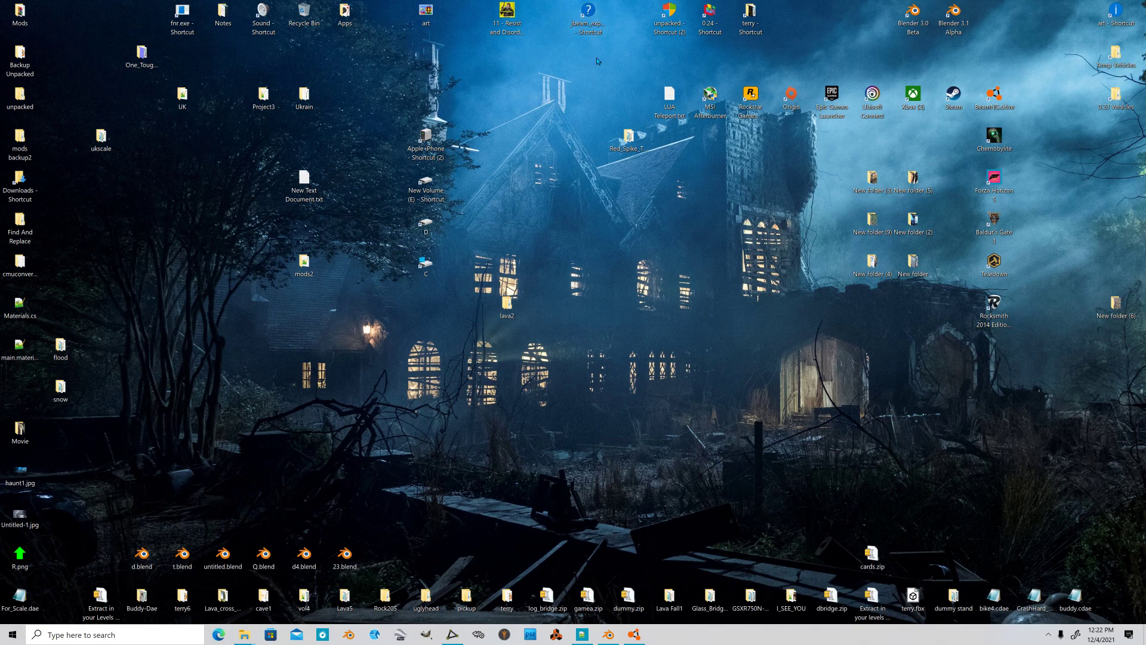
{"action": "double_click", "coordinate": [709, 18]}
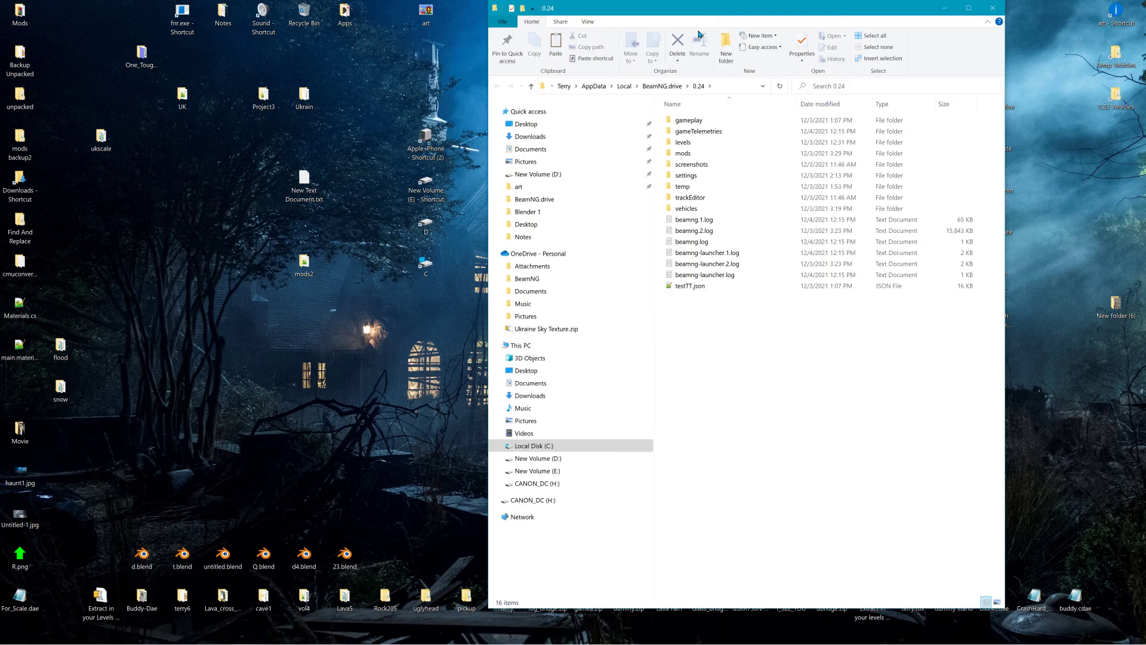
{"action": "key", "text": "alt+Tab"}
{"action": "key", "text": "alt+Tab"}
{"action": "key", "text": "alt+Tab"}
{"action": "key", "text": "alt+Tab"}
{"action": "key", "text": "alt+Tab"}
{"action": "key", "text": "alt+Tab"}
{"action": "key", "text": "alt+Tab"}
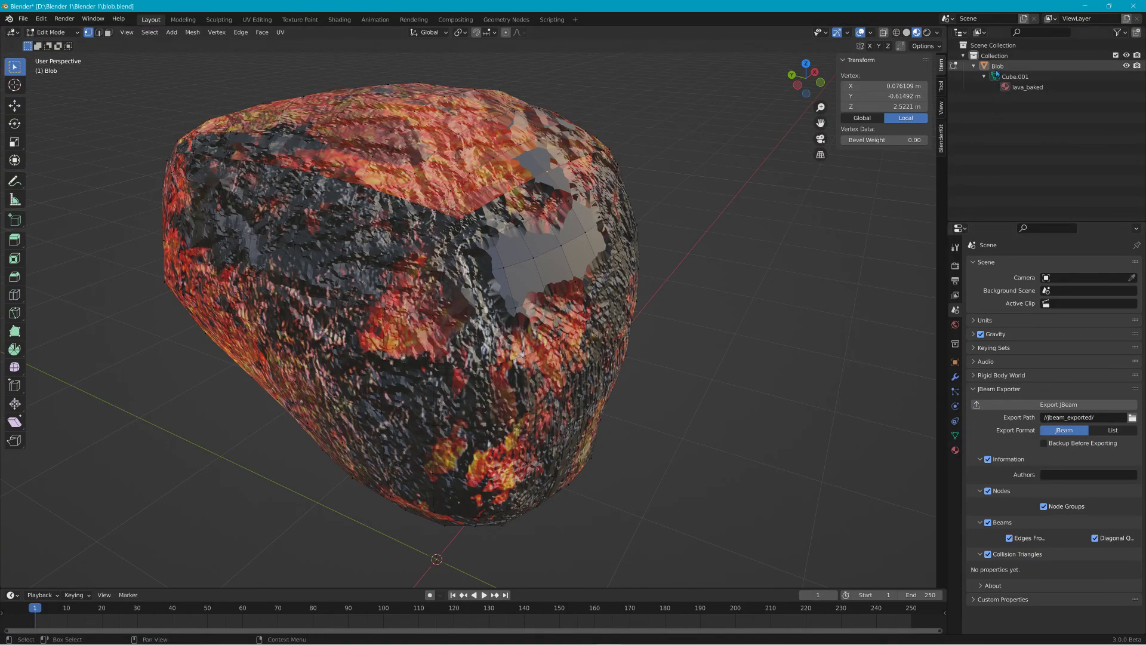
Step: Open the image browser for the lava_baked material's Base Color texture and go to the 0.24 mods\unpacked folder
{"action": "left_click", "coordinate": [1023, 87]}
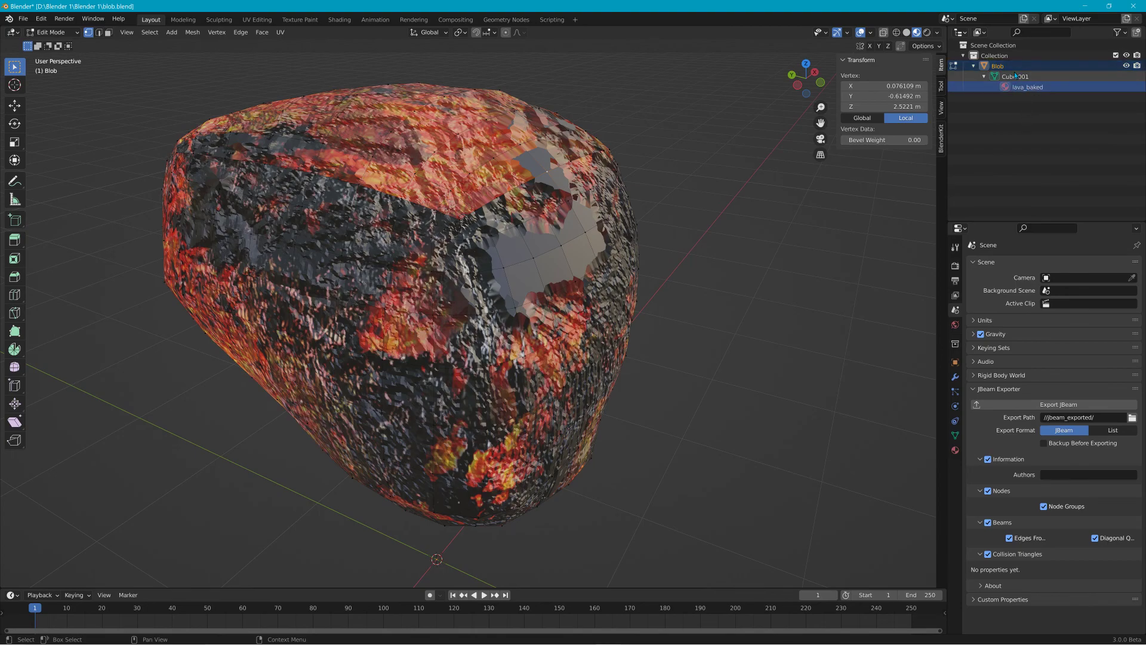
{"action": "left_click", "coordinate": [956, 450]}
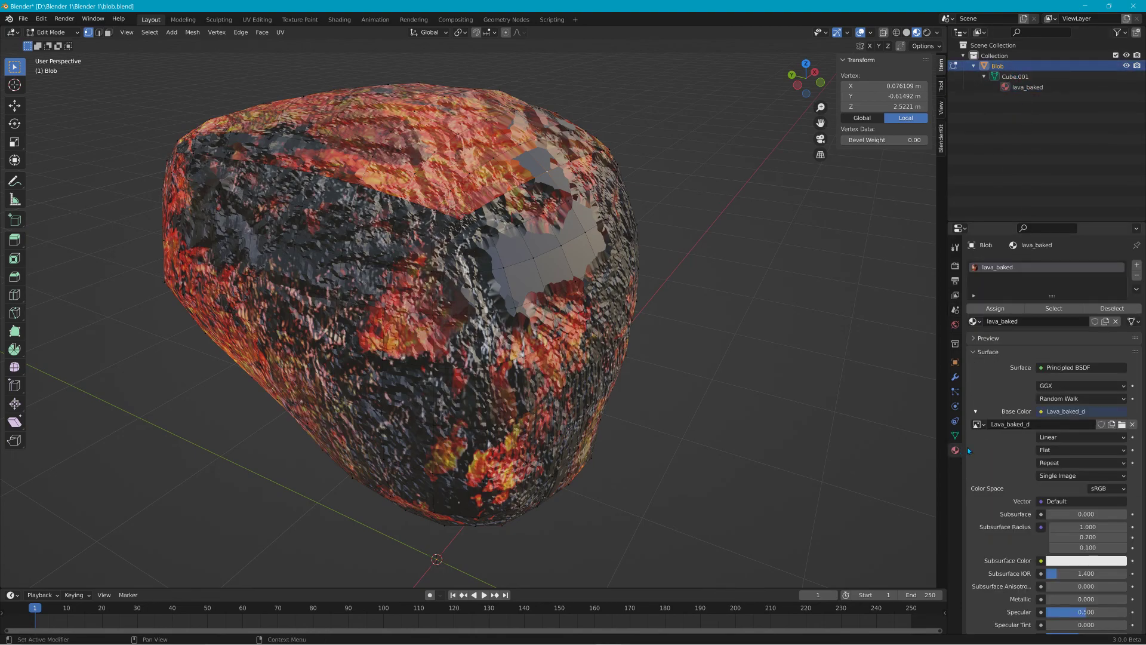
{"action": "left_click", "coordinate": [1121, 424]}
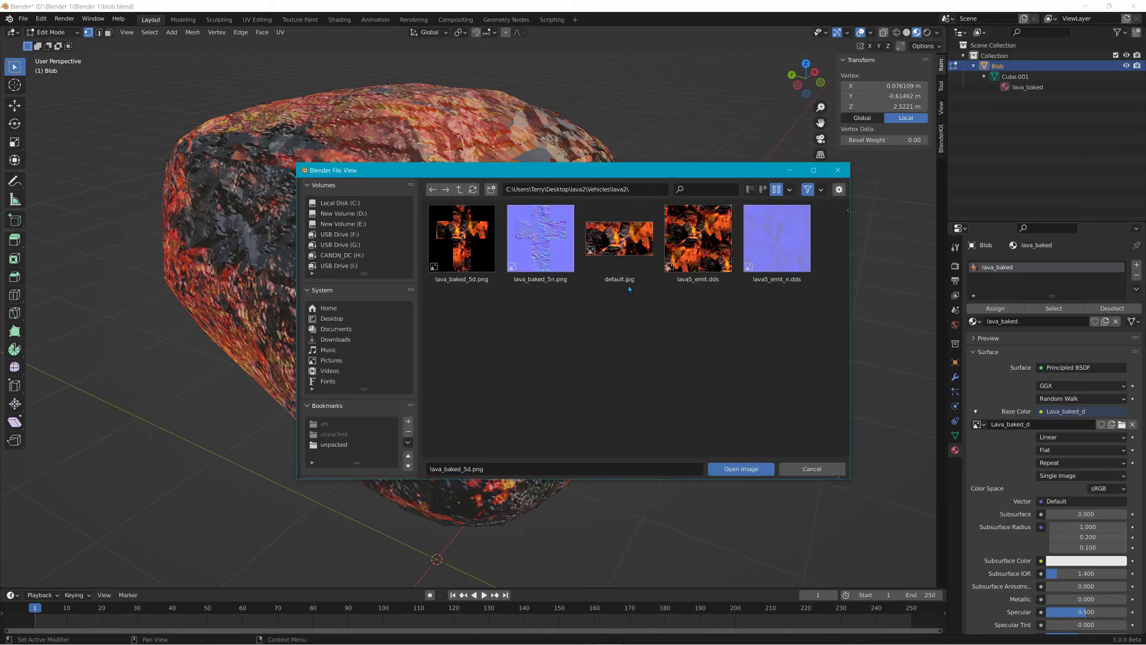
{"action": "left_click", "coordinate": [459, 189]}
{"action": "double_click", "coordinate": [459, 189]}
{"action": "double_click", "coordinate": [459, 190]}
{"action": "left_click", "coordinate": [459, 190]}
{"action": "scroll", "coordinate": [621, 310], "scroll_direction": "down", "scroll_amount": 2}
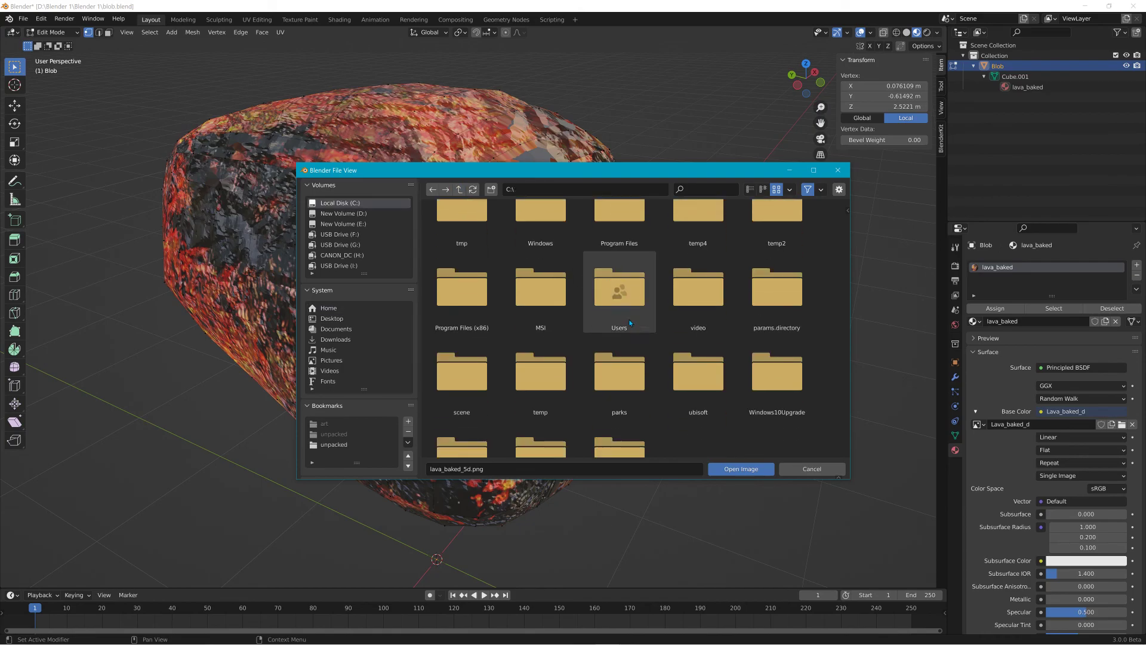
{"action": "left_click", "coordinate": [327, 423]}
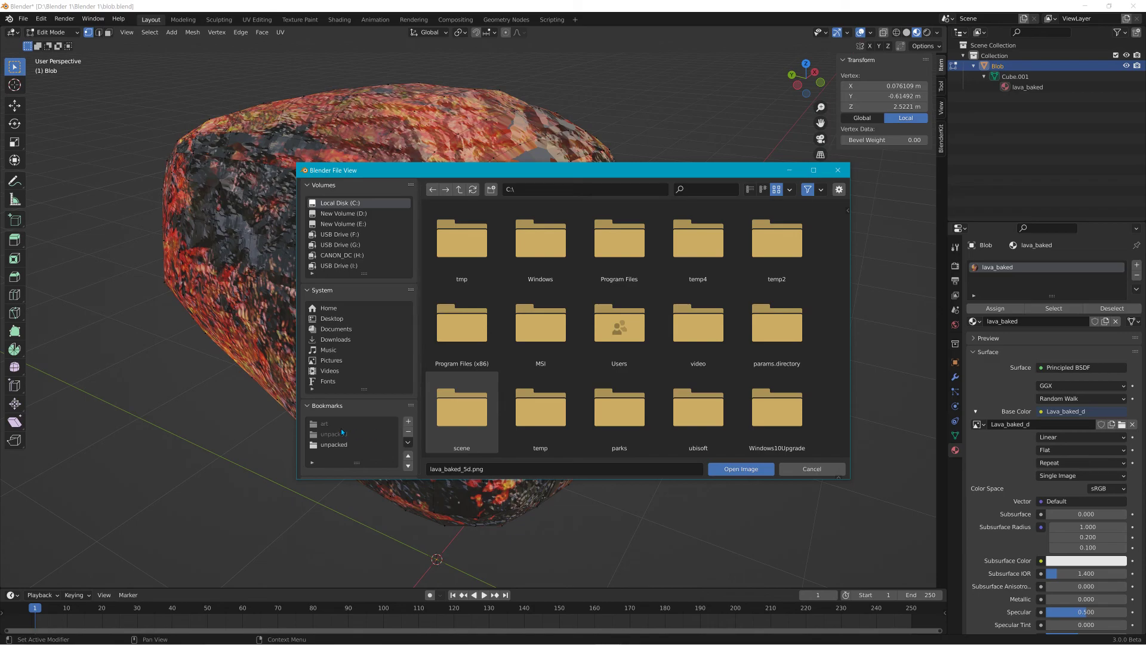
{"action": "left_click", "coordinate": [333, 443]}
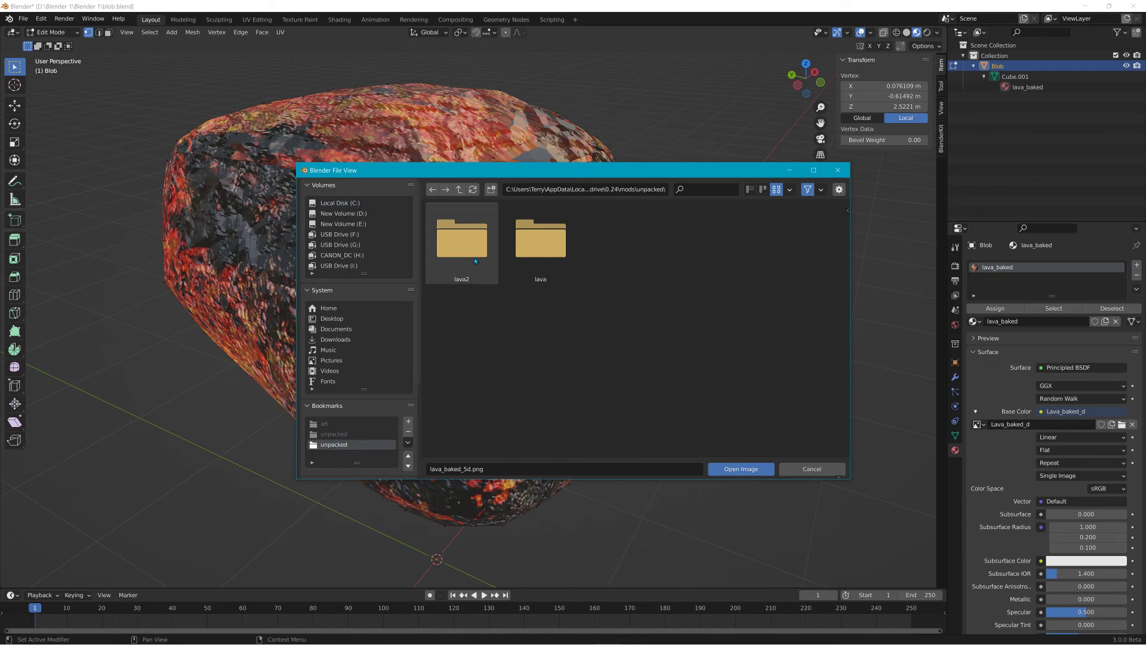
Step: Load d.dds from lava2\Vehicles\lava2 as the Base Color image of the lava_baked material
{"action": "double_click", "coordinate": [487, 243]}
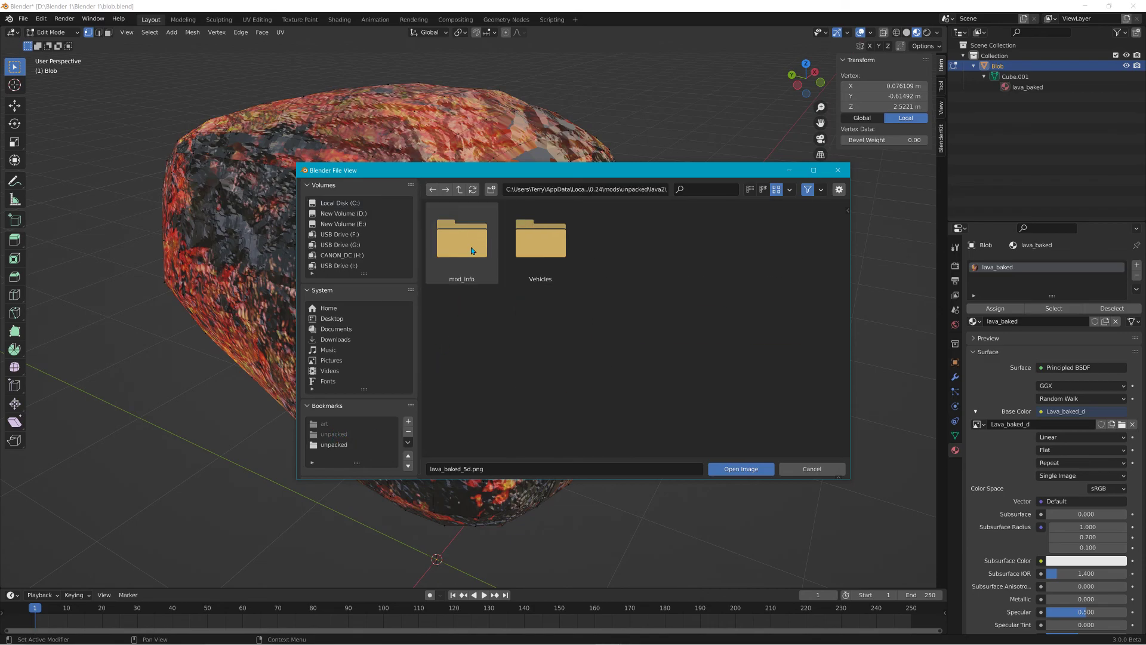
{"action": "double_click", "coordinate": [471, 250]}
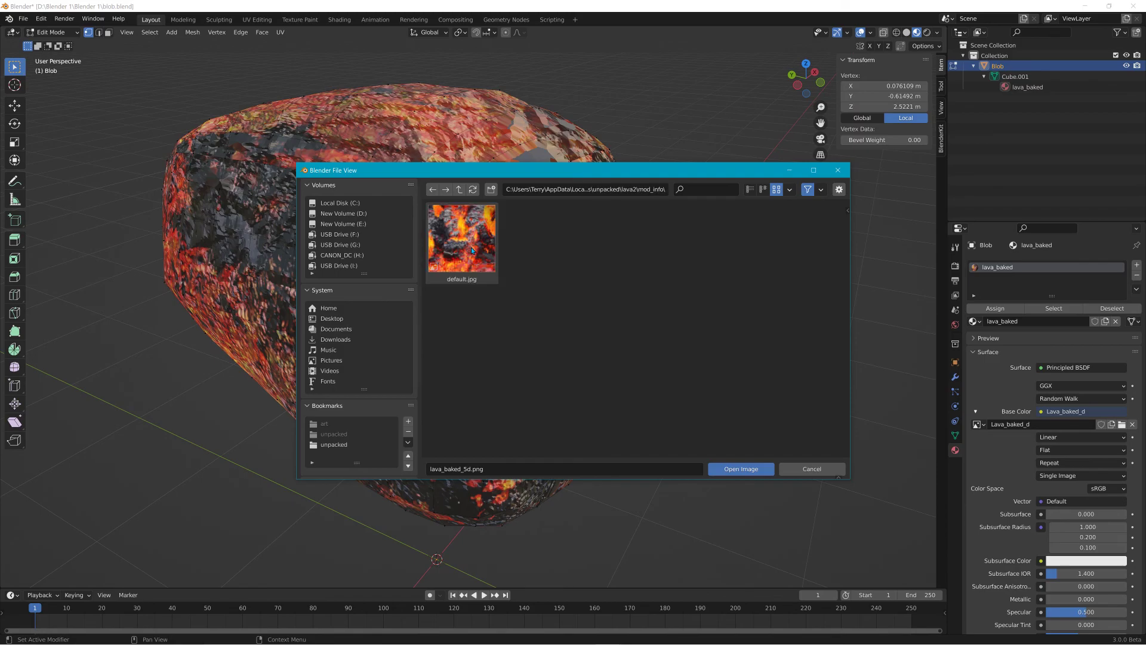
{"action": "left_click", "coordinate": [459, 189]}
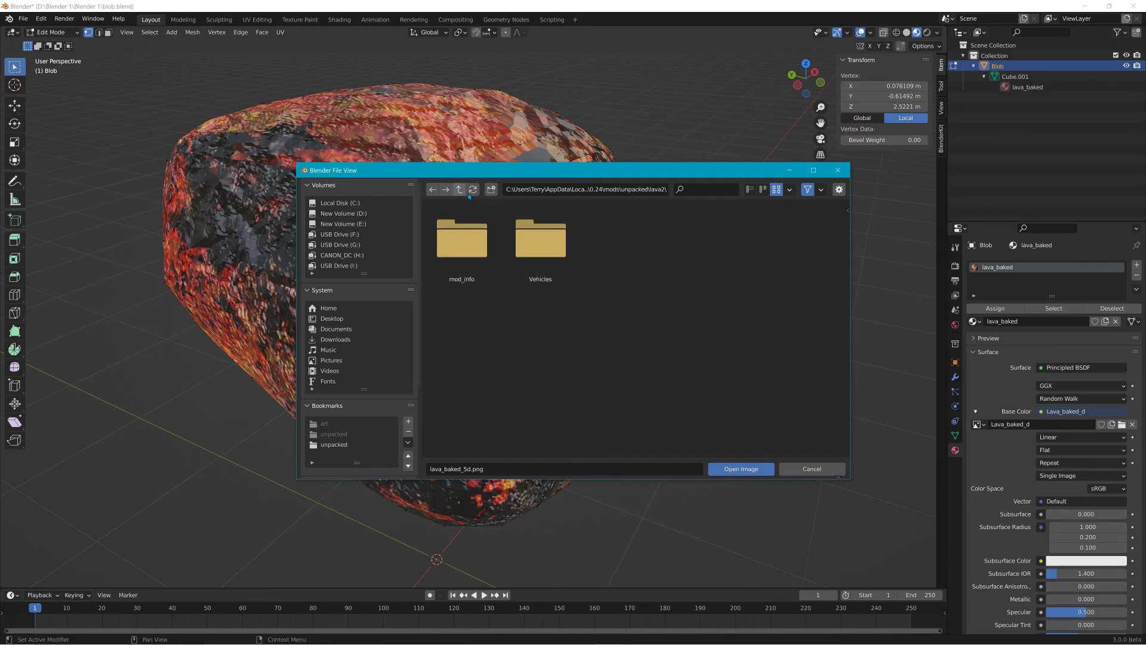
{"action": "double_click", "coordinate": [513, 241]}
{"action": "double_click", "coordinate": [488, 241]}
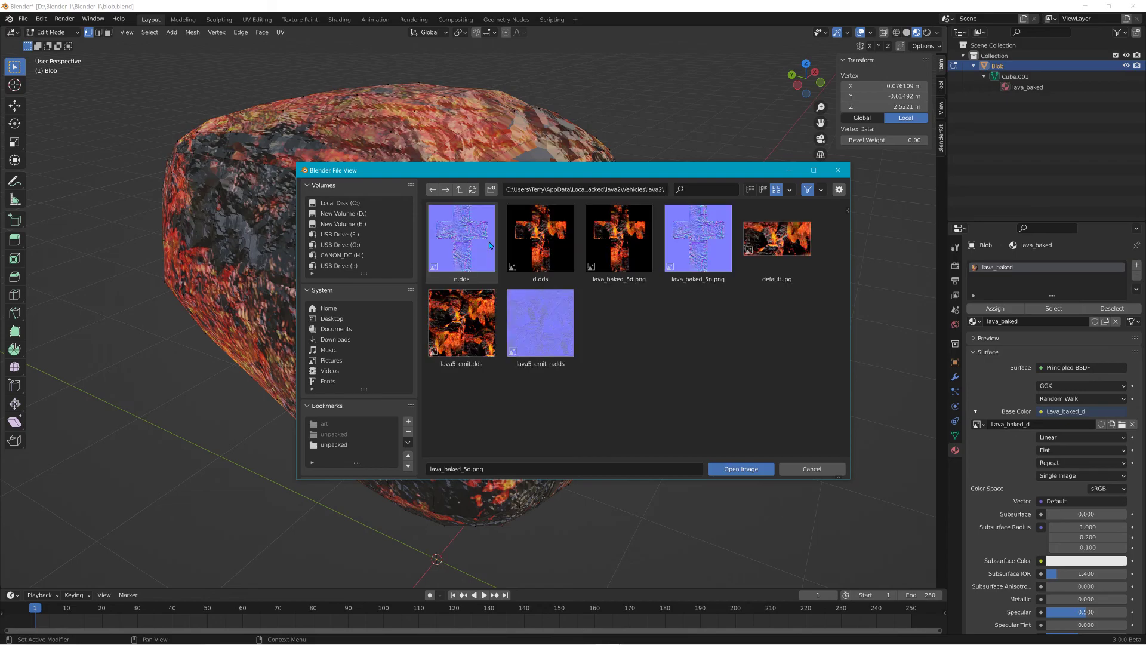
{"action": "left_click", "coordinate": [539, 236]}
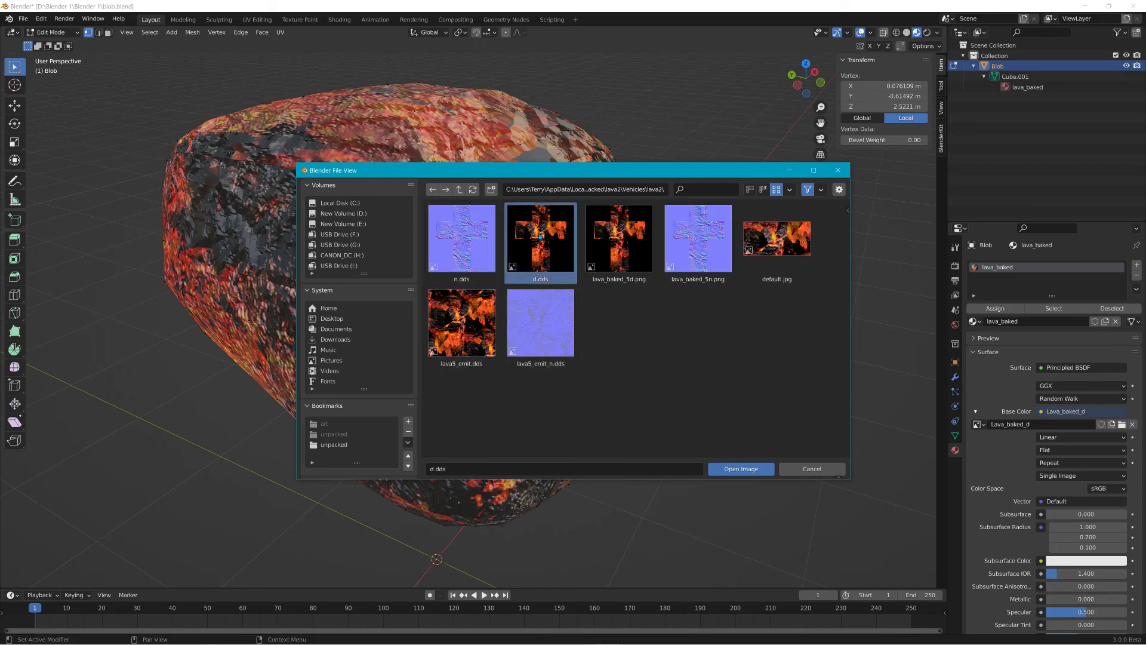
{"action": "left_click", "coordinate": [740, 469]}
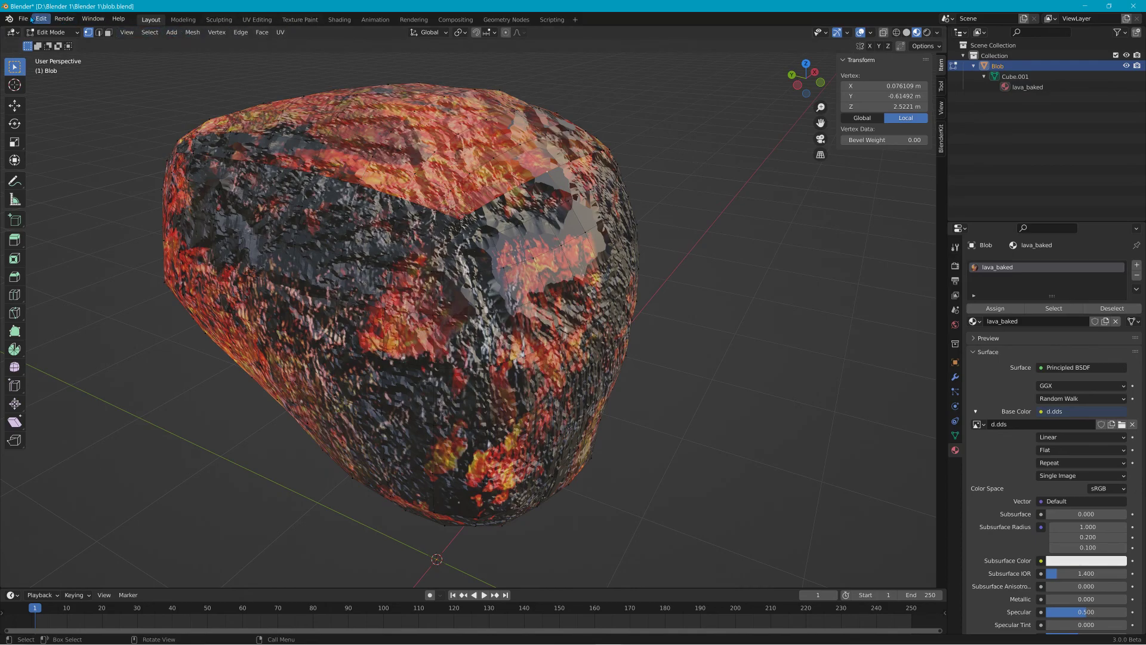
Step: Export the model as COLLADA over blob.dae in the unpacked lava2\Vehicles\lava2 folder, with the texture Copy option enabled
{"action": "left_click", "coordinate": [23, 19]}
{"action": "mouse_move", "coordinate": [84, 176]}
{"action": "left_click", "coordinate": [150, 170]}
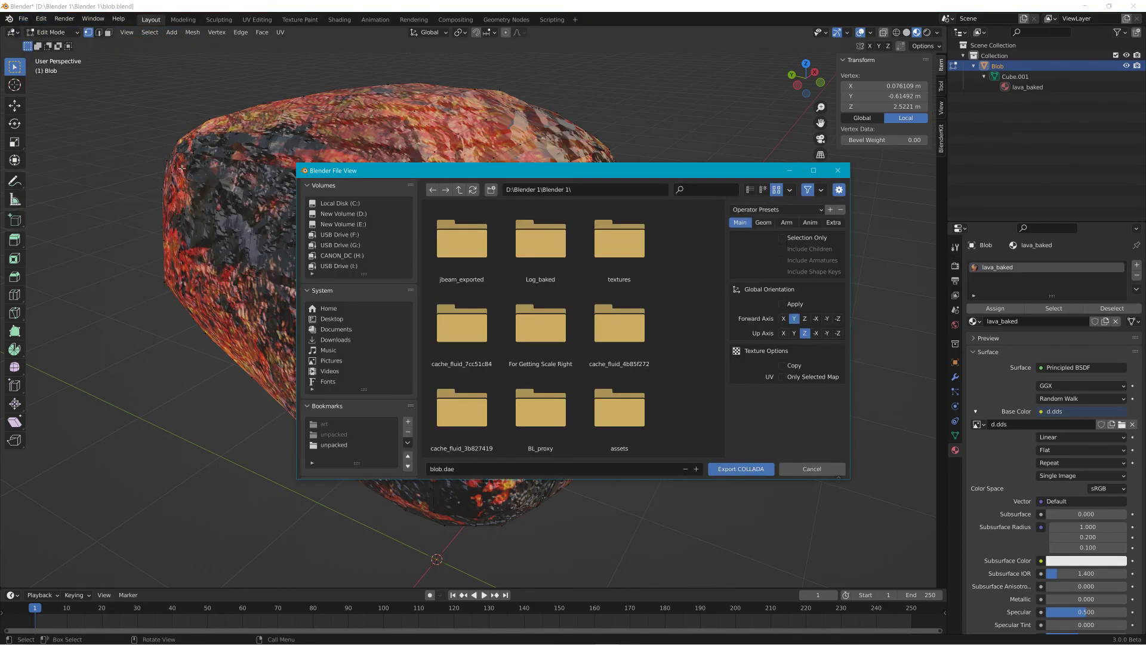
{"action": "left_click", "coordinate": [334, 444]}
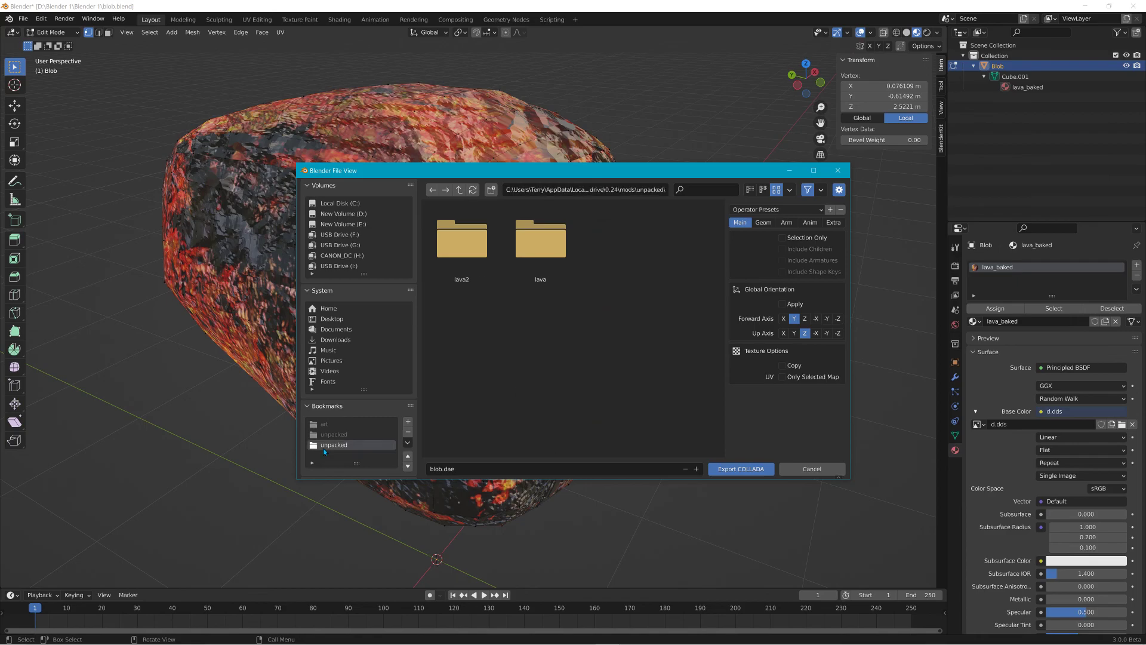
{"action": "left_click", "coordinate": [450, 240]}
{"action": "double_click", "coordinate": [450, 241]}
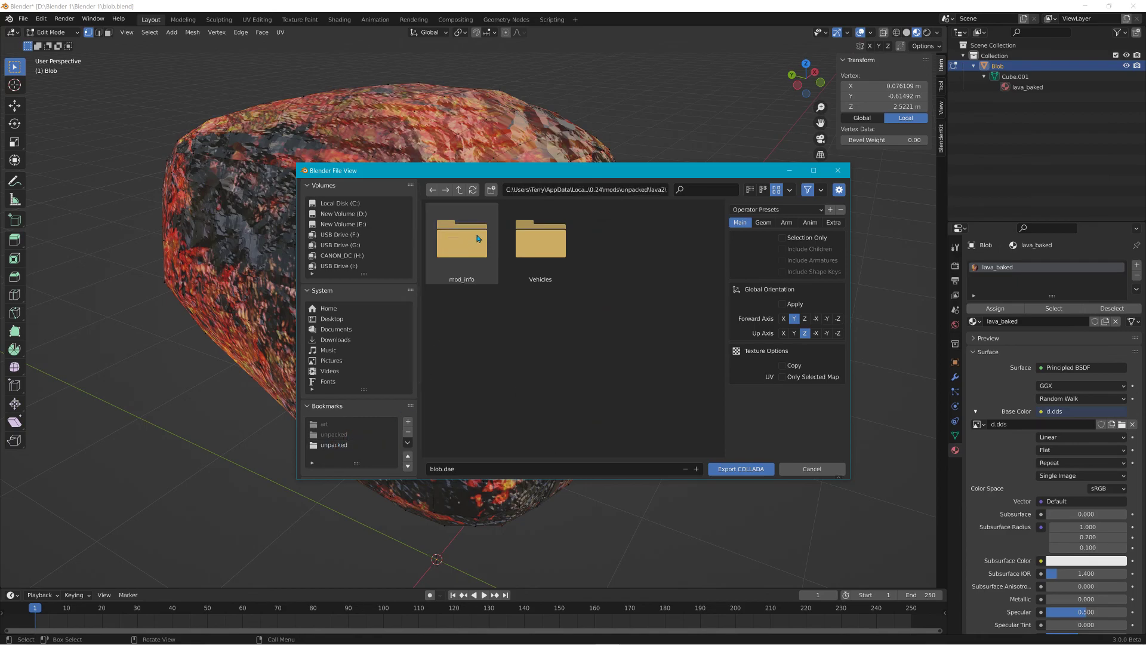
{"action": "left_click", "coordinate": [553, 237]}
{"action": "double_click", "coordinate": [553, 236]}
{"action": "double_click", "coordinate": [476, 246]}
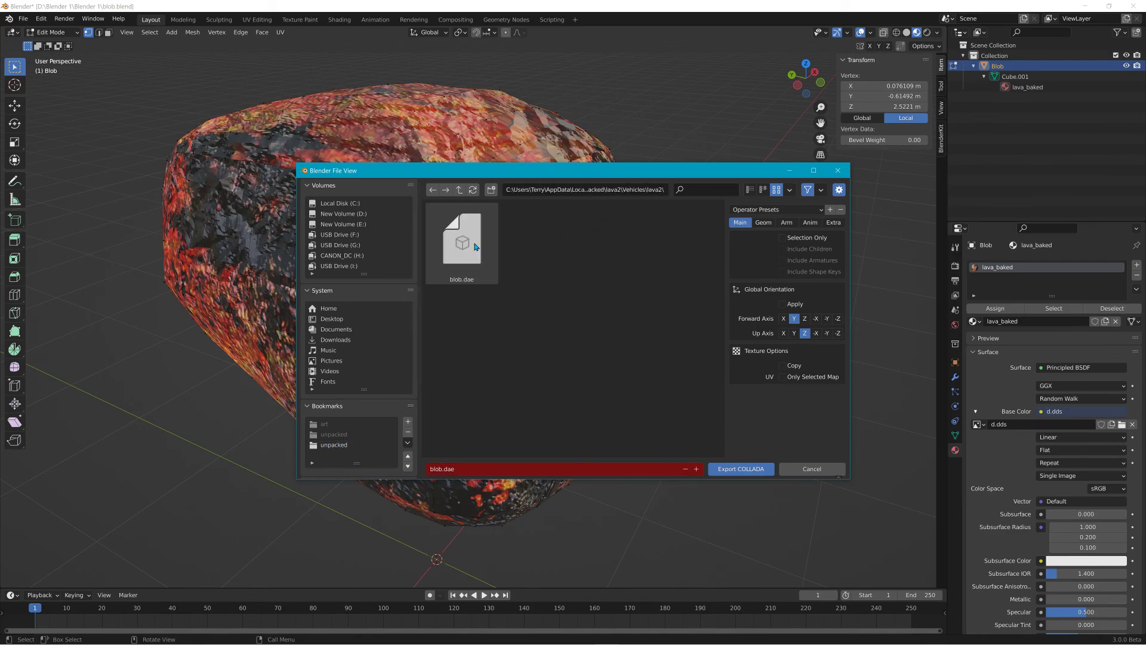
{"action": "left_click", "coordinate": [468, 252]}
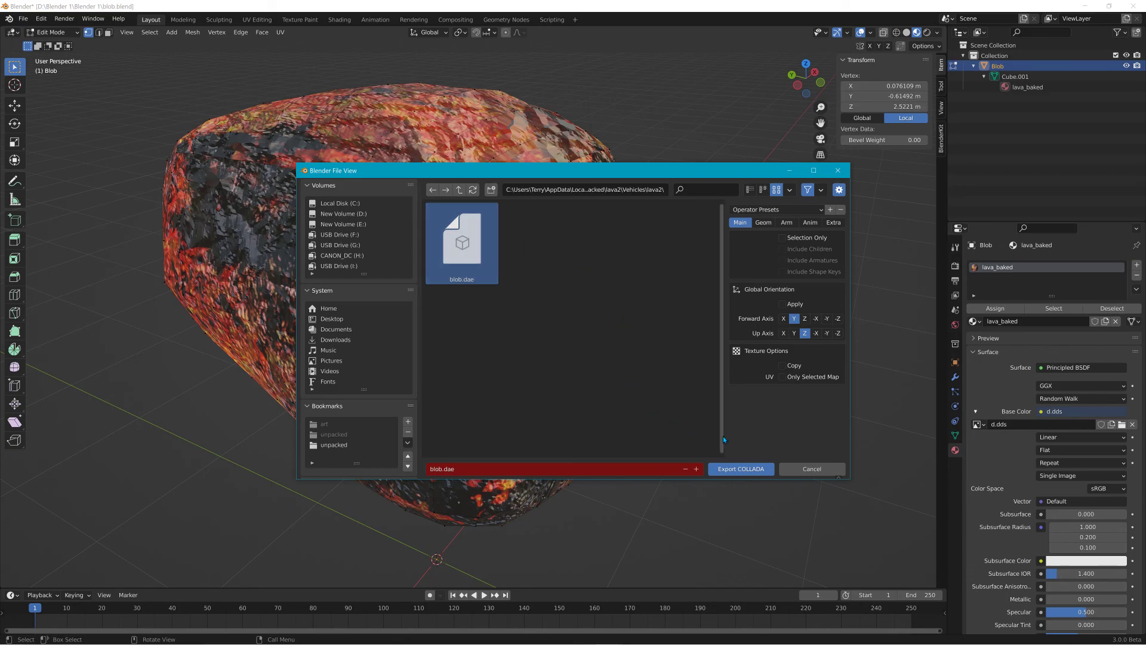
{"action": "left_click", "coordinate": [782, 365]}
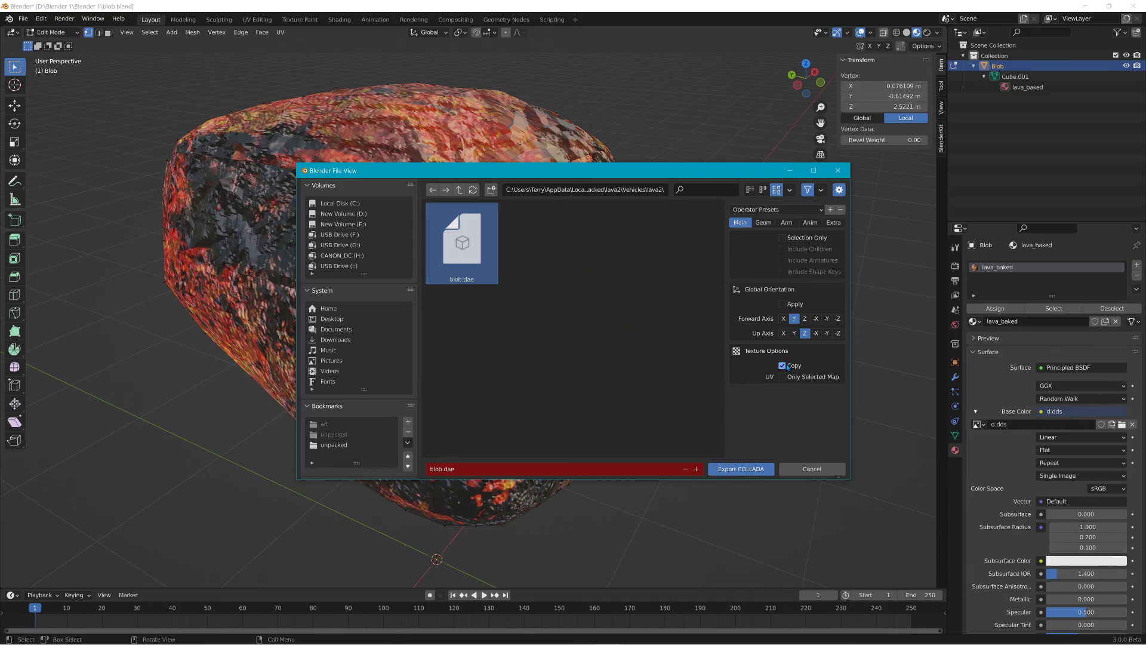
{"action": "left_click", "coordinate": [763, 468]}
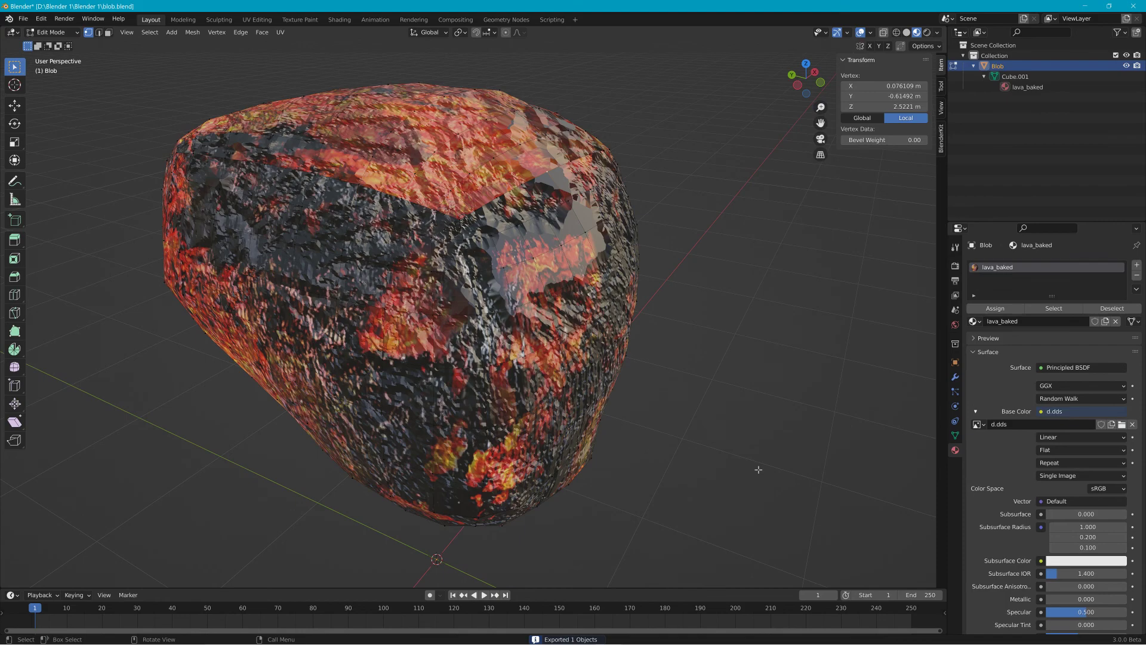
Step: Leave Blender and switch to the running BeamNG.drive session
{"action": "left_click", "coordinate": [1083, 6]}
{"action": "key", "text": "alt+Tab"}
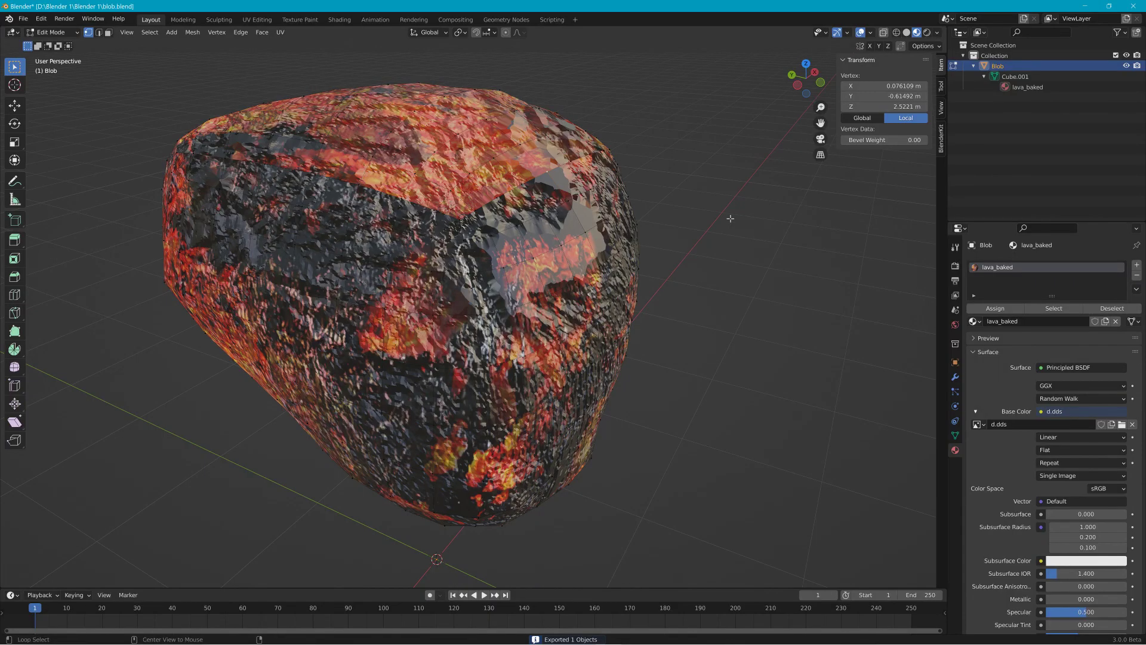
{"action": "key", "text": "alt+Tab"}
{"action": "left_click", "coordinate": [673, 225]}
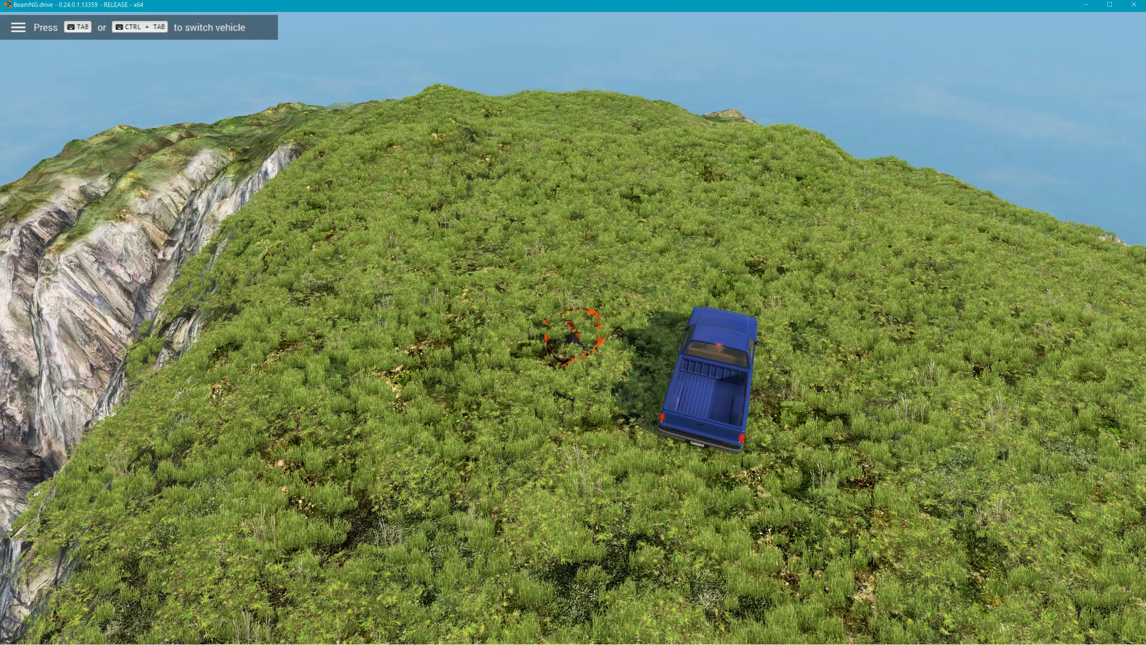
{"action": "key", "text": "alt+Tab"}
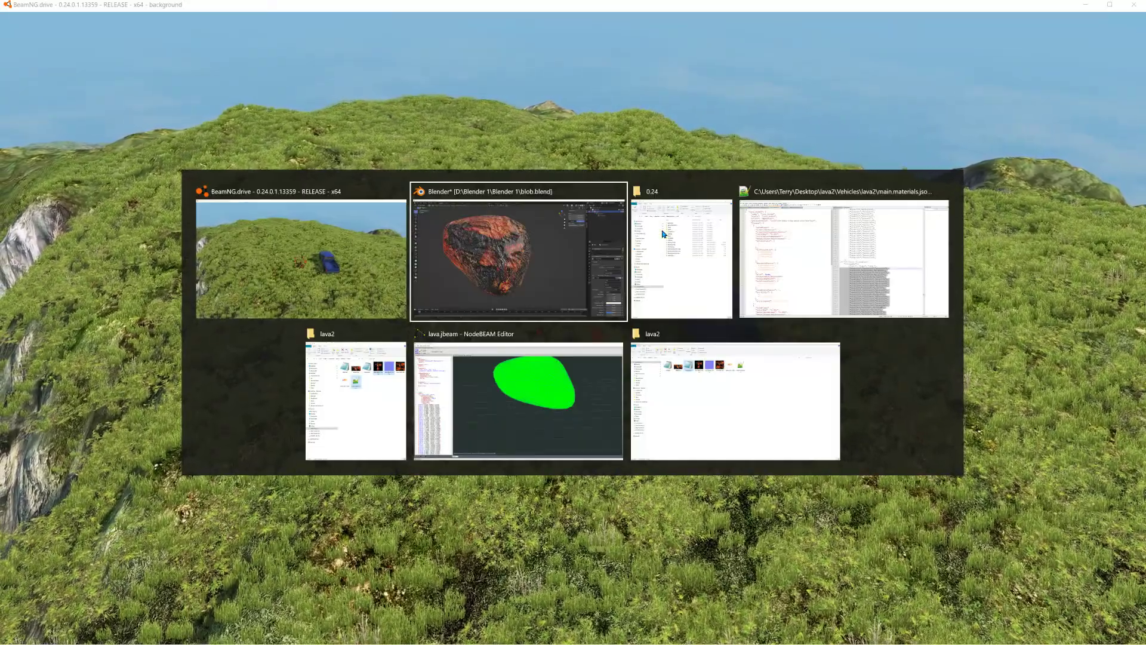
{"action": "key", "text": "Tab"}
{"action": "key", "text": "Tab"}
{"action": "key", "text": "Tab"}
{"action": "key", "text": "Tab"}
{"action": "key", "text": "Tab"}
{"action": "key", "text": "Tab"}
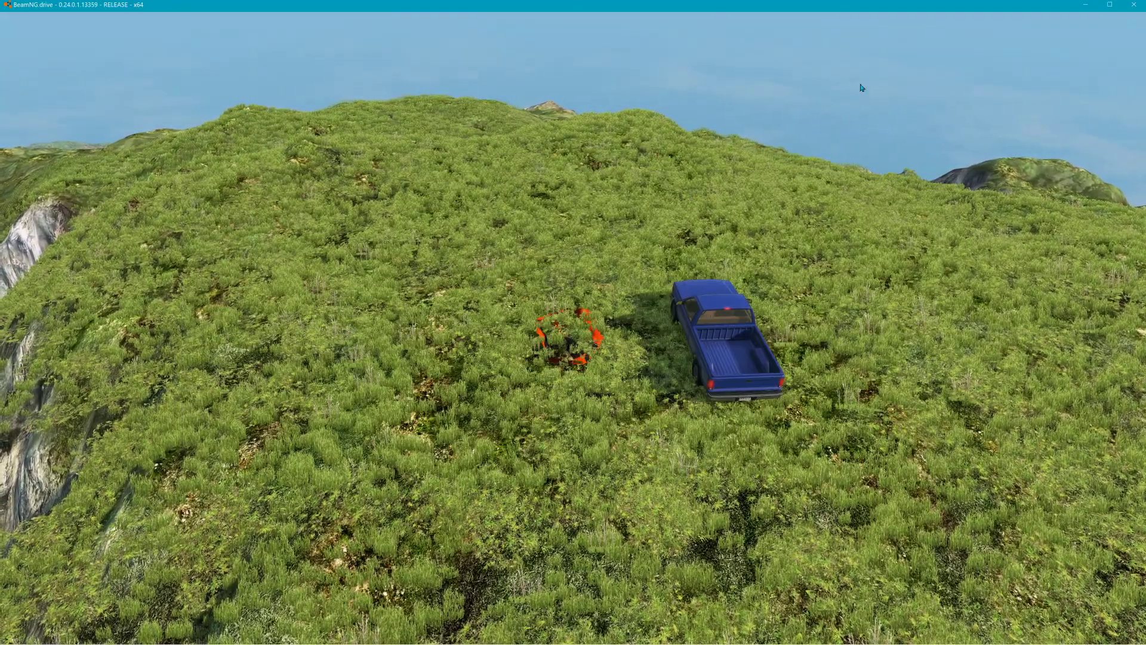
Step: Quit BeamNG.drive and minimise Blender to get back to the 0.24 folder window
{"action": "left_click", "coordinate": [1133, 5]}
{"action": "left_click", "coordinate": [655, 366]}
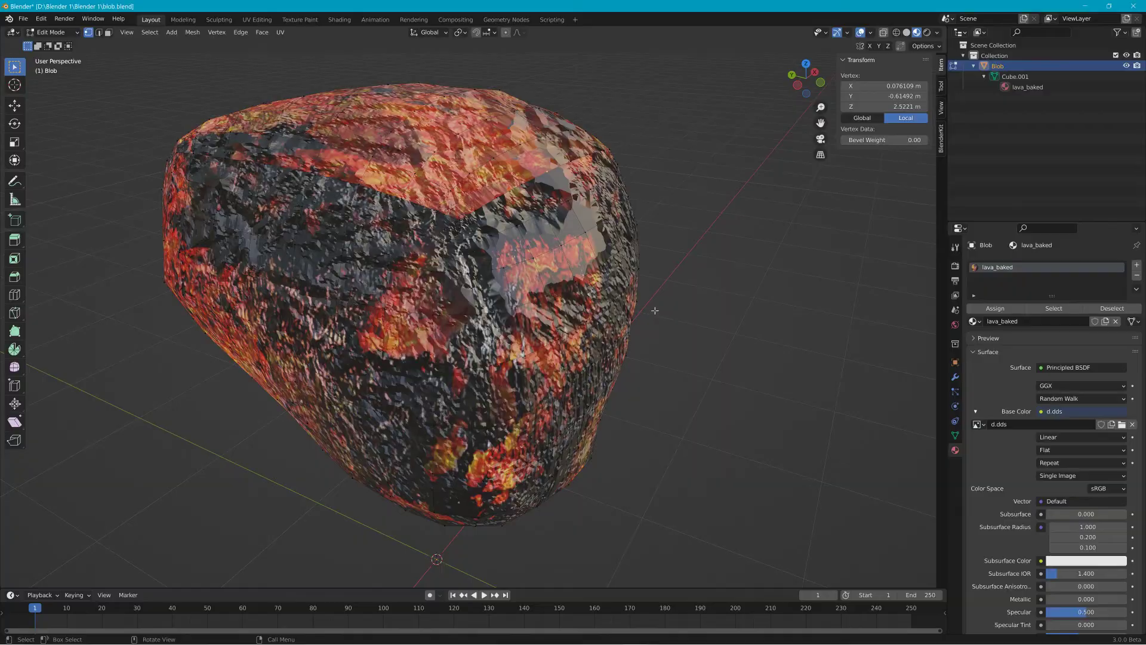
{"action": "left_click", "coordinate": [1081, 6]}
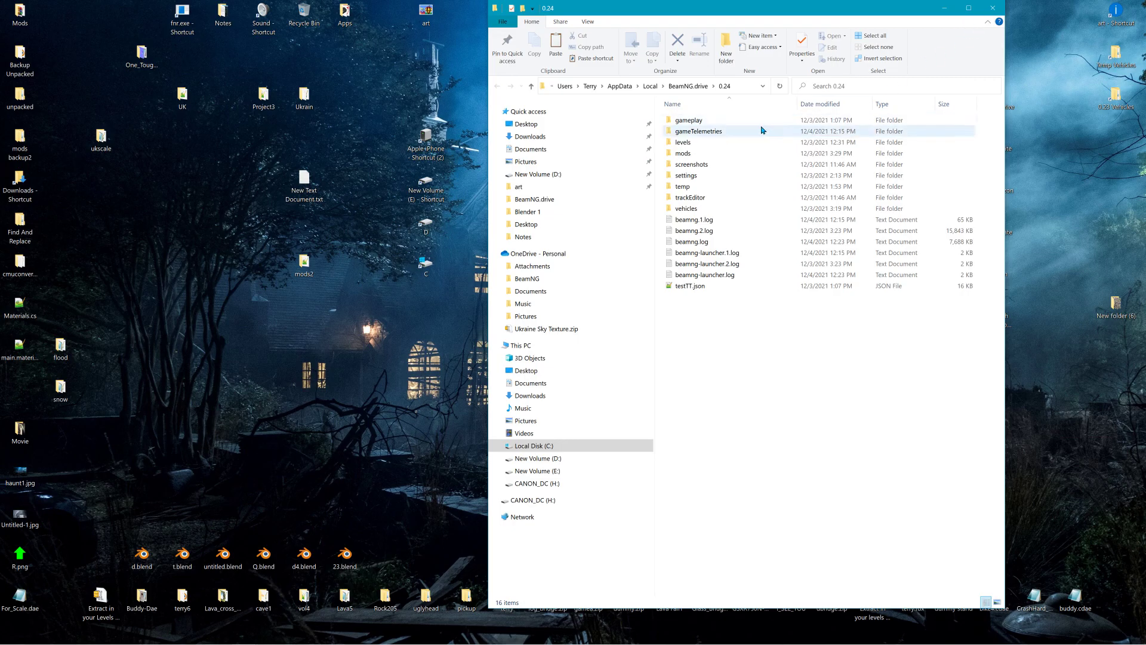
Step: Delete the cached lava2 folder from temp\vehicles in the 0.24 user folder
{"action": "left_click", "coordinate": [679, 91]}
{"action": "double_click", "coordinate": [678, 120]}
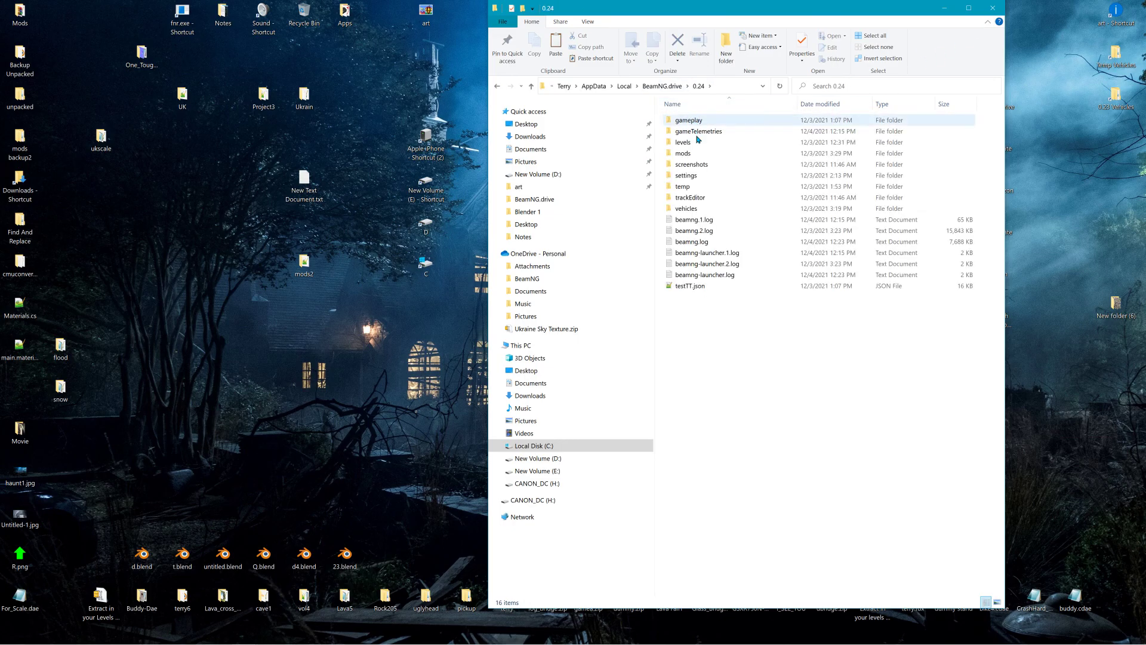
{"action": "double_click", "coordinate": [683, 186]}
{"action": "left_click", "coordinate": [692, 209]}
{"action": "double_click", "coordinate": [691, 209]}
{"action": "right_click", "coordinate": [687, 135]}
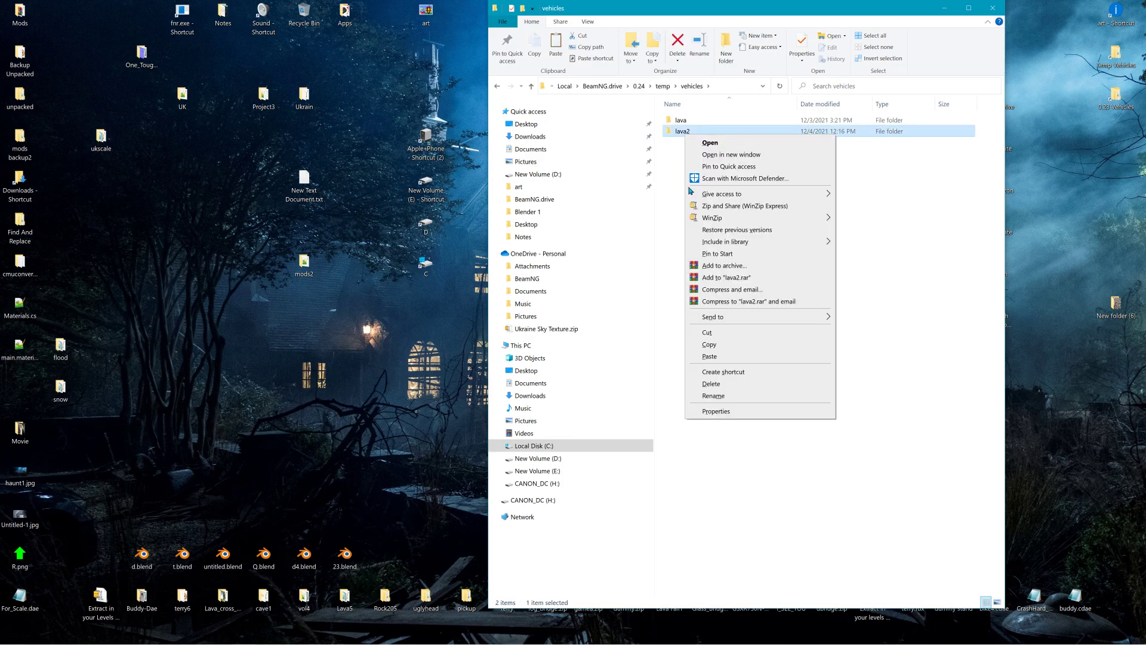
{"action": "left_click", "coordinate": [712, 384]}
{"action": "left_click", "coordinate": [662, 86]}
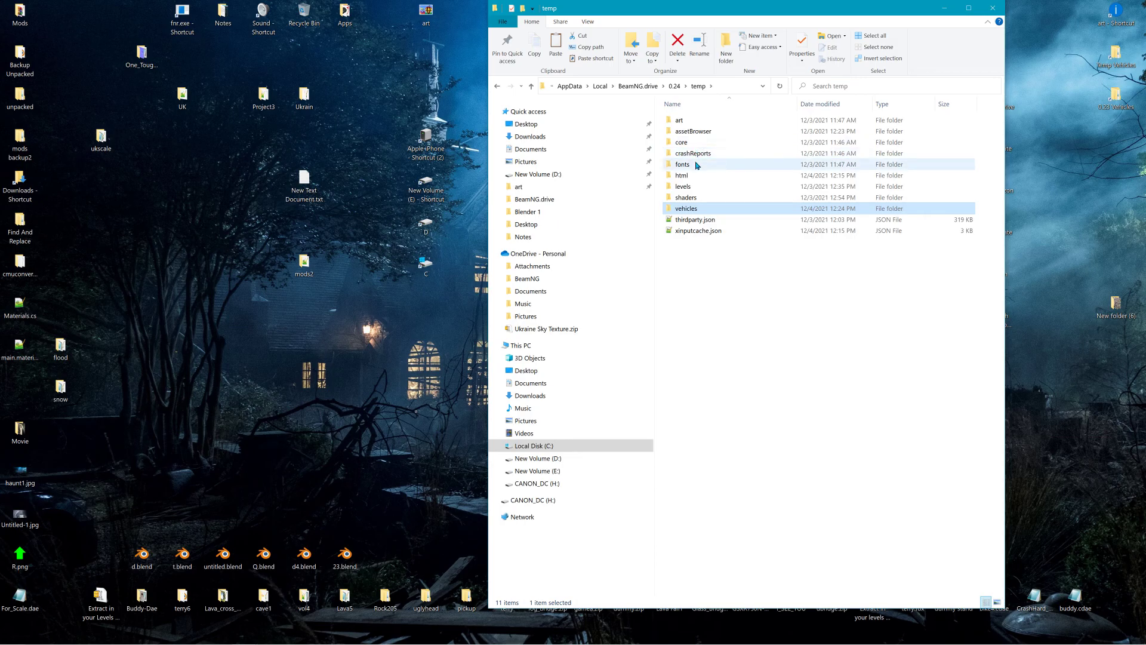
Step: Check the vehicles folder in the 0.24 user folder for leftover files
{"action": "left_click", "coordinate": [679, 88]}
{"action": "double_click", "coordinate": [686, 216]}
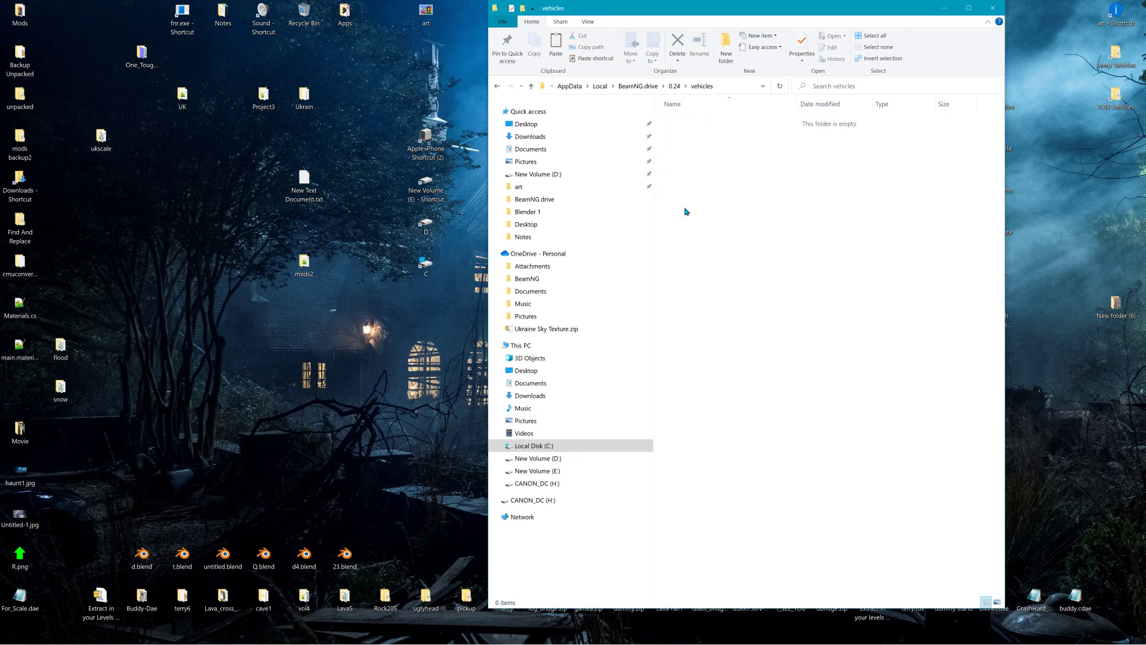
{"action": "left_click", "coordinate": [684, 86]}
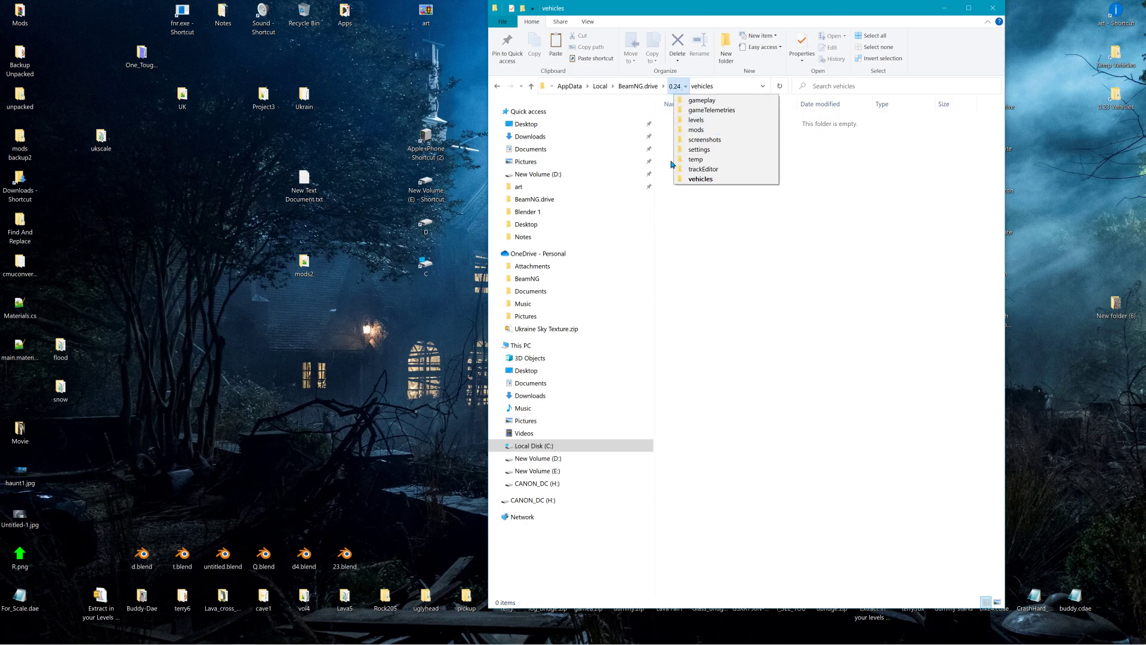
{"action": "left_click", "coordinate": [705, 226]}
{"action": "left_click", "coordinate": [676, 87]}
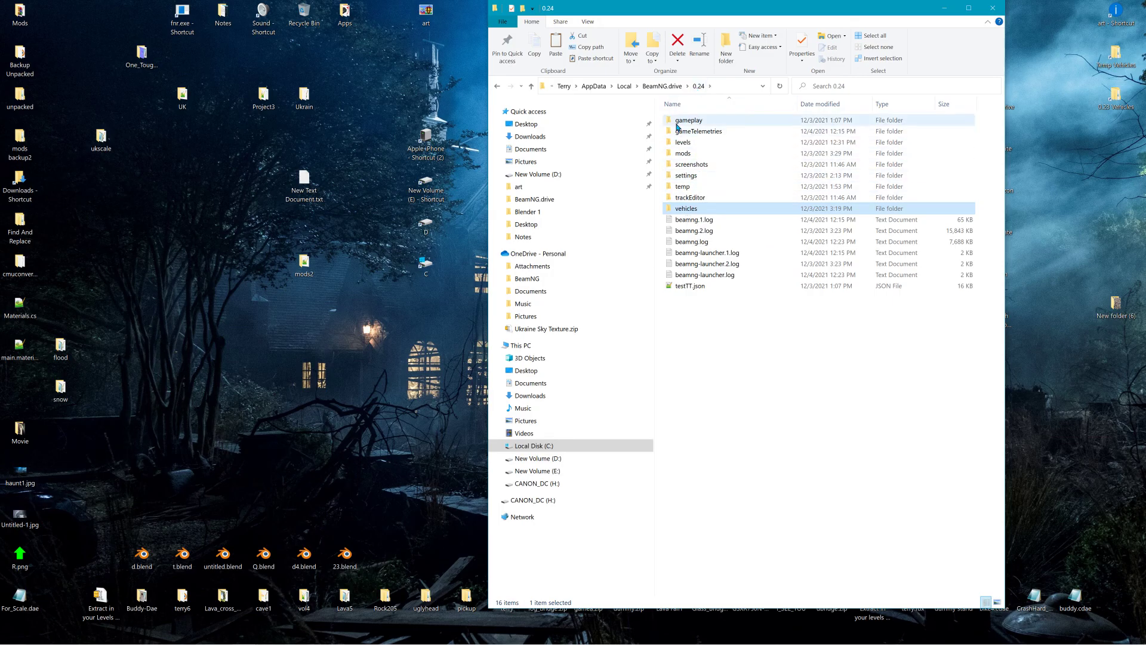
Step: Delete db.json from the mods folder of the 0.24 user folder
{"action": "left_click", "coordinate": [678, 86]}
{"action": "double_click", "coordinate": [685, 121]}
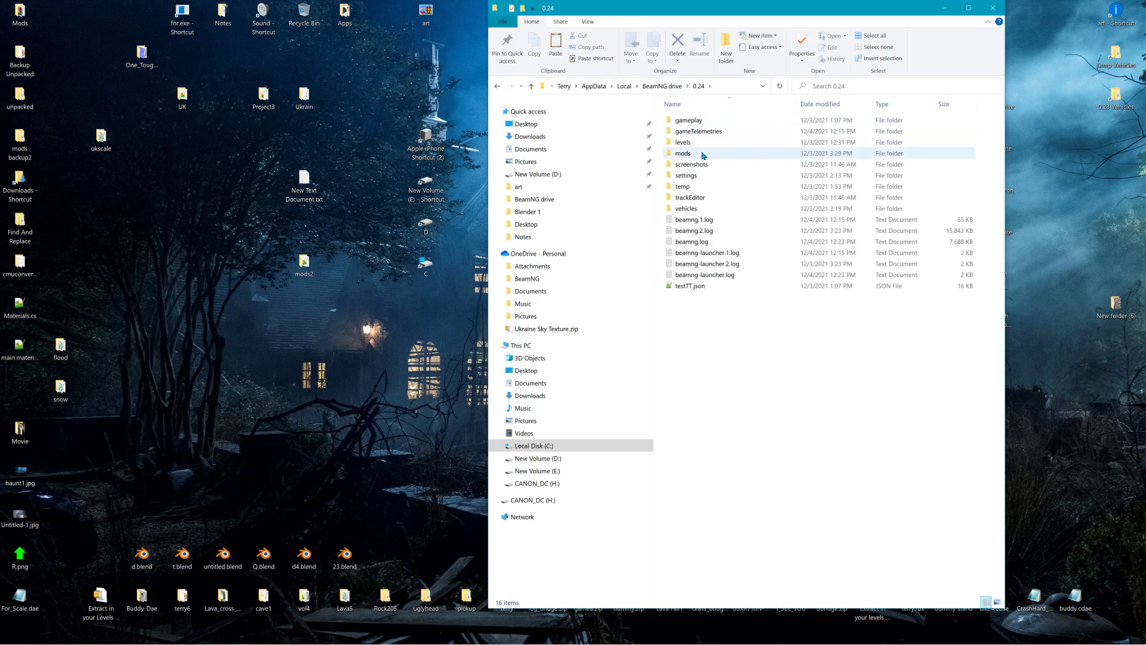
{"action": "double_click", "coordinate": [700, 154]}
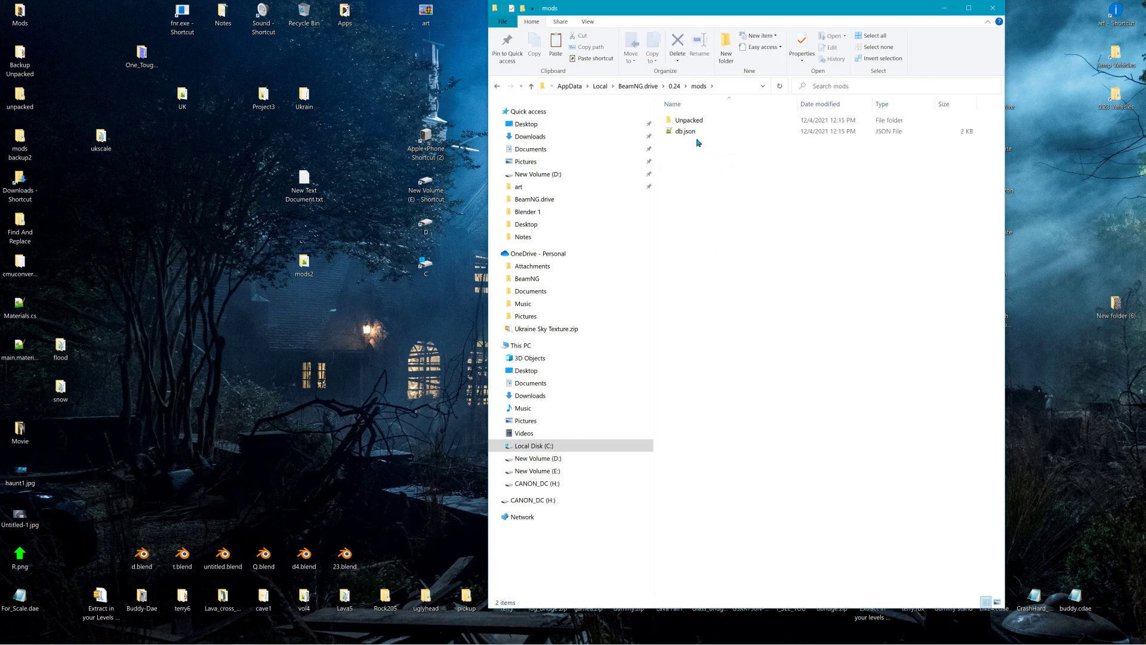
{"action": "left_click", "coordinate": [691, 137]}
{"action": "right_click", "coordinate": [691, 138]}
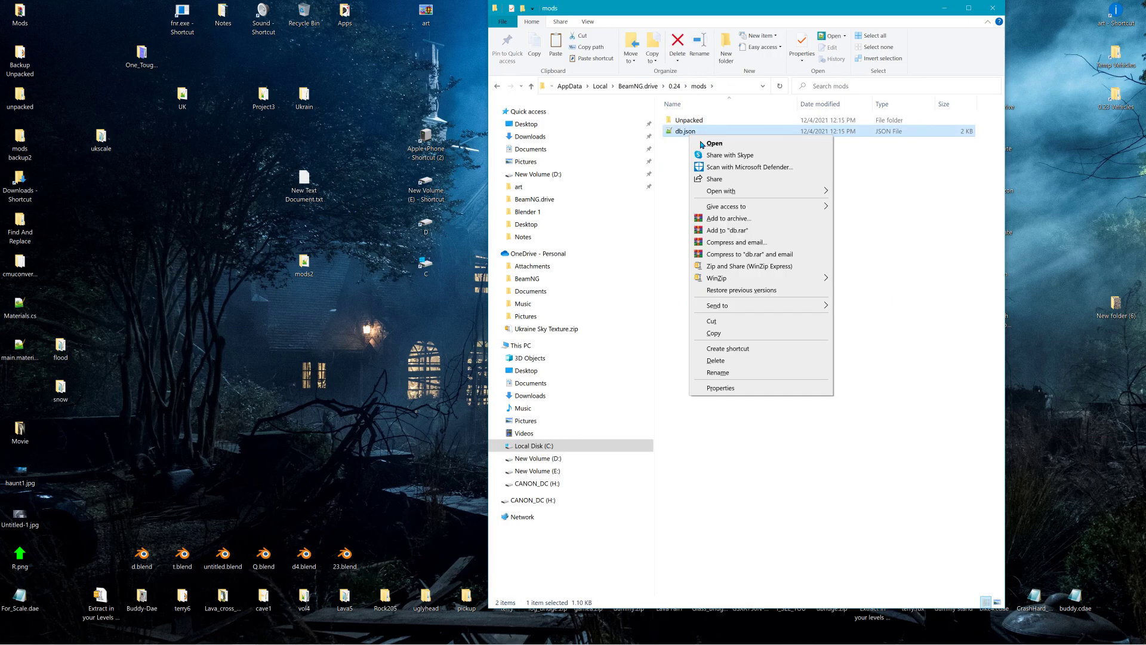
{"action": "left_click", "coordinate": [716, 360]}
Step: Recheck the 0.24 vehicles folder for leftover files and close the folder window
{"action": "left_click", "coordinate": [675, 86]}
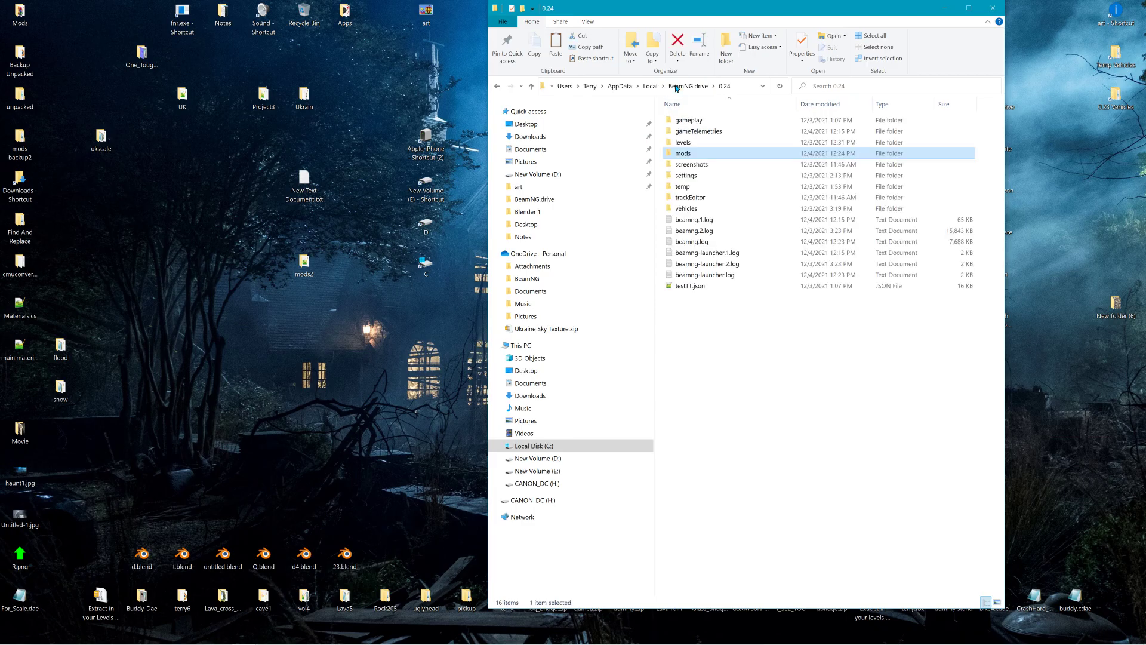
{"action": "double_click", "coordinate": [707, 207]}
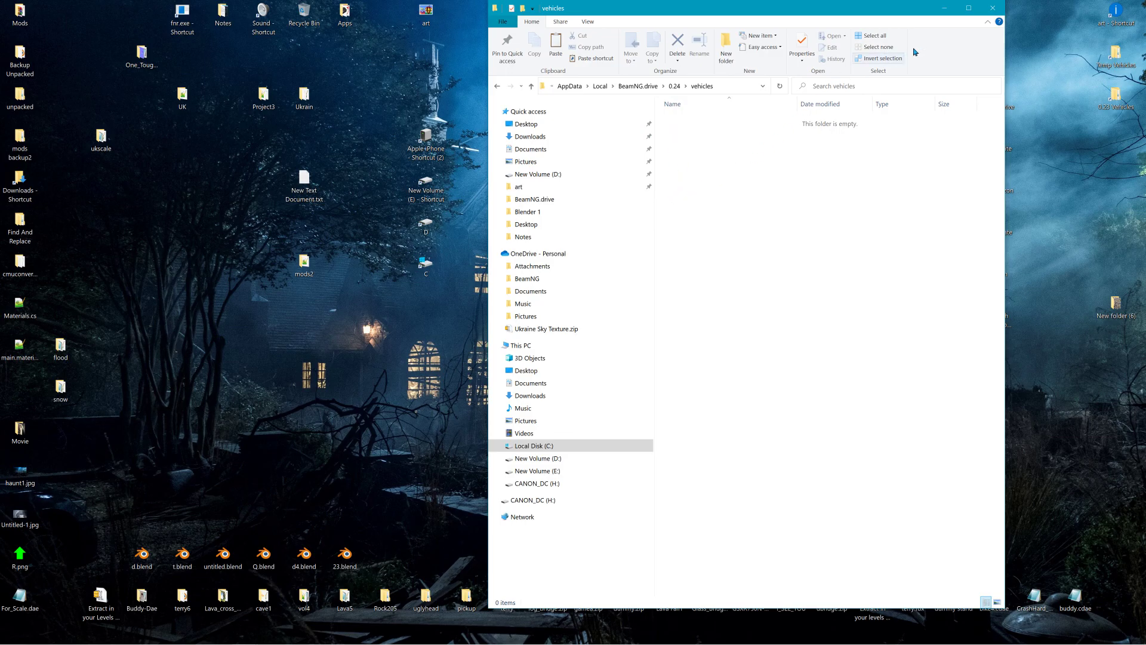
{"action": "left_click", "coordinate": [993, 7]}
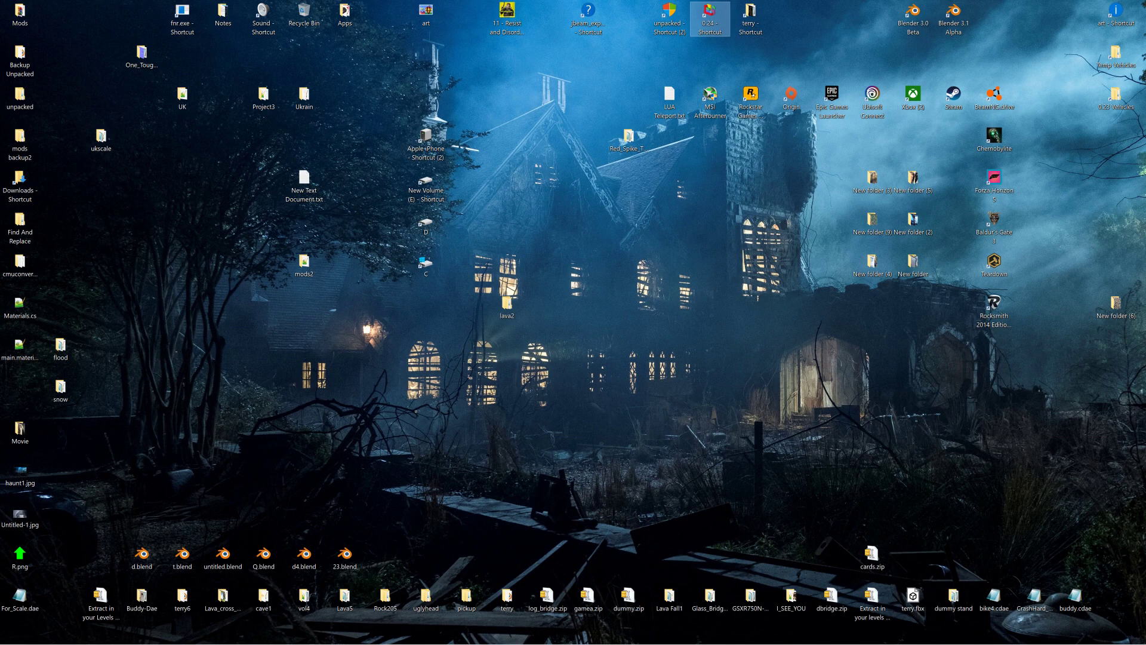
Step: Launch BeamNG.drive from the desktop and choose the Cliff map in Freeroam
{"action": "double_click", "coordinate": [995, 99]}
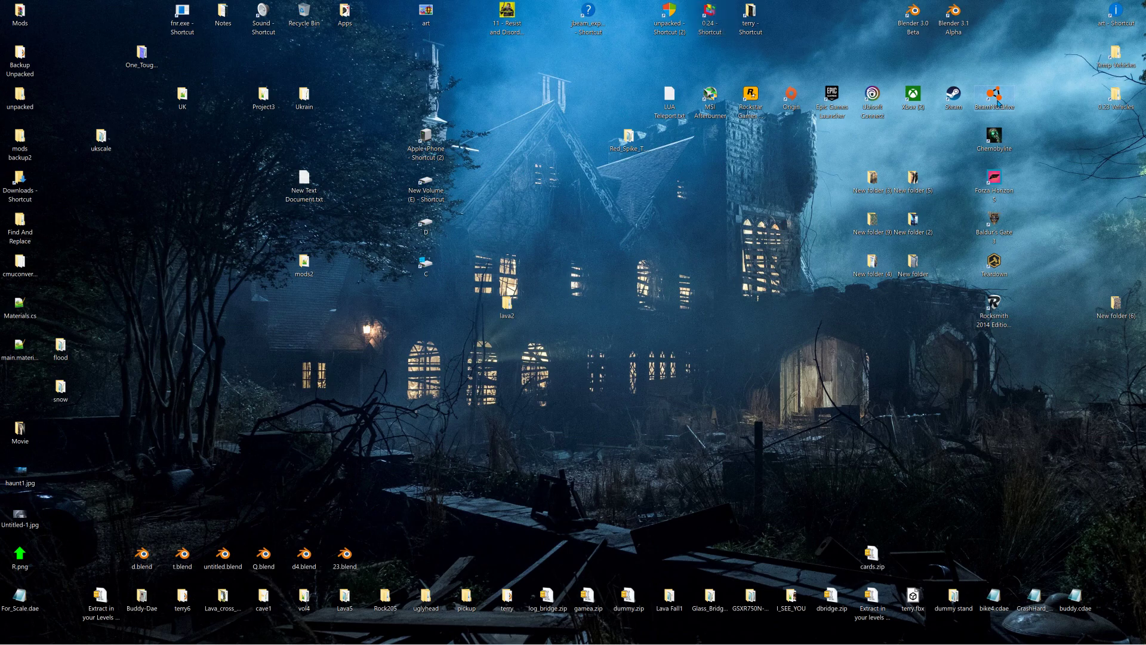
{"action": "left_click", "coordinate": [545, 289]}
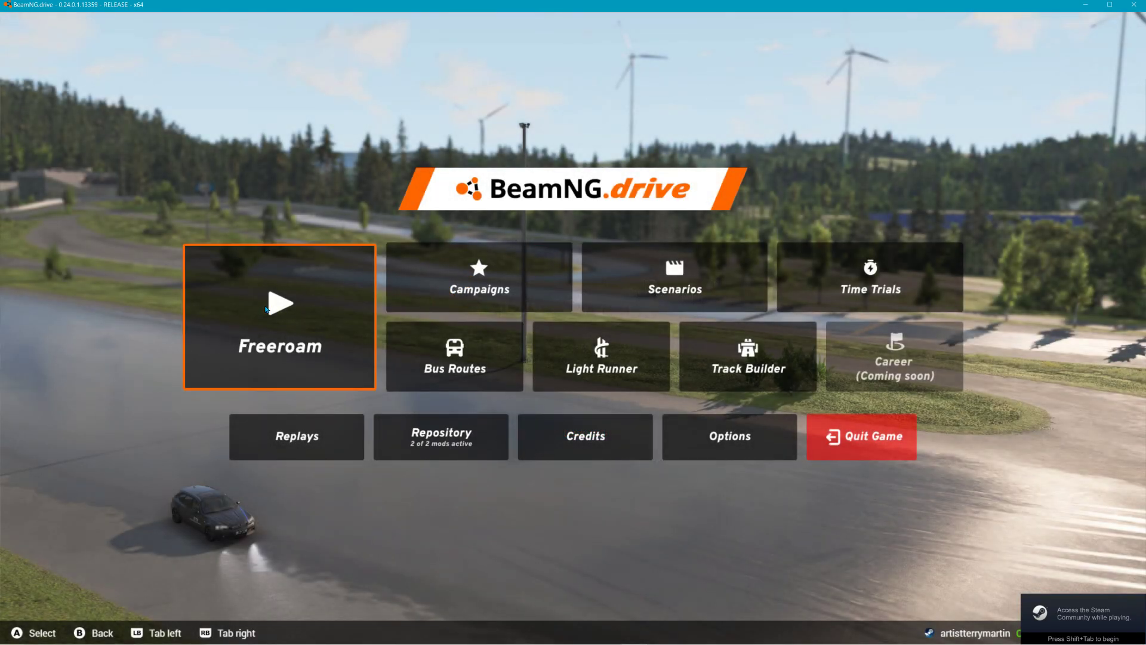
{"action": "left_click", "coordinate": [266, 308]}
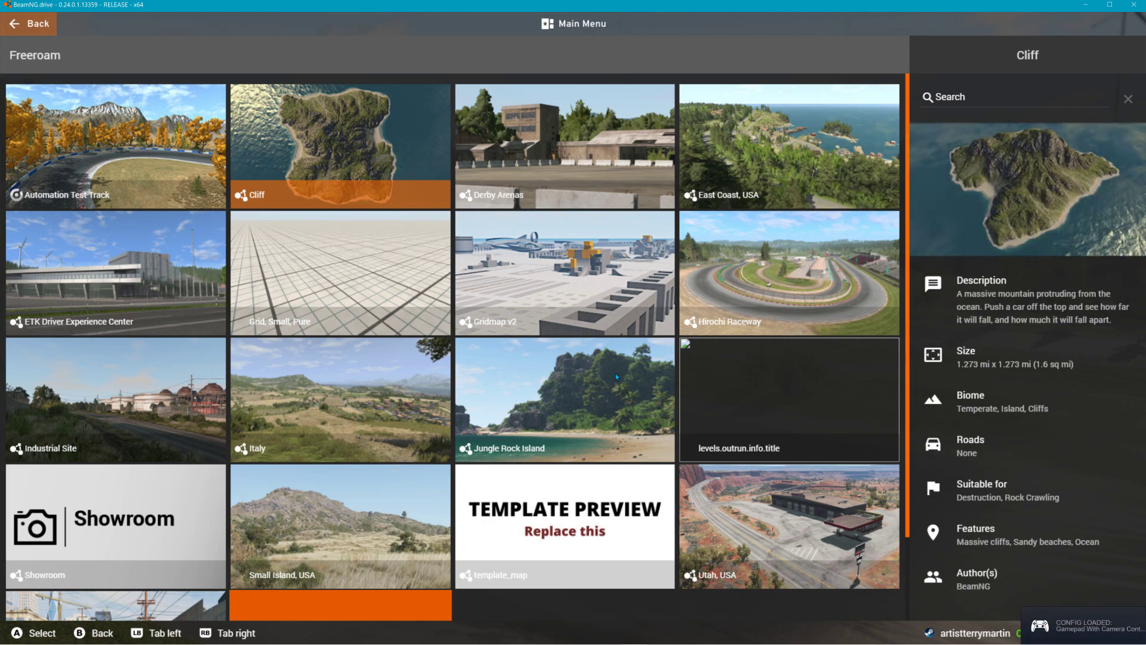
{"action": "left_click", "coordinate": [398, 160]}
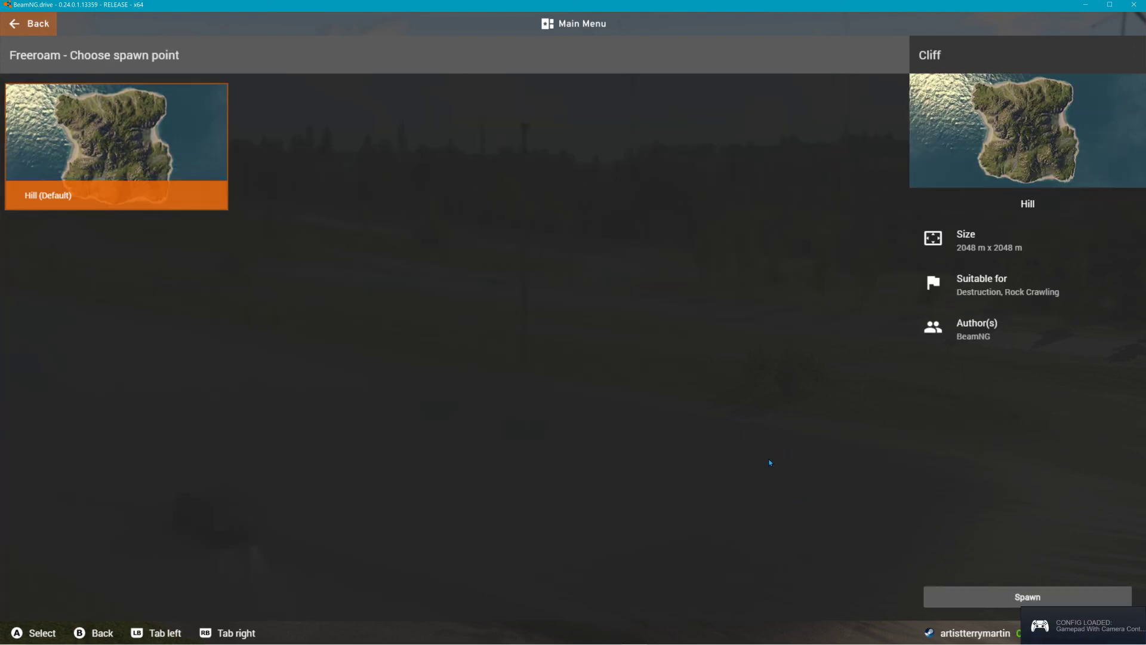
Step: Switch to Notepad++ to view the desktop lava2 copy of main.materials.json, and return to the desktop
{"action": "key", "text": "alt+Tab"}
{"action": "key", "text": "alt+Tab"}
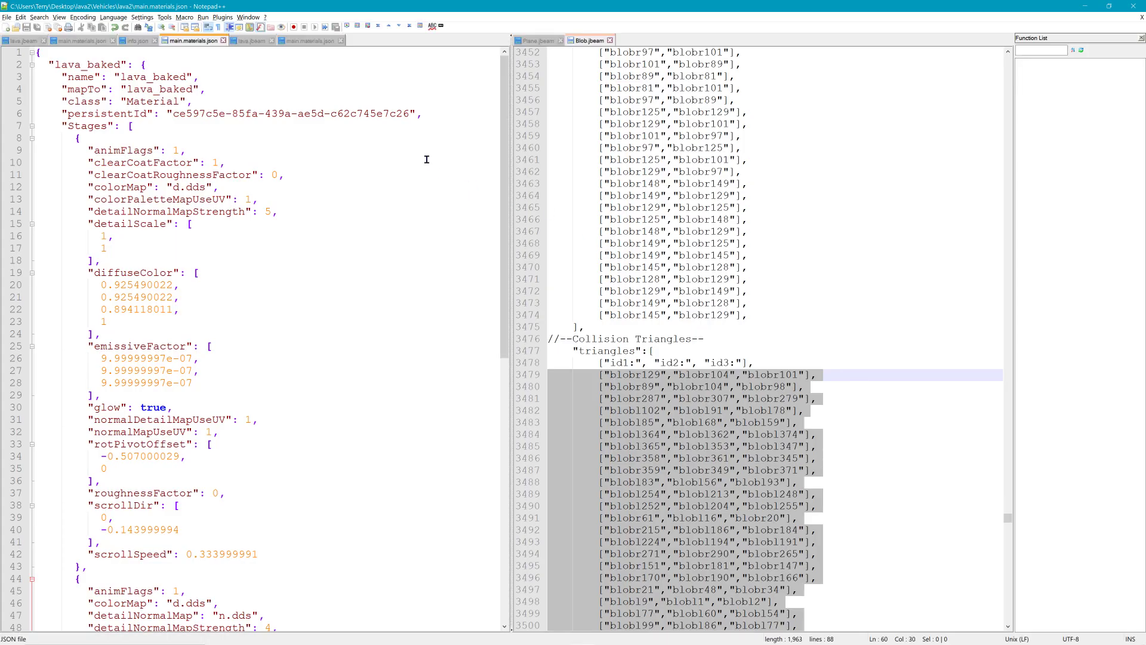
{"action": "left_click", "coordinate": [1127, 5]}
{"action": "left_click", "coordinate": [1089, 5]}
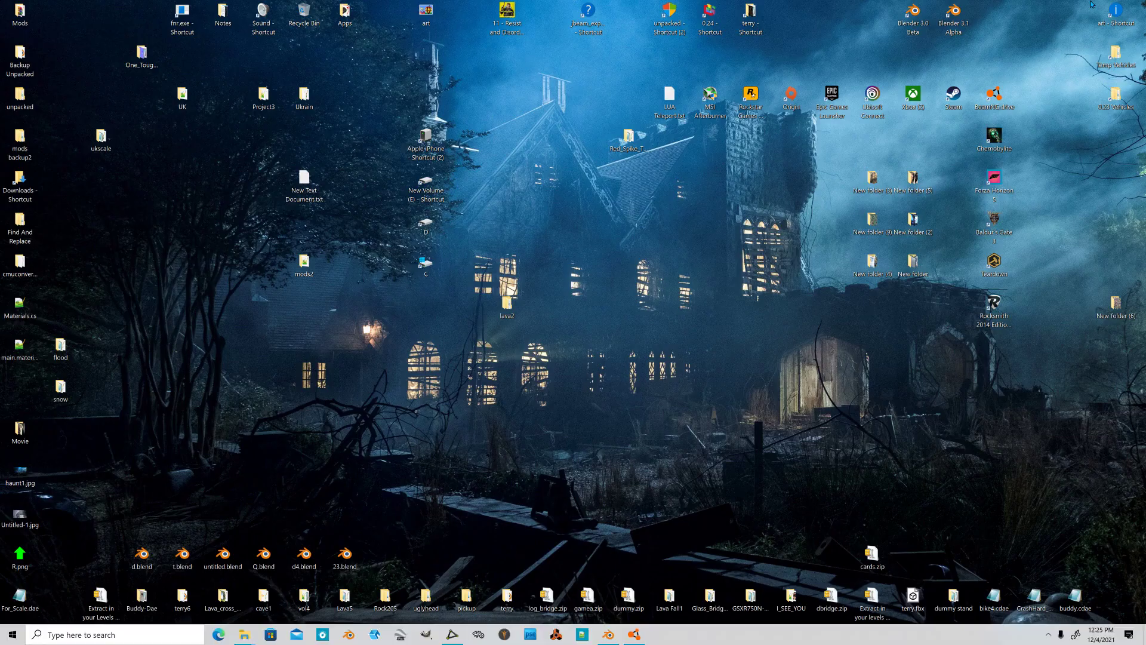
Step: Open main.materials.json from mods\Unpacked\lava2\Vehicles\lava2 in the 0.24 user folder to examine its material name and maps
{"action": "double_click", "coordinate": [703, 13]}
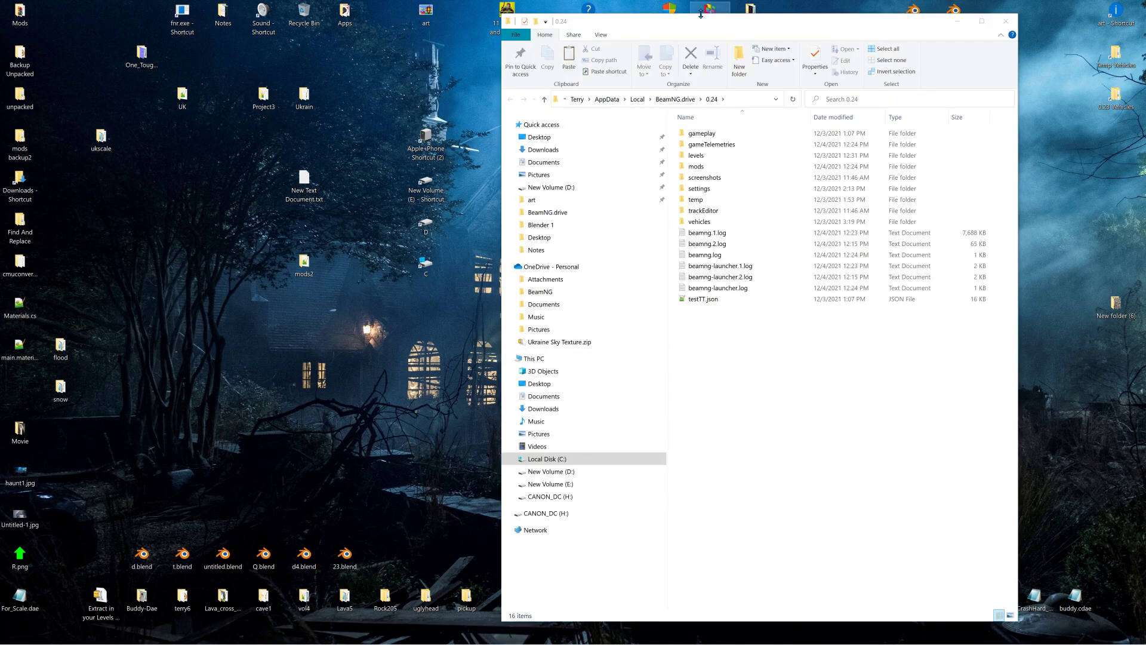
{"action": "double_click", "coordinate": [715, 168]}
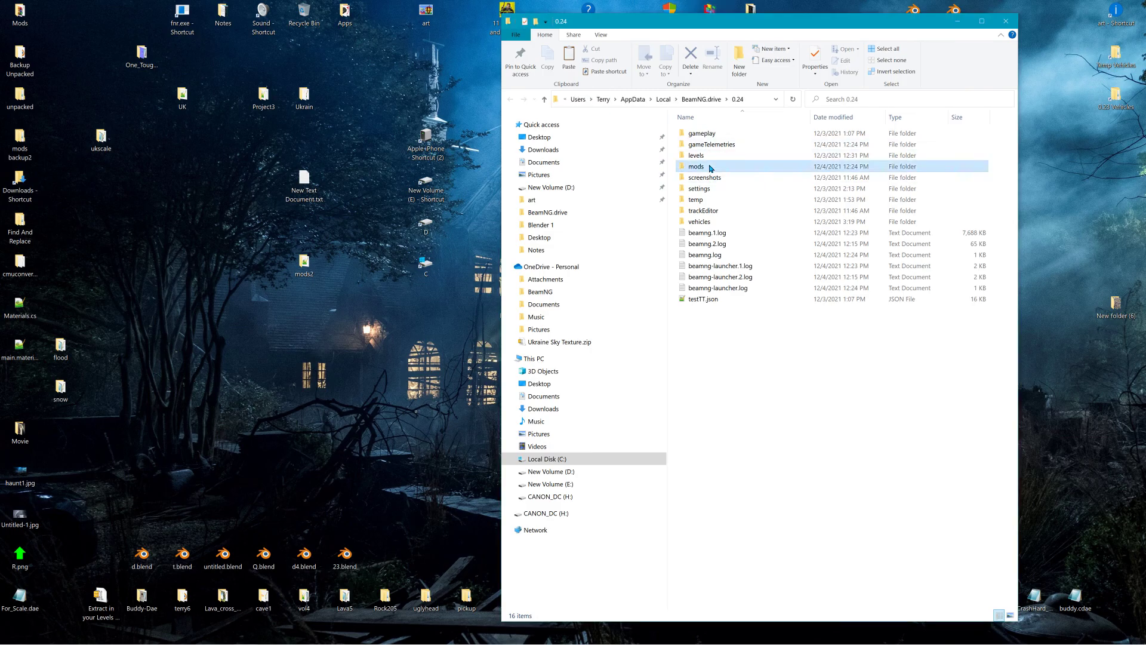
{"action": "left_click", "coordinate": [715, 138]}
{"action": "double_click", "coordinate": [716, 139]}
{"action": "double_click", "coordinate": [697, 143]}
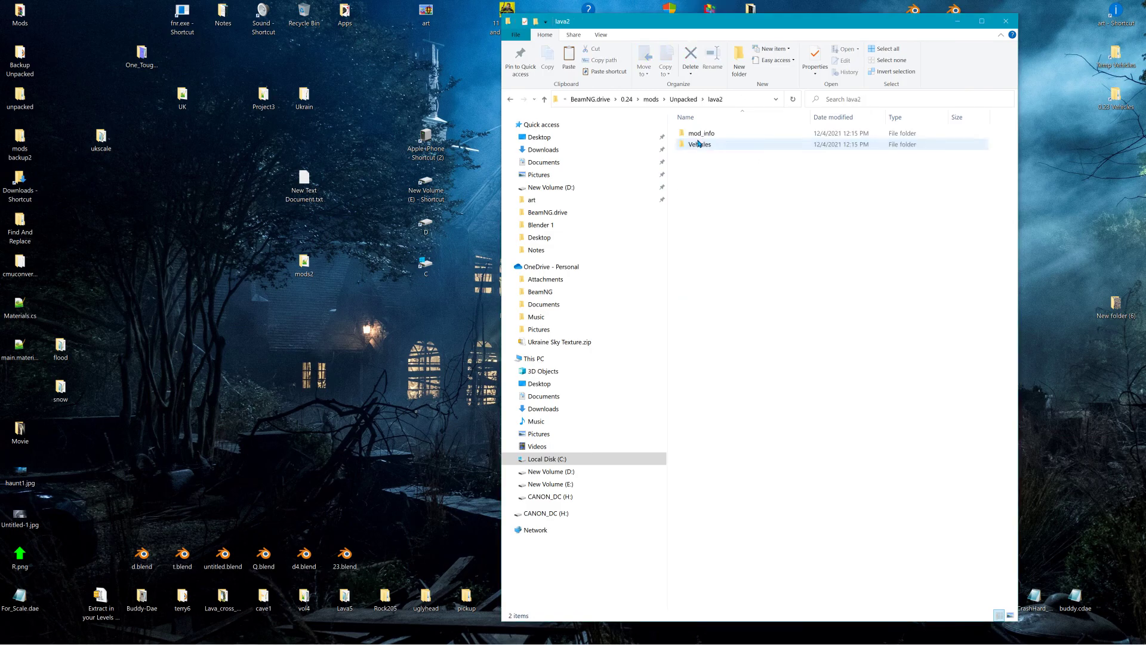
{"action": "double_click", "coordinate": [702, 144]}
{"action": "double_click", "coordinate": [704, 144]}
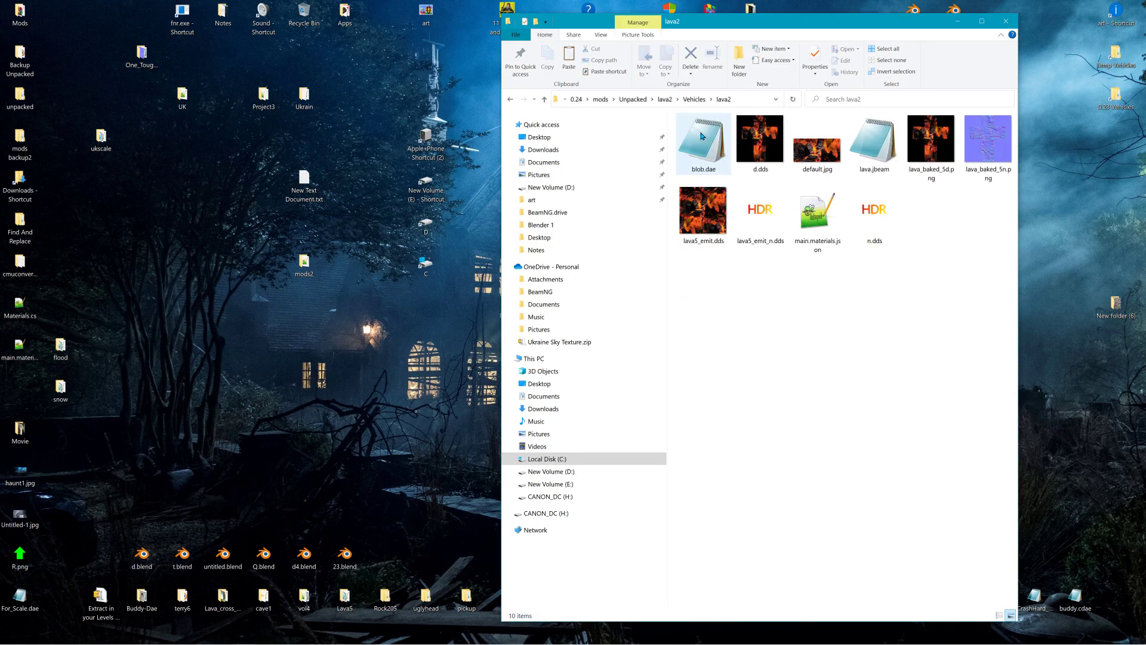
{"action": "double_click", "coordinate": [807, 215]}
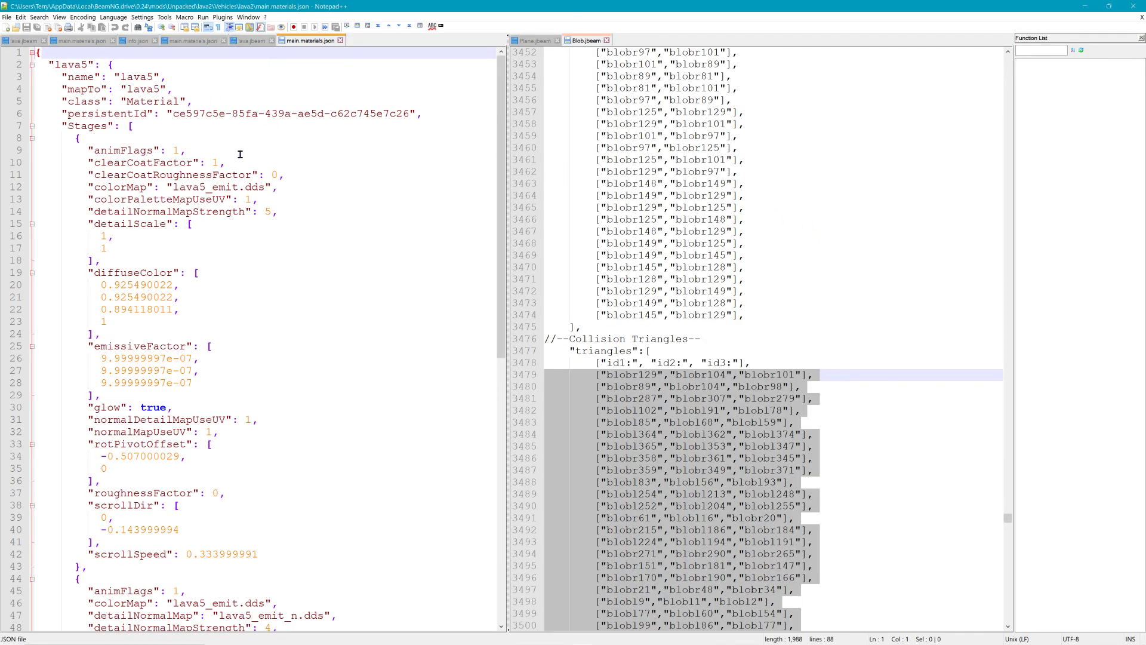
Step: Close all open documents in both Notepad++ views and exit Notepad++
{"action": "left_click", "coordinate": [271, 40]}
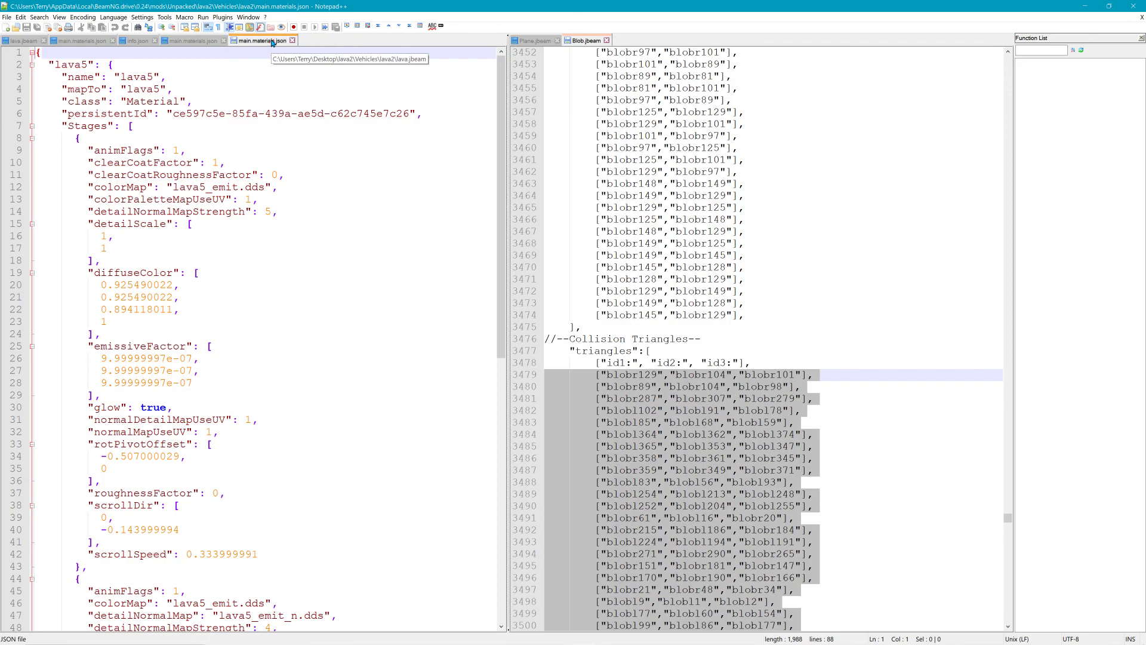
{"action": "left_click", "coordinate": [224, 40]}
{"action": "left_click", "coordinate": [154, 41]}
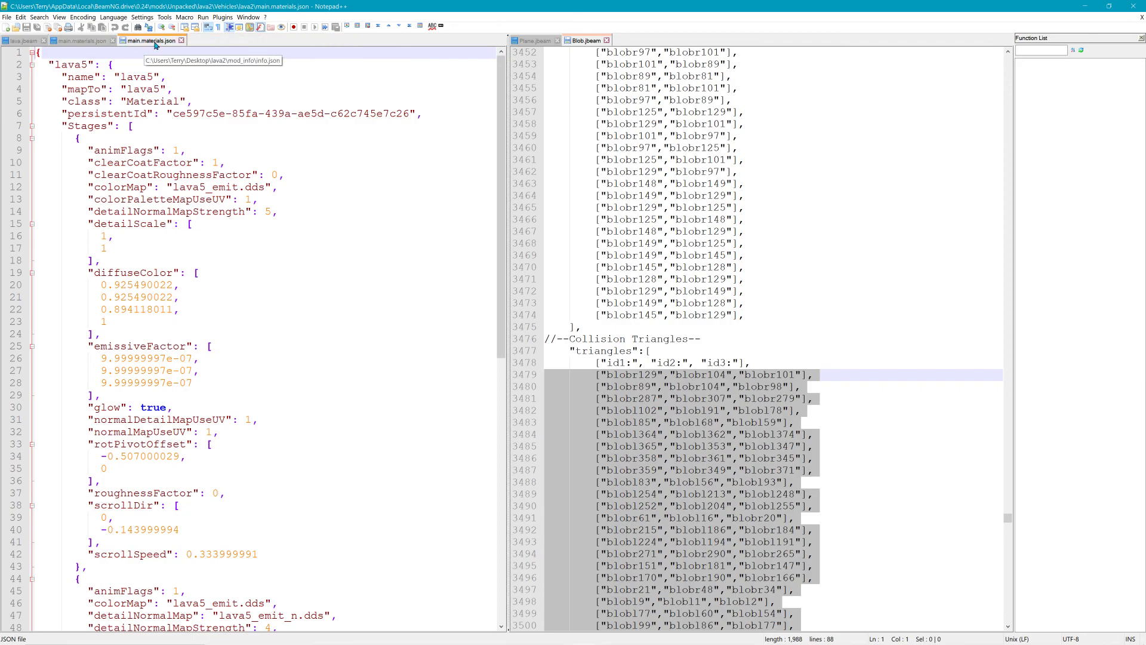
{"action": "left_click", "coordinate": [104, 40]}
{"action": "left_click", "coordinate": [43, 41]}
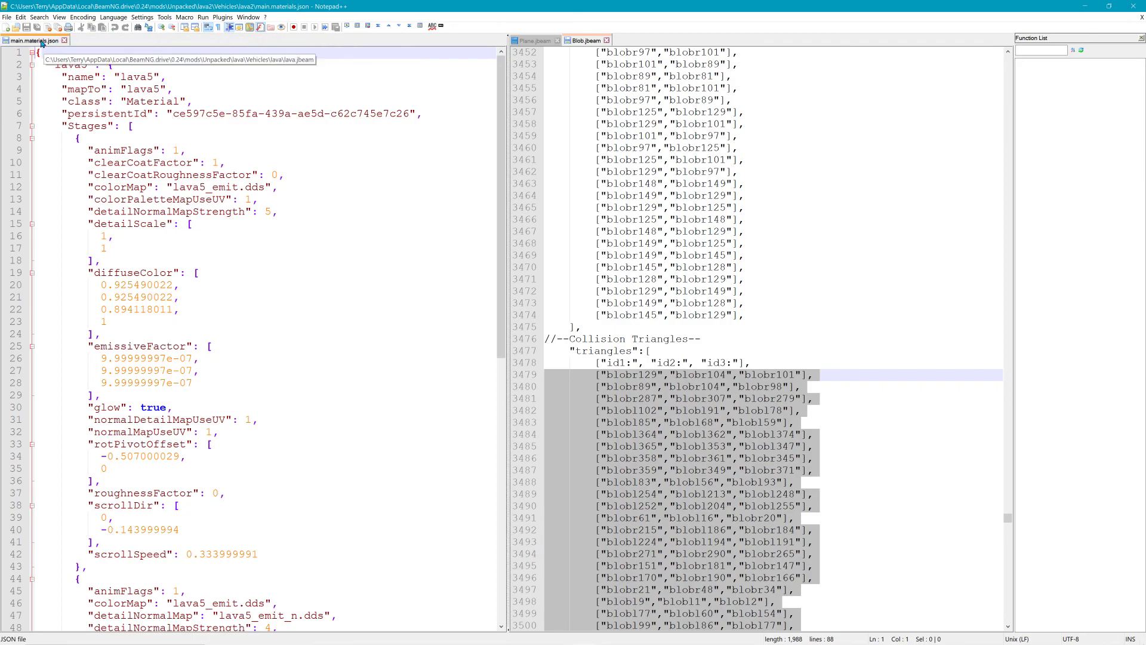
{"action": "left_click", "coordinate": [607, 40]}
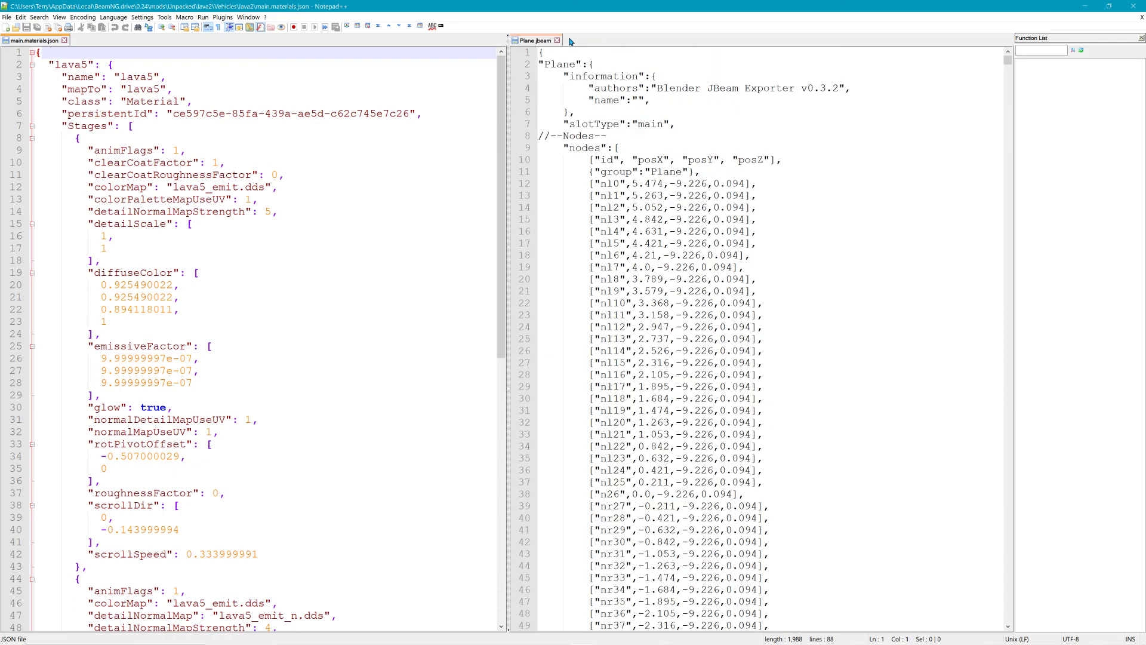
{"action": "left_click", "coordinate": [557, 40]}
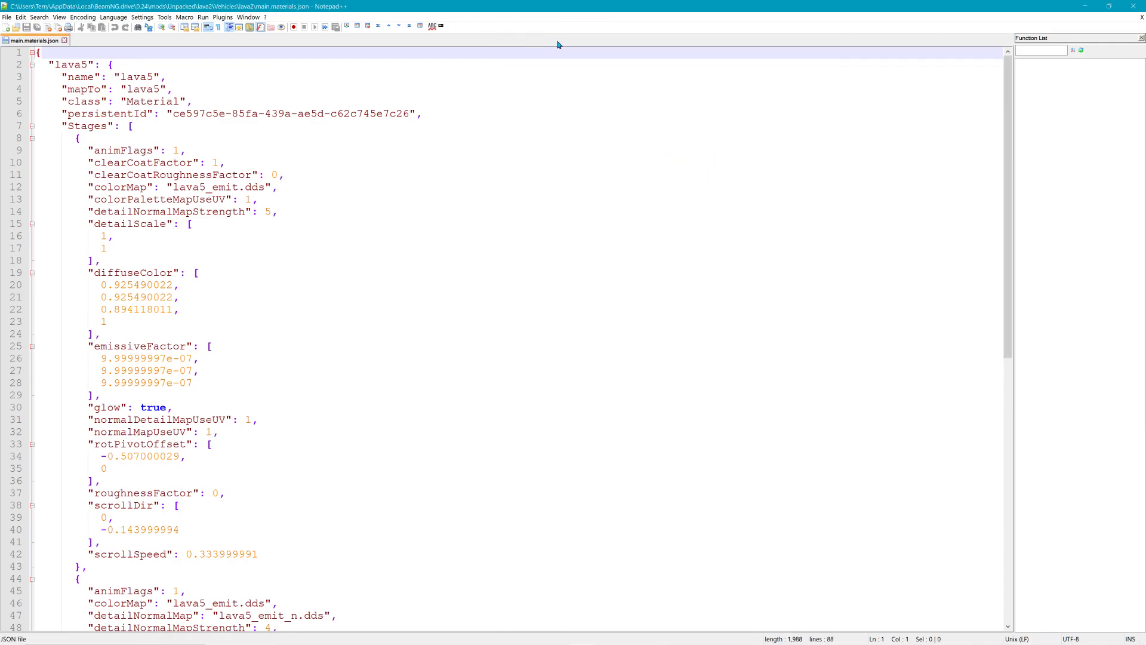
{"action": "left_click", "coordinate": [64, 41]}
{"action": "left_click", "coordinate": [1133, 6]}
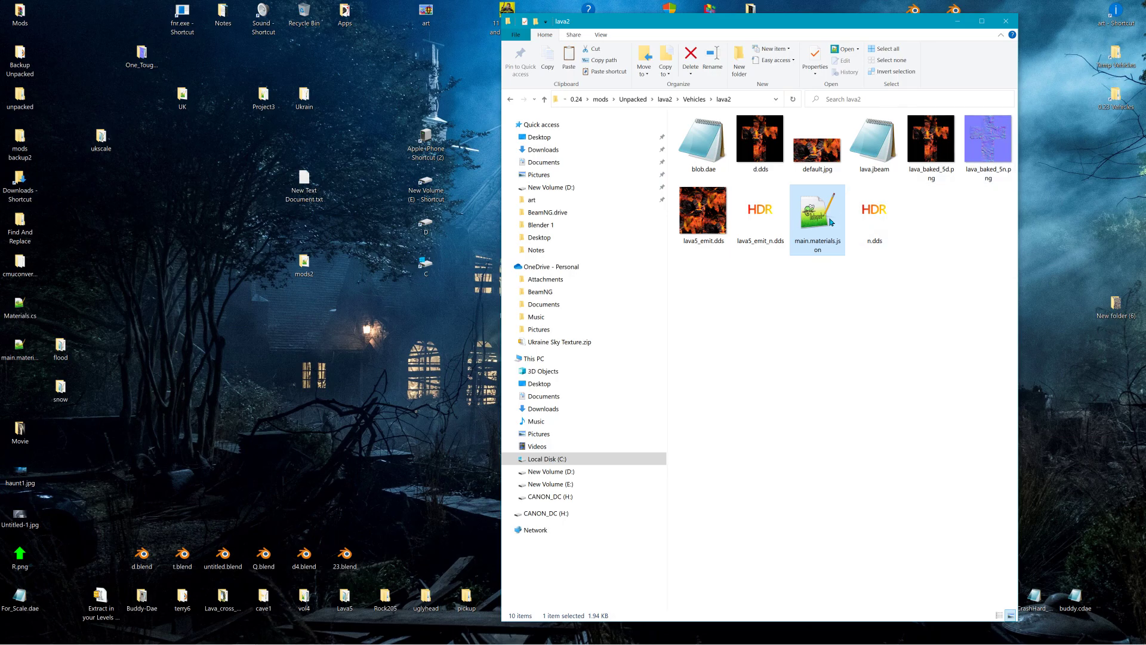
Step: Open the unpacked lava2 main.materials.json and change the material's key, name and mapTo to lava_baked
{"action": "double_click", "coordinate": [818, 206]}
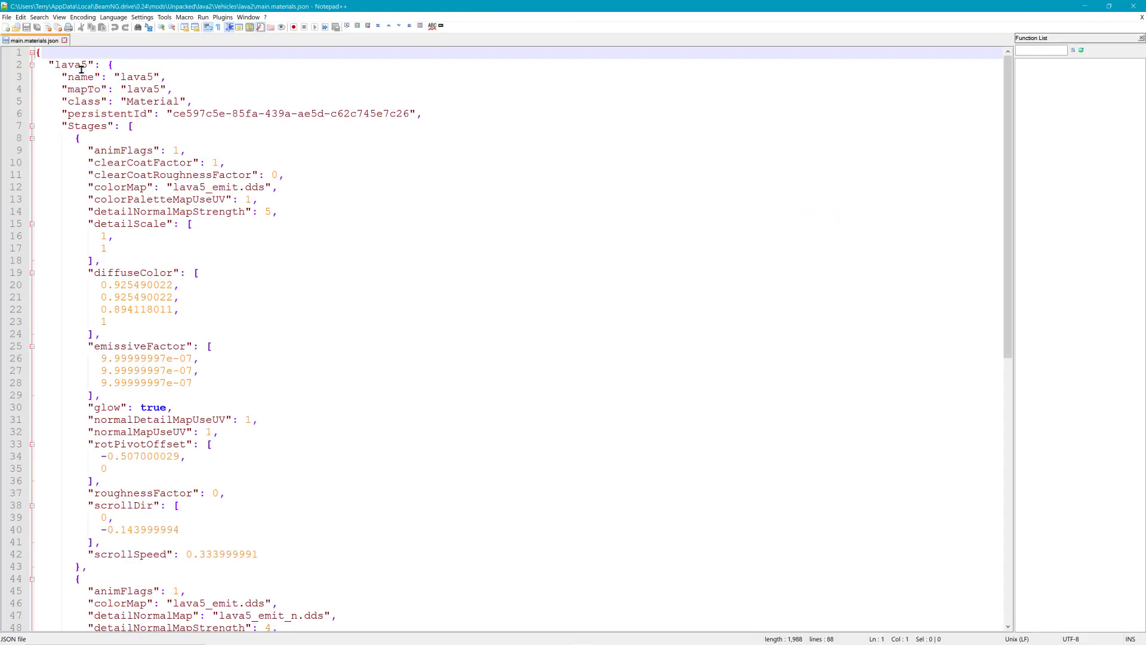
{"action": "left_click_drag", "start_coordinate": [87, 64], "coordinate": [57, 65]}
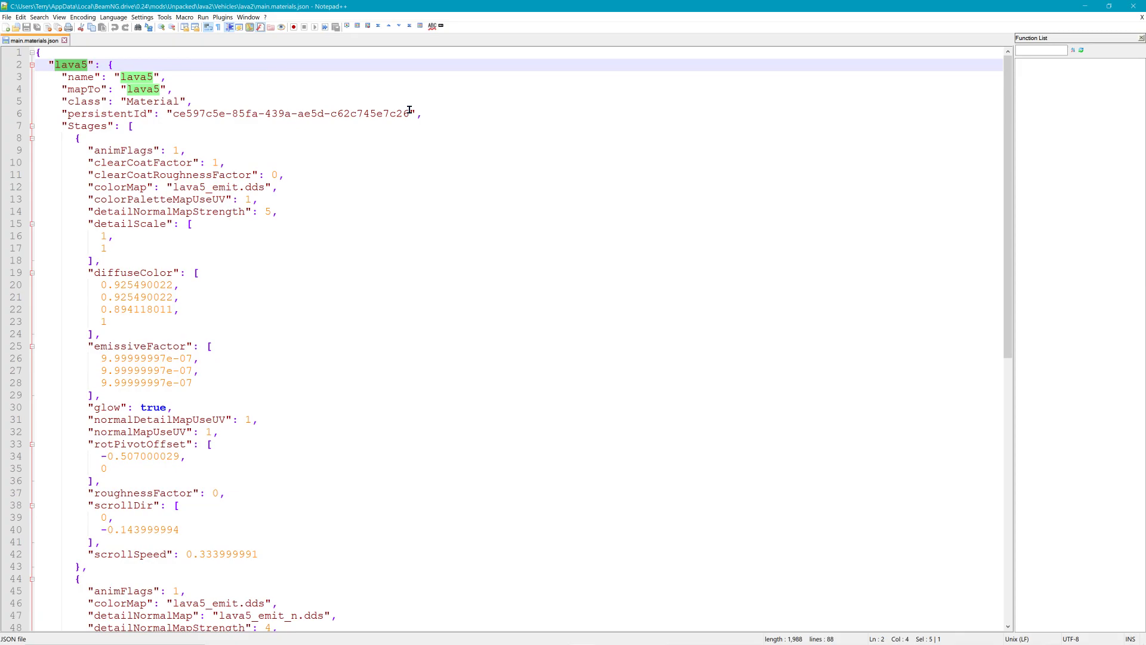
{"action": "type", "text": "la"}
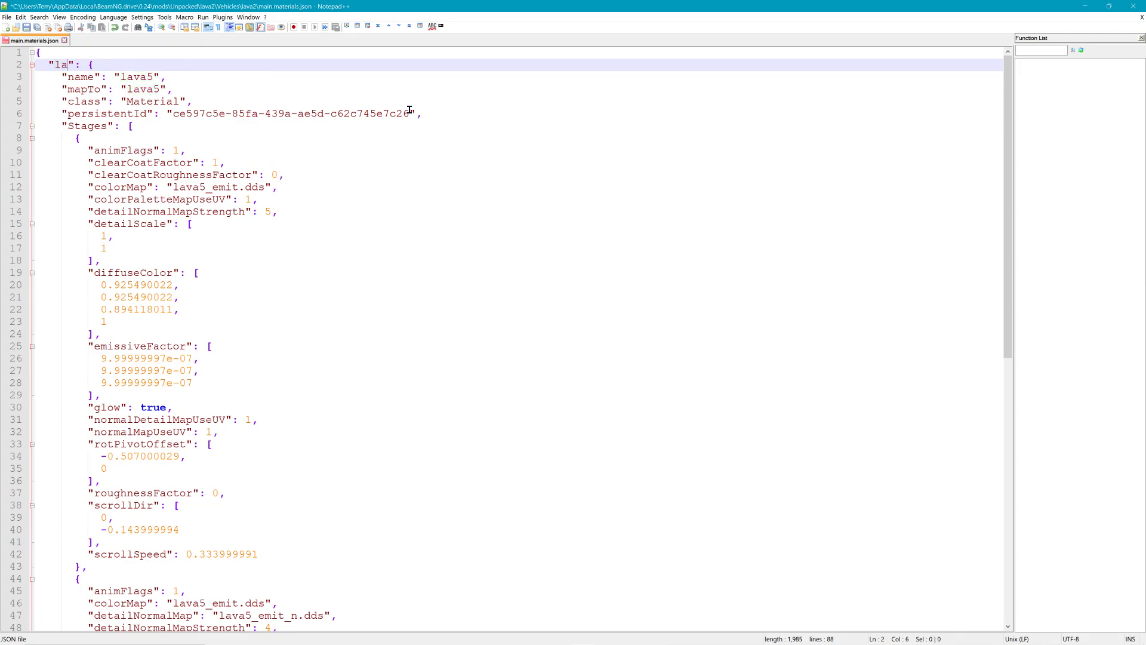
{"action": "type", "text": "va_baked"}
{"action": "key", "text": "Down"}
{"action": "key", "text": "Right"}
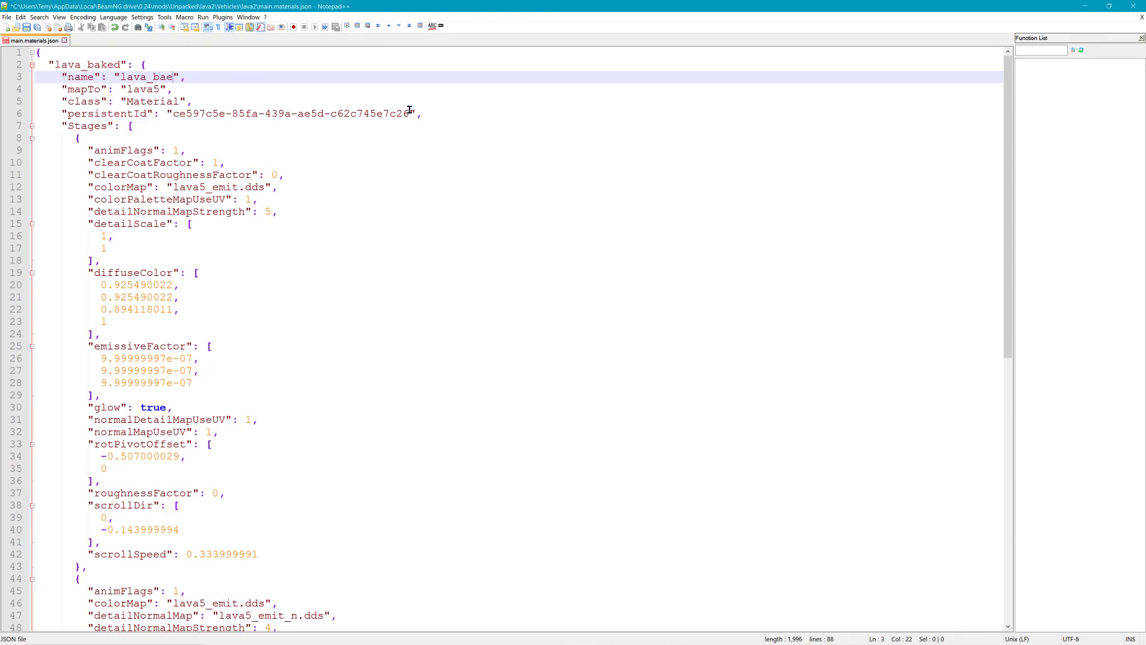
{"action": "key", "text": "Down"}
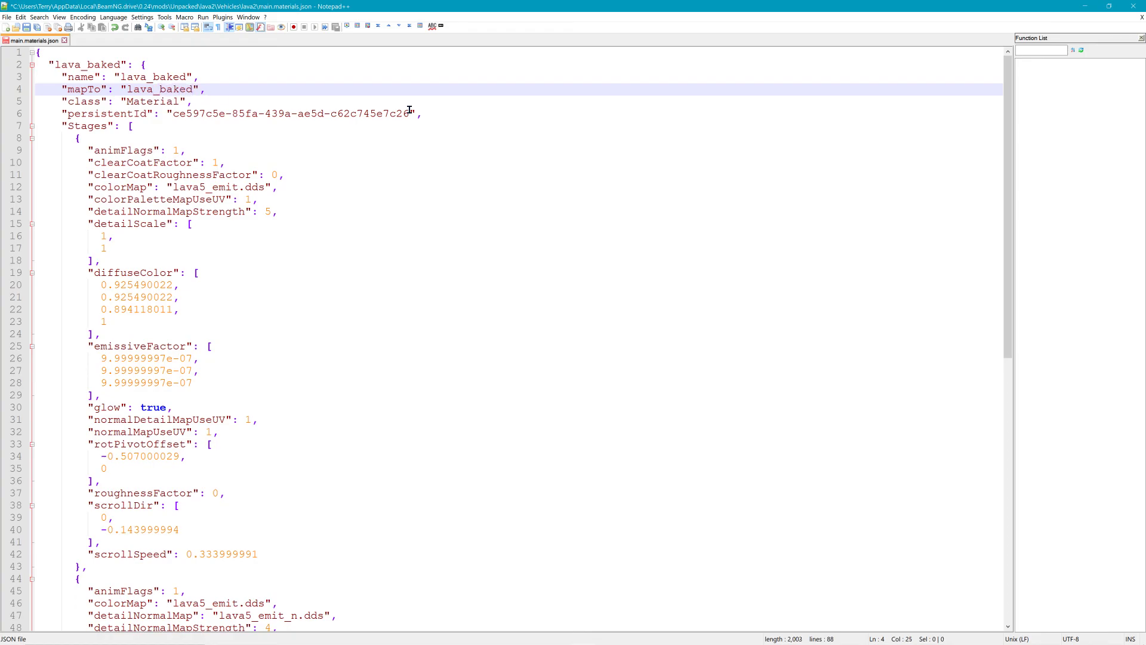
Step: In the second stage, set colorMap to d.dds and both detailNormalMap and normalMap to n.dds
{"action": "scroll", "coordinate": [347, 330], "scroll_direction": "down", "scroll_amount": 3}
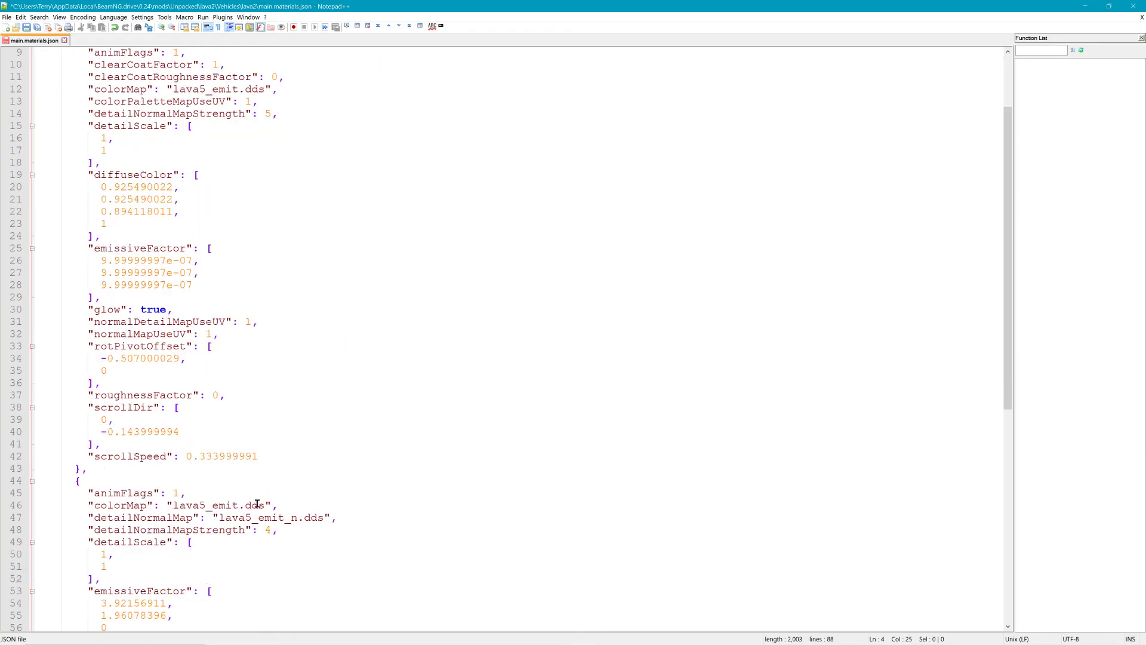
{"action": "left_click_drag", "start_coordinate": [172, 506], "coordinate": [238, 500]}
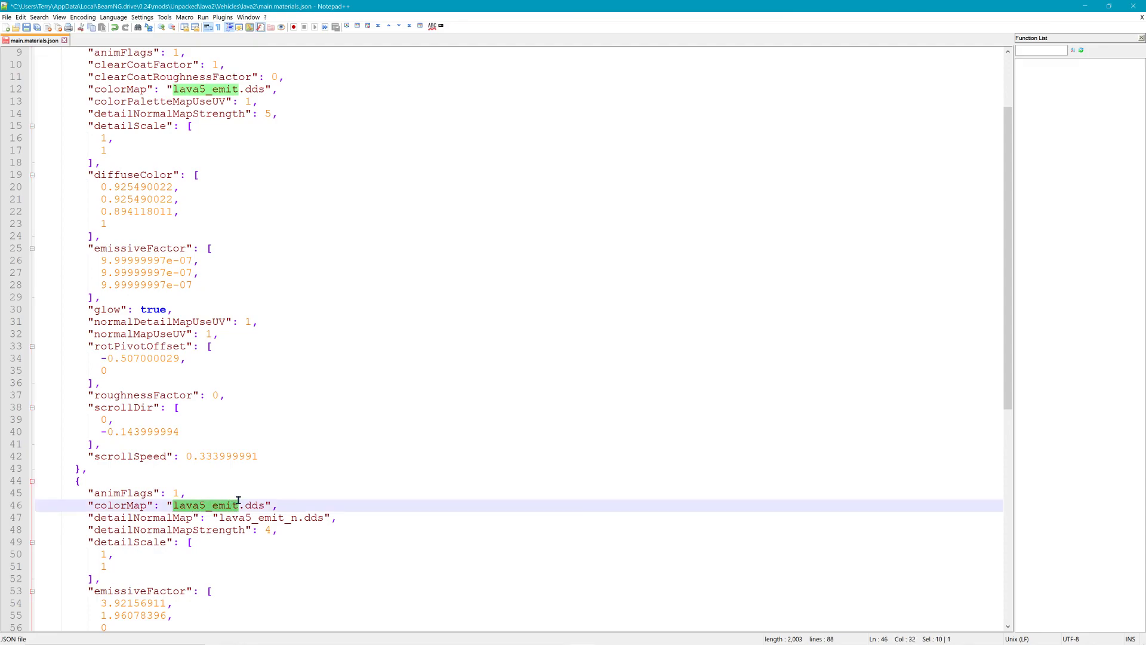
{"action": "type", "text": "d"}
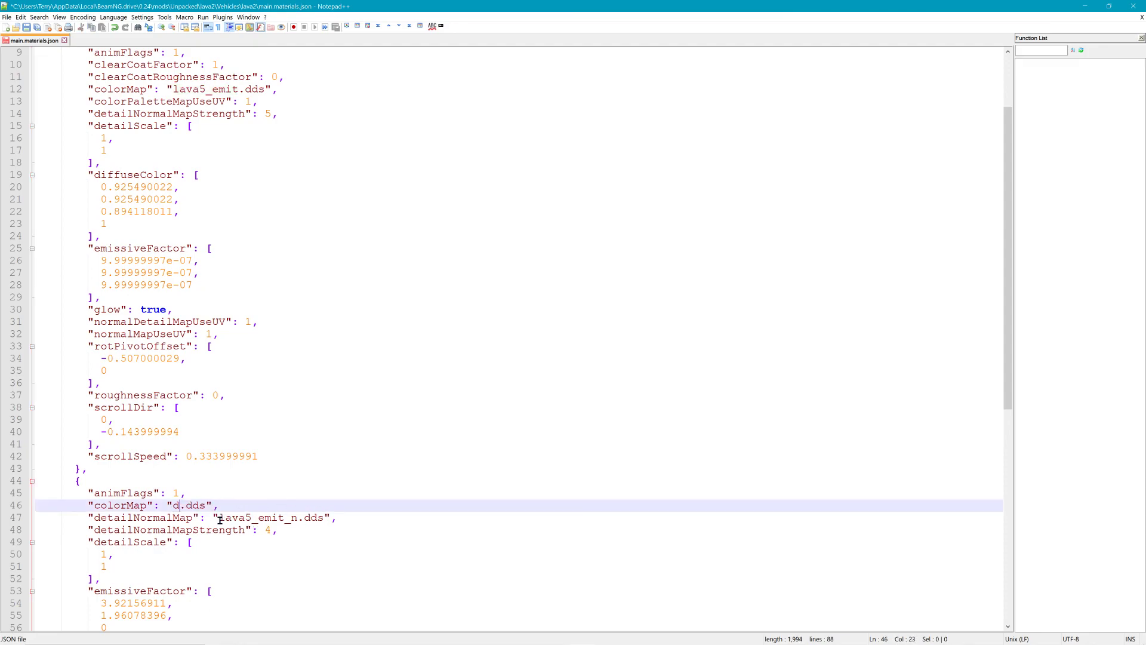
{"action": "left_click_drag", "start_coordinate": [220, 520], "coordinate": [288, 519]}
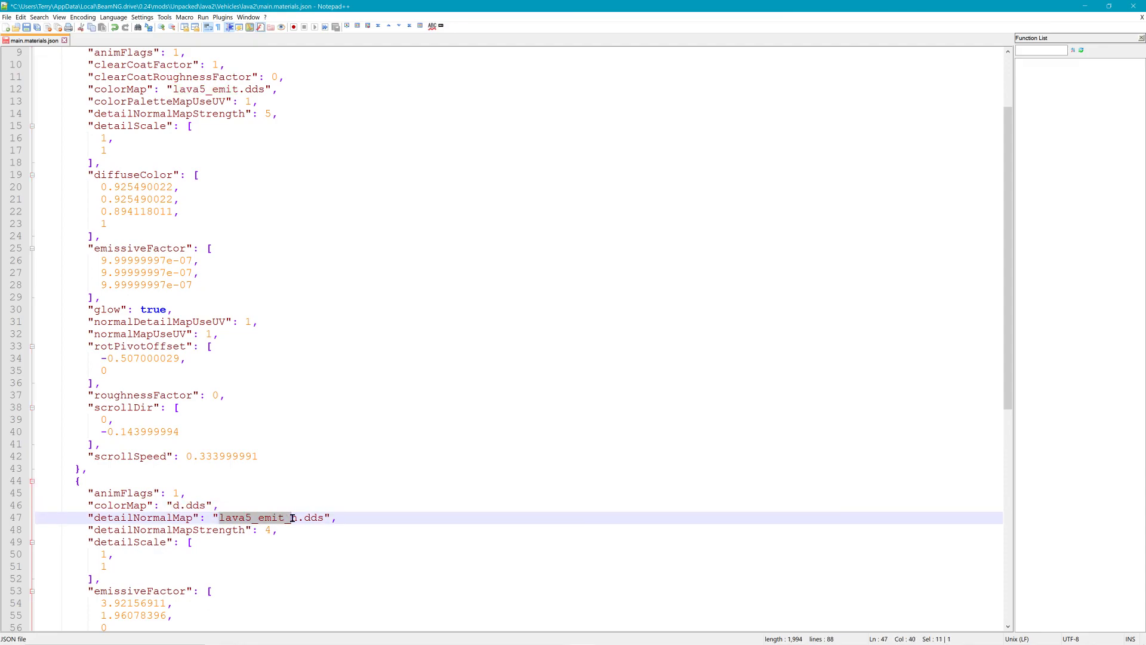
{"action": "key", "text": "BackSpace"}
{"action": "key", "text": "F11"}
{"action": "scroll", "coordinate": [300, 497], "scroll_direction": "down", "scroll_amount": 4}
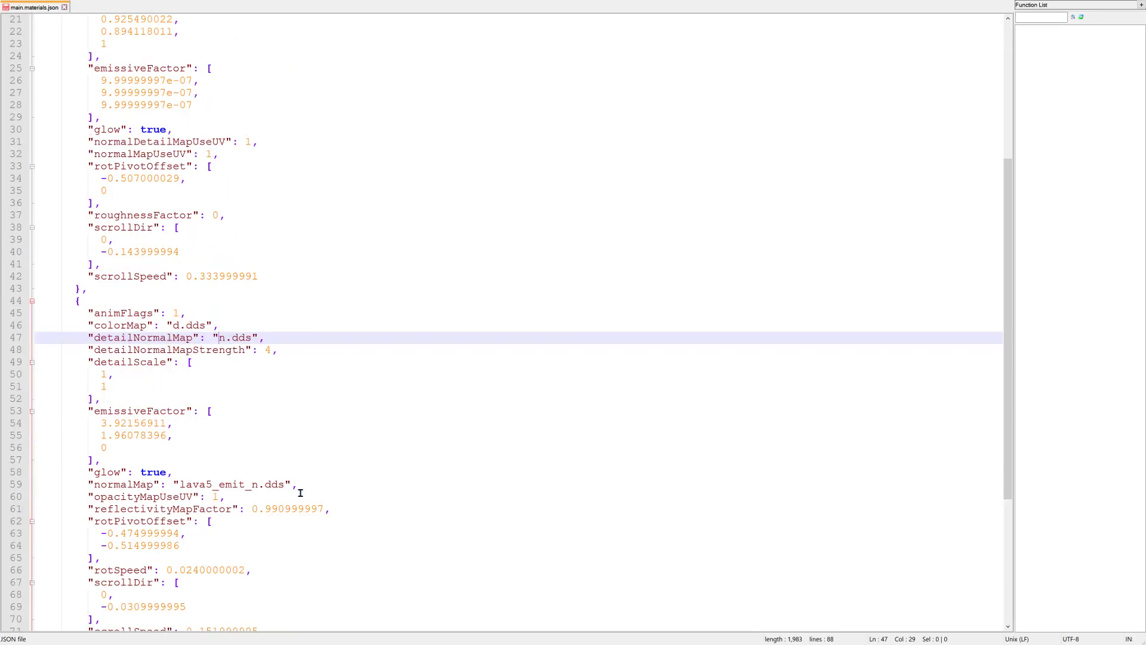
{"action": "left_click_drag", "start_coordinate": [181, 484], "coordinate": [244, 485]}
{"action": "key", "text": "BackSpace"}
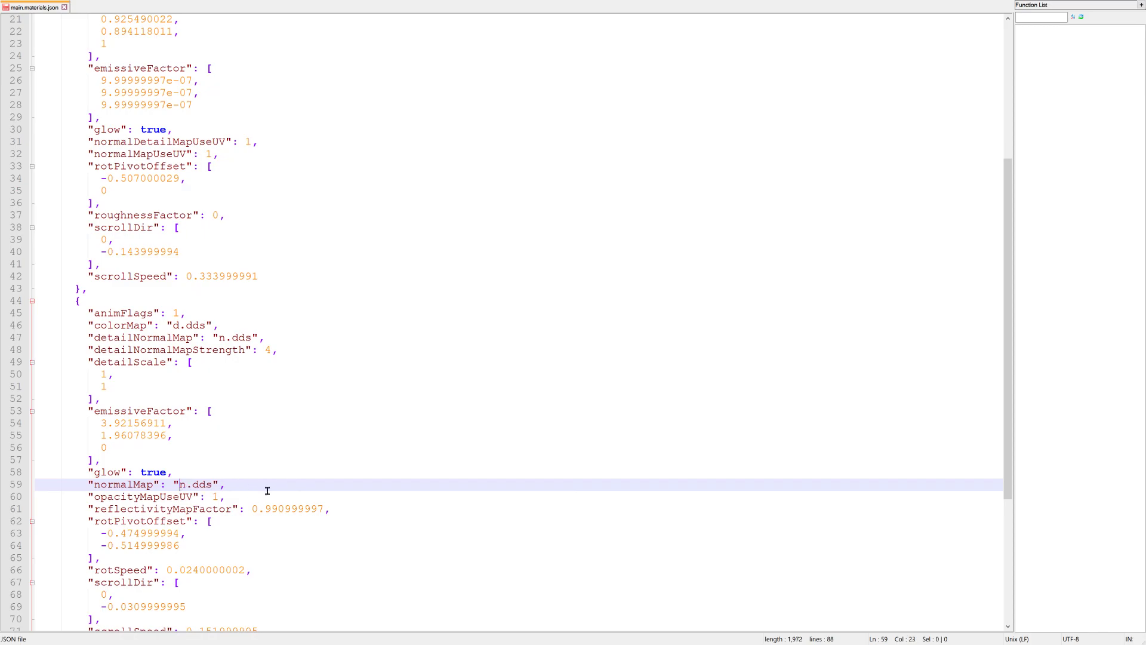
Step: Set the first stage's colorMap to d.dds and save main.materials.json
{"action": "scroll", "coordinate": [266, 488], "scroll_direction": "down", "scroll_amount": 6}
{"action": "scroll", "coordinate": [358, 477], "scroll_direction": "up", "scroll_amount": 5}
{"action": "scroll", "coordinate": [386, 469], "scroll_direction": "up", "scroll_amount": 5}
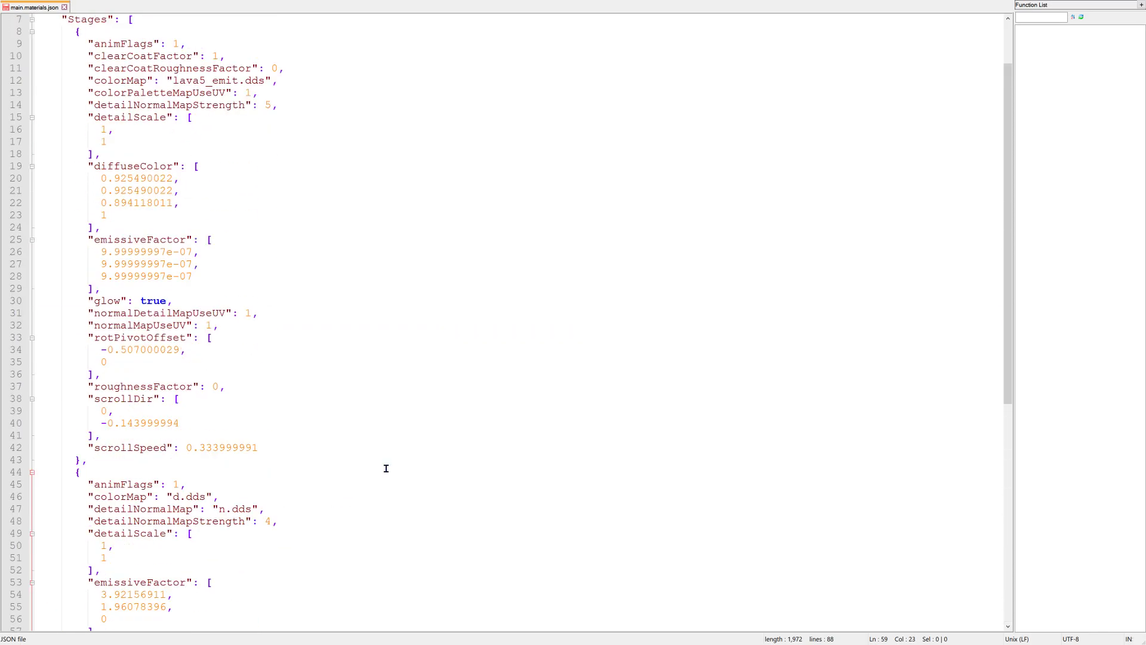
{"action": "scroll", "coordinate": [388, 461], "scroll_direction": "up", "scroll_amount": 2}
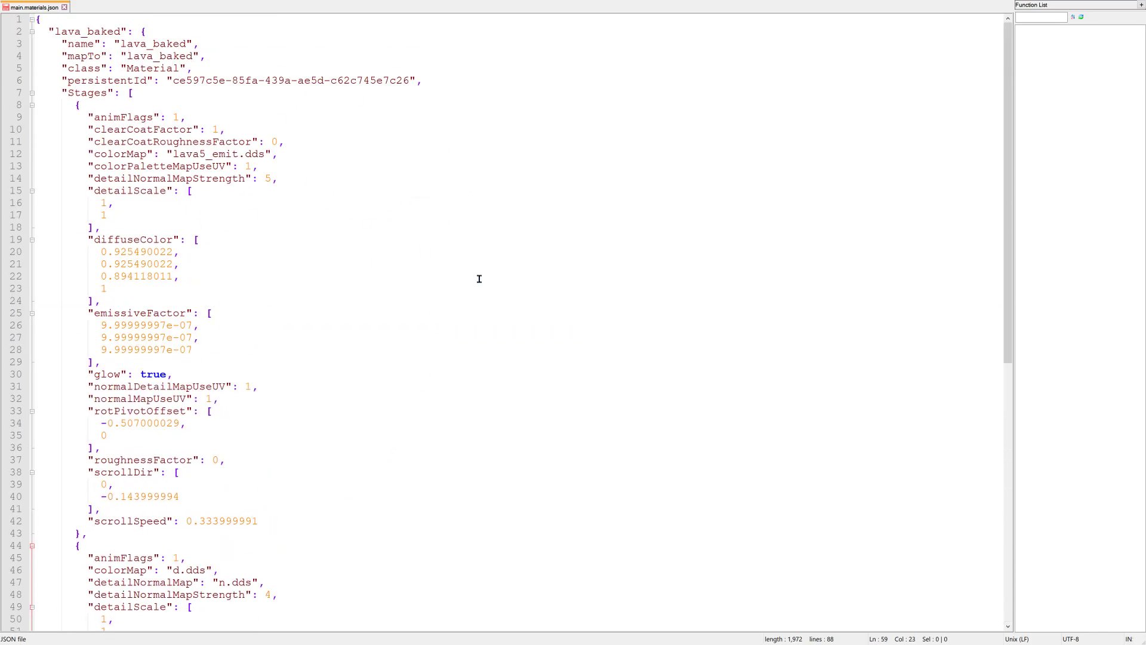
{"action": "left_click_drag", "start_coordinate": [173, 154], "coordinate": [238, 153]}
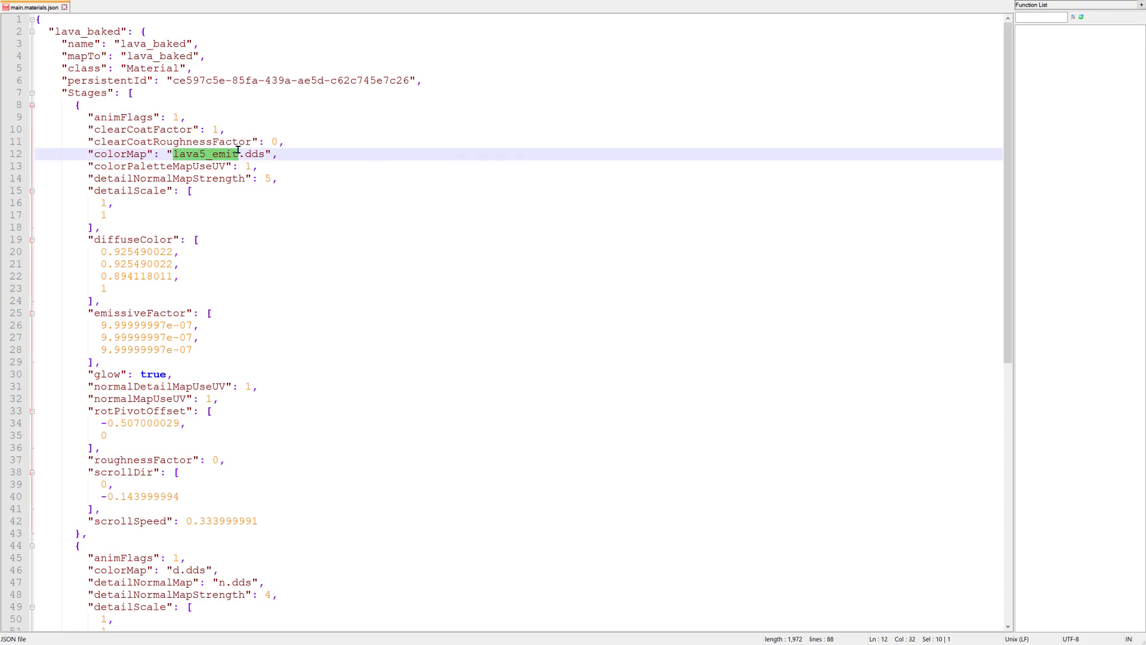
{"action": "type", "text": "d"}
{"action": "left_click", "coordinate": [336, 191]}
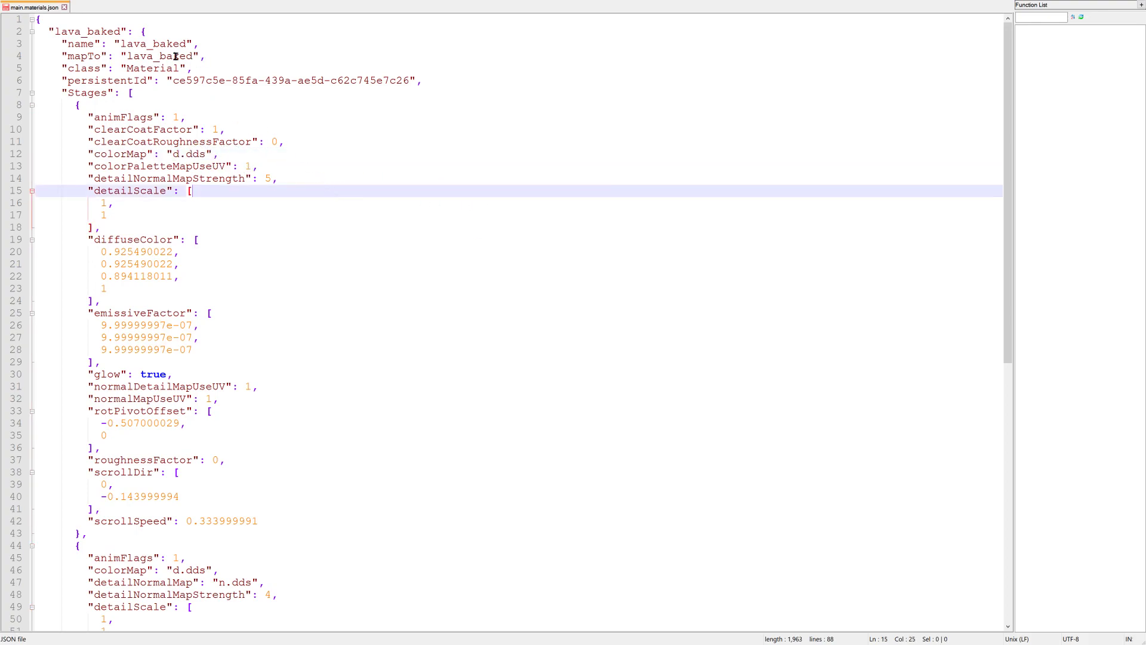
{"action": "key", "text": "F11"}
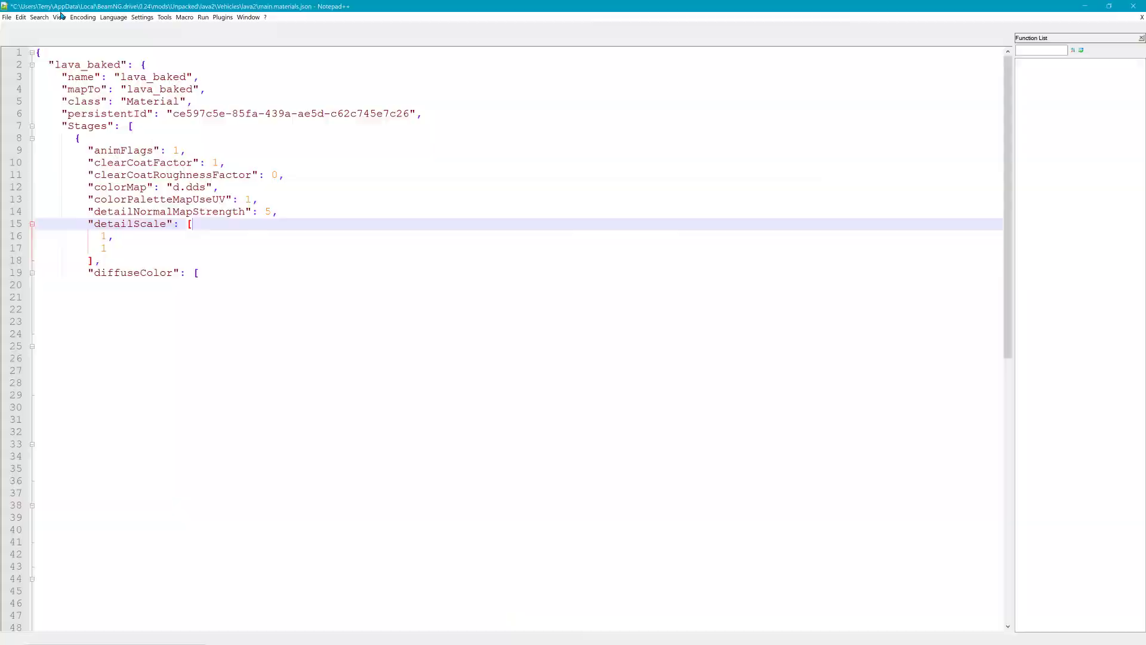
{"action": "left_click", "coordinate": [28, 27]}
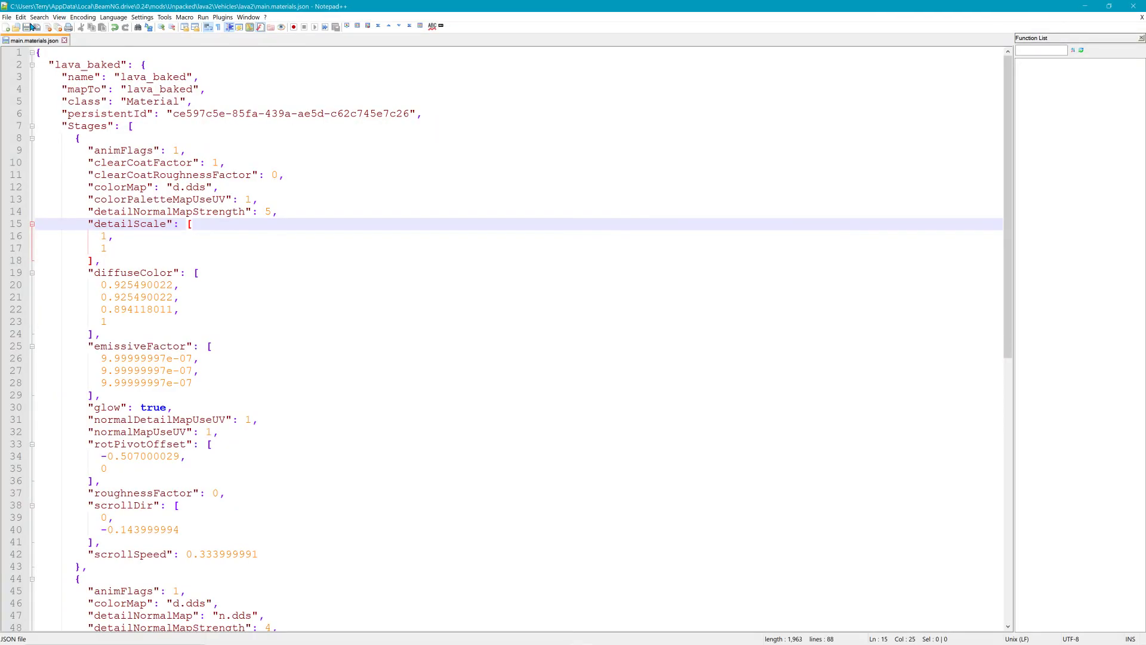
Step: Switch to BeamNG.drive and load the Cliff map in Freeroam at the Hill (Default) spawn point
{"action": "left_click", "coordinate": [1084, 6]}
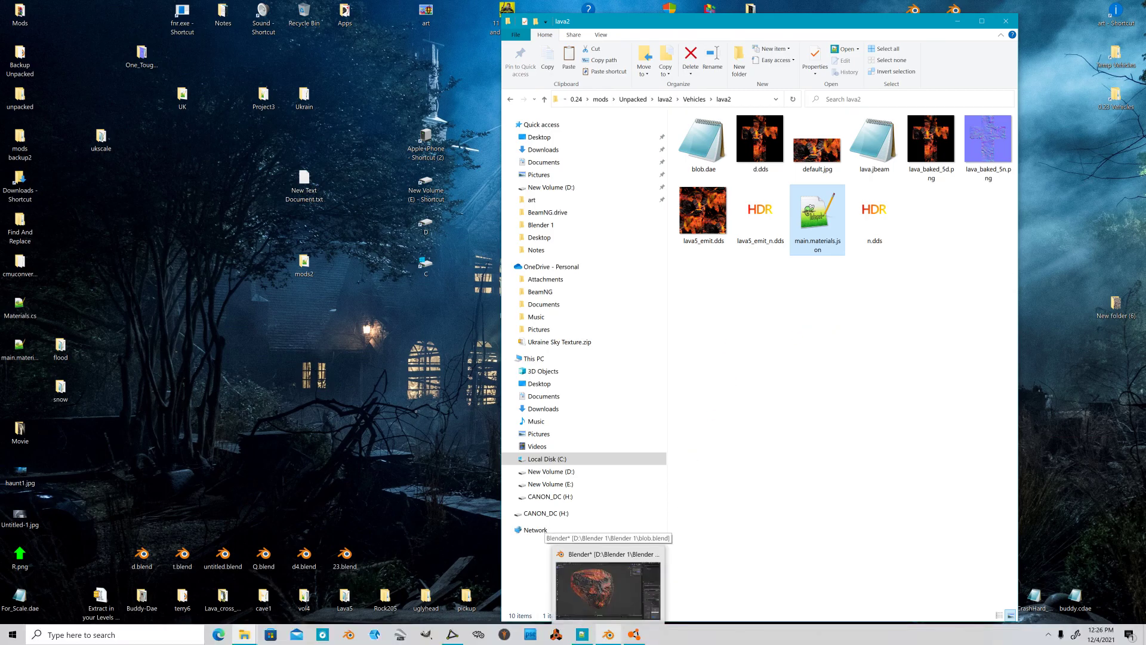
{"action": "left_click", "coordinate": [644, 638]}
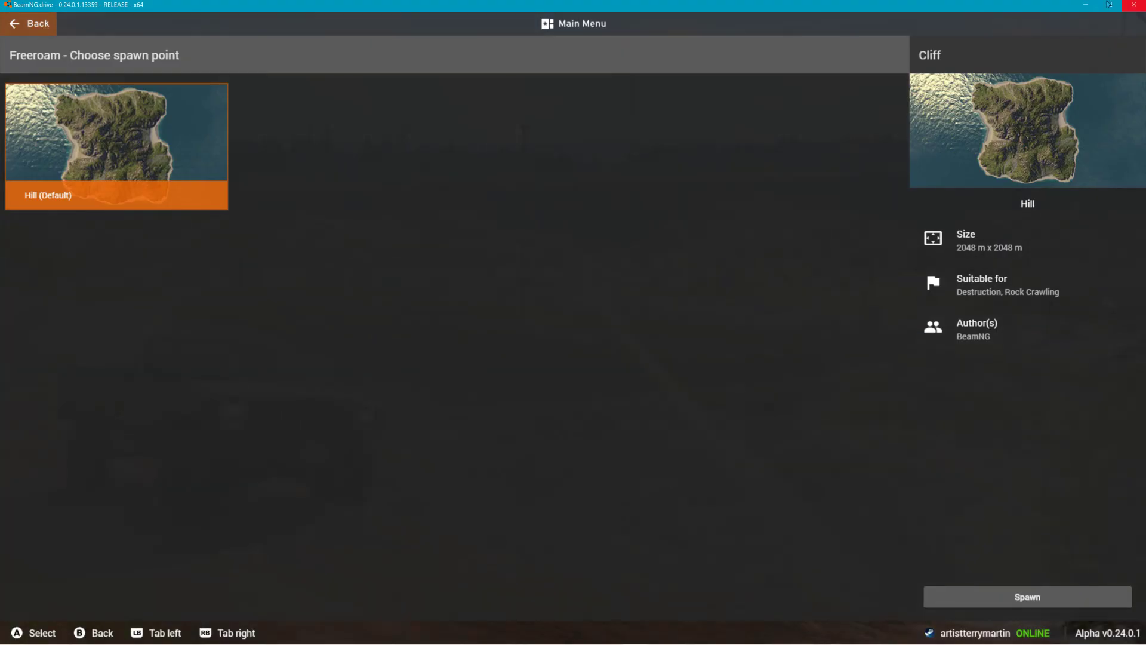
{"action": "left_click", "coordinate": [36, 24]}
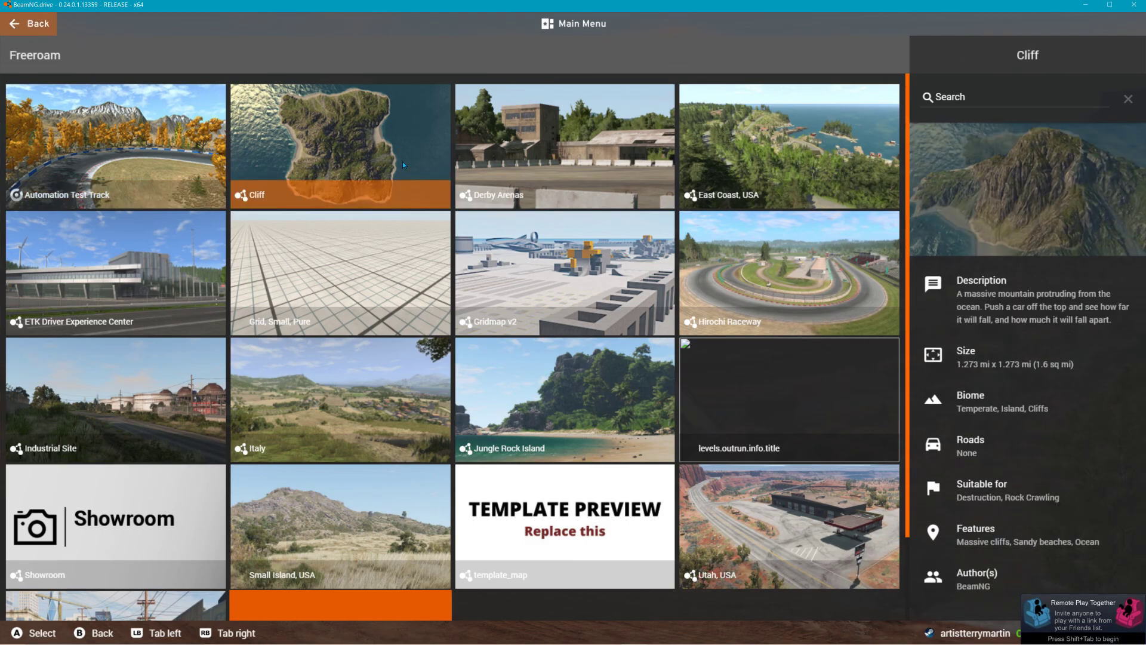
{"action": "left_click", "coordinate": [423, 191]}
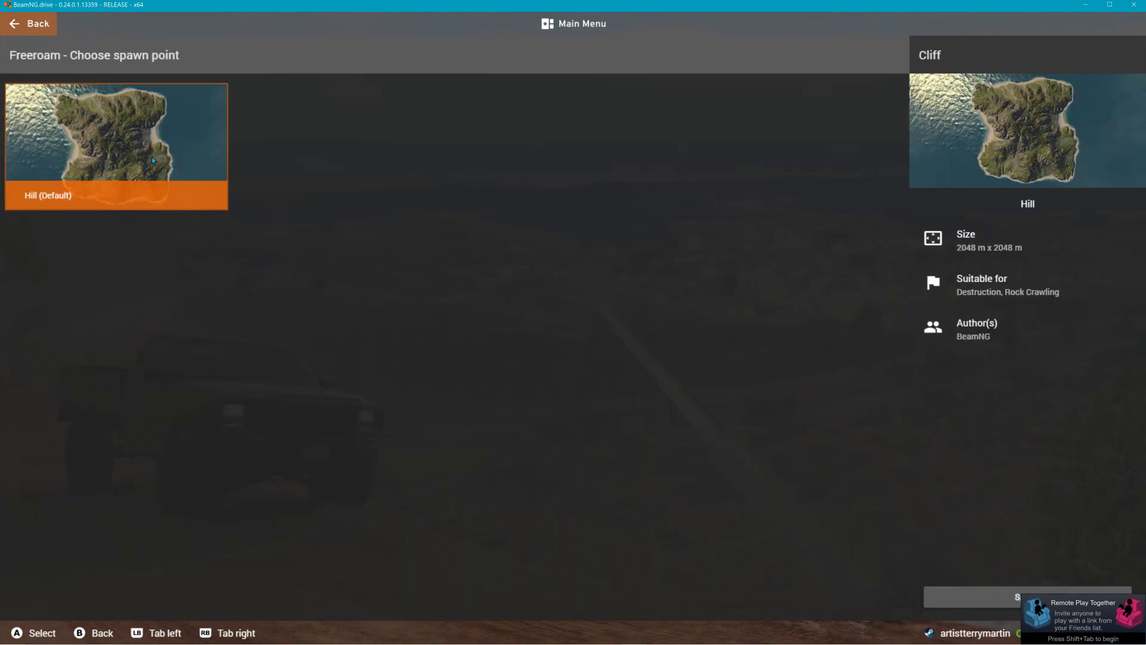
{"action": "left_click", "coordinate": [926, 595]}
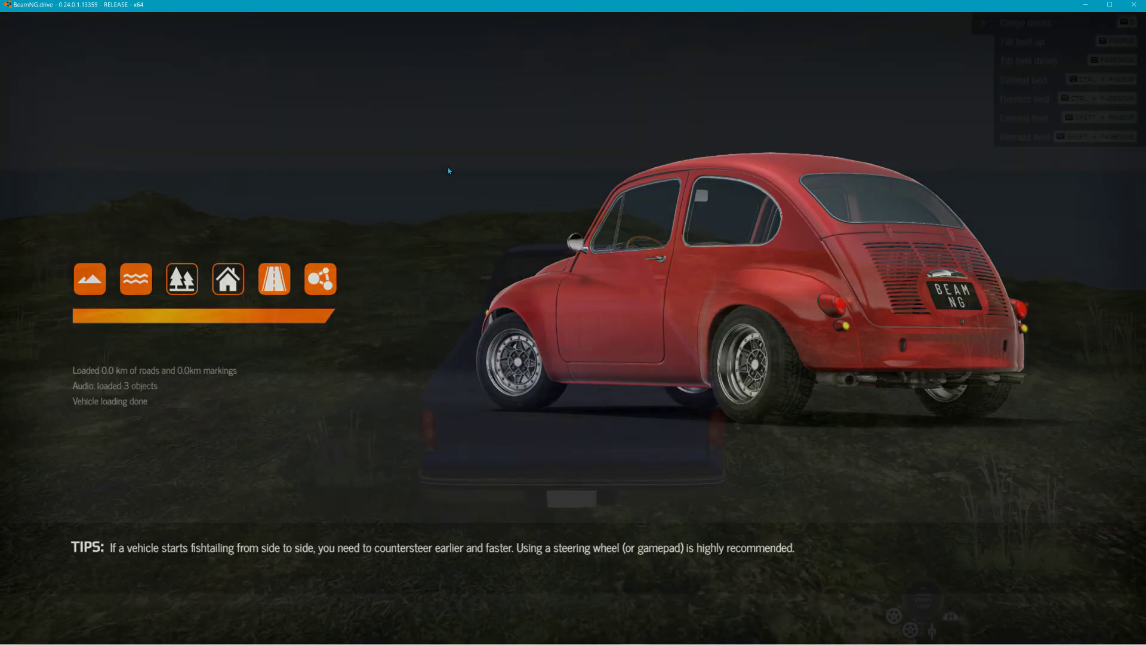
Step: Spawn lava2 from the vehicle selector as a new vehicle alongside the pickup
{"action": "key", "text": "Escape"}
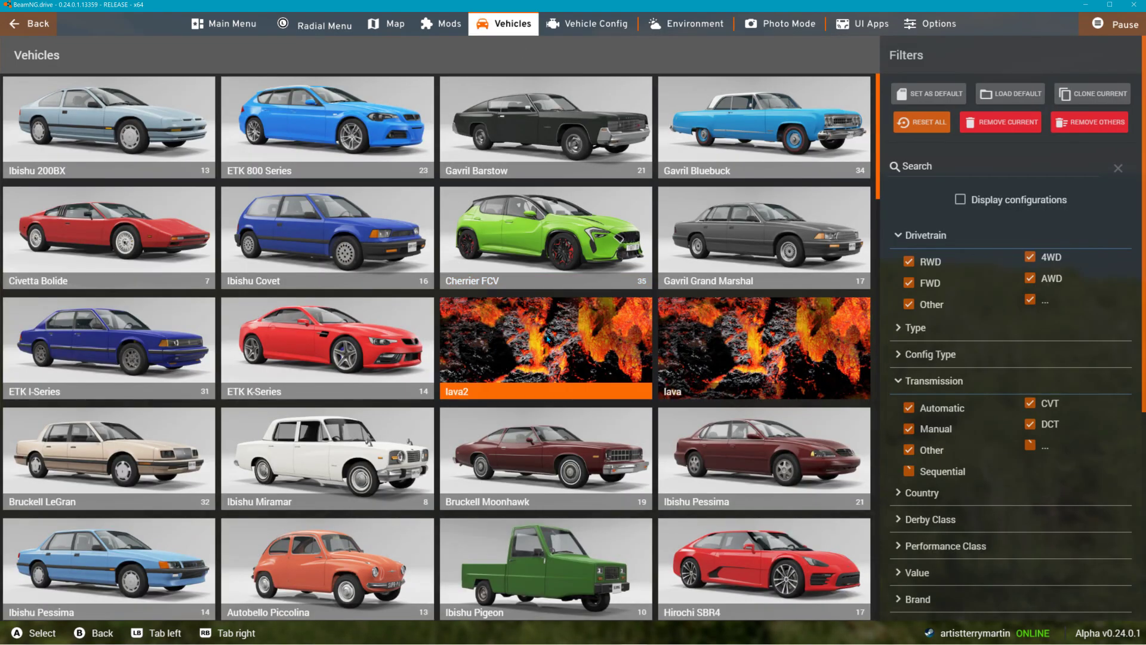
{"action": "left_click", "coordinate": [561, 336]}
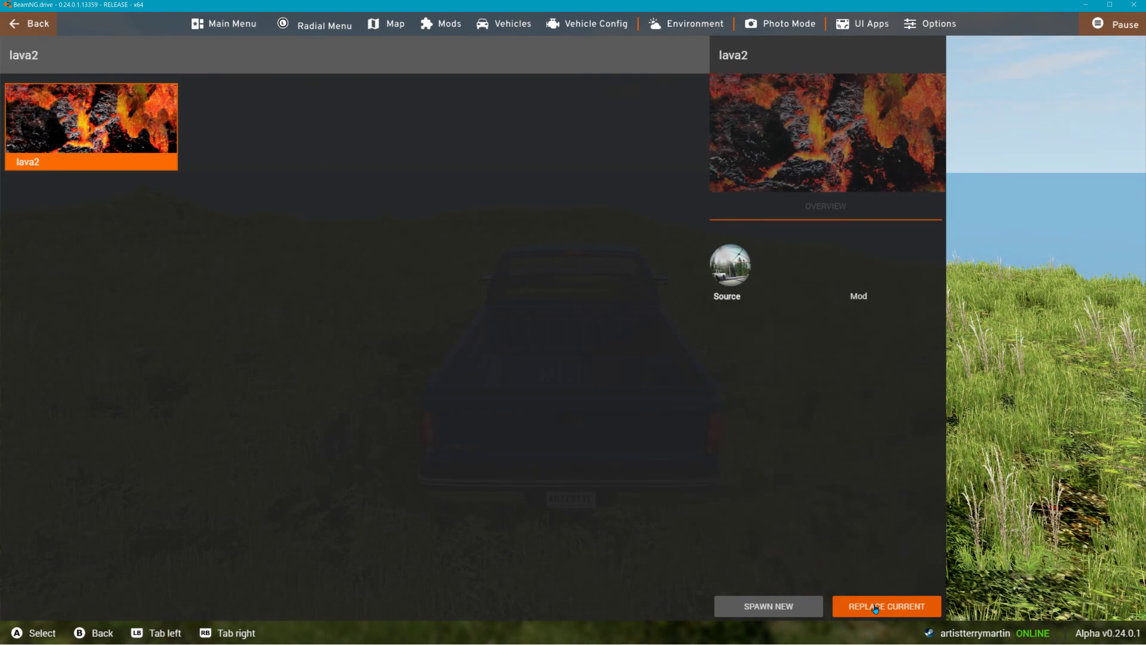
{"action": "left_click", "coordinate": [769, 606]}
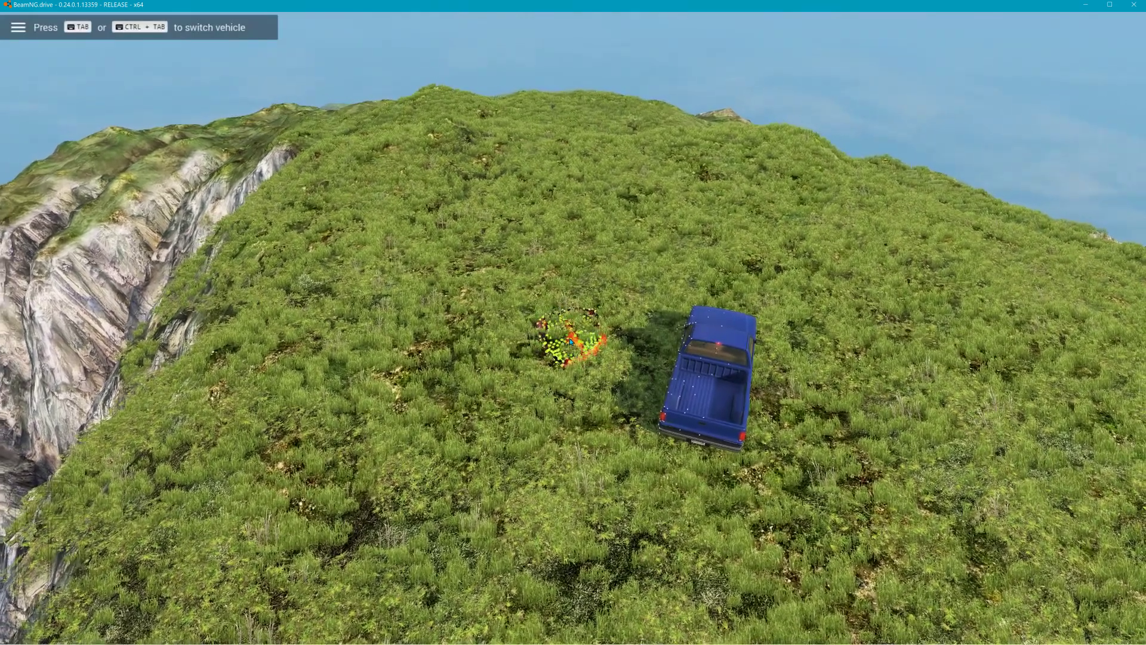
Step: Pull the lava2 blob around the hilltop by its nodes, stretching it upward beside the pickup
{"action": "left_click_drag", "start_coordinate": [576, 325], "coordinate": [682, 5]}
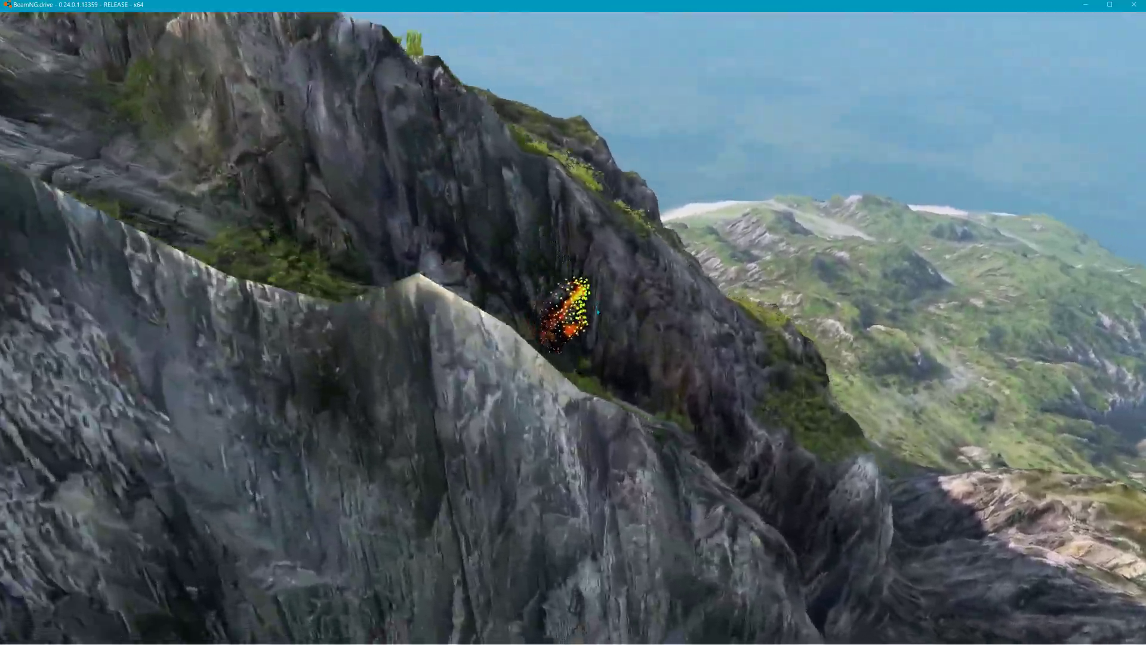
{"action": "mouse_move", "coordinate": [568, 304]}
{"action": "left_mouse_down", "text": "ctrl"}
{"action": "mouse_move", "coordinate": [565, 150]}
{"action": "mouse_move", "coordinate": [536, 113]}
{"action": "mouse_move", "coordinate": [465, 95]}
{"action": "mouse_move", "coordinate": [284, 93]}
{"action": "mouse_move", "coordinate": [573, 317]}
{"action": "mouse_move", "coordinate": [230, 89]}
{"action": "mouse_move", "coordinate": [251, 102]}
{"action": "mouse_move", "coordinate": [354, 115]}
{"action": "mouse_move", "coordinate": [576, 323]}
{"action": "mouse_move", "coordinate": [350, 108]}
{"action": "mouse_move", "coordinate": [347, 155]}
{"action": "mouse_move", "coordinate": [378, 148]}
{"action": "mouse_move", "coordinate": [486, 182]}
{"action": "mouse_move", "coordinate": [574, 259]}
{"action": "mouse_move", "coordinate": [651, 274]}
{"action": "mouse_move", "coordinate": [677, 189]}
{"action": "mouse_move", "coordinate": [642, 159]}
{"action": "mouse_move", "coordinate": [656, 135]}
{"action": "left_mouse_up", "text": "ctrl"}
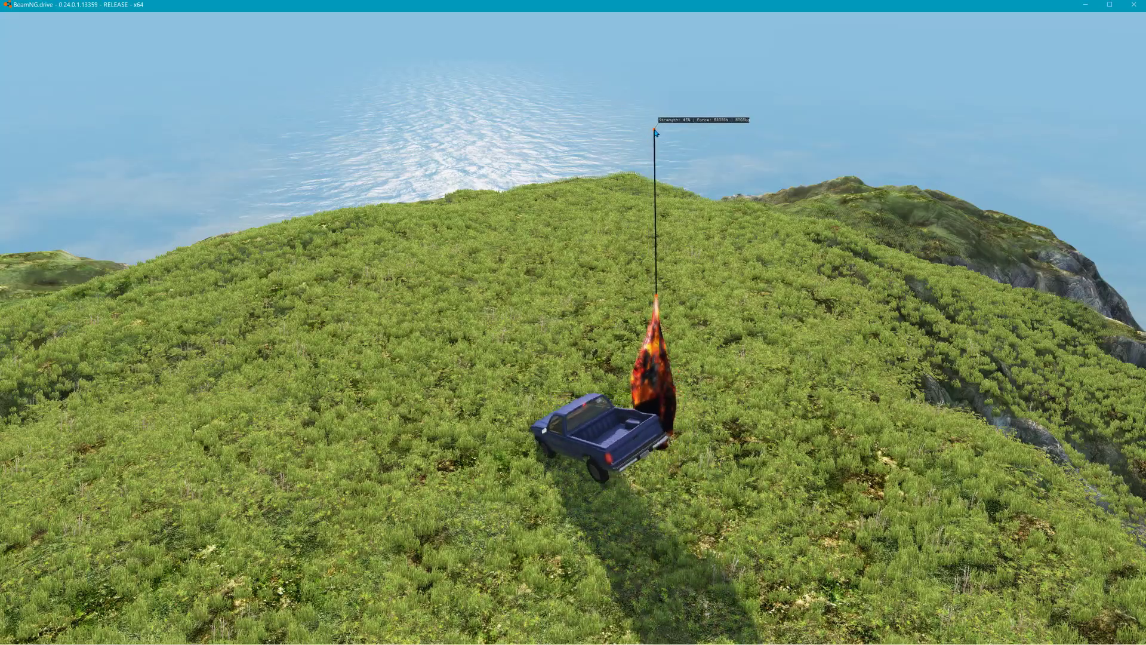
{"action": "mouse_move", "coordinate": [656, 134]}
{"action": "right_mouse_down"}
{"action": "mouse_move", "coordinate": [641, 292]}
{"action": "mouse_move", "coordinate": [619, 348]}
{"action": "mouse_move", "coordinate": [618, 262]}
{"action": "mouse_move", "coordinate": [538, 239]}
{"action": "mouse_move", "coordinate": [523, 288]}
{"action": "mouse_move", "coordinate": [474, 272]}
{"action": "mouse_move", "coordinate": [537, 299]}
{"action": "mouse_move", "coordinate": [506, 262]}
{"action": "mouse_move", "coordinate": [469, 300]}
{"action": "right_mouse_up"}
Step: Fly the free camera around the blue pickup and the grassy hilltop to examine the area
{"action": "key", "text": "shift+c"}
{"action": "key", "text": "w"}
{"action": "key", "text": "w"}
{"action": "key", "text": "w"}
{"action": "key", "text": "w"}
{"action": "key", "text": "w"}
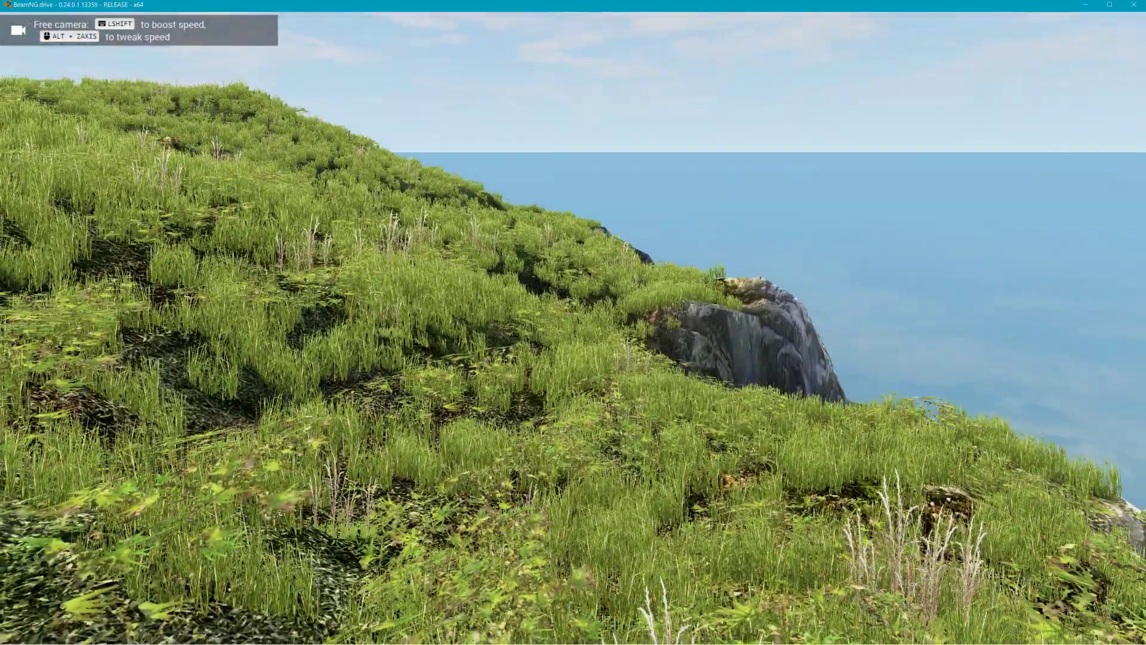
{"action": "key", "text": "shift+c"}
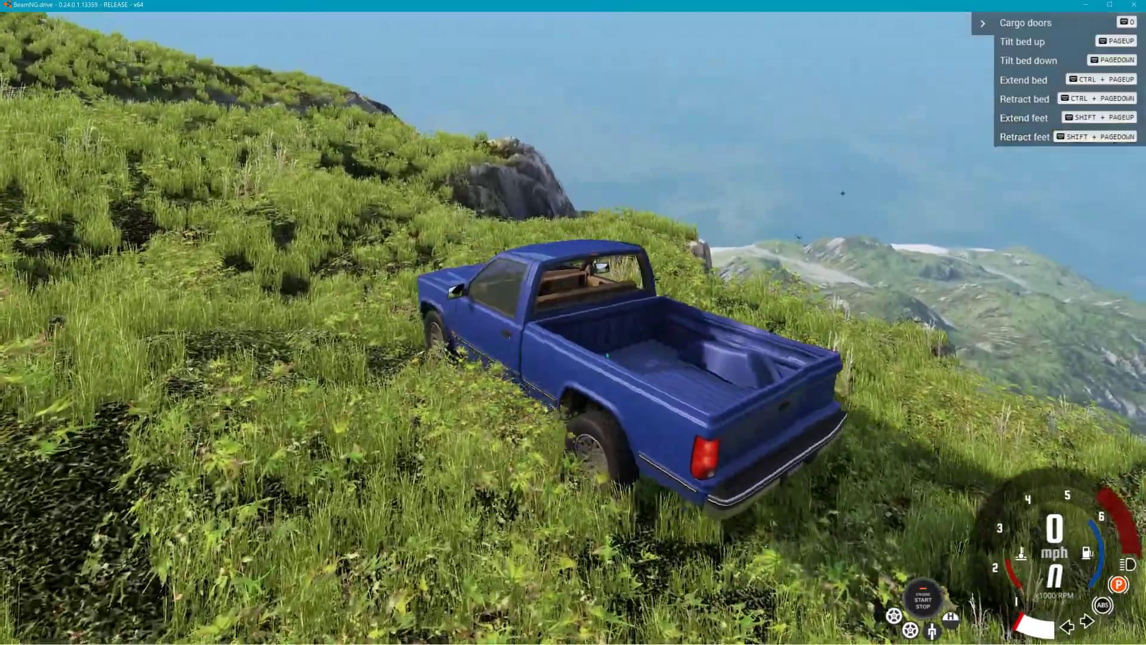
{"action": "key", "text": "shift+c"}
{"action": "key", "text": "s"}
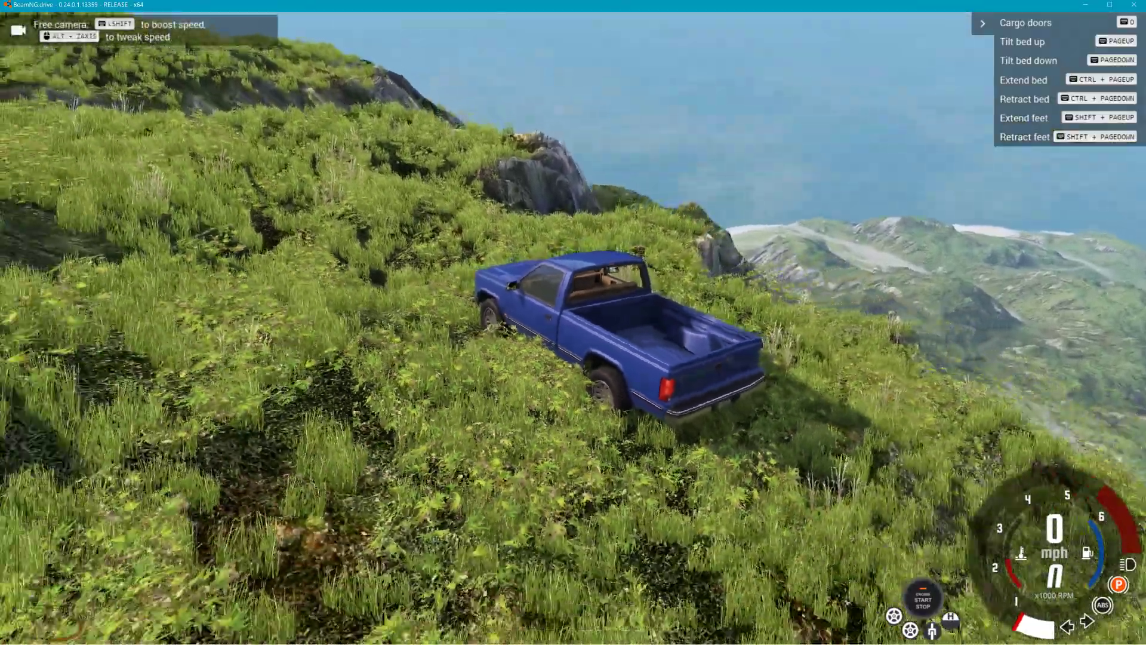
{"action": "key", "text": "a"}
{"action": "right_click_drag", "start_coordinate": [606, 355], "coordinate": [760, 391]}
{"action": "key", "text": "s"}
{"action": "key", "text": "d"}
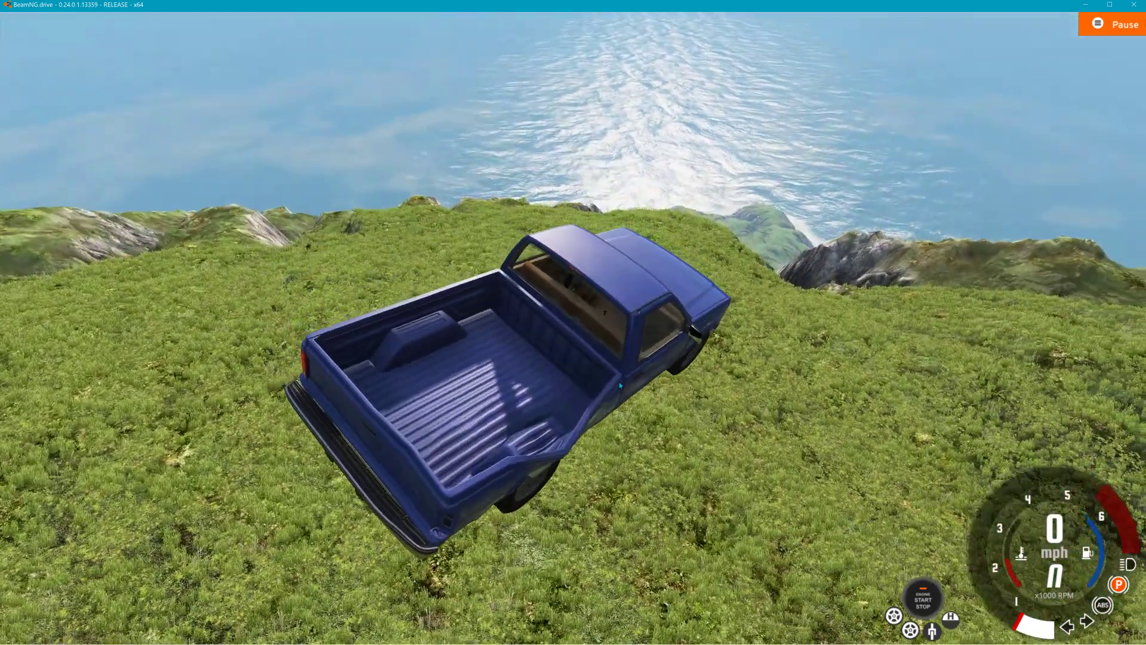
{"action": "key", "text": "w"}
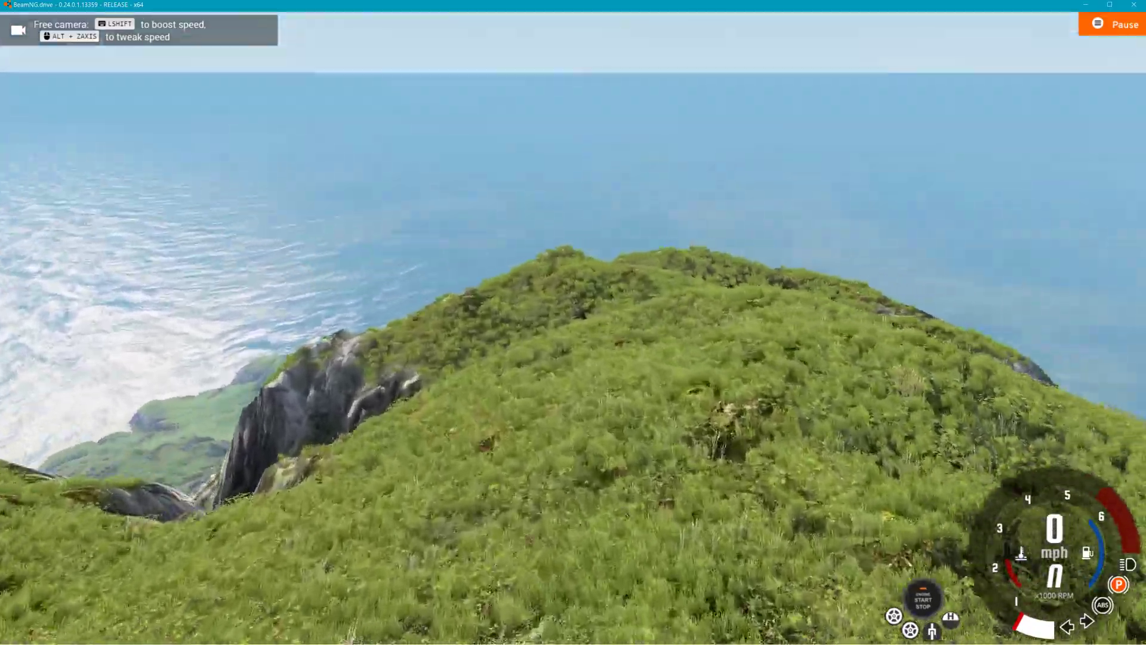
{"action": "key", "text": "w"}
{"action": "key", "text": "w"}
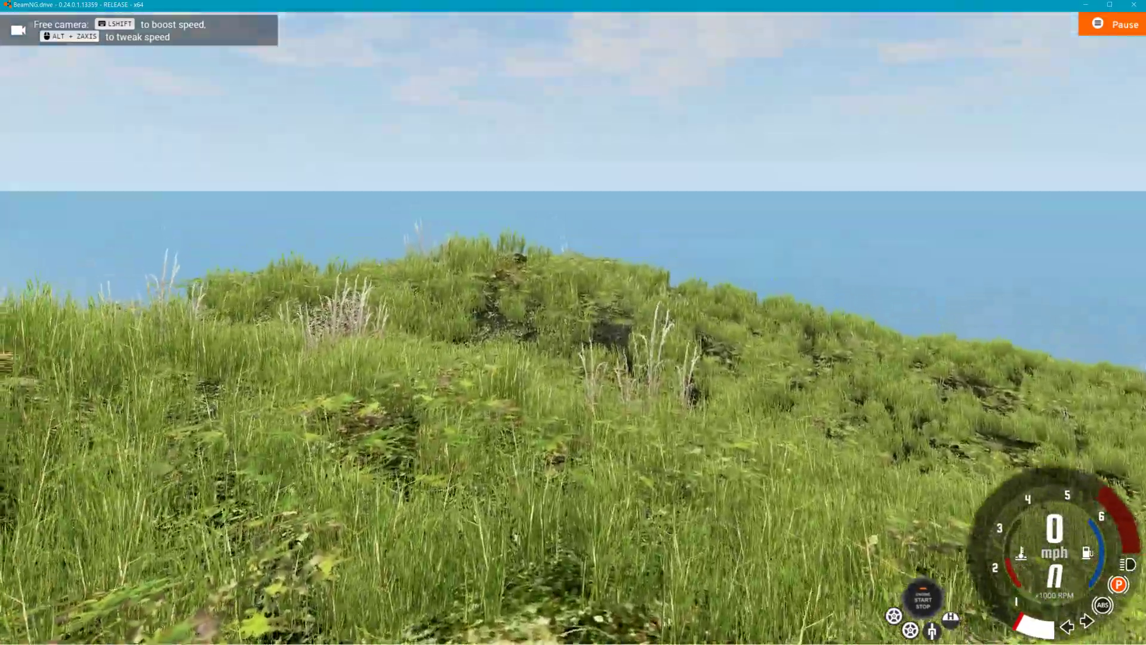
{"action": "key", "text": "w"}
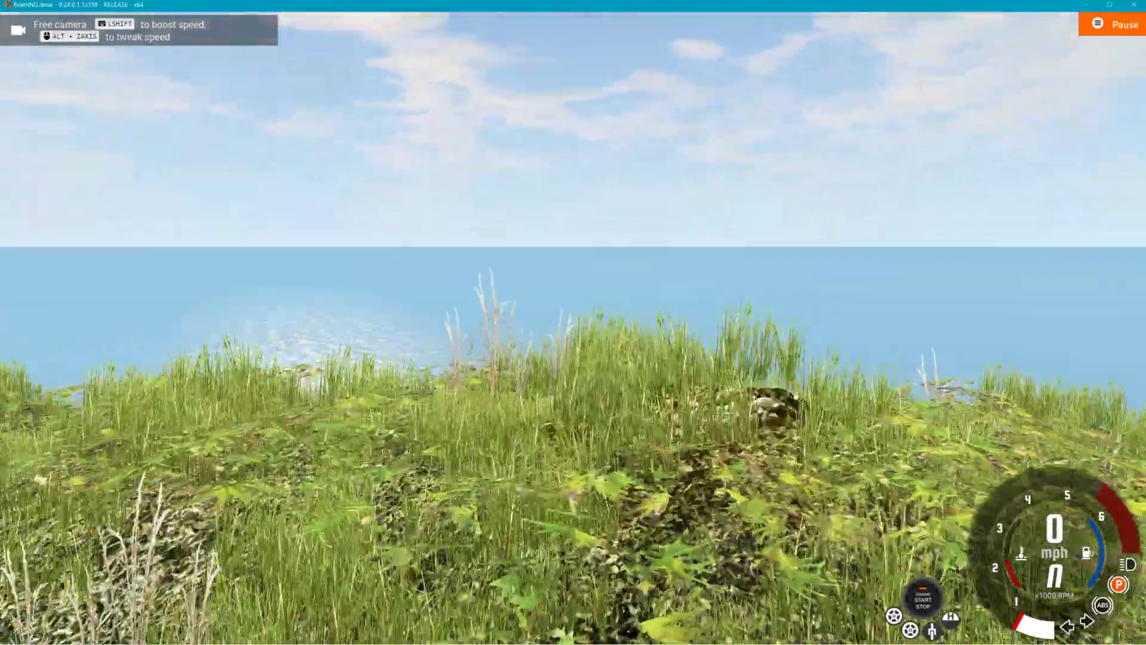
{"action": "right_click_drag", "start_coordinate": [631, 334], "coordinate": [631, 381]}
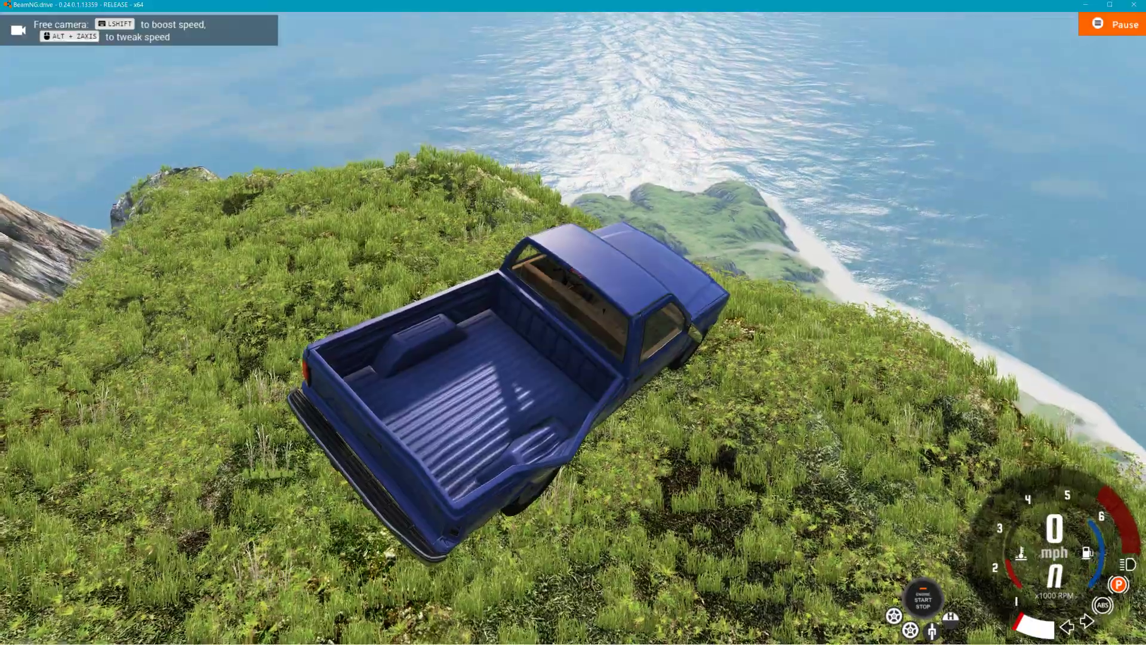
Step: Let the simulation run briefly and circle the lava blob and pickup with the free camera to examine how the blob settles
{"action": "key", "text": "w"}
{"action": "key", "text": "s"}
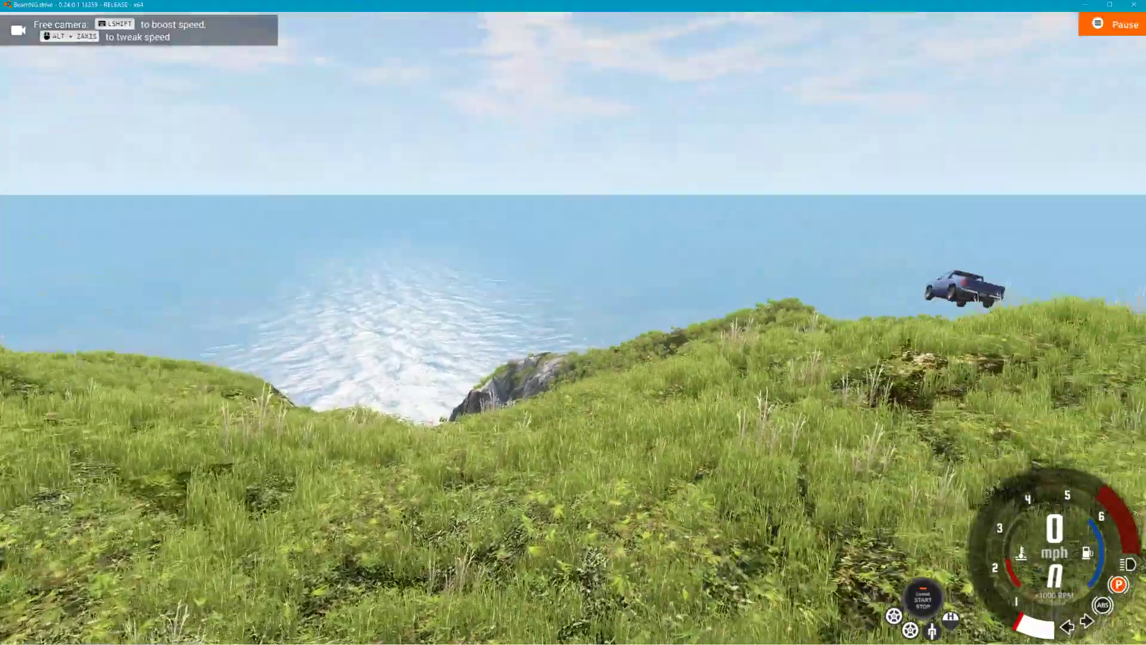
{"action": "key", "text": "w"}
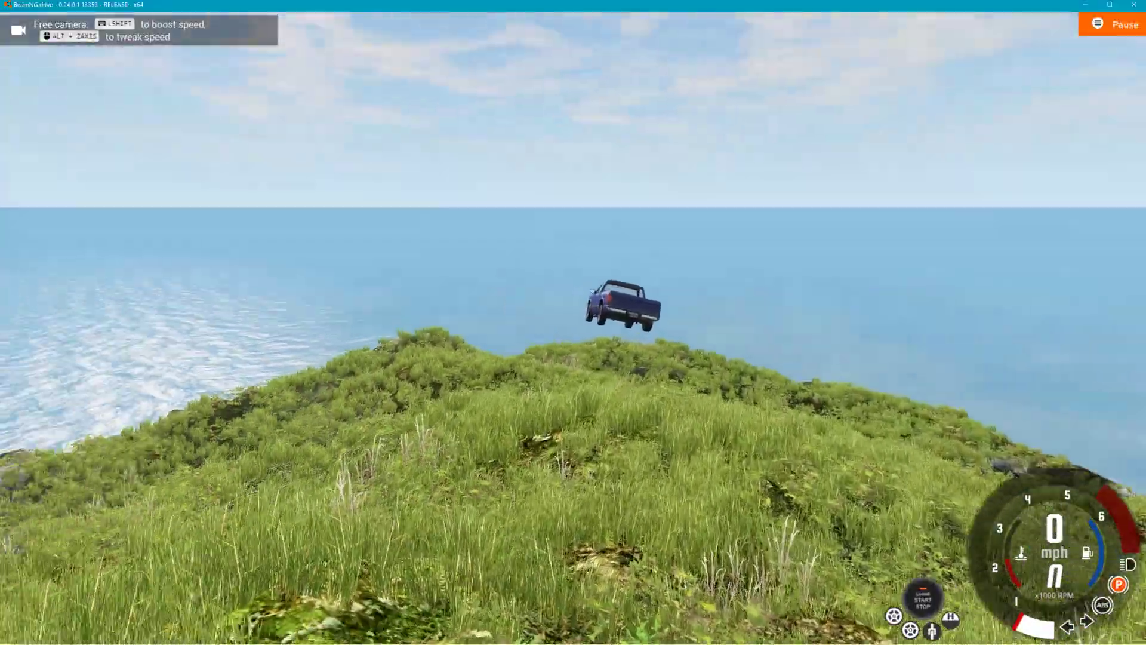
{"action": "key", "text": "KP_2"}
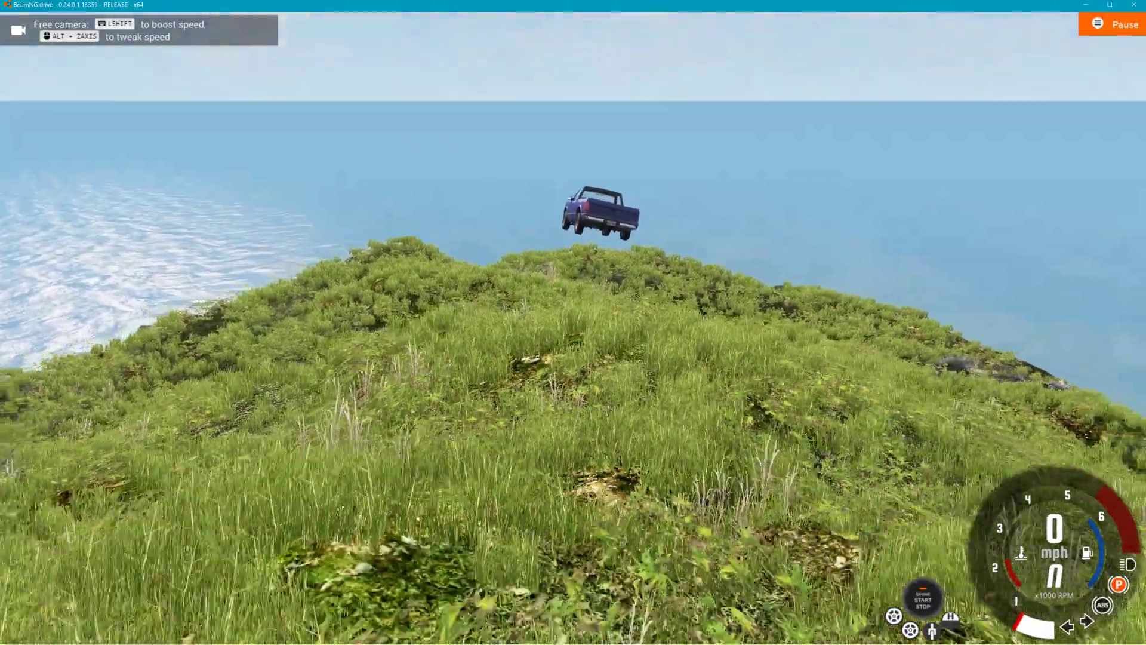
{"action": "right_click_drag", "start_coordinate": [603, 411], "coordinate": [645, 380]}
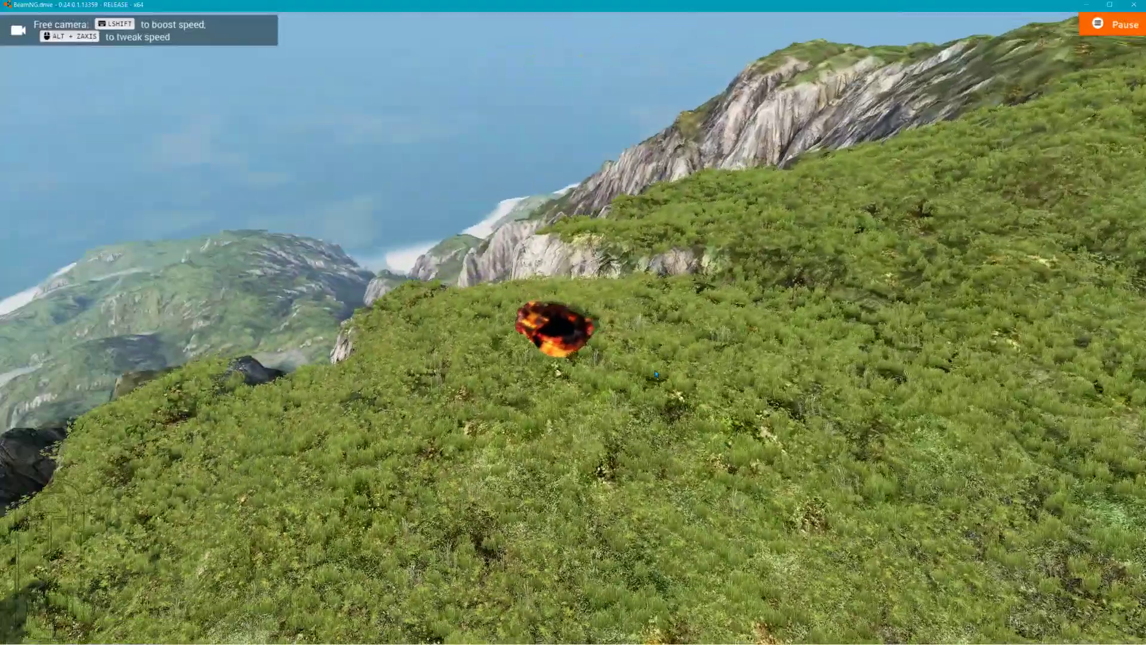
{"action": "key", "text": "s"}
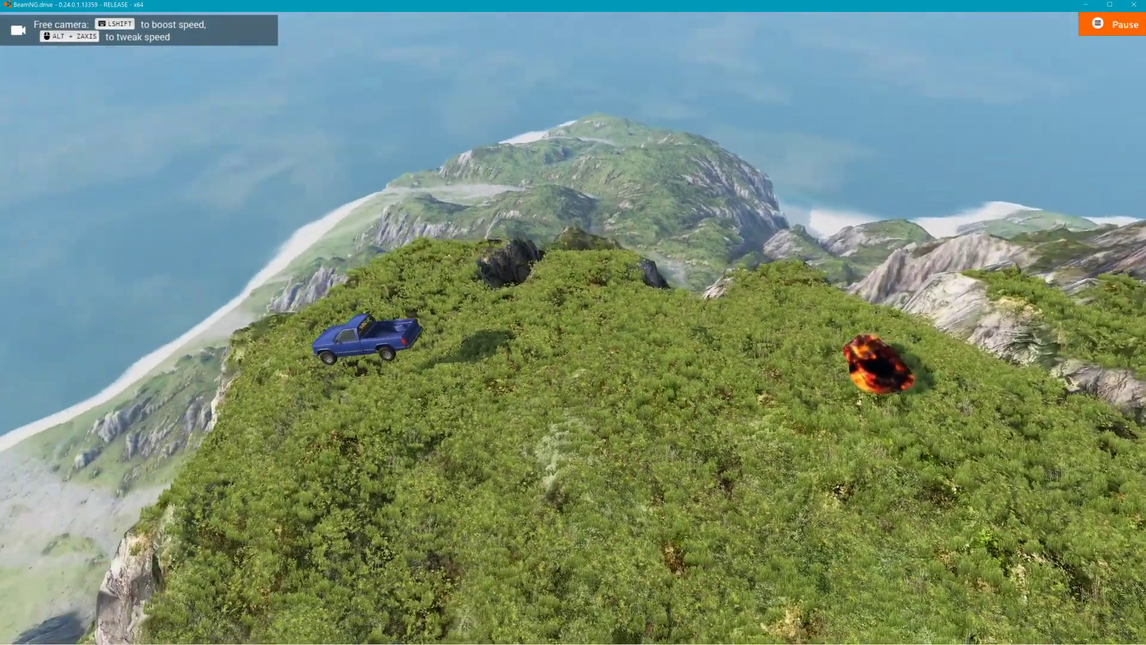
{"action": "key", "text": "j"}
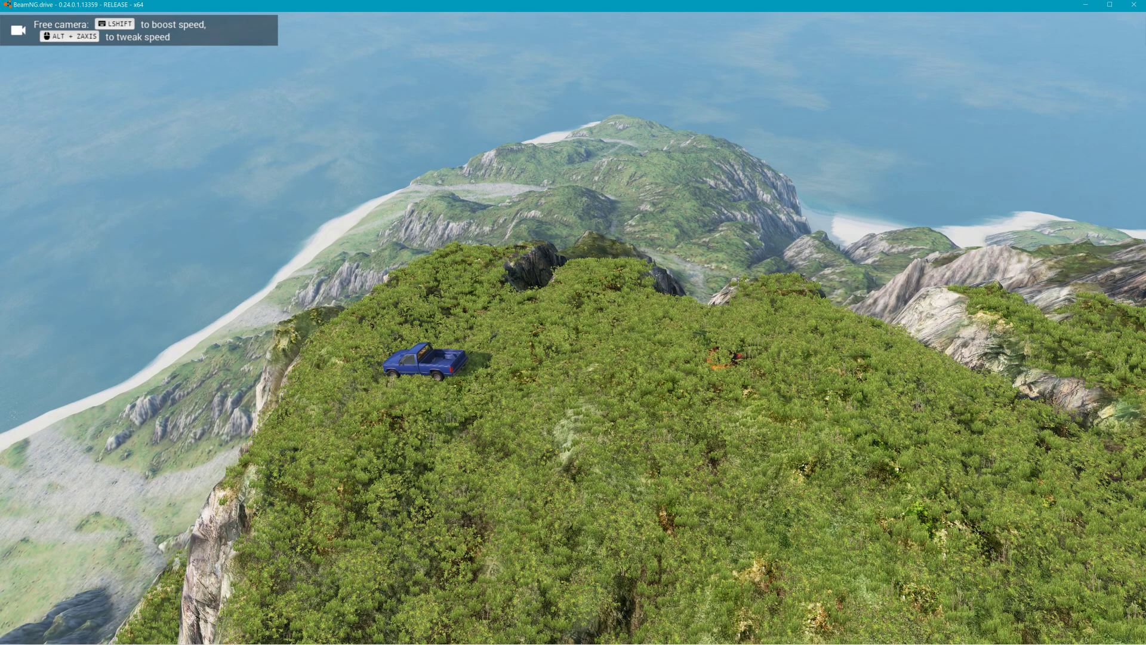
{"action": "key", "text": "w"}
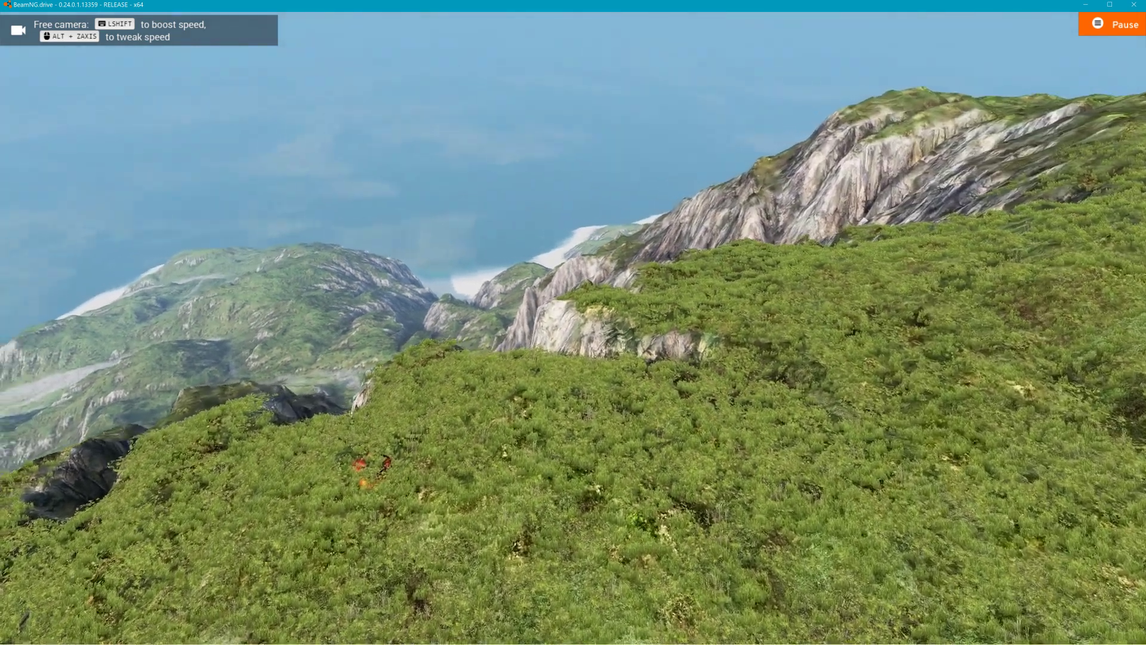
{"action": "key", "text": "s"}
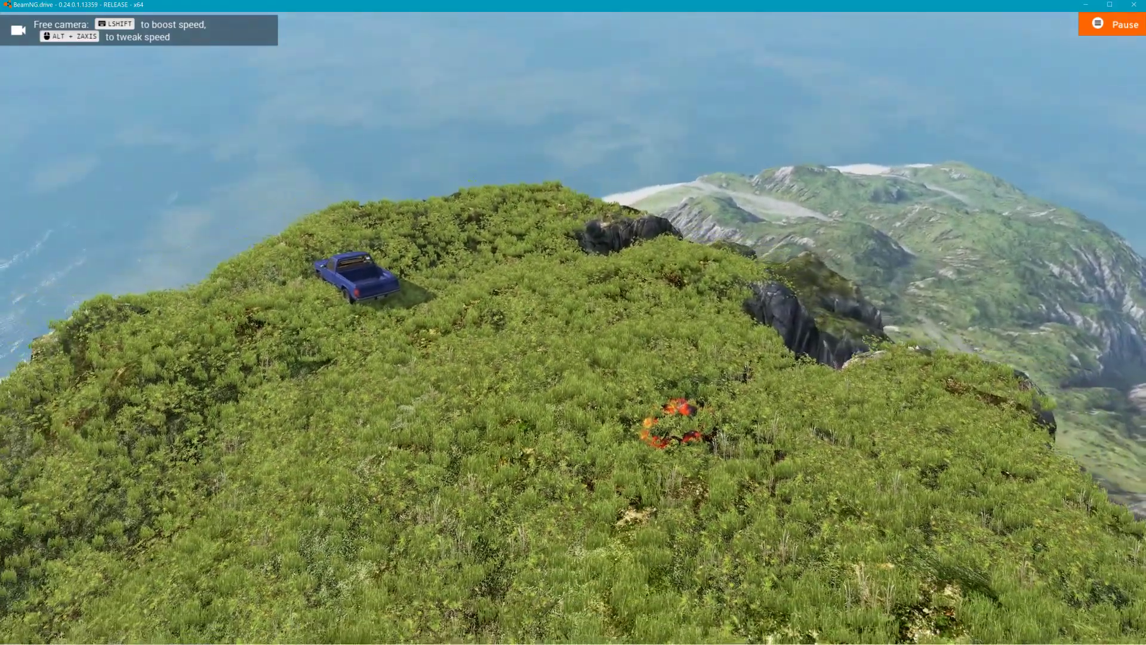
Step: In the World Editor, lift the lava2 blob above the grass and duplicate it into a row with three more copies
{"action": "key", "text": "F11"}
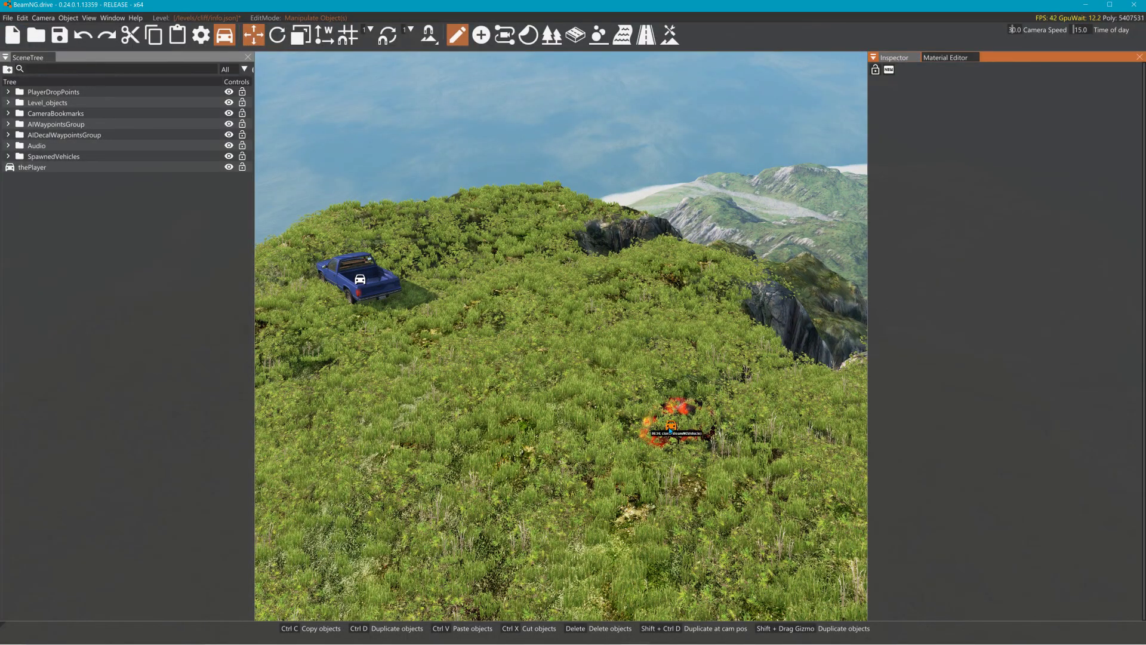
{"action": "left_click", "coordinate": [671, 427]}
{"action": "mouse_move", "coordinate": [680, 392]}
{"action": "left_mouse_down"}
{"action": "mouse_move", "coordinate": [653, 419]}
{"action": "mouse_move", "coordinate": [634, 363]}
{"action": "left_mouse_up"}
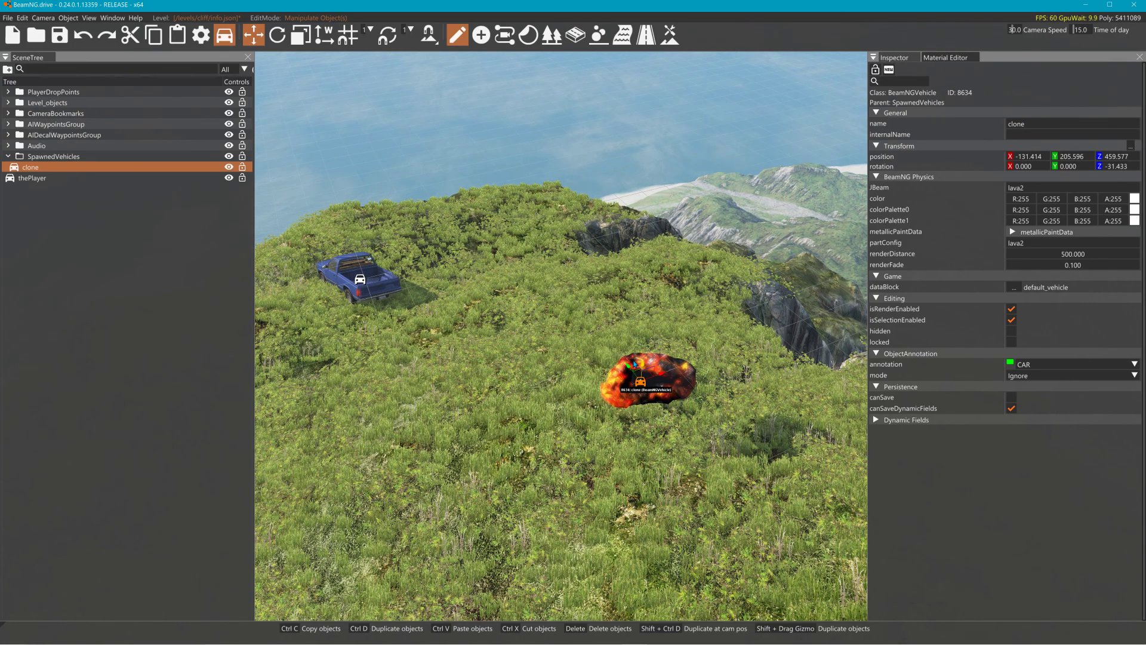
{"action": "key", "text": "ctrl+d"}
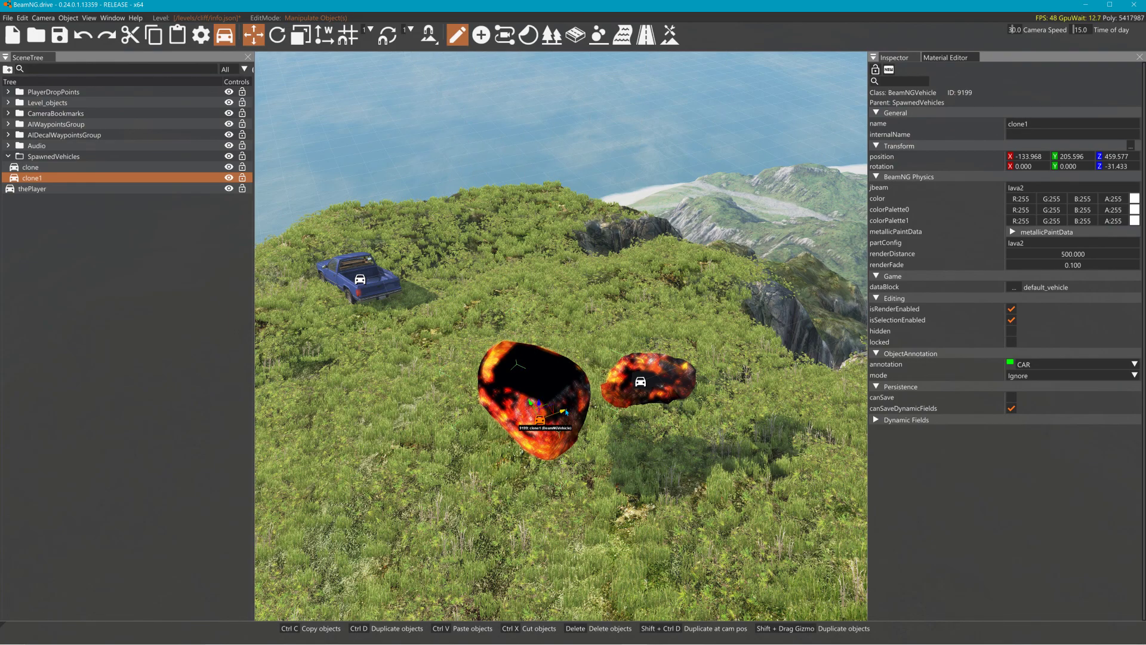
{"action": "left_click_drag", "start_coordinate": [541, 432], "coordinate": [348, 471], "text": "shift"}
Step: Select all four lava blobs, clone to clone3, and duplicate them as a second row beside the first
{"action": "left_click", "coordinate": [91, 169]}
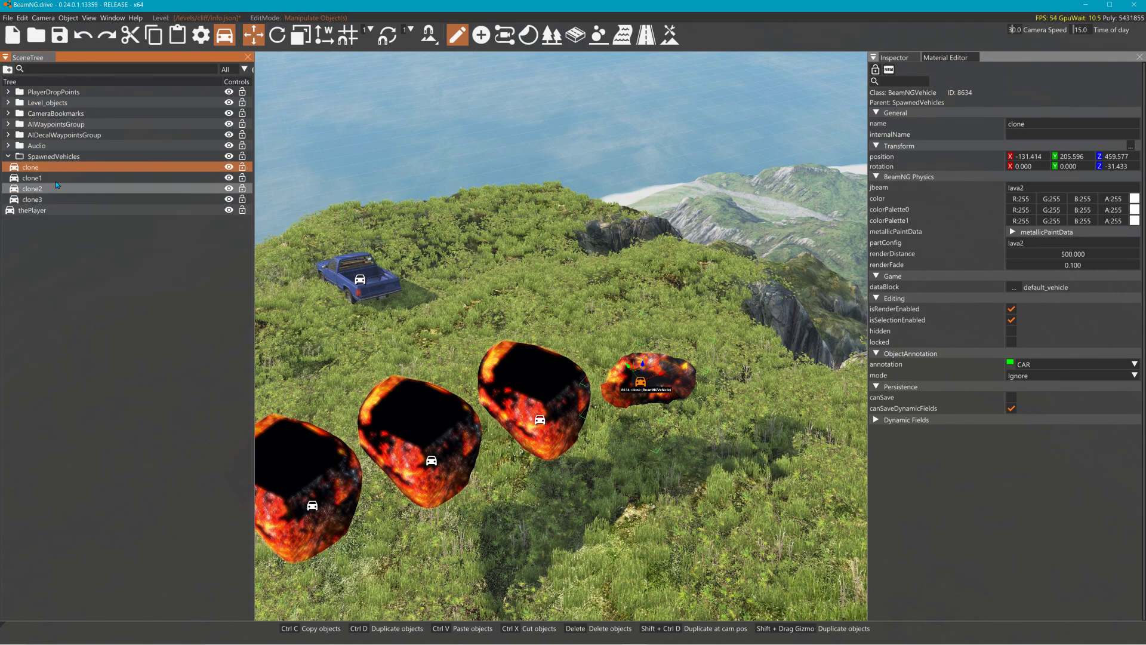
{"action": "left_click", "coordinate": [54, 179]}
{"action": "double_click", "coordinate": [53, 177]}
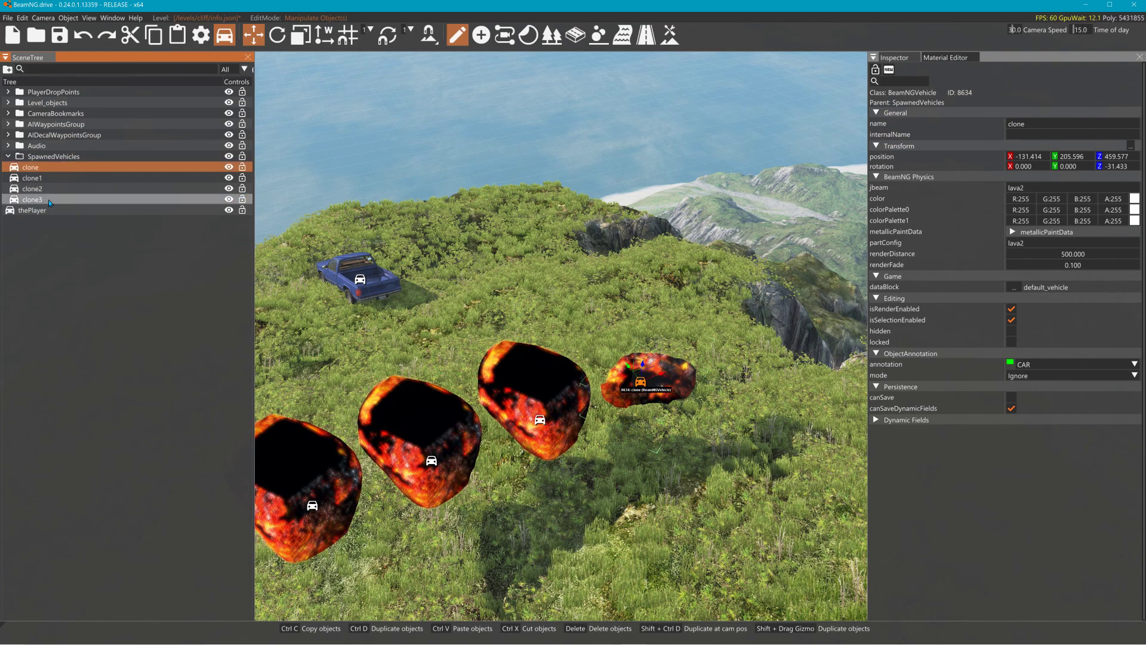
{"action": "left_click", "coordinate": [50, 201], "text": "shift"}
{"action": "right_click", "coordinate": [112, 190]}
{"action": "left_click", "coordinate": [126, 196]}
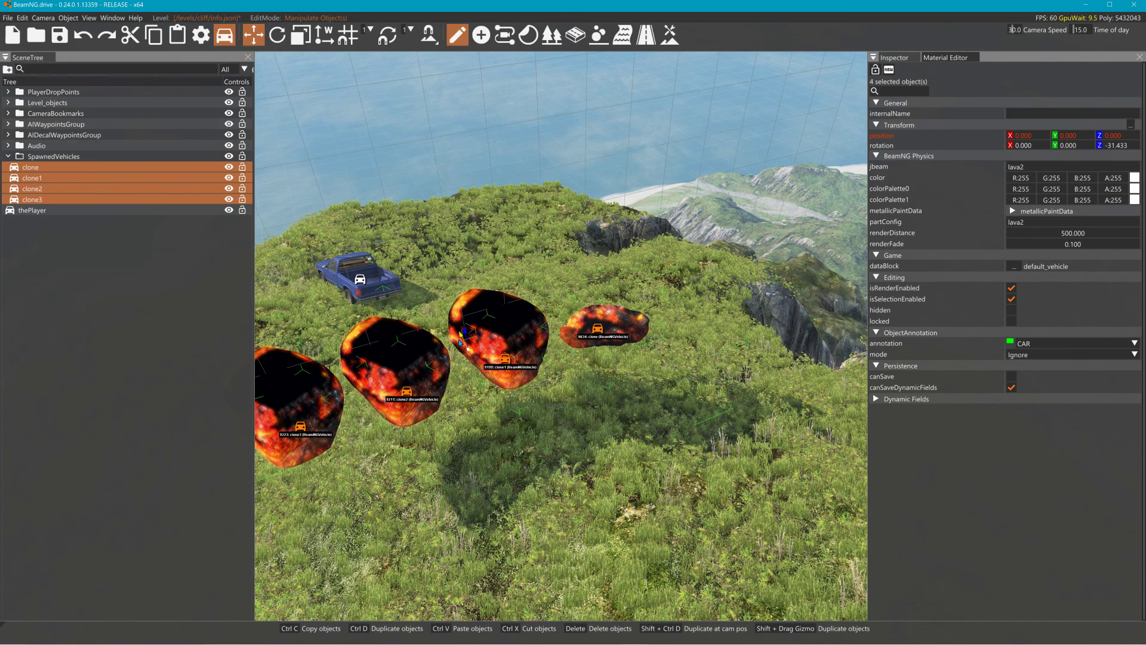
{"action": "right_click", "coordinate": [132, 179]}
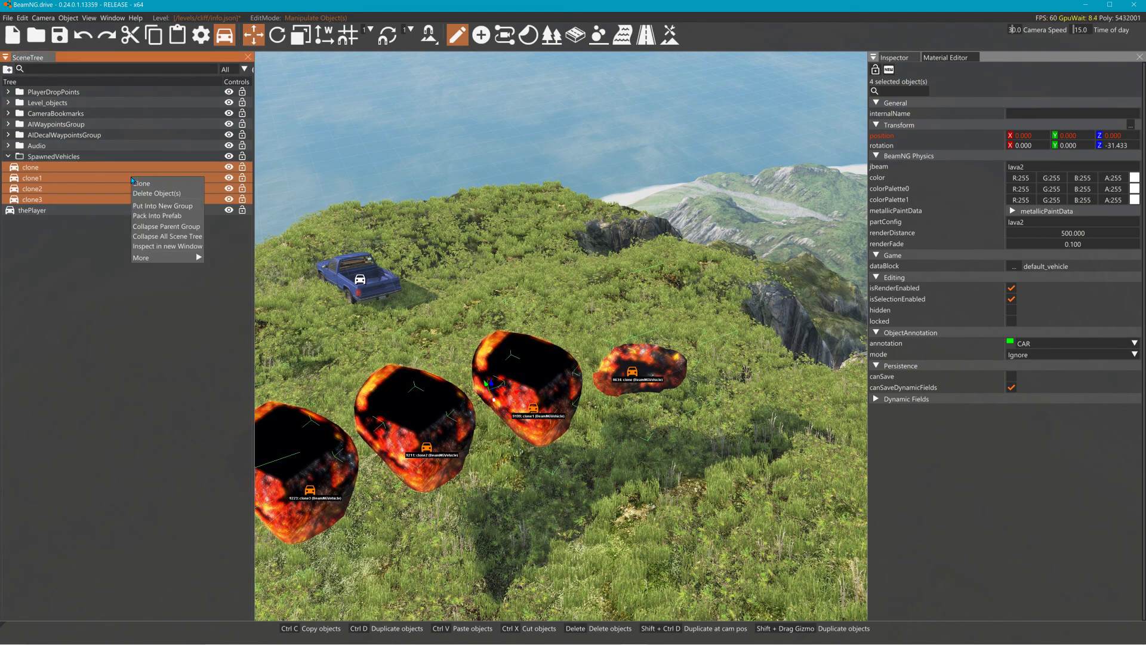
{"action": "right_click_drag", "start_coordinate": [370, 358], "coordinate": [514, 370]}
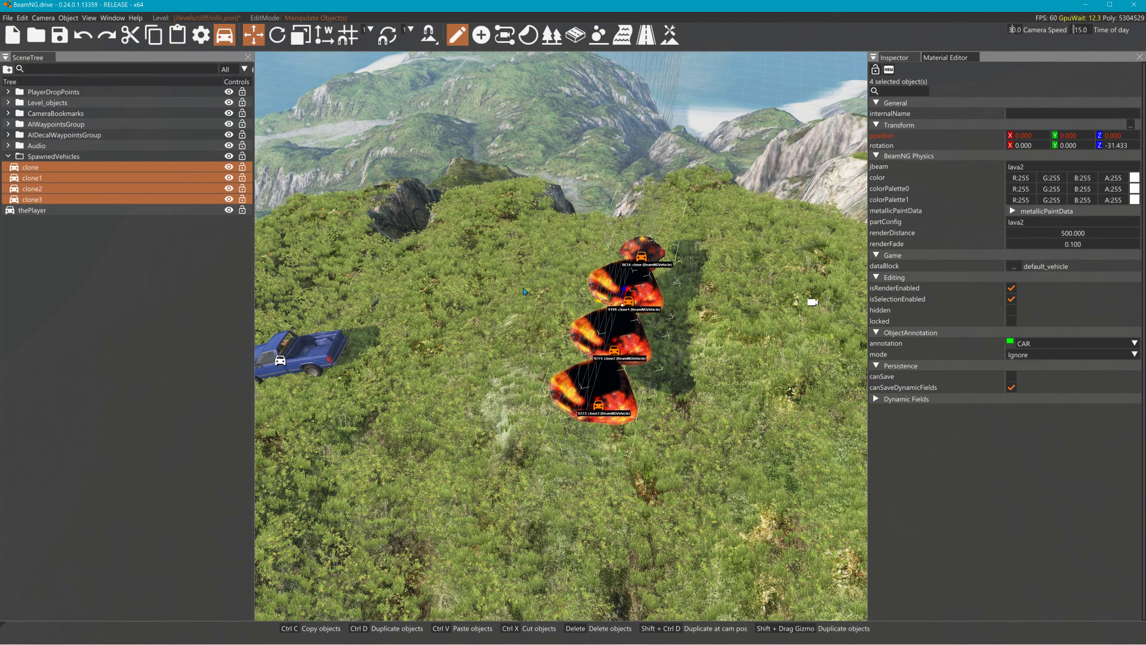
{"action": "key", "text": "ctrl+d"}
{"action": "right_click_drag", "start_coordinate": [545, 305], "coordinate": [597, 281]}
{"action": "key", "text": "a"}
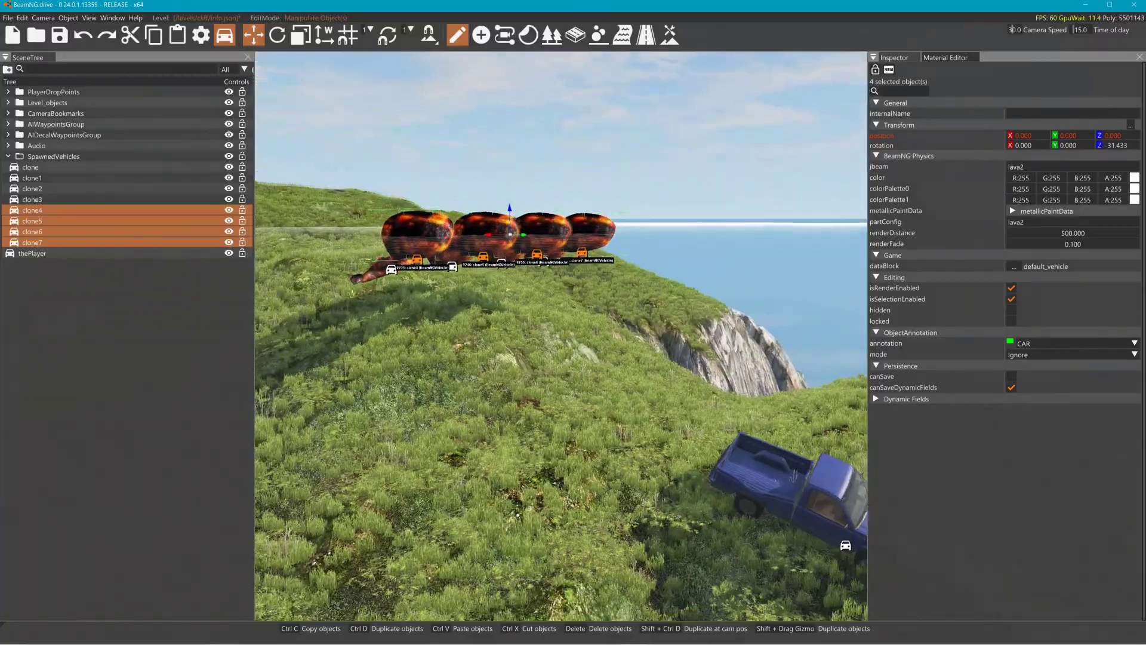
Step: Return to the game and watch the two rows of lava blobs drop and spread over the hillside around the pickup
{"action": "key", "text": "F11"}
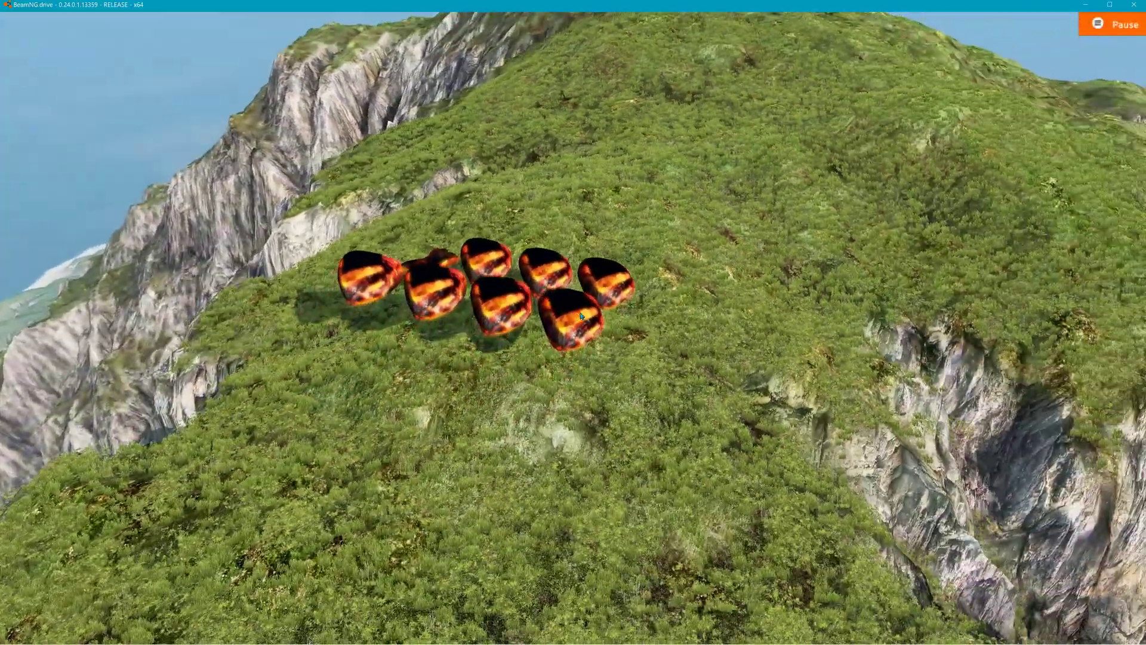
{"action": "right_click_drag", "start_coordinate": [573, 322], "coordinate": [116, 288]}
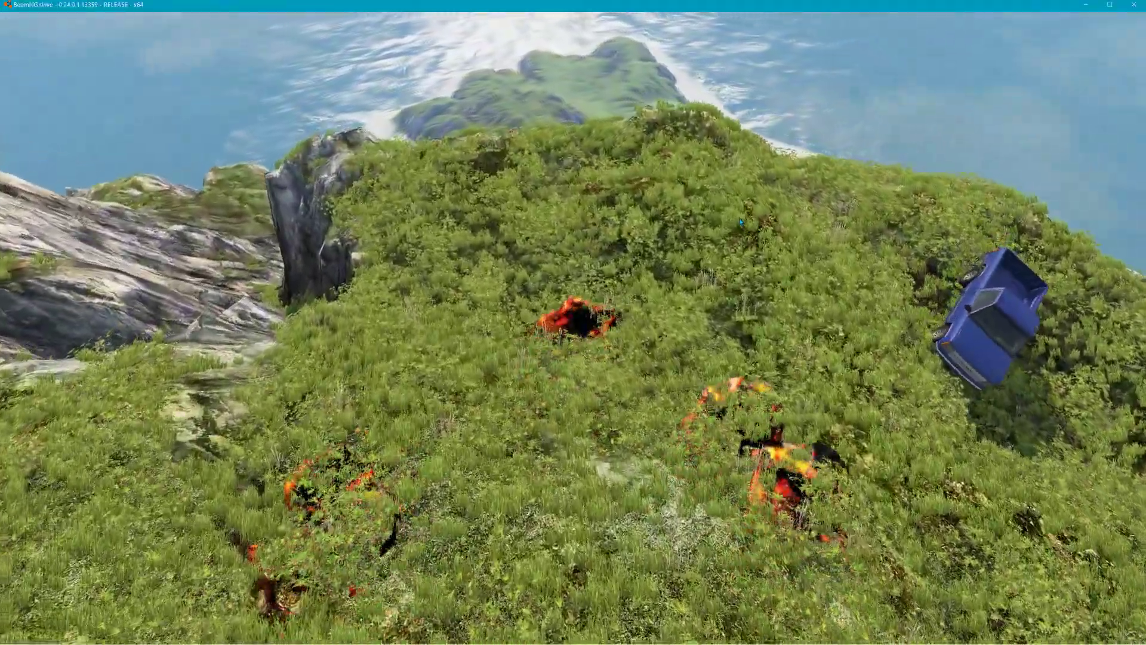
{"action": "key", "text": "j"}
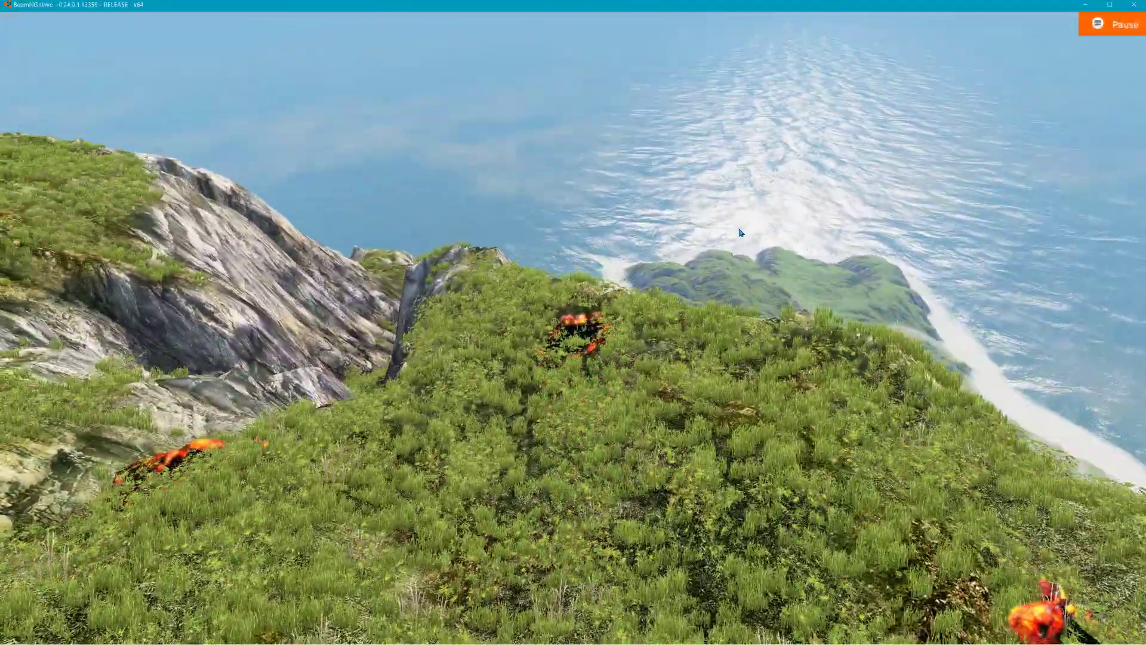
{"action": "mouse_move", "coordinate": [740, 233]}
{"action": "right_mouse_down"}
{"action": "mouse_move", "coordinate": [651, 257]}
{"action": "mouse_move", "coordinate": [417, 256]}
{"action": "mouse_move", "coordinate": [267, 182]}
{"action": "right_mouse_up"}
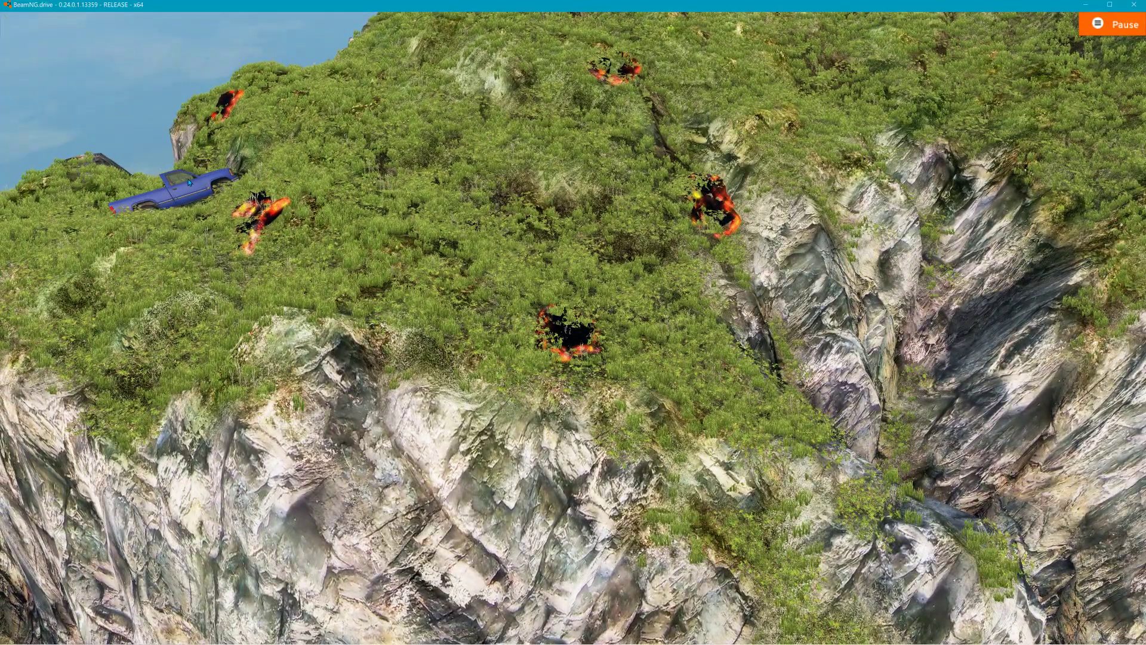
Step: In the World Editor, move the pickup above the cliff gully, to about X -148.7, Y 207.3, Z 458.1
{"action": "key", "text": "F11"}
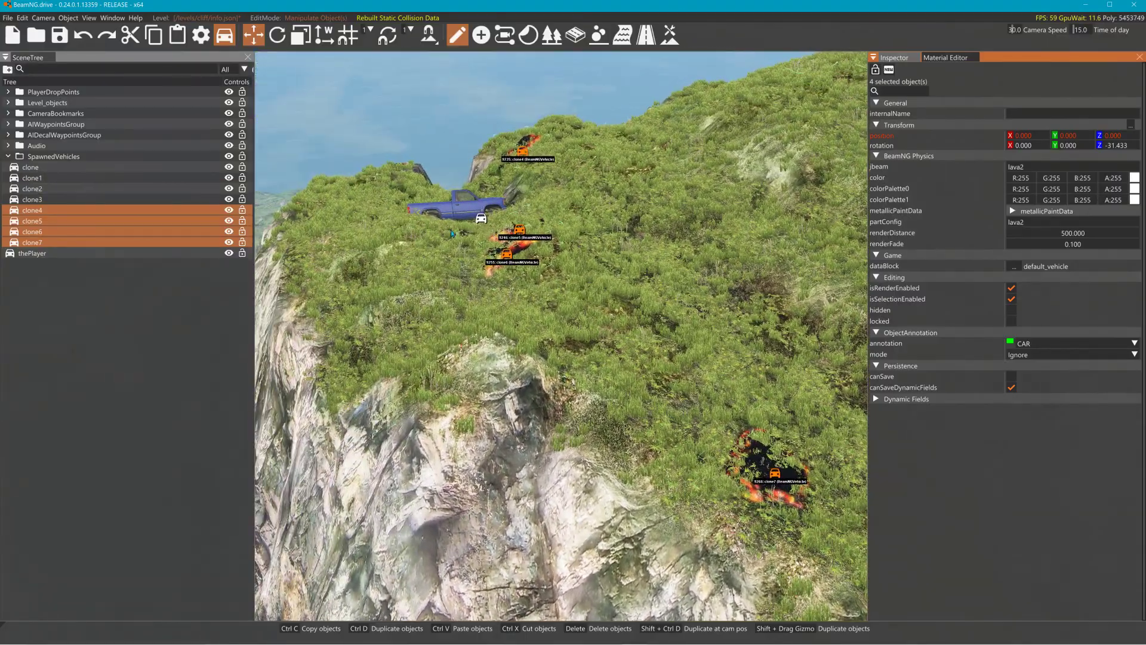
{"action": "left_click", "coordinate": [479, 226]}
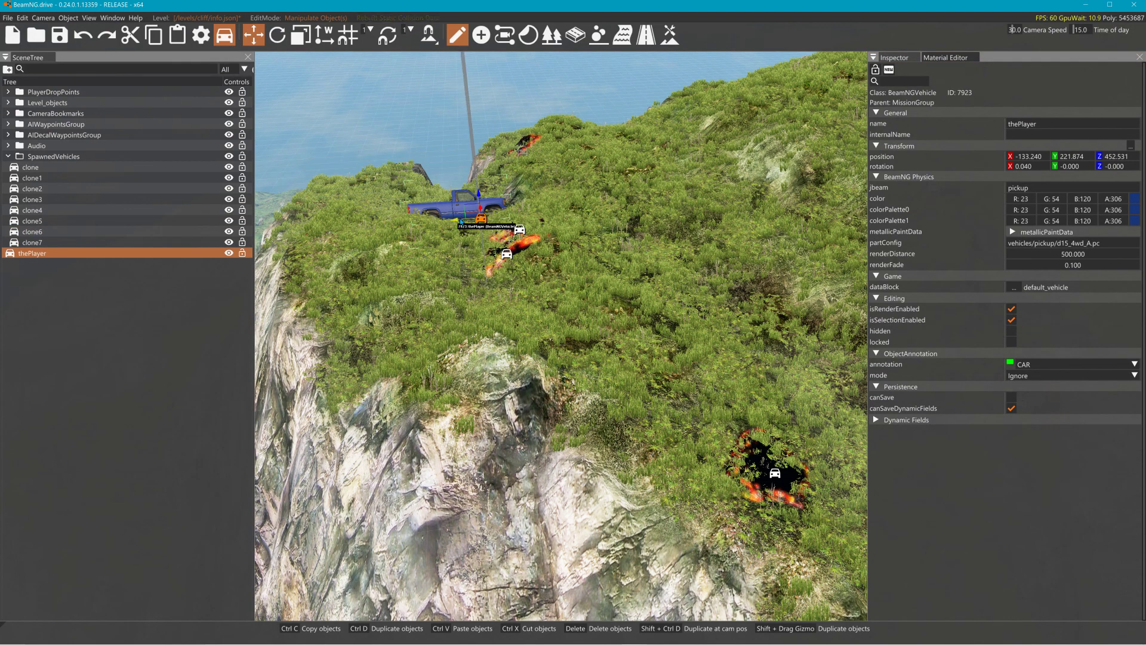
{"action": "right_click_drag", "start_coordinate": [760, 284], "coordinate": [467, 215]}
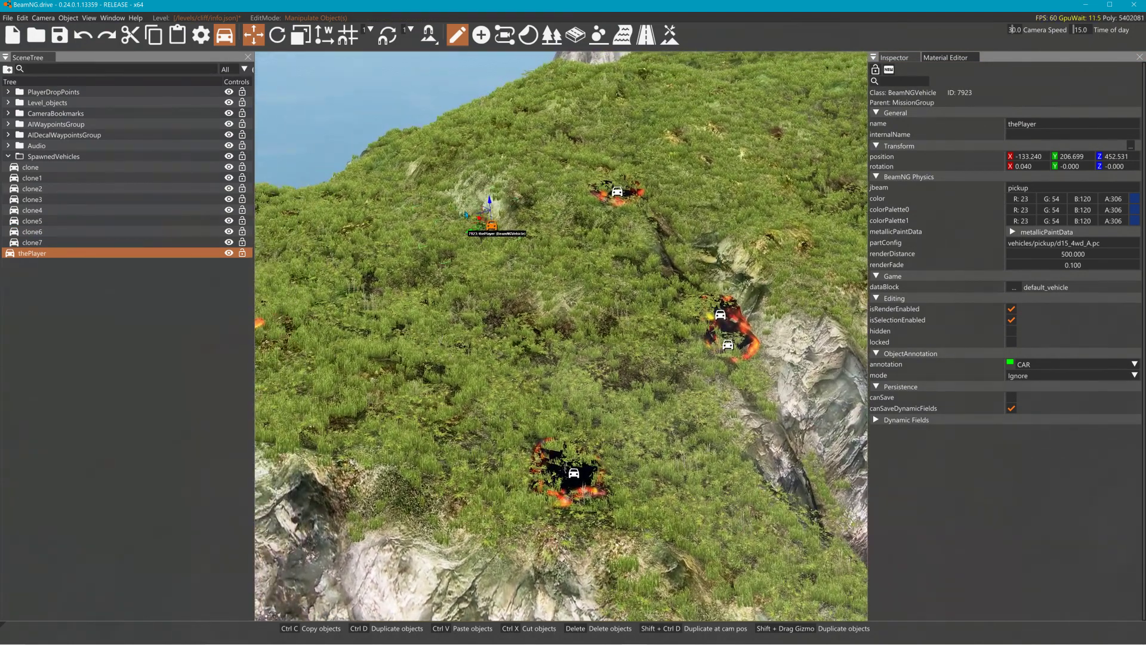
{"action": "left_click_drag", "start_coordinate": [491, 226], "coordinate": [686, 295]}
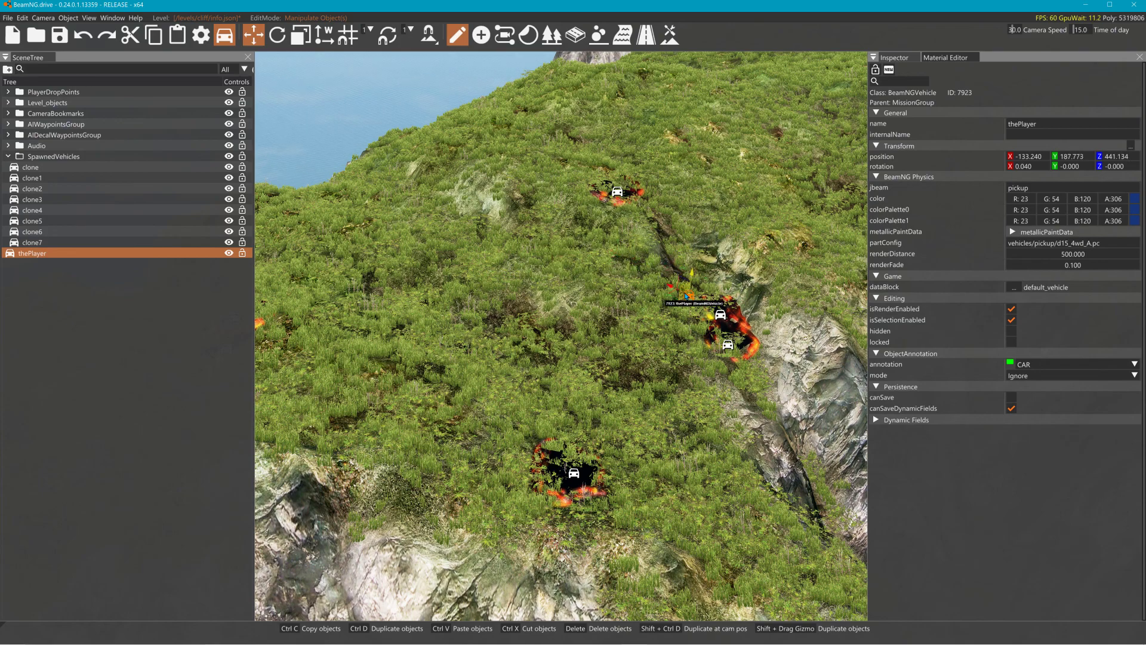
{"action": "left_click_drag", "start_coordinate": [716, 193], "coordinate": [630, 190]}
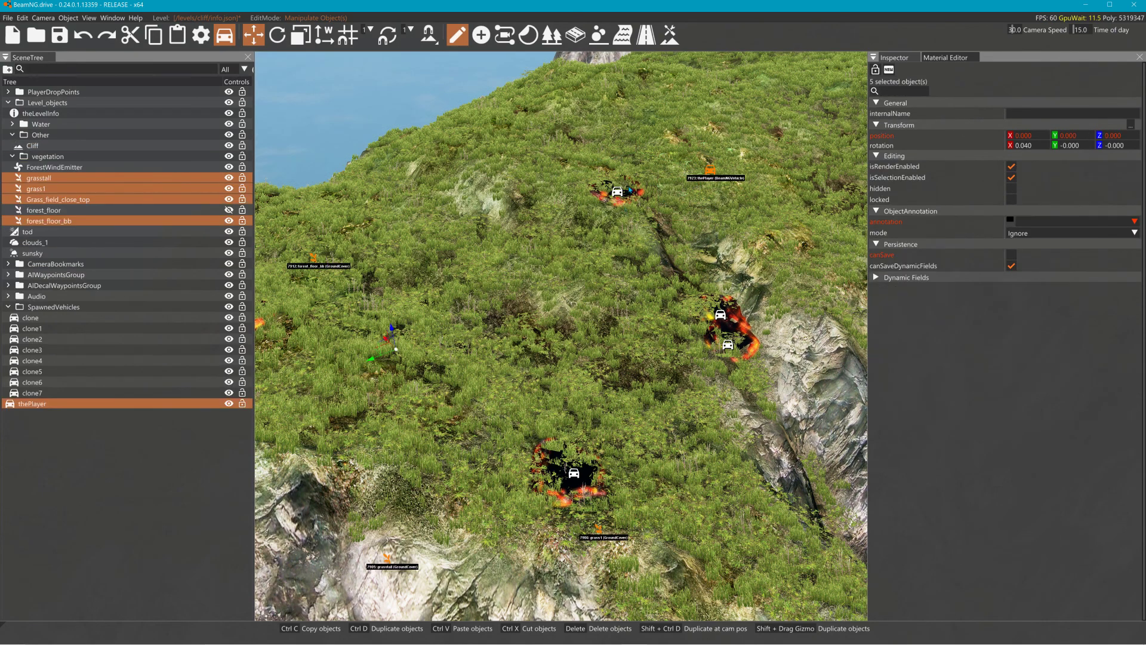
{"action": "left_click", "coordinate": [708, 170]}
{"action": "left_click_drag", "start_coordinate": [719, 141], "coordinate": [725, 46]}
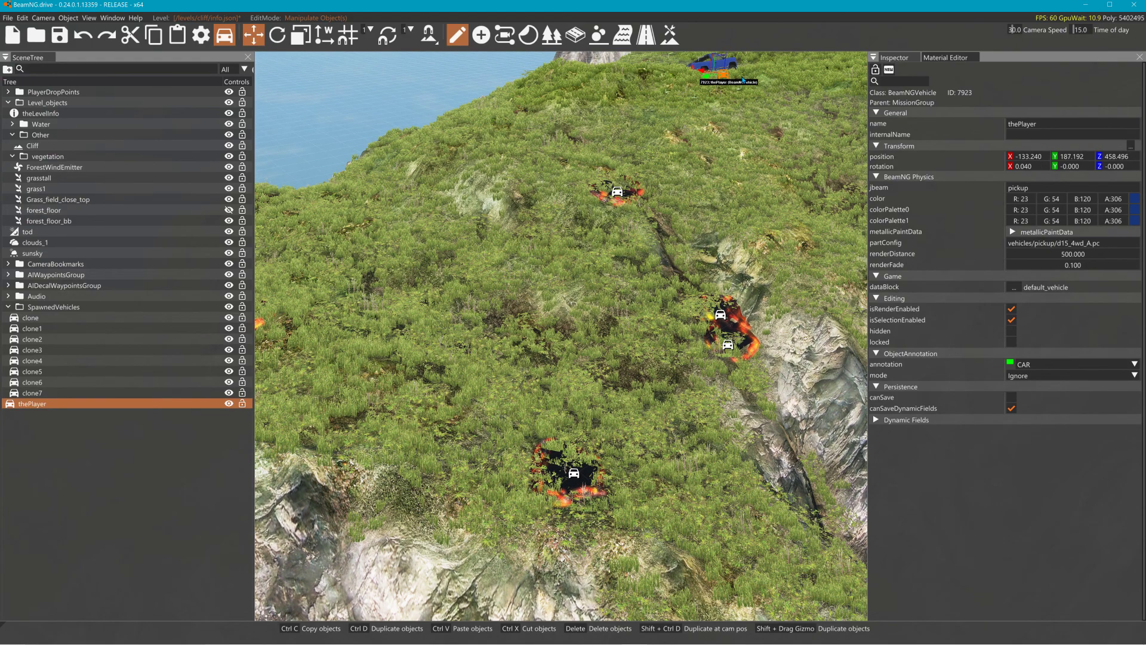
{"action": "right_click_drag", "start_coordinate": [713, 122], "coordinate": [716, 98]}
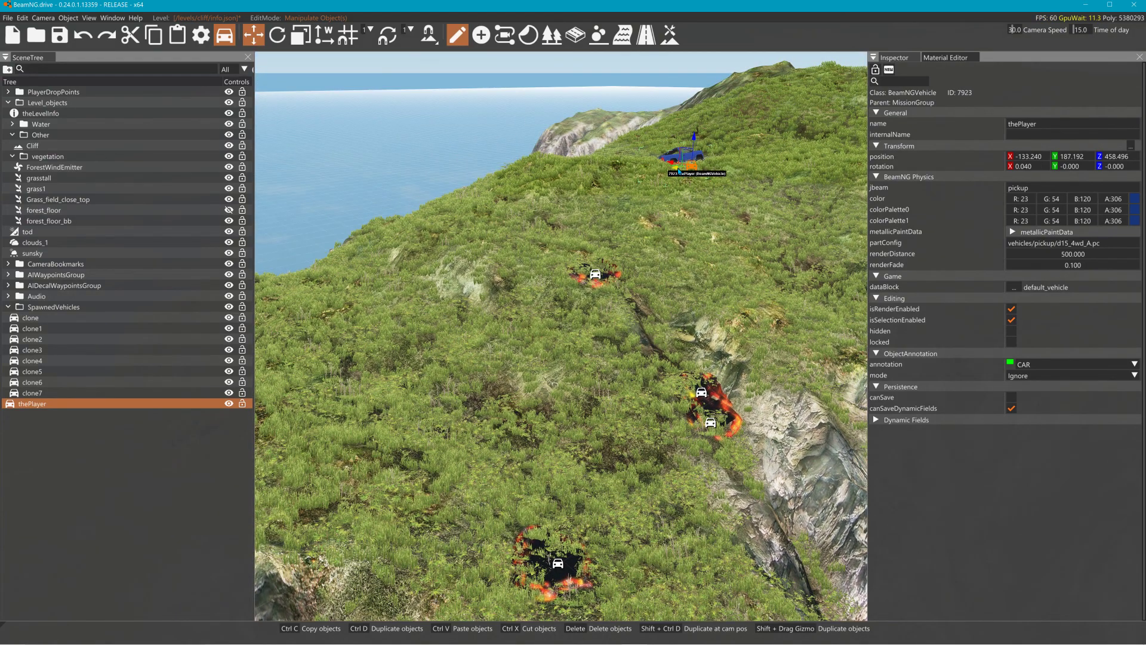
{"action": "left_click_drag", "start_coordinate": [521, 251], "coordinate": [675, 332]}
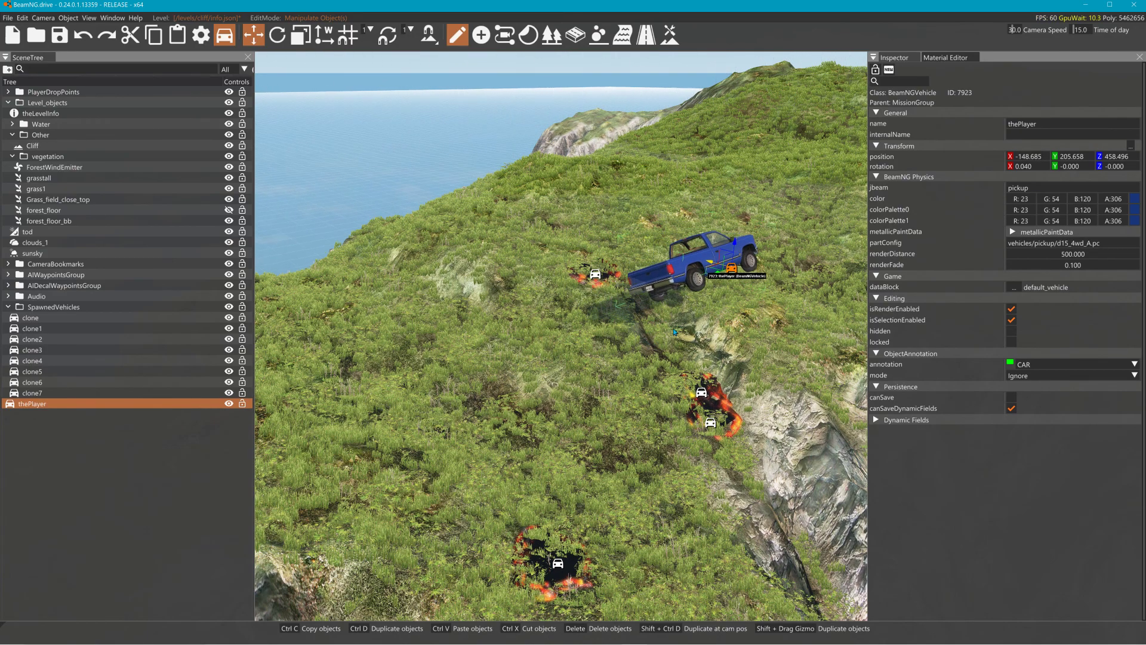
{"action": "mouse_move", "coordinate": [724, 276]}
{"action": "left_mouse_down"}
{"action": "mouse_move", "coordinate": [699, 286]}
{"action": "mouse_move", "coordinate": [705, 270]}
{"action": "left_mouse_up"}
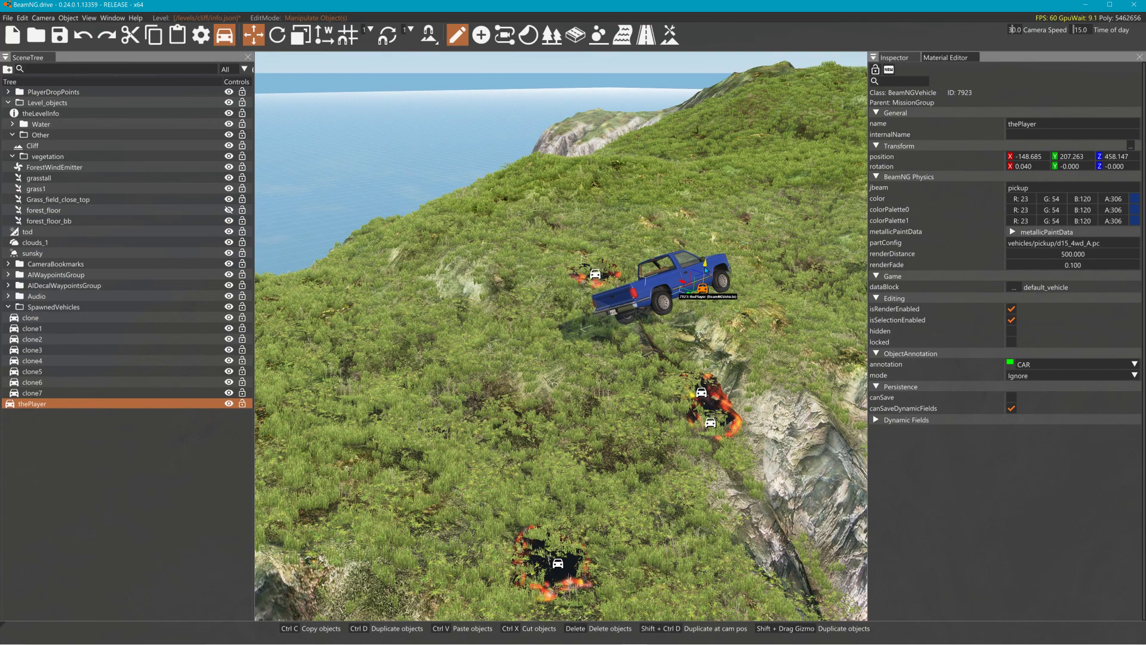
Step: Reset the lava blobs to their raised rows, run the simulation, and follow the blobs and pickup down the cliff with the free camera
{"action": "key", "text": "BackSpace"}
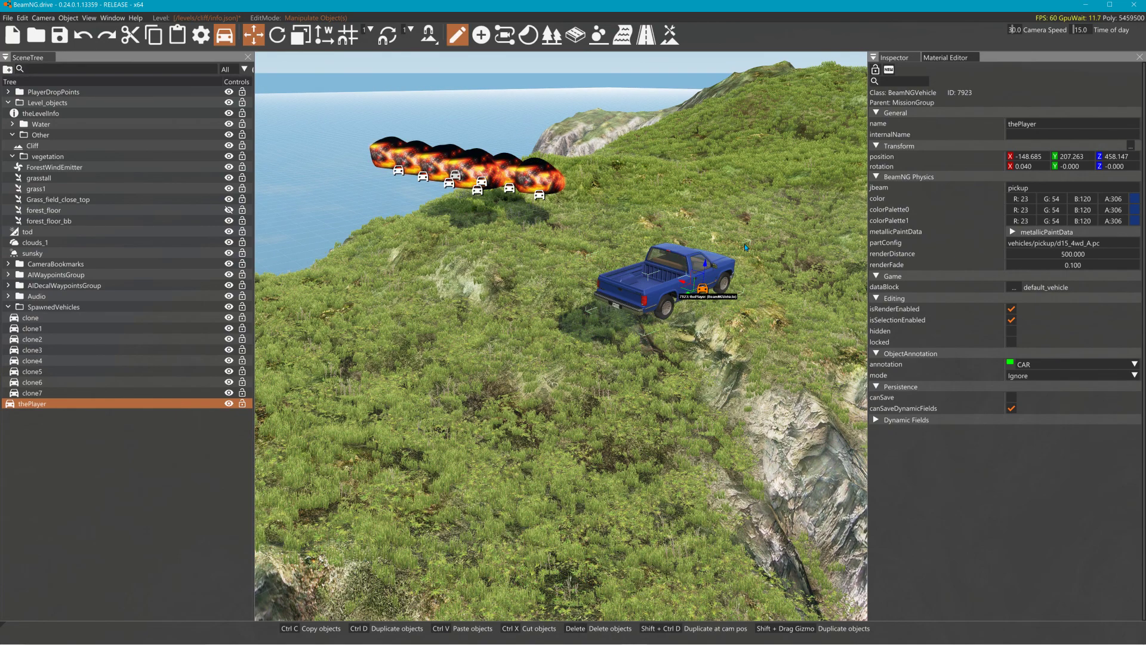
{"action": "key", "text": "F11"}
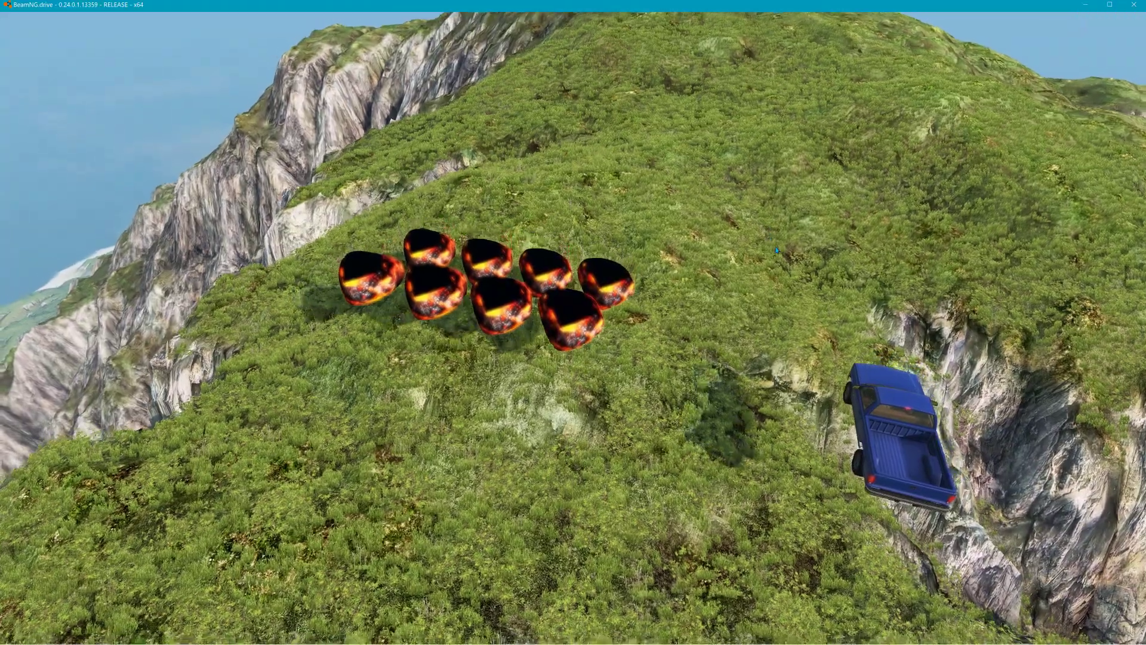
{"action": "mouse_move", "coordinate": [777, 251]}
{"action": "right_mouse_down"}
{"action": "mouse_move", "coordinate": [800, 209]}
{"action": "mouse_move", "coordinate": [943, 203]}
{"action": "mouse_move", "coordinate": [949, 224]}
{"action": "mouse_move", "coordinate": [877, 230]}
{"action": "mouse_move", "coordinate": [675, 296]}
{"action": "right_mouse_up"}
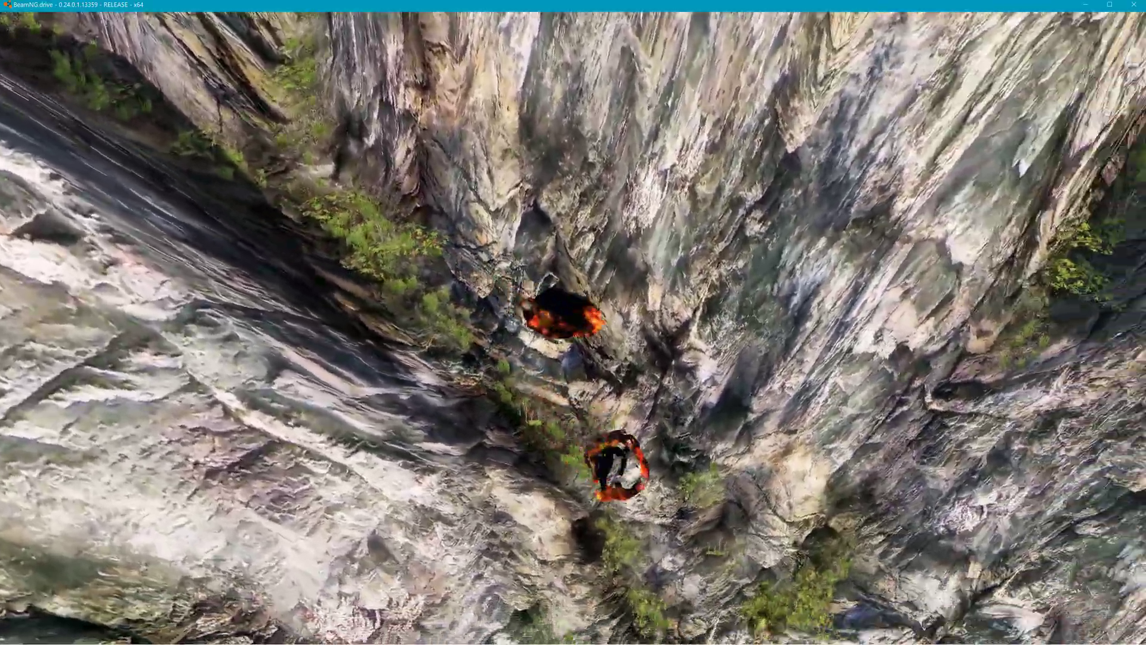
{"action": "key", "text": "shift+c"}
{"action": "key", "text": "w"}
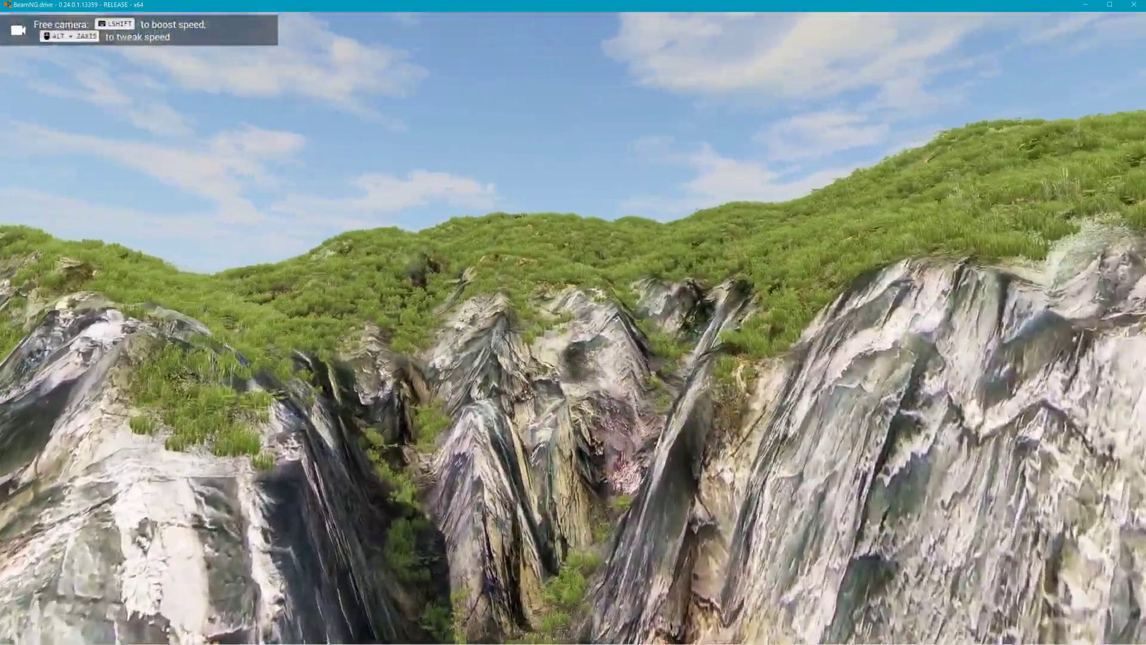
{"action": "key", "text": "s"}
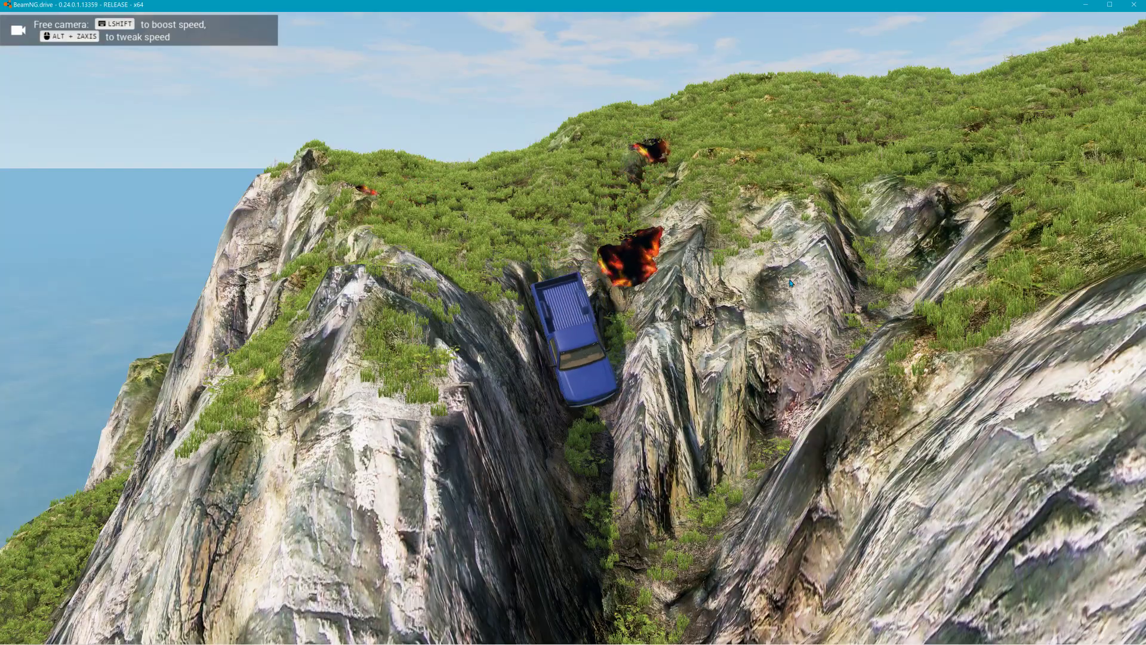
Step: Follow the falling lava blobs and pickup down the cliff gully with the free camera to examine where they tumble
{"action": "key", "text": "w"}
{"action": "right_click_drag", "start_coordinate": [792, 301], "coordinate": [466, 298]}
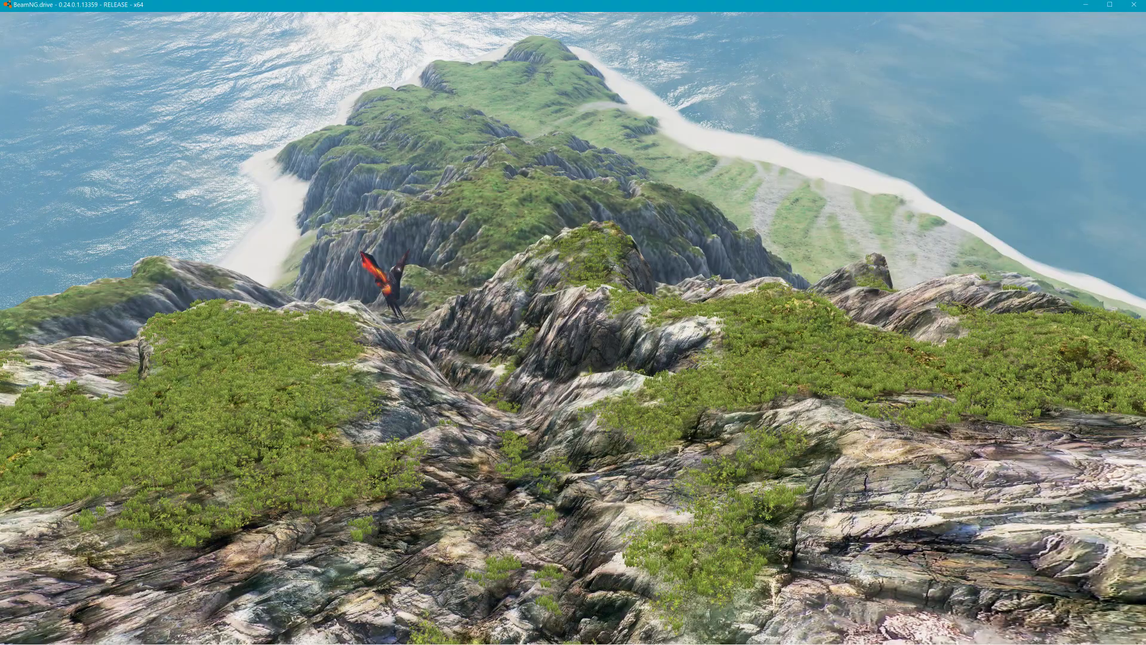
{"action": "right_click_drag", "start_coordinate": [573, 322], "coordinate": [349, 248]}
{"action": "key", "text": "w"}
{"action": "key", "text": "w"}
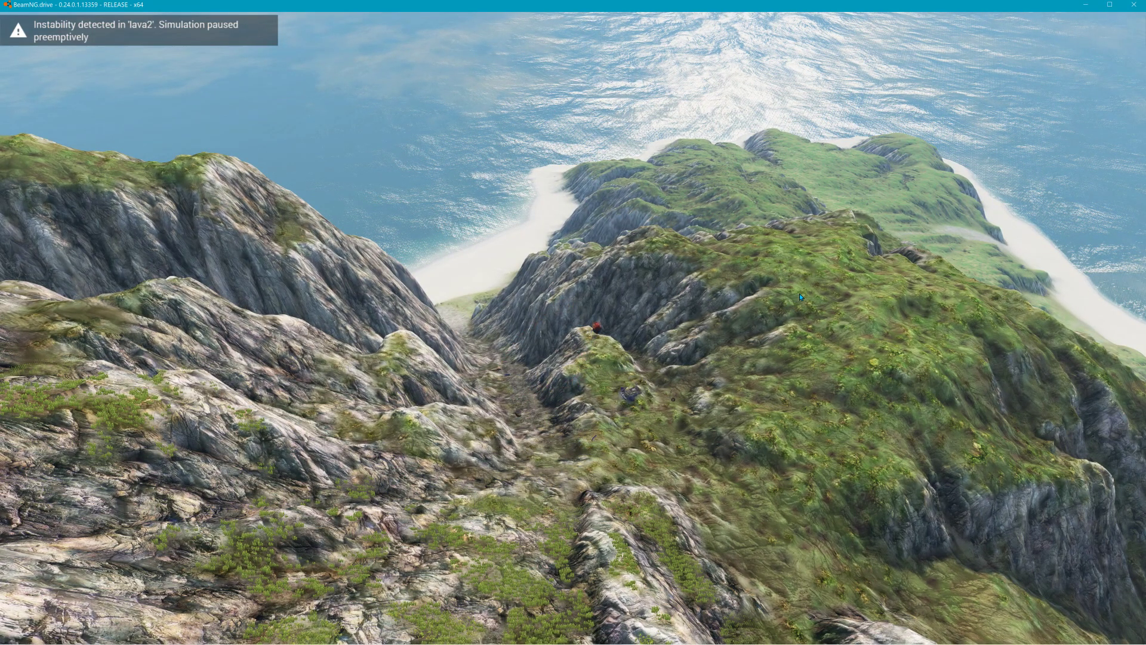
{"action": "right_click_drag", "start_coordinate": [789, 297], "coordinate": [859, 245]}
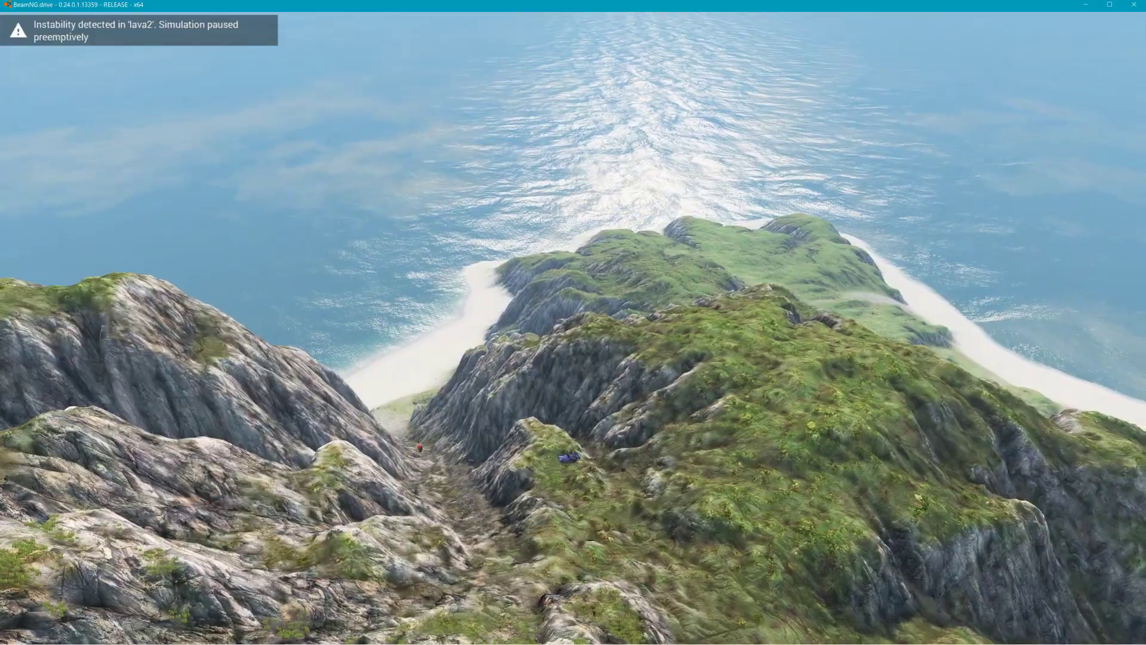
{"action": "key", "text": "w"}
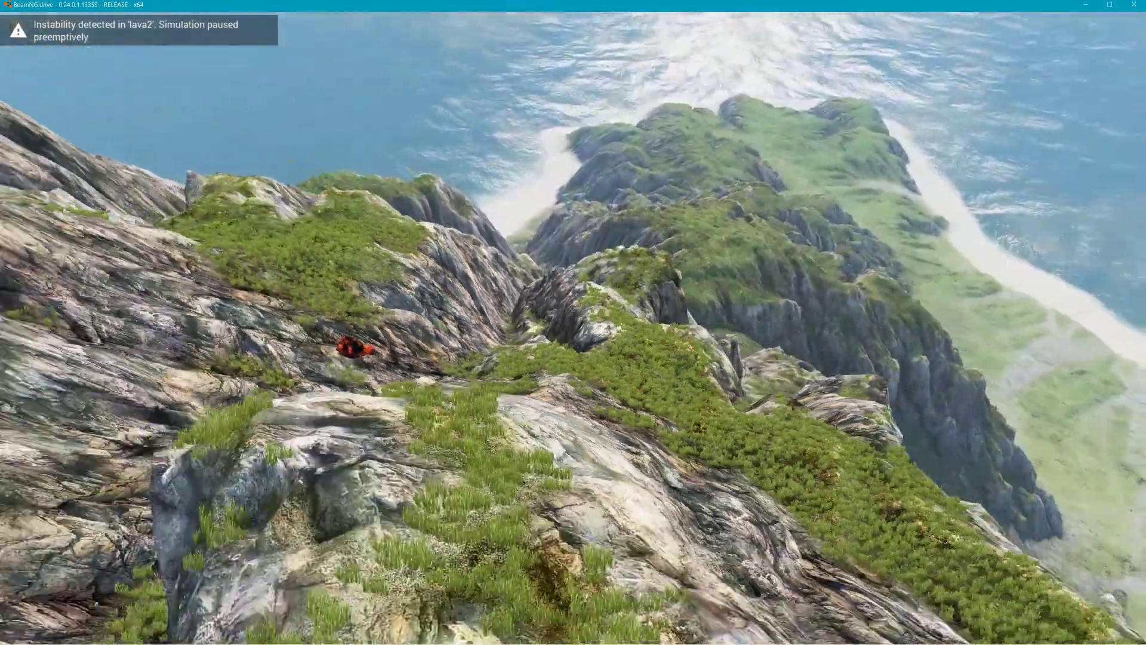
Step: Open the World Editor at the hilltop and reset the pickup and lava blobs to their starting positions
{"action": "key", "text": "s"}
{"action": "right_click_drag", "start_coordinate": [860, 246], "coordinate": [357, 45]}
{"action": "key", "text": "w"}
{"action": "key", "text": "w"}
{"action": "key", "text": "w"}
{"action": "key", "text": "w"}
{"action": "key", "text": "w"}
{"action": "key", "text": "w"}
{"action": "right_click_drag", "start_coordinate": [1059, 245], "coordinate": [719, 308]}
{"action": "key", "text": "F11"}
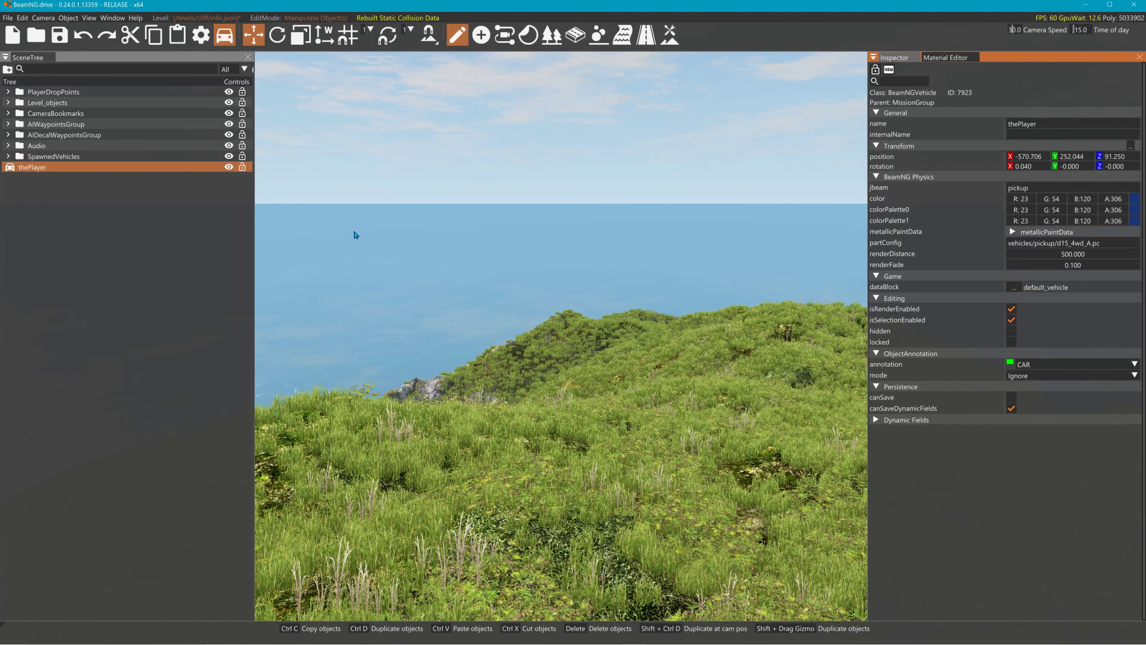
{"action": "key", "text": "r"}
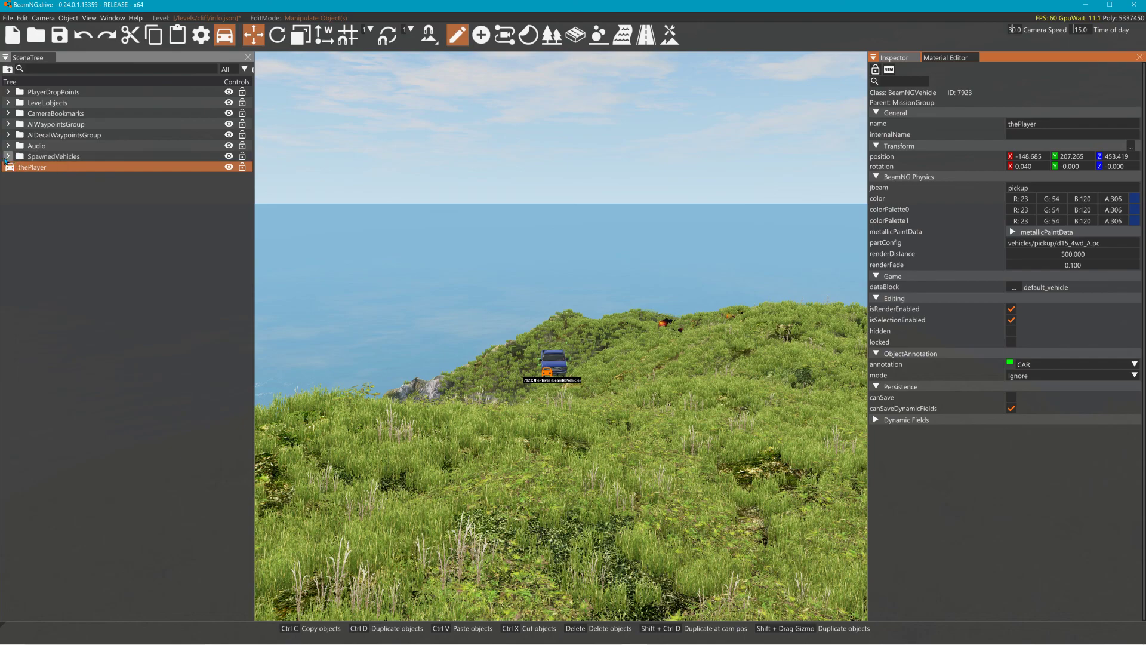
Step: Select all eight spawned lava blobs, clone to clone7, and raise them together high above the hilltop
{"action": "left_click", "coordinate": [8, 156]}
{"action": "left_click", "coordinate": [30, 168]}
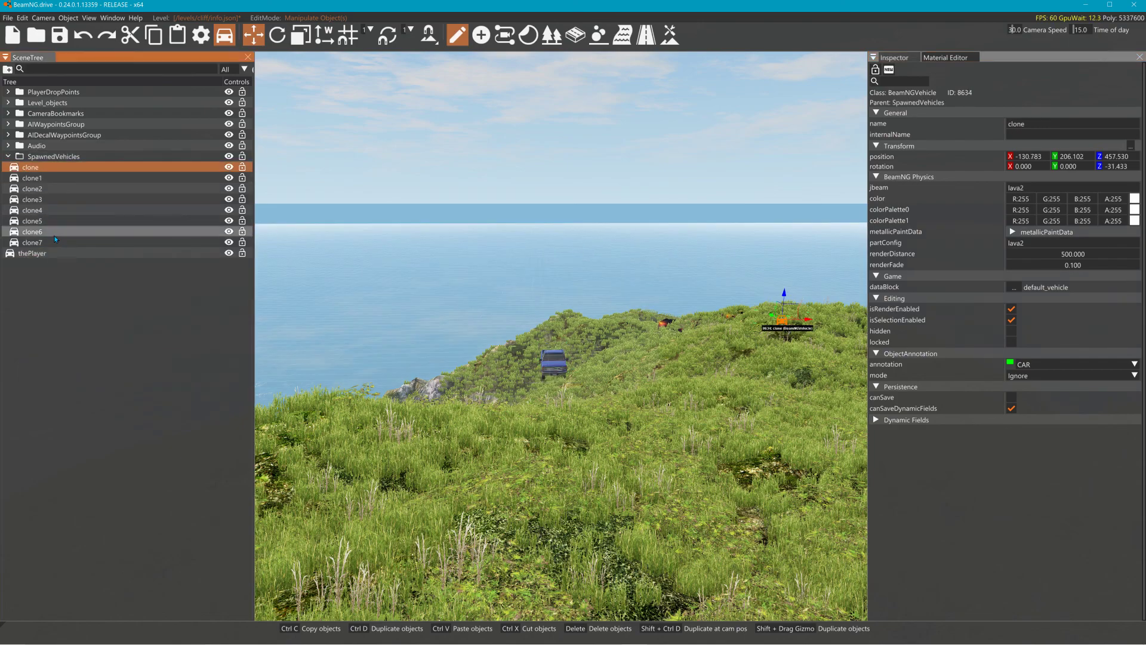
{"action": "left_click", "coordinate": [55, 243], "text": "shift"}
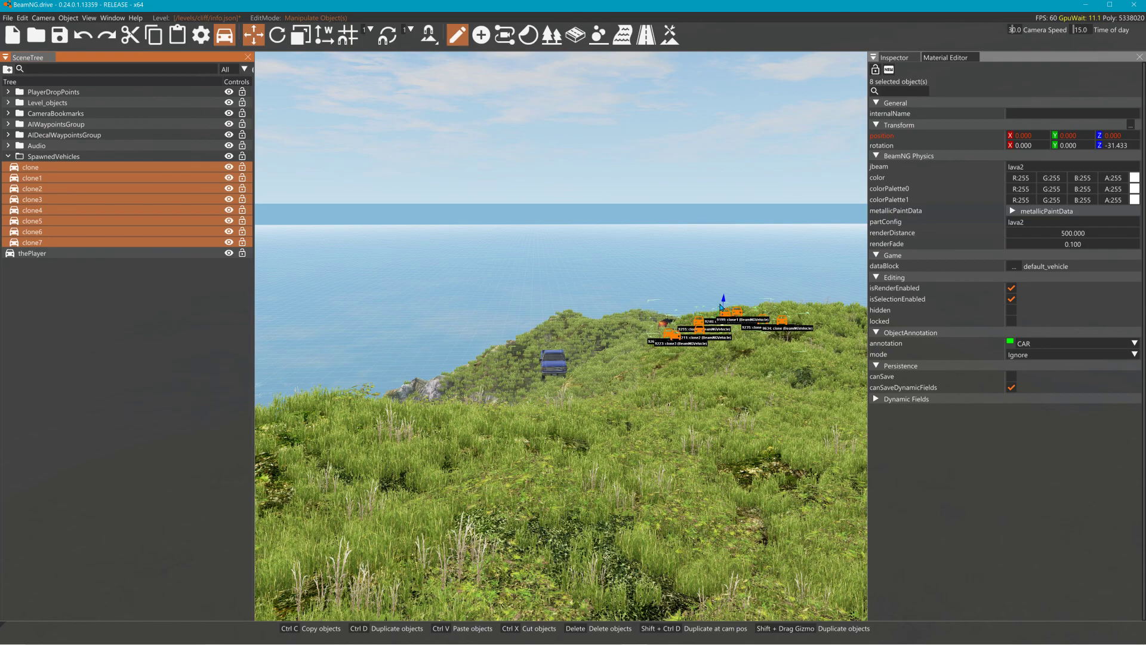
{"action": "left_click_drag", "start_coordinate": [734, 286], "coordinate": [762, 125]}
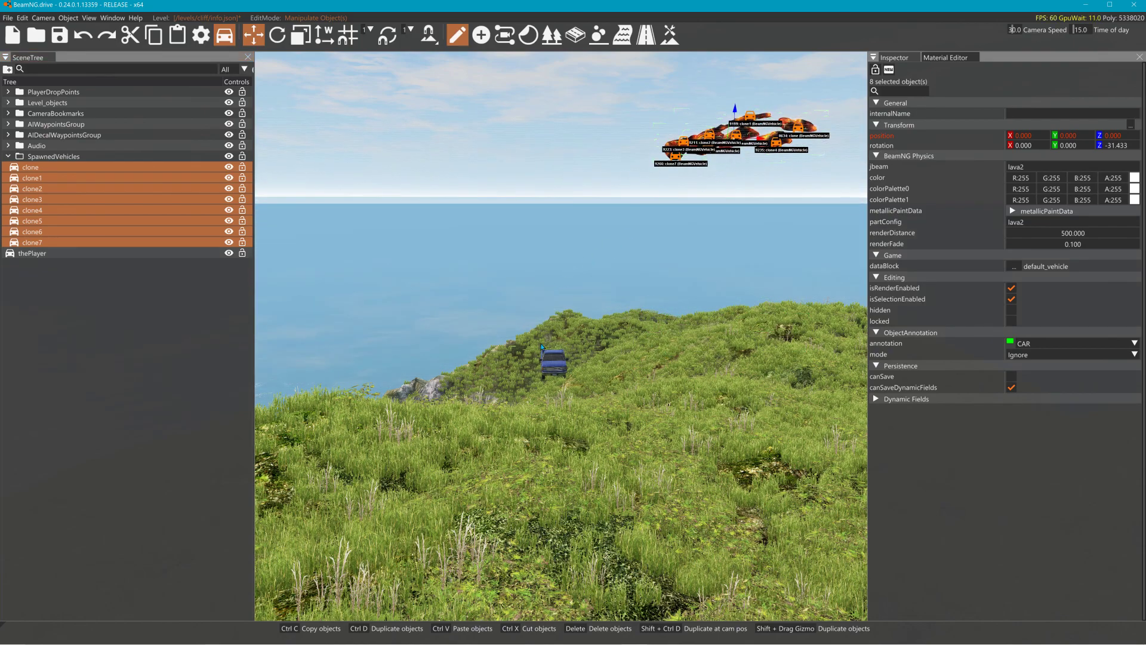
Step: Move the pickup across the grassy hilltop to about X -137.3, Y 185.5, Z 460.0
{"action": "left_click", "coordinate": [554, 362]}
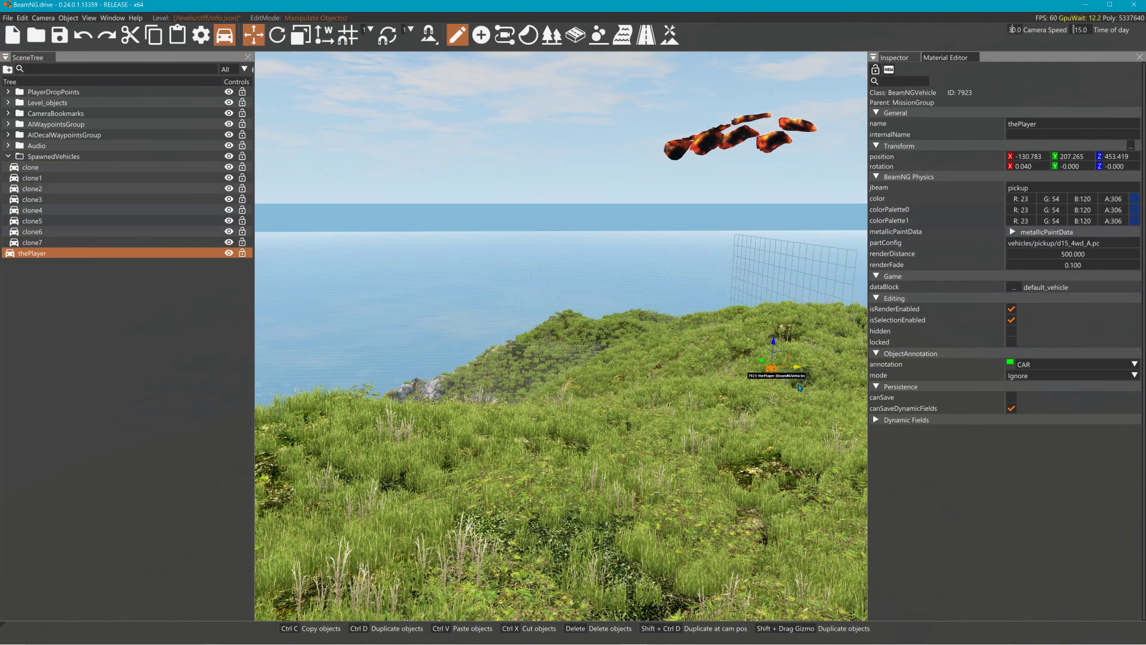
{"action": "left_click_drag", "start_coordinate": [788, 460], "coordinate": [787, 470]}
{"action": "right_click_drag", "start_coordinate": [787, 471], "coordinate": [646, 469]}
{"action": "left_click_drag", "start_coordinate": [558, 438], "coordinate": [554, 360]}
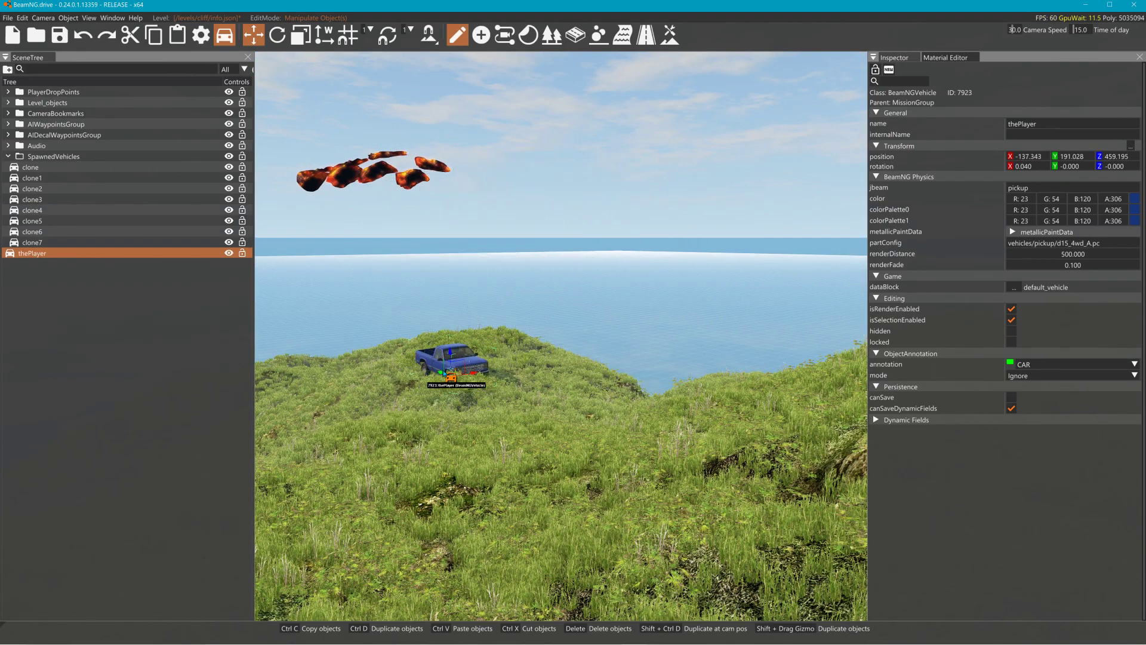
{"action": "left_click", "coordinate": [445, 374]}
{"action": "left_click", "coordinate": [449, 378]}
{"action": "left_click", "coordinate": [449, 377]}
{"action": "left_click", "coordinate": [449, 377]}
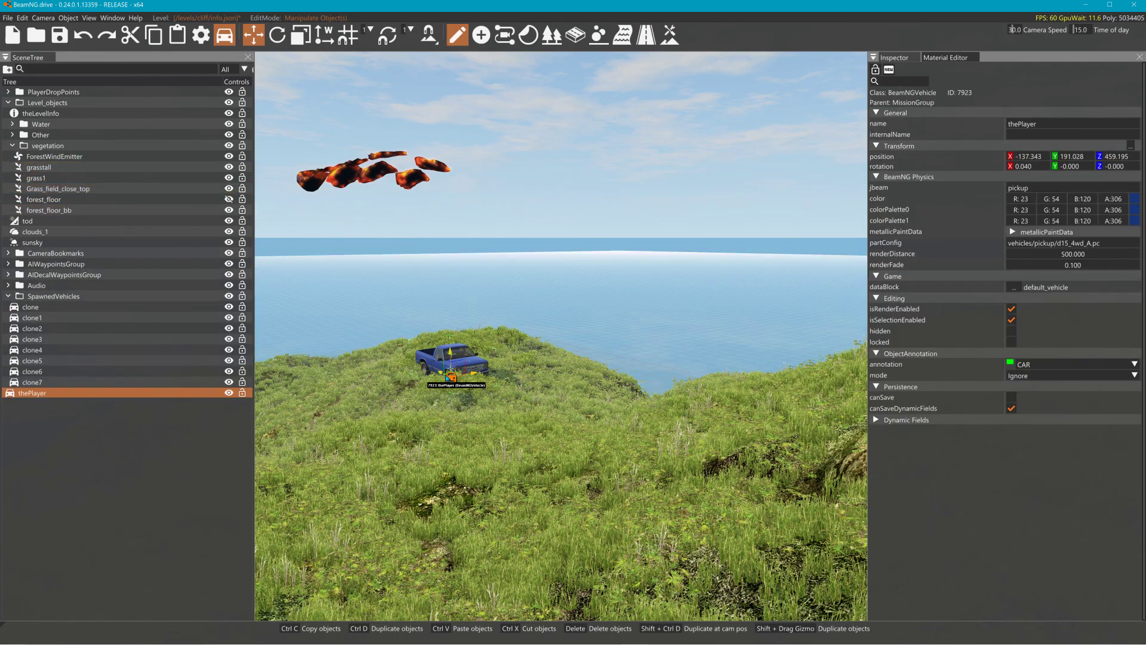
{"action": "left_click_drag", "start_coordinate": [511, 381], "coordinate": [512, 348]}
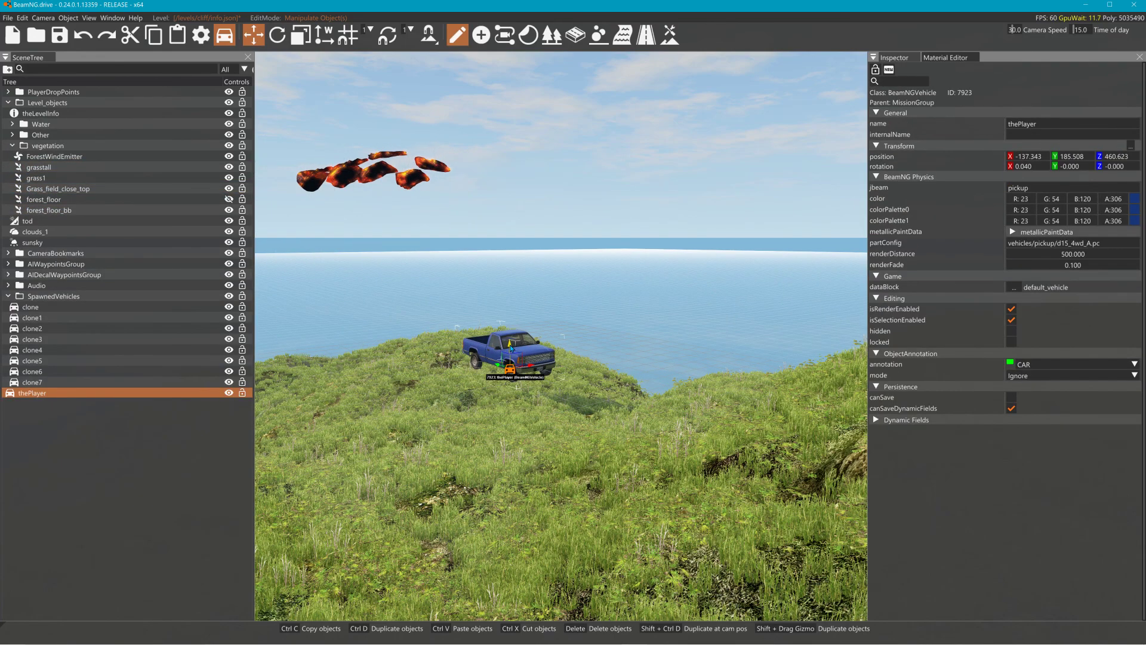
{"action": "right_click_drag", "start_coordinate": [510, 362], "coordinate": [477, 306]}
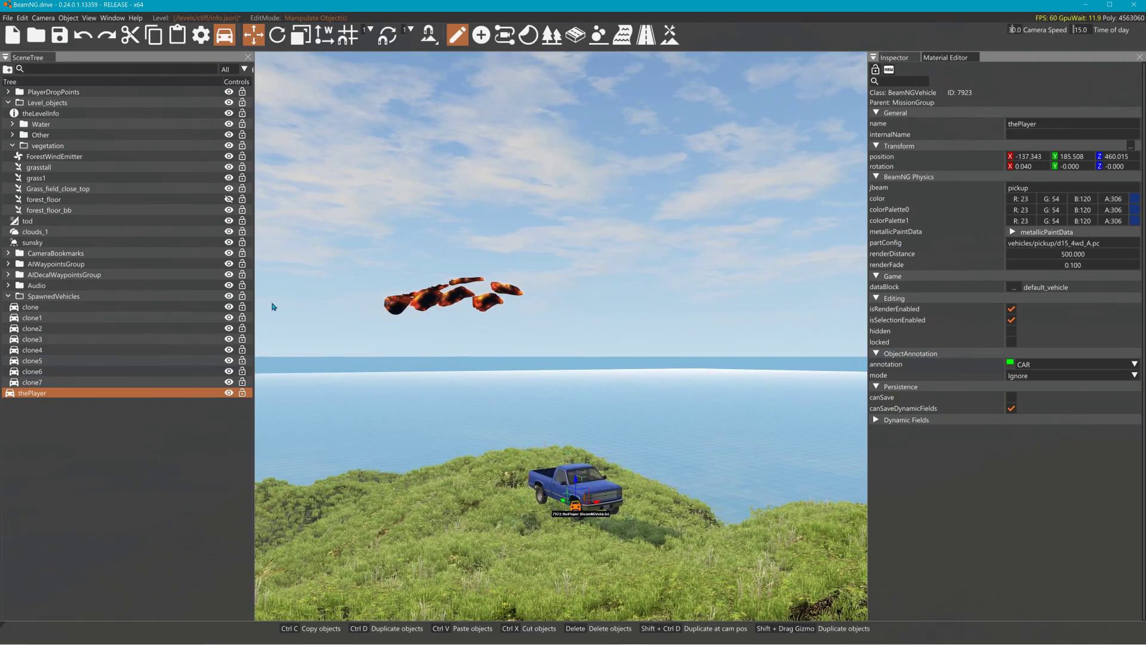
Step: Reselect the eight lava blobs, clone to clone7, and position the group in the air above the pickup
{"action": "left_click", "coordinate": [116, 309]}
{"action": "left_click", "coordinate": [58, 381], "text": "shift"}
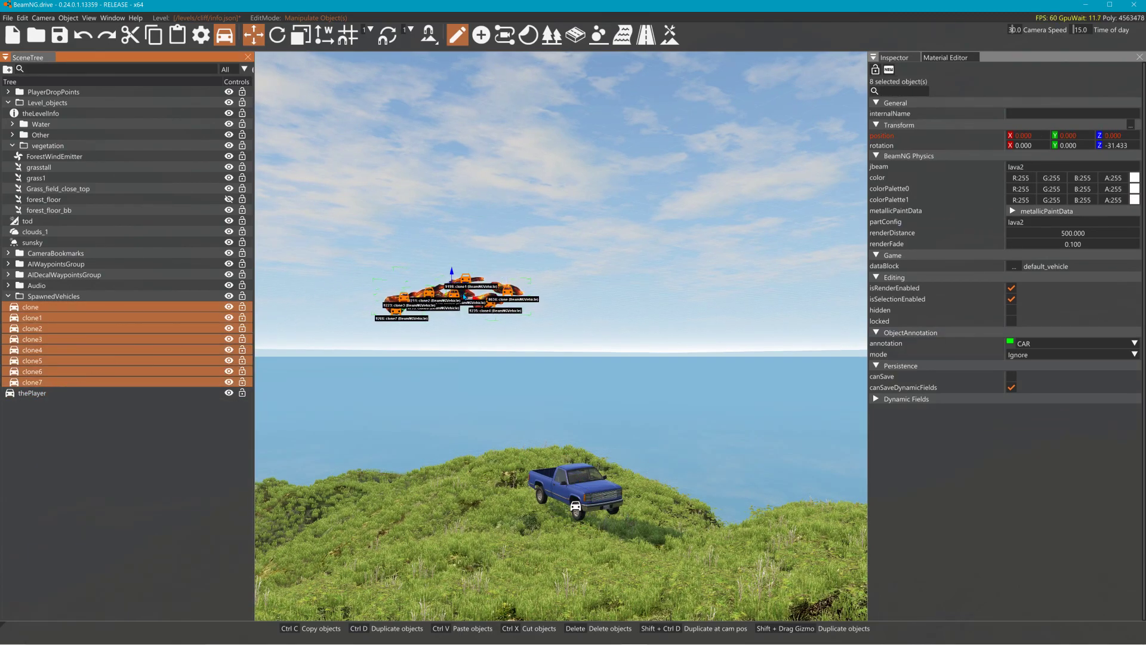
{"action": "key", "text": "f"}
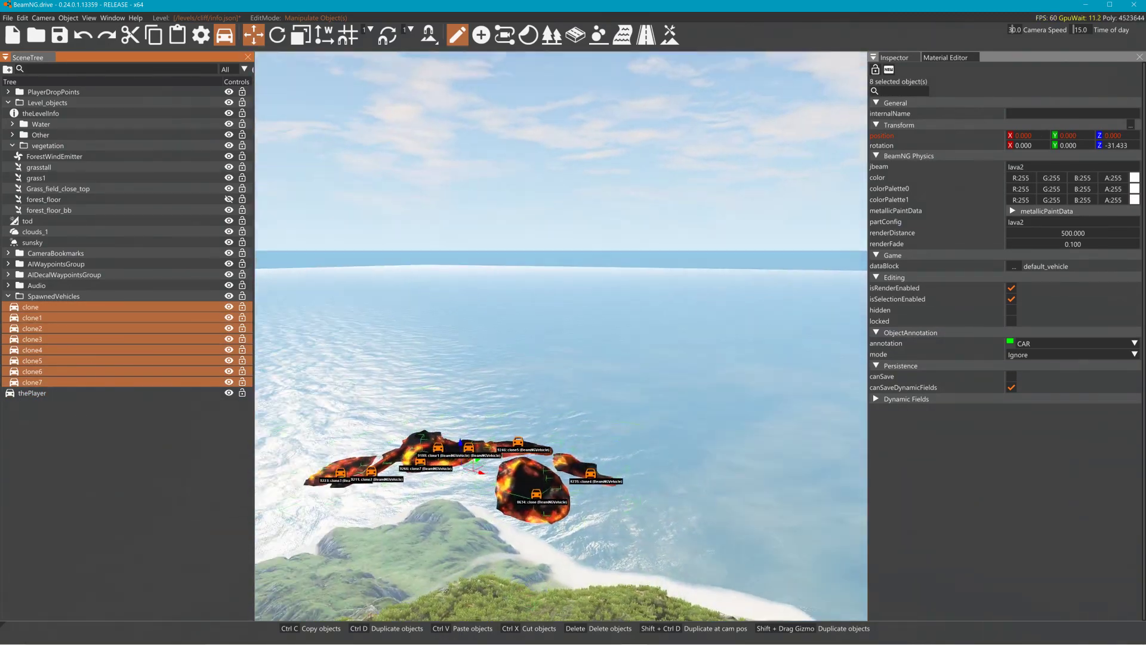
{"action": "key", "text": "s"}
{"action": "key", "text": "d"}
{"action": "right_click_drag", "start_coordinate": [632, 300], "coordinate": [608, 300]}
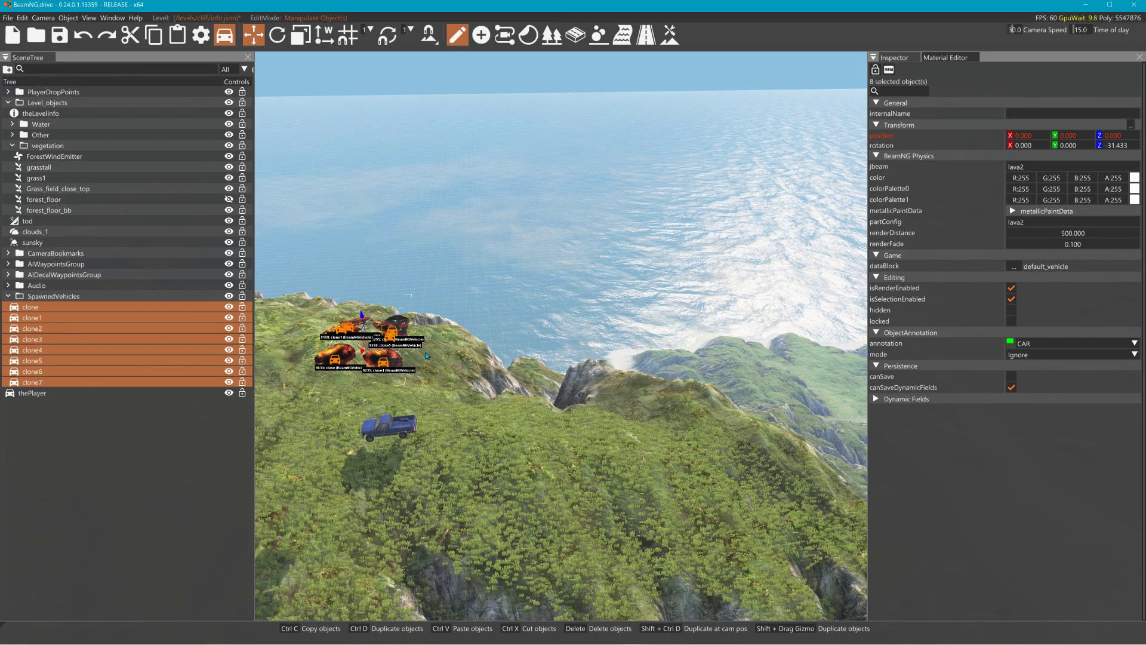
{"action": "key", "text": "w"}
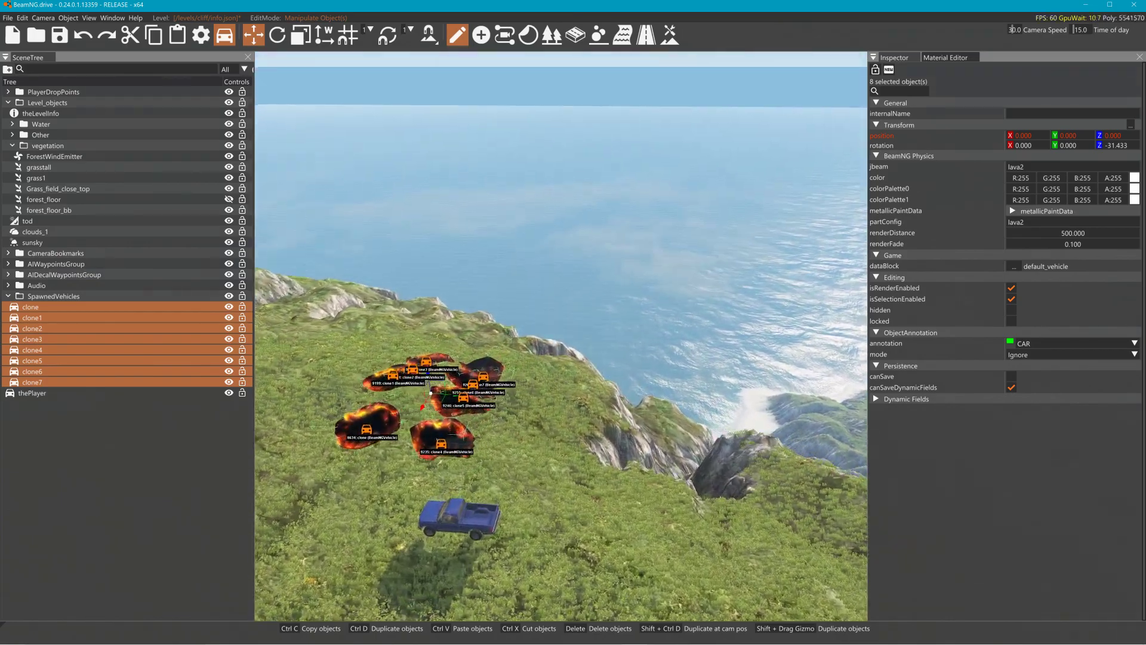
{"action": "key", "text": "w"}
{"action": "key", "text": "s"}
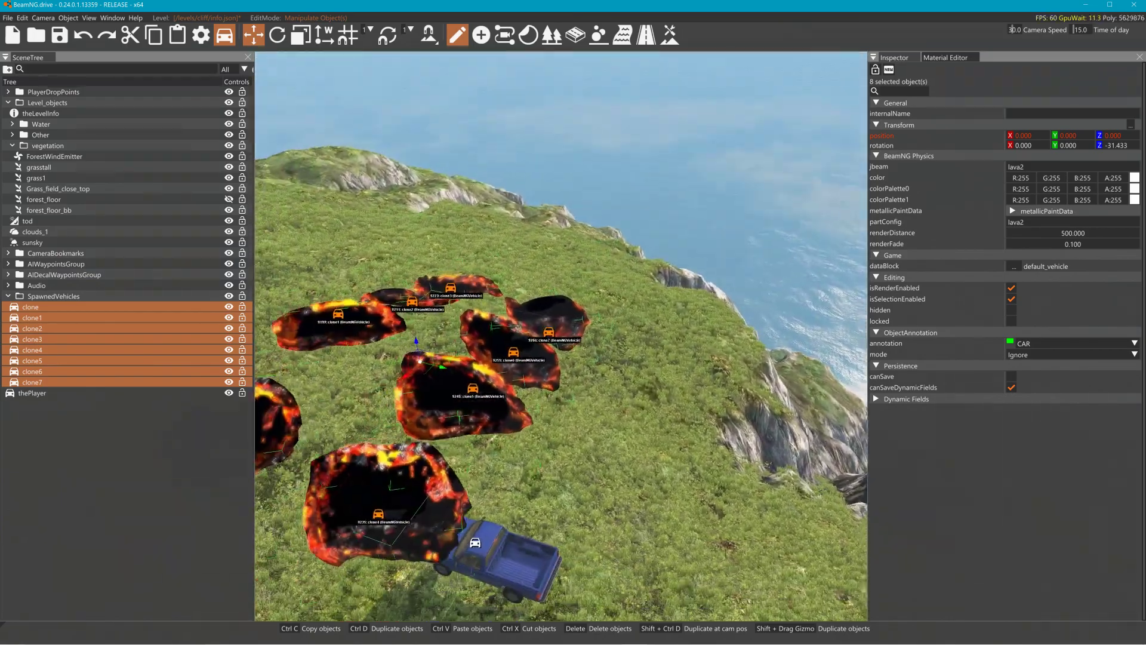
{"action": "key", "text": "w"}
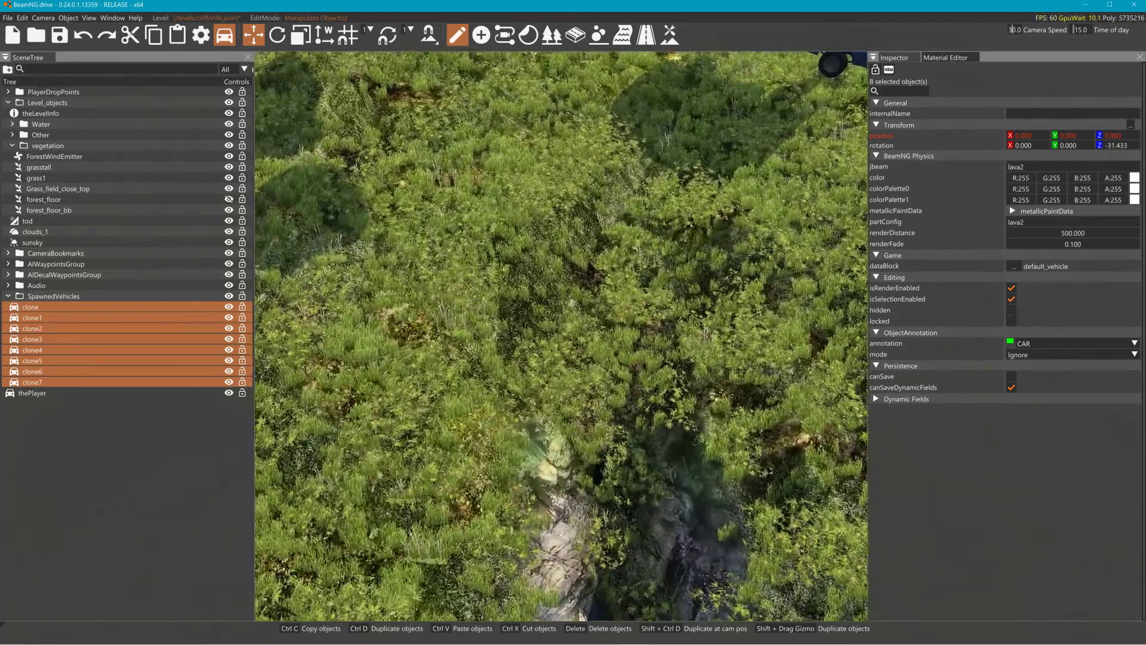
{"action": "key", "text": "s"}
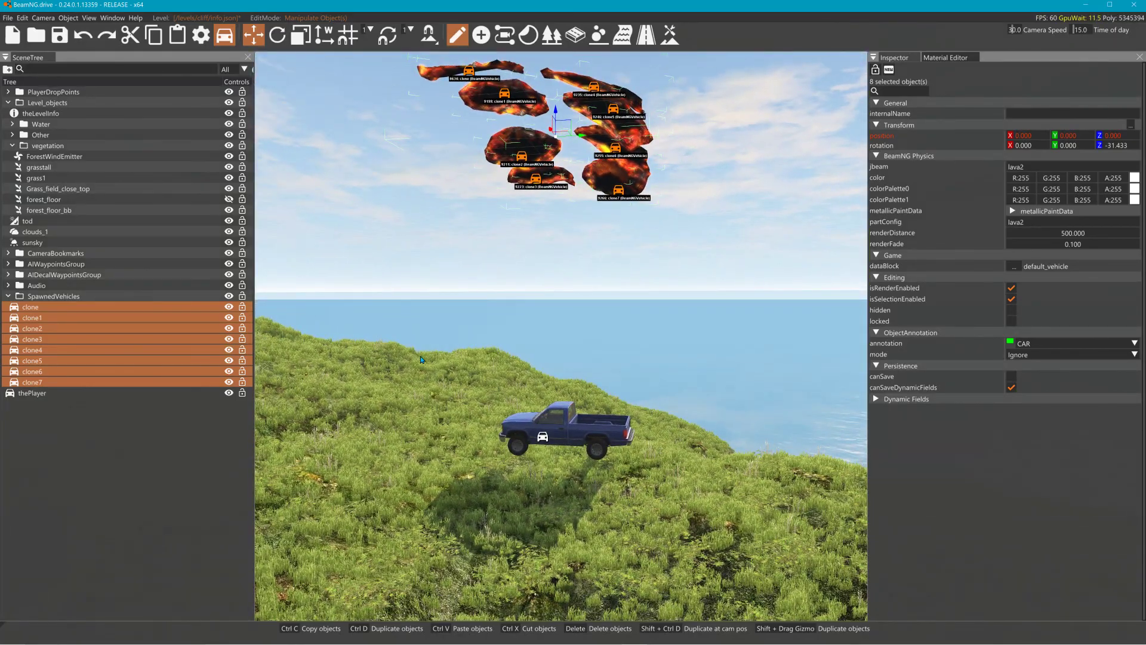
Step: Run the simulation in the editor and examine the pickup closely after the lava blobs drop onto it
{"action": "key", "text": "j"}
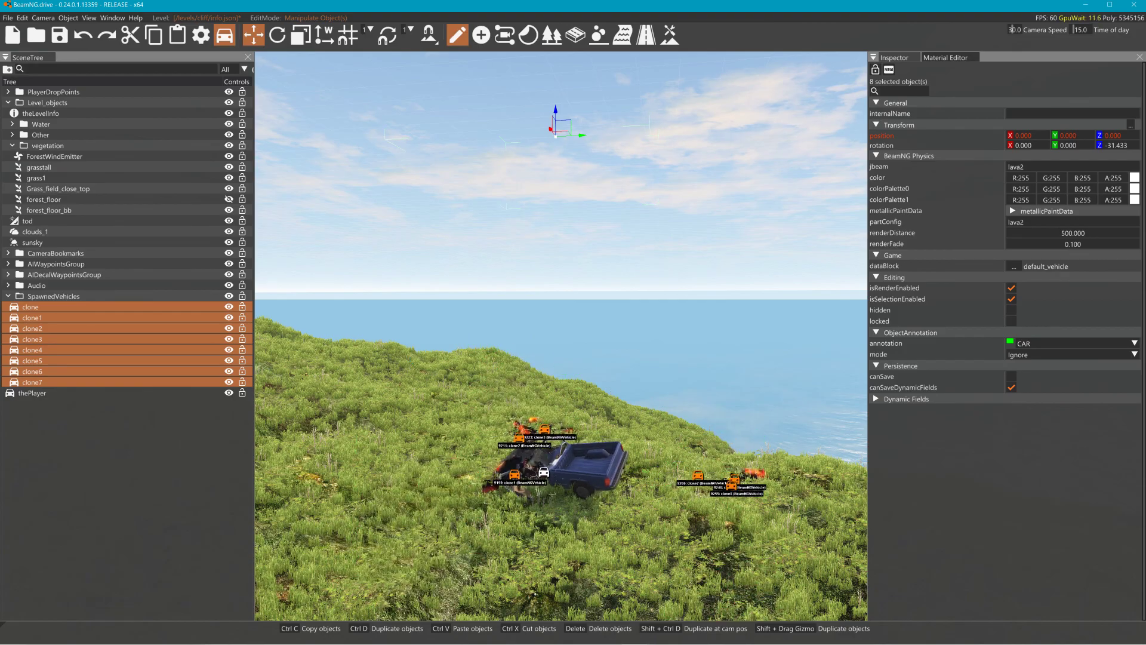
{"action": "key", "text": "w"}
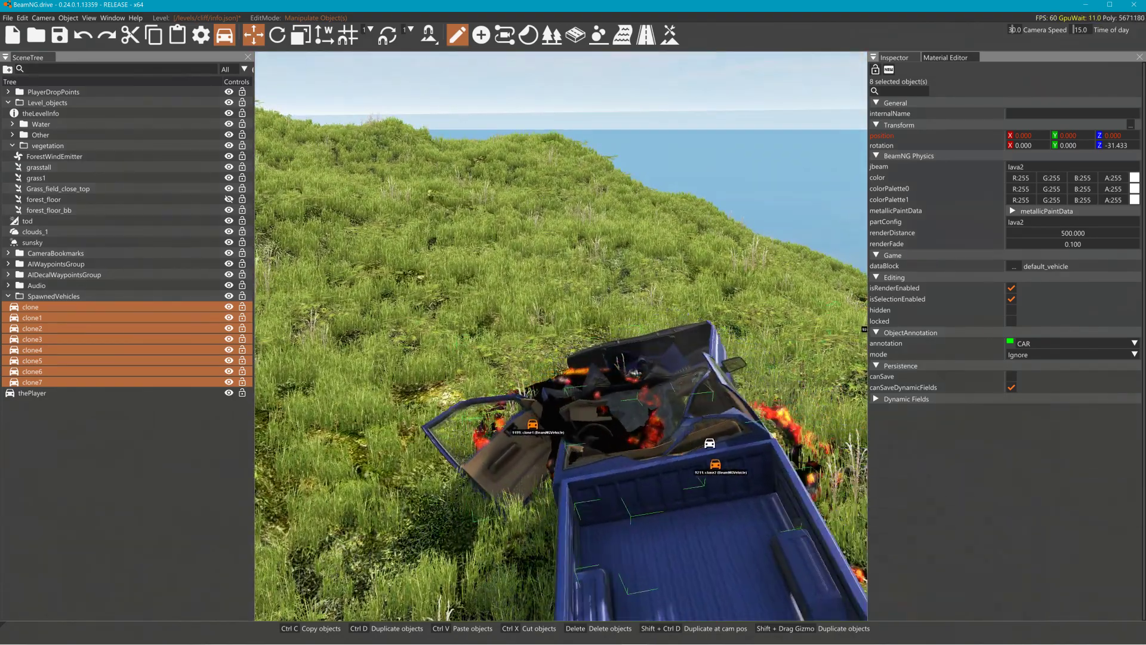
{"action": "right_click_drag", "start_coordinate": [561, 336], "coordinate": [561, 400]}
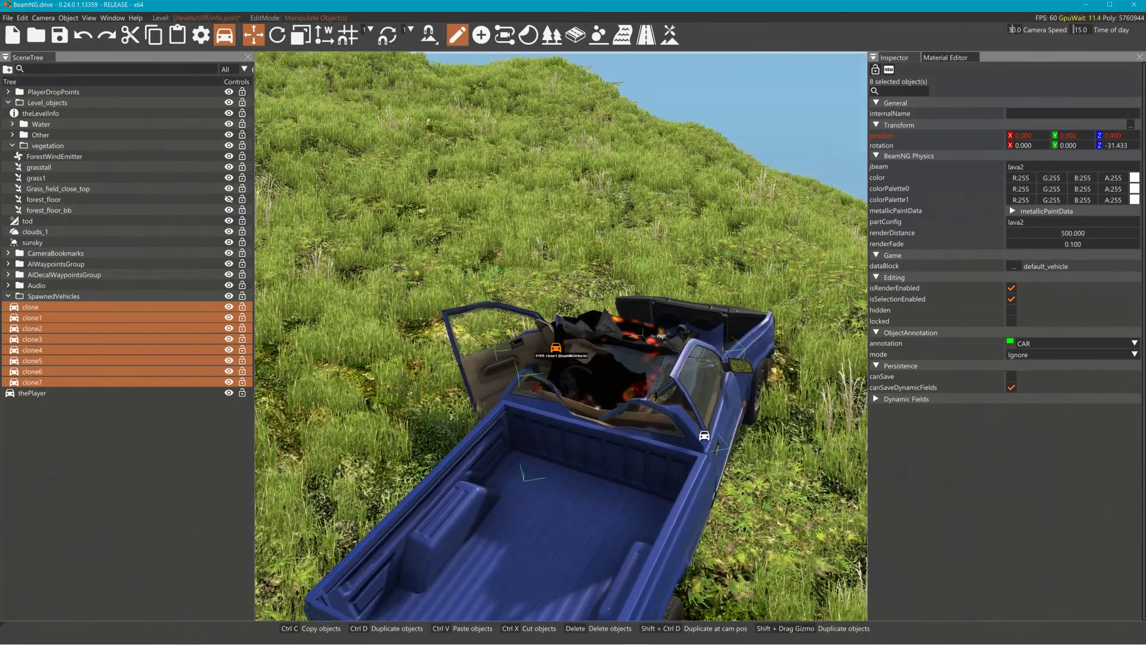
{"action": "key", "text": "s"}
{"action": "right_click_drag", "start_coordinate": [424, 376], "coordinate": [448, 337]}
Step: Reset the vehicles, return to the game's free camera, and replay the lava drop on the pickup 4 times slower than realtime
{"action": "key", "text": "r"}
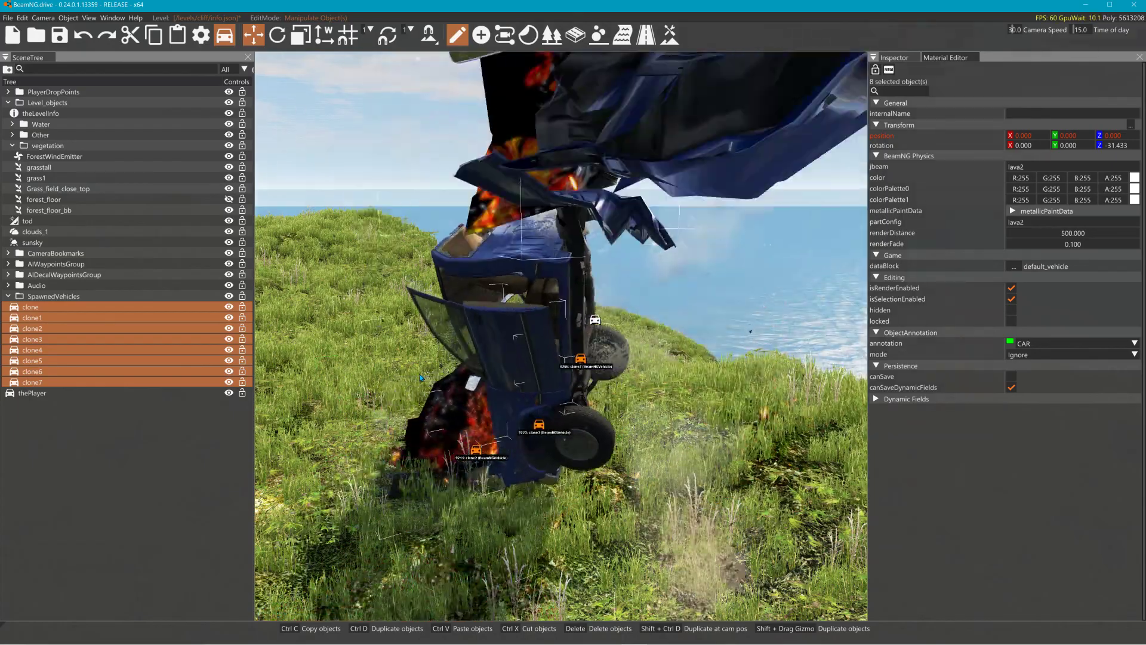
{"action": "key", "text": "r"}
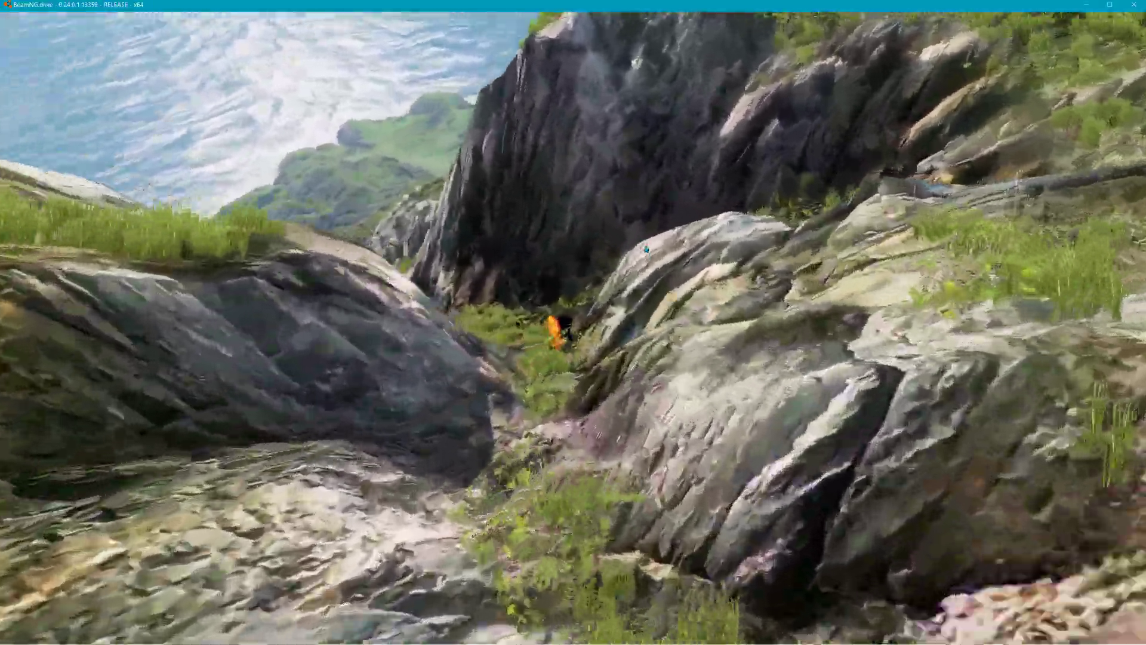
{"action": "key", "text": "shift+c"}
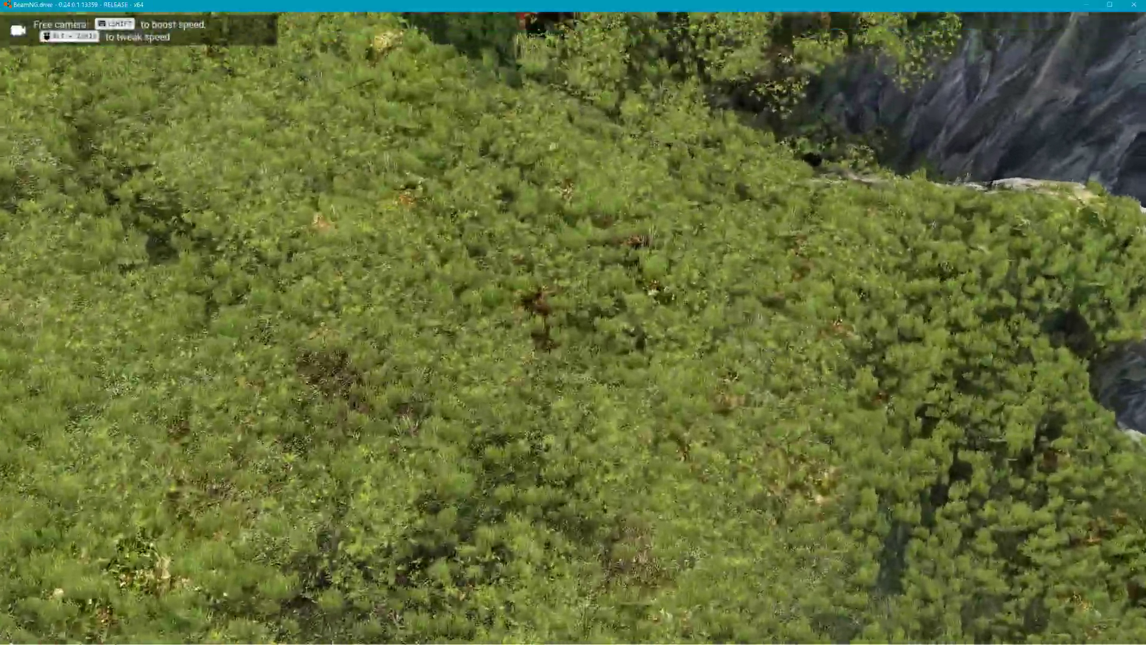
{"action": "key", "text": "s"}
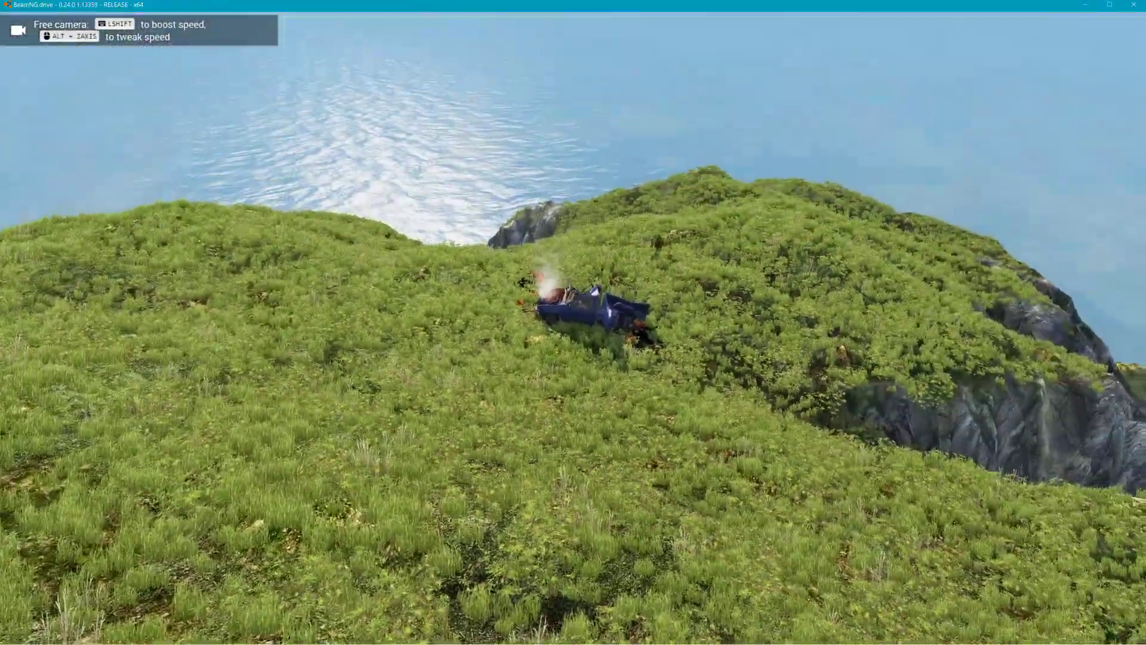
{"action": "key", "text": "w"}
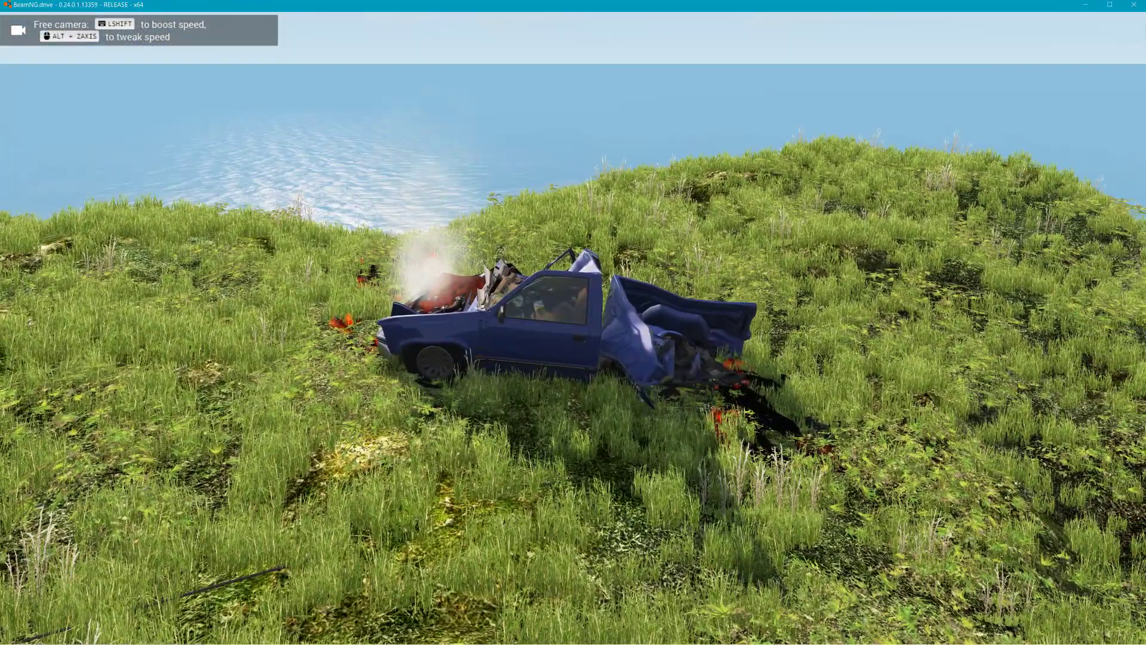
{"action": "right_click_drag", "start_coordinate": [649, 245], "coordinate": [650, 245]}
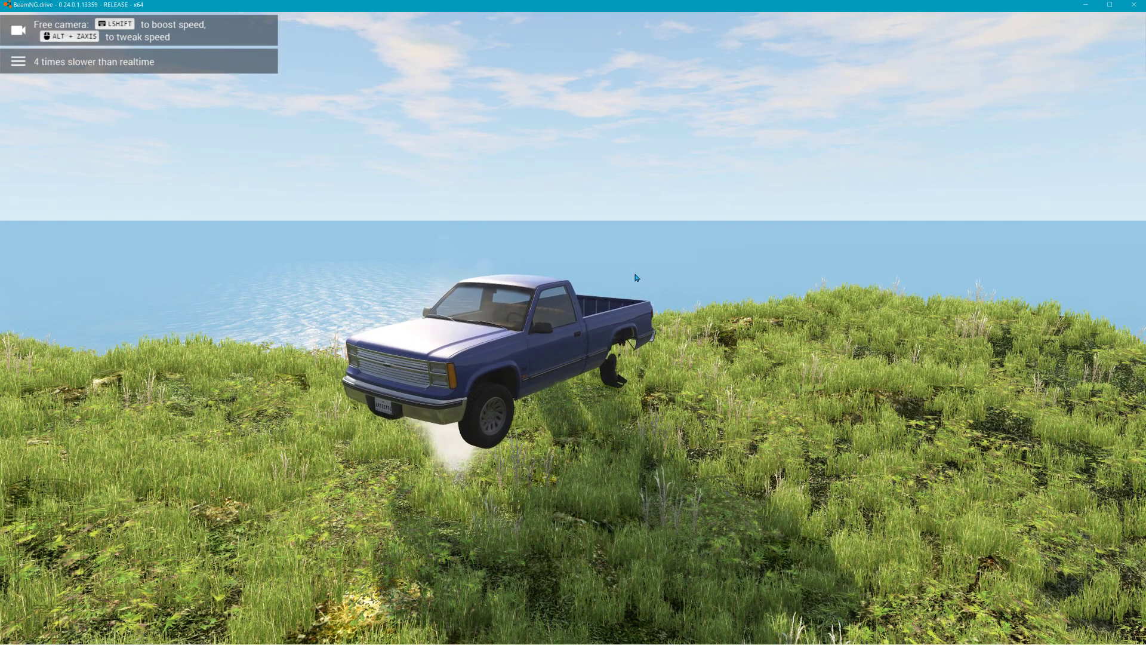
{"action": "right_click_drag", "start_coordinate": [254, 318], "coordinate": [255, 318]}
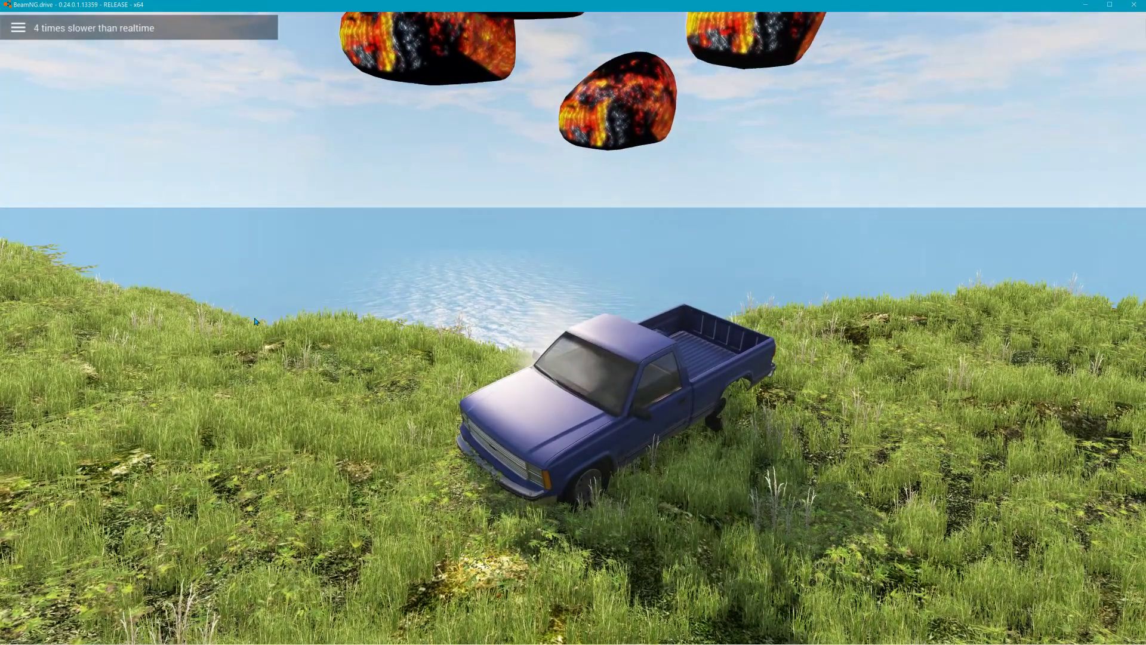